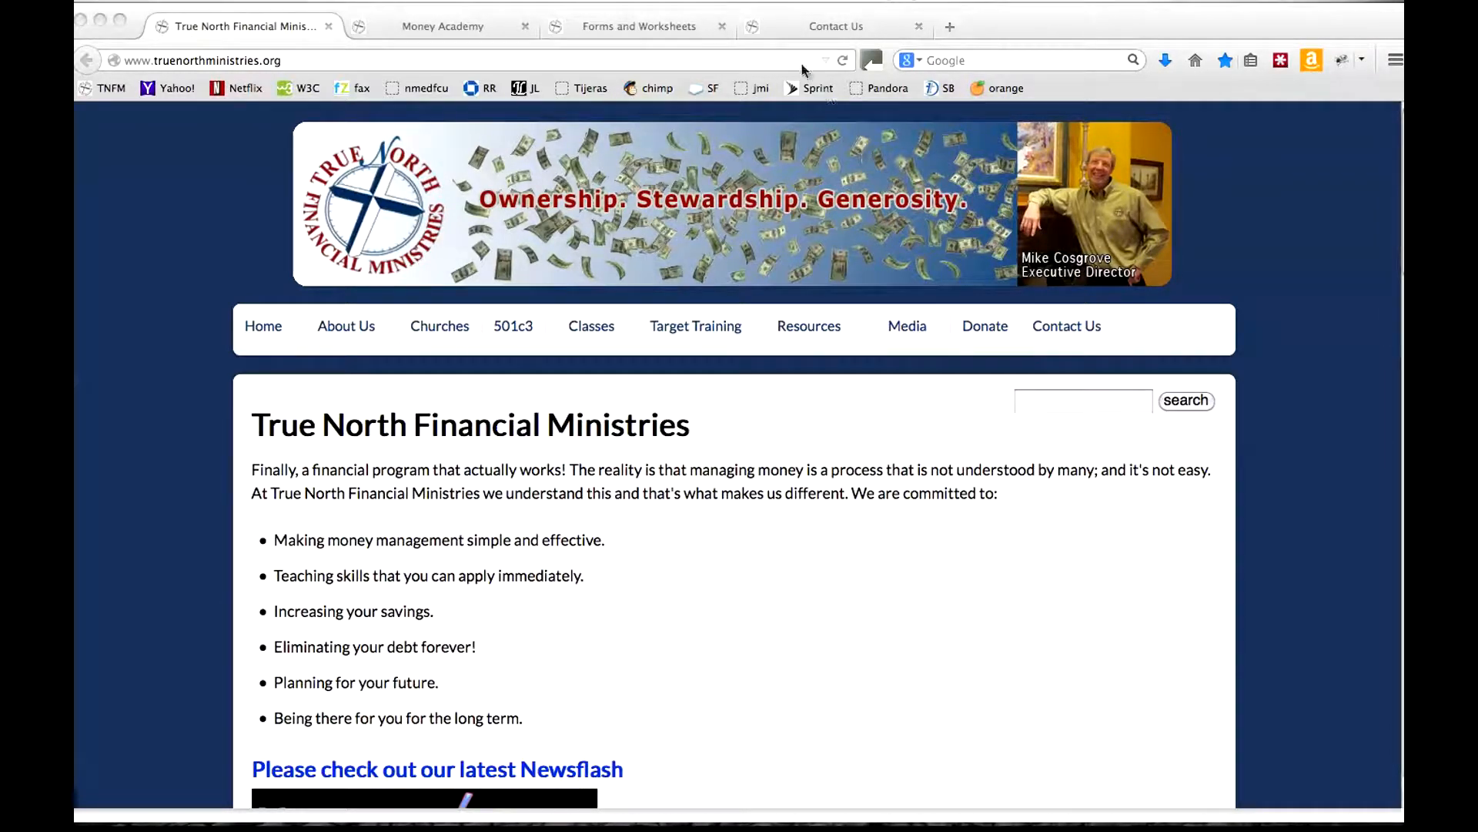
# View the Contact Us page and check the name field of its email form.
pyautogui.click(835, 26)
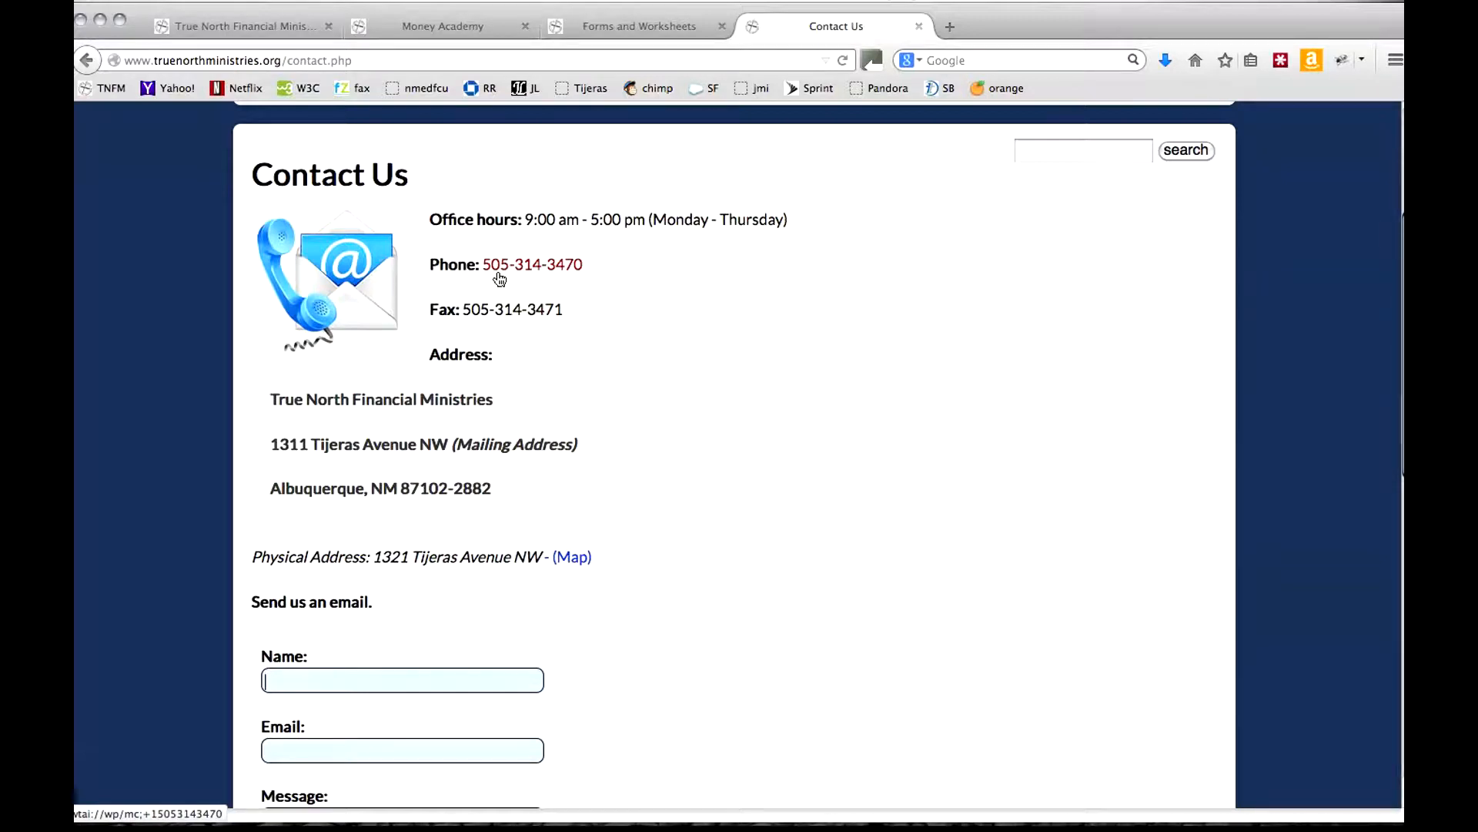
pyautogui.click(293, 683)
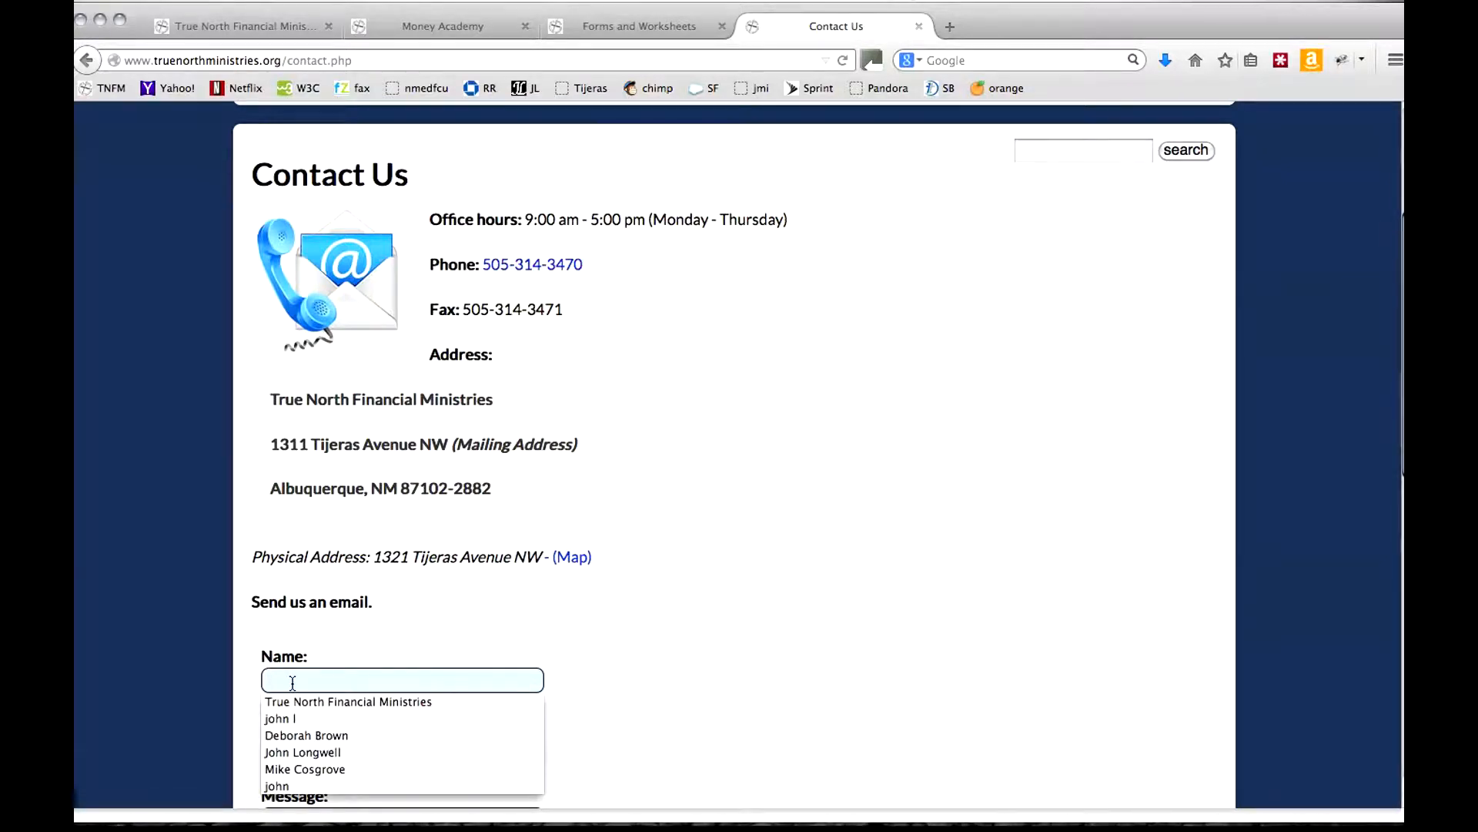
pyautogui.click(506, 644)
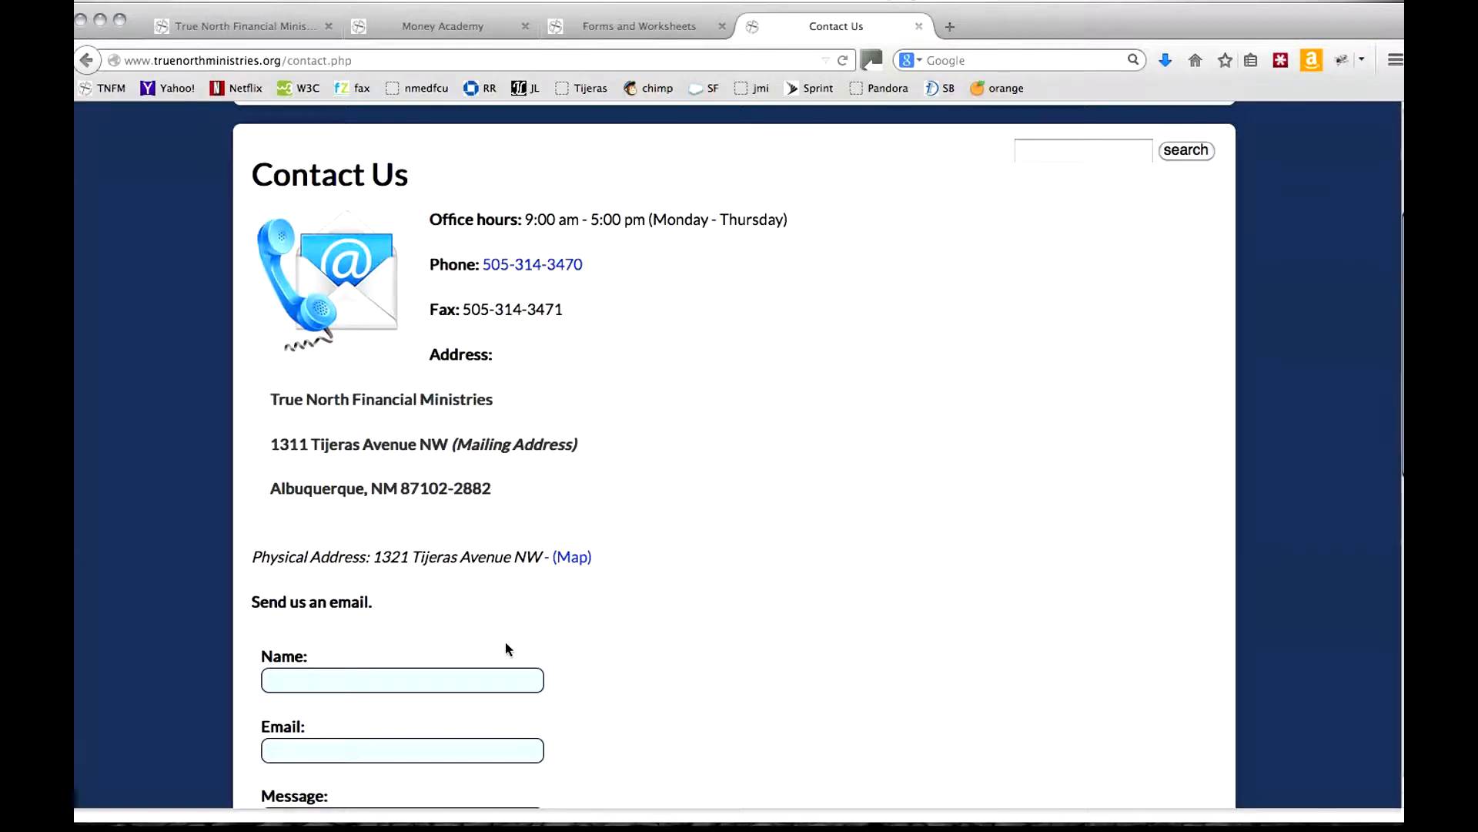
# Narrow the browser window and switch to the money_academy_excel_web_forms.xlsx workbook in Excel.
pyautogui.moveTo(1402, 821); pyautogui.dragTo(1328, 819)
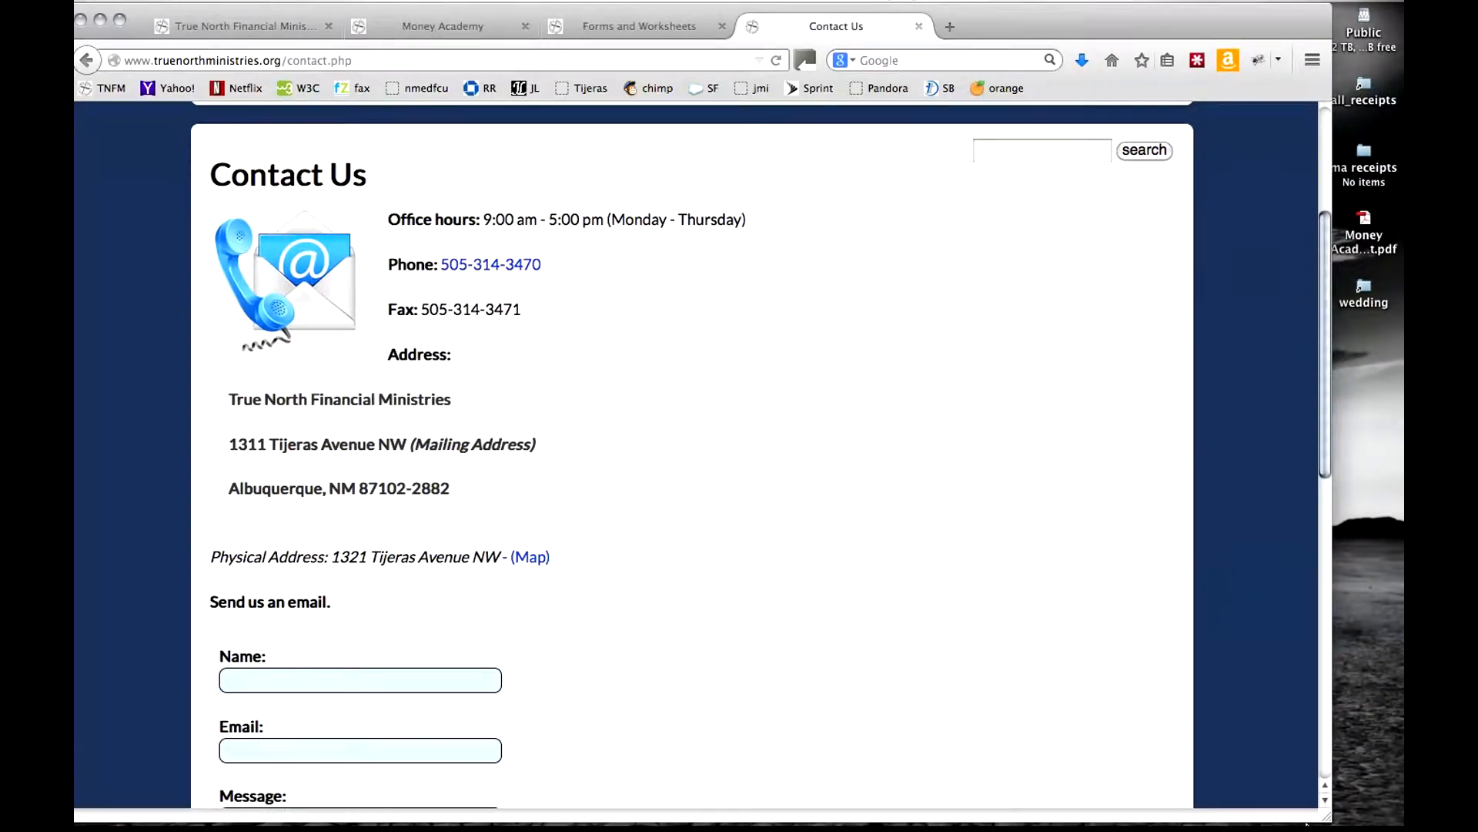
pyautogui.moveTo(1307, 825)
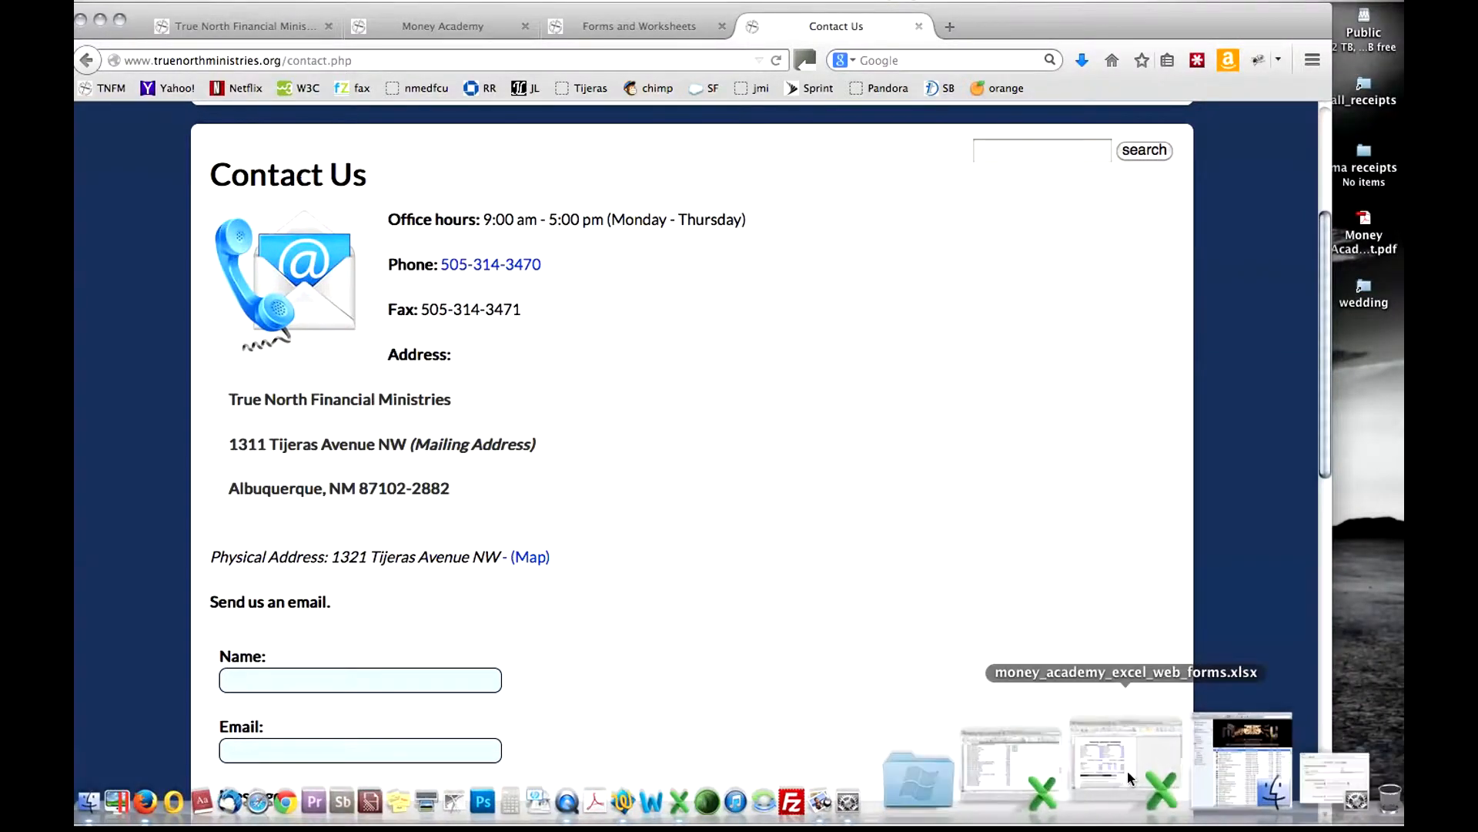
pyautogui.click(1129, 772)
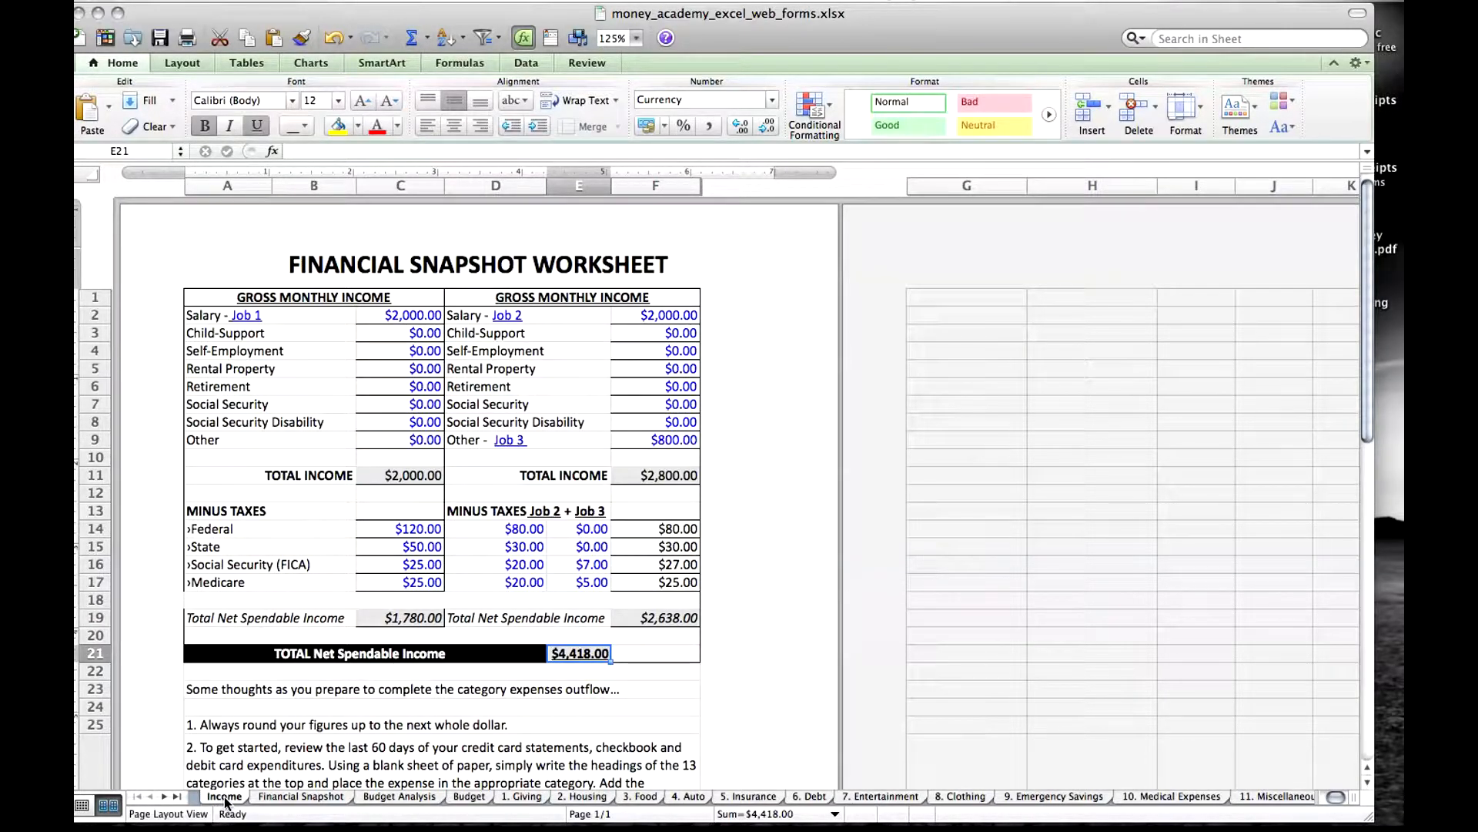
# Look through the Financial Snapshot, Budget Analysis, Budget, Giving, Housing and Food sheets, and return to the Income sheet.
pyautogui.click(276, 796)
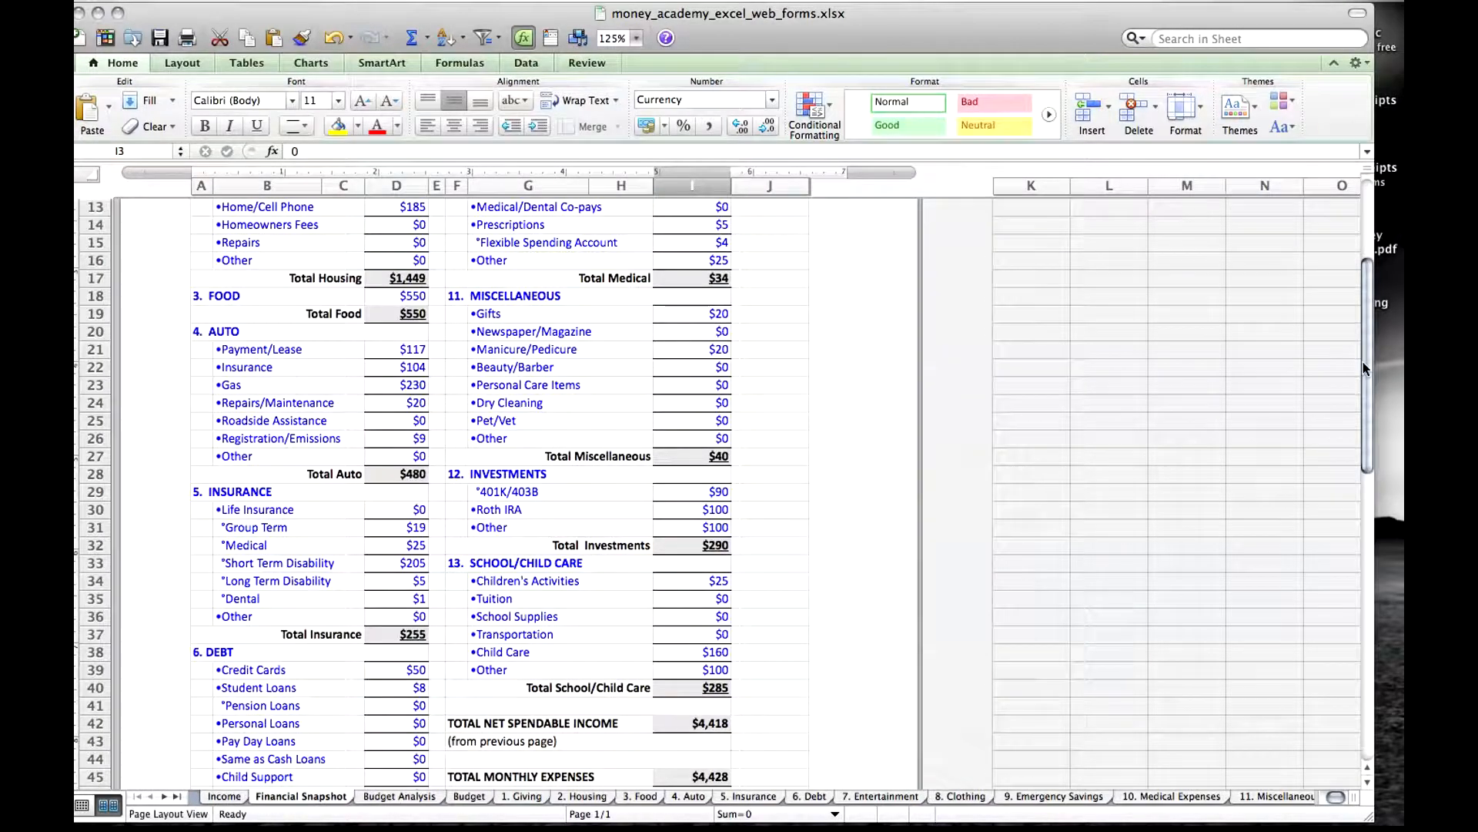
pyautogui.moveTo(1364, 366); pyautogui.dragTo(1361, 281)
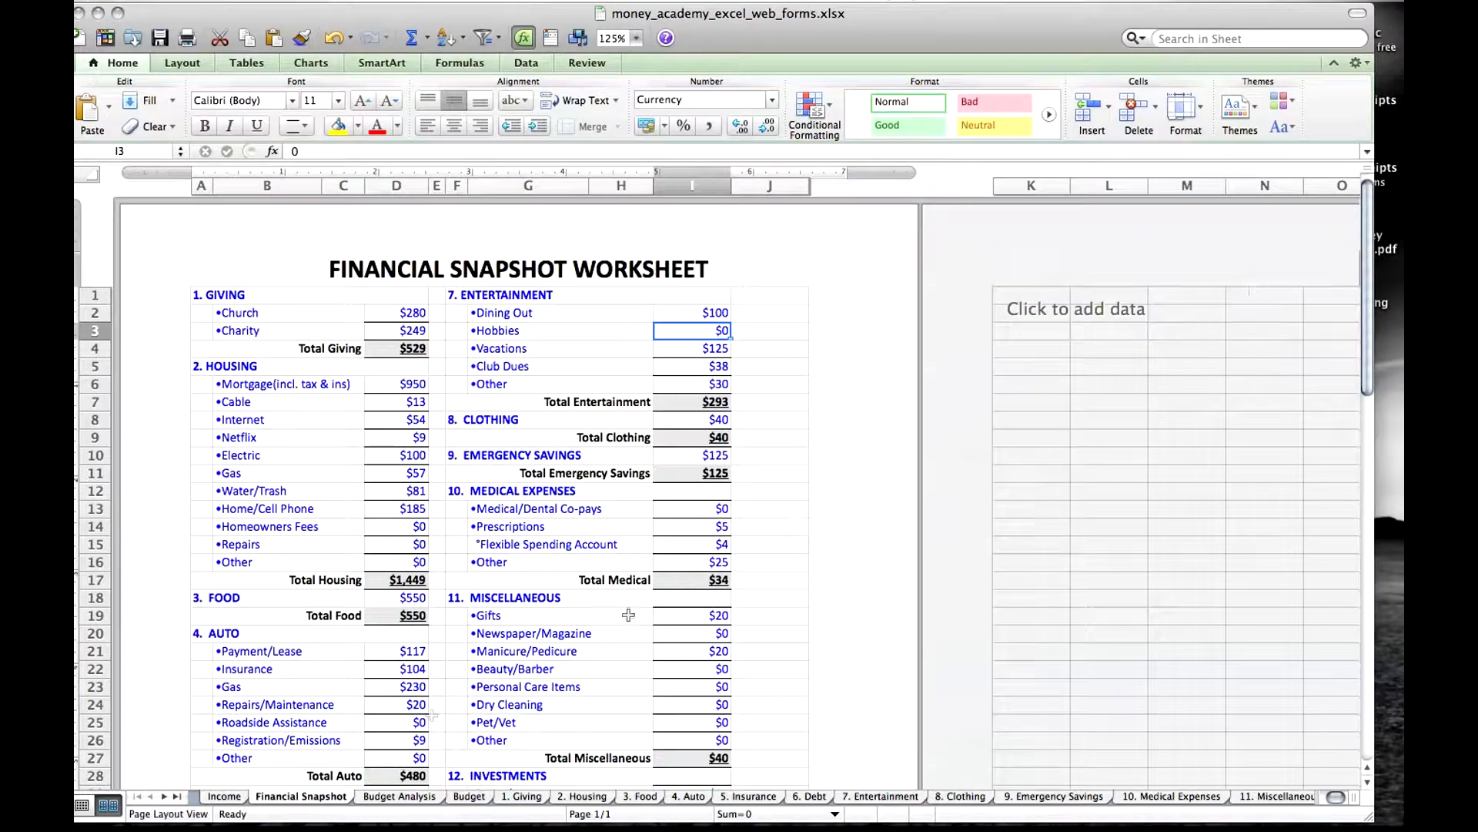
pyautogui.click(409, 796)
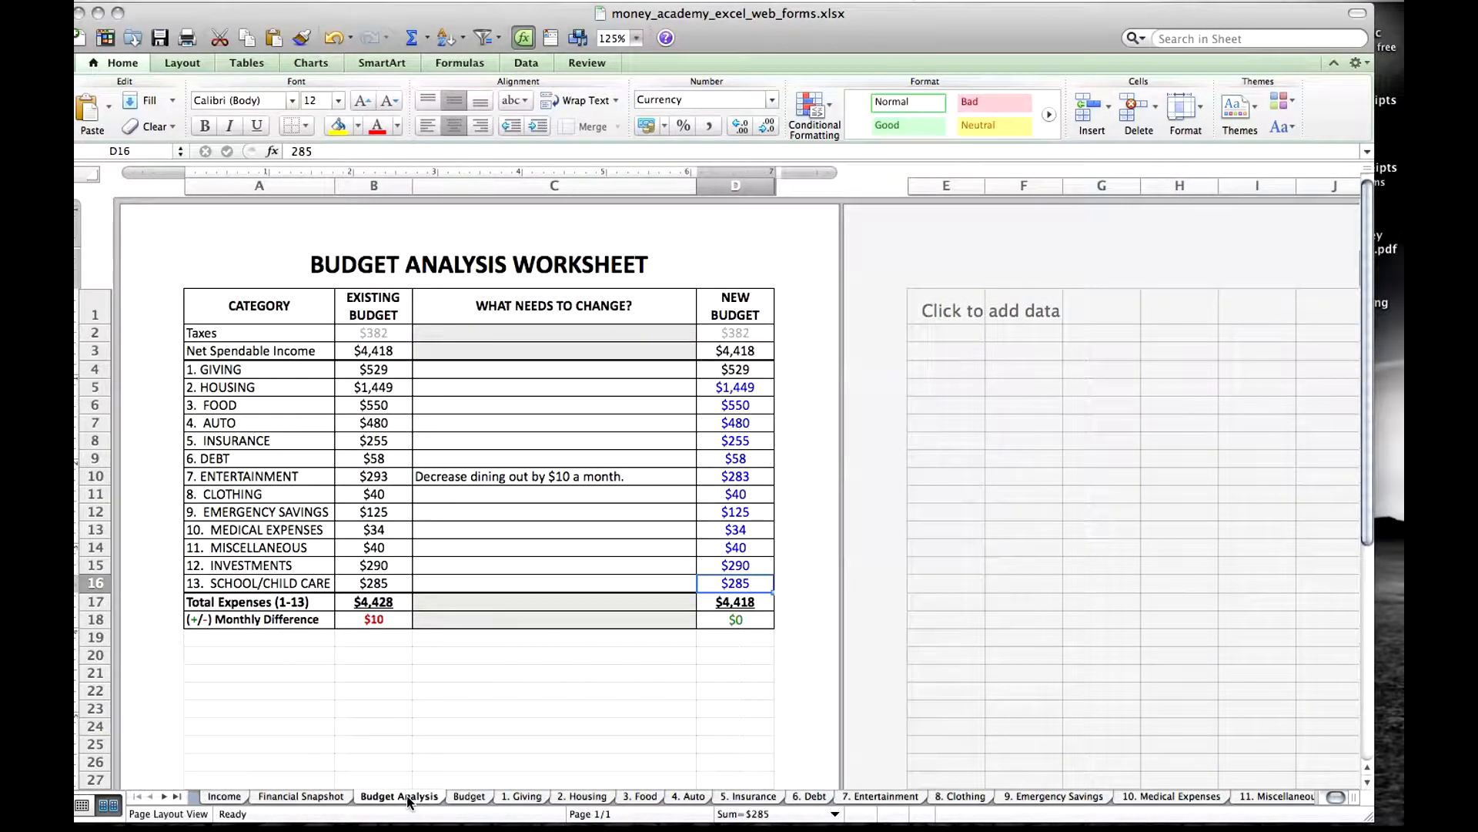
pyautogui.click(467, 796)
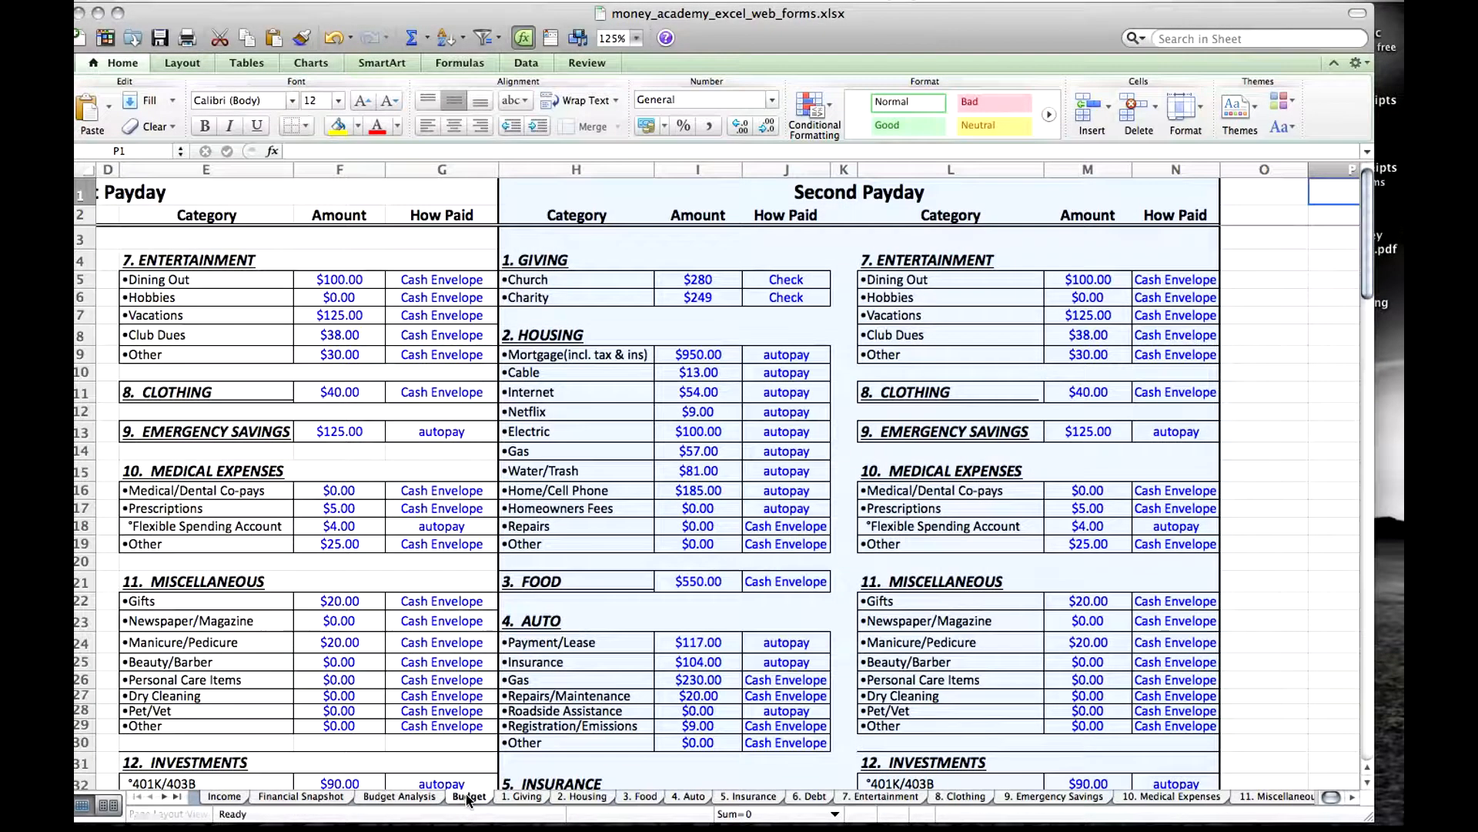
pyautogui.hscroll(2, 605, 352)
pyautogui.hotkey('ctrl', 'Home')
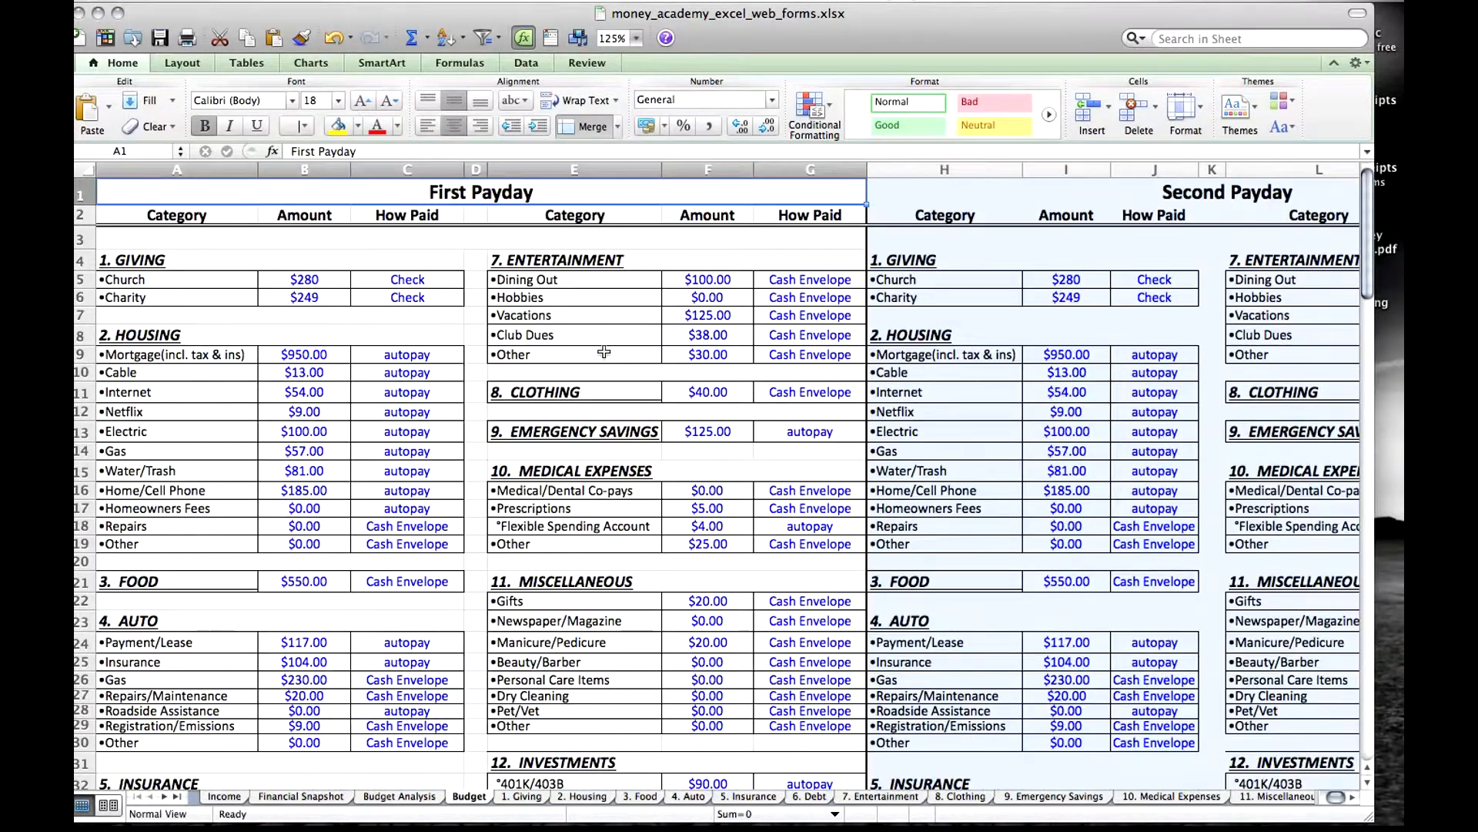
pyautogui.click(528, 801)
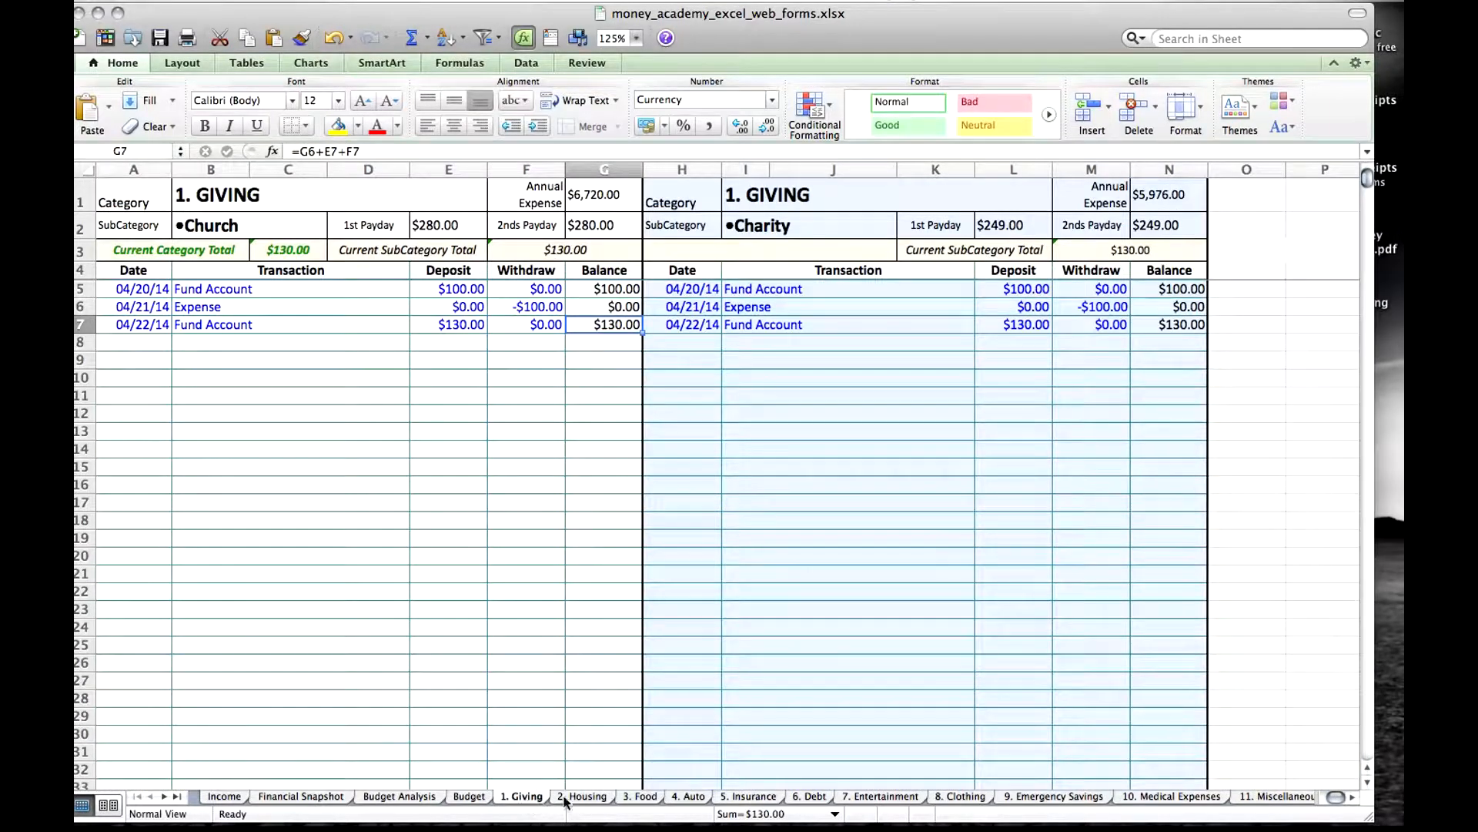
pyautogui.click(585, 798)
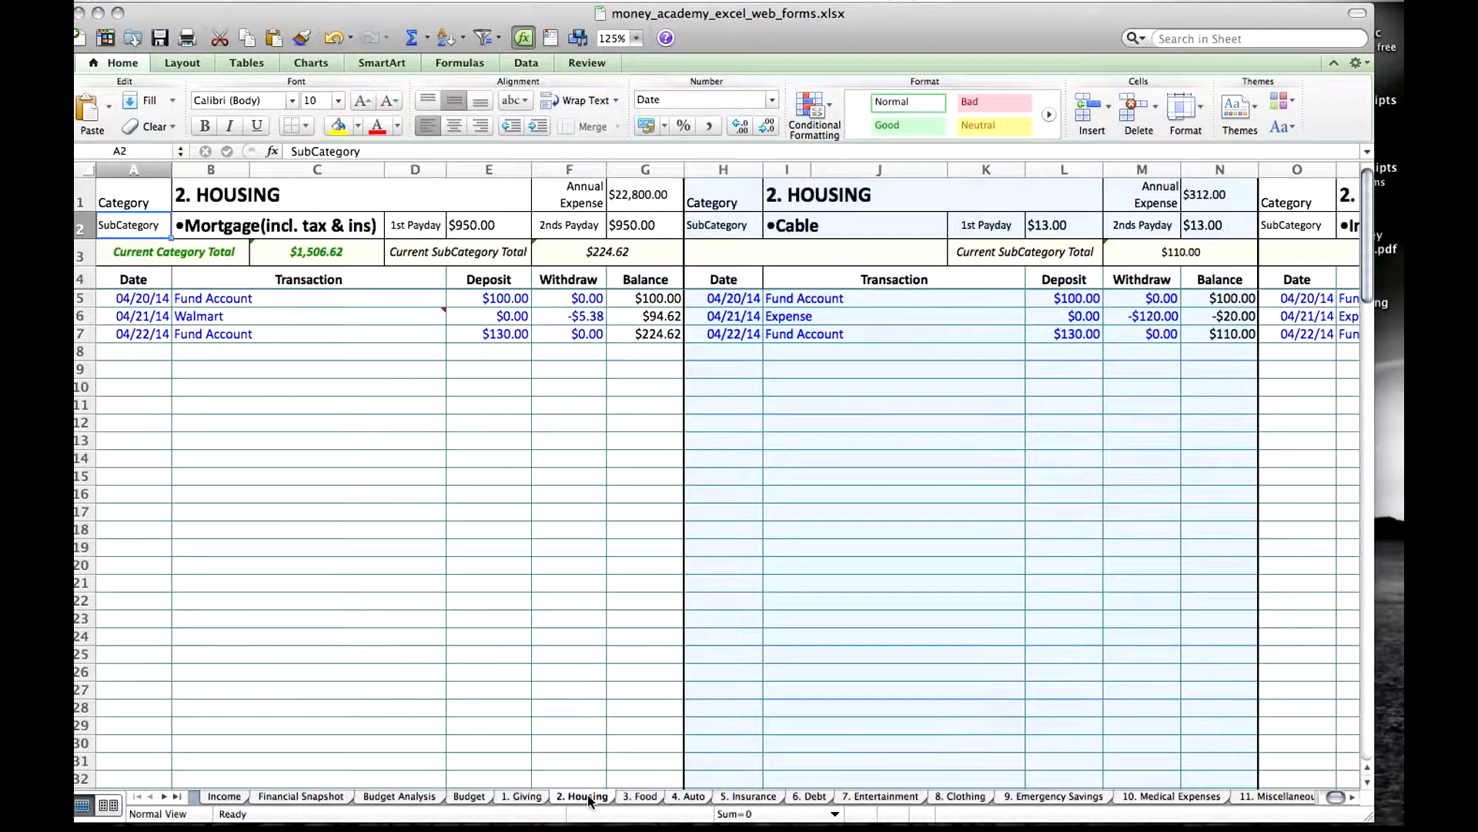
pyautogui.click(638, 798)
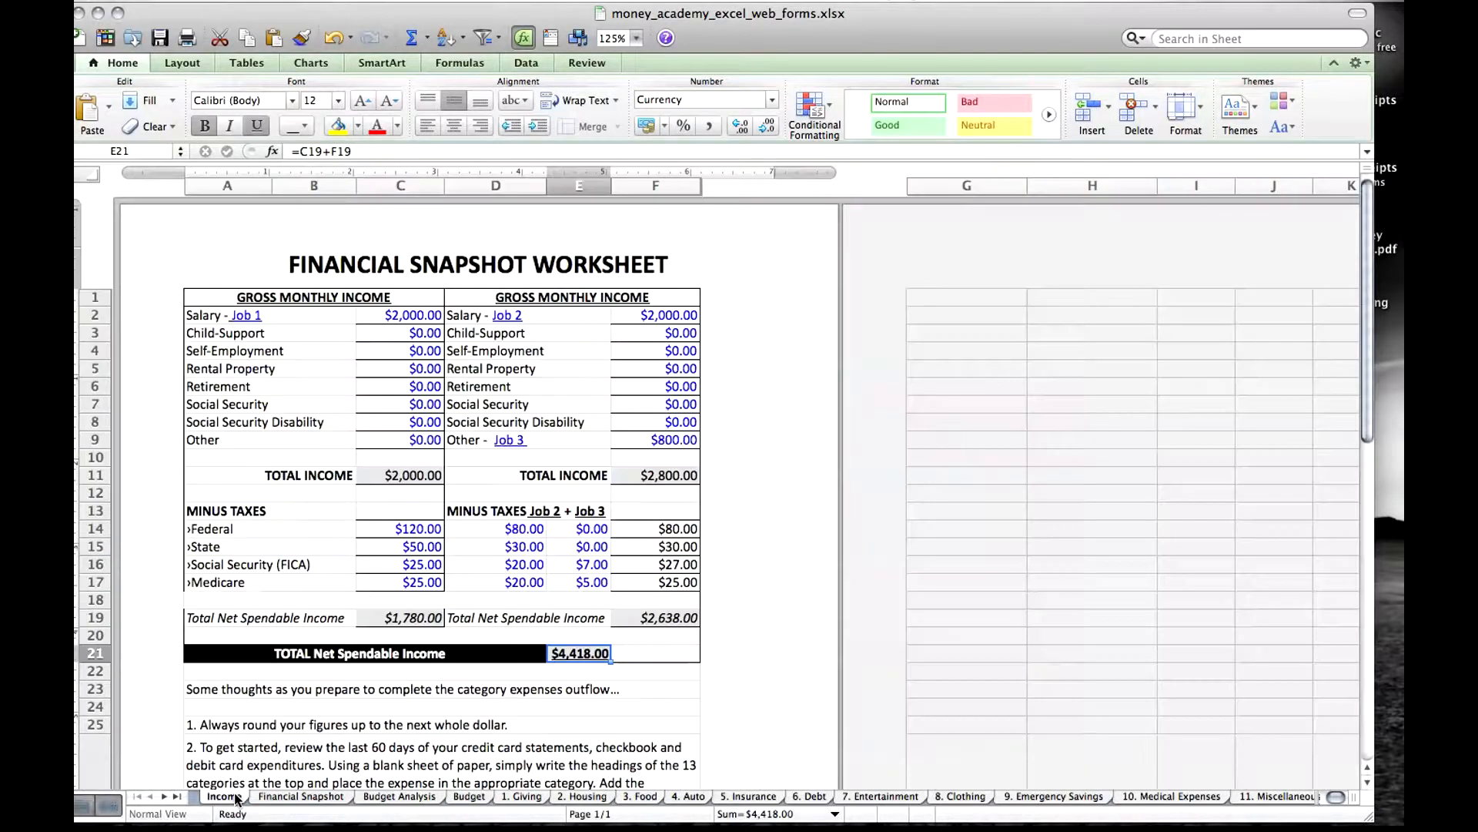
pyautogui.click(237, 798)
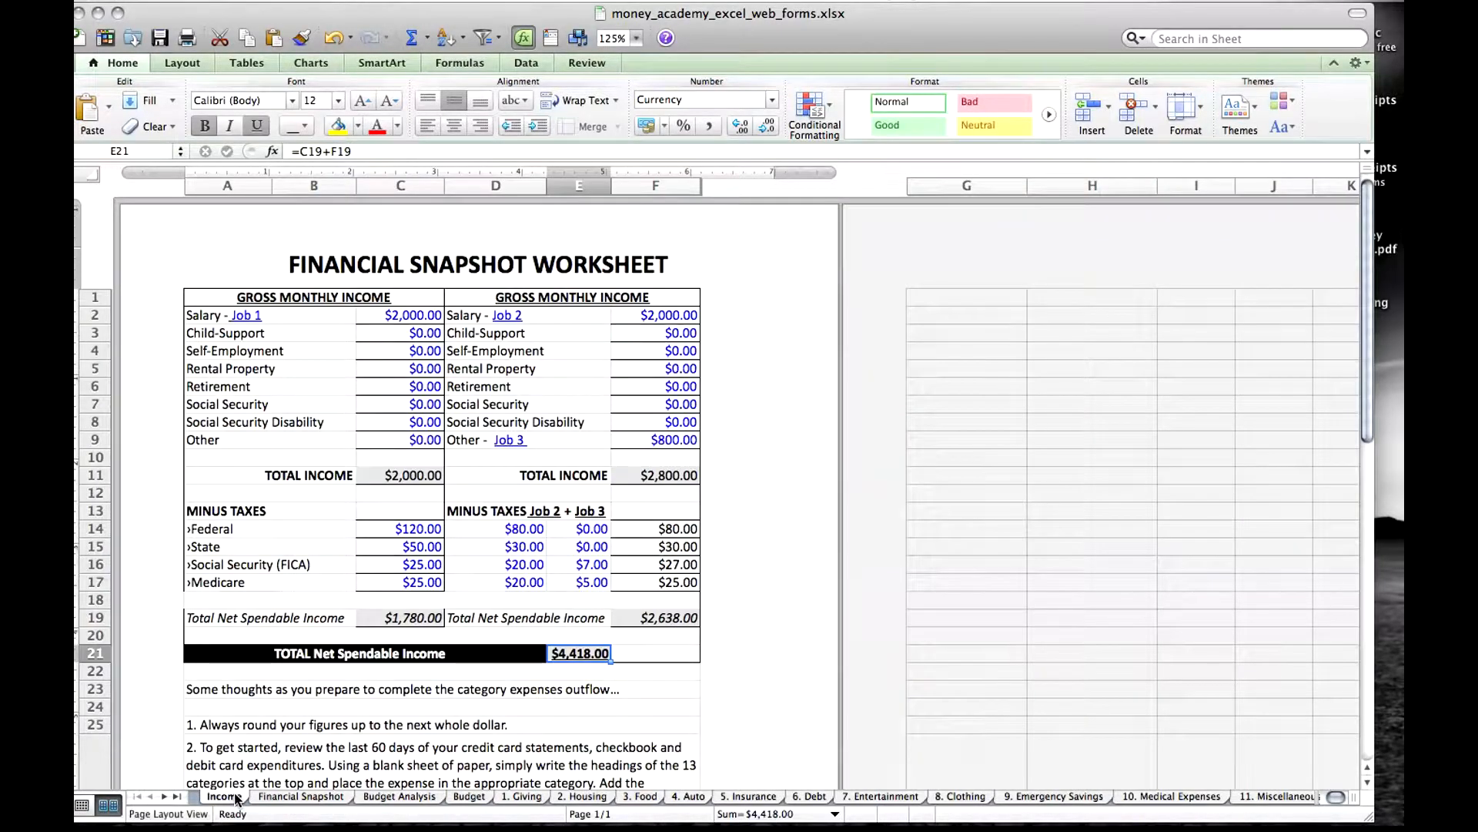
# Switch to the browser and download the Money Academy Excel Forms from the Forms and Worksheets page.
pyautogui.moveTo(993, 805)
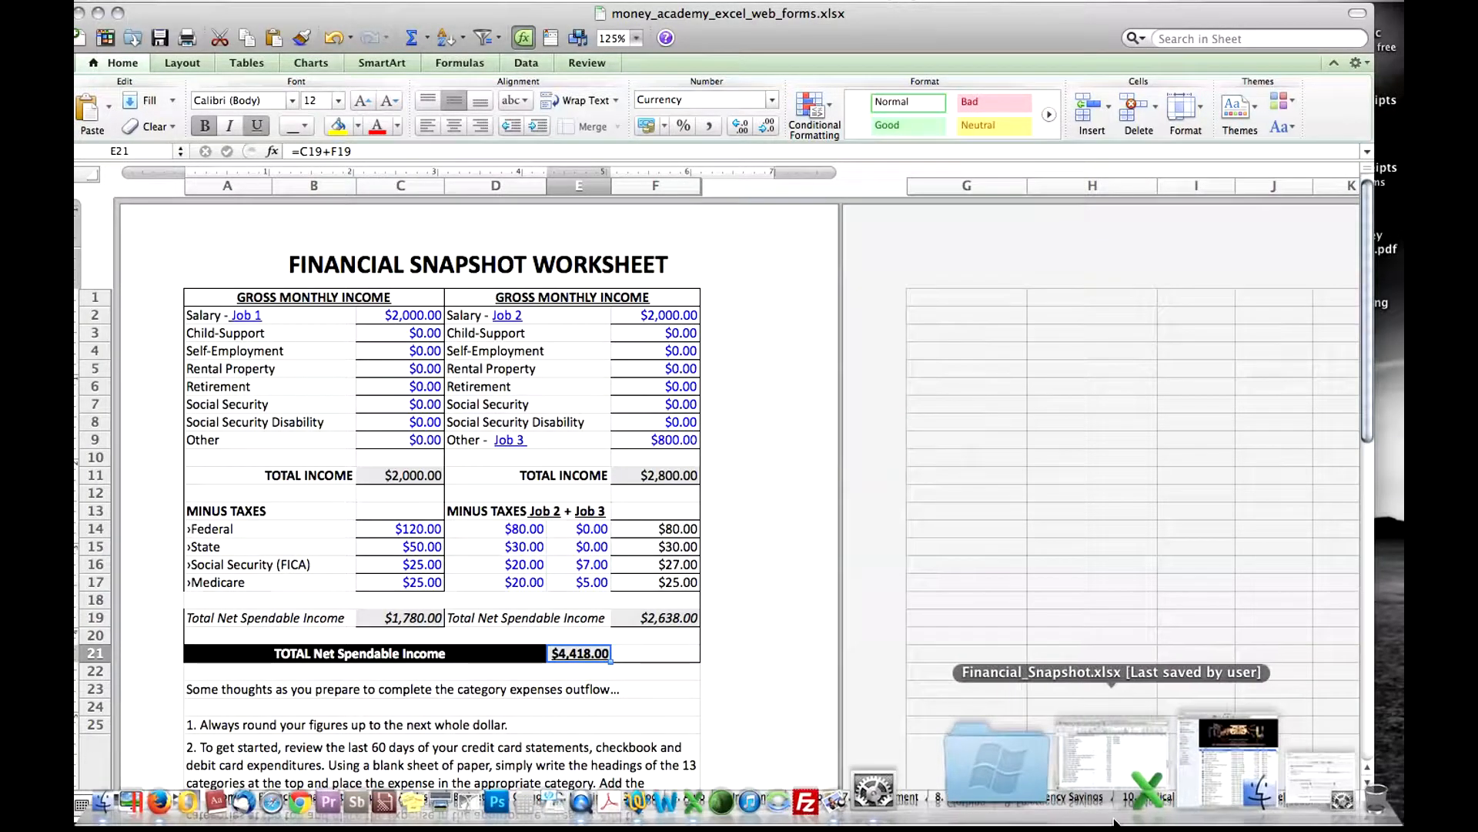
pyautogui.click(335, 745)
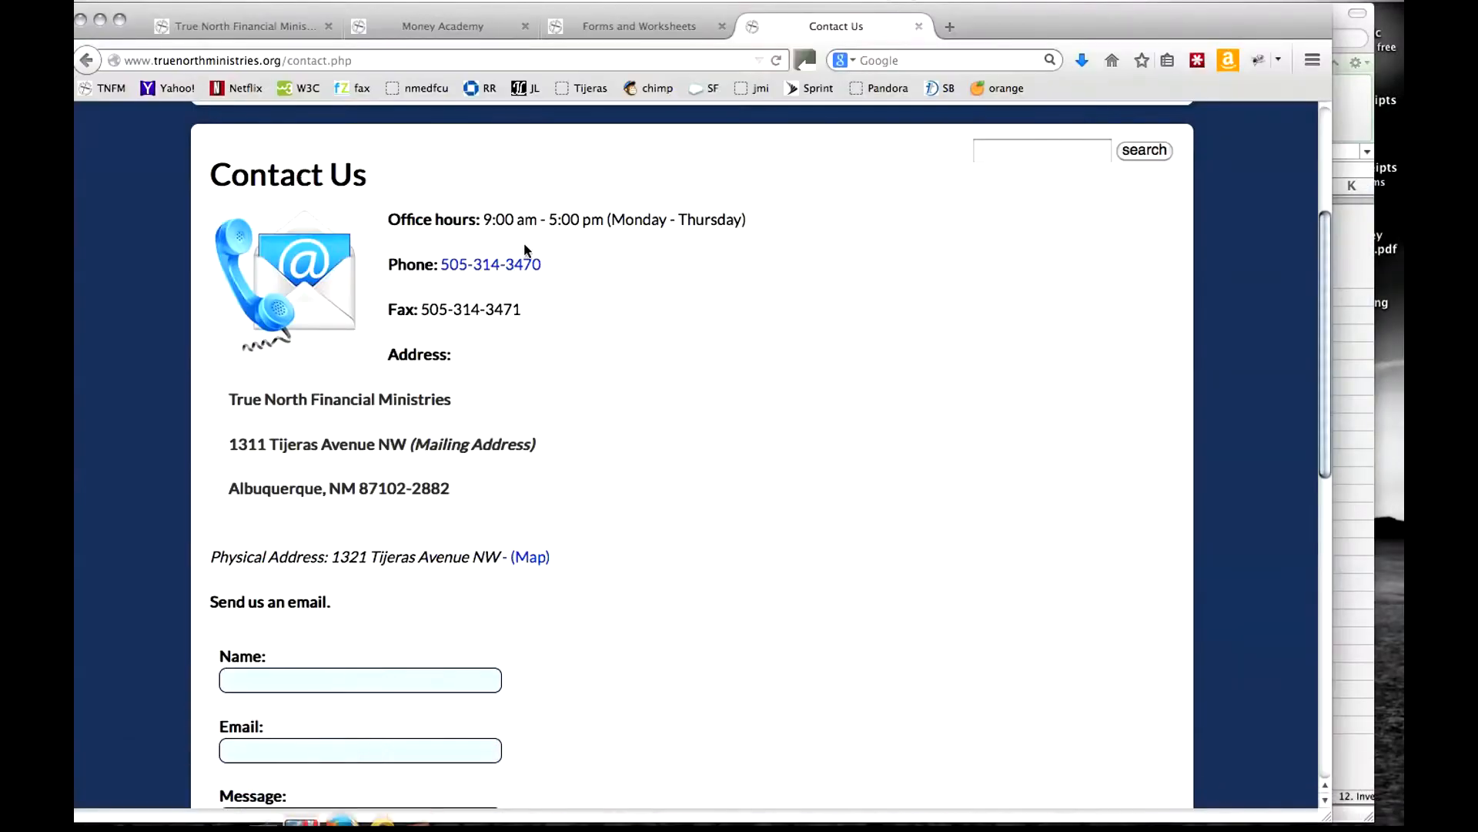
pyautogui.click(598, 18)
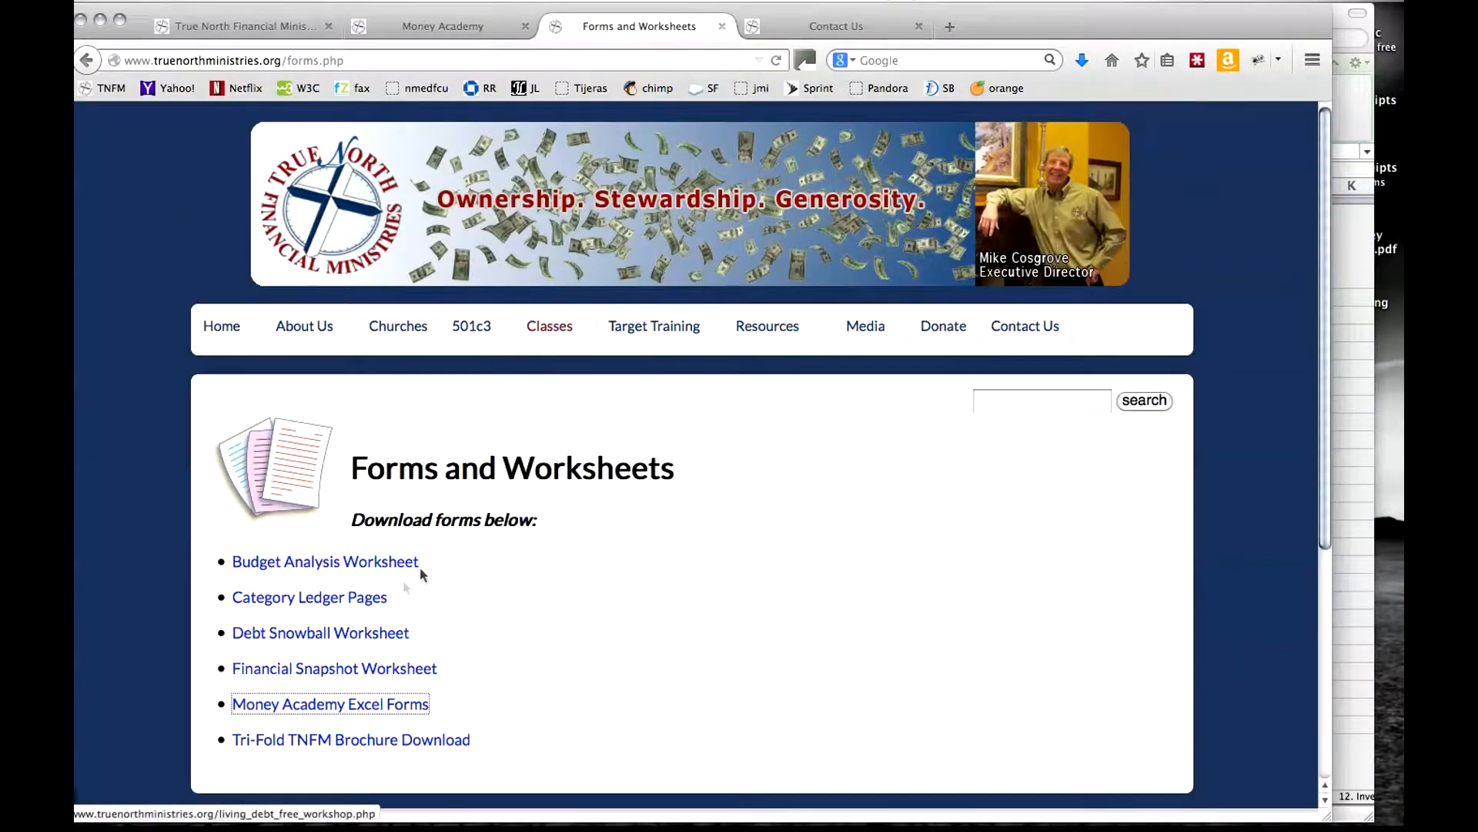
pyautogui.click(331, 712)
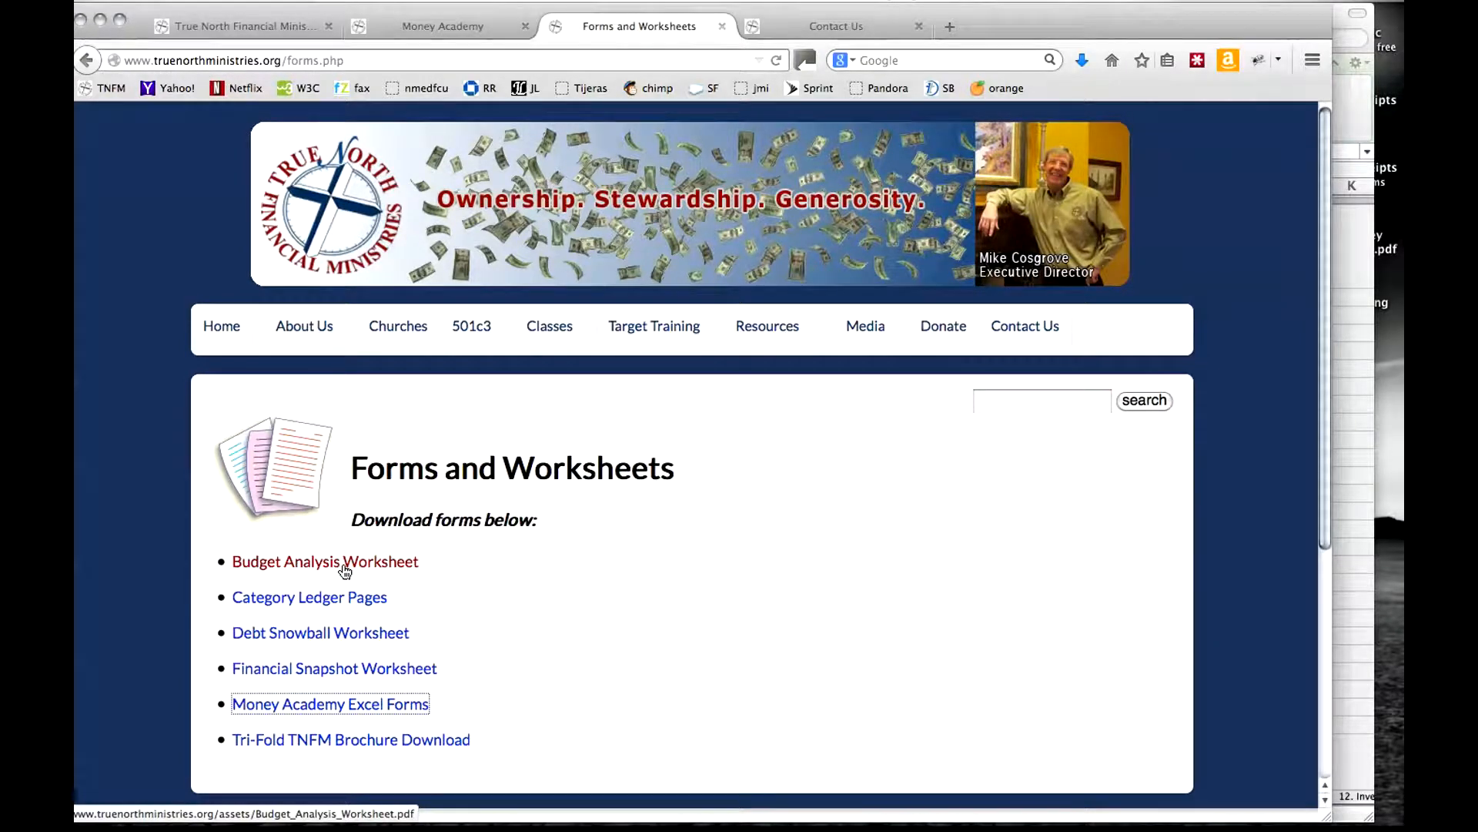
pyautogui.click(324, 717)
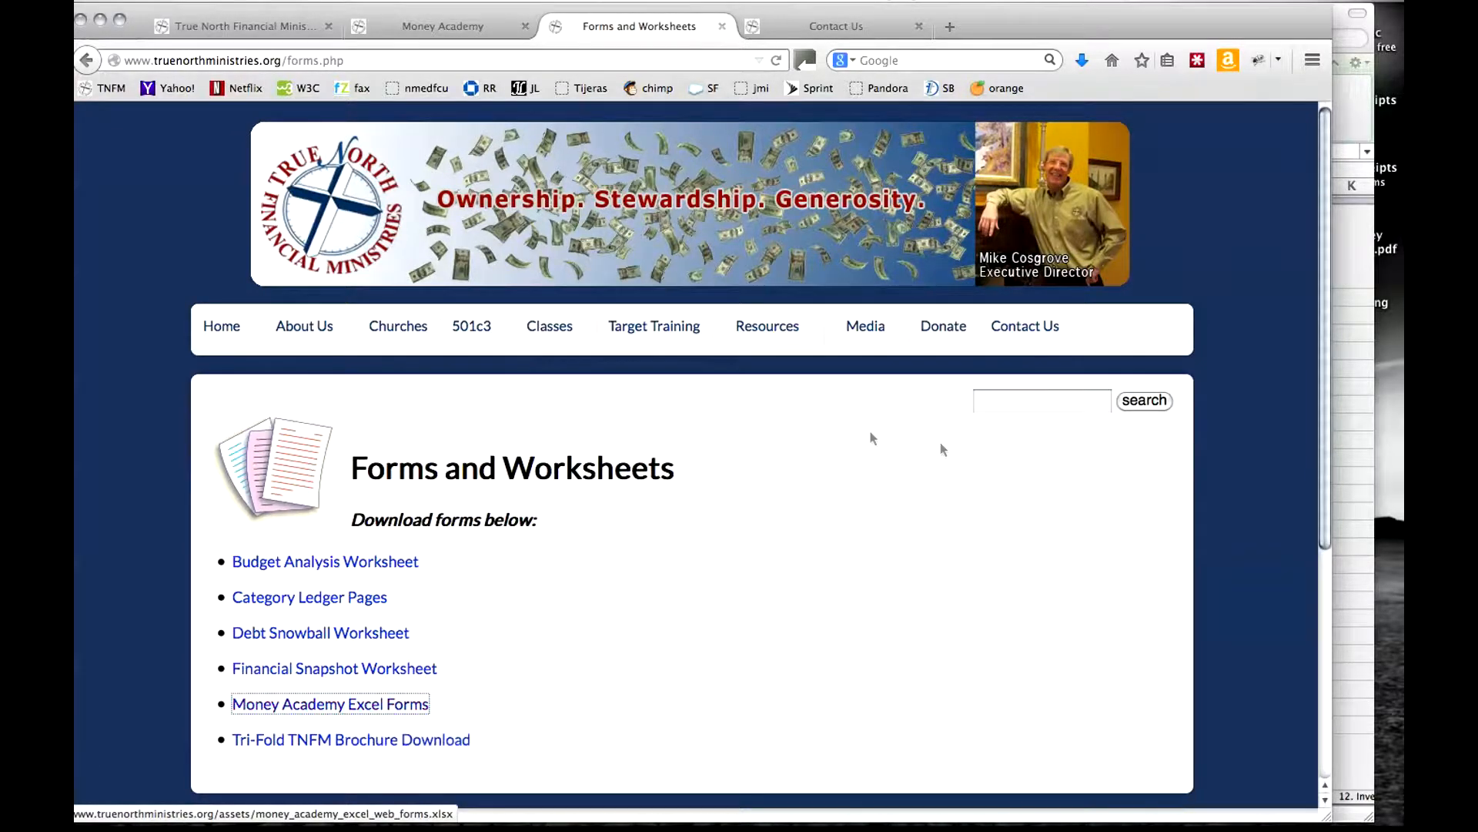
# Switch to the Excel workbook and check which version of Excel is installed.
pyautogui.click(1337, 15)
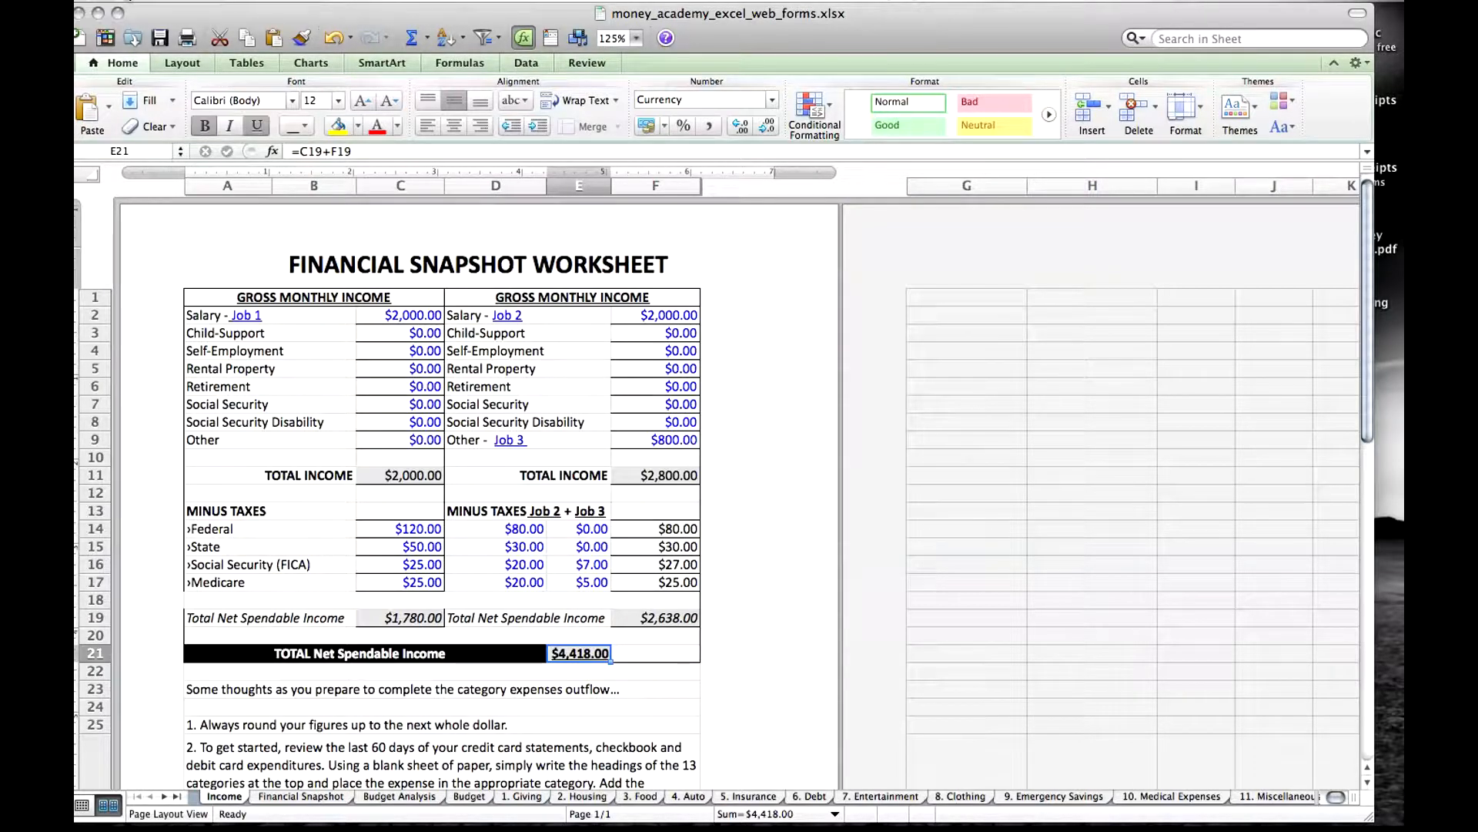
pyautogui.click(146, 2)
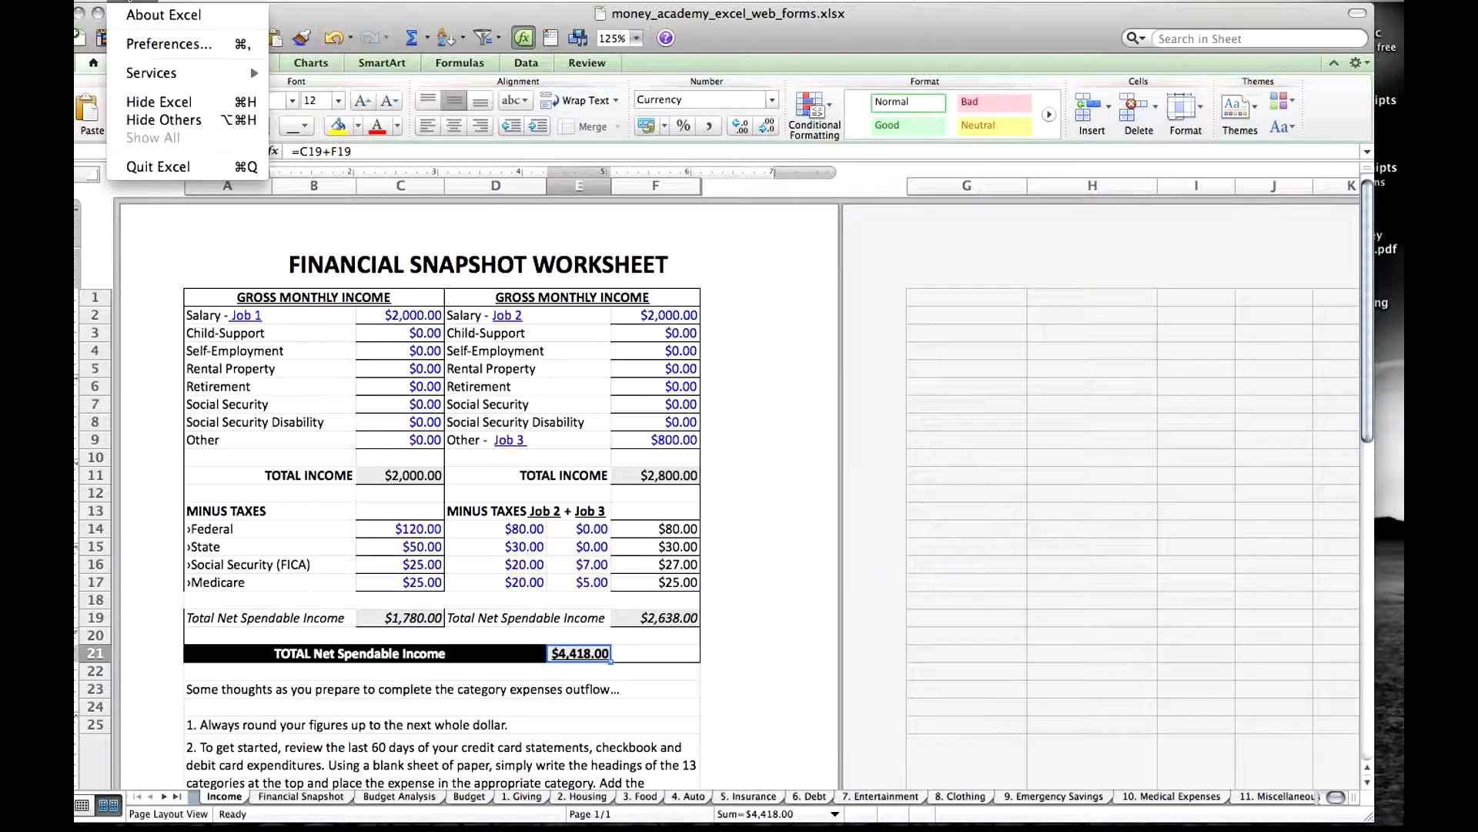
pyautogui.click(146, 14)
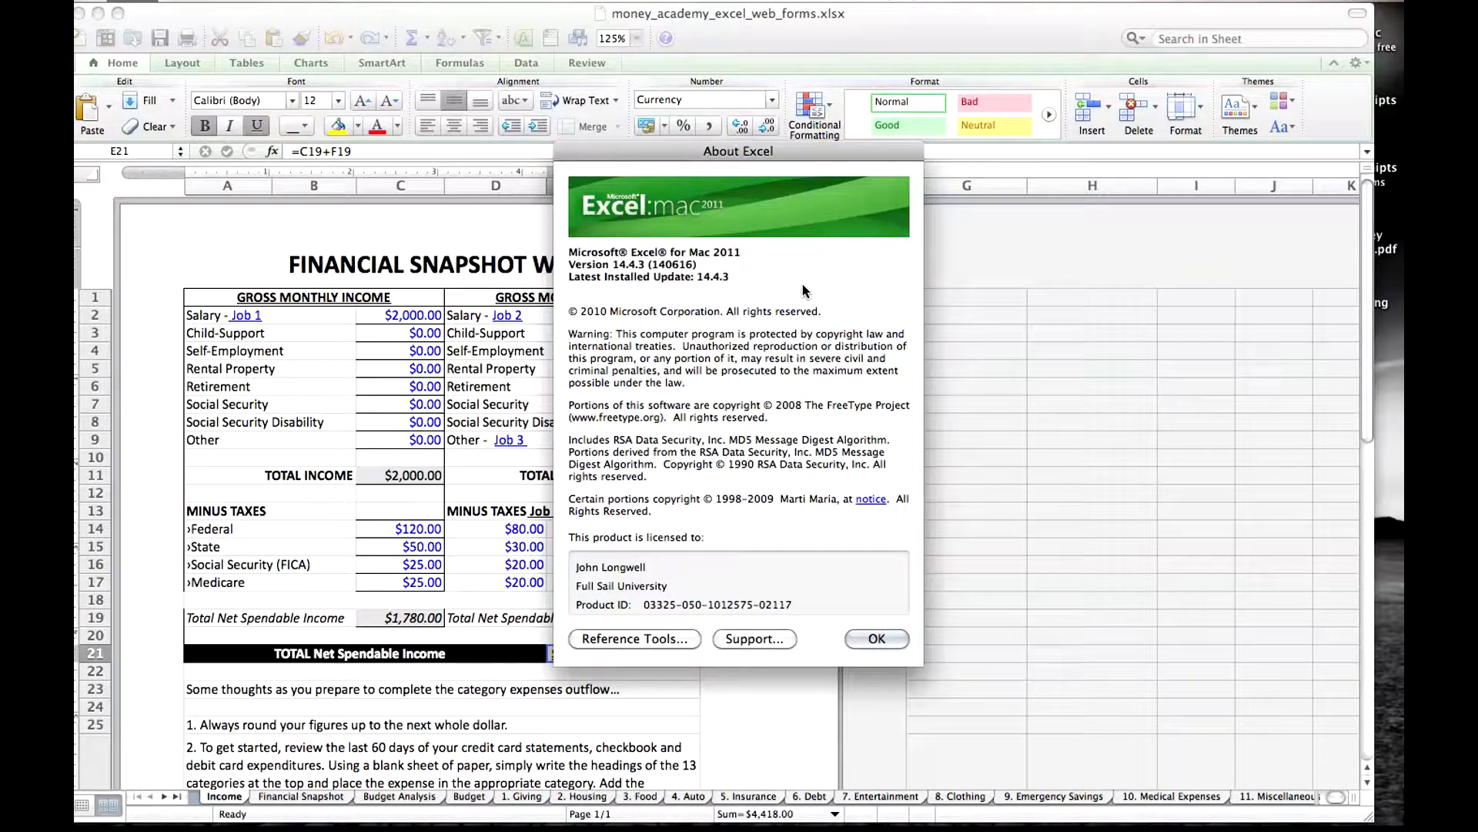
pyautogui.click(877, 639)
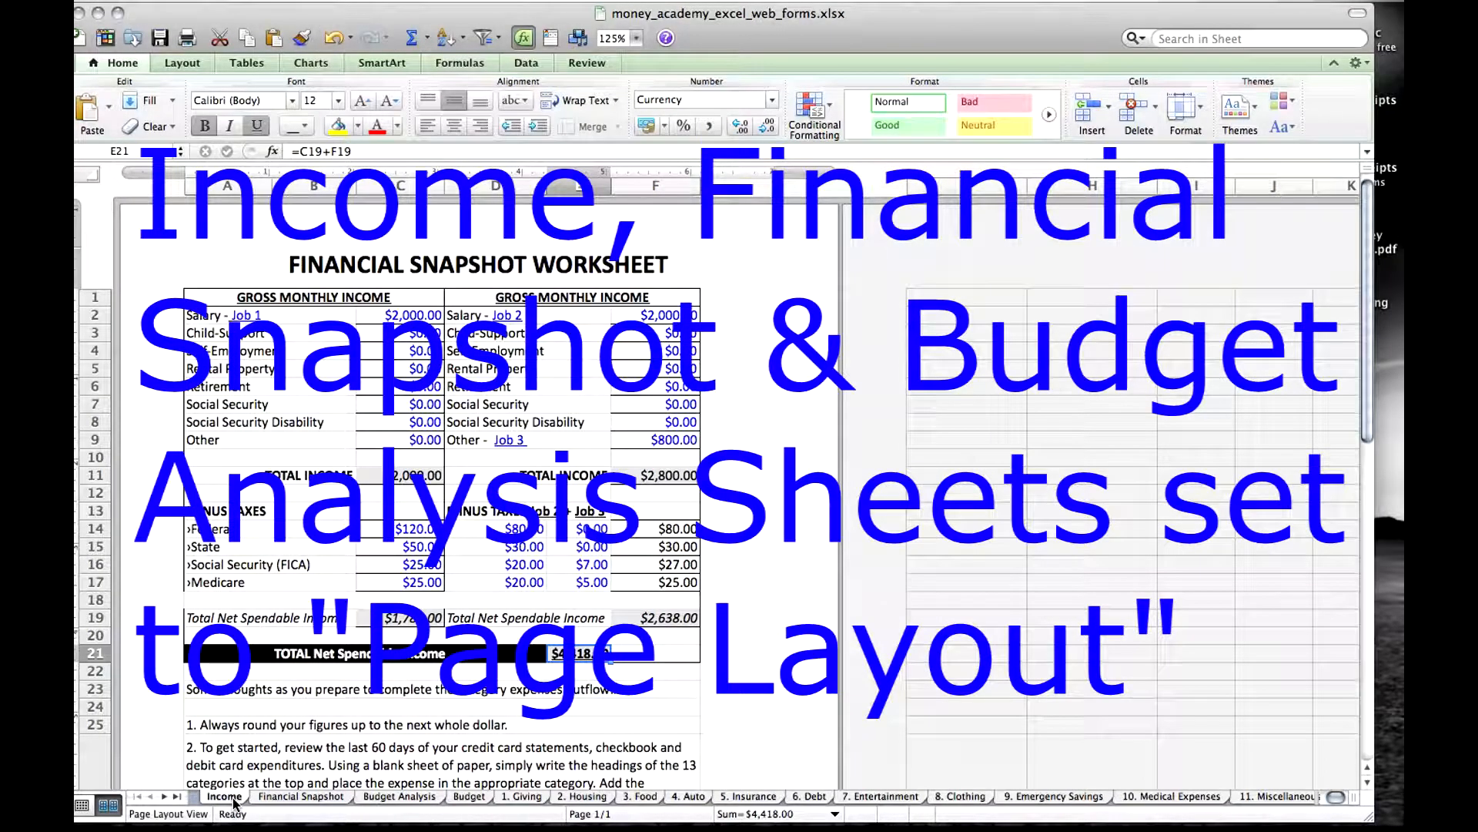
# Check the layout view setting of the Financial Snapshot, Budget Analysis and Income sheets.
pyautogui.click(275, 801)
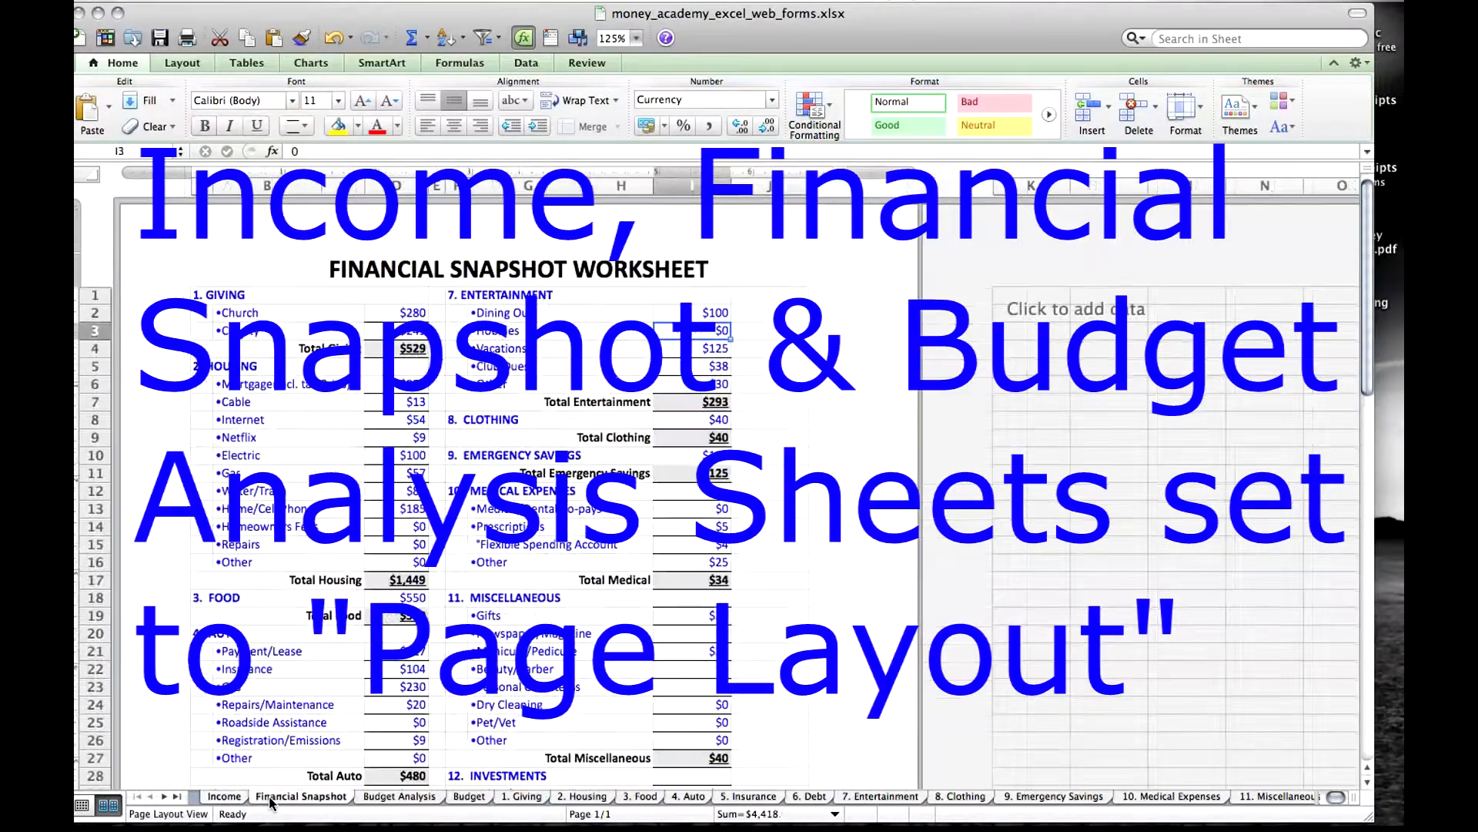
pyautogui.click(394, 797)
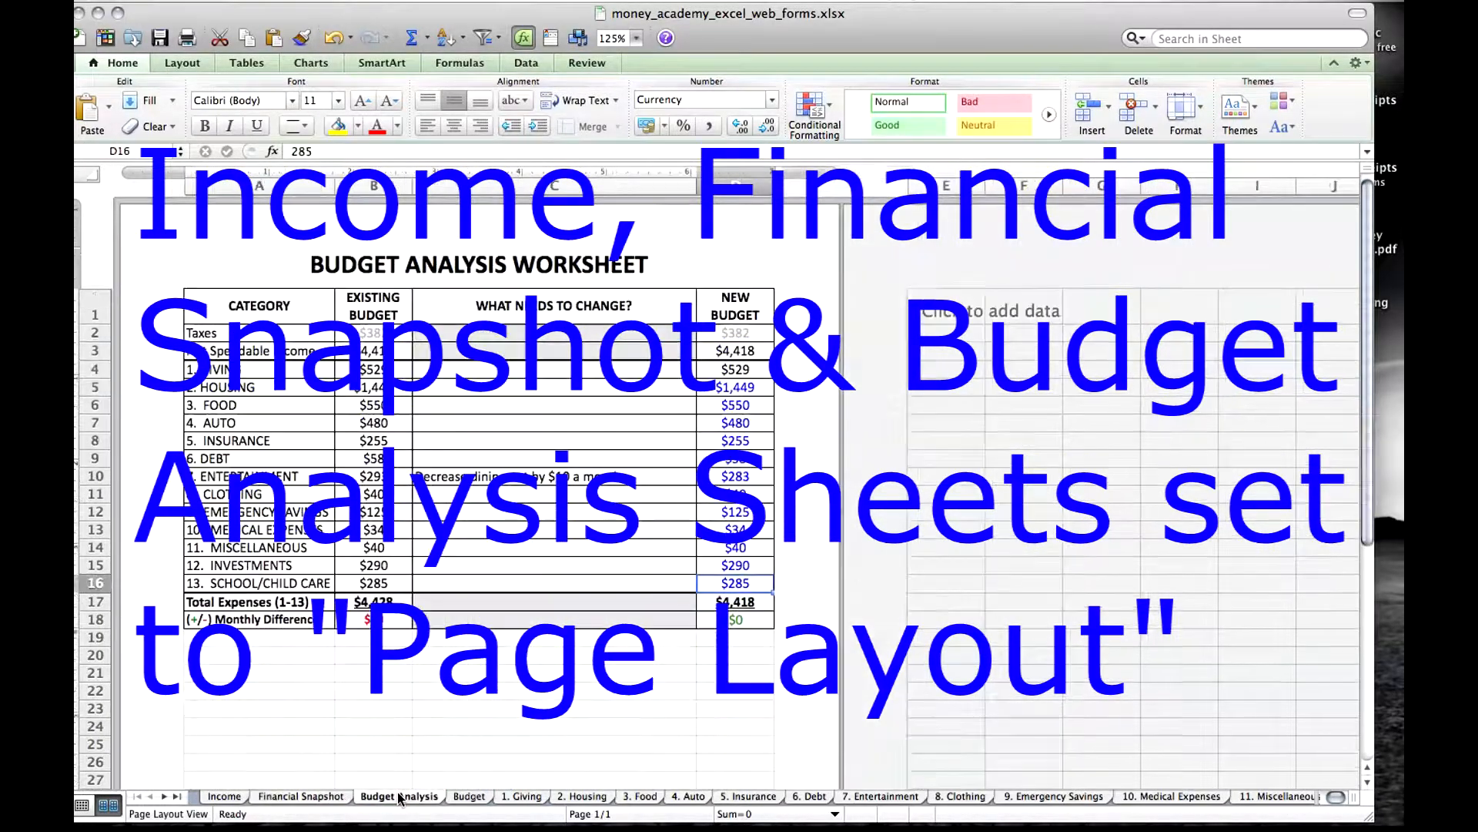
pyautogui.click(182, 63)
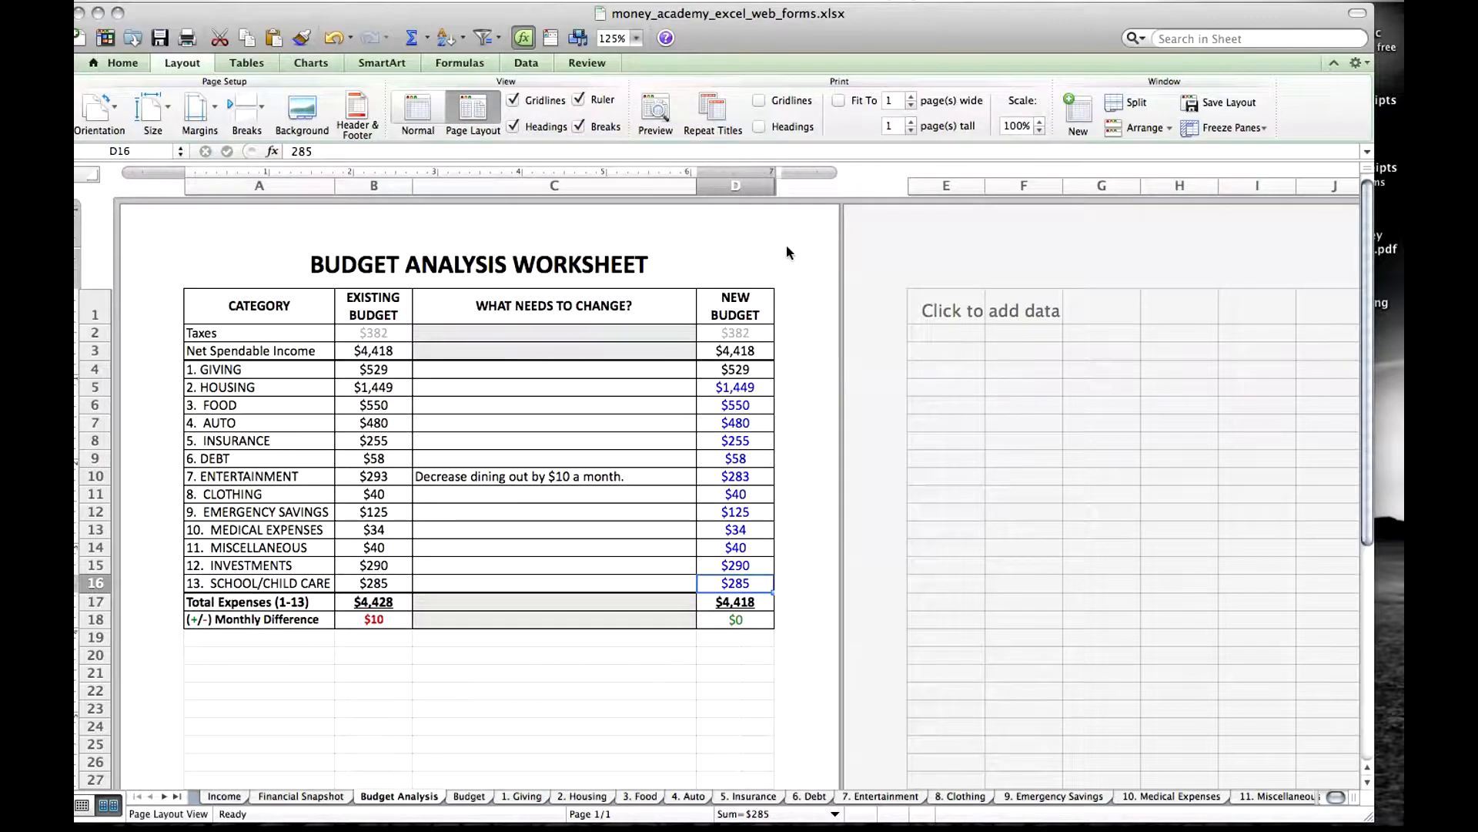
pyautogui.click(324, 800)
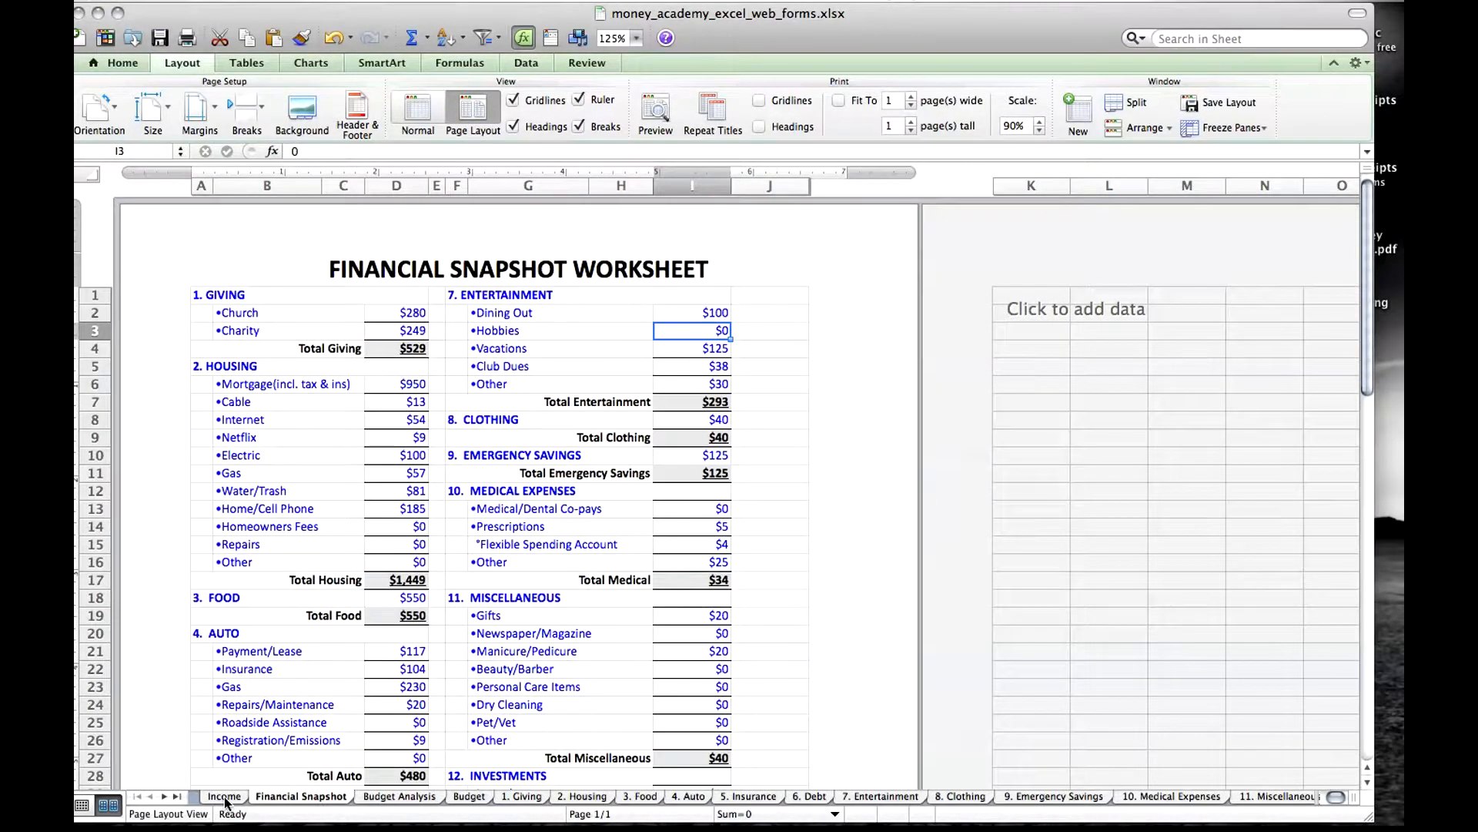
pyautogui.click(225, 798)
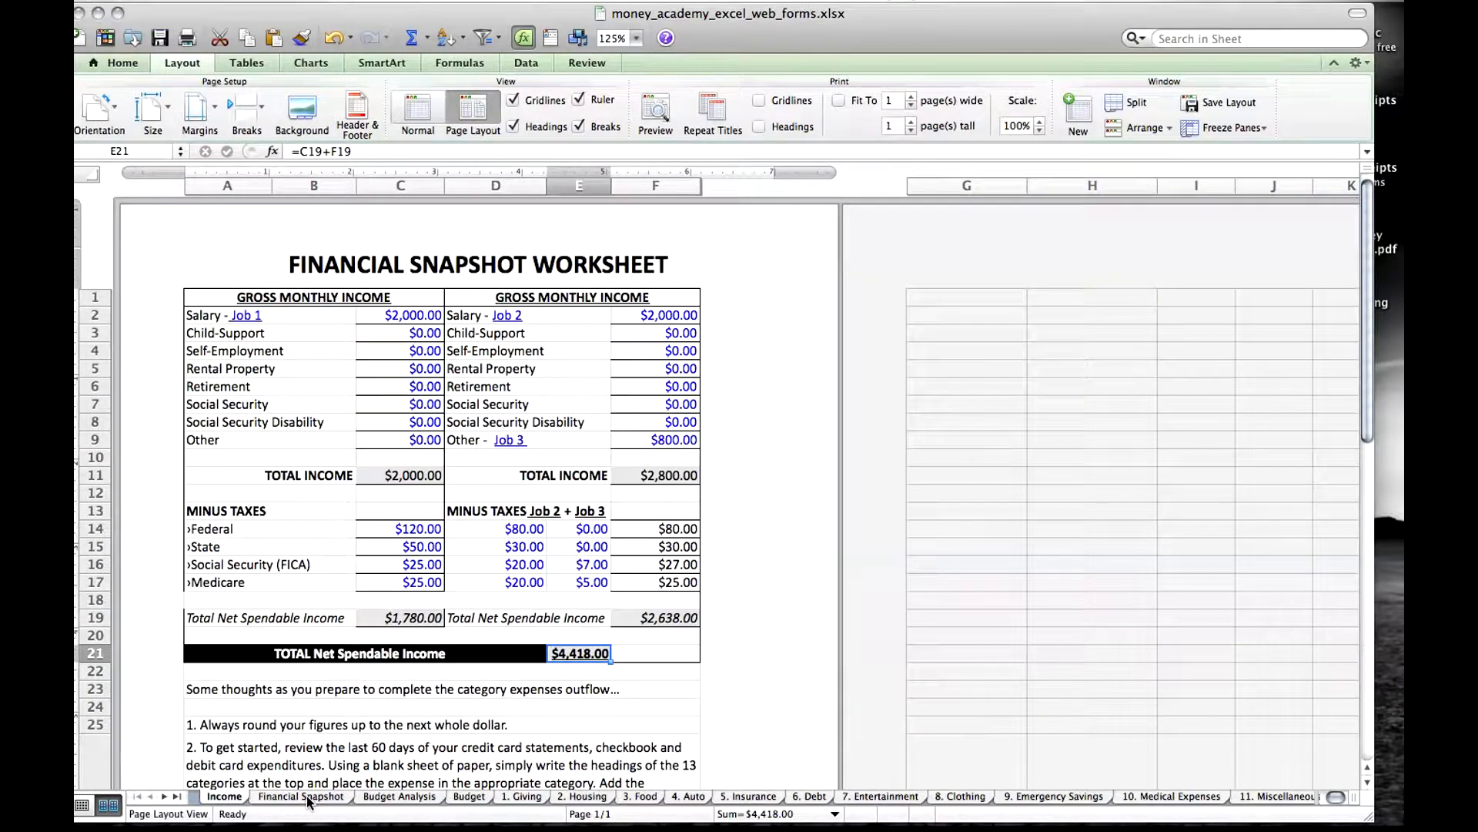
# Check the layout view setting of the Budget, Giving and Housing sheets, and return to the Budget sheet.
pyautogui.click(469, 798)
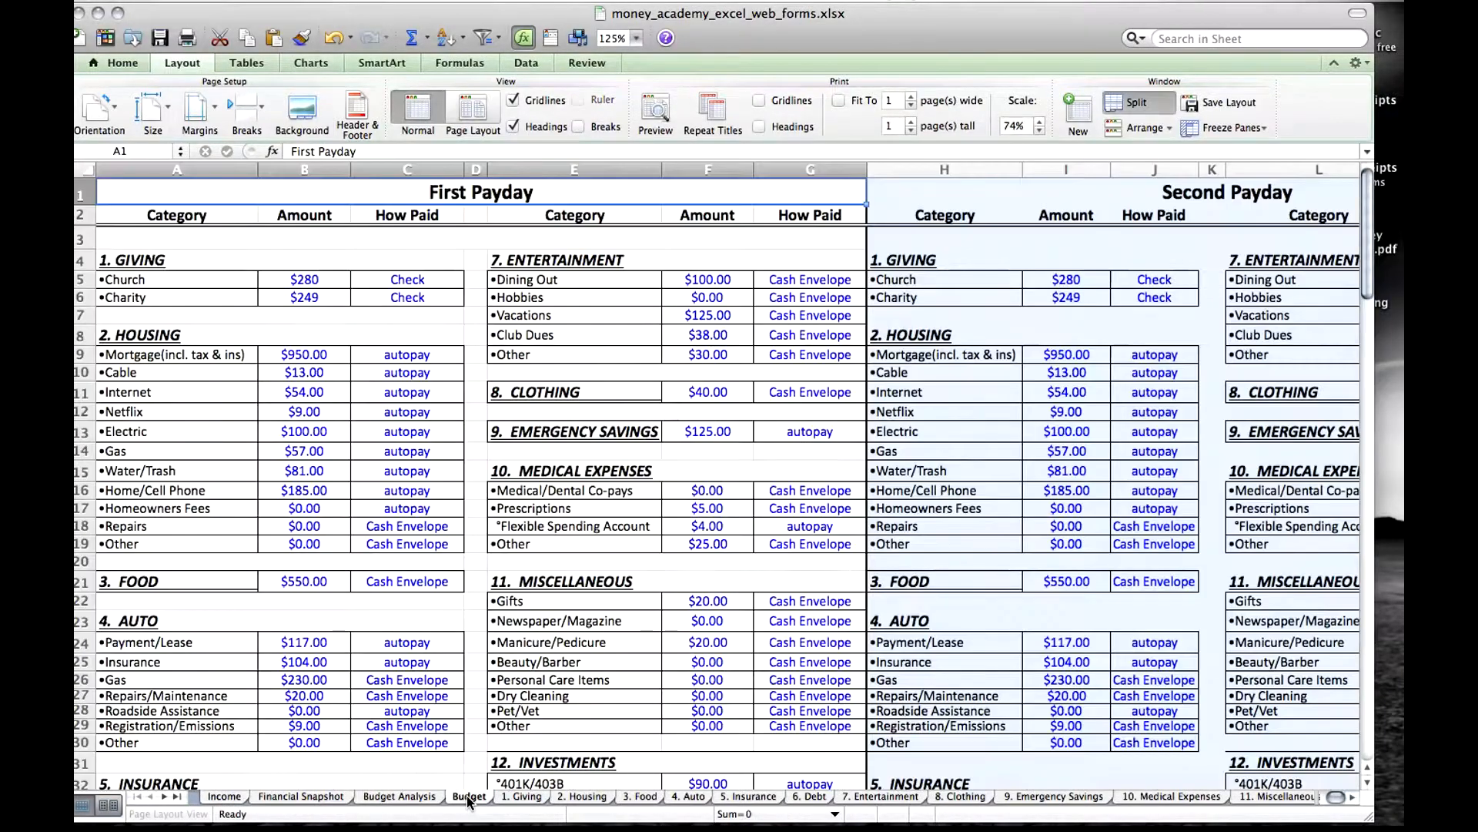
pyautogui.click(521, 797)
pyautogui.click(582, 797)
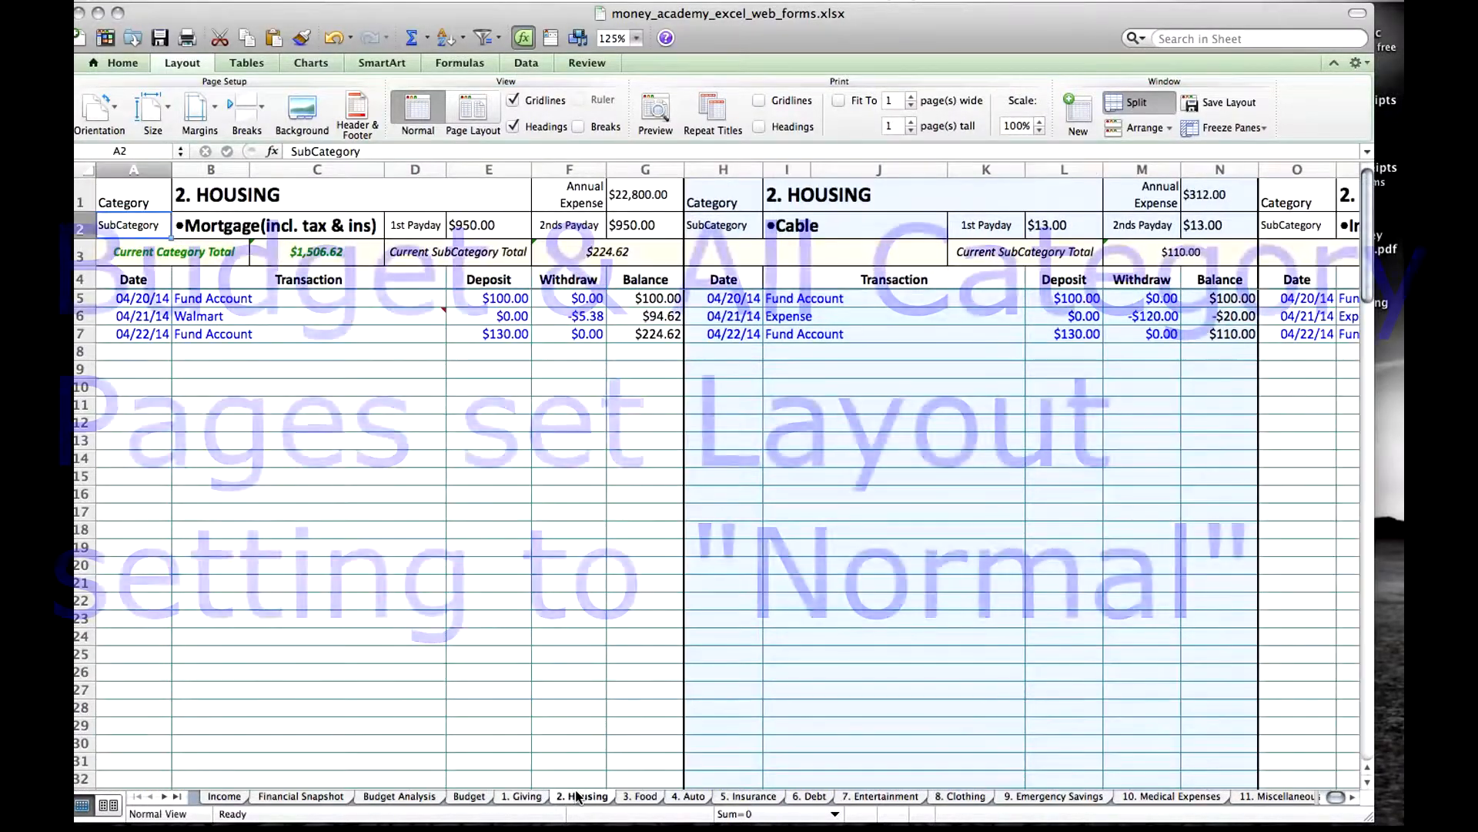
pyautogui.click(469, 797)
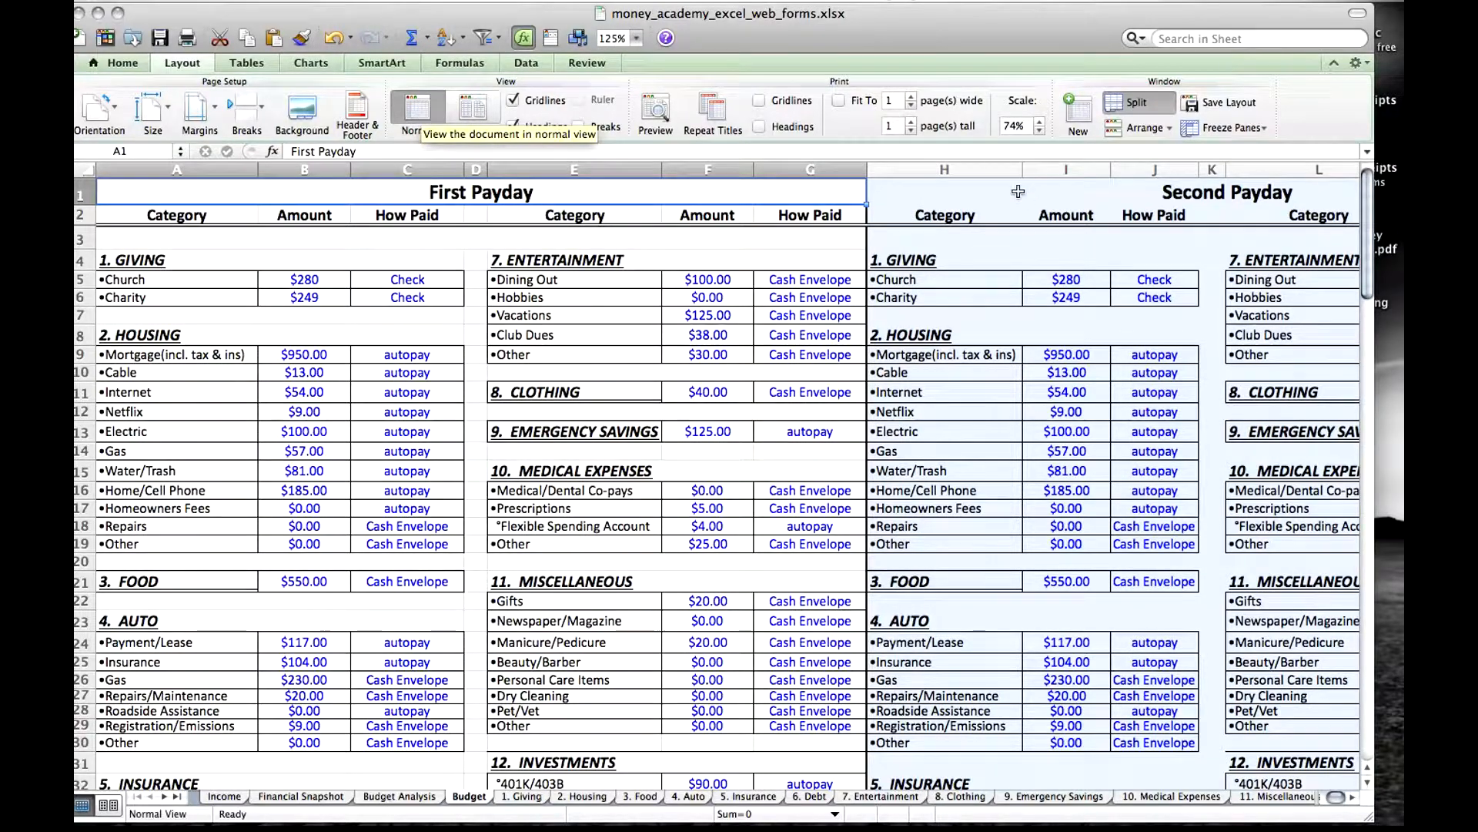
# Try to switch the Budget sheet to Page Layout view, cancel the switch, and examine the frozen payday headings against the lower rows.
pyautogui.click(474, 108)
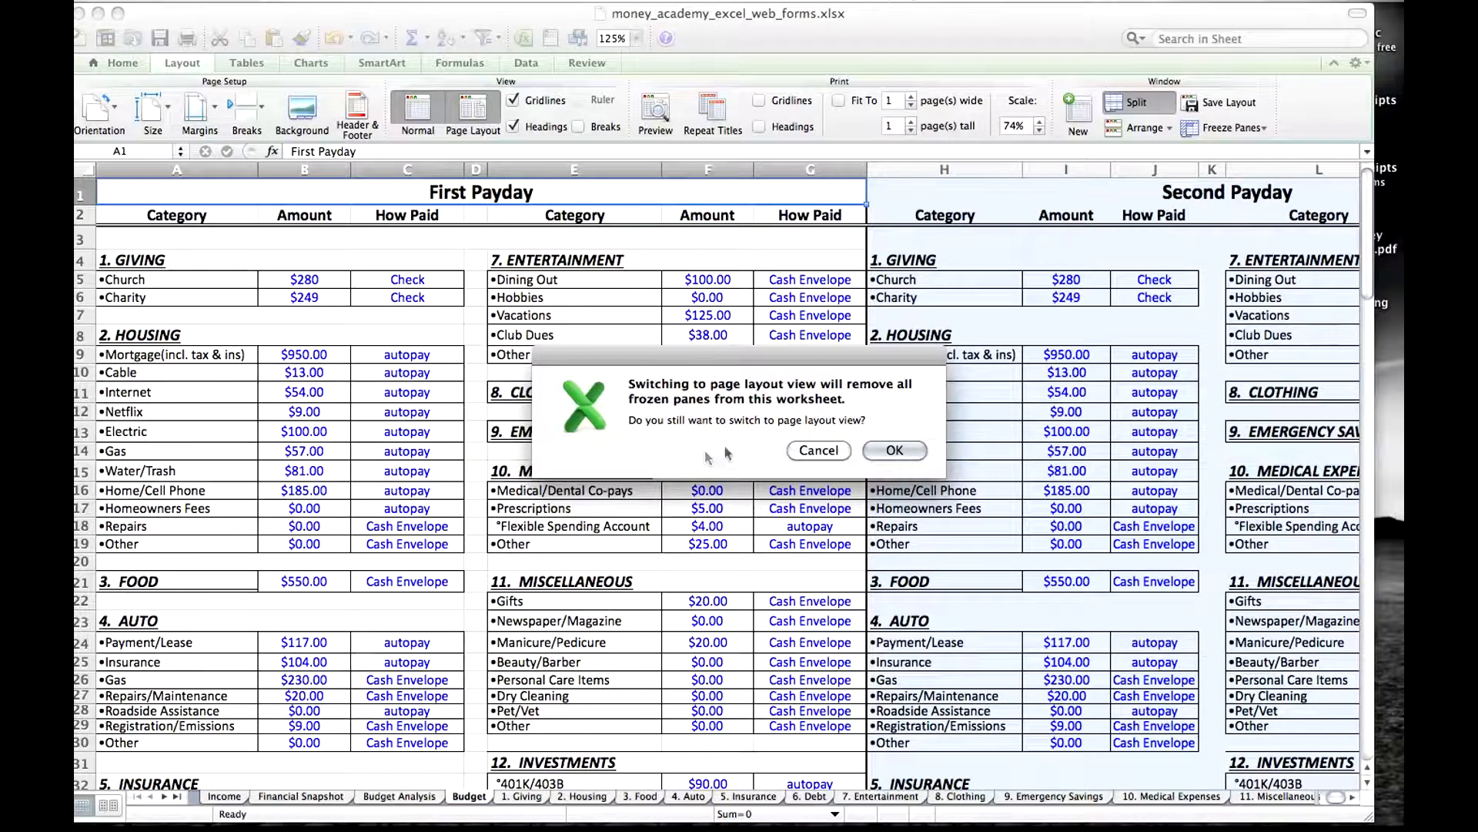
pyautogui.click(816, 450)
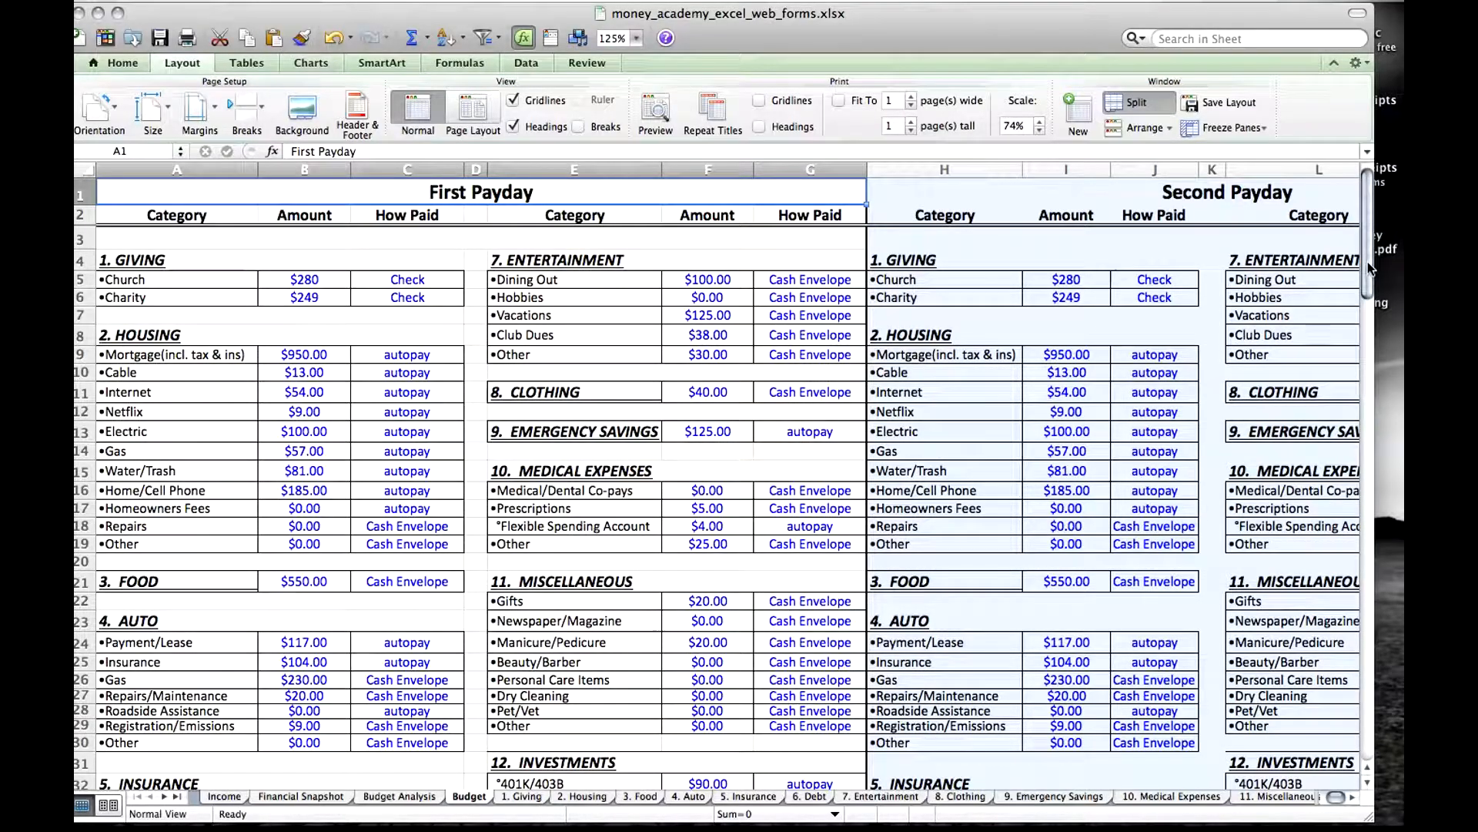
pyautogui.moveTo(1369, 268); pyautogui.dragTo(1370, 348)
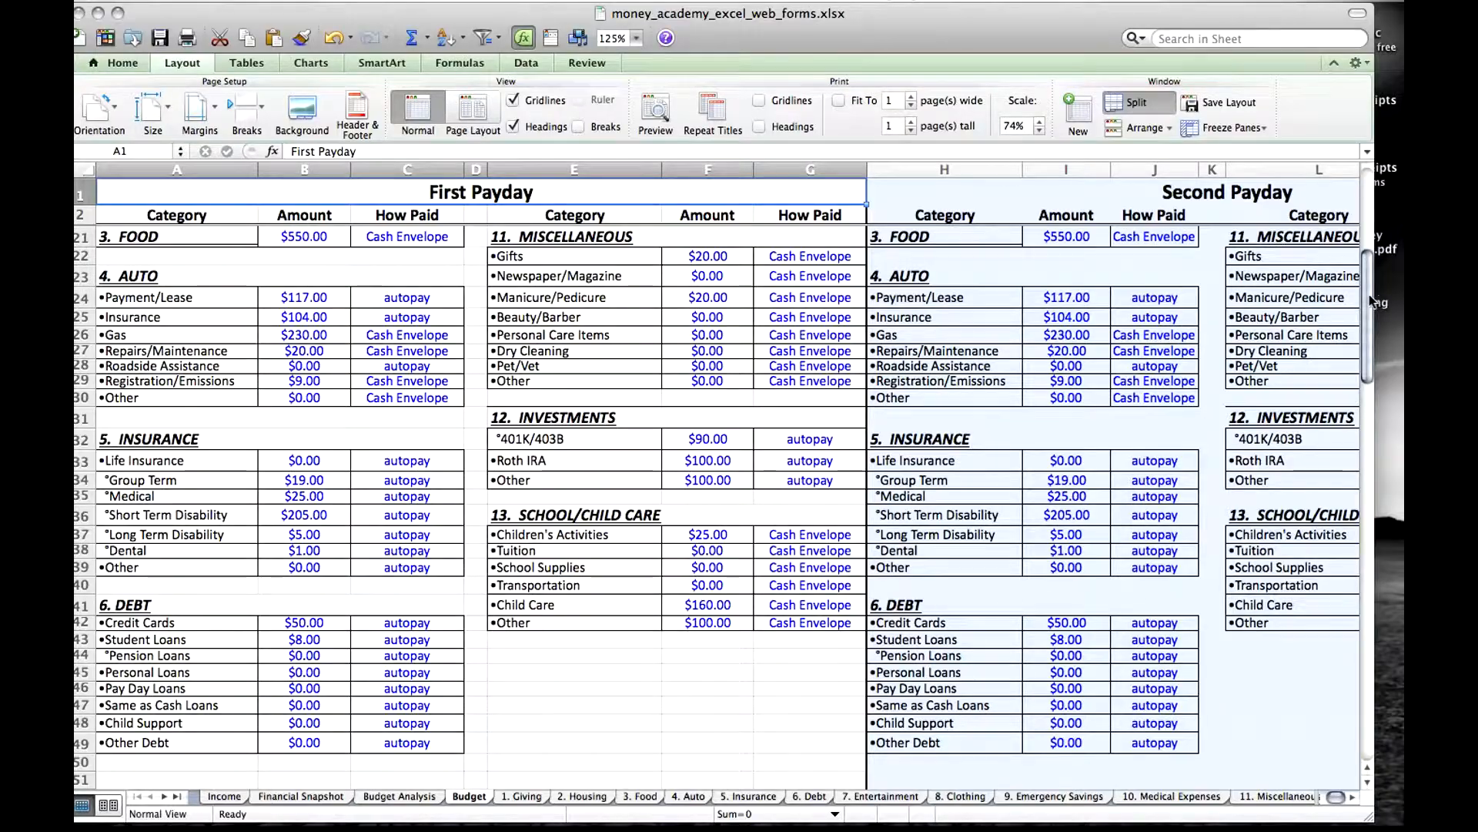
# Compare the frozen headings of the Budget and 2. Housing sheets with their lower rows.
pyautogui.moveTo(1371, 302)
pyautogui.mouseDown()
pyautogui.moveTo(1380, 371)
pyautogui.moveTo(1377, 299)
pyautogui.mouseUp()
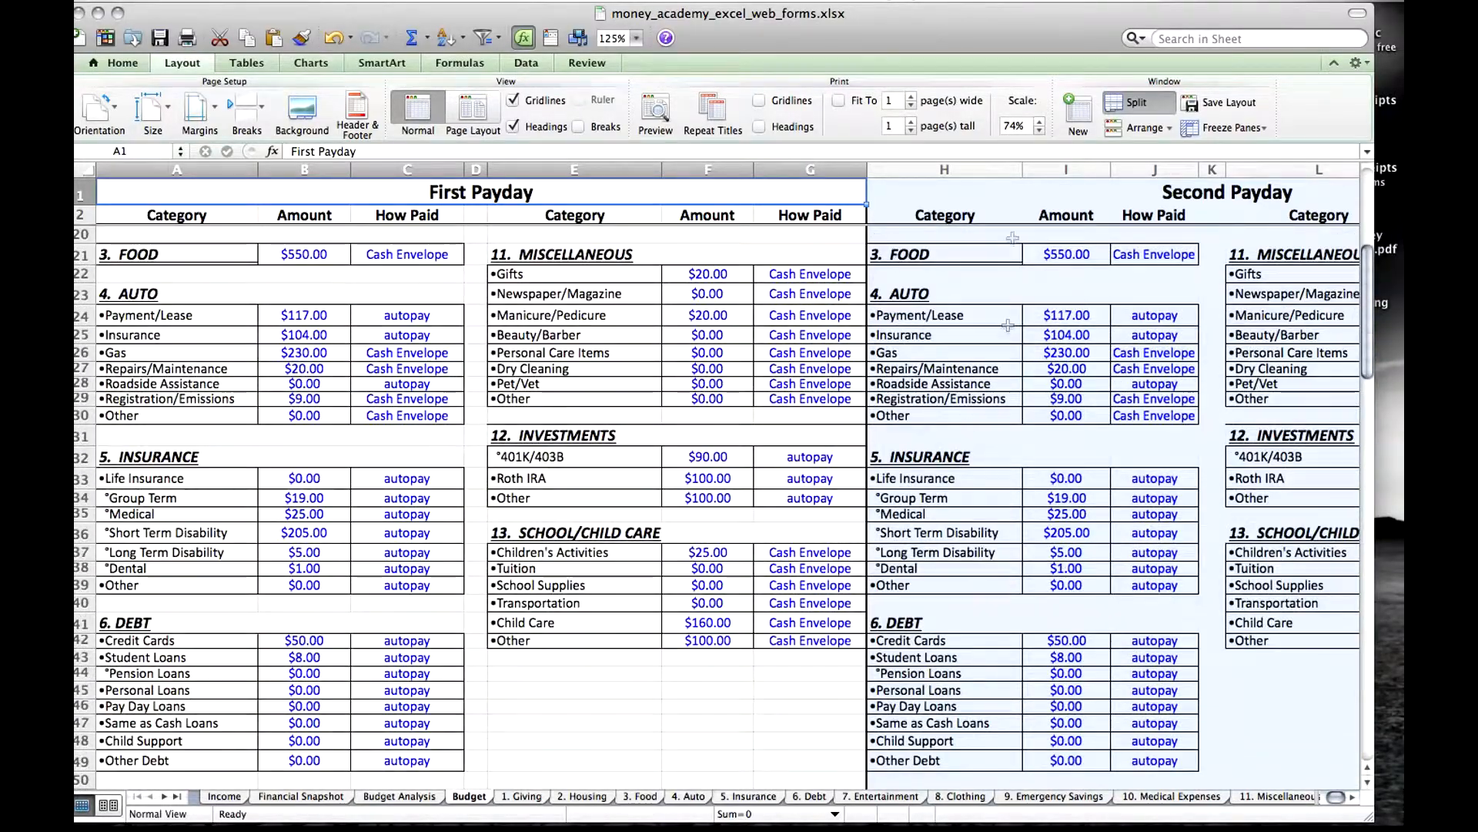
pyautogui.click(574, 796)
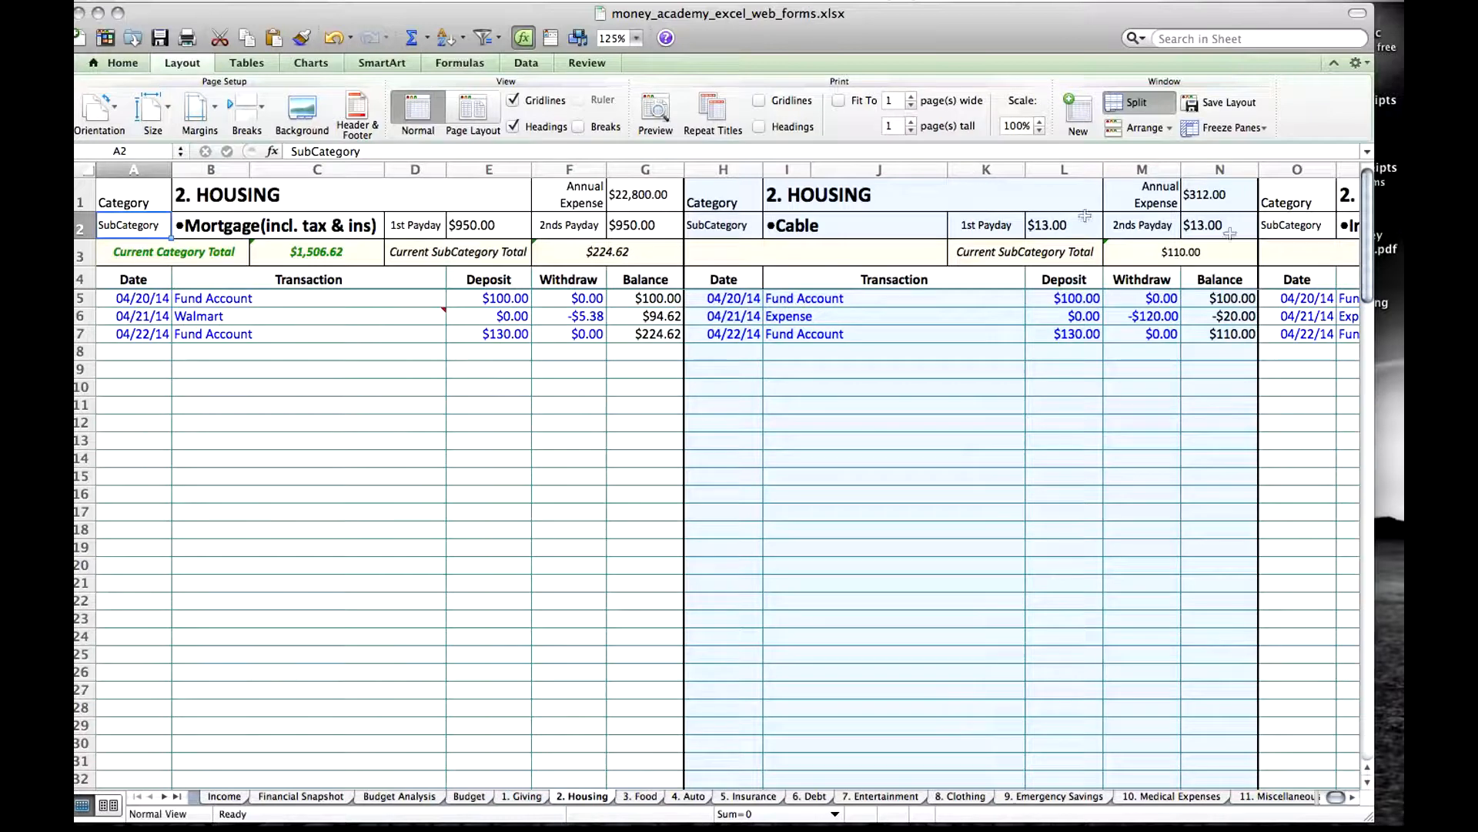
pyautogui.moveTo(1369, 274); pyautogui.dragTo(1369, 405)
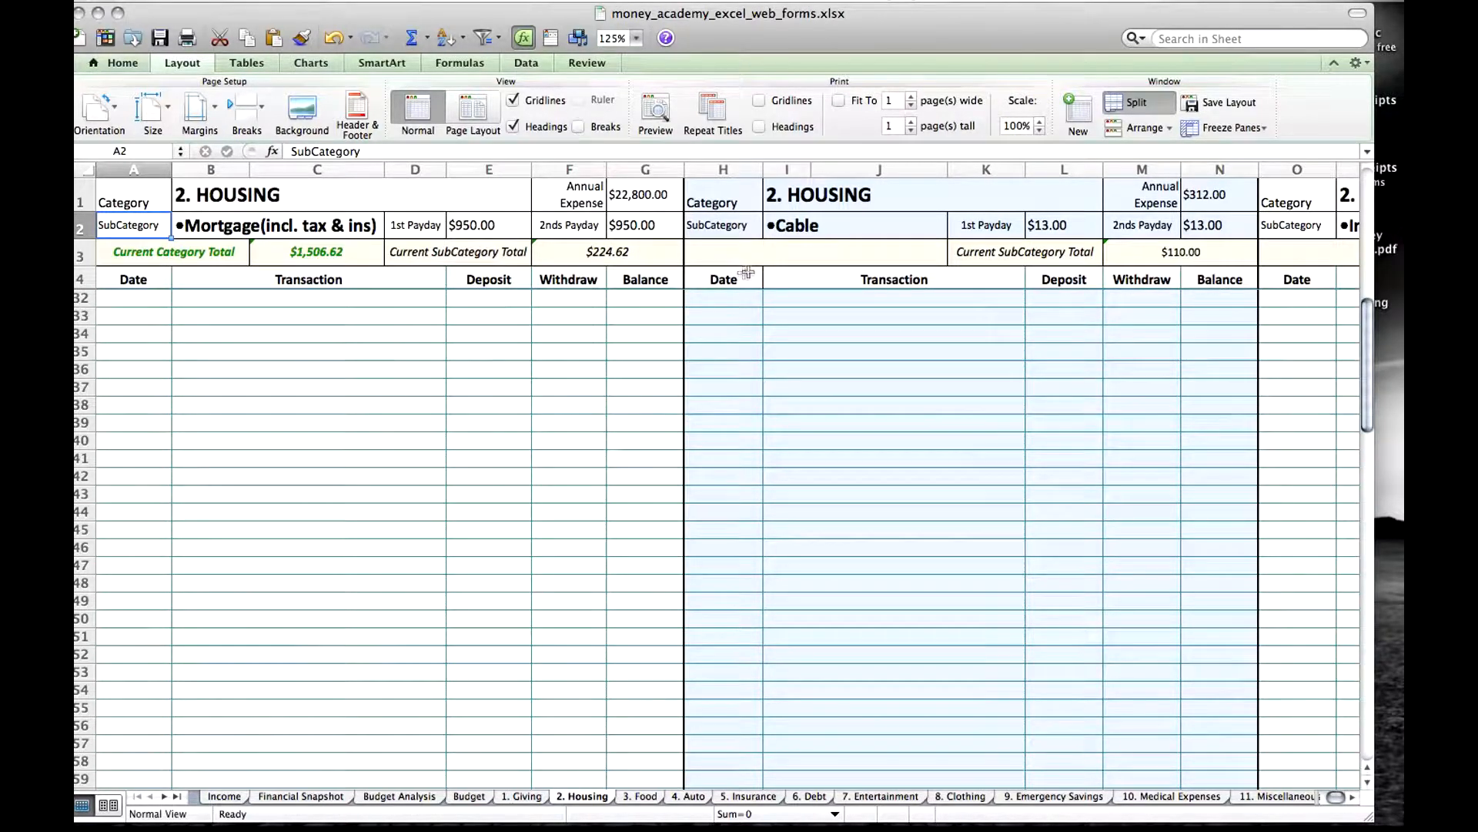
pyautogui.moveTo(1370, 319); pyautogui.dragTo(1370, 189)
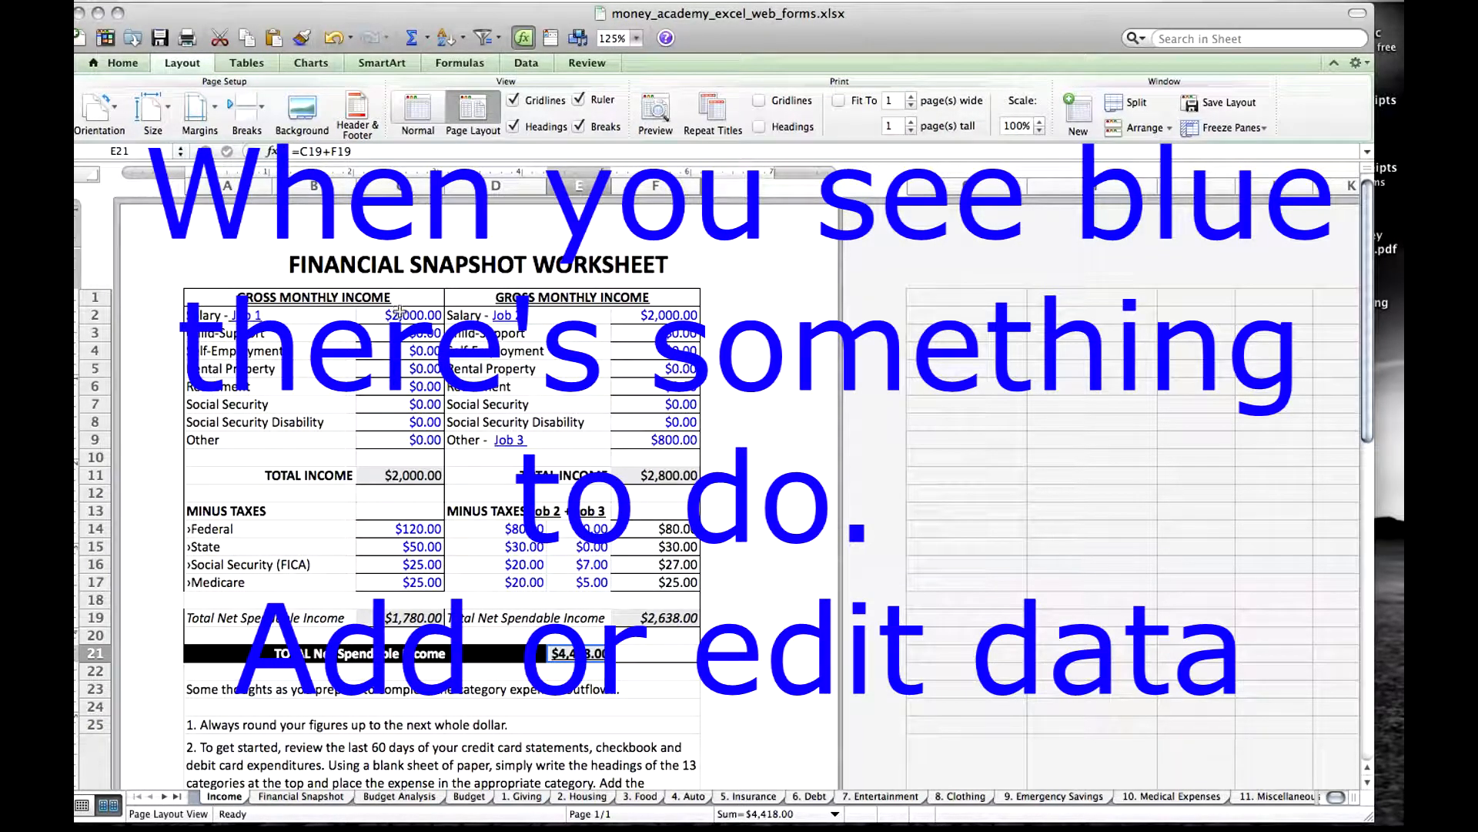
# Examine the blue editable amounts in the second gross monthly income column of the Income sheet.
pyautogui.click(669, 316)
pyautogui.click(681, 333)
pyautogui.click(684, 351)
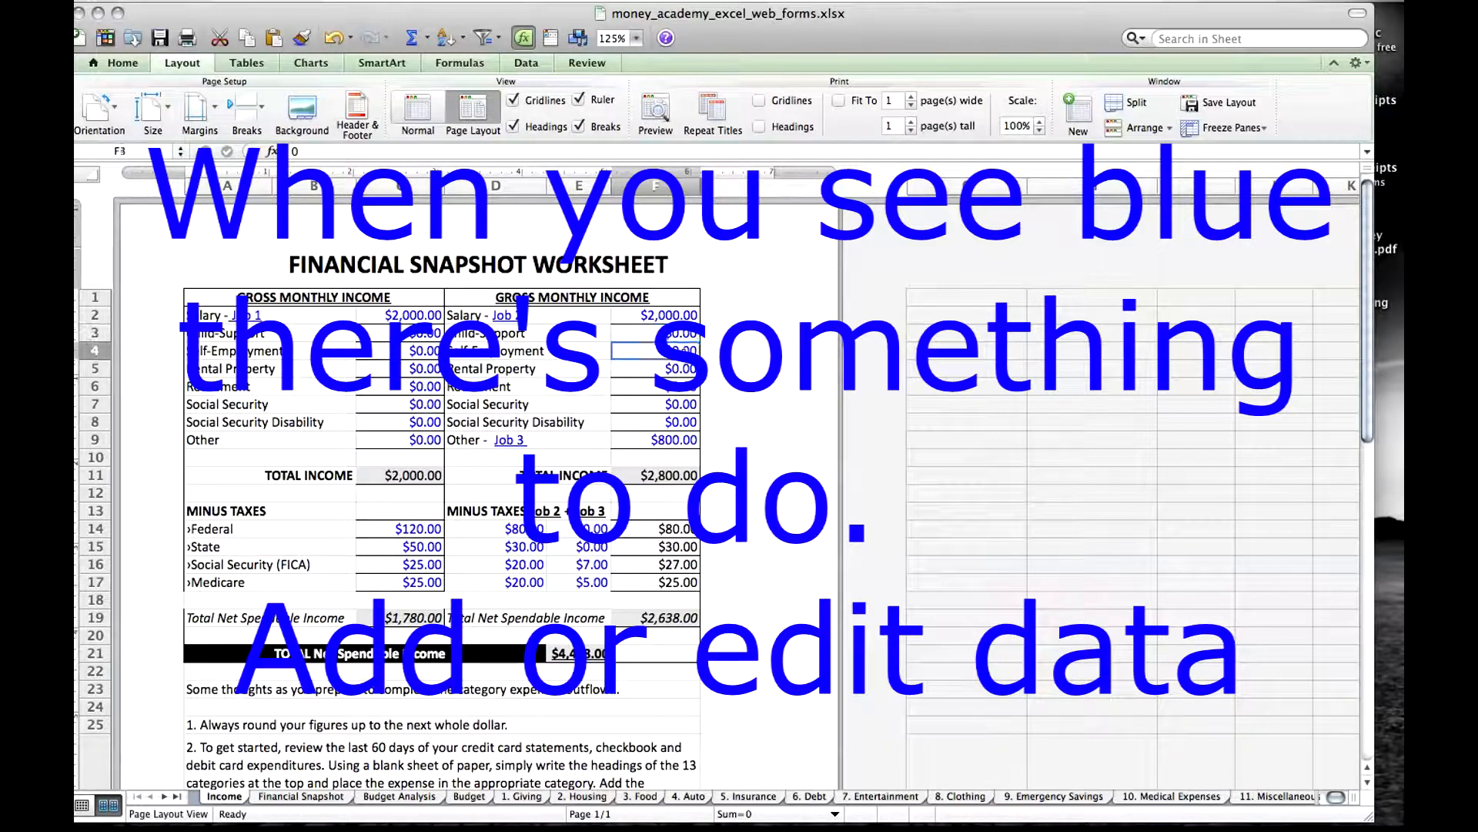
pyautogui.click(683, 368)
pyautogui.click(673, 315)
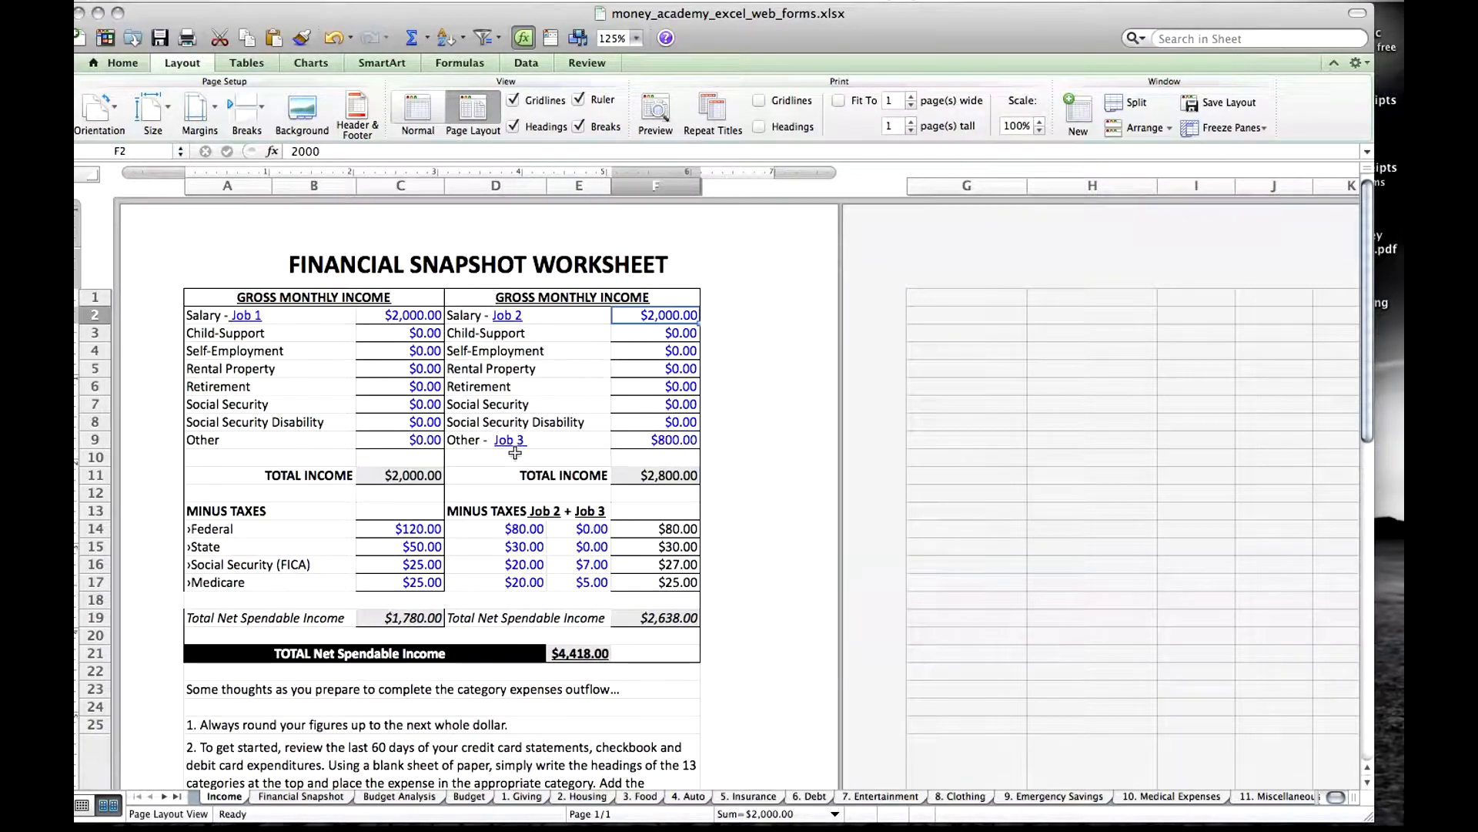
# Examine the Job 1, Job 2 and Job 3 labels in the gross monthly income section.
pyautogui.click(266, 317)
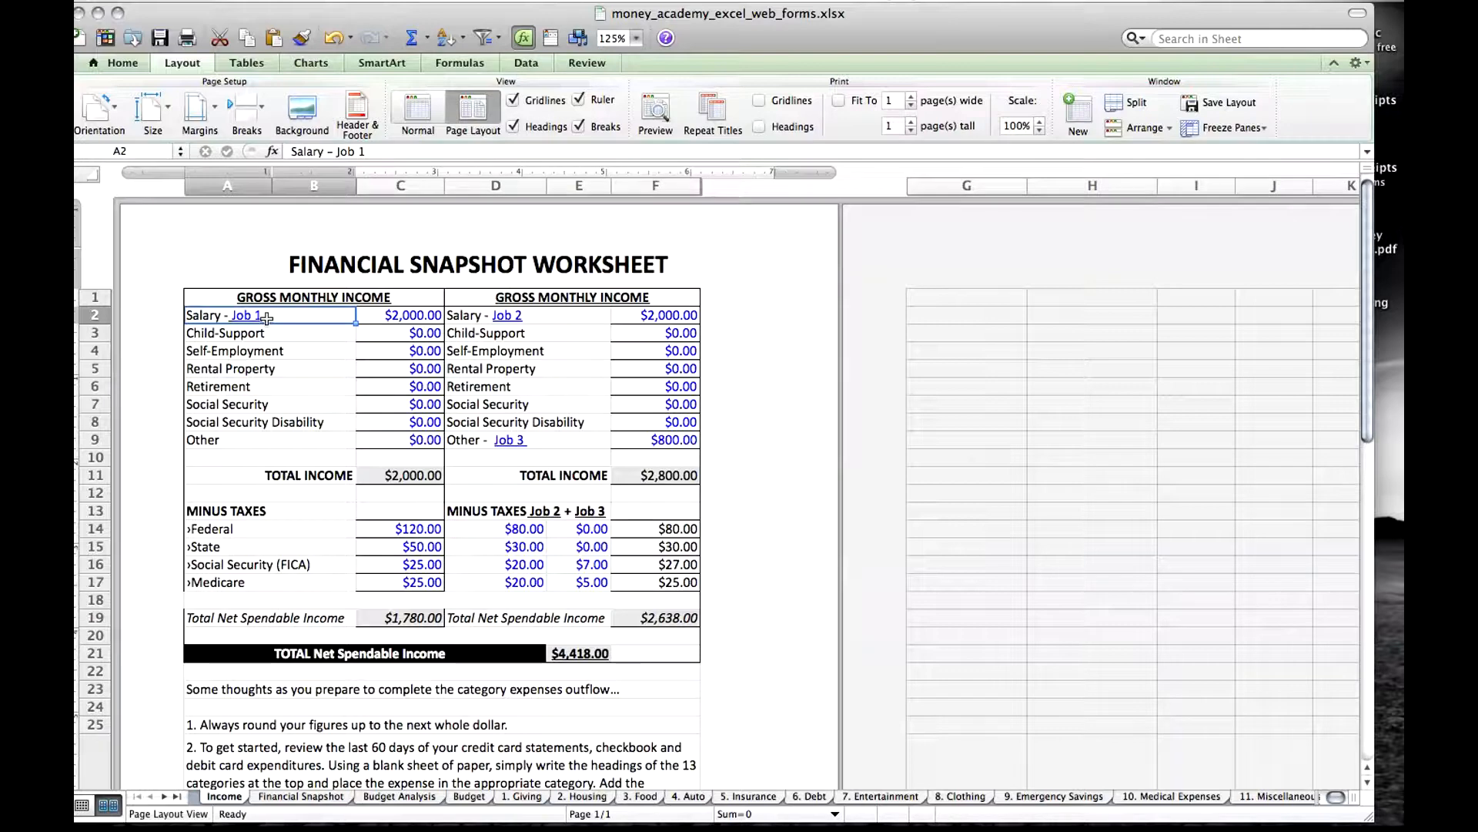
pyautogui.click(545, 318)
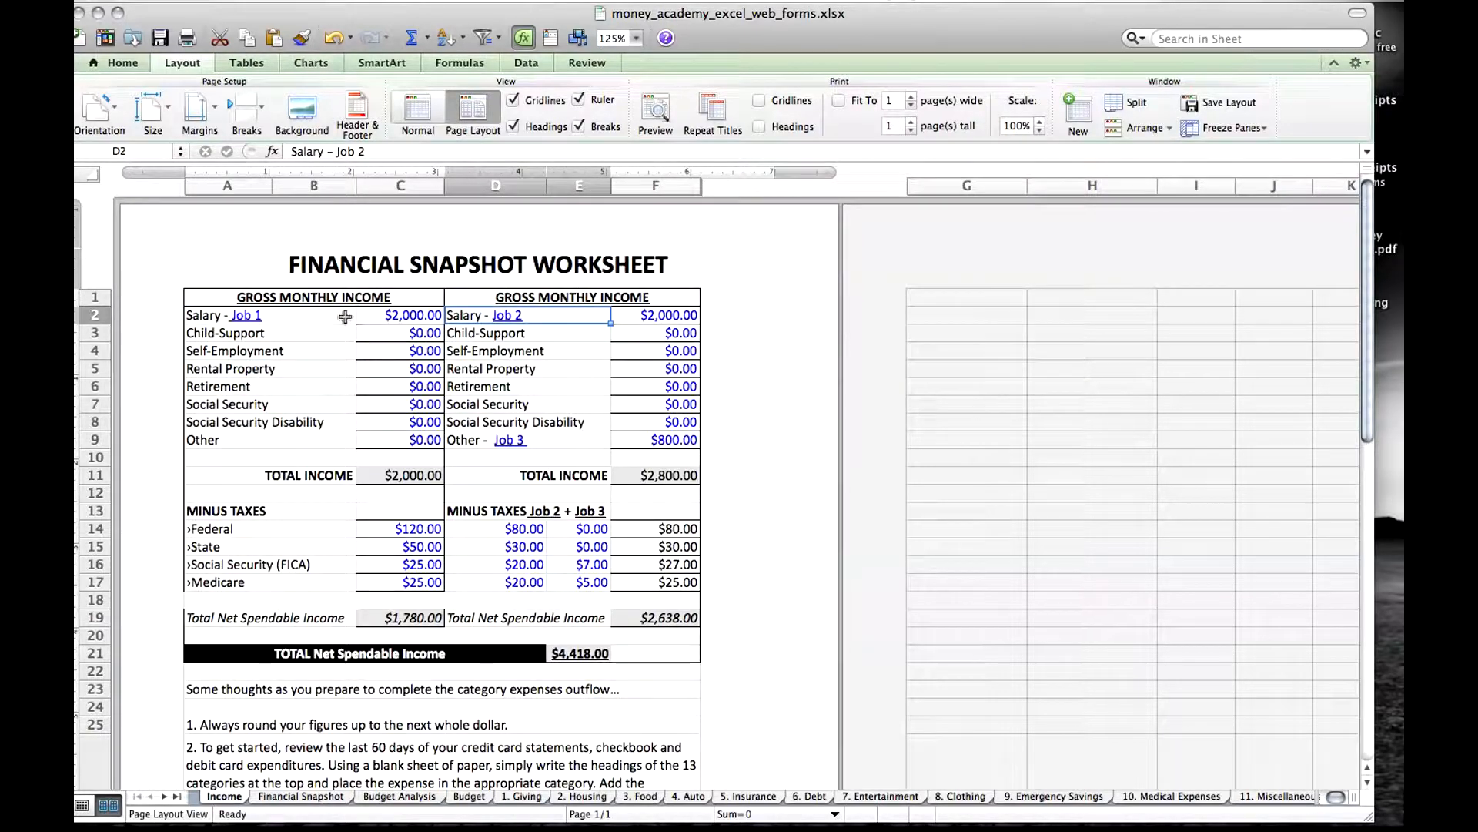
pyautogui.click(292, 318)
pyautogui.click(529, 318)
pyautogui.click(537, 444)
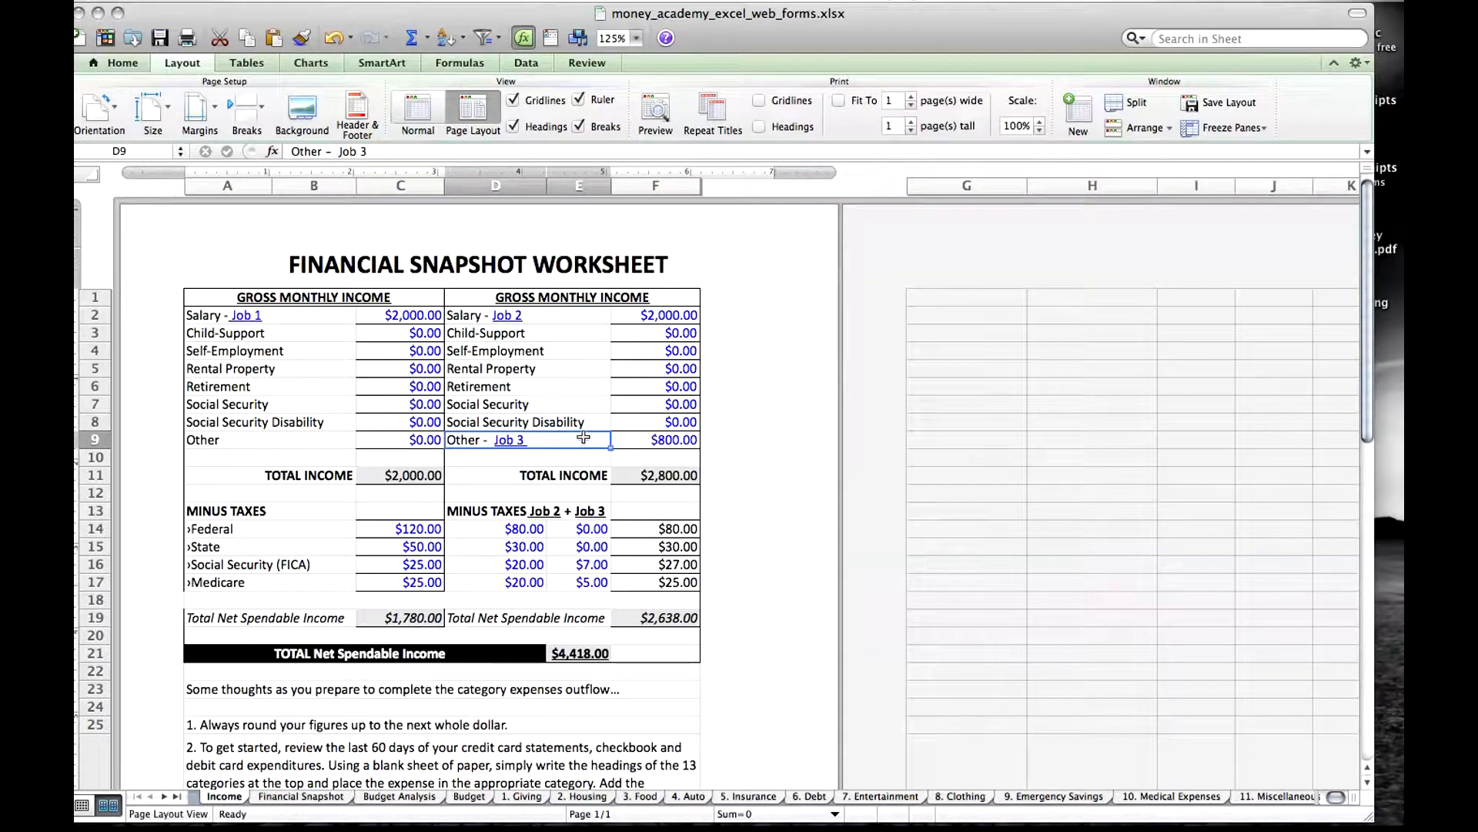
# Go through the first column's gross income amounts from the Job 1 salary down to Other.
pyautogui.click(421, 316)
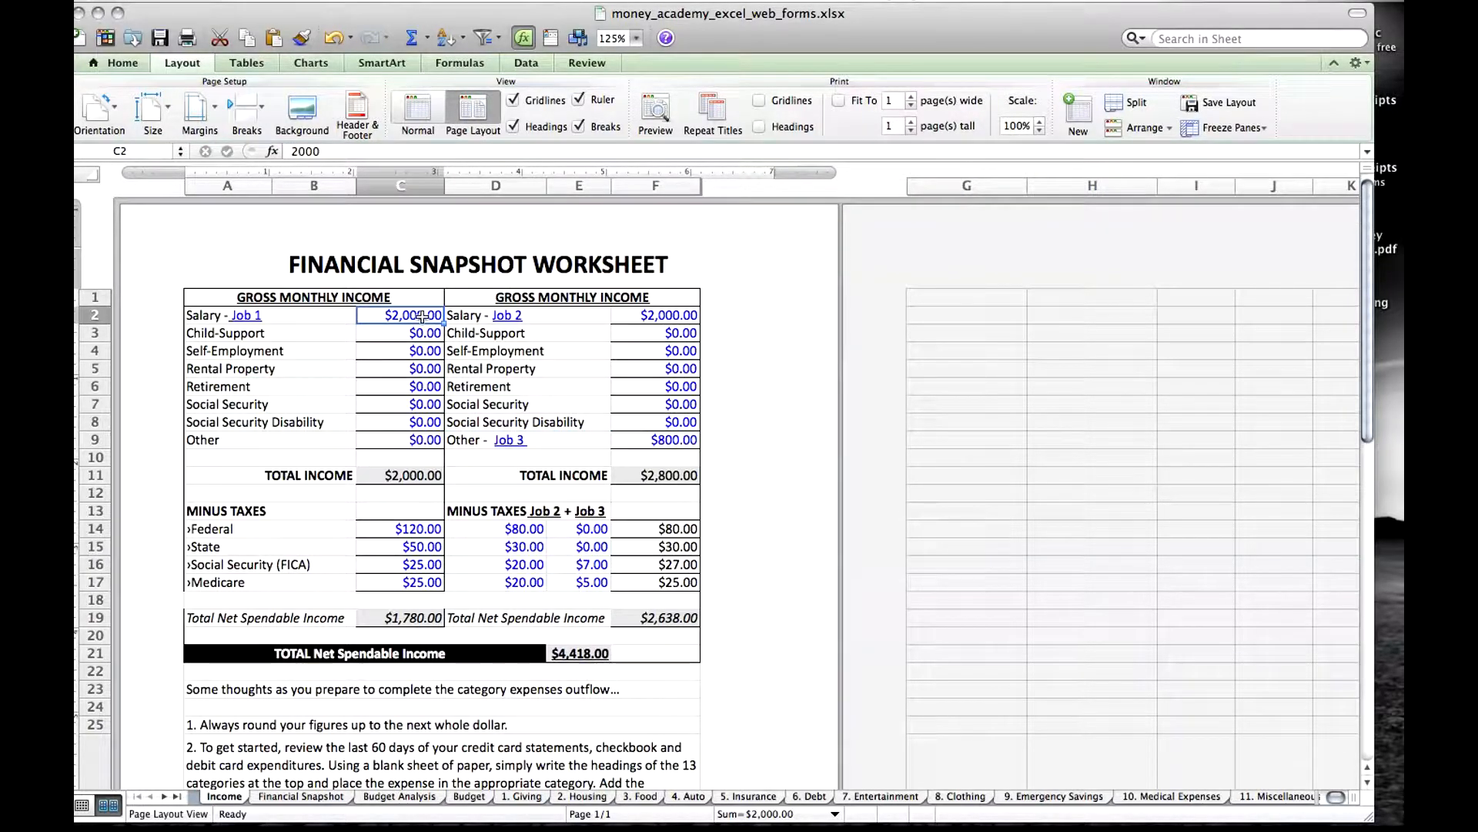
pyautogui.press('Down')
pyautogui.press('Down')
pyautogui.press('Down')
pyautogui.press('Down')
pyautogui.press('Down')
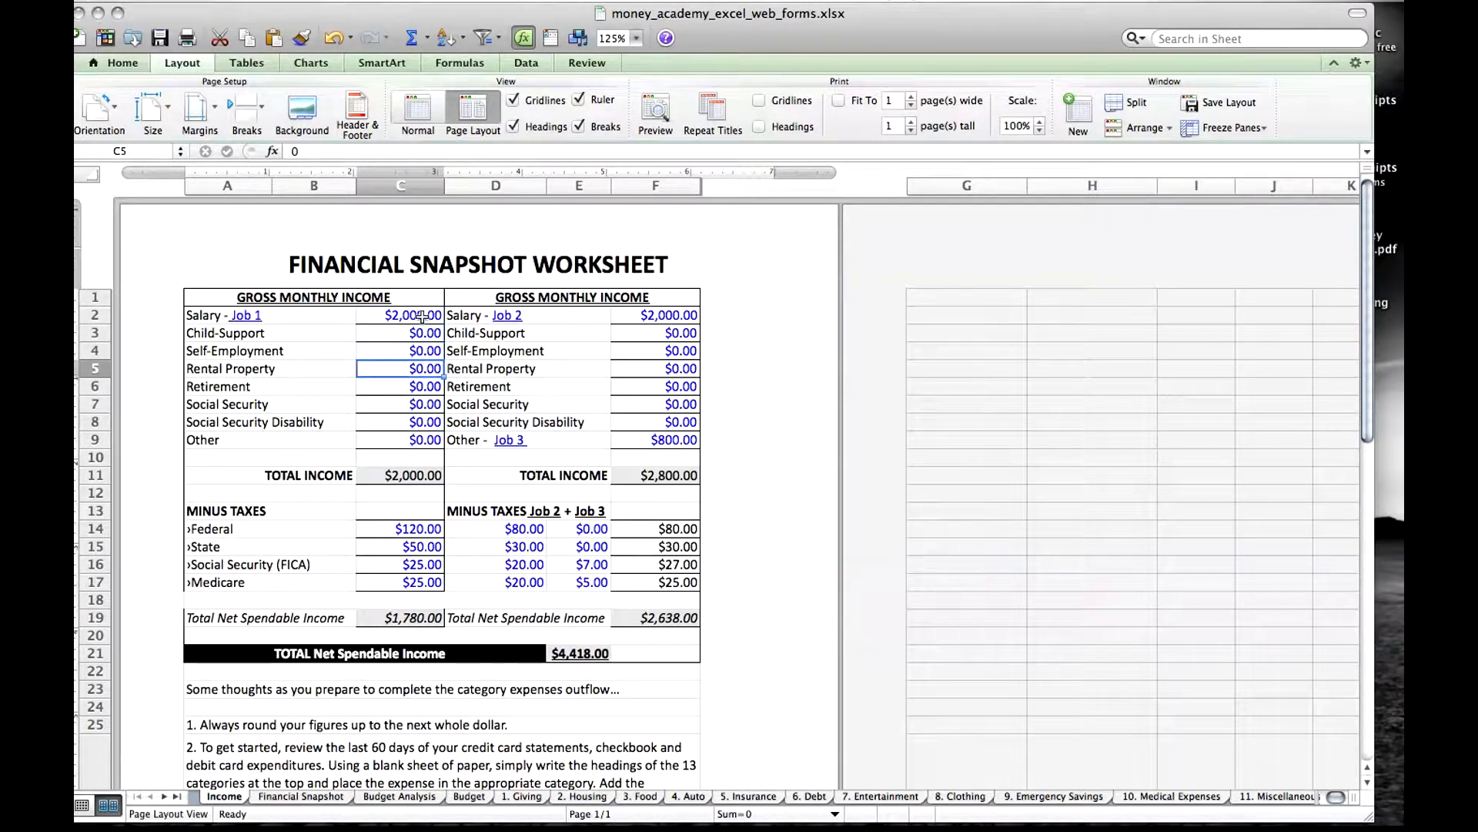
pyautogui.press('Down')
pyautogui.press('Down')
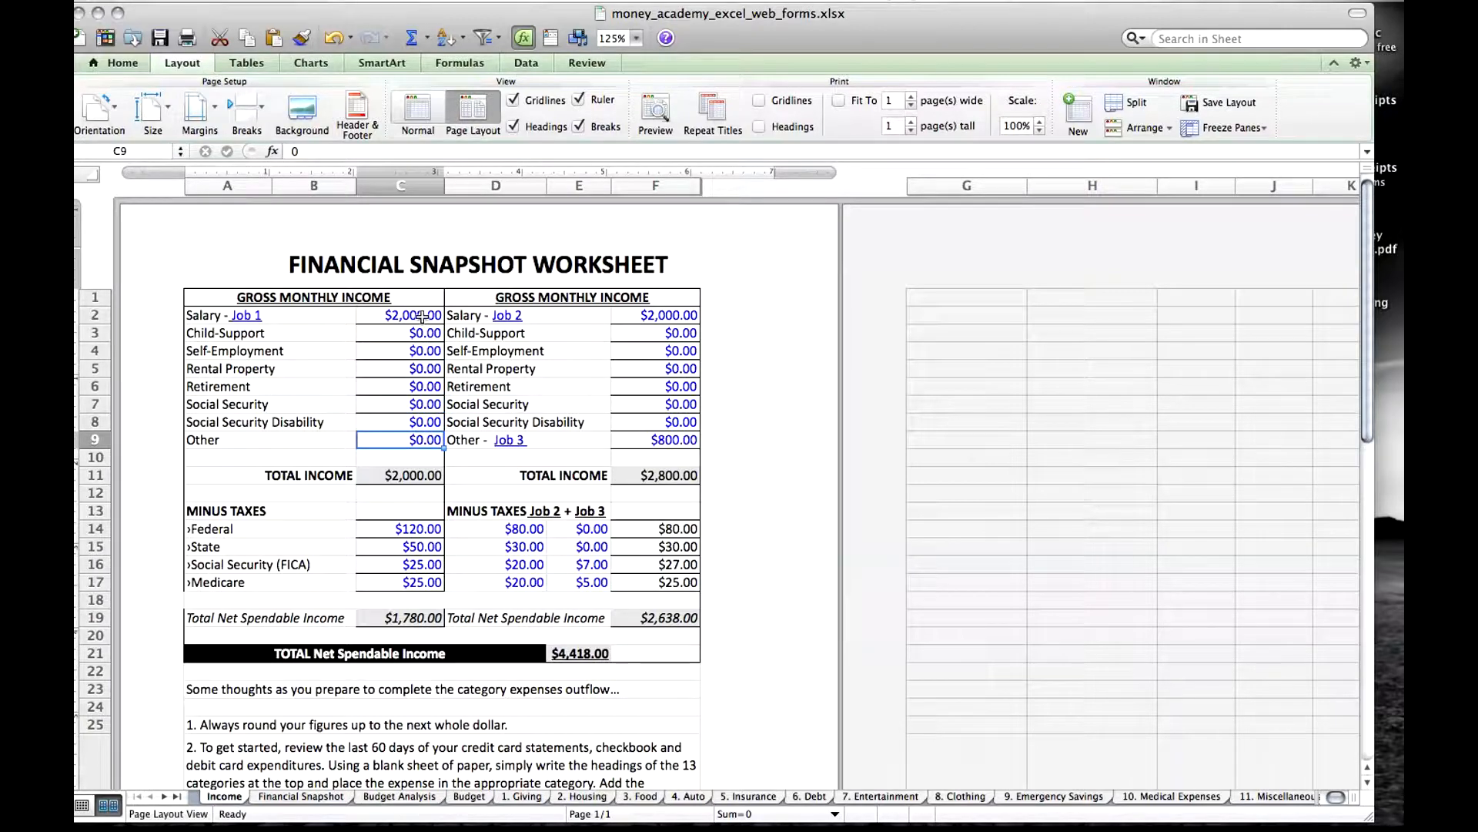
# Inspect the Total Income formulas of both income columns.
pyautogui.click(410, 475)
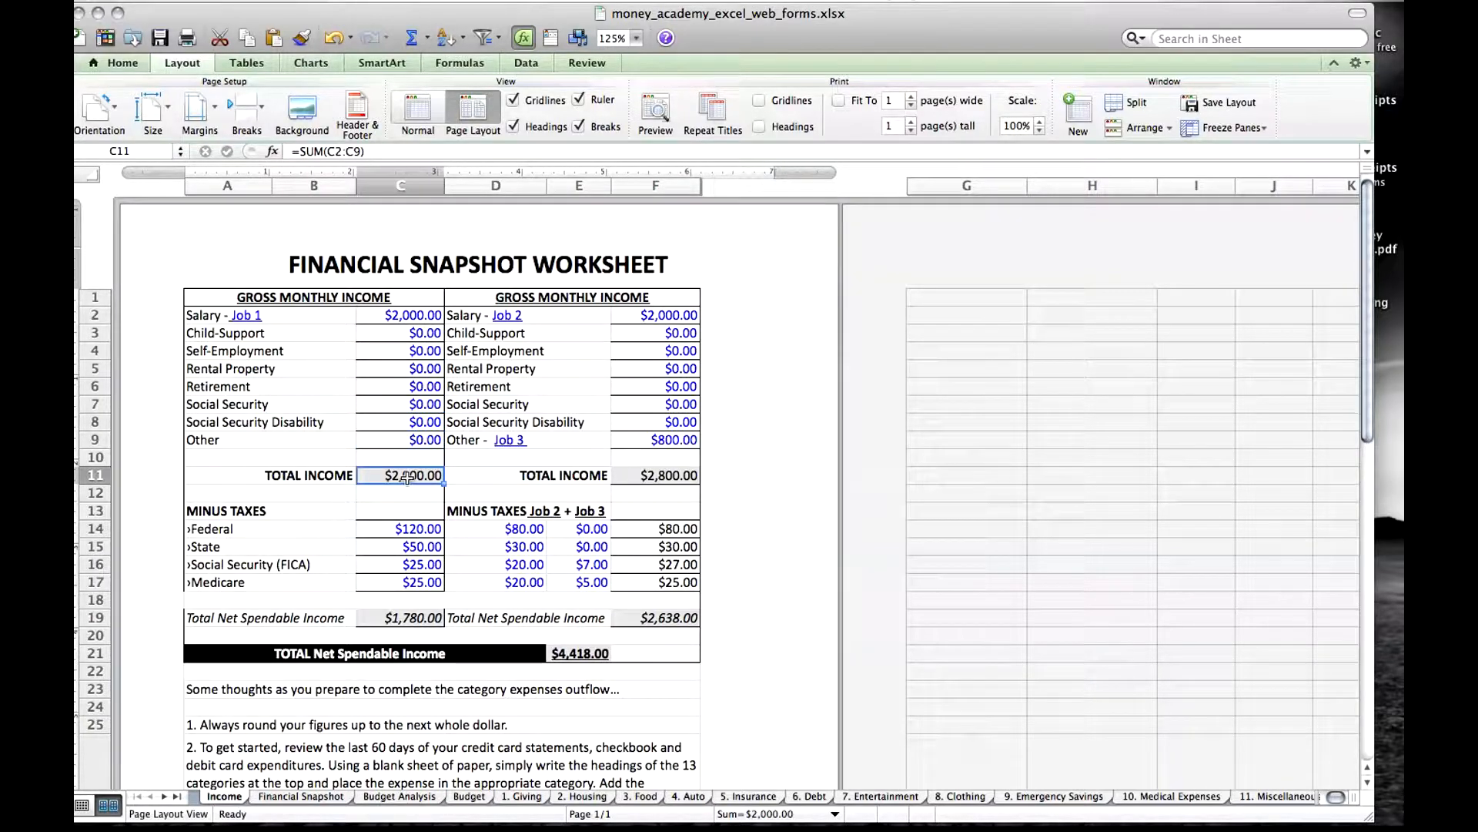
pyautogui.click(666, 476)
pyautogui.click(411, 476)
# Try a Job 1 salary of 2500 to test the income totals, and undo the entry.
pyautogui.click(426, 316)
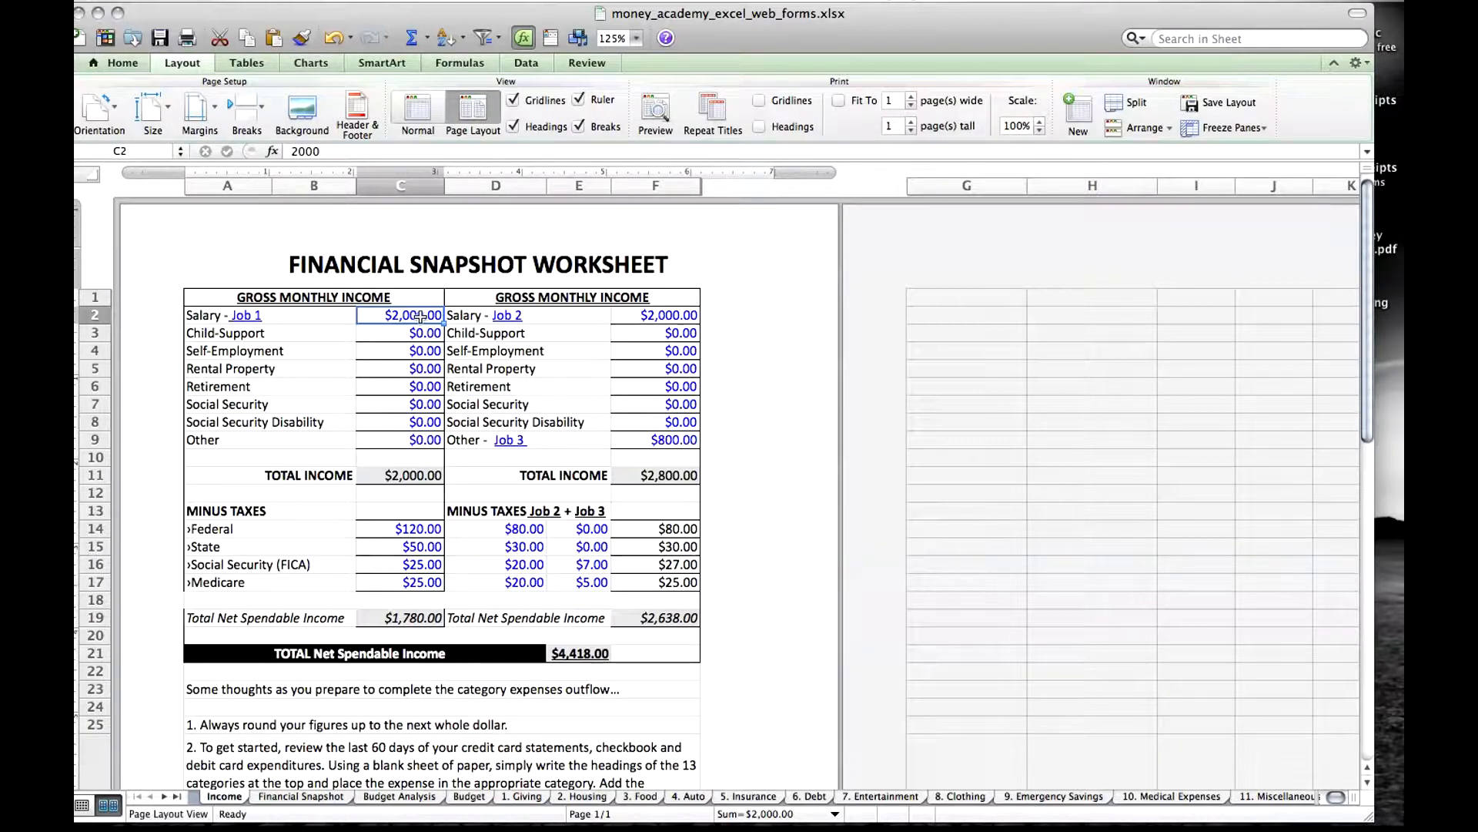
pyautogui.write('2500')
pyautogui.press('Return')
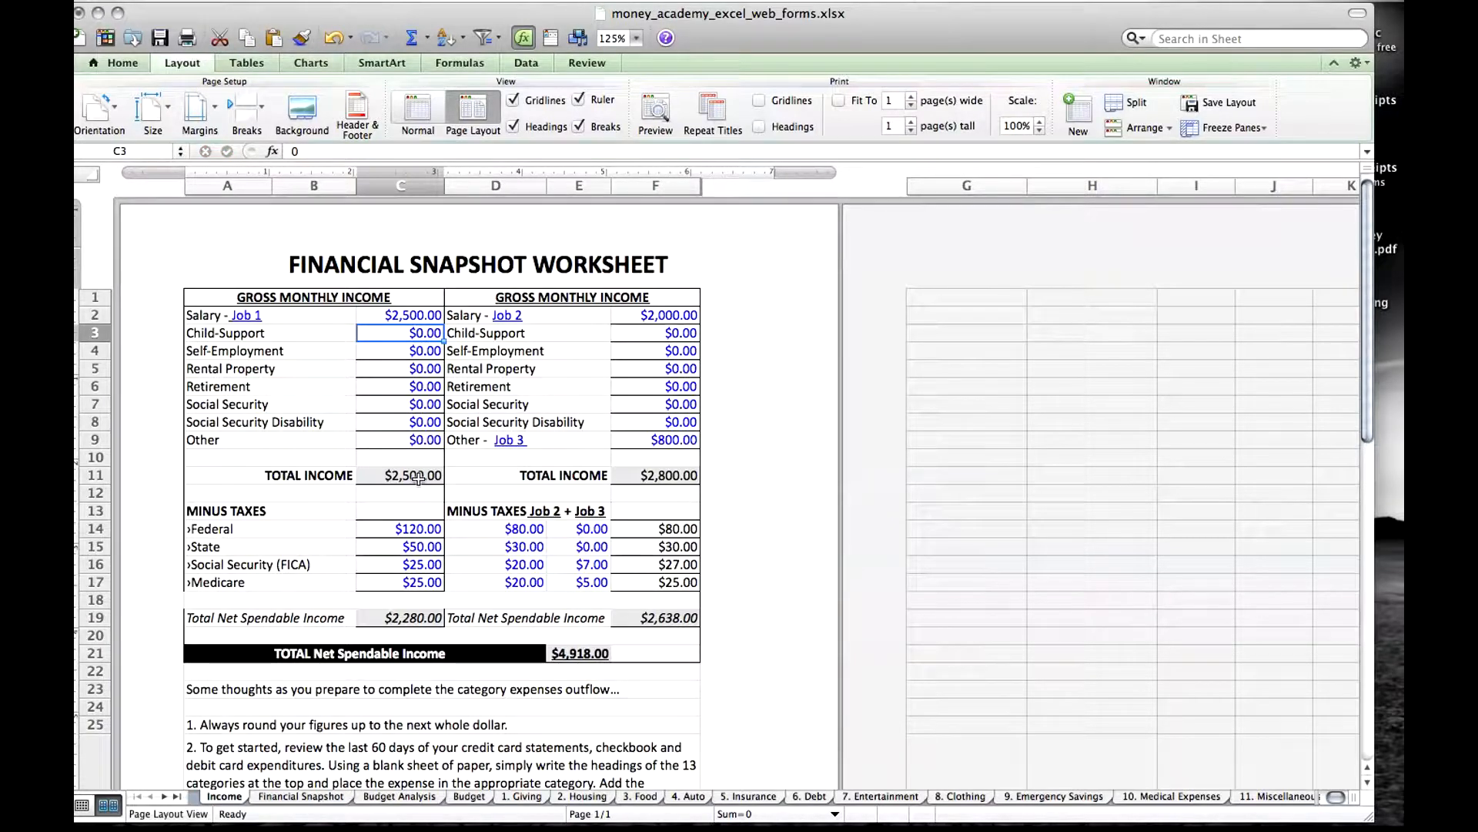
pyautogui.press('super+z')
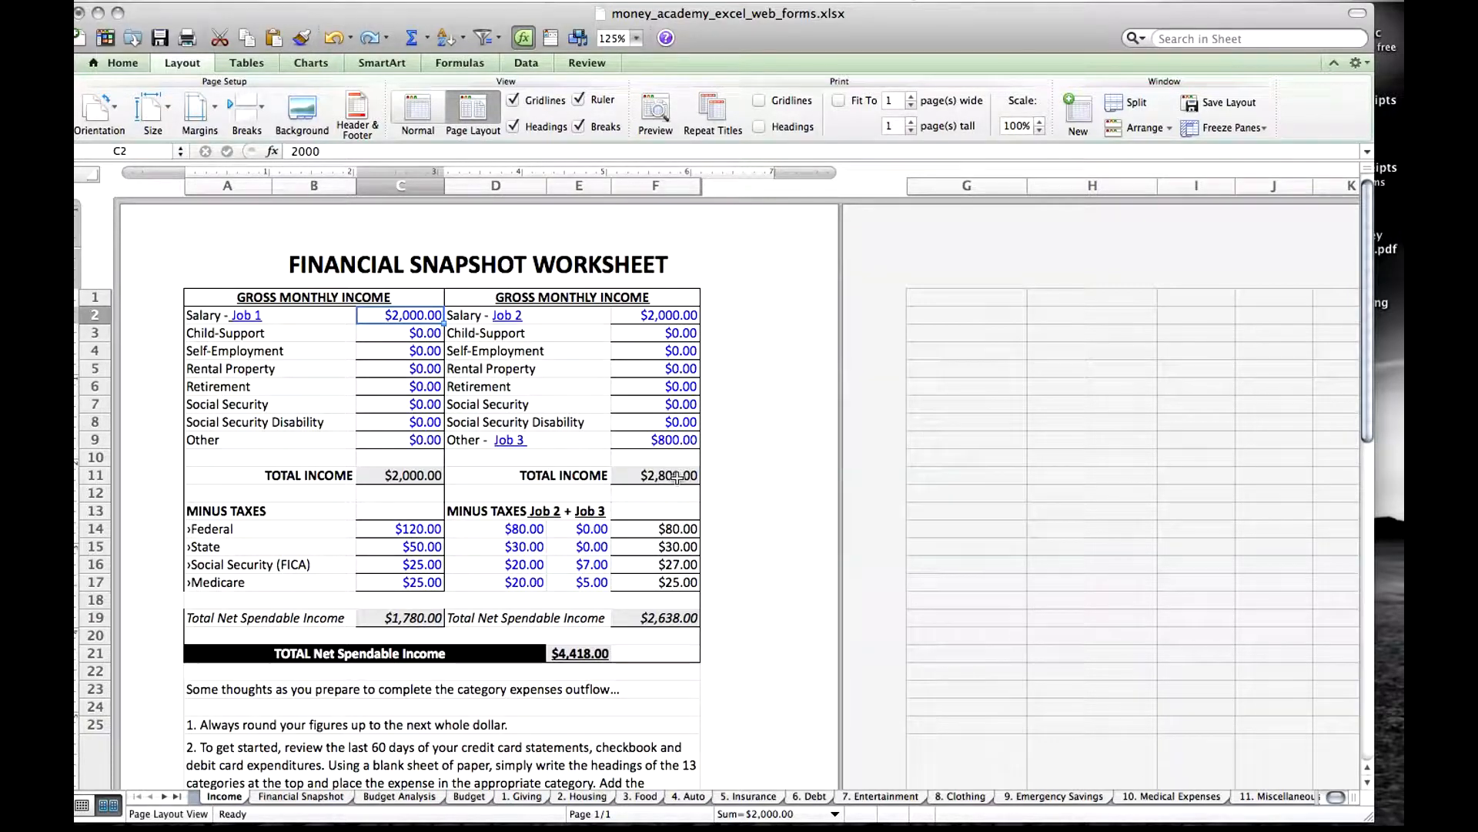
# Inspect both columns' Total Net Spendable Income formulas, and look through the Budget Analysis, Budget and 1. Giving sheets.
pyautogui.click(418, 619)
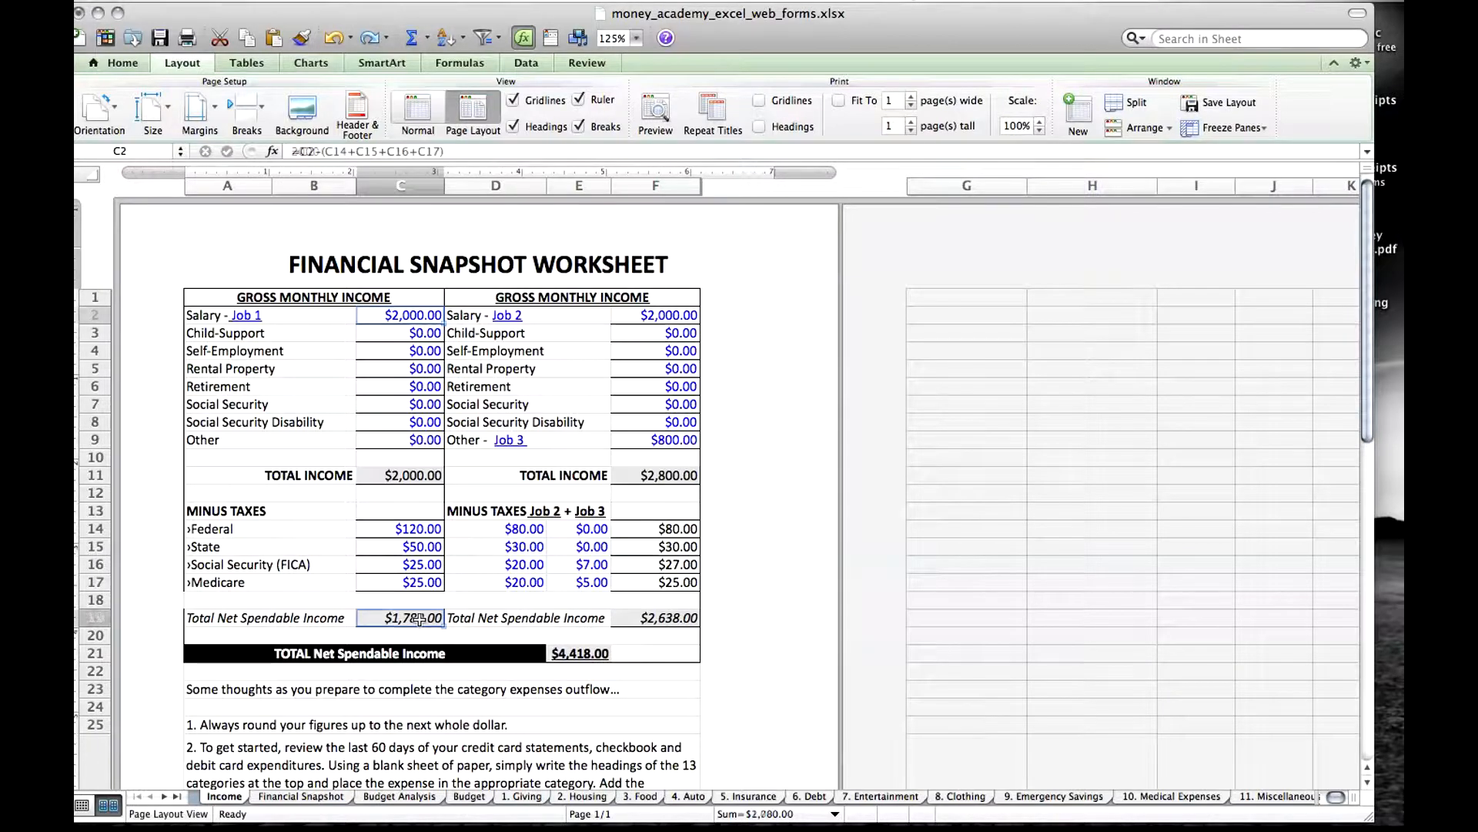
pyautogui.click(653, 620)
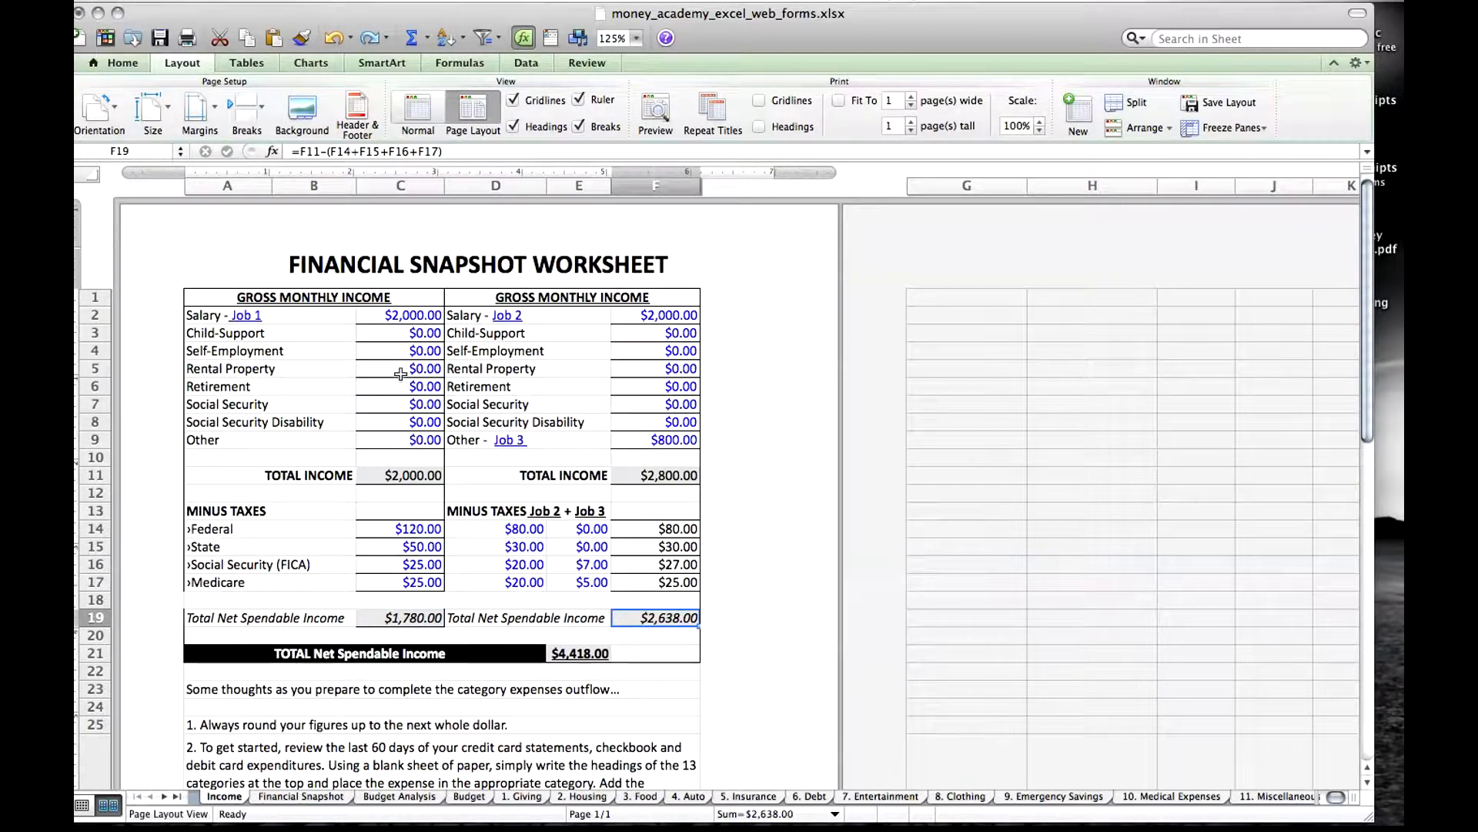
pyautogui.click(375, 798)
pyautogui.click(469, 798)
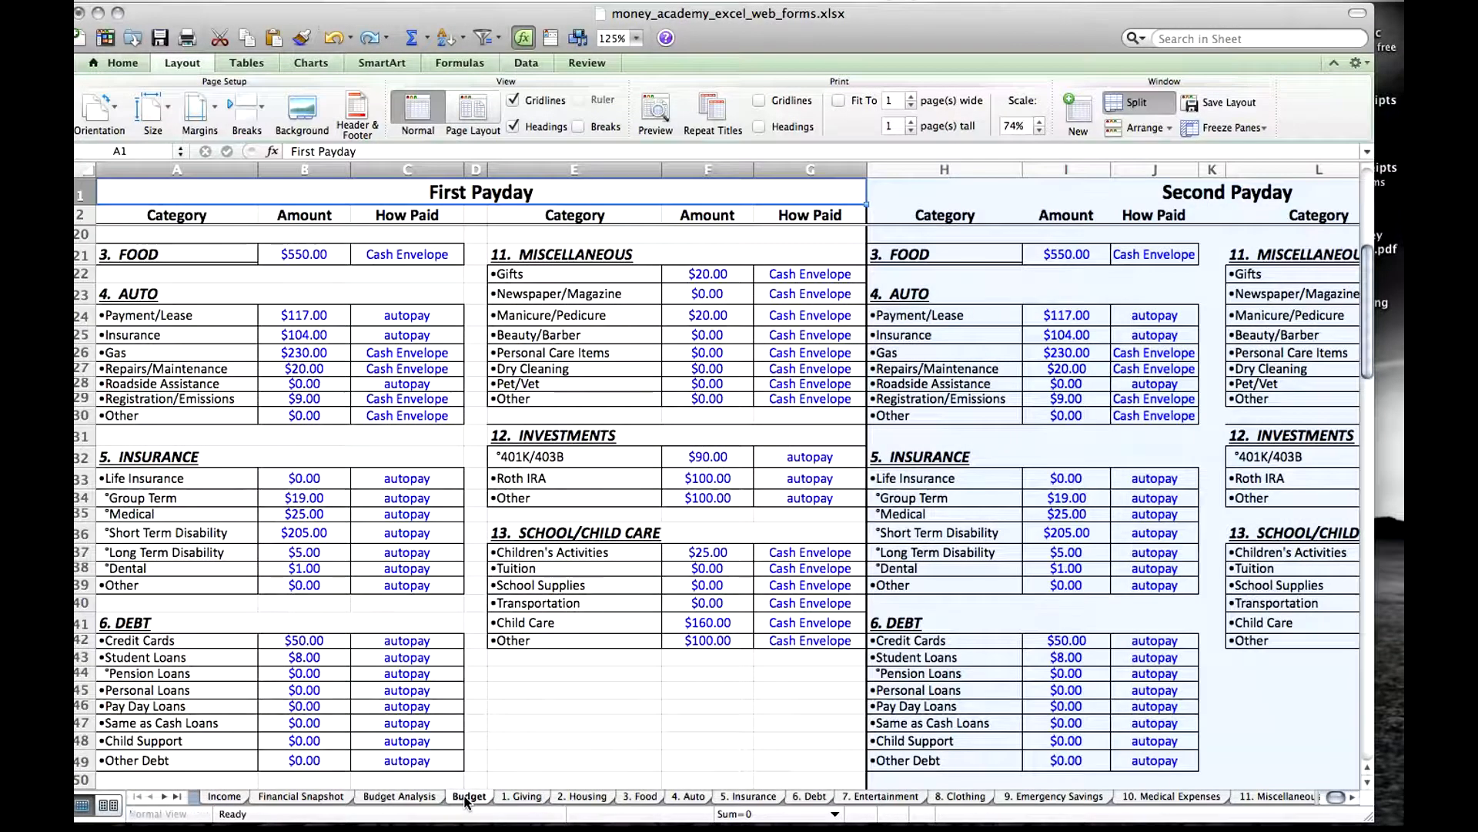
pyautogui.click(522, 798)
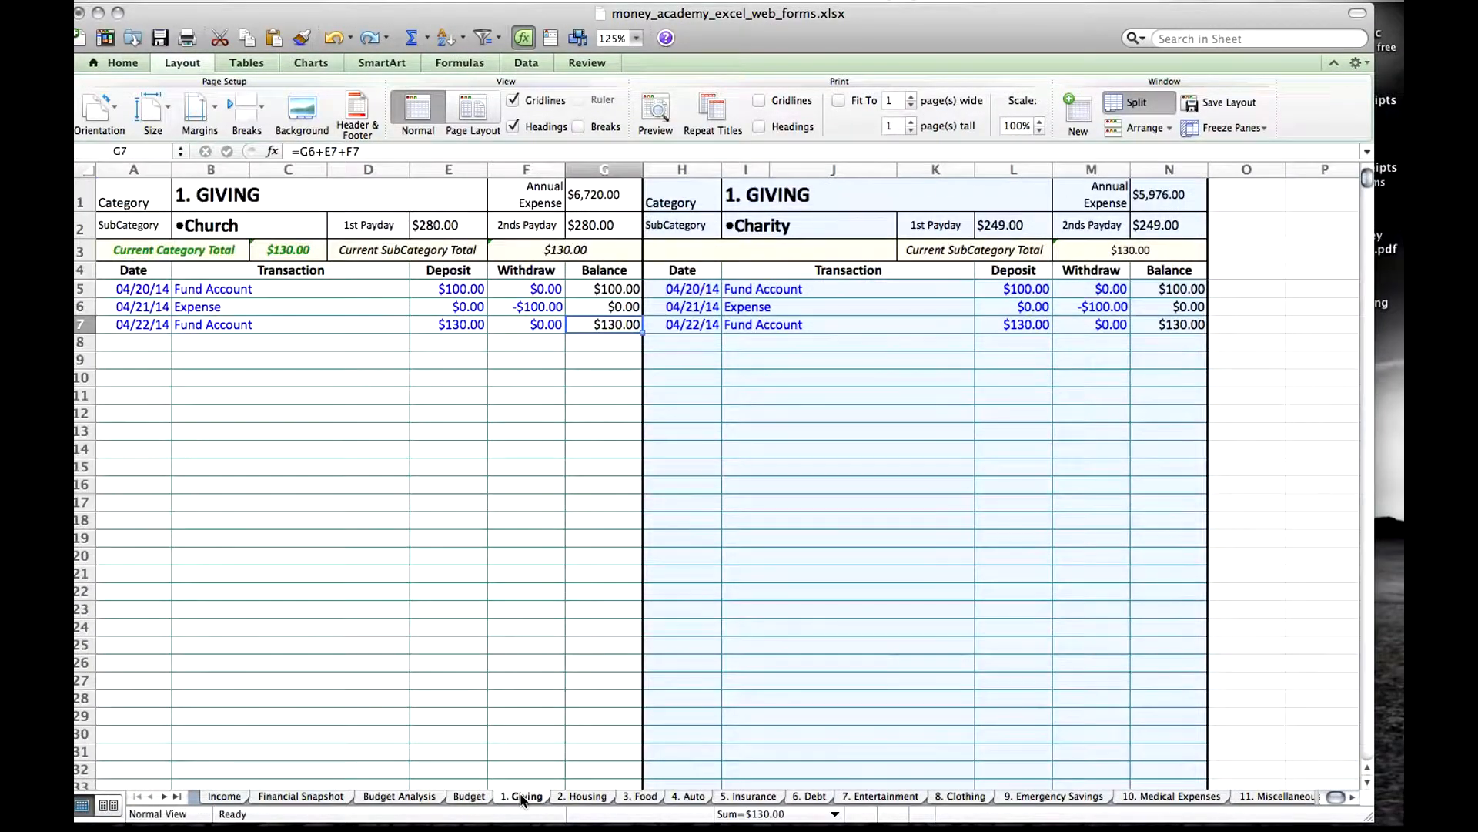
# Return to the Income sheet and examine how the first column's total income and taxes lead to its net spendable income.
pyautogui.click(235, 798)
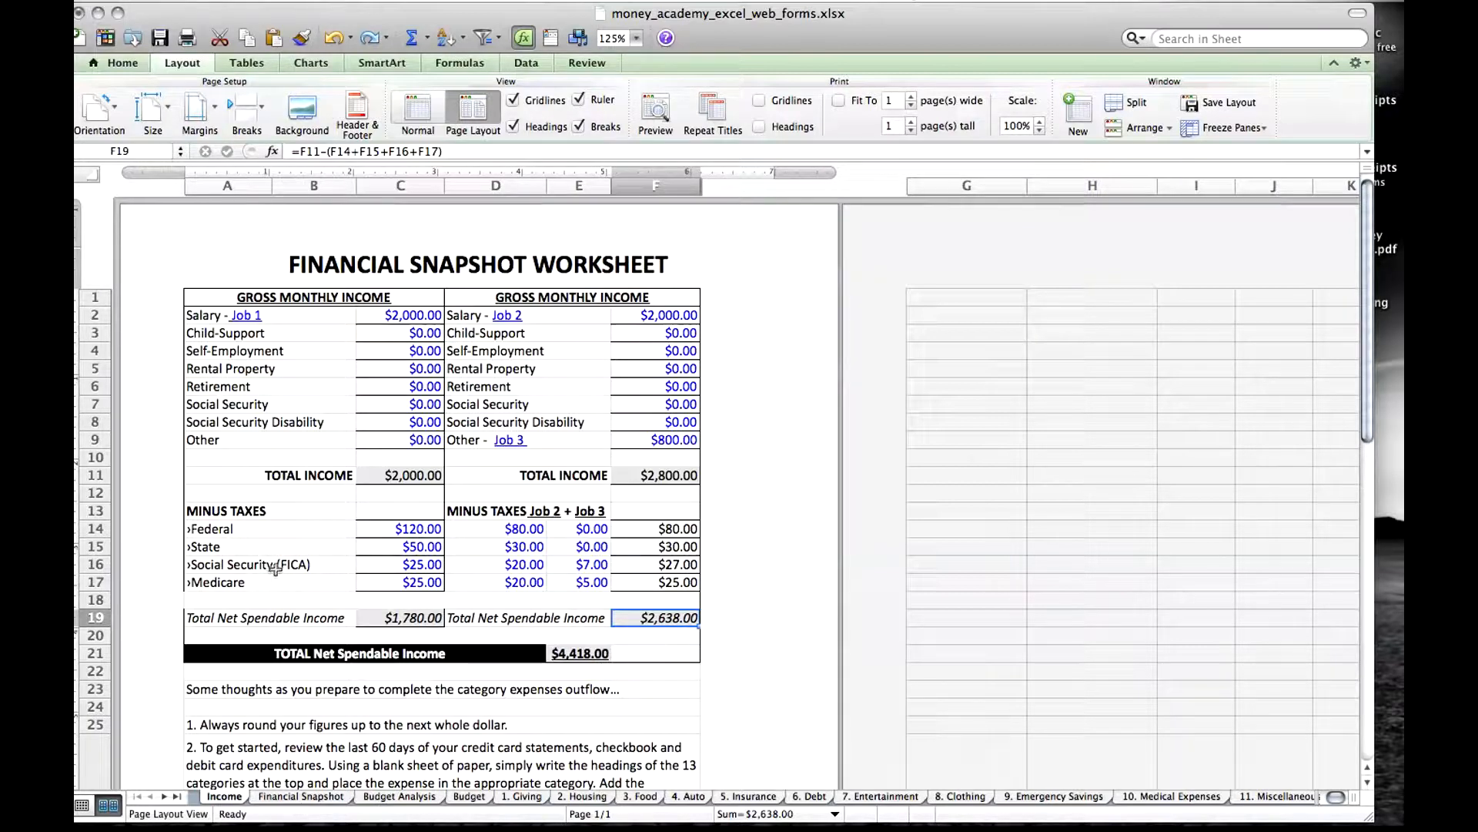
pyautogui.click(420, 581)
pyautogui.click(411, 477)
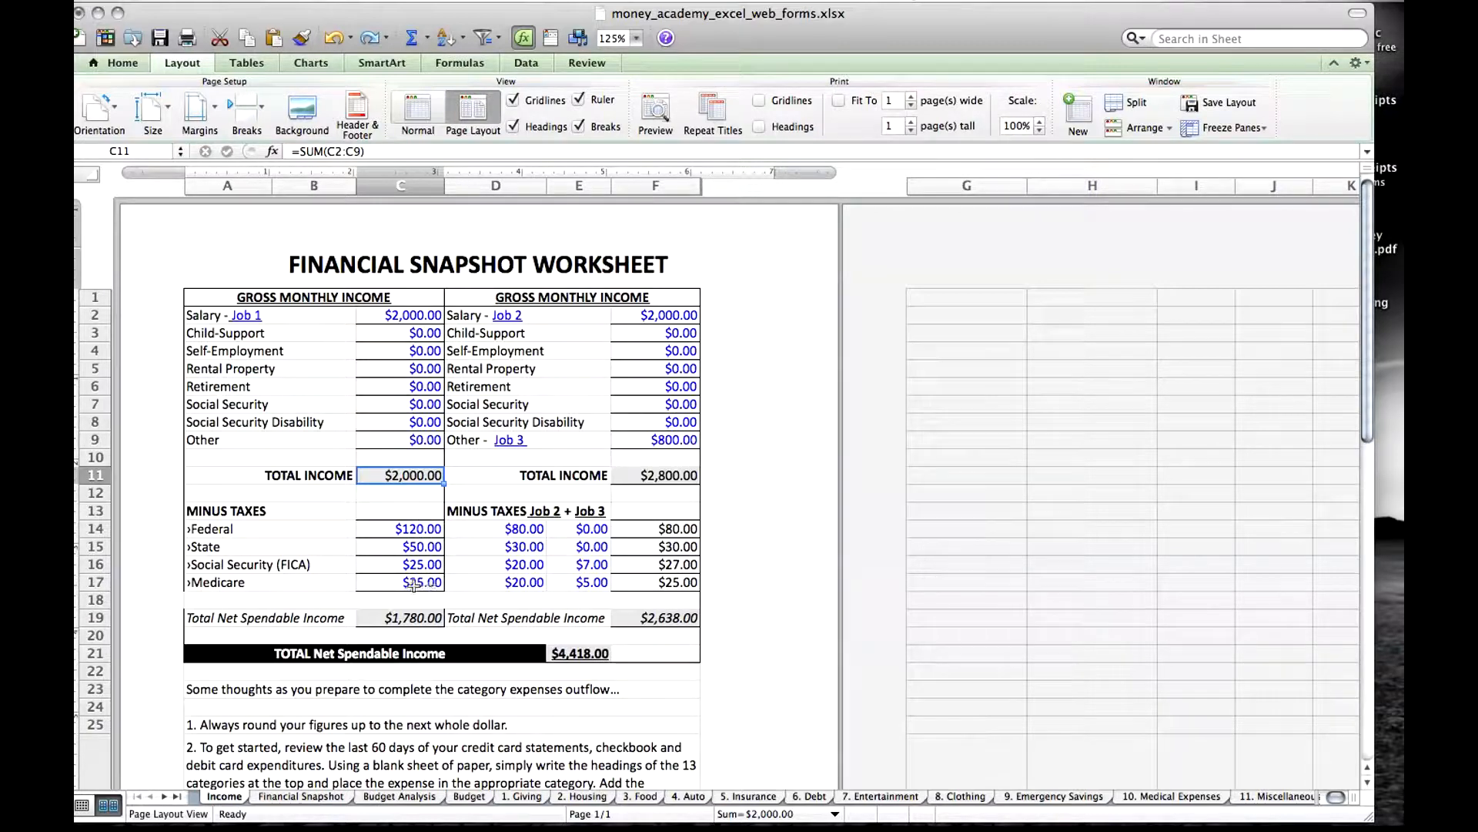
pyautogui.click(413, 622)
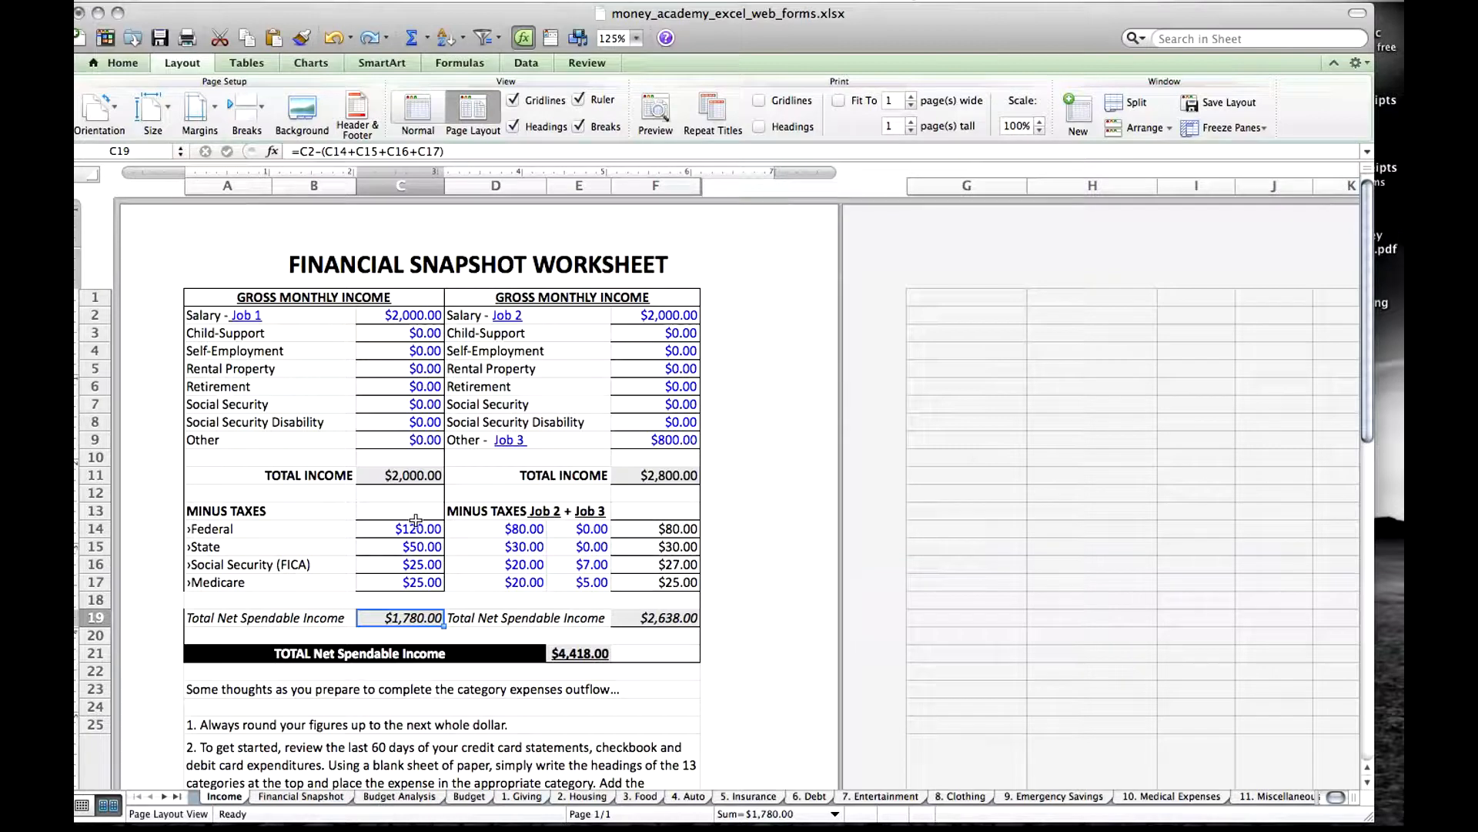
# Examine the second column's total income, the separate Job 2 and Job 3 tax amounts, and their combined federal tax formula.
pyautogui.click(669, 477)
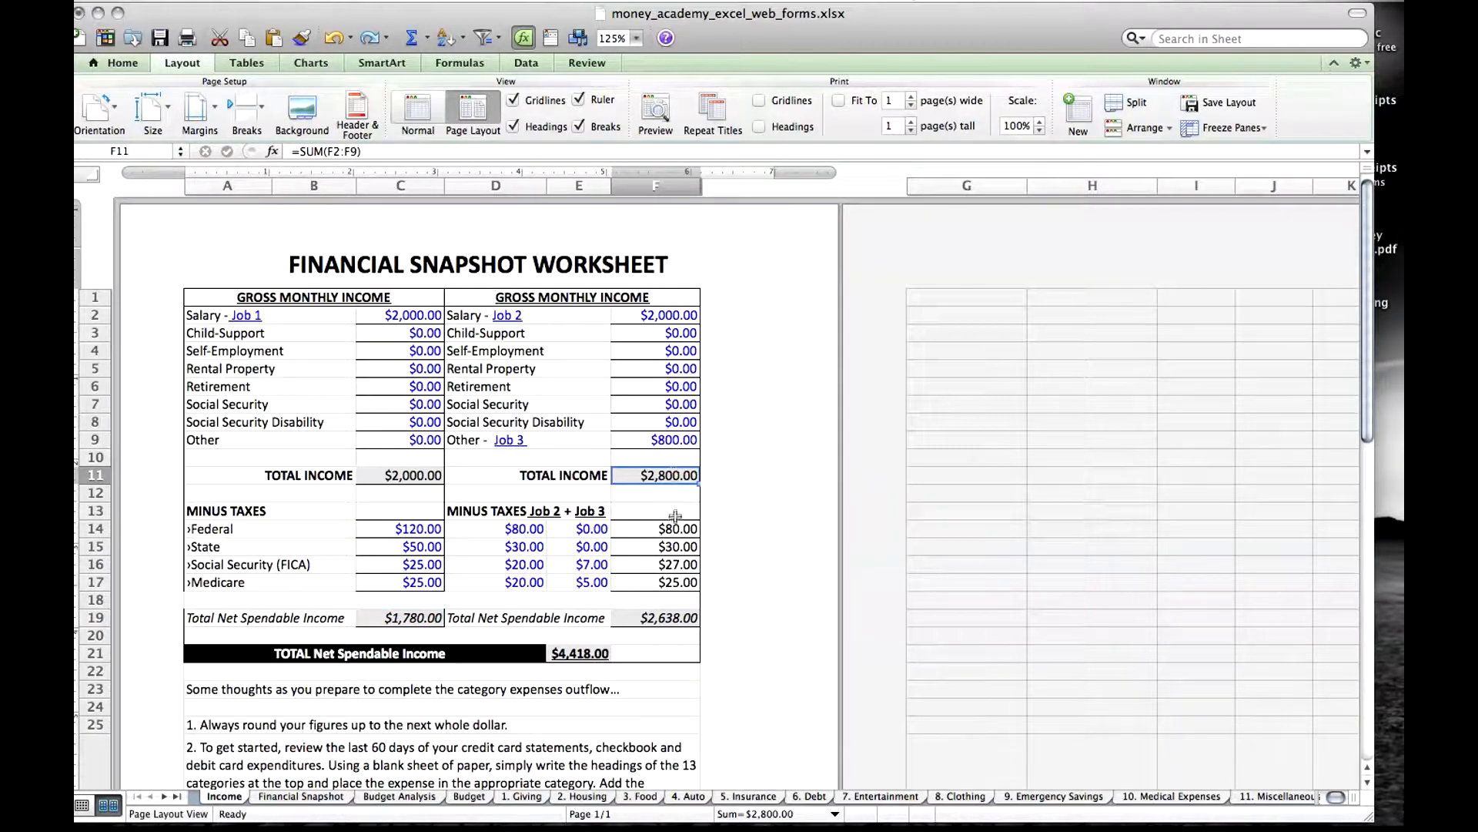
pyautogui.click(527, 530)
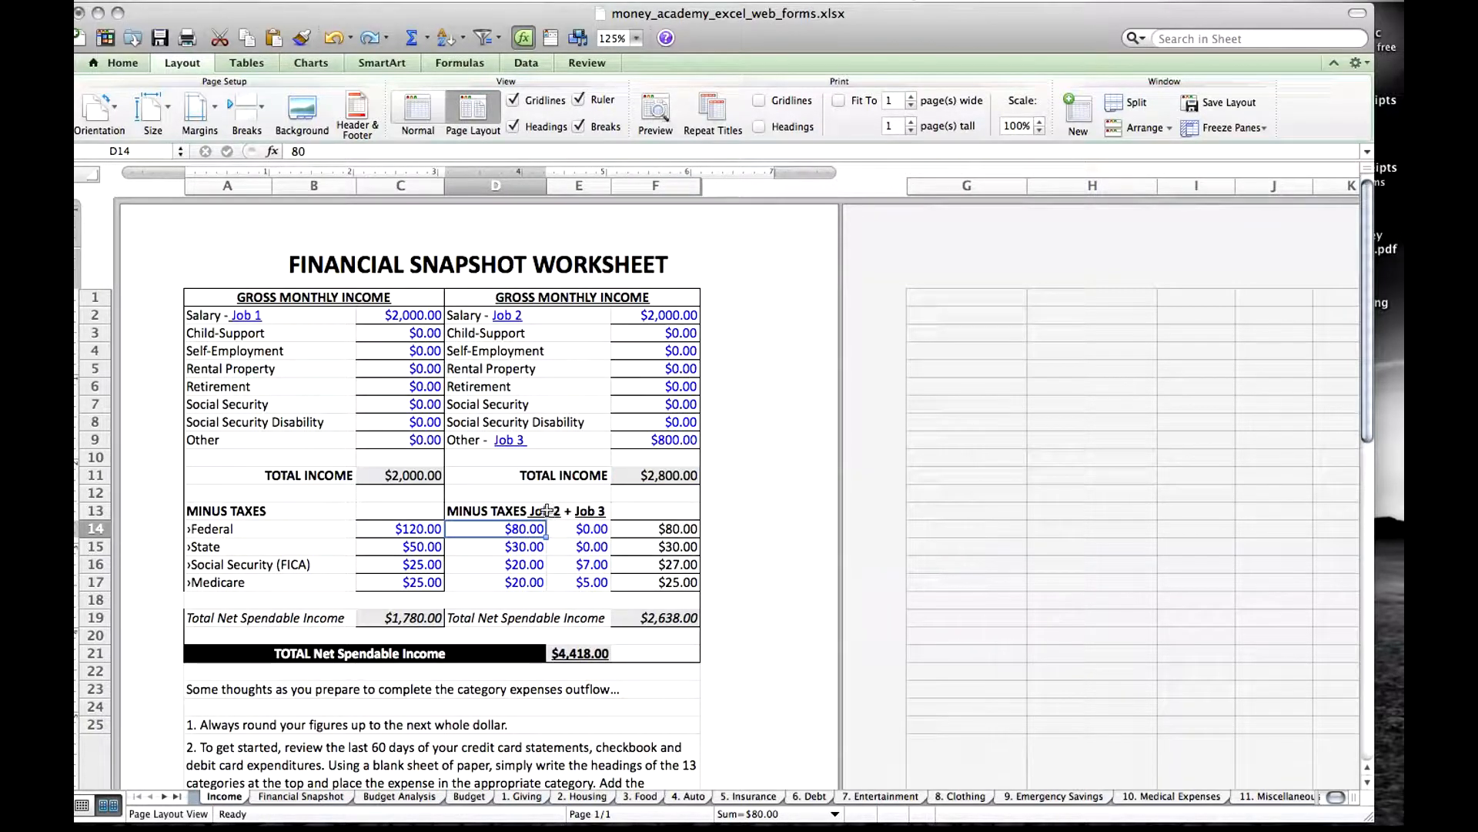
pyautogui.click(599, 512)
pyautogui.moveTo(592, 563); pyautogui.dragTo(591, 528)
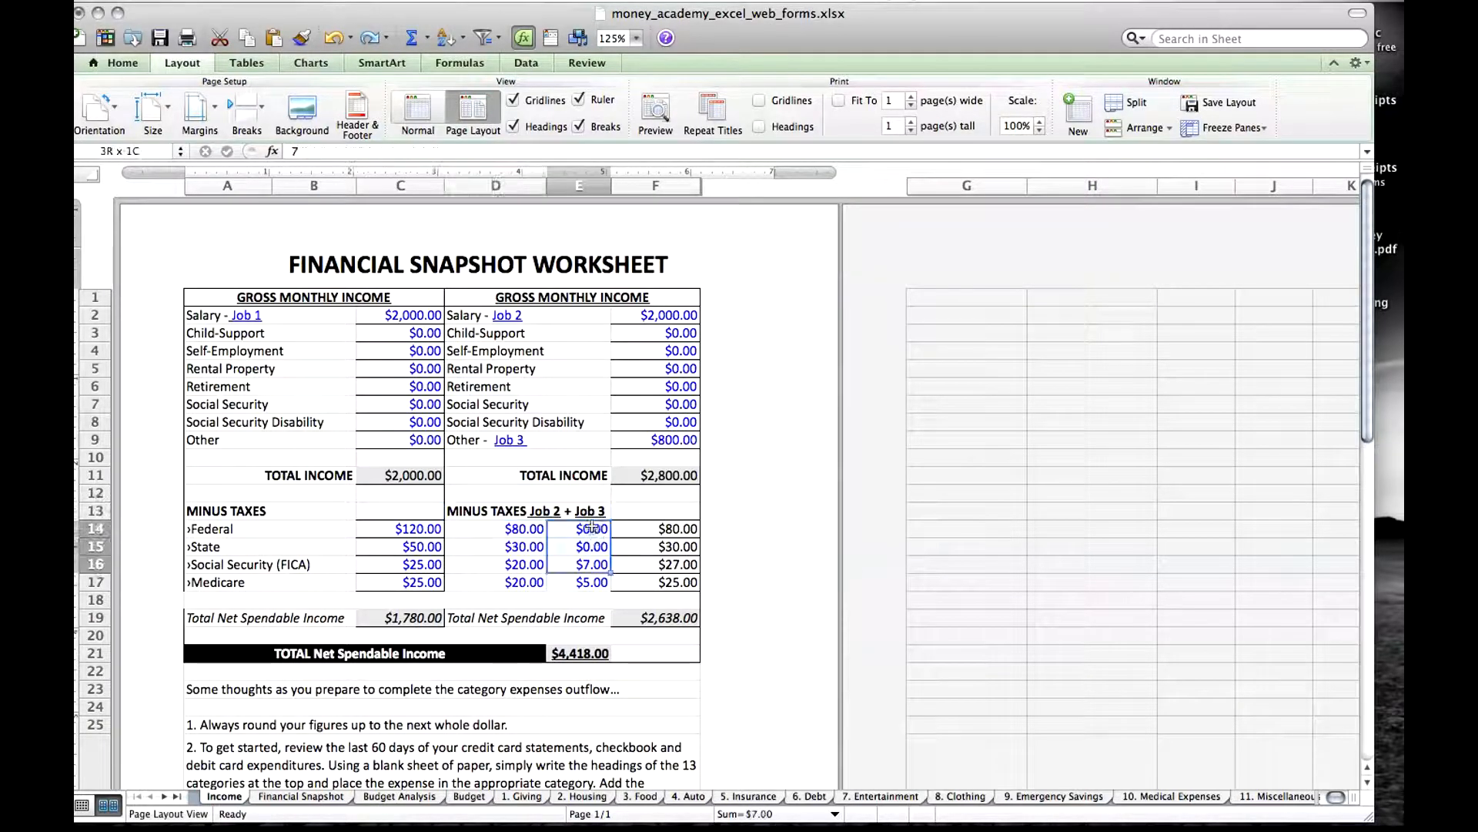
pyautogui.click(591, 511)
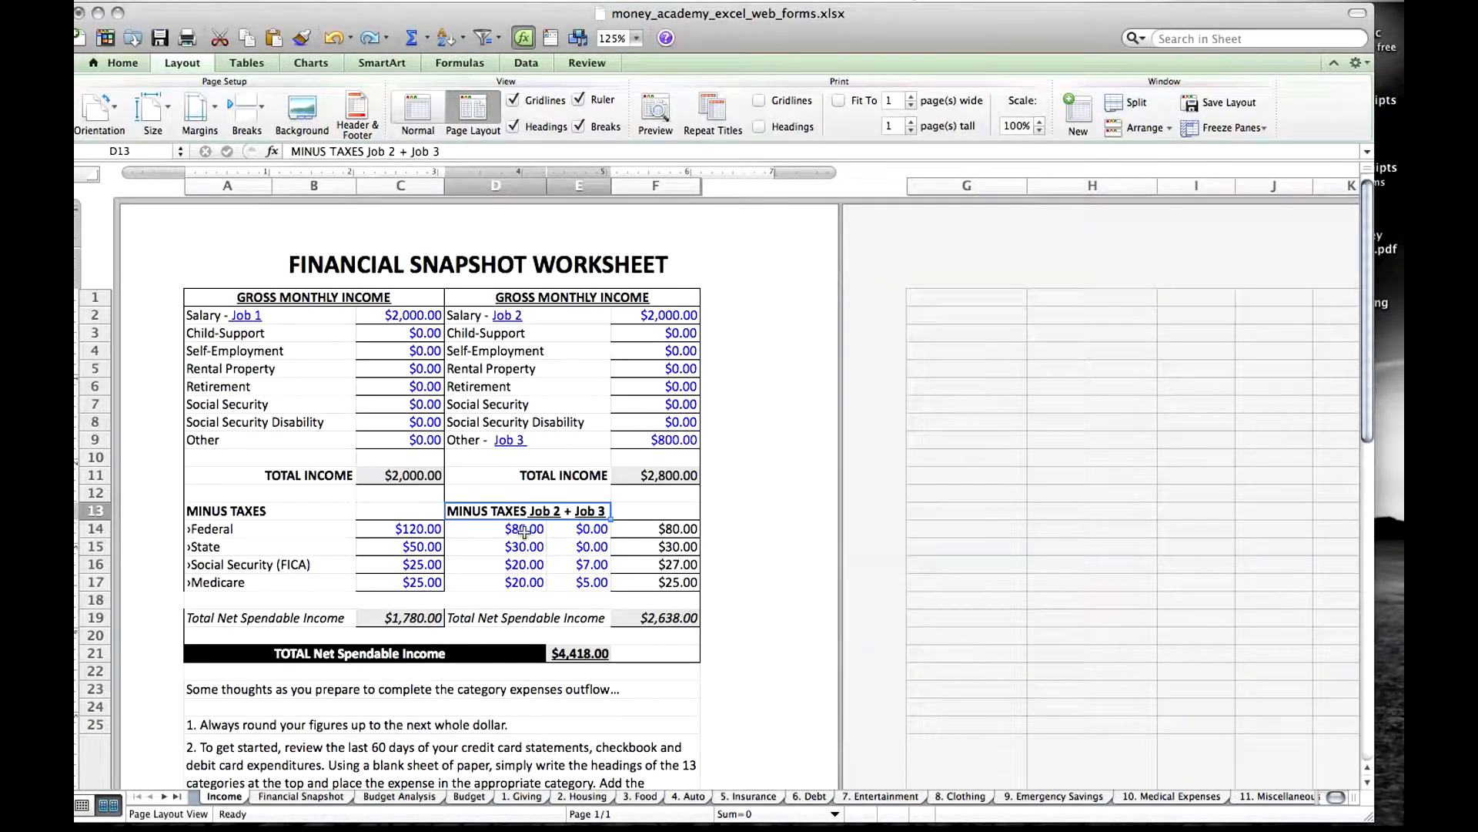
pyautogui.click(581, 530)
pyautogui.click(676, 535)
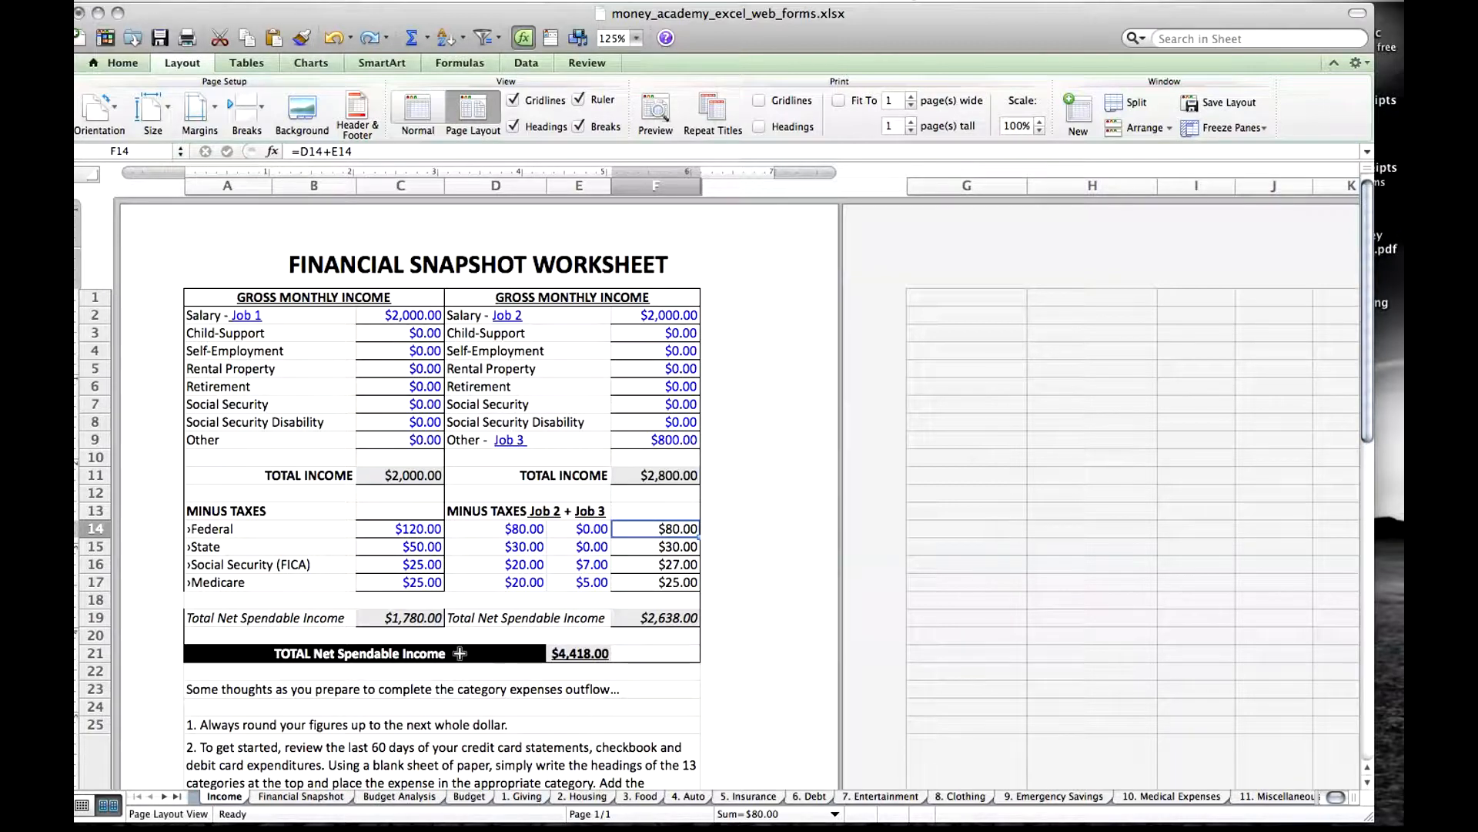
# Inspect the overall TOTAL Net Spendable Income formula and the two column results it adds together.
pyautogui.click(588, 654)
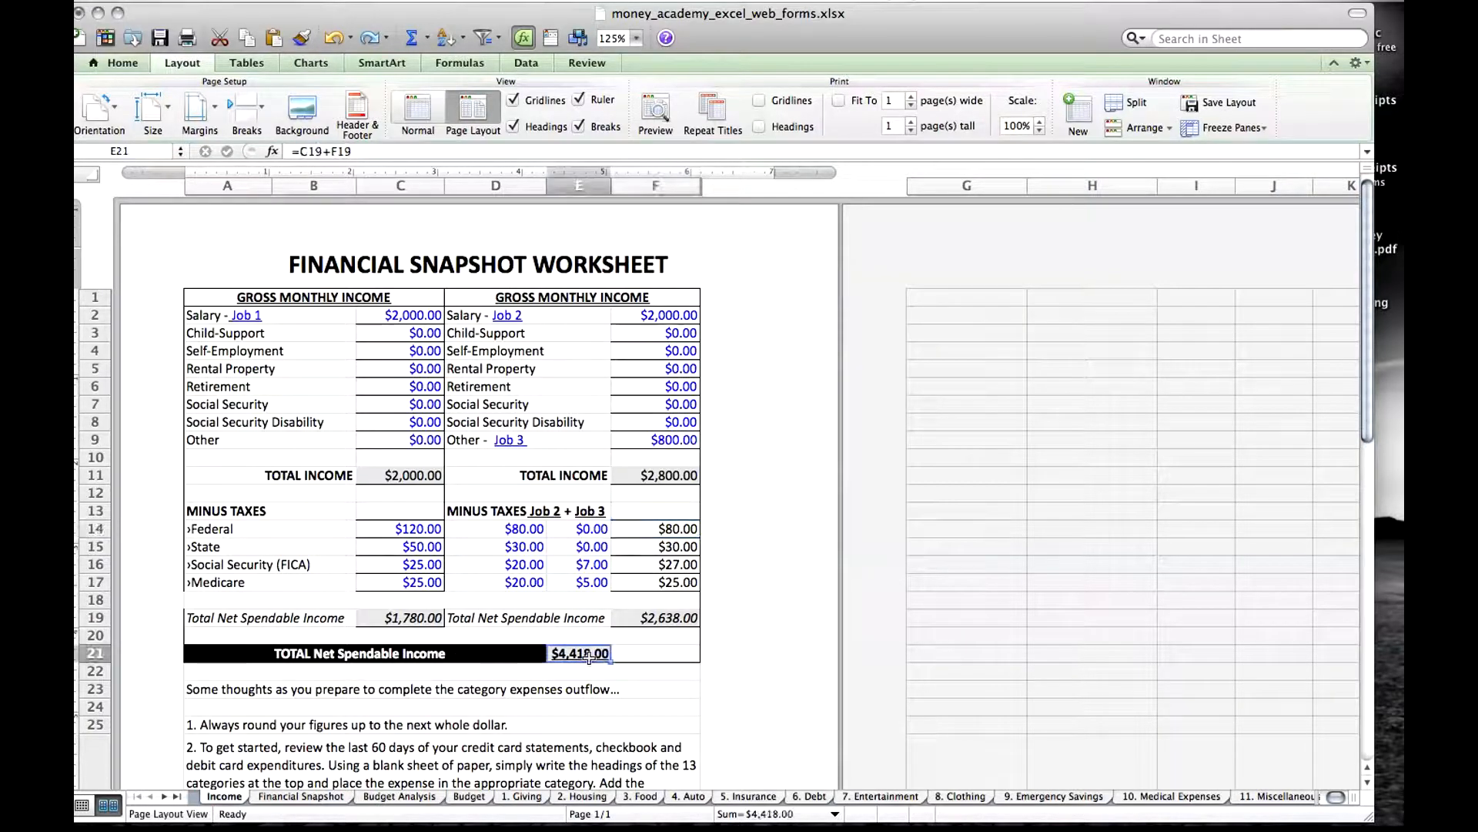
pyautogui.click(418, 618)
pyautogui.click(651, 618)
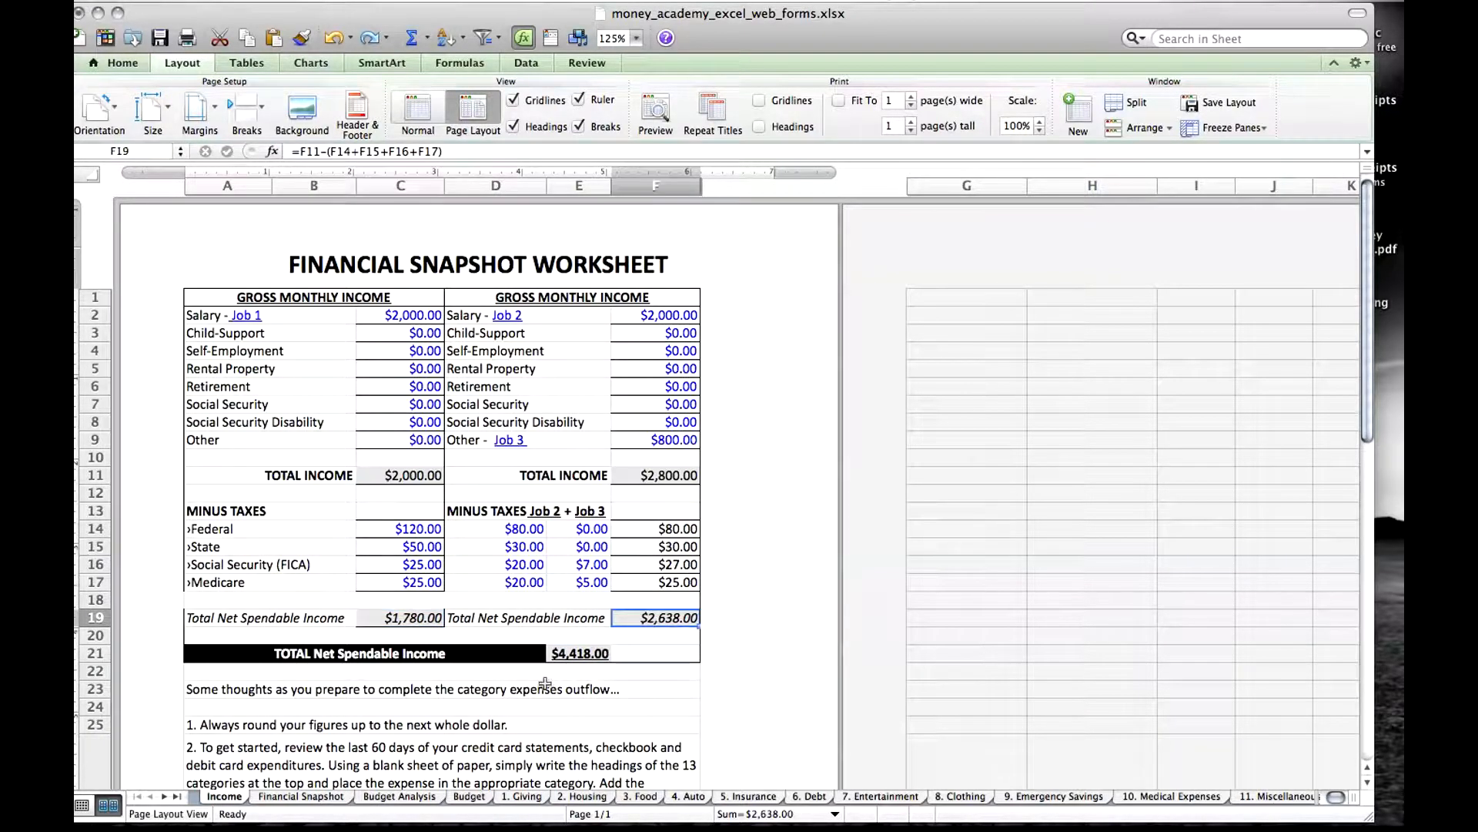
pyautogui.click(570, 670)
pyautogui.click(580, 652)
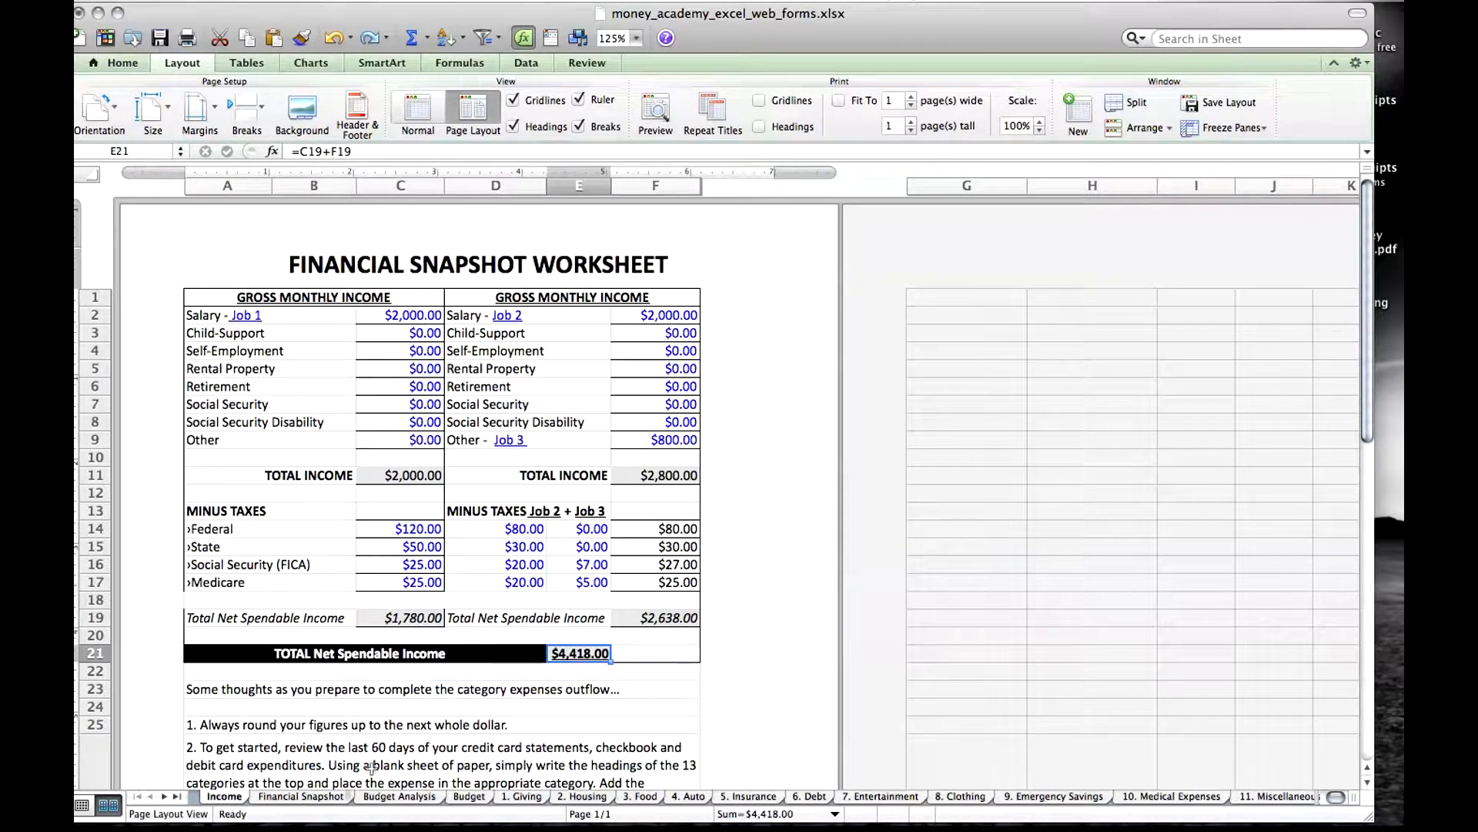
# Open the Financial Snapshot sheet and inspect the Total Net Spendable Income cell's link to the Income sheet.
pyautogui.click(332, 800)
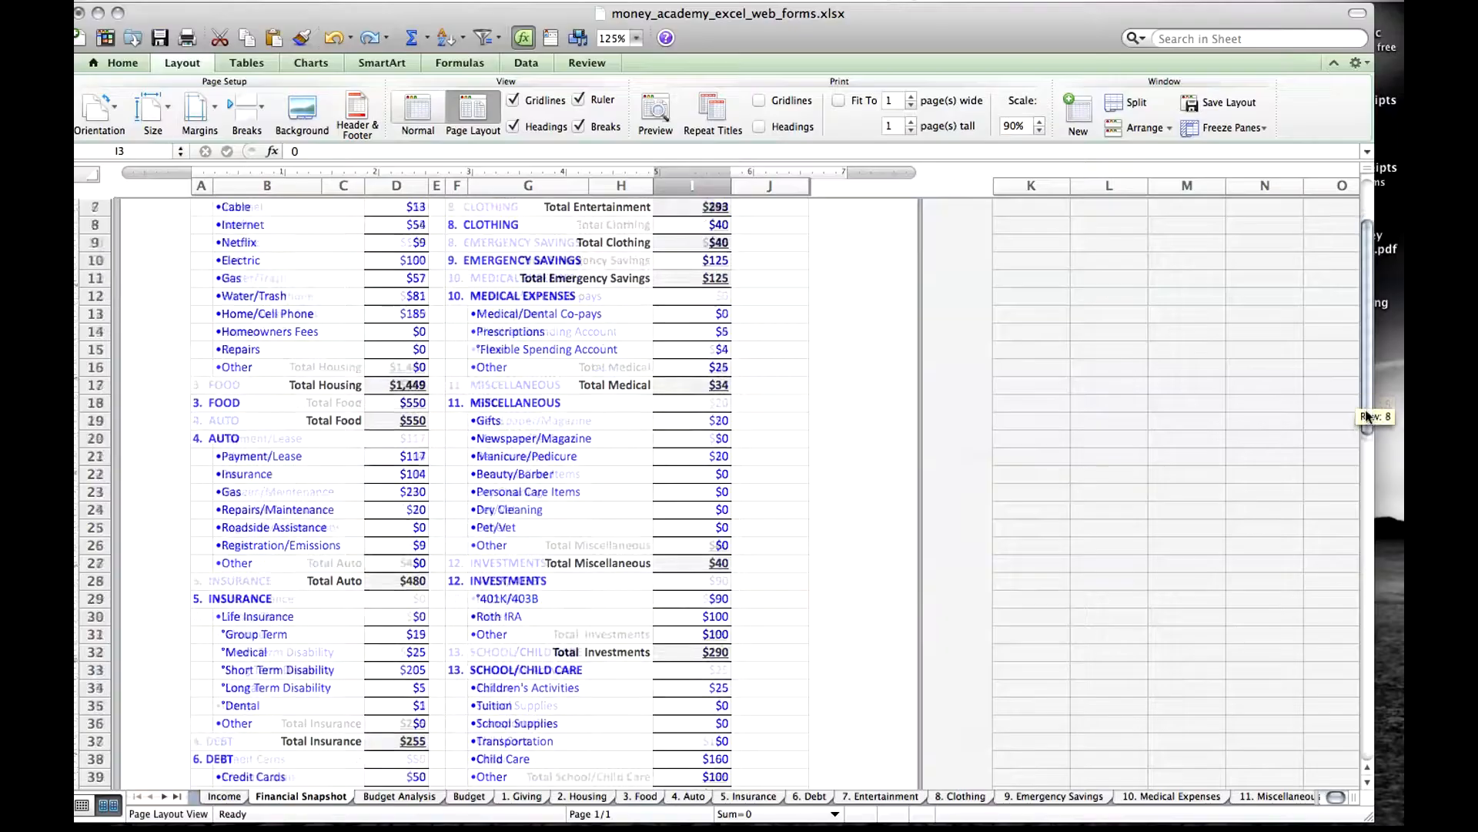
pyautogui.scroll(-4, 818, 663)
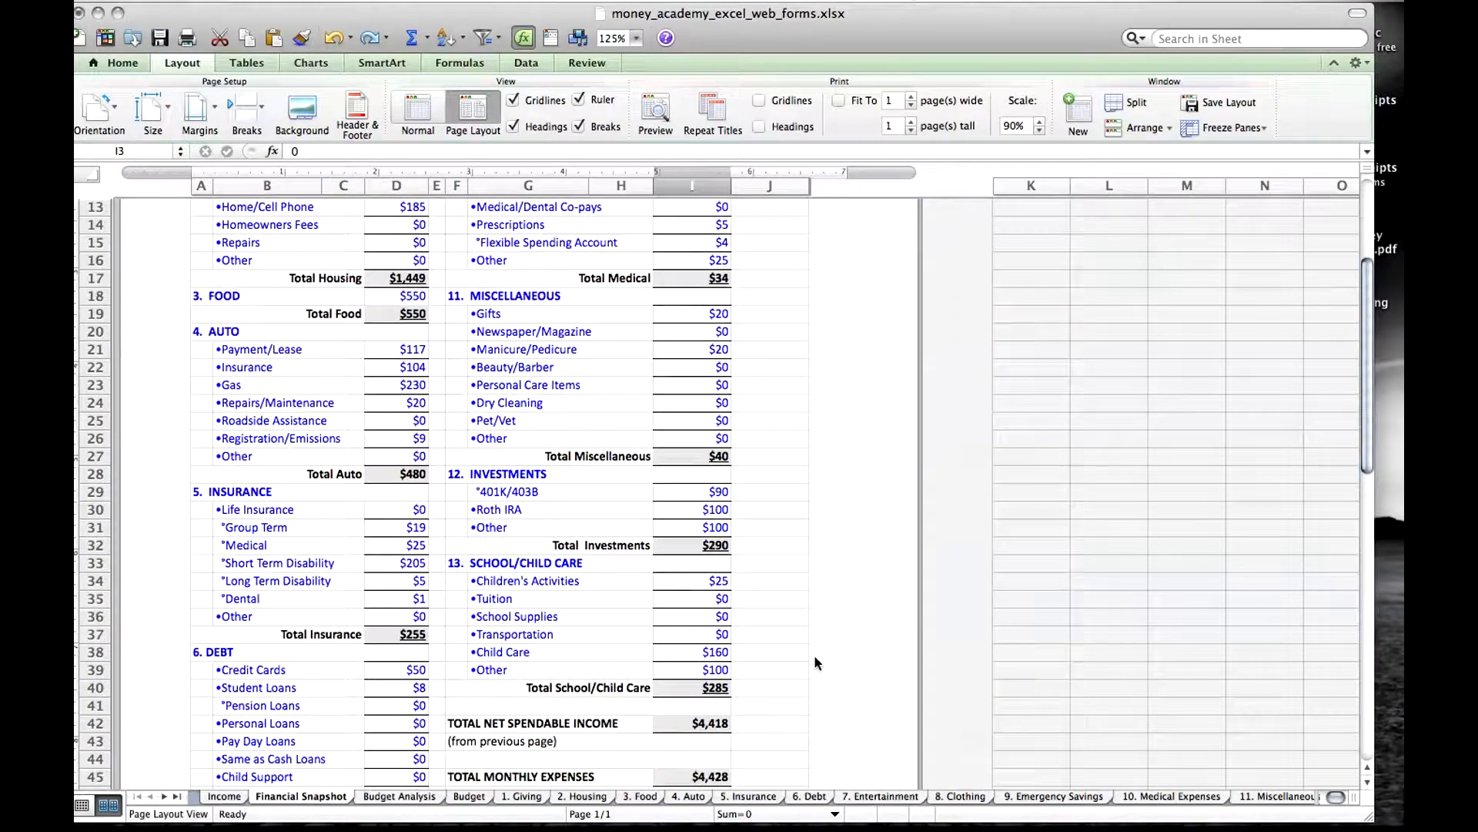
pyautogui.click(719, 724)
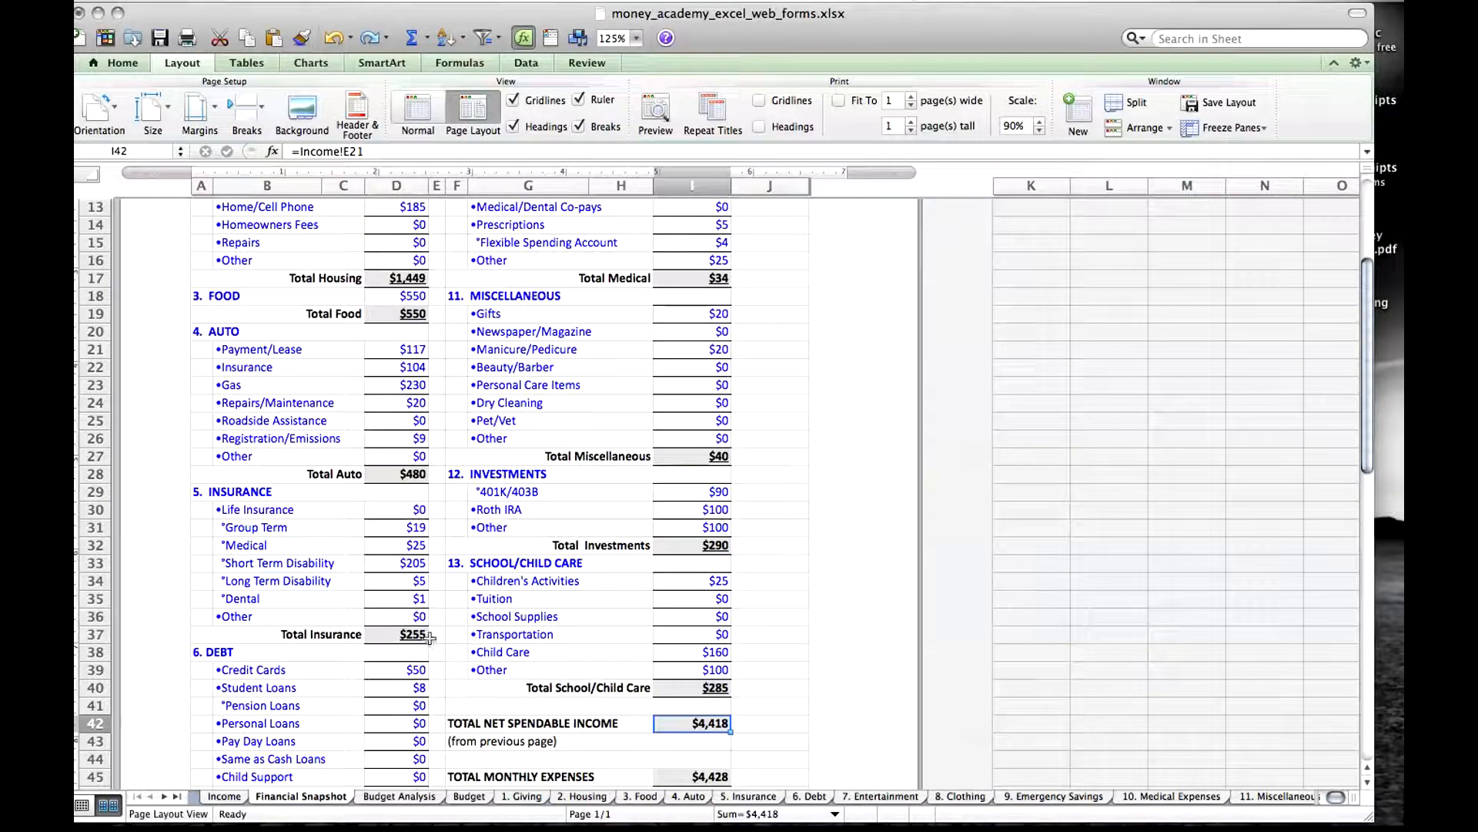
# View the Budget Analysis and Budget sheets and return to the Financial Snapshot sheet.
pyautogui.click(400, 797)
pyautogui.click(465, 797)
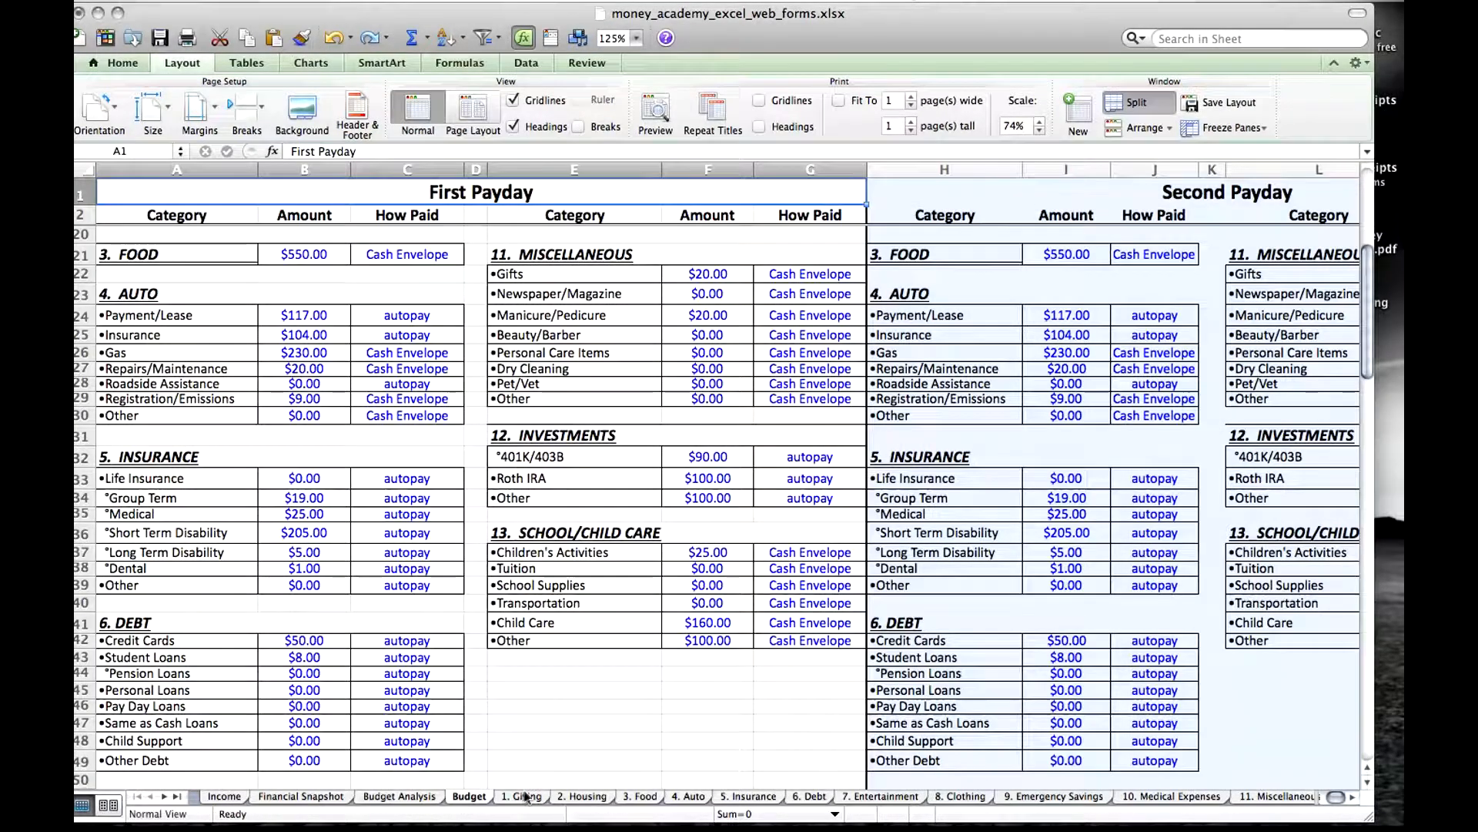
pyautogui.click(299, 797)
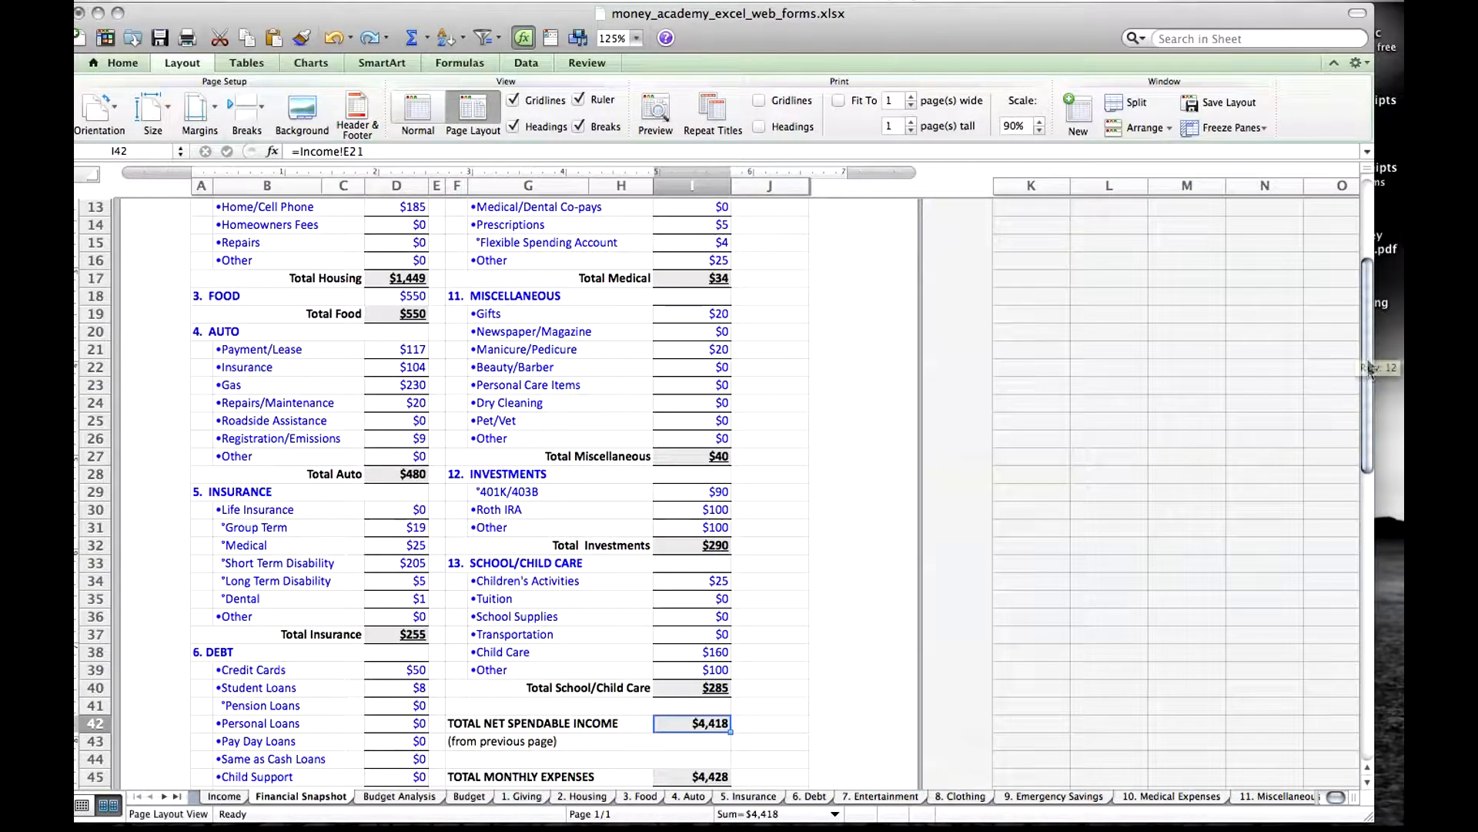
# Inspect the Church, Charity, Mortgage and Cable amounts at the start of the Financial Snapshot worksheet.
pyautogui.moveTo(1369, 374); pyautogui.dragTo(1369, 277)
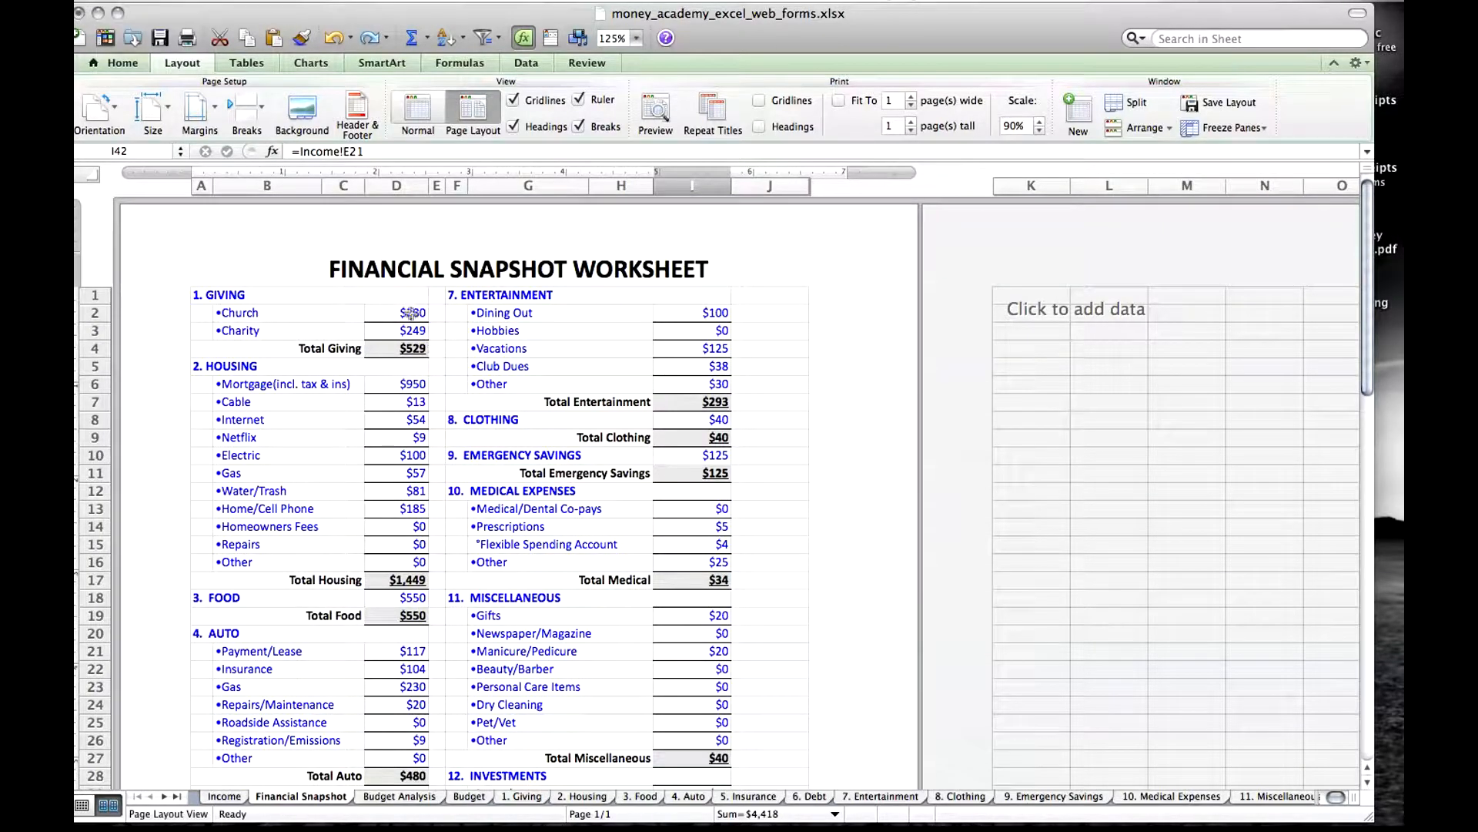
pyautogui.click(412, 313)
pyautogui.click(411, 328)
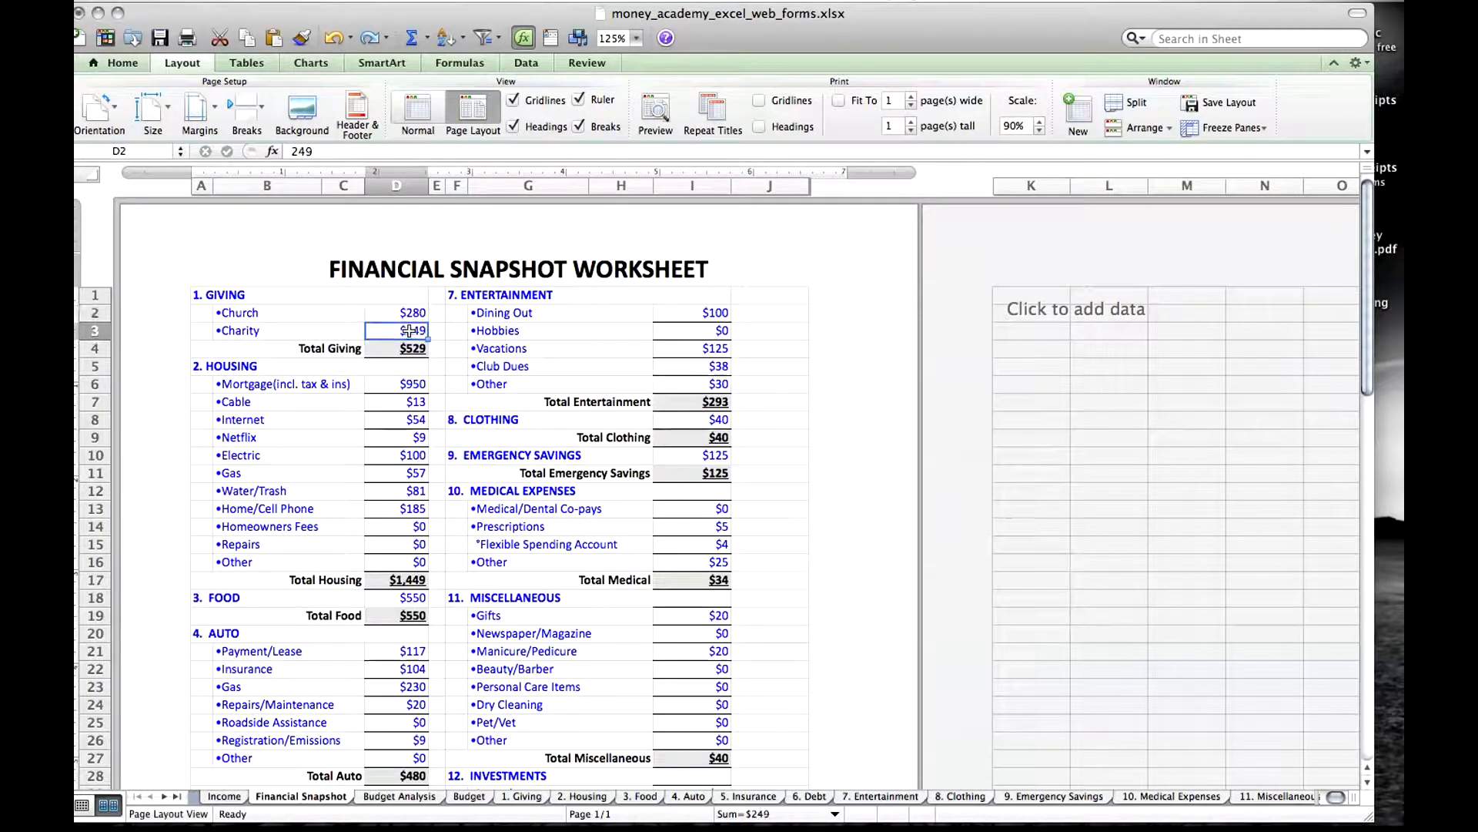
pyautogui.click(413, 384)
pyautogui.click(414, 400)
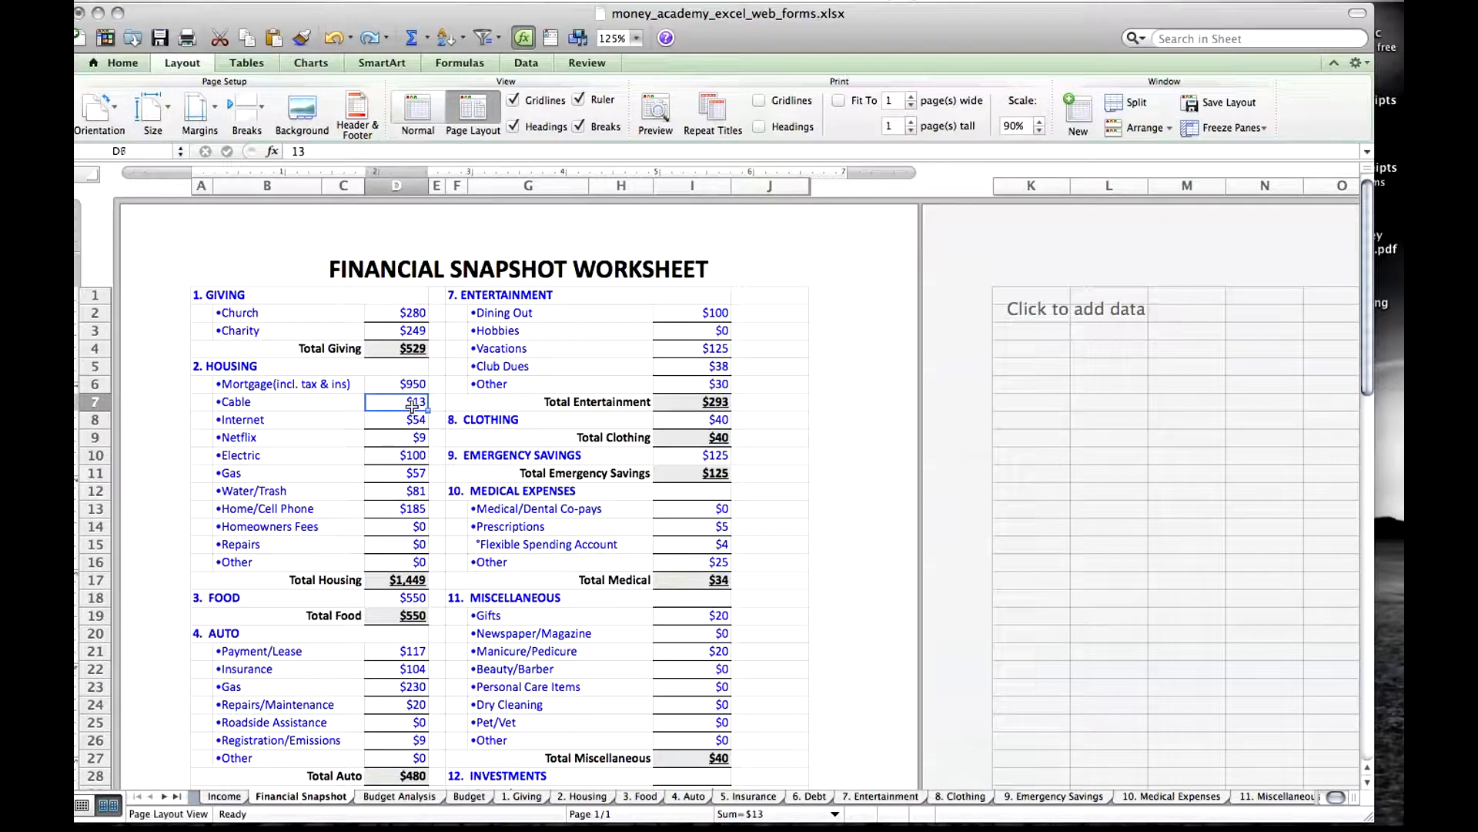
# Review the Income sheet, return to Financial Snapshot and go through the Giving and Housing amounts down to Internet.
pyautogui.click(226, 796)
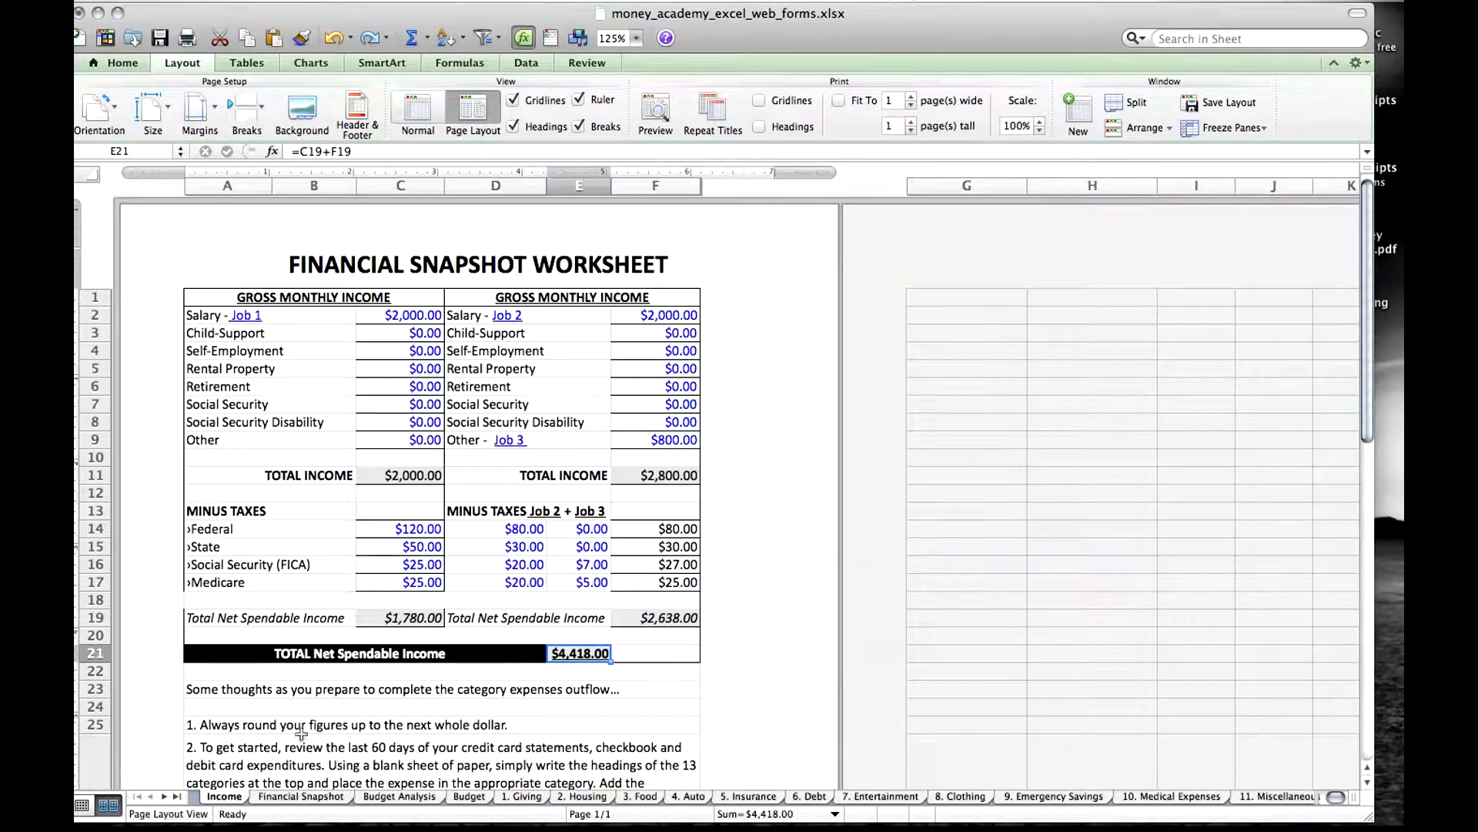
pyautogui.click(301, 796)
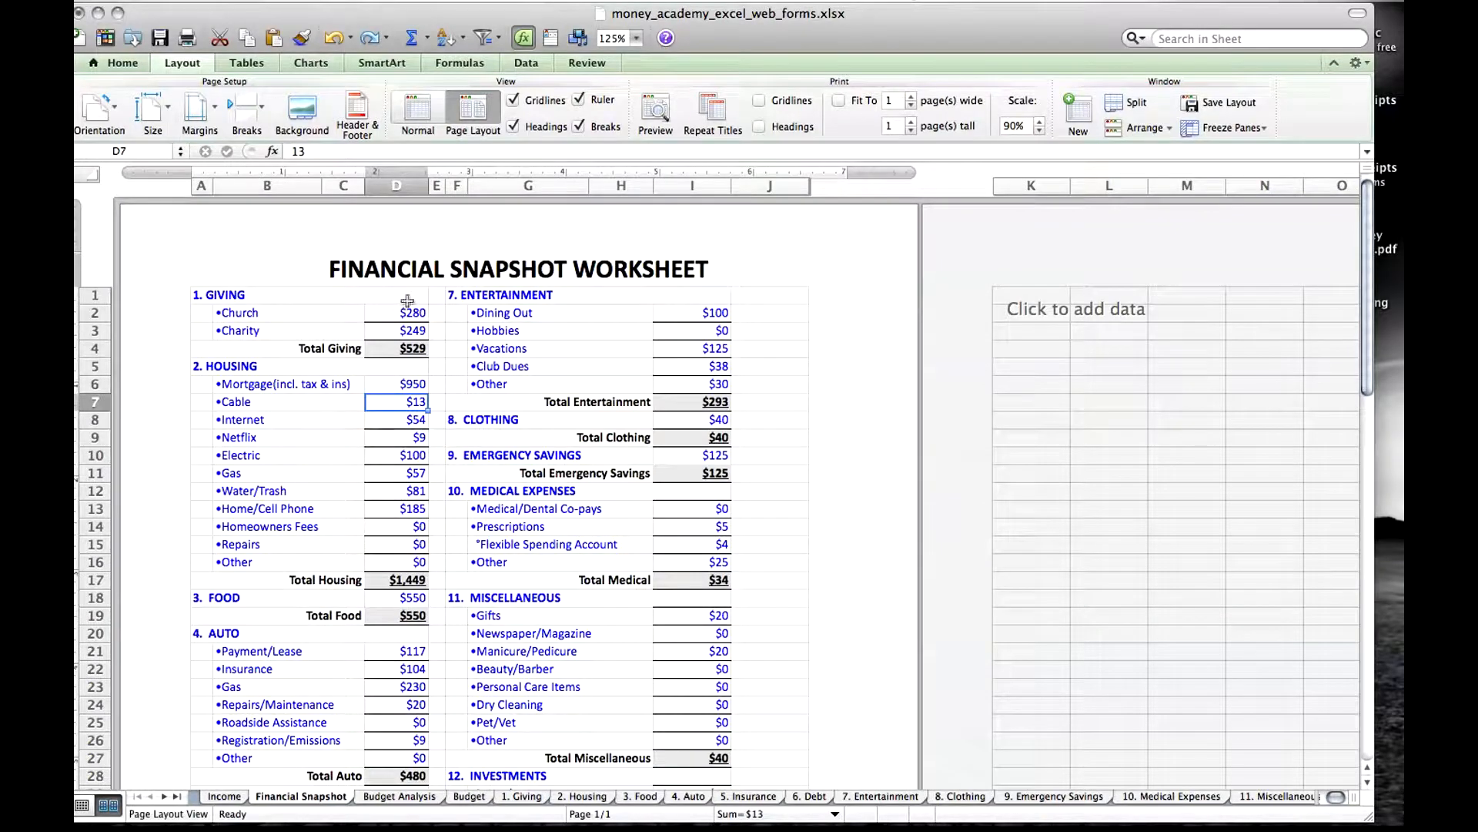
pyautogui.click(411, 312)
pyautogui.click(416, 331)
pyautogui.click(417, 383)
pyautogui.click(417, 402)
pyautogui.click(417, 419)
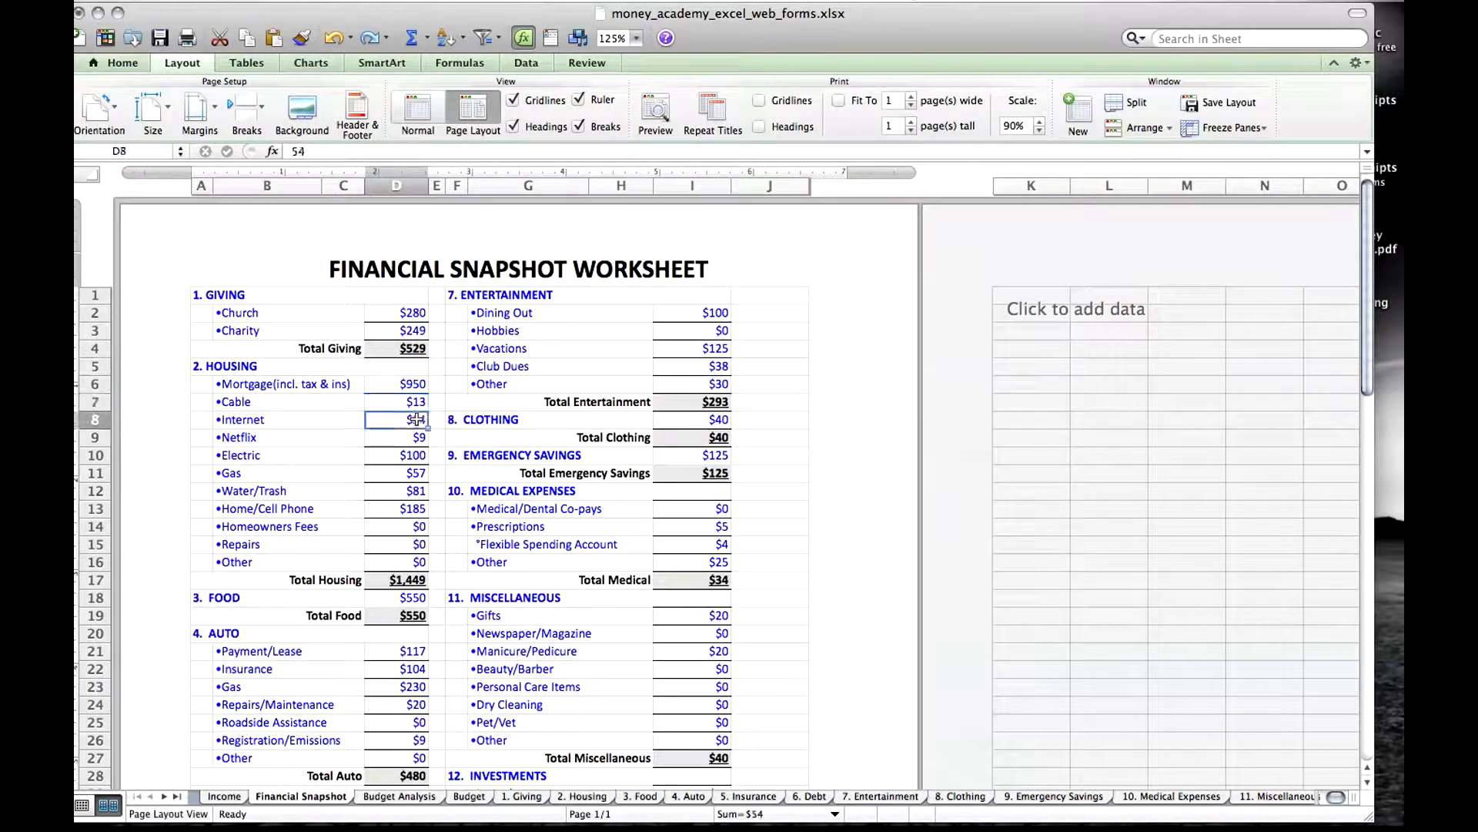
# Examine the blue Giving category heading and its Church and Charity subcategory labels.
pyautogui.click(227, 299)
pyautogui.click(244, 315)
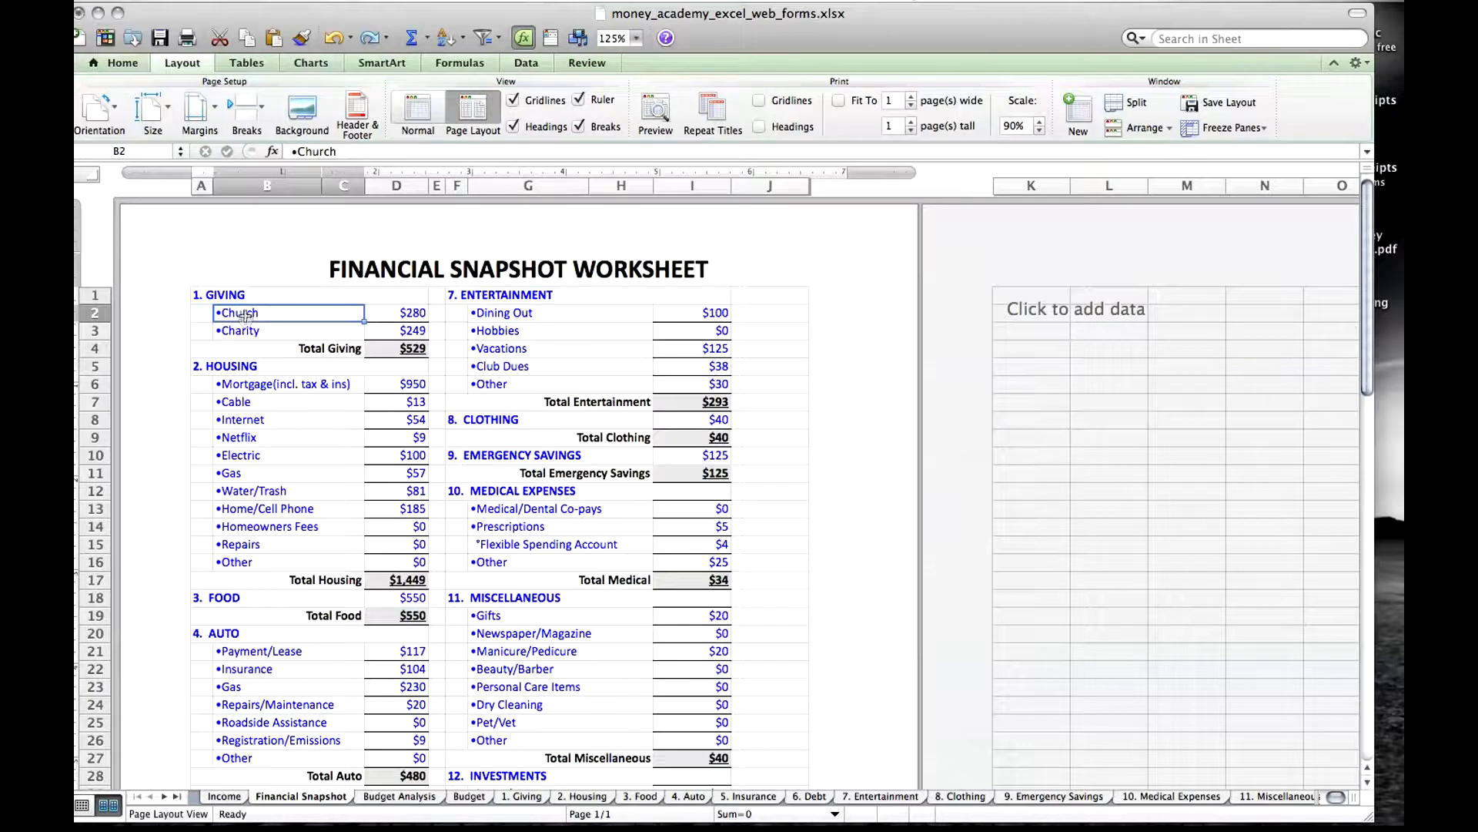
pyautogui.click(248, 332)
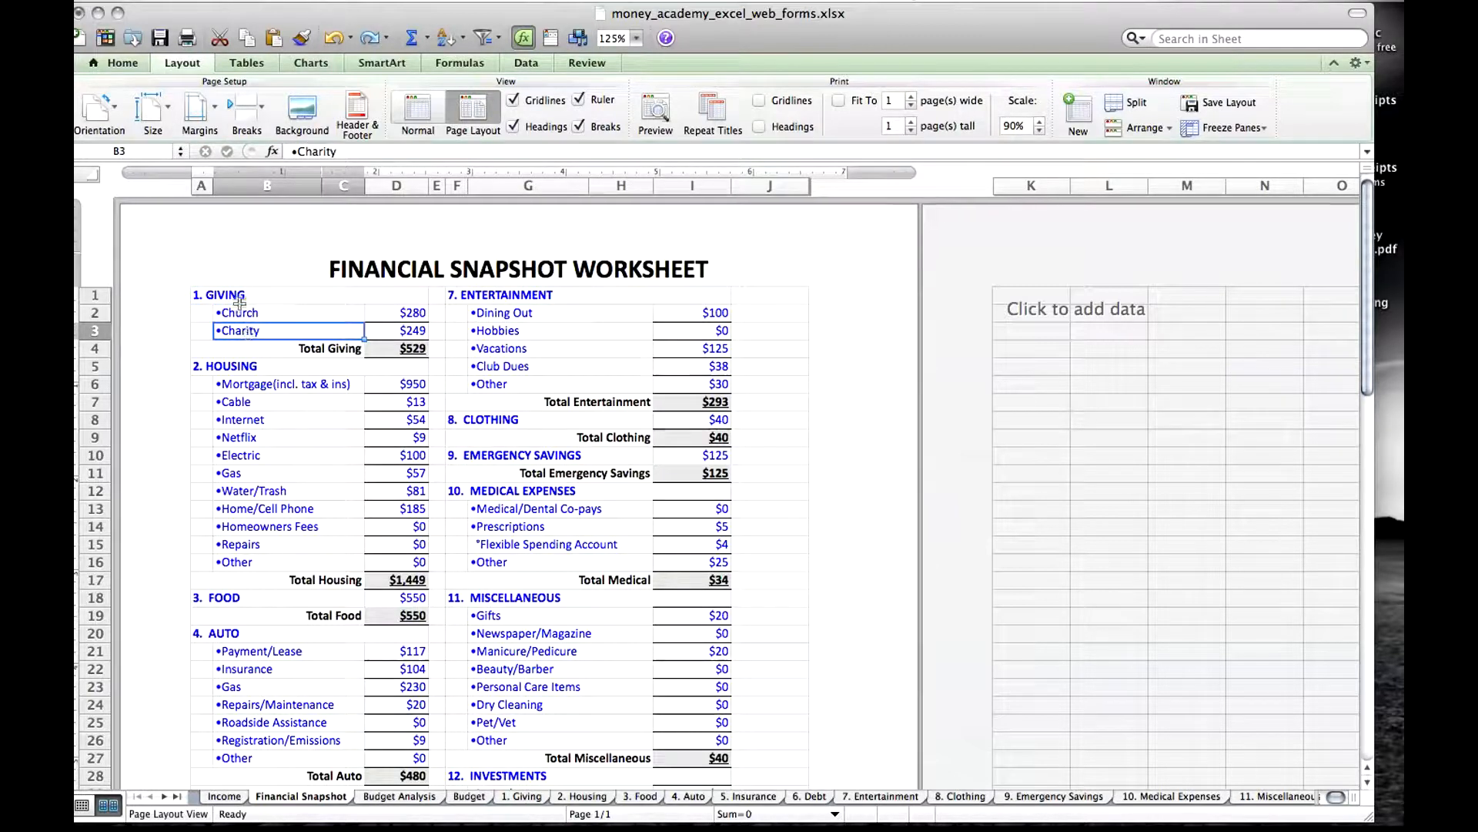
pyautogui.click(250, 296)
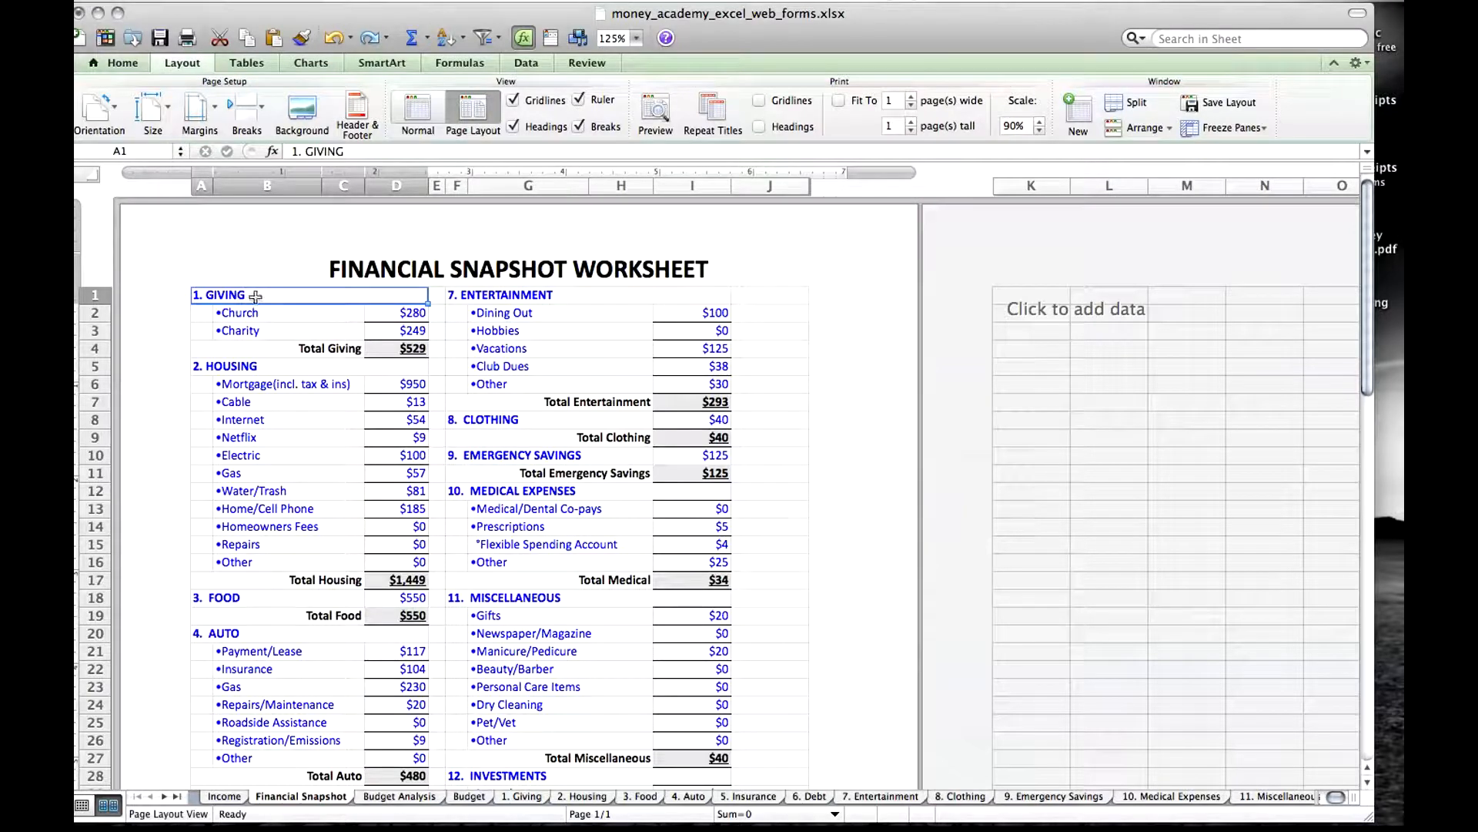
# Examine the Entertainment, Clothing, Emergency Savings, Medical Expenses, Miscellaneous, Auto and Food category headings.
pyautogui.click(502, 295)
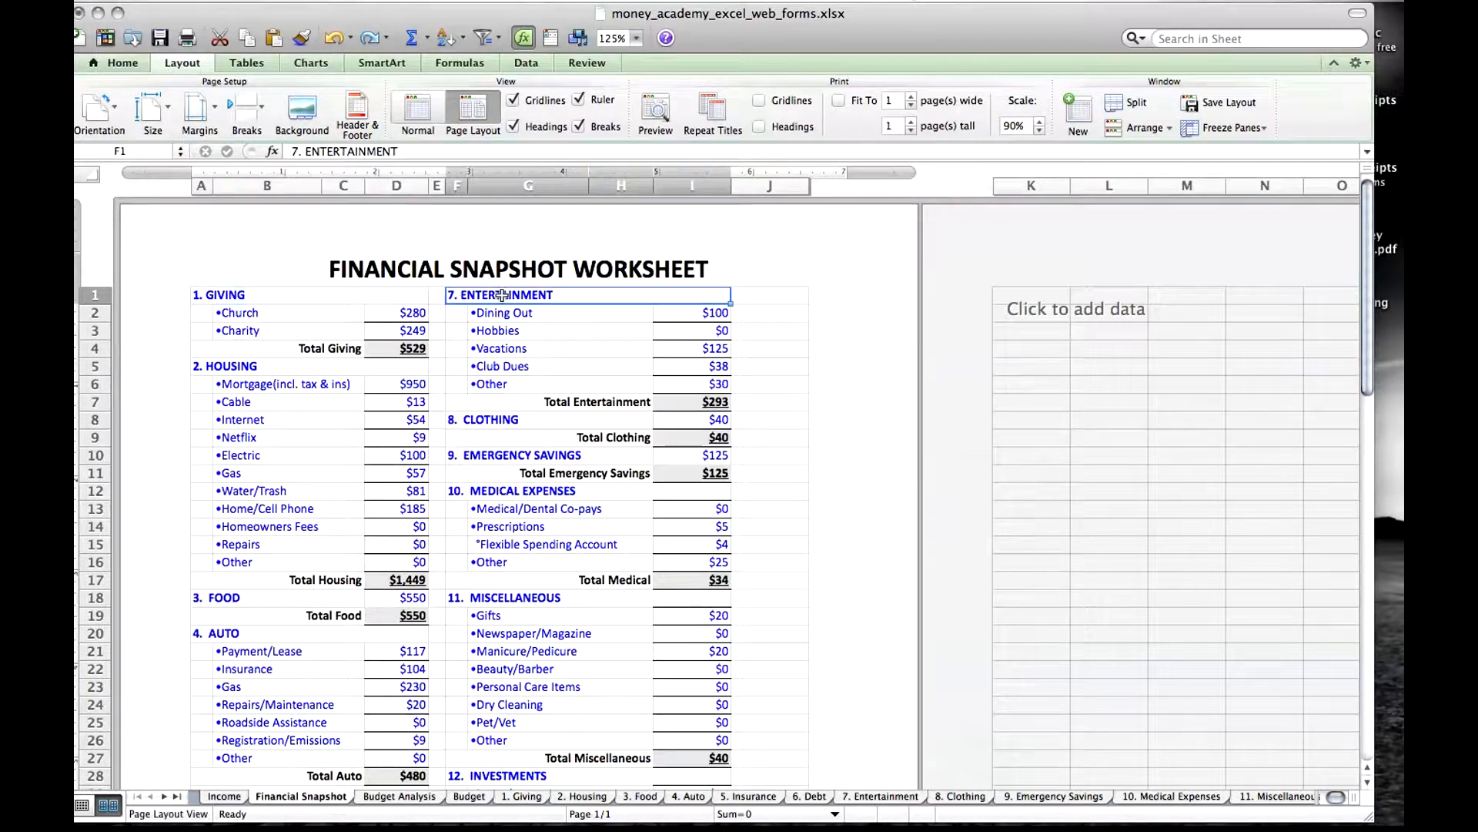
pyautogui.click(490, 421)
pyautogui.click(493, 456)
pyautogui.click(498, 492)
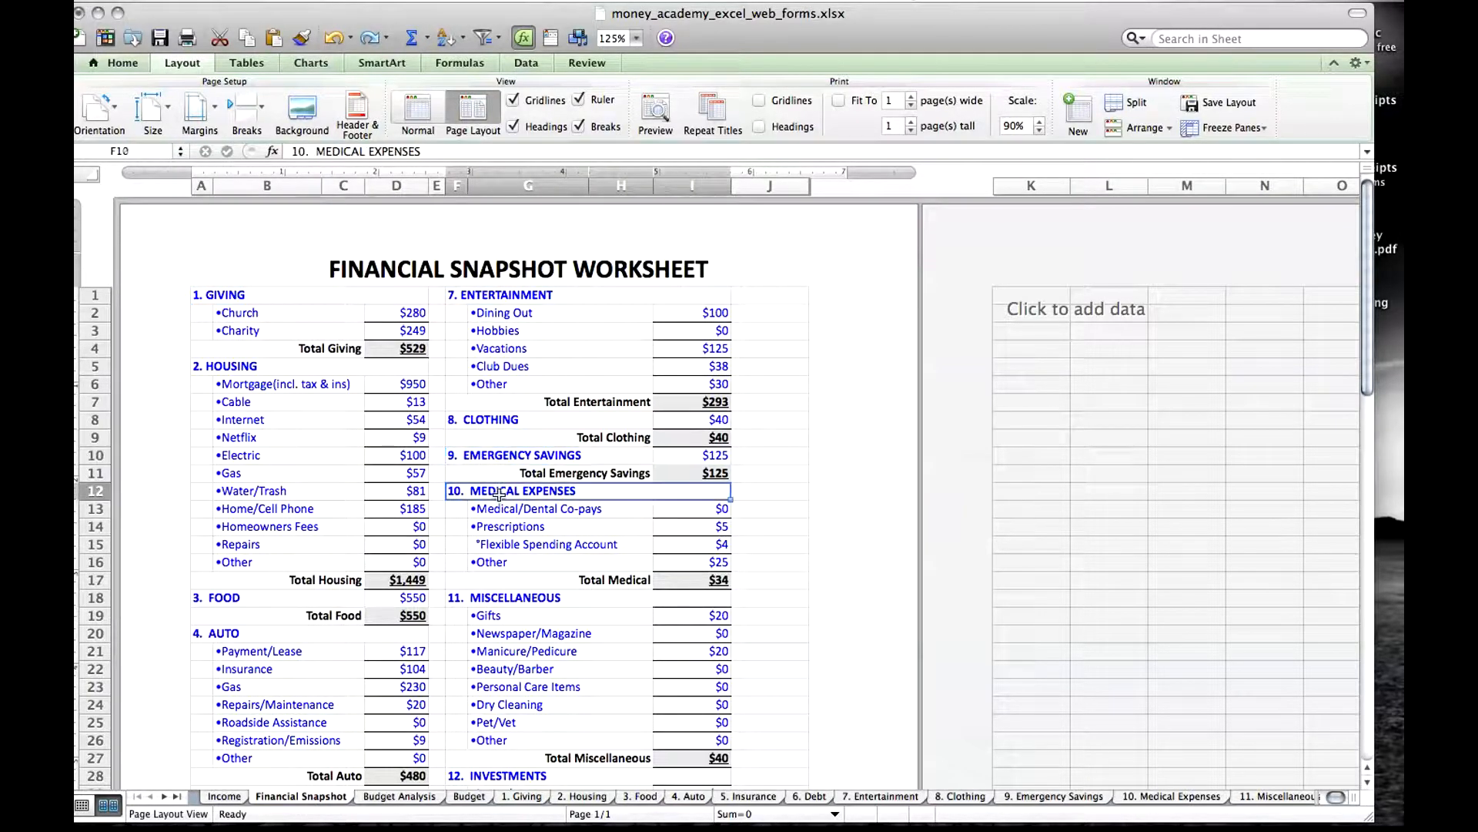
pyautogui.click(506, 599)
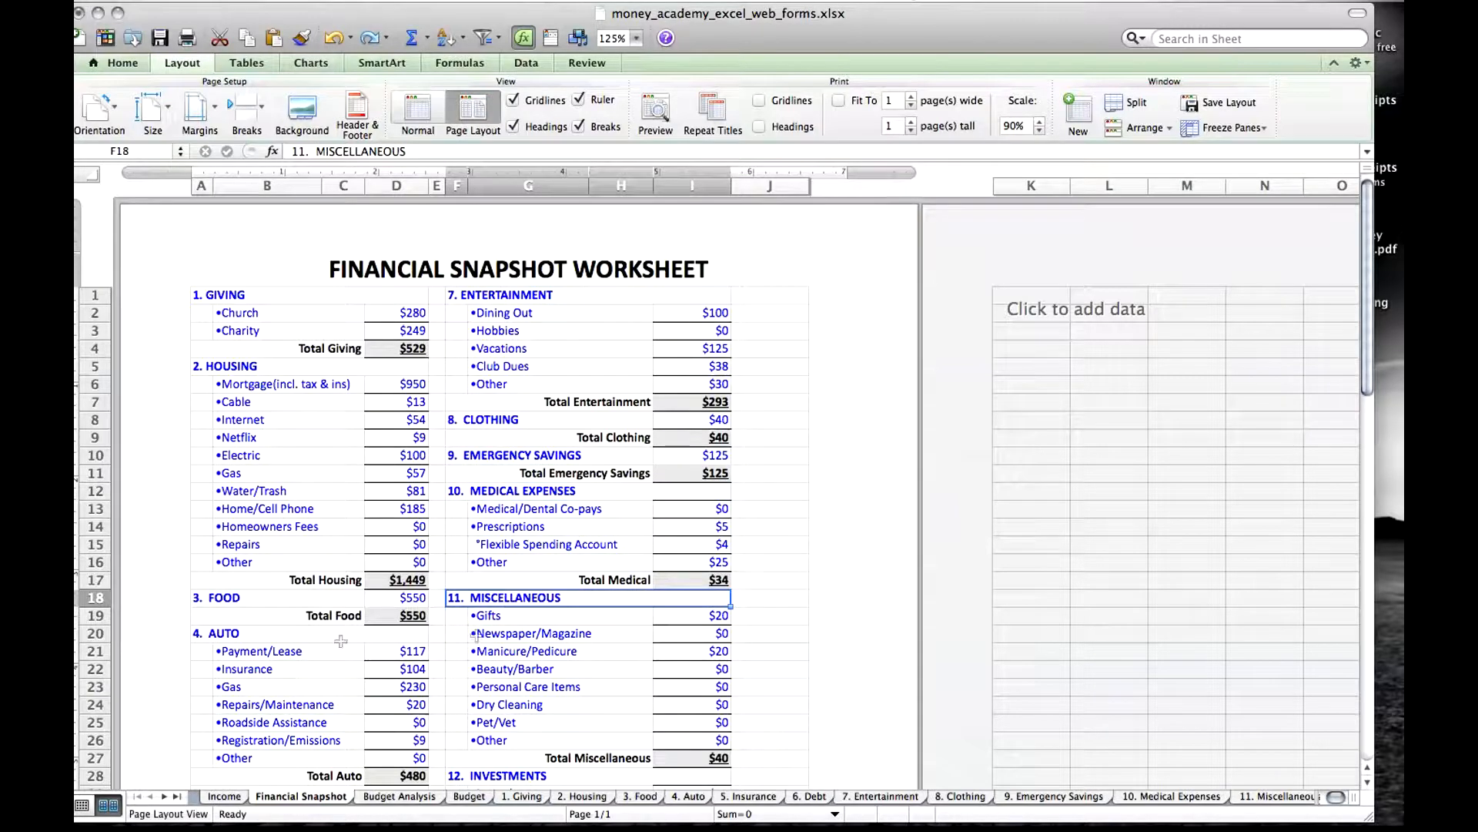
pyautogui.click(227, 631)
pyautogui.click(225, 593)
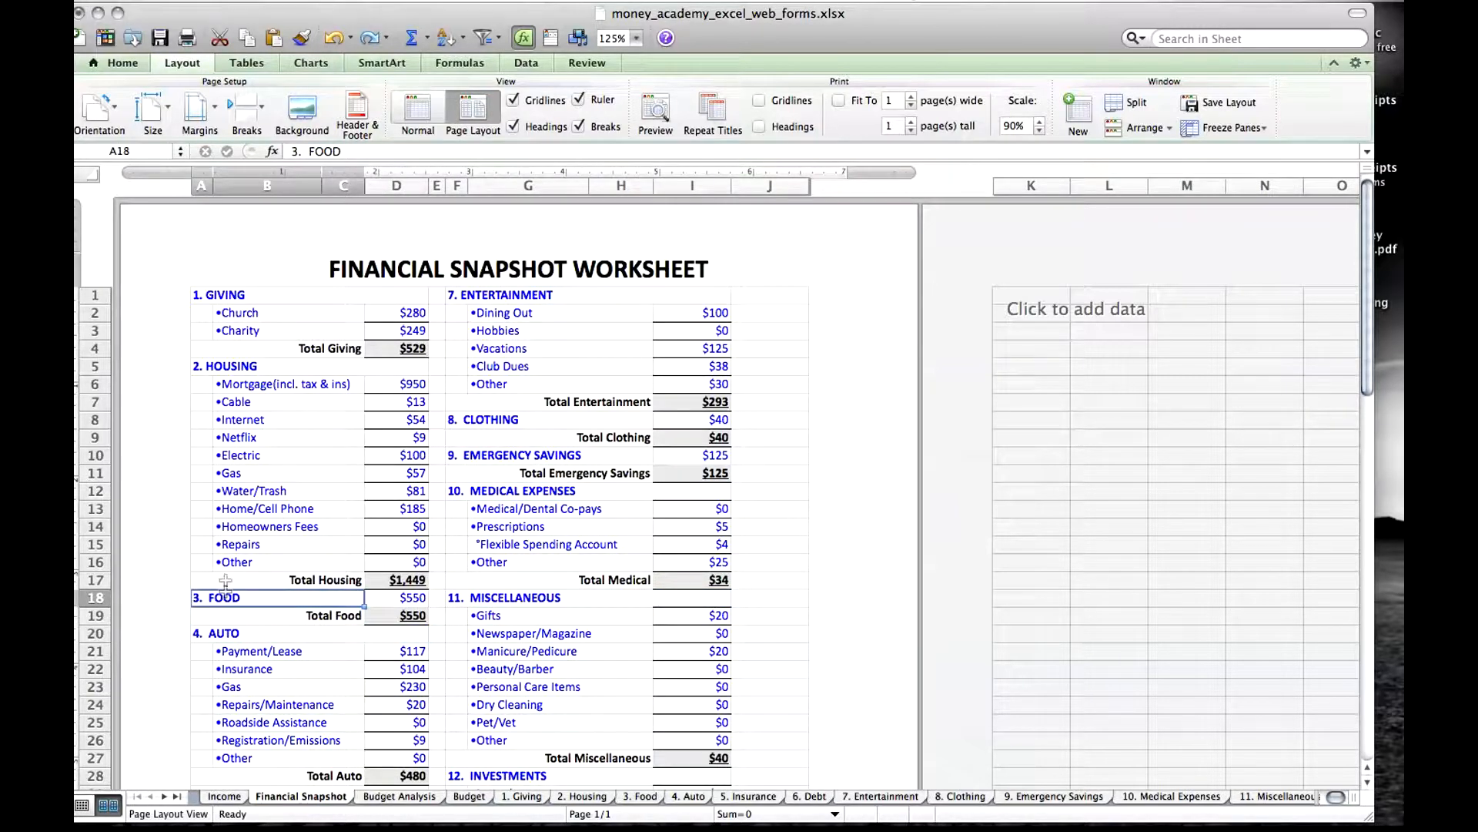
# Examine the Mortgage, Church and Homeowners Fees subcategory labels and the amount cell for Homeowners Fees.
pyautogui.click(245, 387)
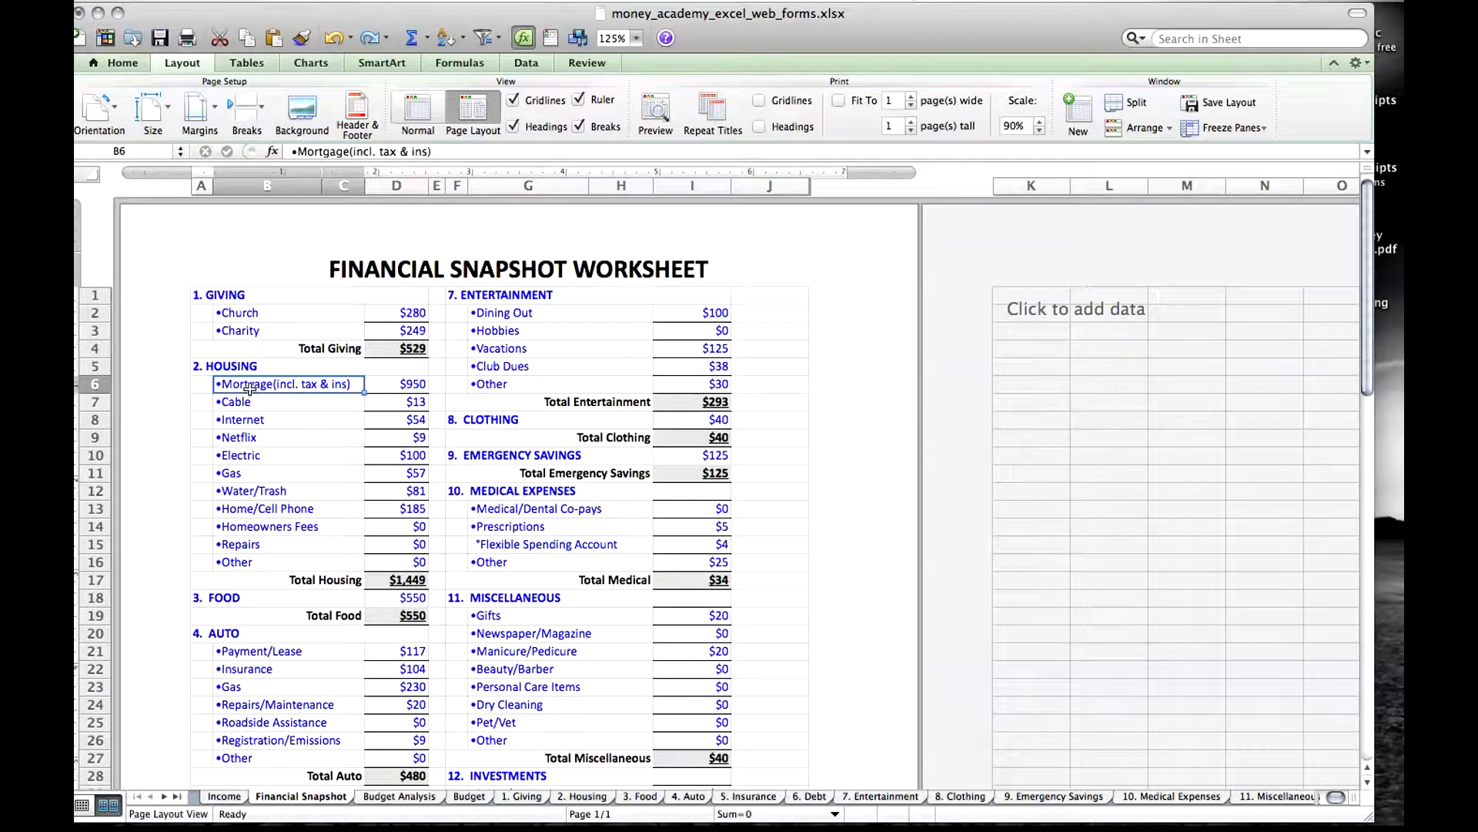
pyautogui.click(244, 313)
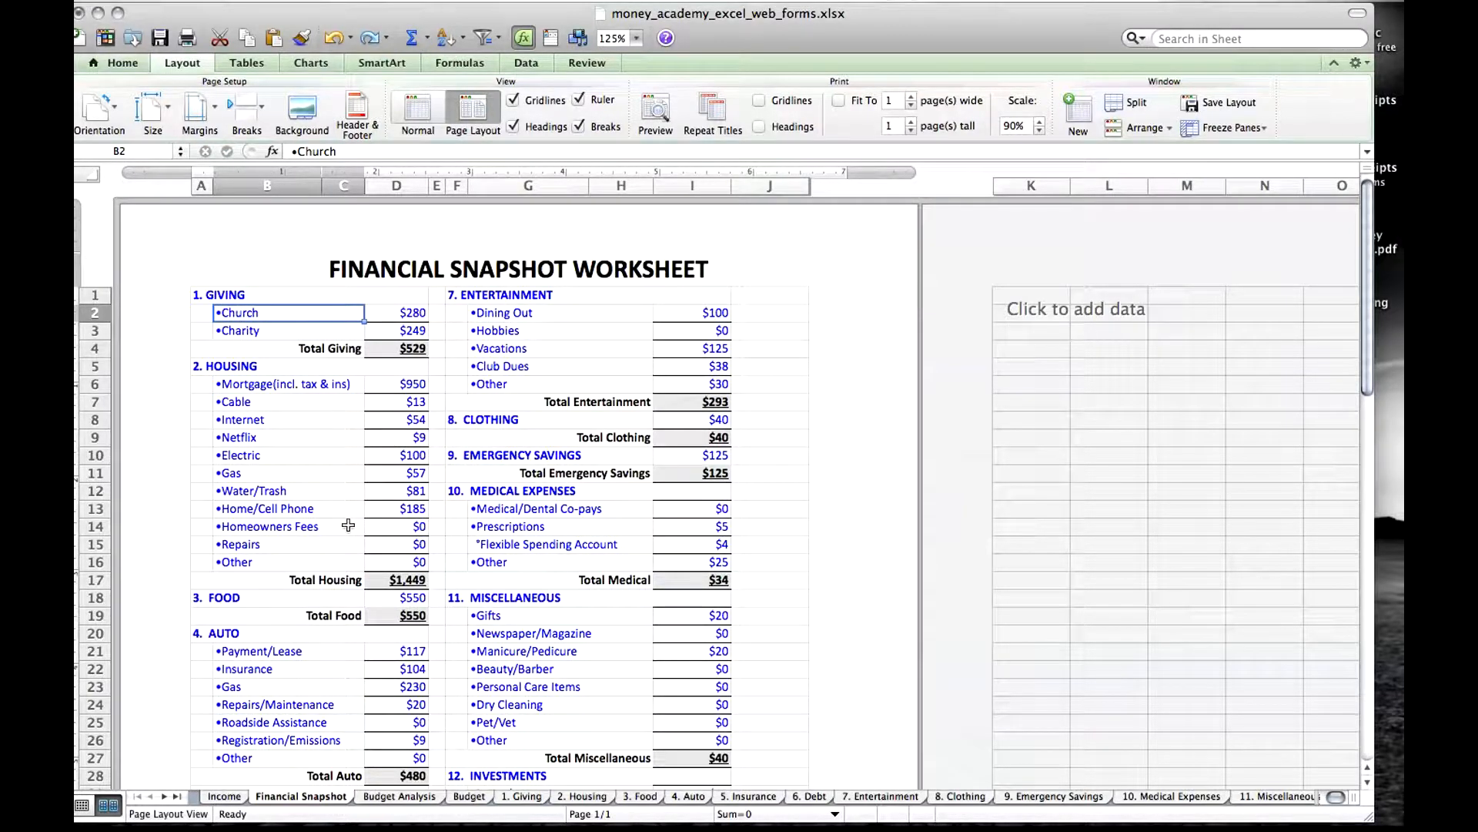
pyautogui.click(318, 527)
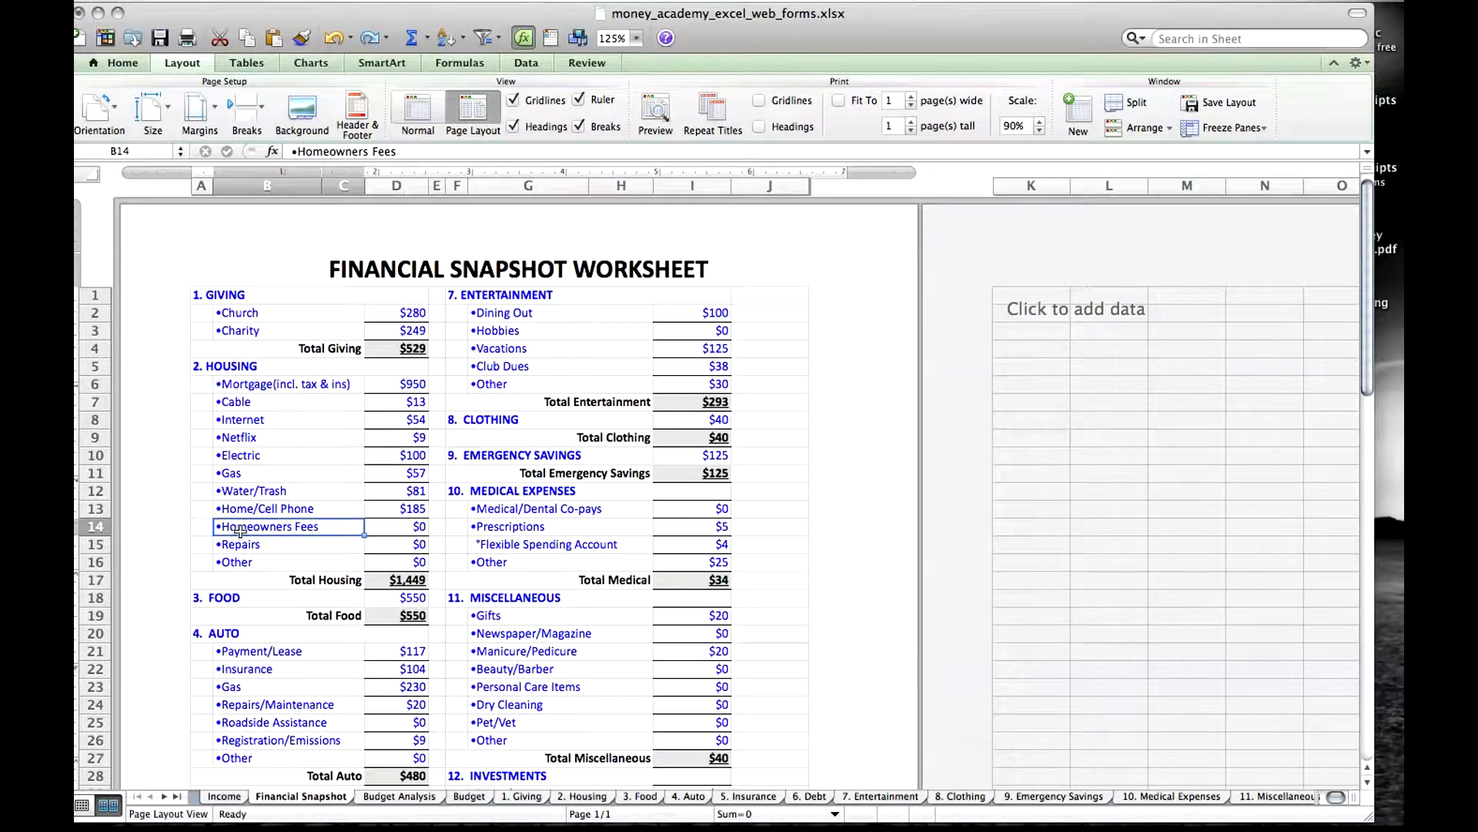
pyautogui.click(391, 530)
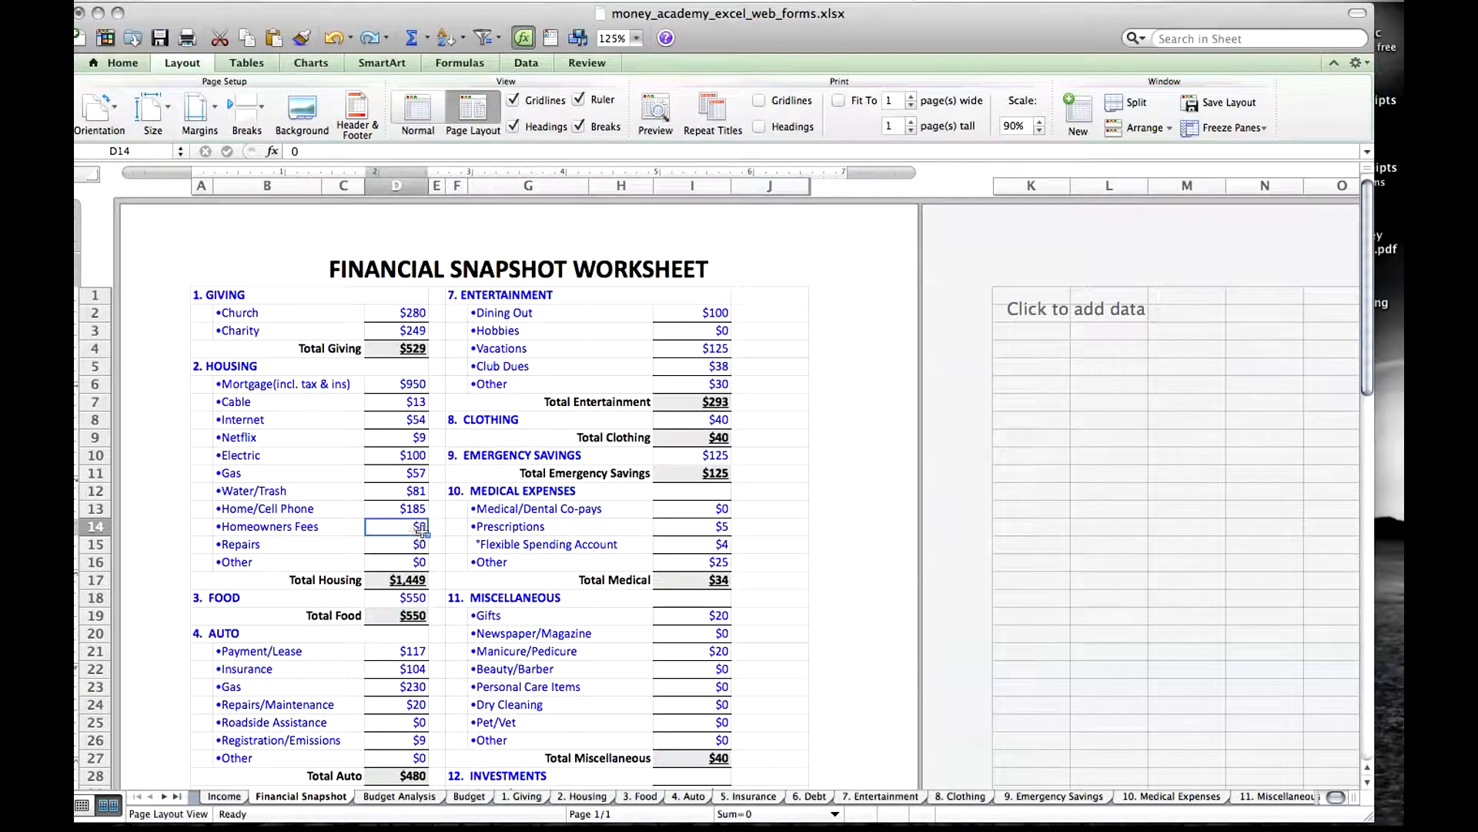
pyautogui.click(318, 527)
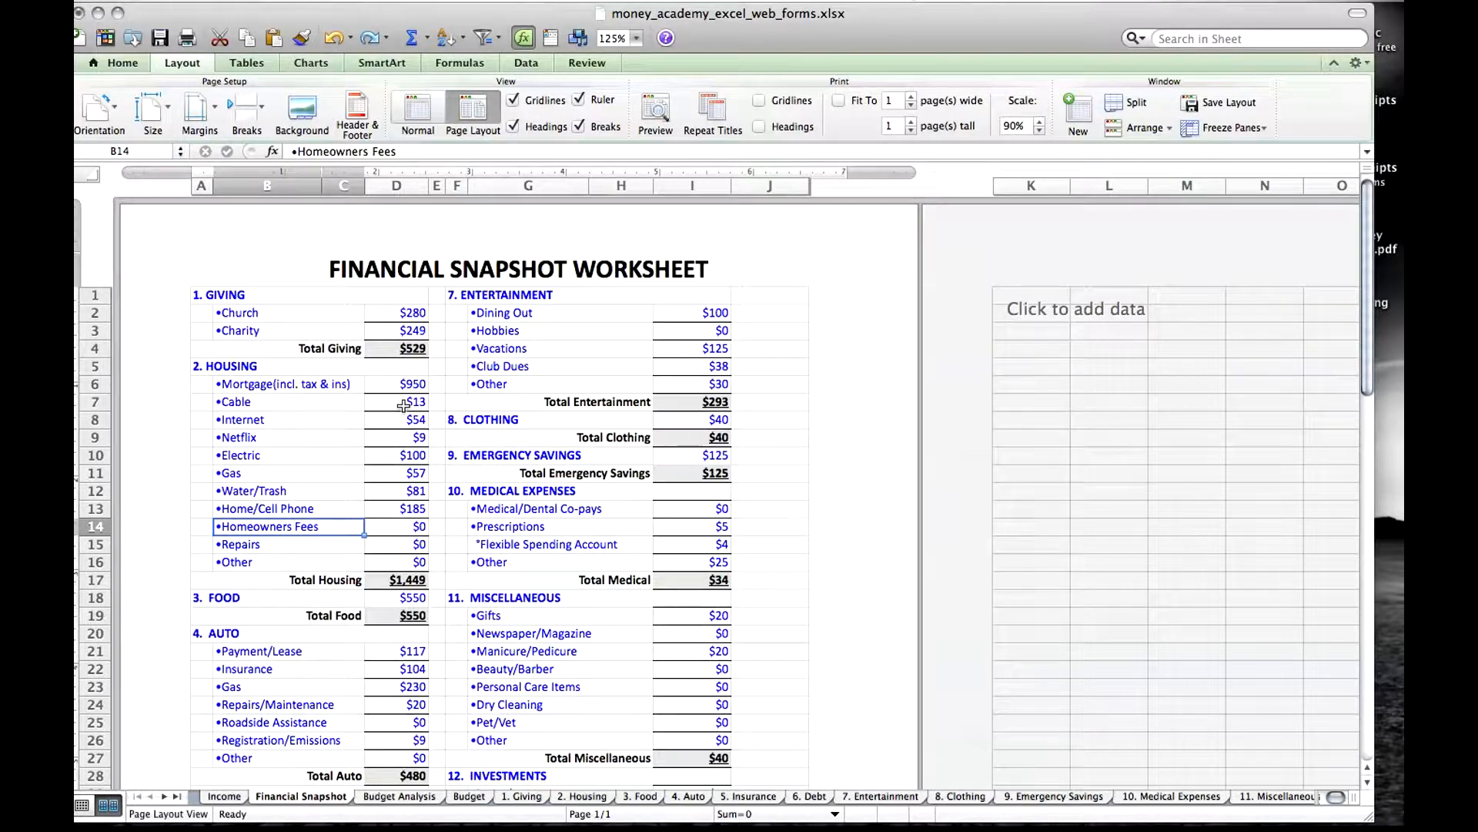
# Check the Church label and amount, view the Budget Analysis, Budget and 1. Giving sheets, and return to Financial Snapshot.
pyautogui.click(265, 314)
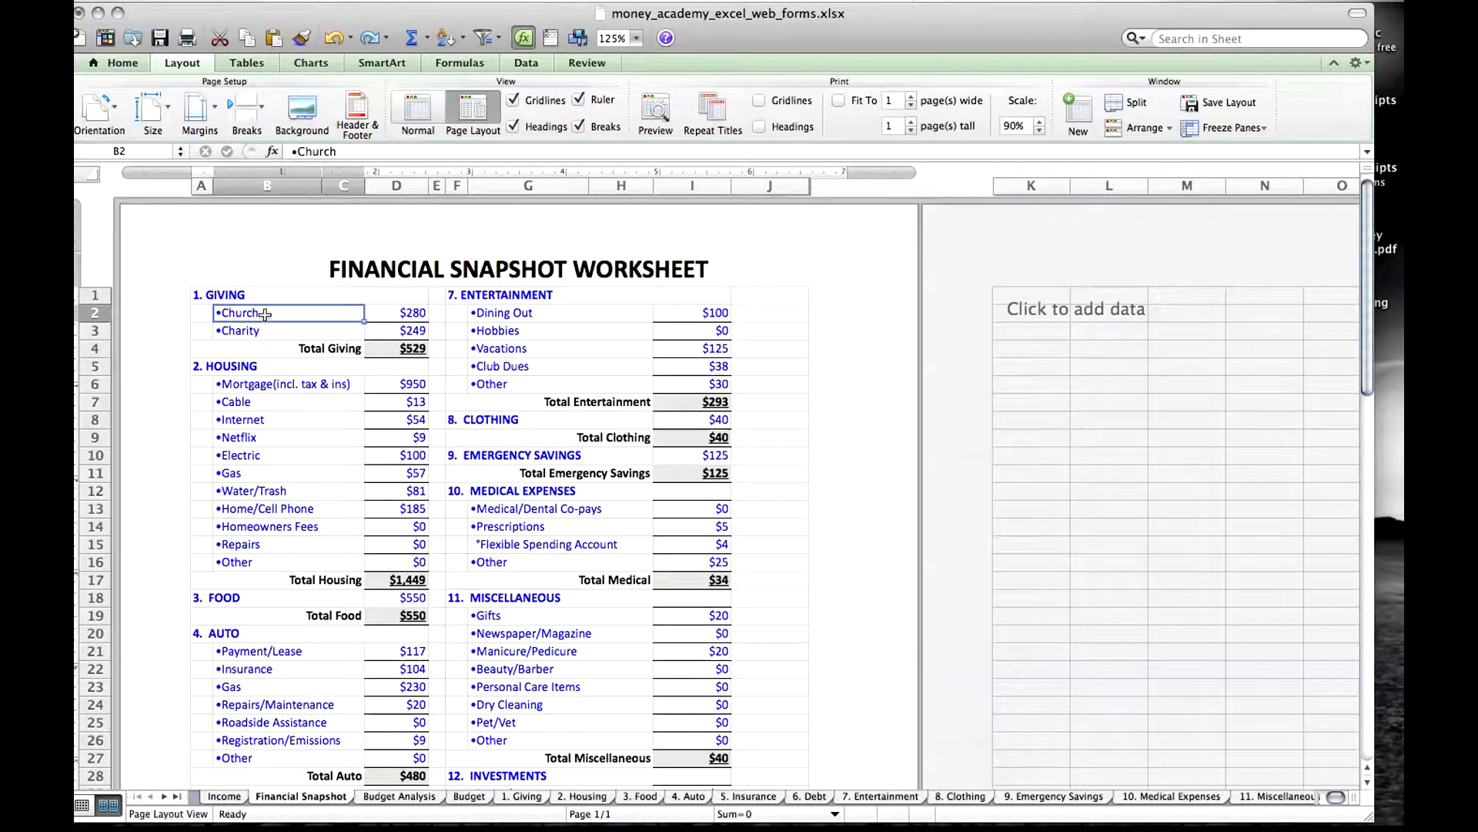
pyautogui.click(387, 317)
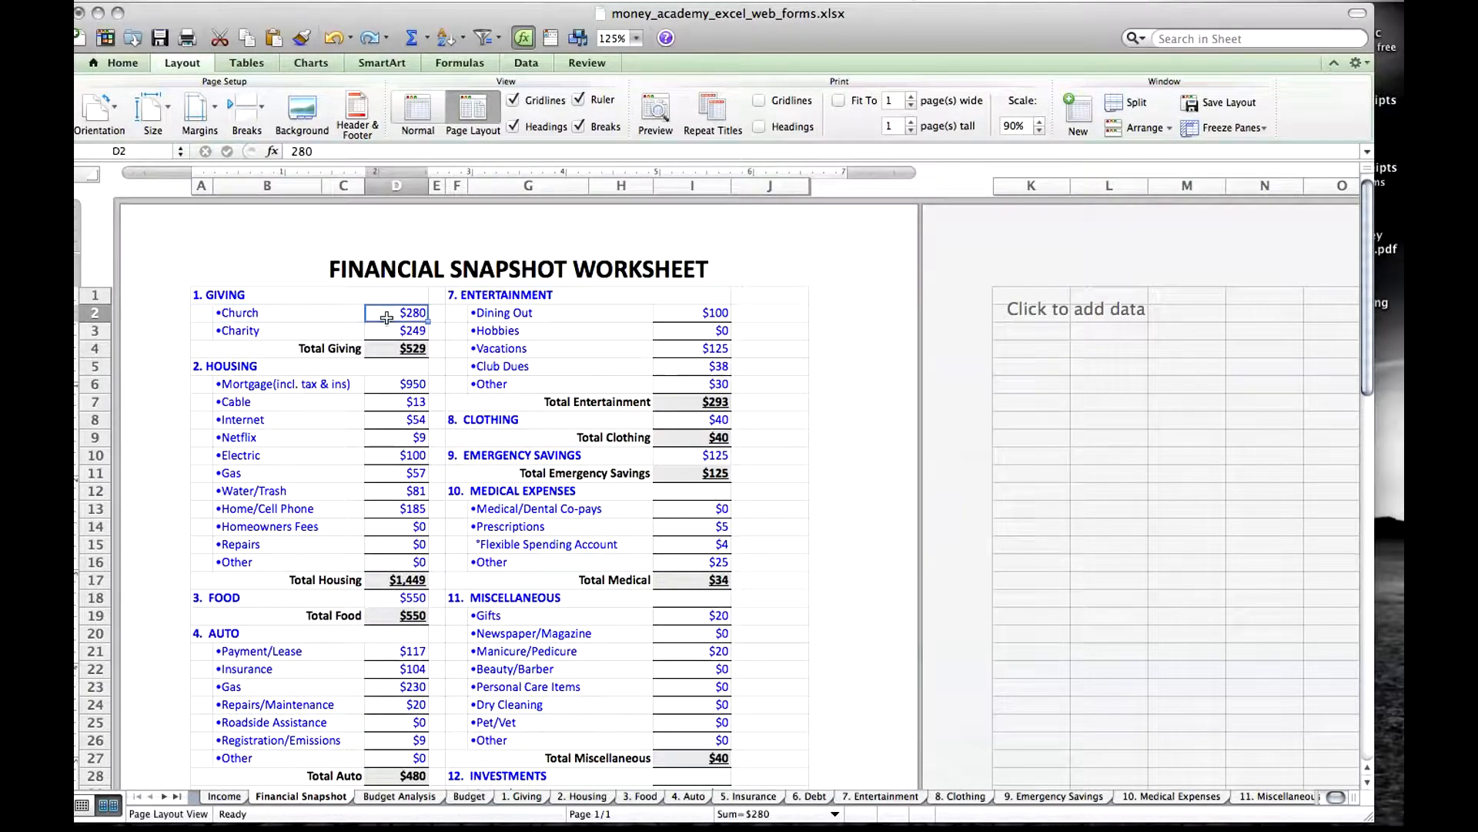
pyautogui.click(410, 796)
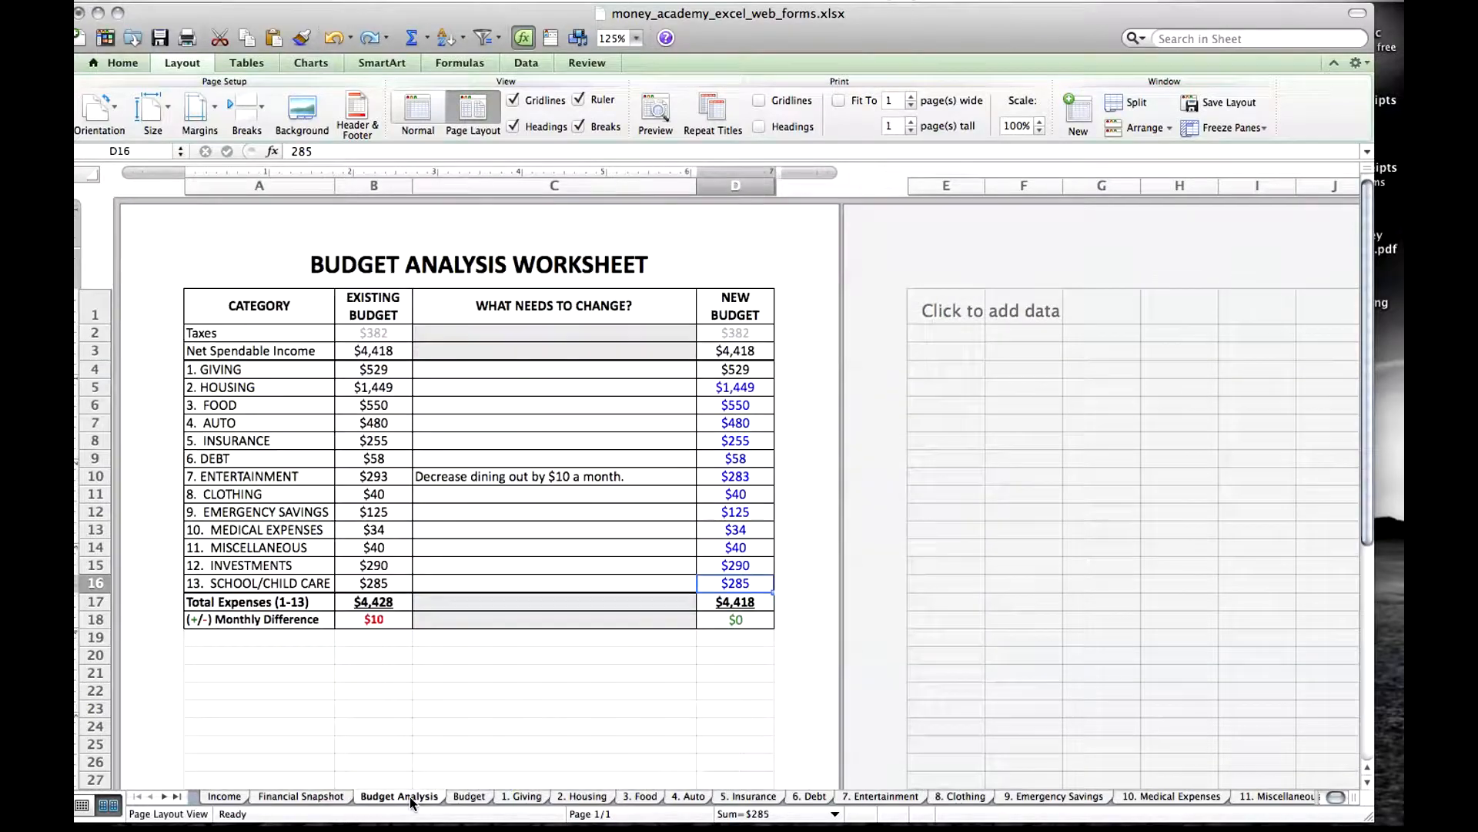
pyautogui.click(468, 798)
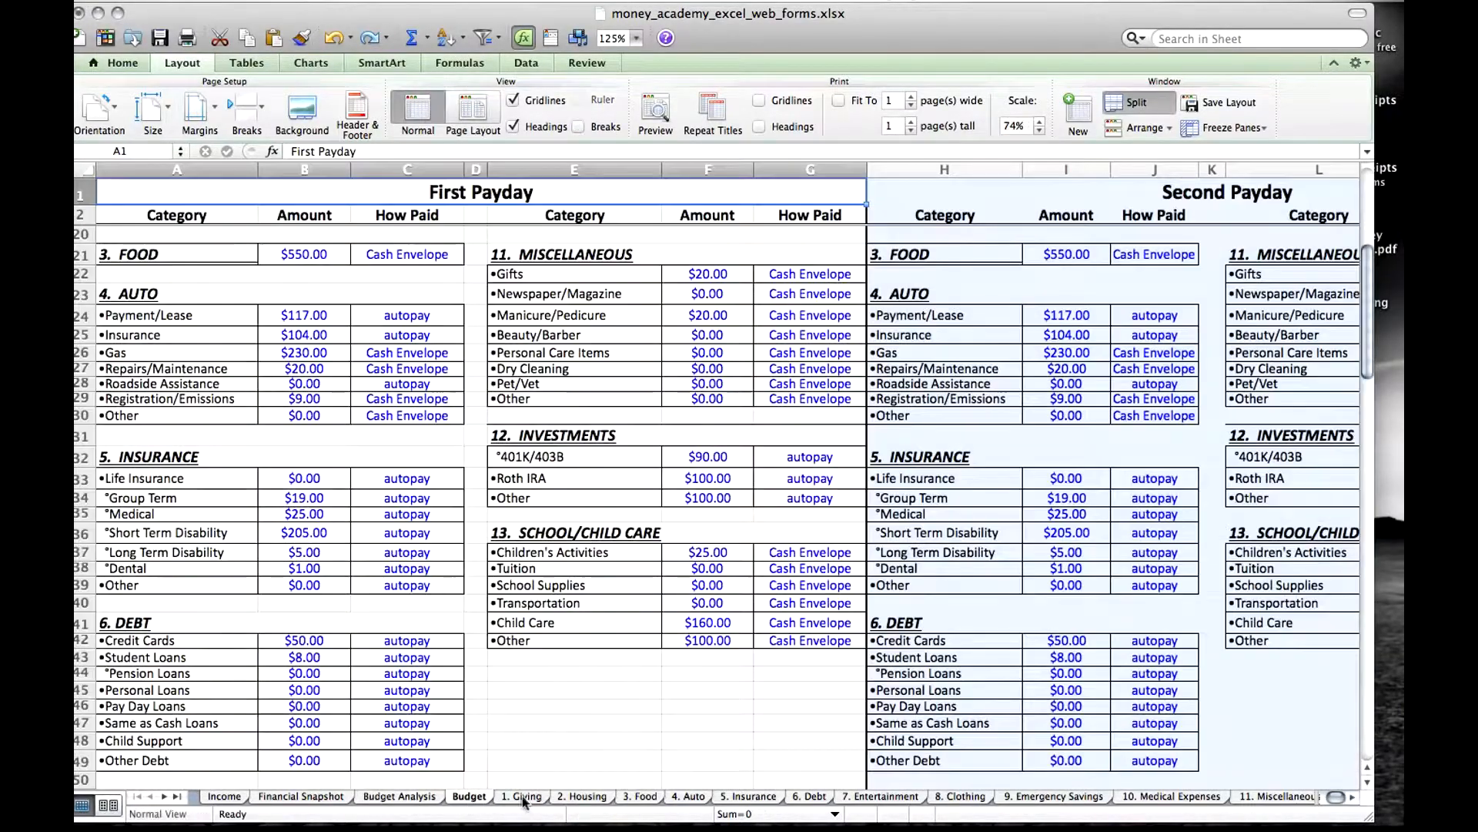
pyautogui.click(522, 796)
pyautogui.click(333, 796)
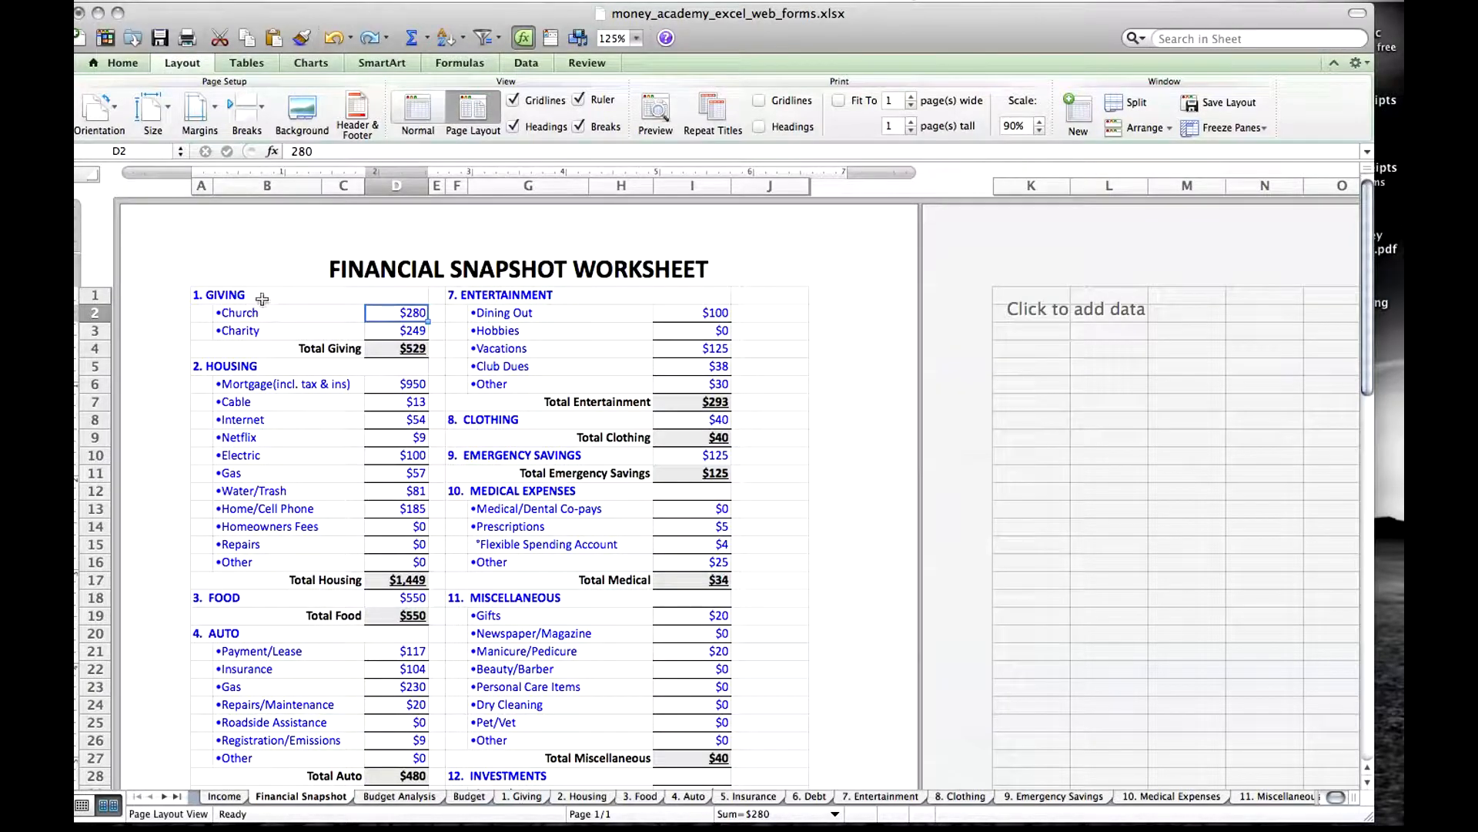
# Rename the Giving category heading on Financial Snapshot as "1. DONATIONS" and undo the rename.
pyautogui.doubleClick(260, 295)
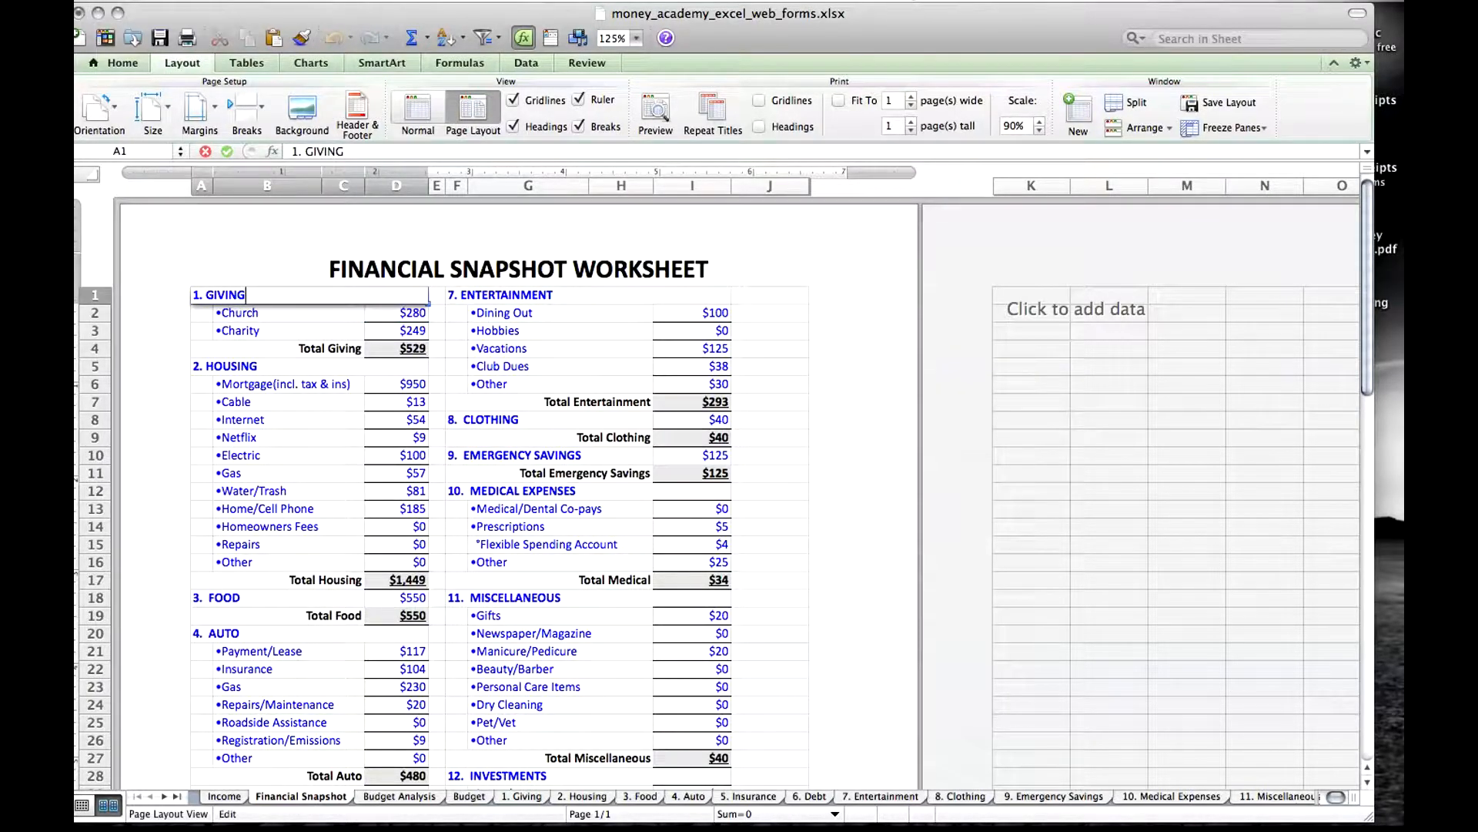
pyautogui.press('BackSpace')
pyautogui.press('BackSpace')
pyautogui.press('BackSpace')
pyautogui.write('DONATIONS')
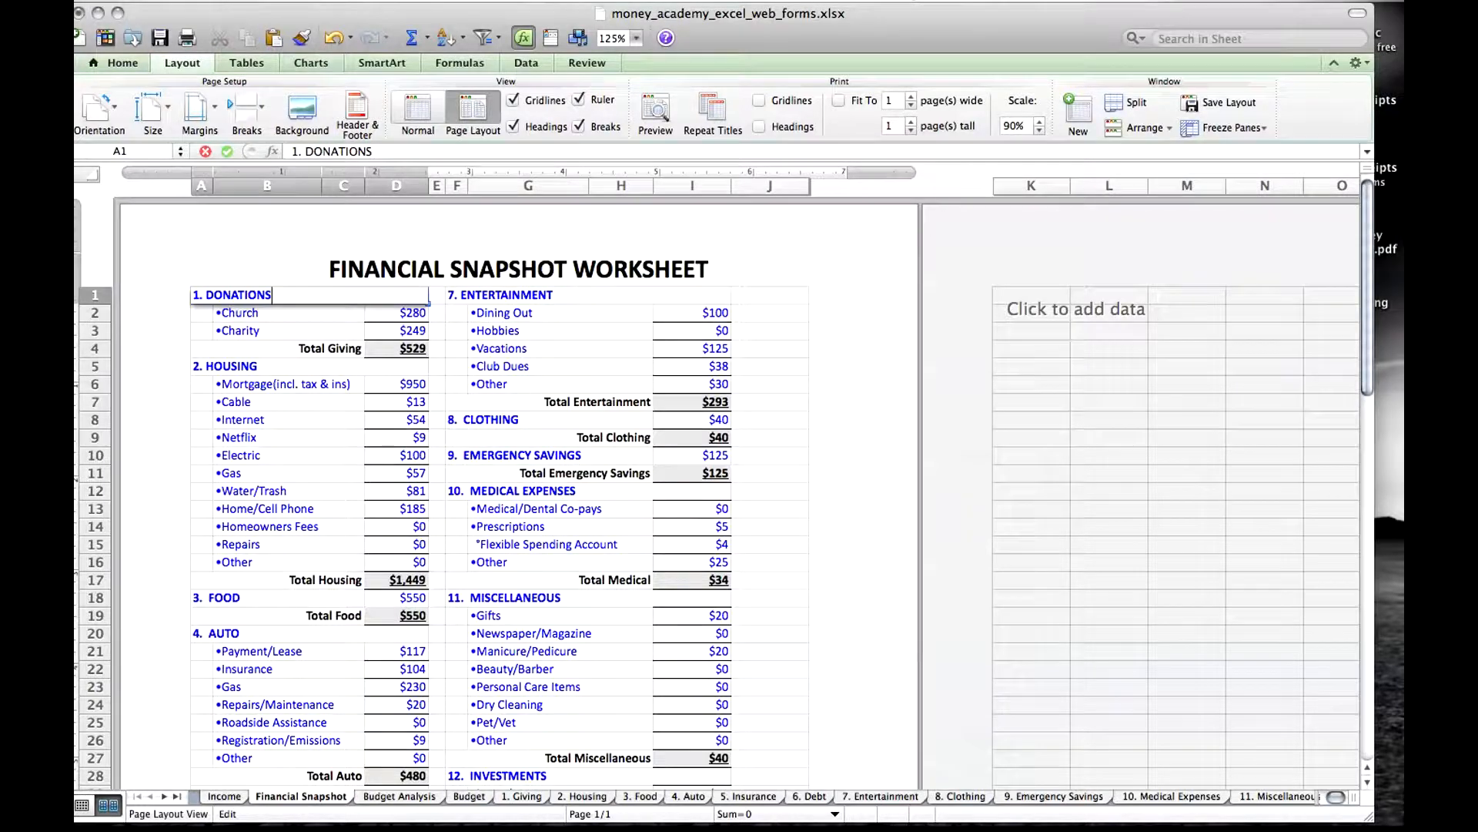
pyautogui.press('Return')
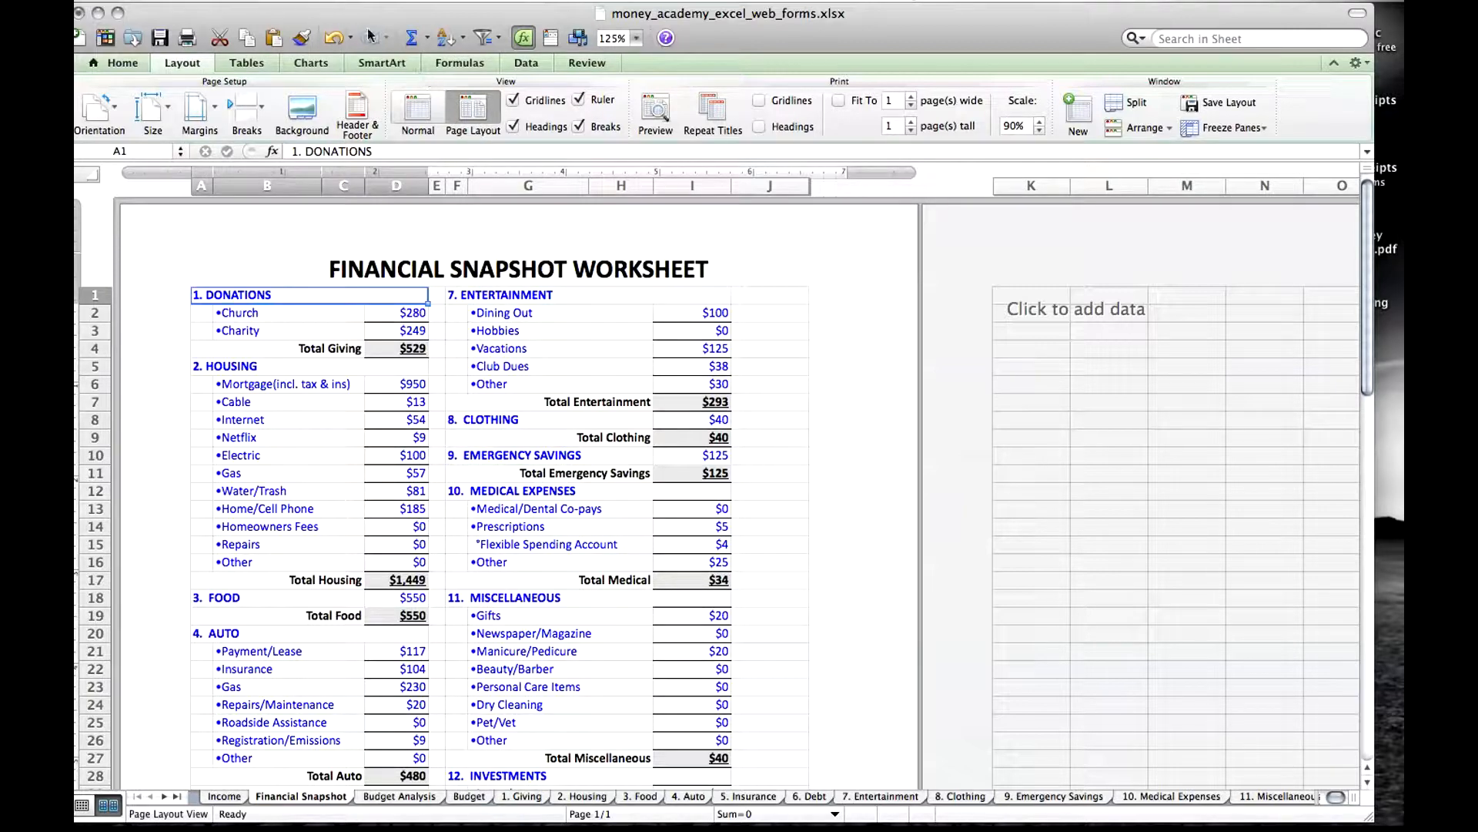
pyautogui.click(333, 37)
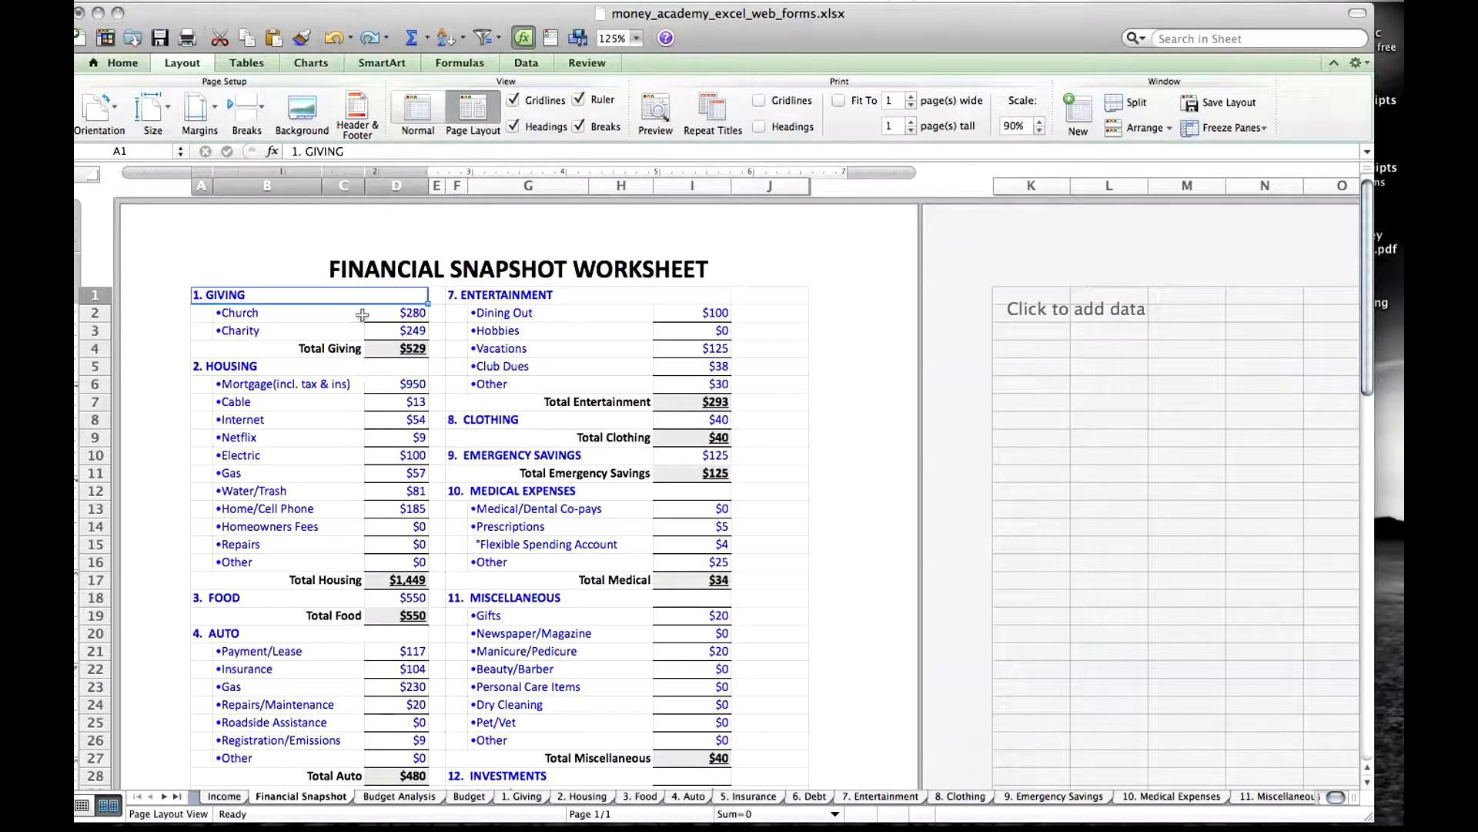
# Inspect how the Giving category heading links to Financial Snapshot cell A1 on the Budget Analysis and Budget sheets.
pyautogui.click(416, 797)
pyautogui.click(231, 370)
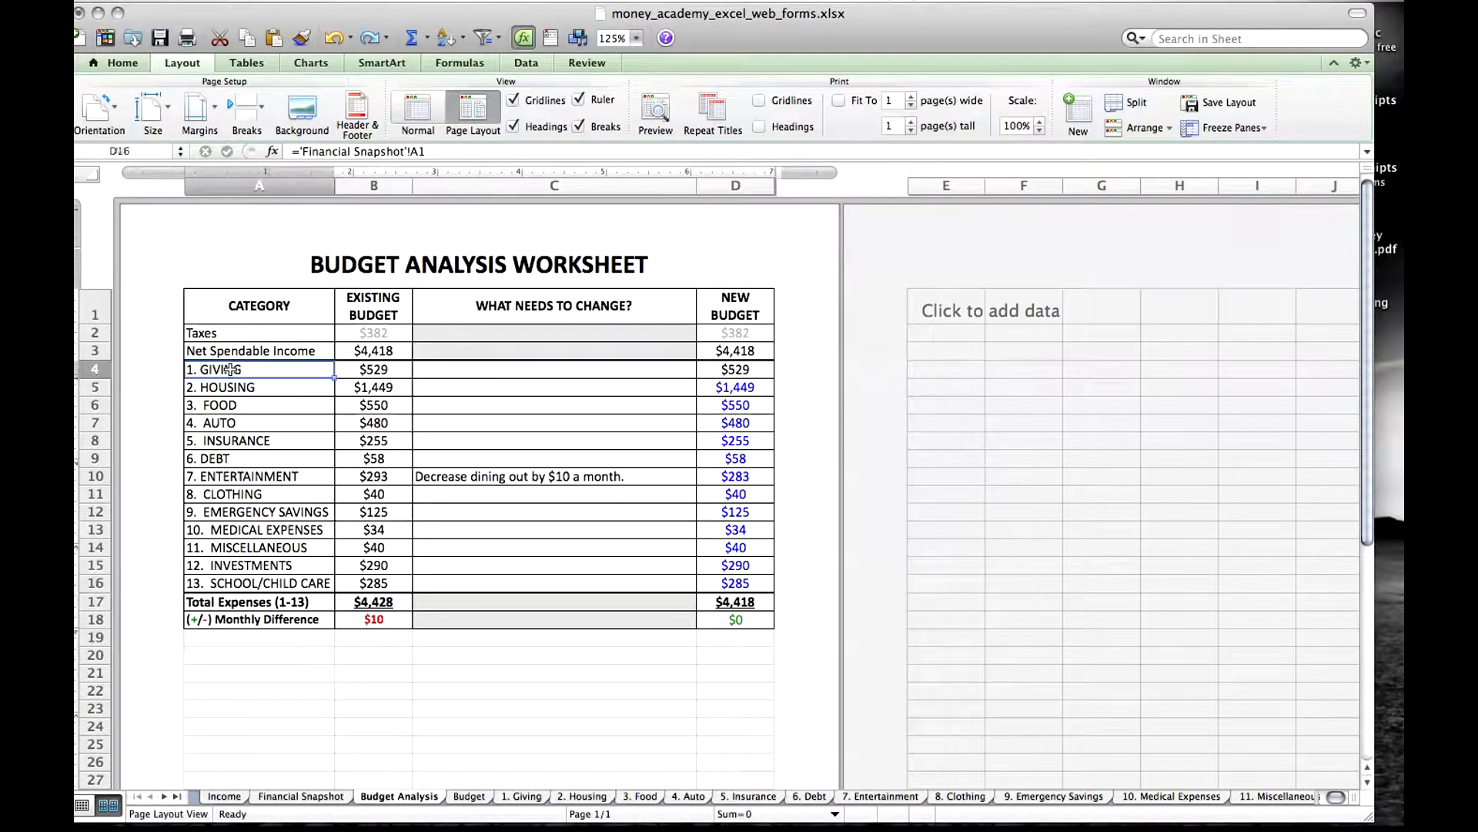
pyautogui.click(474, 798)
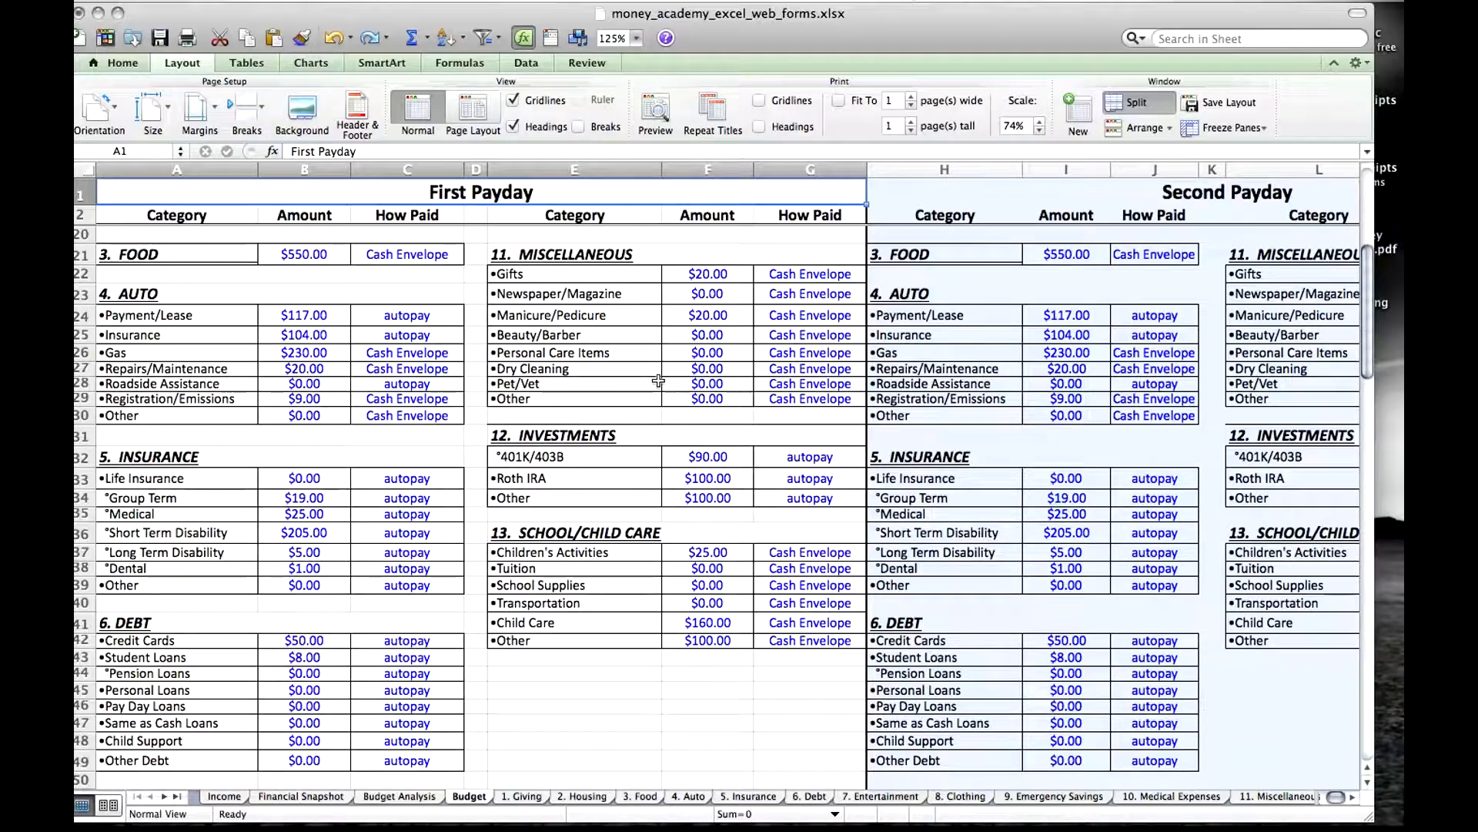
pyautogui.click(379, 320)
pyautogui.press('Up')
pyautogui.press('Up')
pyautogui.press('Up')
pyautogui.press('Up')
pyautogui.press('Up')
pyautogui.press('Up')
pyautogui.press('Up')
pyautogui.press('Up')
pyautogui.press('Up')
pyautogui.press('Up')
pyautogui.press('Up')
pyautogui.press('Up')
pyautogui.press('Up')
pyautogui.press('Up')
pyautogui.press('Up')
pyautogui.press('Up')
pyautogui.press('Up')
pyautogui.press('Up')
pyautogui.press('Up')
pyautogui.press('Up')
pyautogui.press('Up')
pyautogui.press('Up')
pyautogui.press('Up')
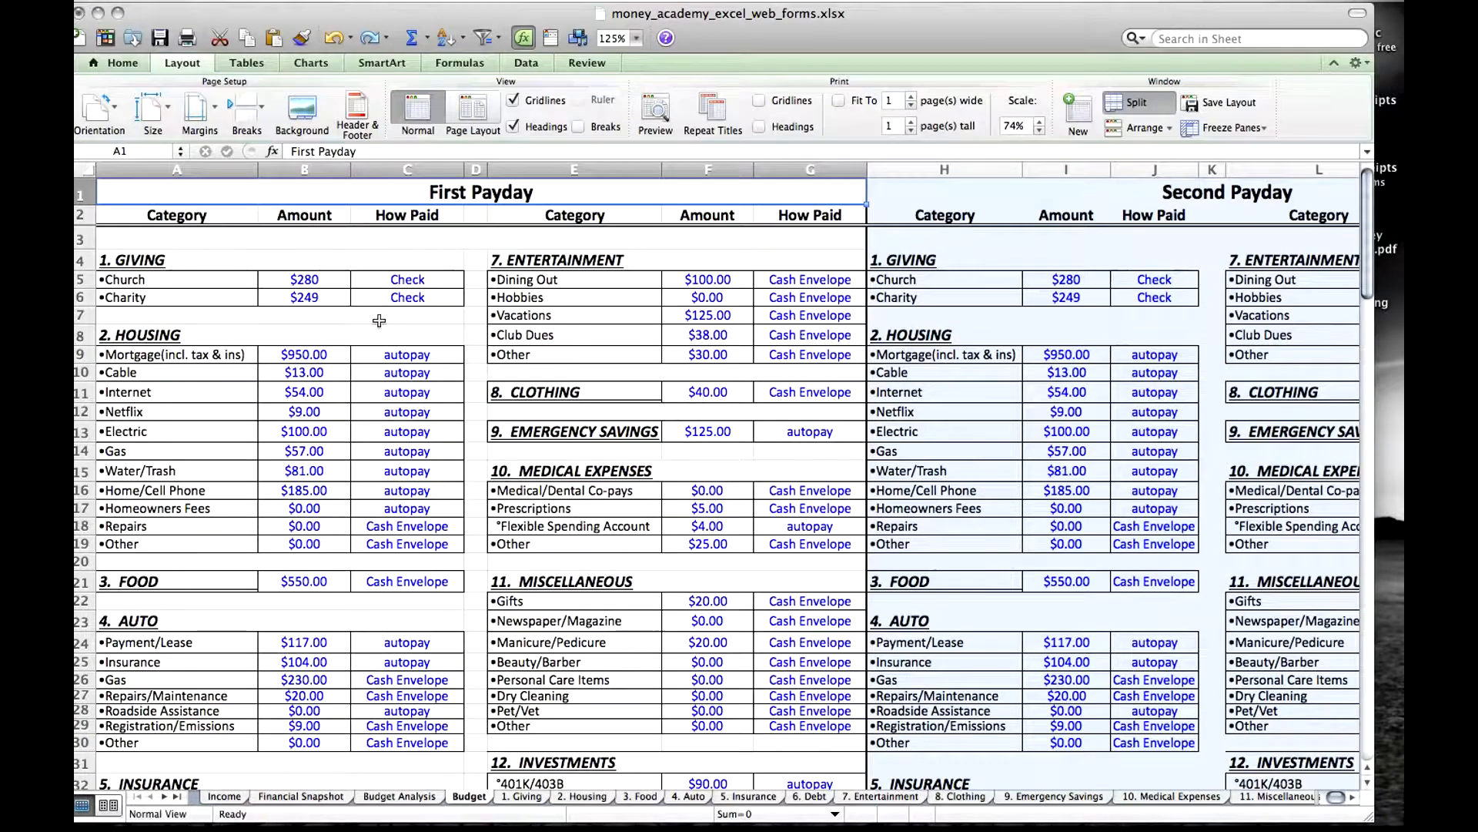
pyautogui.click(150, 265)
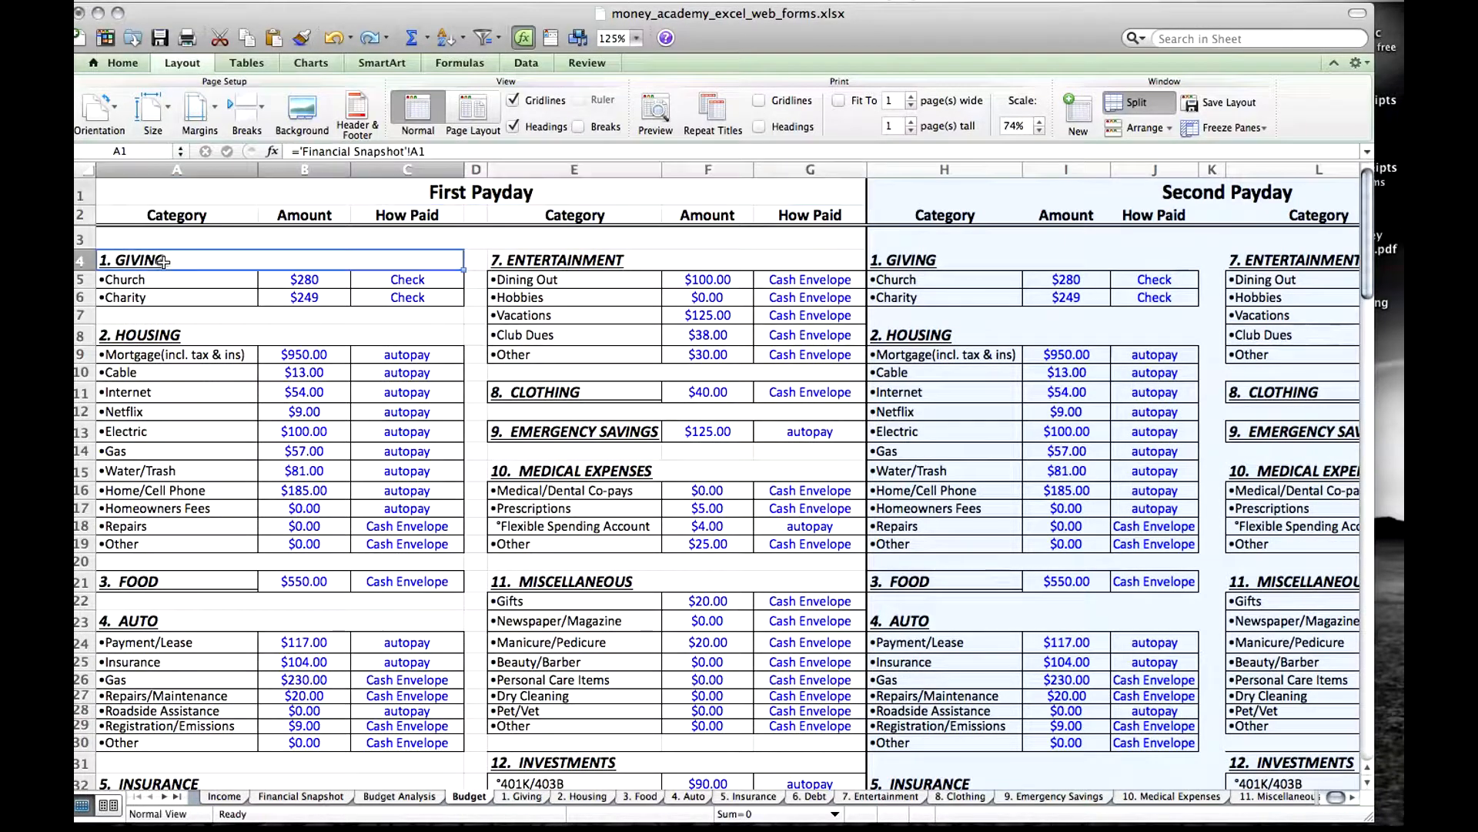
# Open the 1. Giving sheet and inspect its category title's link to the Financial Snapshot sheet.
pyautogui.click(523, 798)
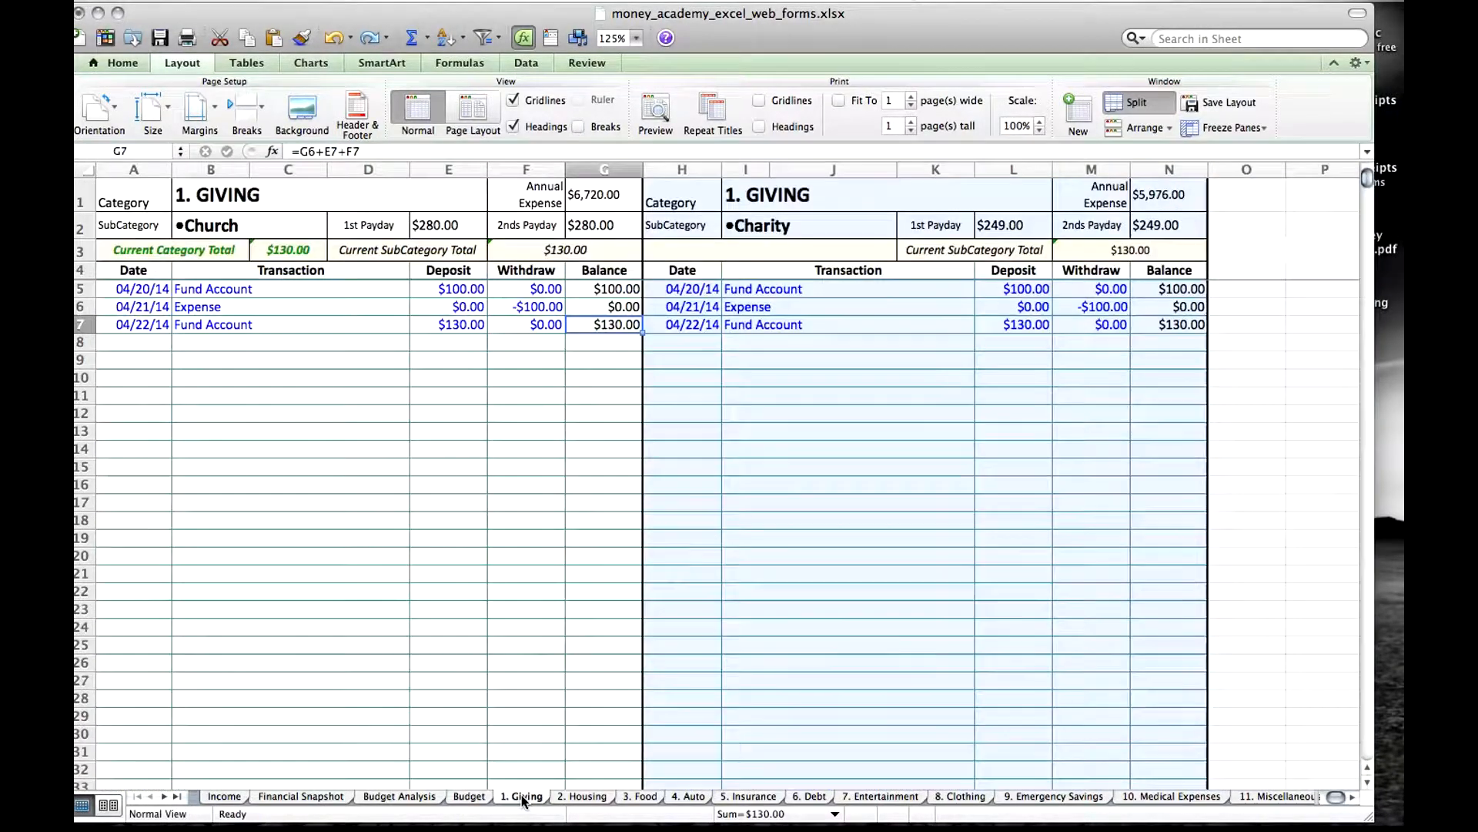
pyautogui.click(235, 195)
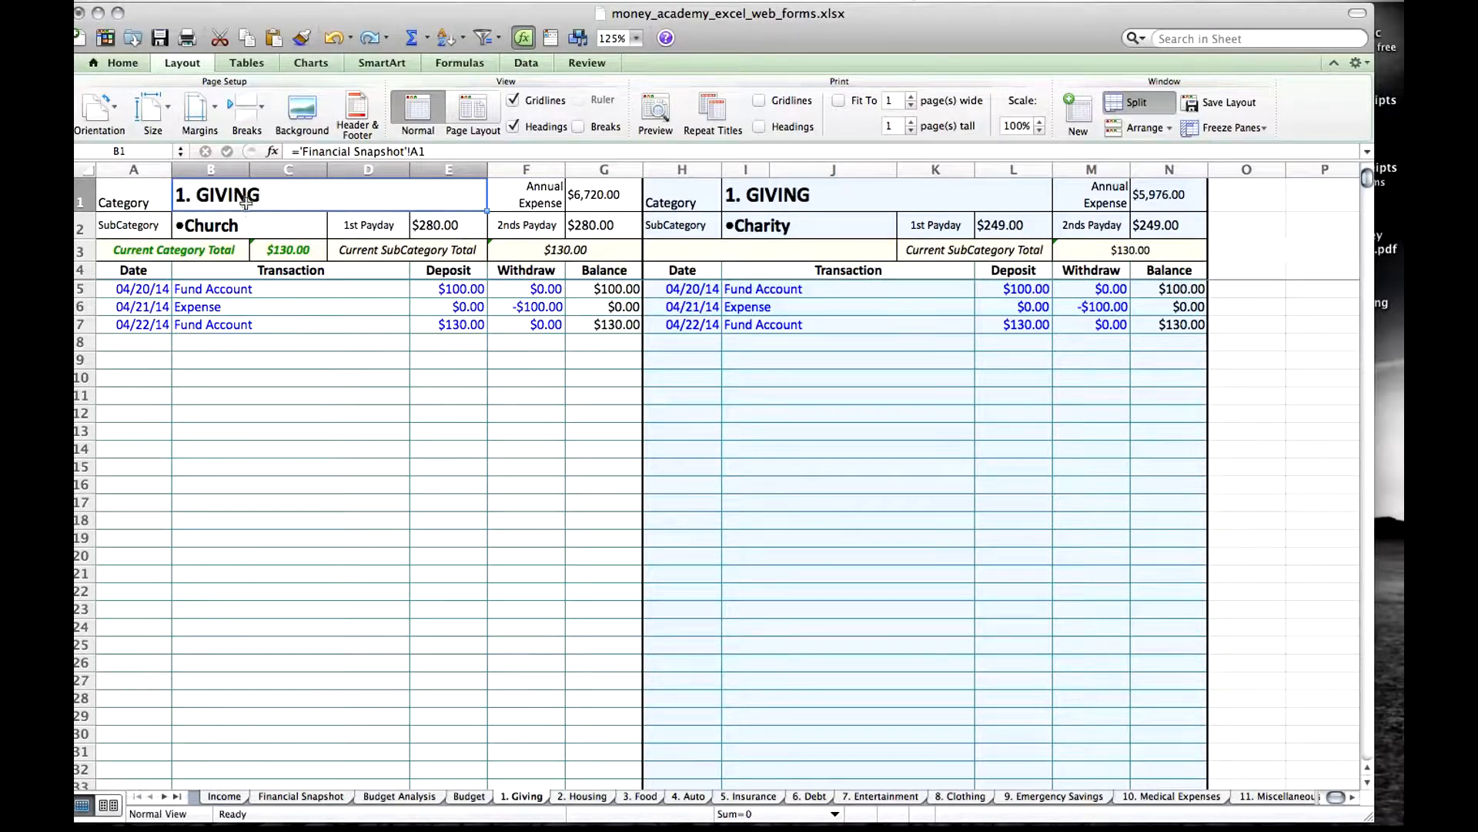
# Rename the Giving category heading in cell A1 of the Financial Snapshot sheet as "1. DONATIONS".
pyautogui.click(281, 797)
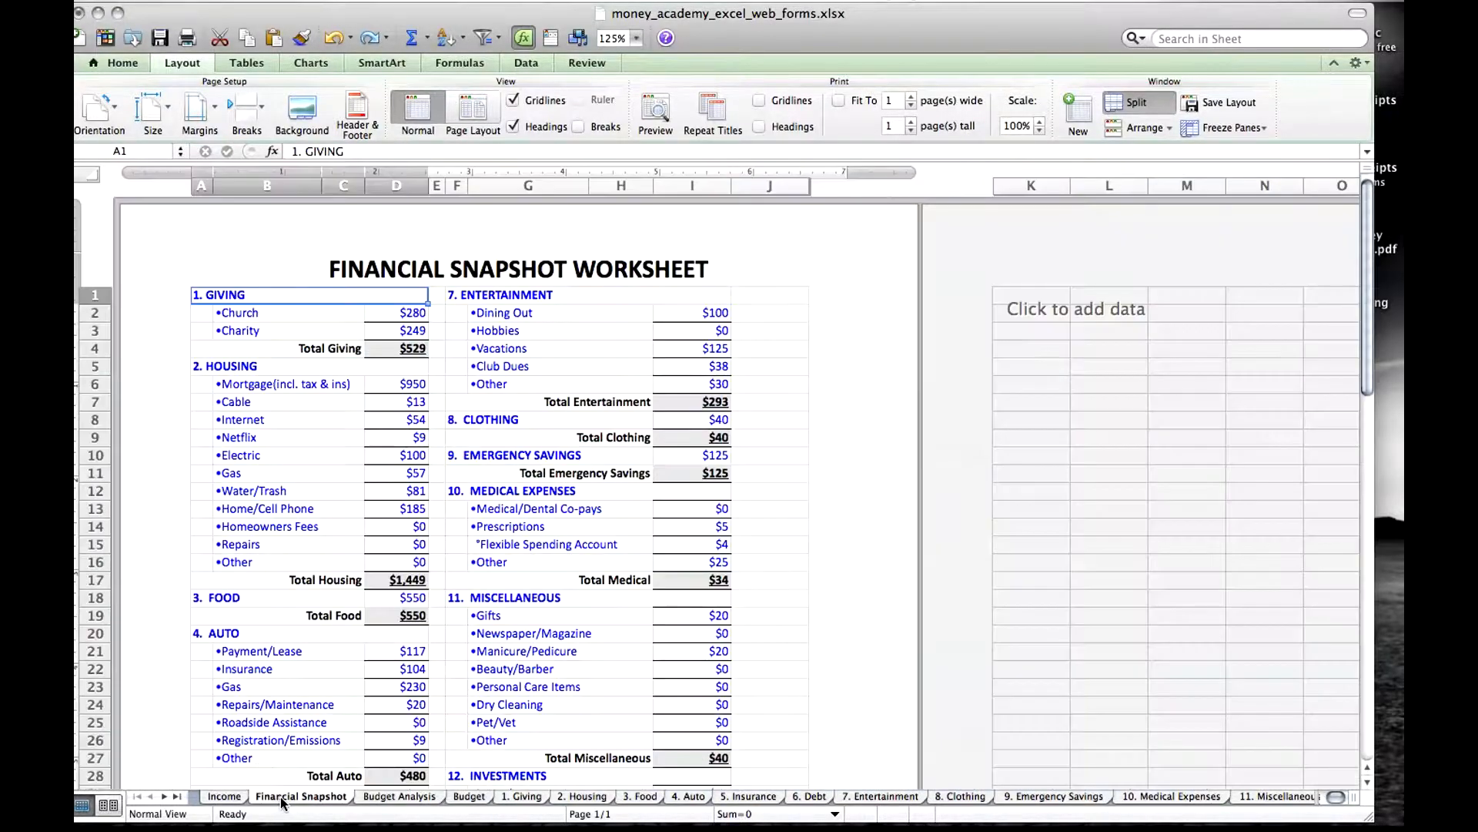
pyautogui.click(247, 296)
pyautogui.doubleClick(246, 295)
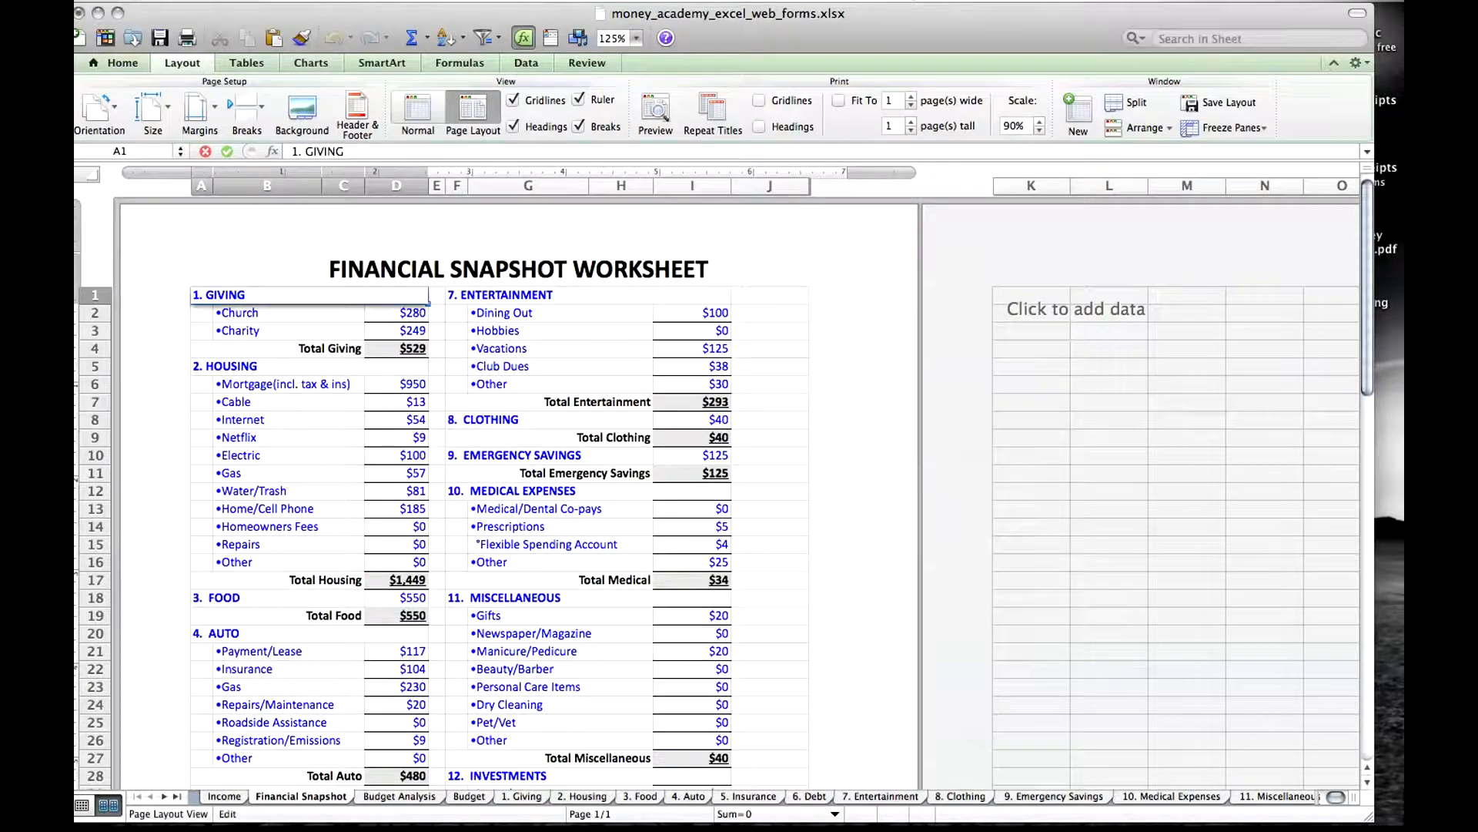
pyautogui.press('BackSpace')
pyautogui.press('BackSpace')
pyautogui.press('BackSpace')
pyautogui.press('BackSpace')
pyautogui.write('DONATIONS')
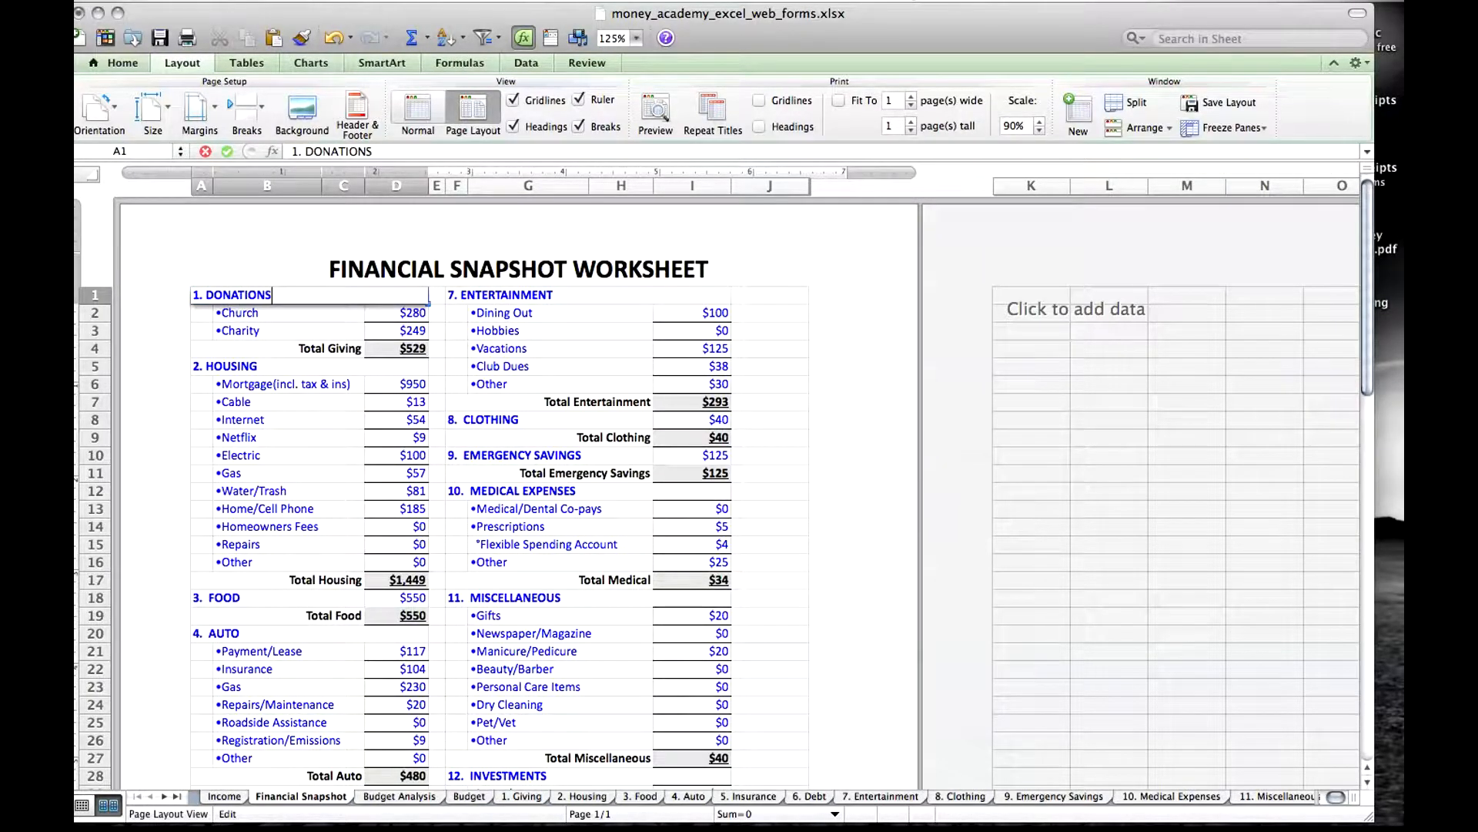
pyautogui.press('Return')
# Replace the Church subcategory label in cell B2 with "Red Cross", keeping its leading bullet.
pyautogui.doubleClick(269, 314)
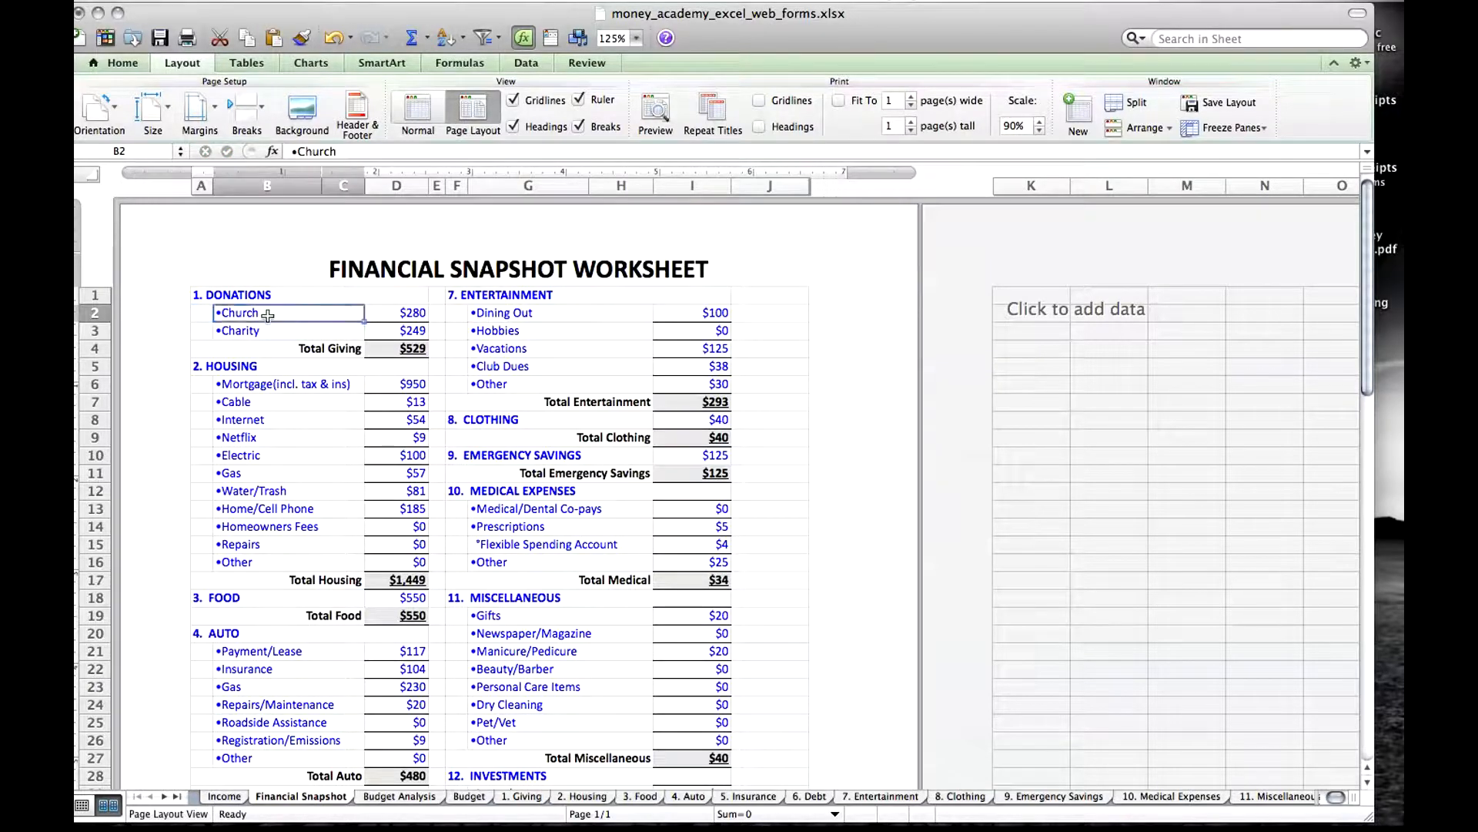
pyautogui.press('BackSpace')
pyautogui.press('BackSpace')
pyautogui.press('BackSpace')
pyautogui.press('BackSpace')
pyautogui.press('BackSpace')
pyautogui.press('BackSpace')
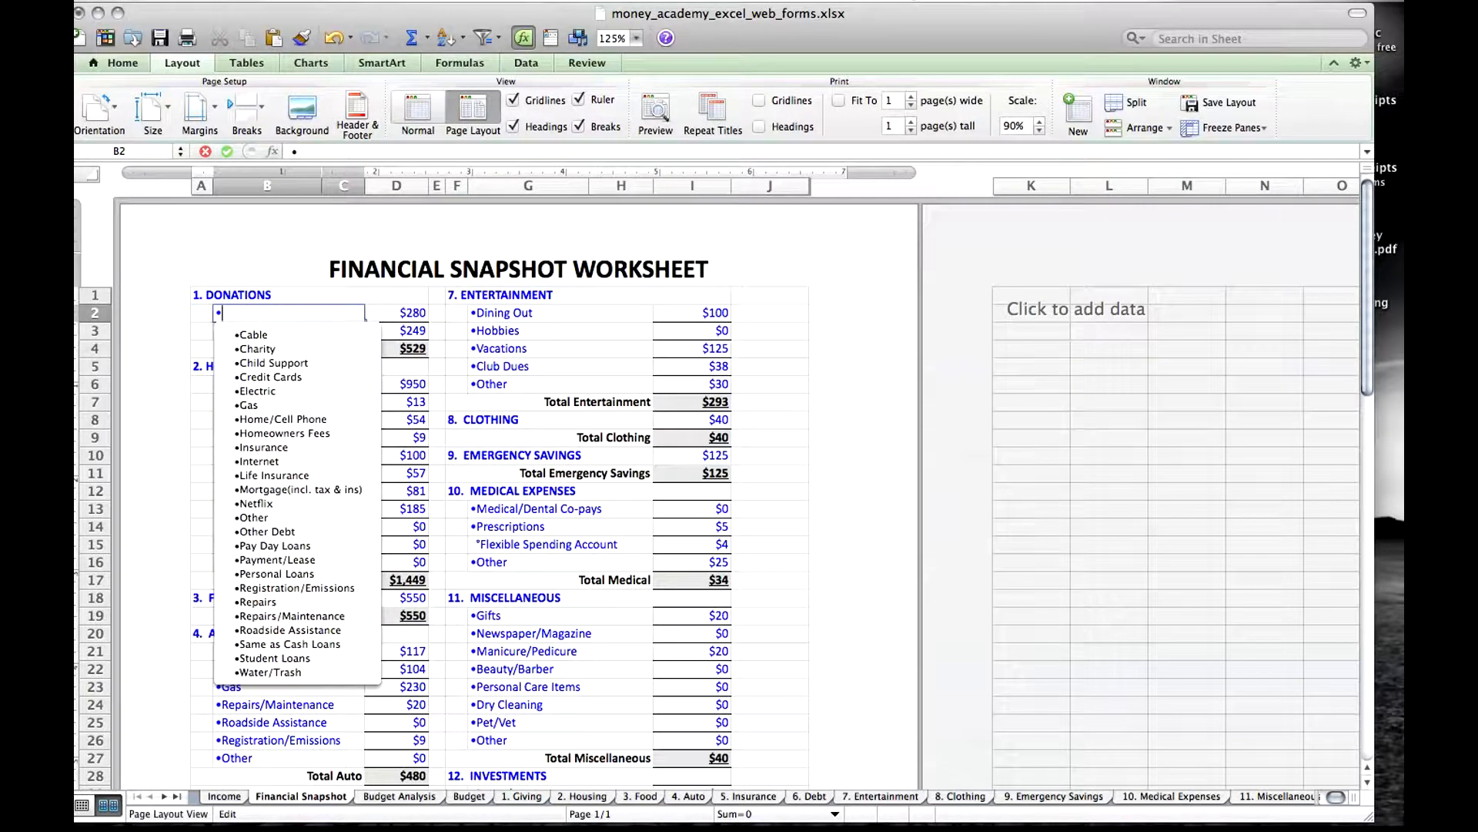
pyautogui.write('Red Cross')
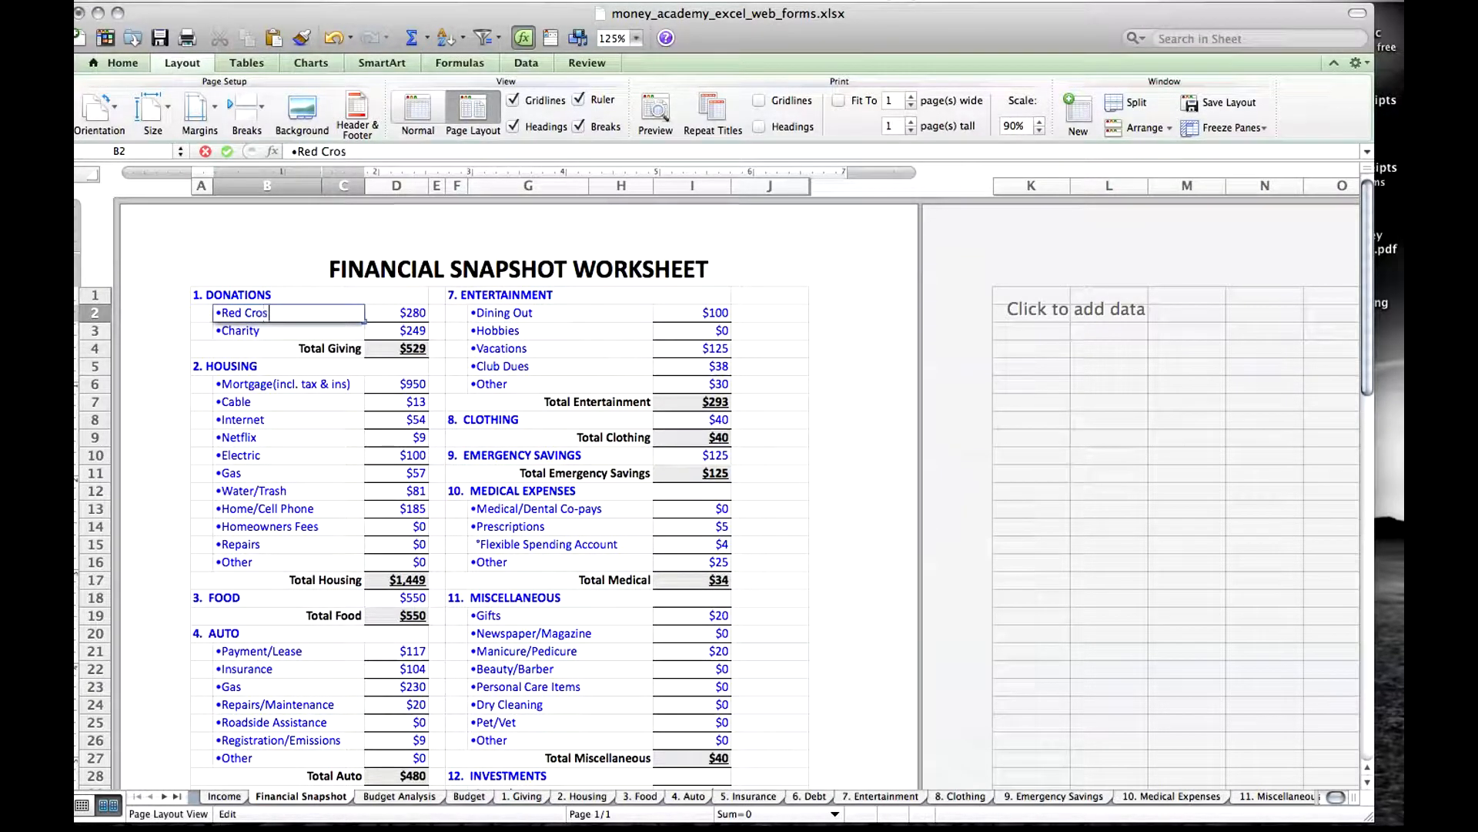
pyautogui.press('Return')
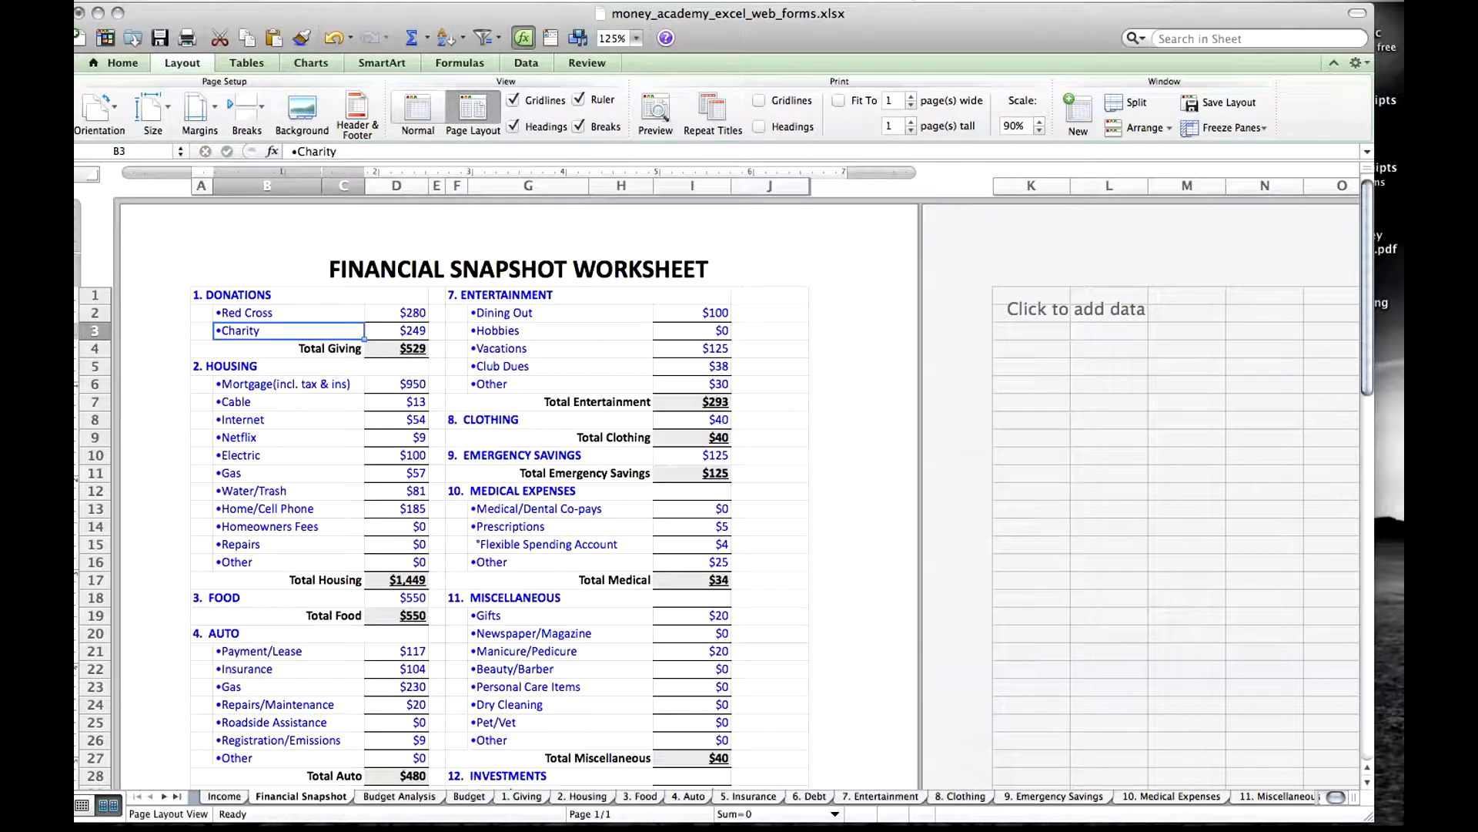
# Check how the renamed category and subcategory carry over to the Budget Analysis, Budget and 1. Giving sheets.
pyautogui.click(255, 297)
pyautogui.click(251, 316)
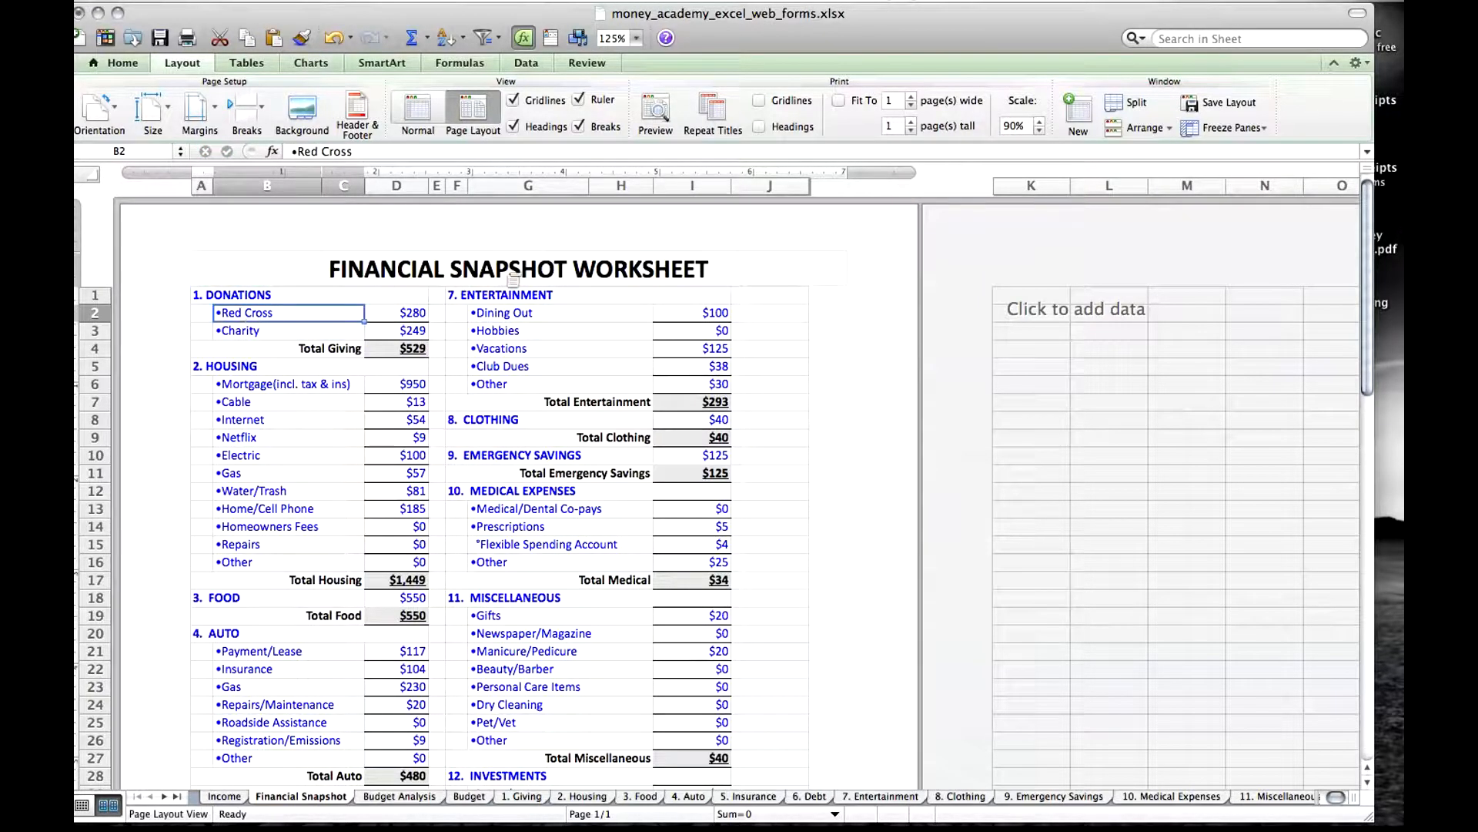
pyautogui.click(400, 796)
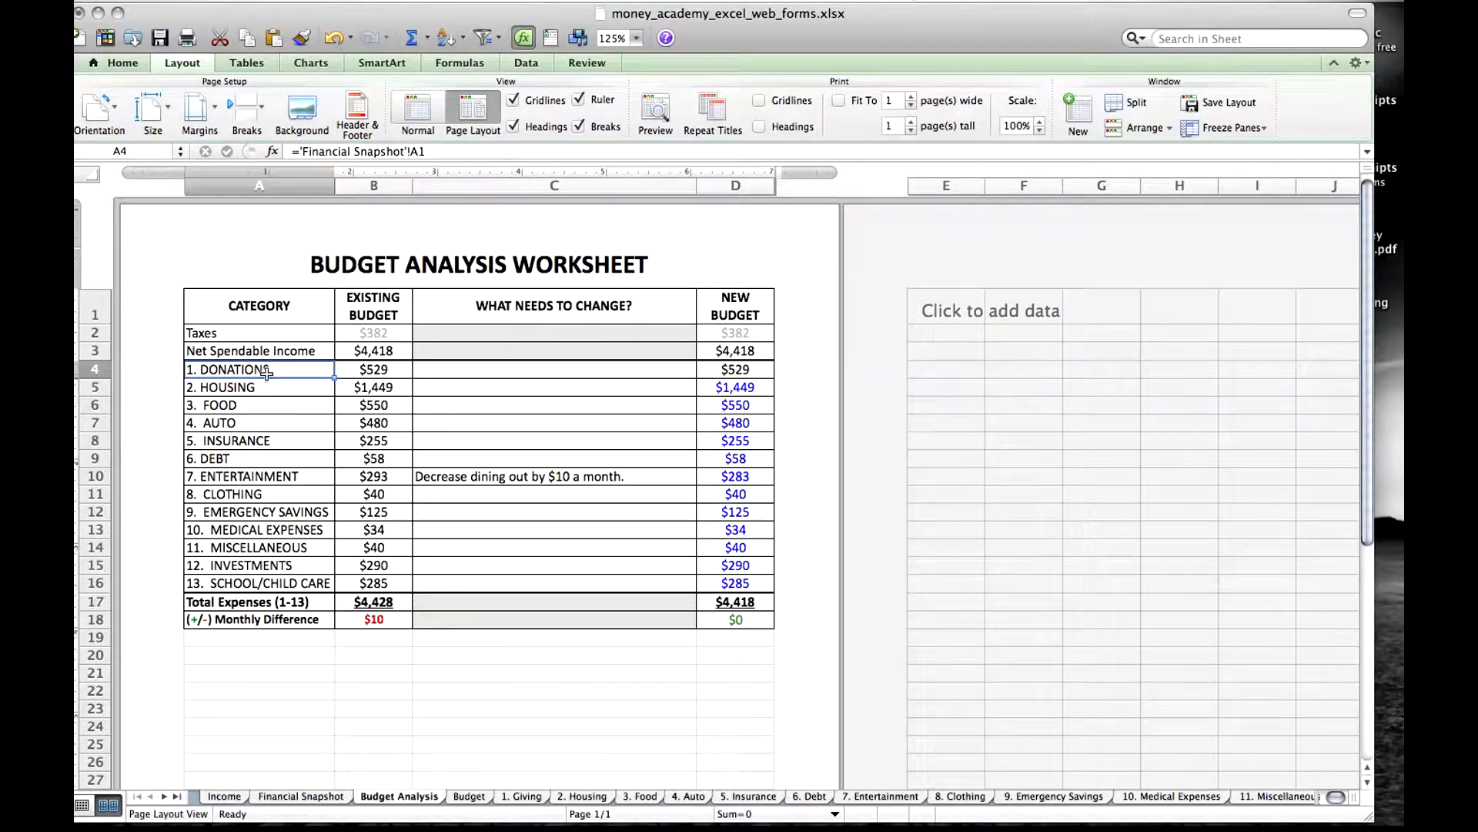
pyautogui.click(473, 798)
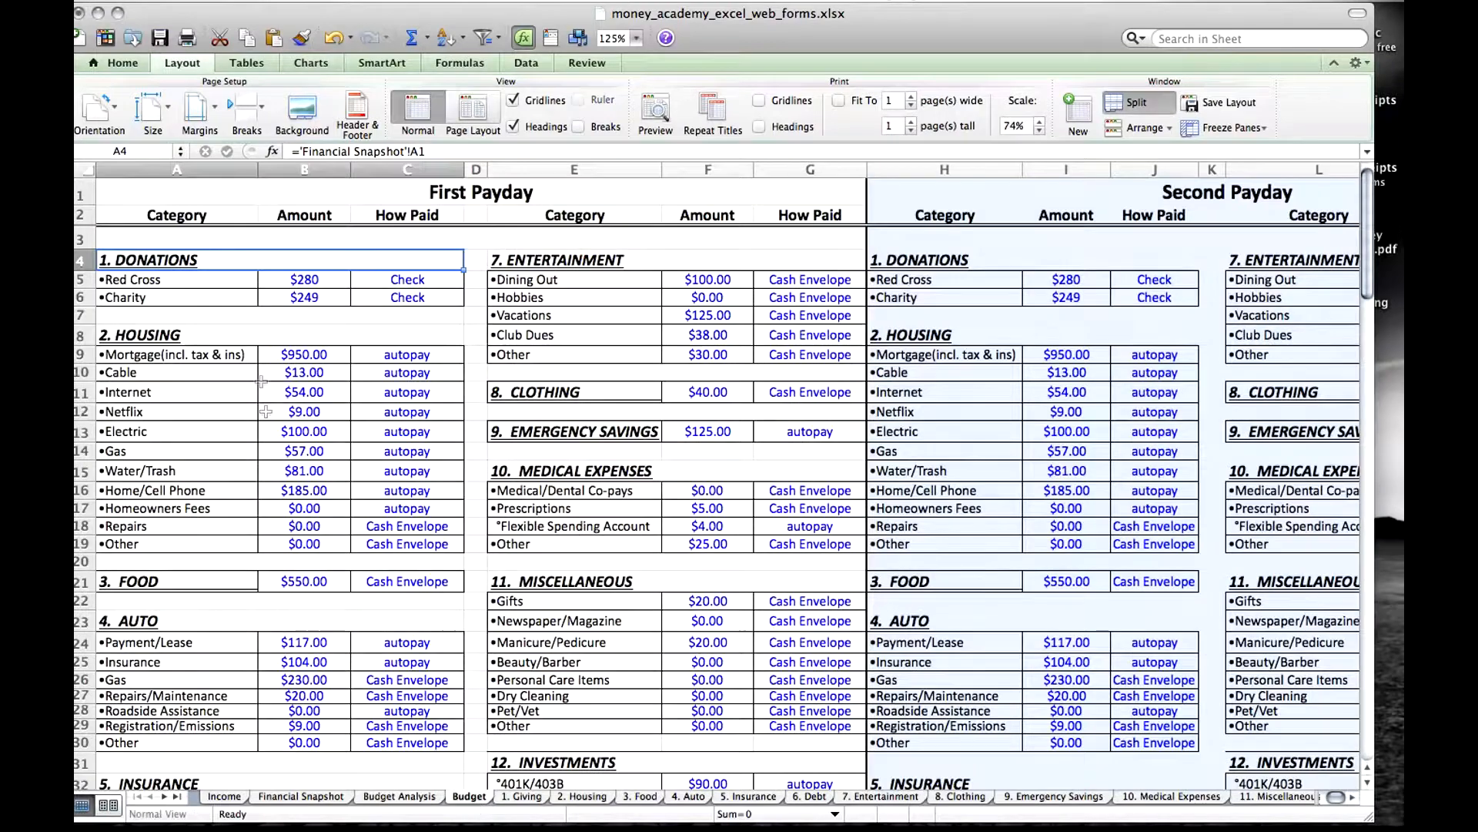
pyautogui.click(182, 282)
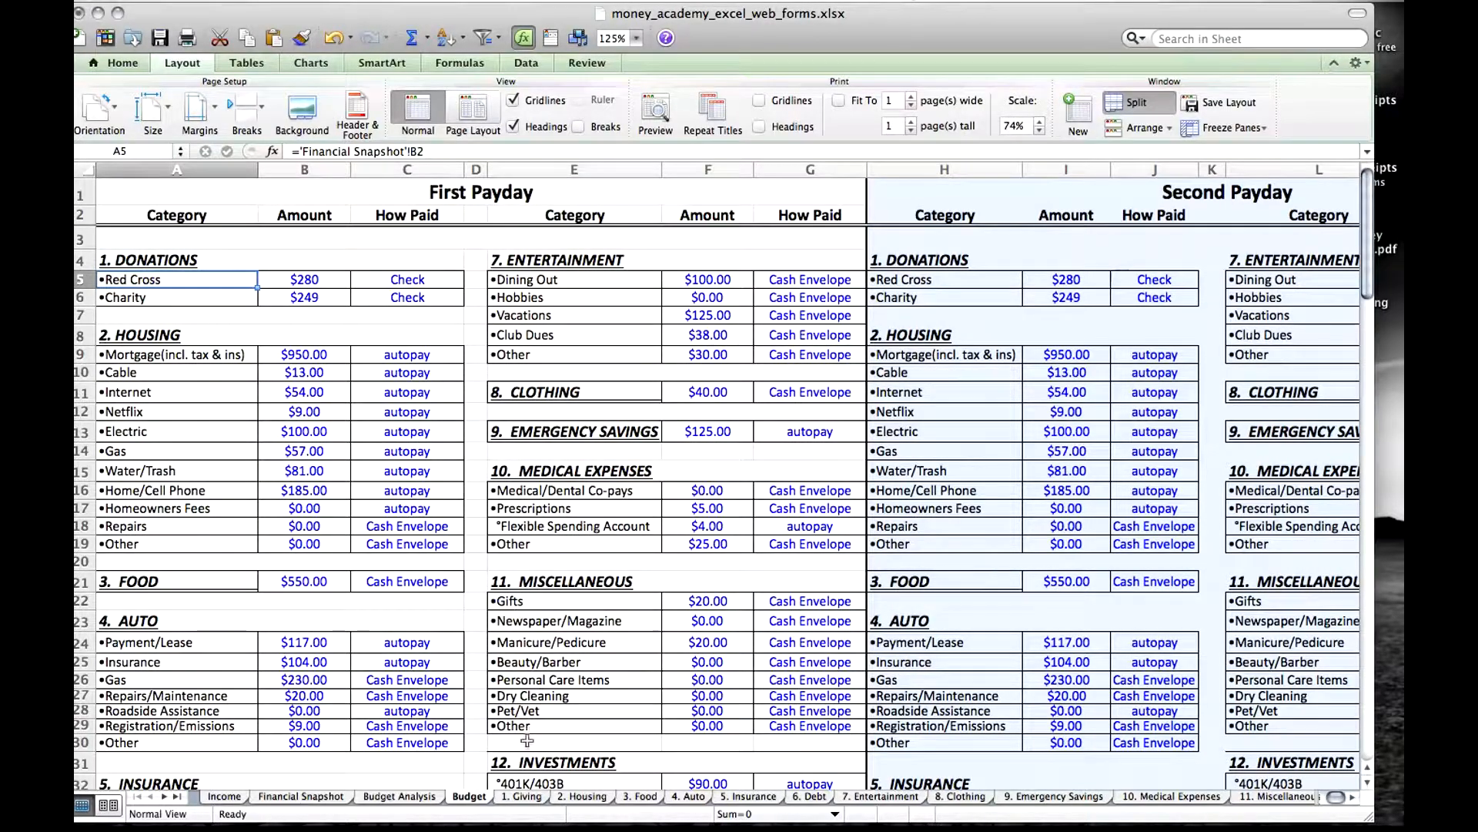
pyautogui.click(526, 796)
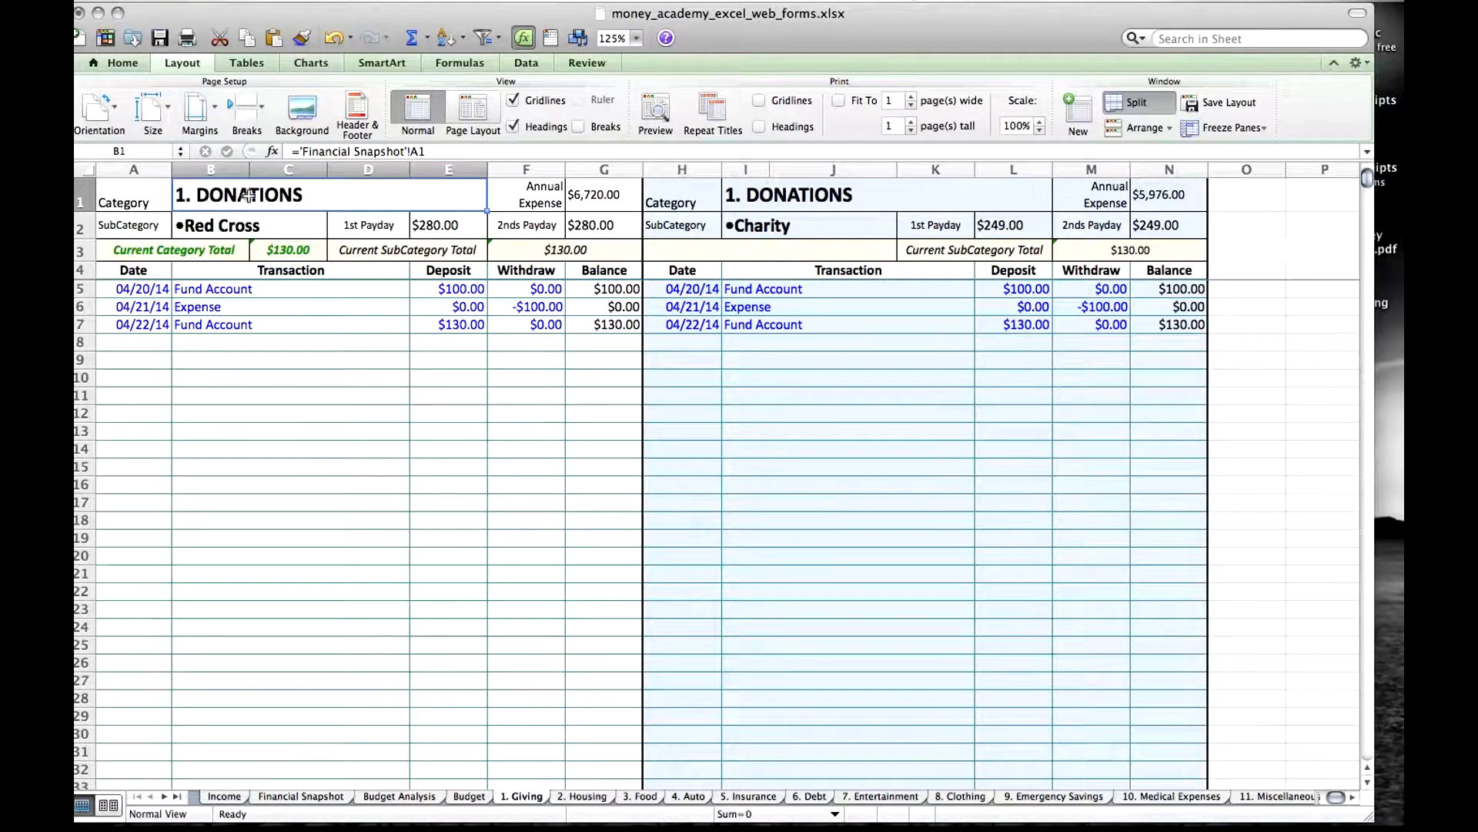
pyautogui.click(241, 228)
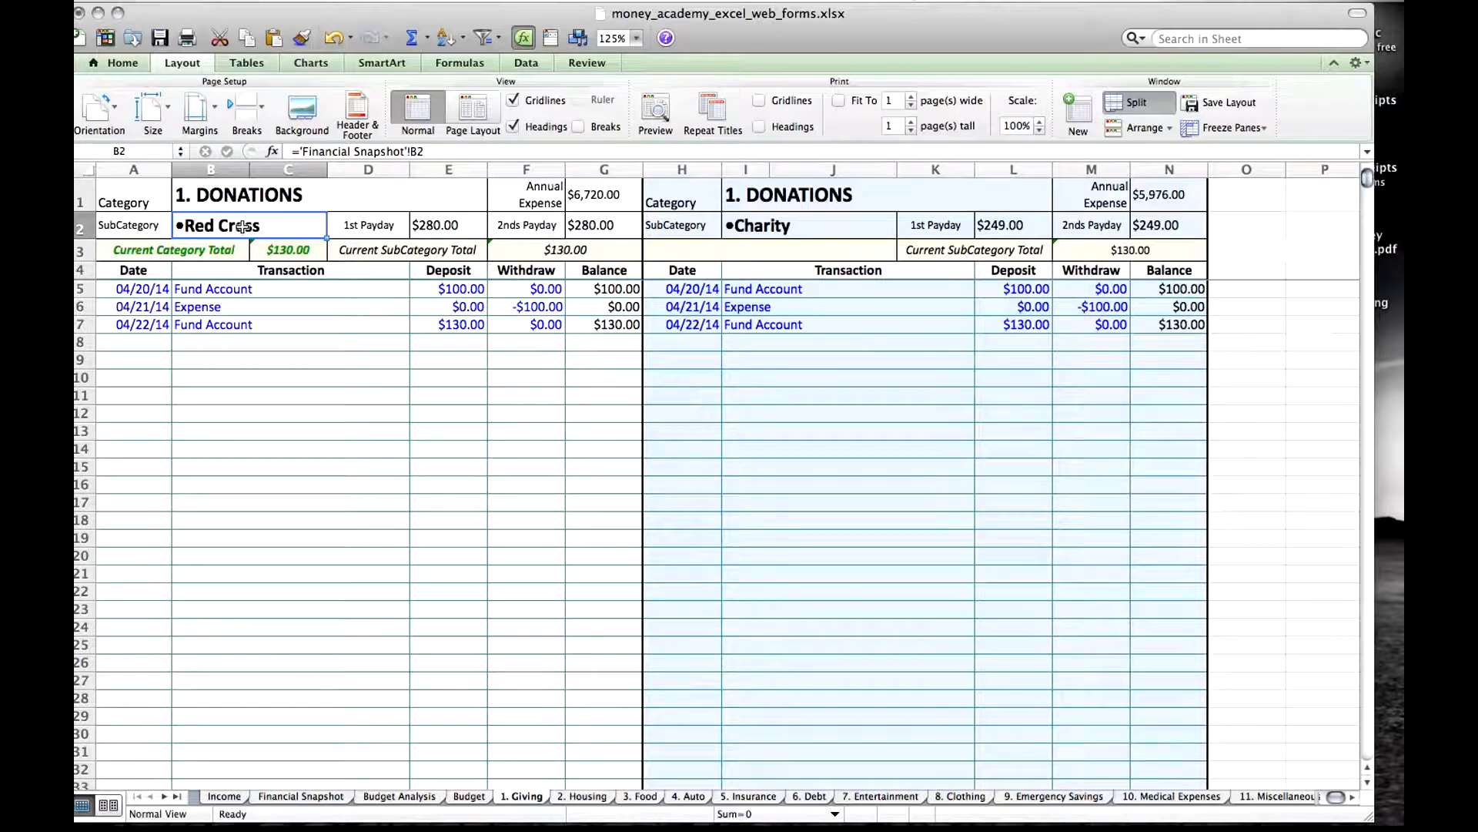
# Rename the 1. Giving sheet as "1. Donations".
pyautogui.rightClick(525, 801)
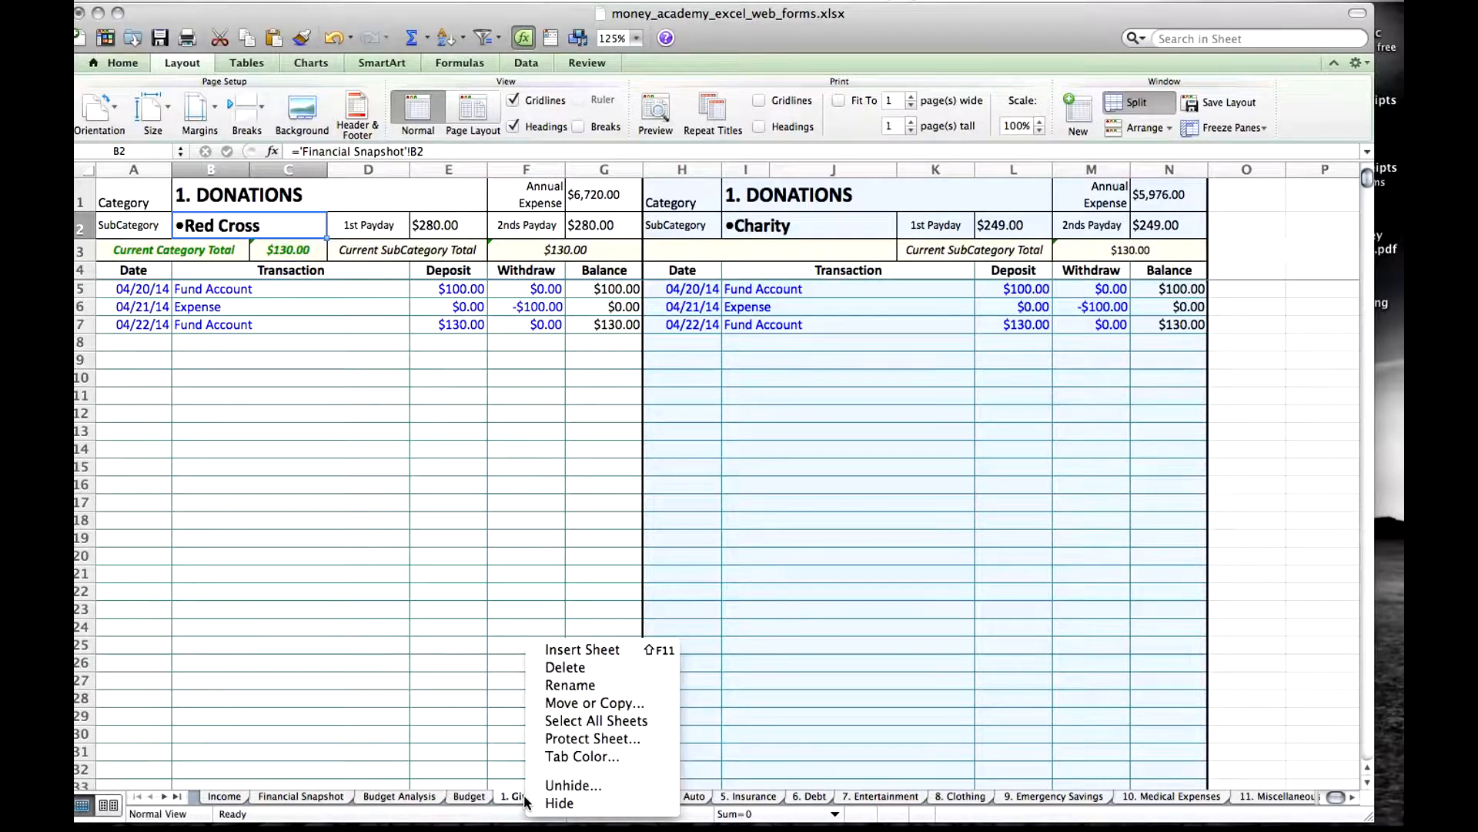
pyautogui.click(570, 685)
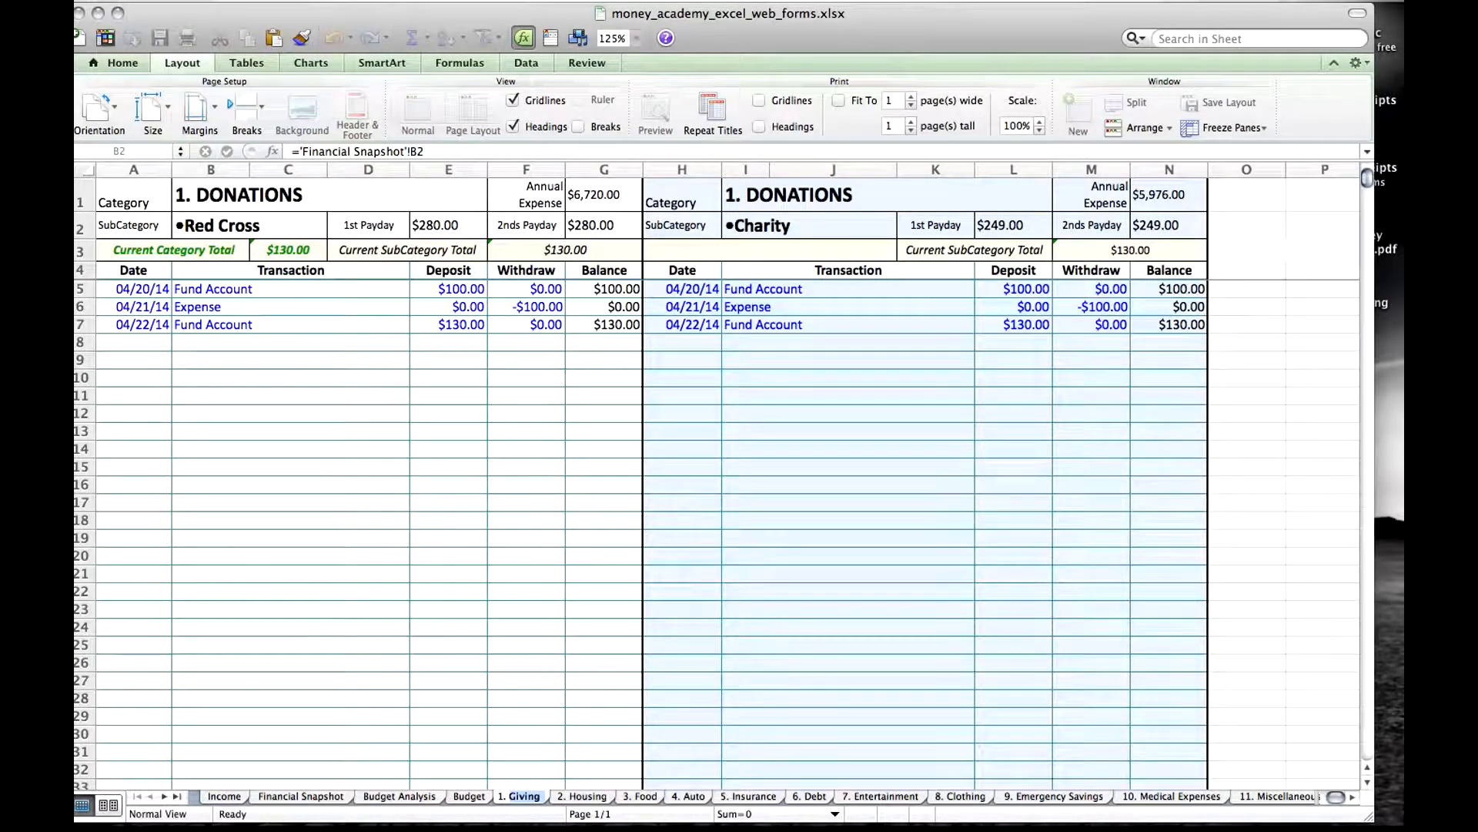
pyautogui.write('Donations')
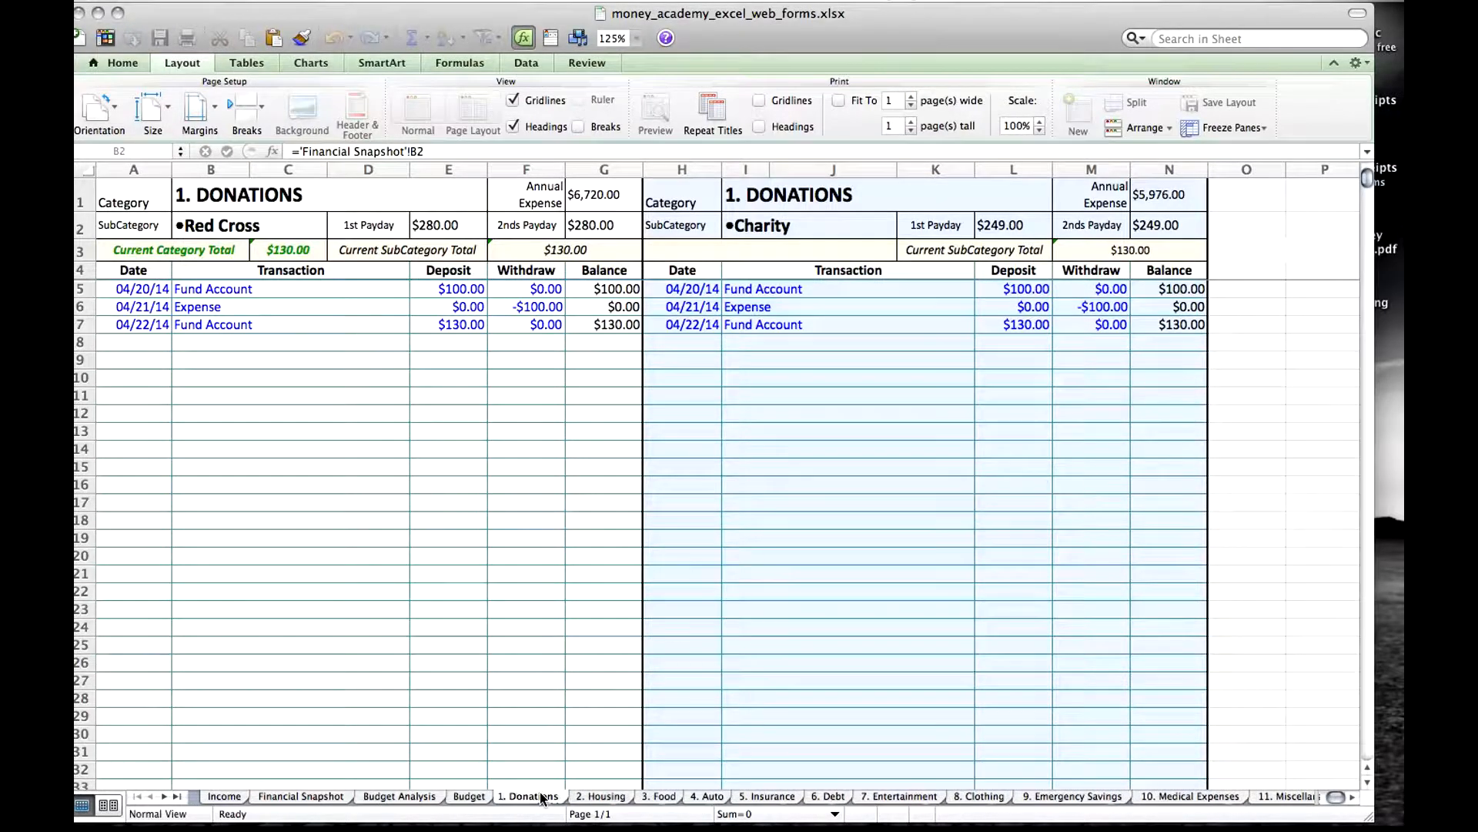
pyautogui.press('Return')
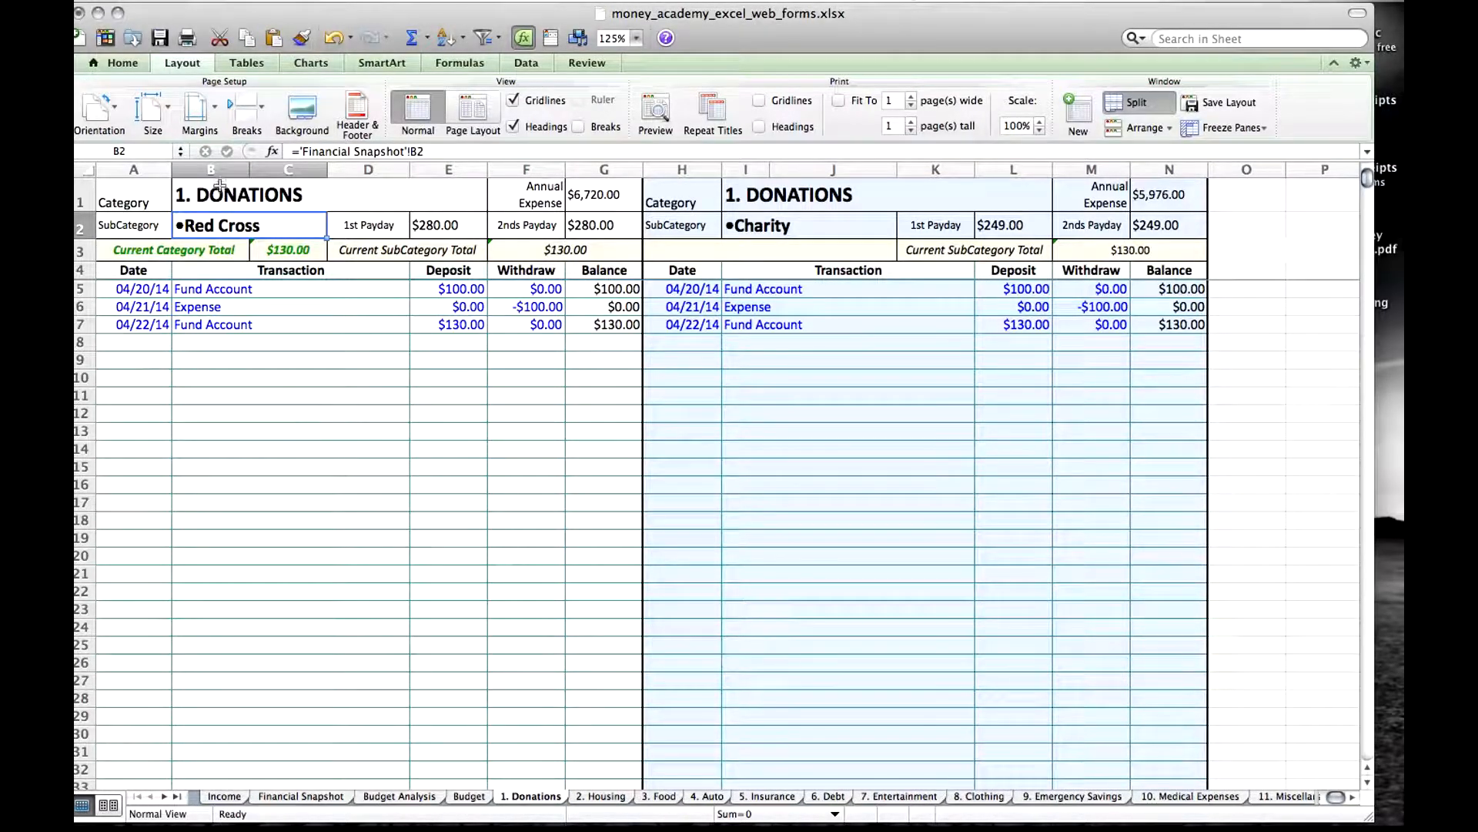
# View the Budget sheet, return to Financial Snapshot, and review the Red Cross amount and the housing amounts from Mortgage to Electric.
pyautogui.click(471, 799)
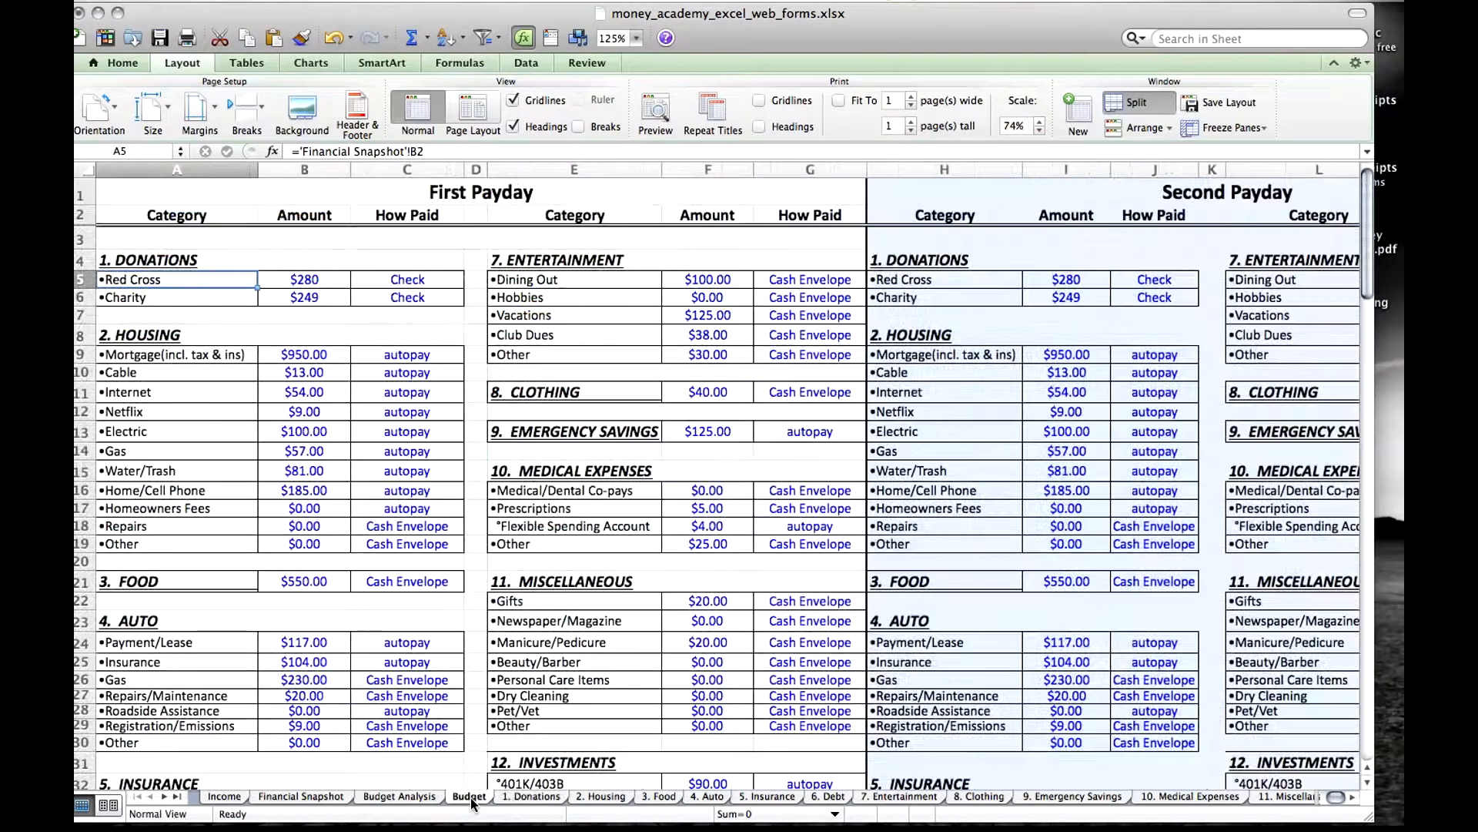
pyautogui.click(308, 800)
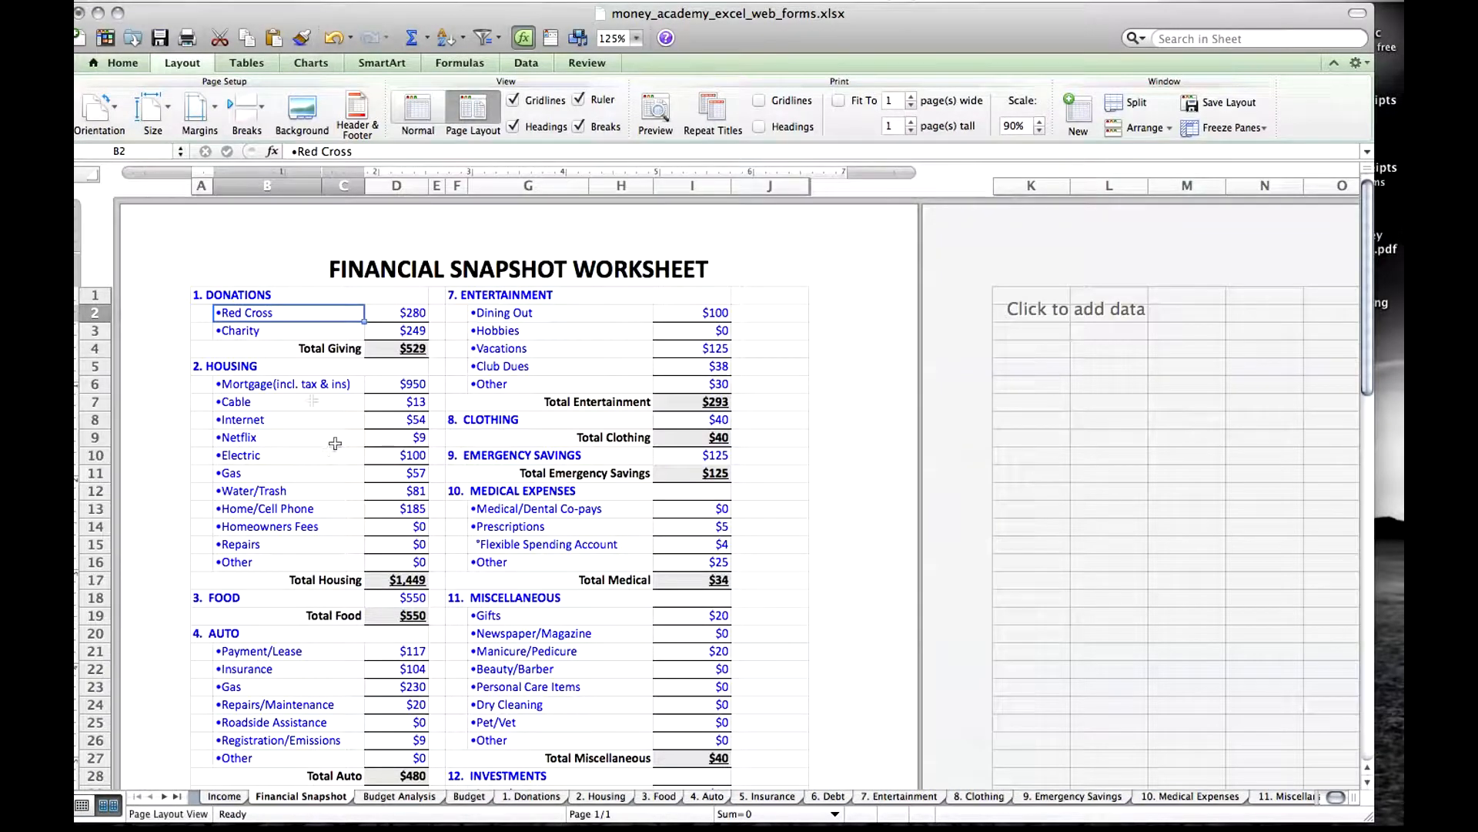
pyautogui.click(418, 317)
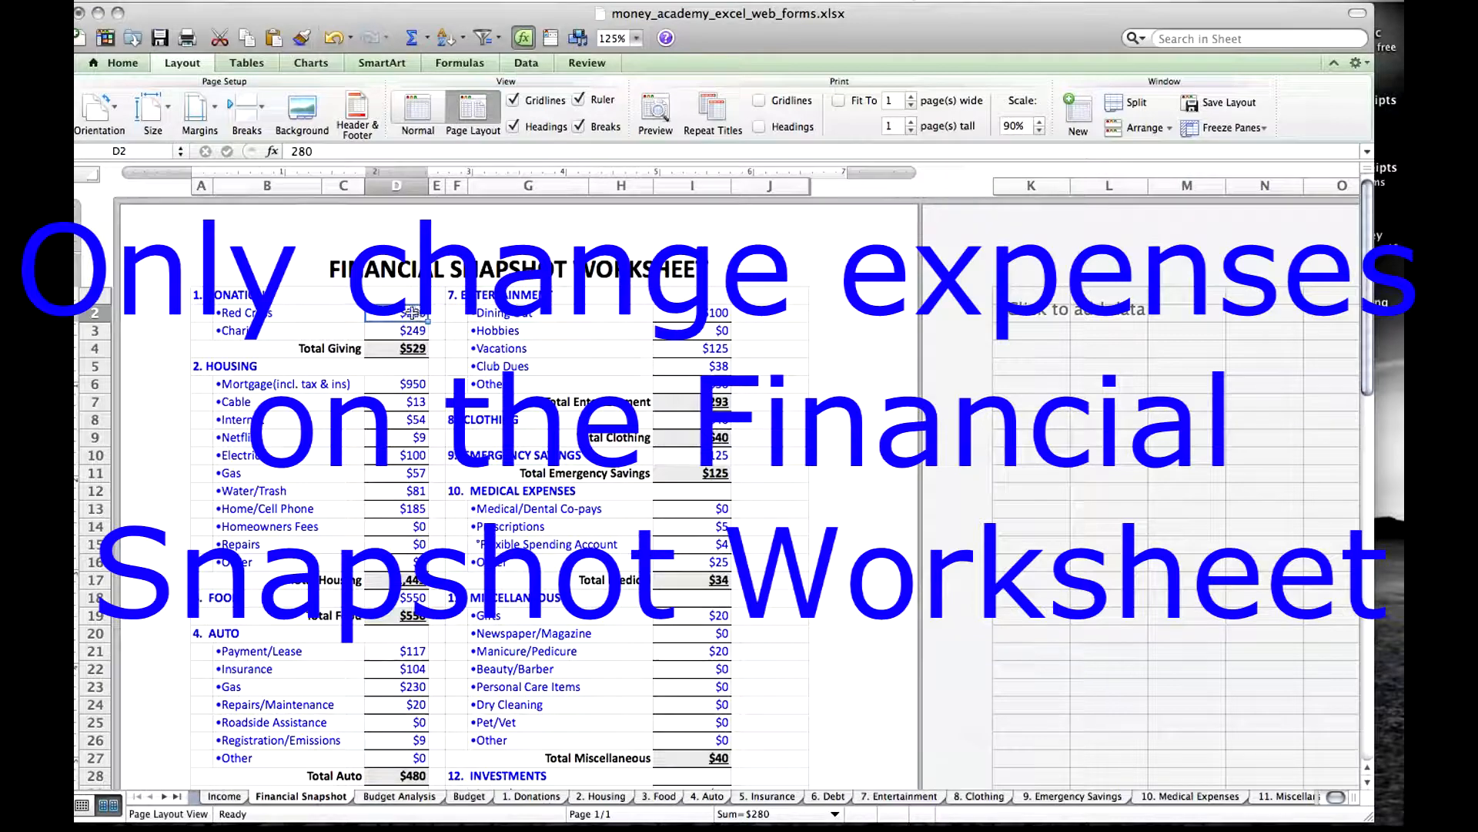
pyautogui.click(414, 381)
pyautogui.click(415, 402)
pyautogui.click(415, 421)
pyautogui.click(416, 439)
pyautogui.click(416, 457)
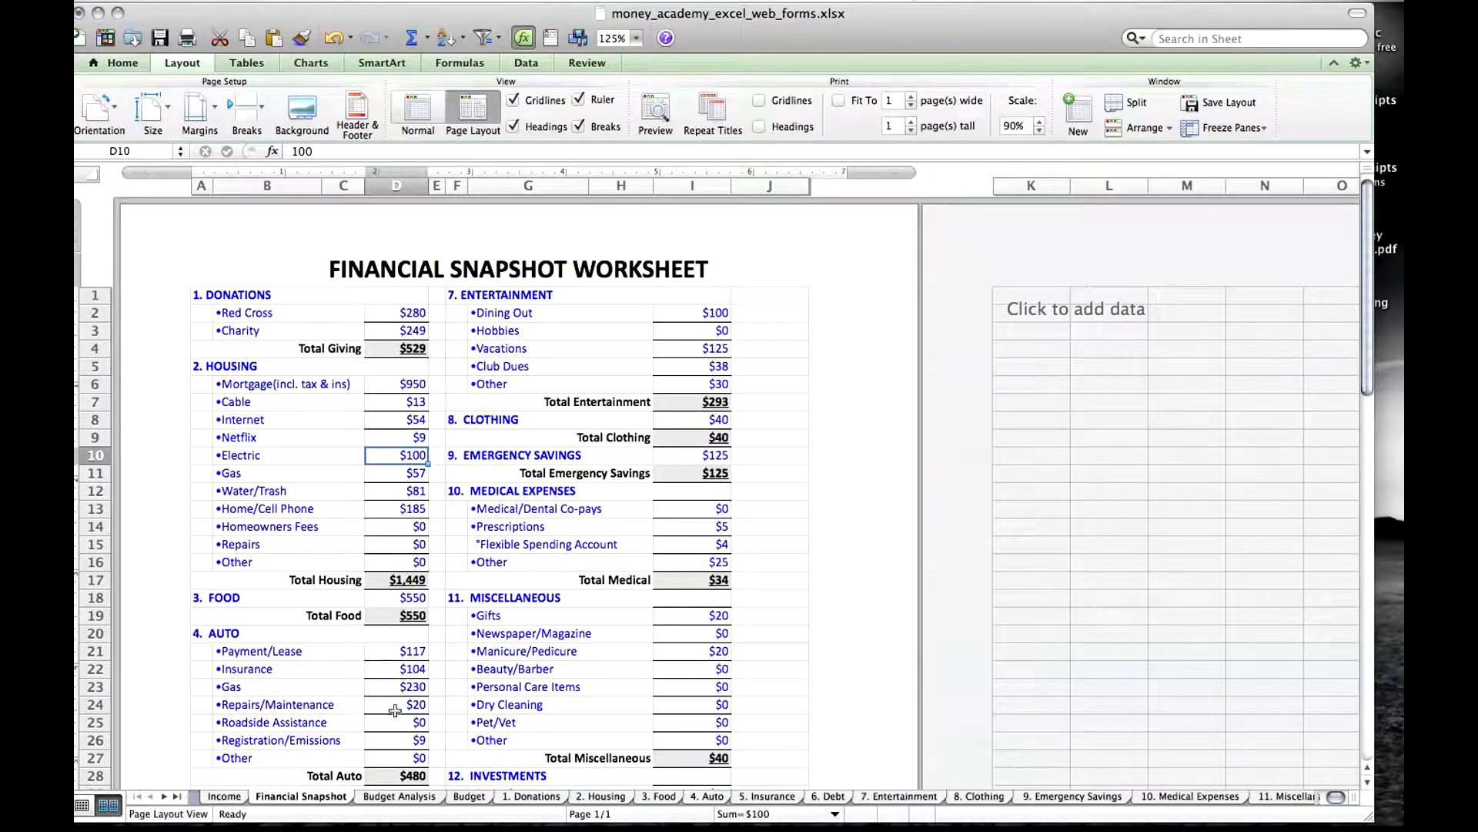
# Inspect the donation amounts' links to Financial Snapshot on the Budget Analysis and Budget sheets, and open the 1. Donations sheet.
pyautogui.click(399, 796)
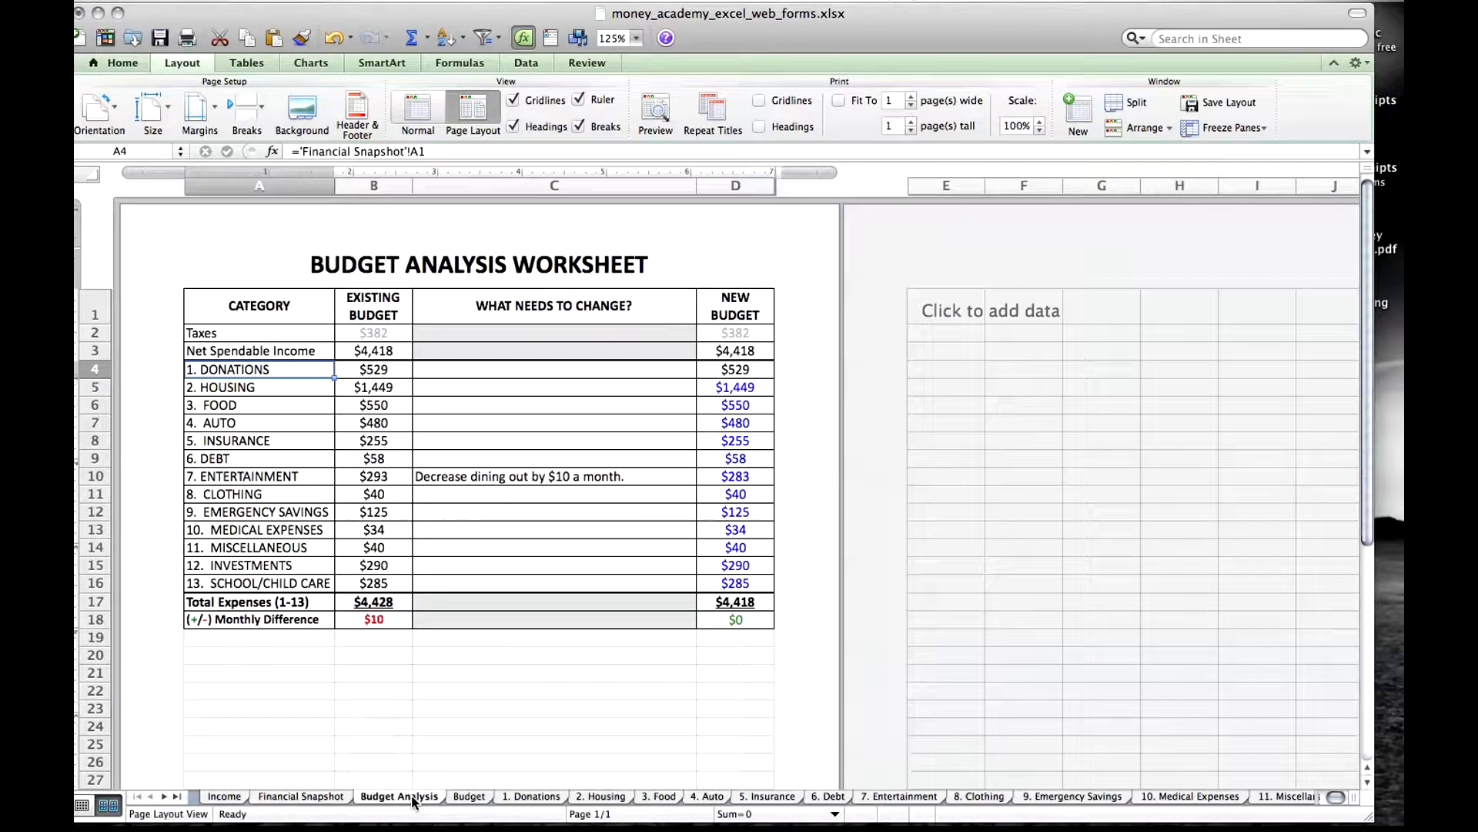
pyautogui.click(371, 374)
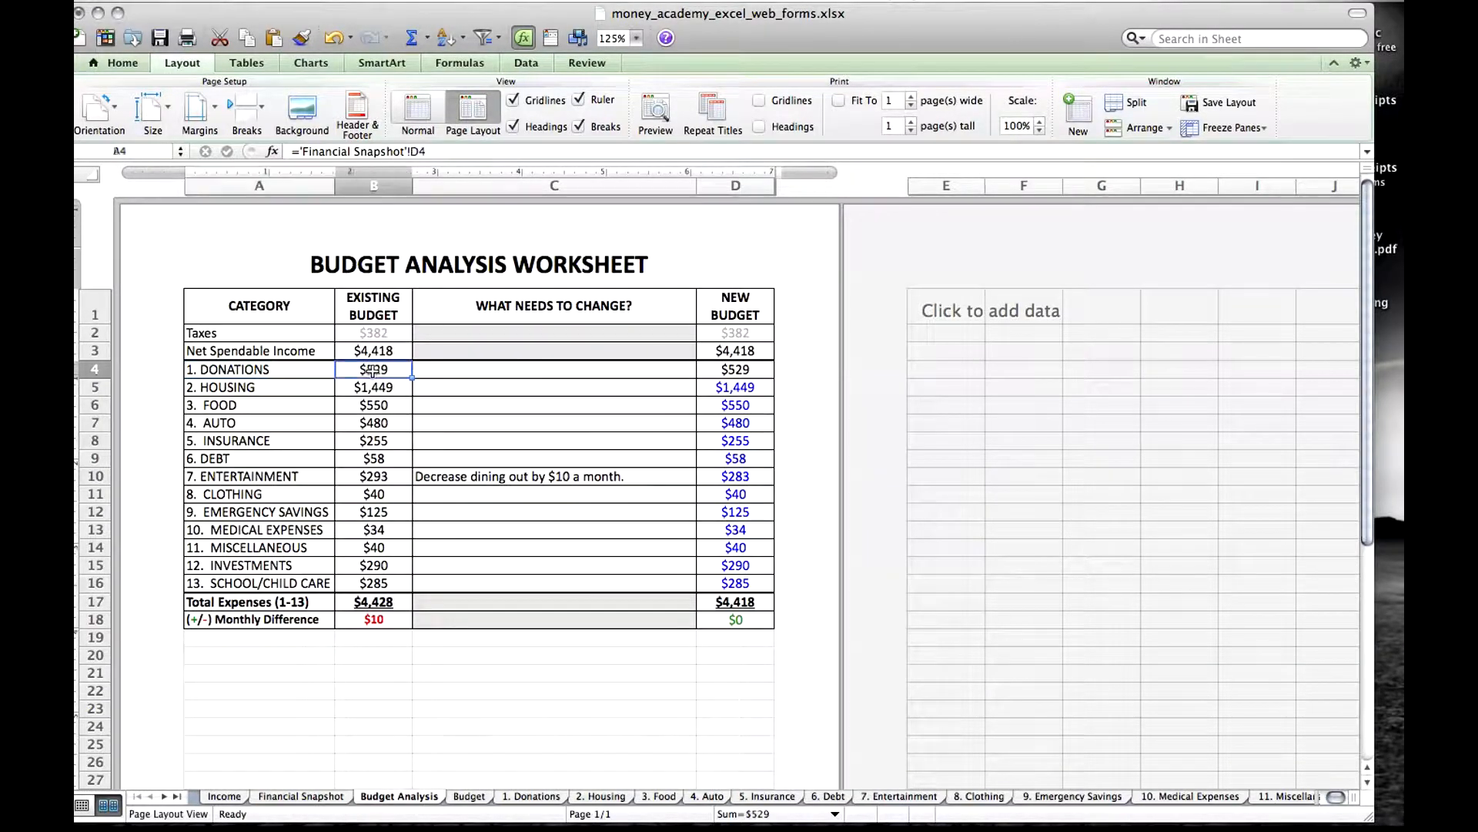
pyautogui.click(471, 799)
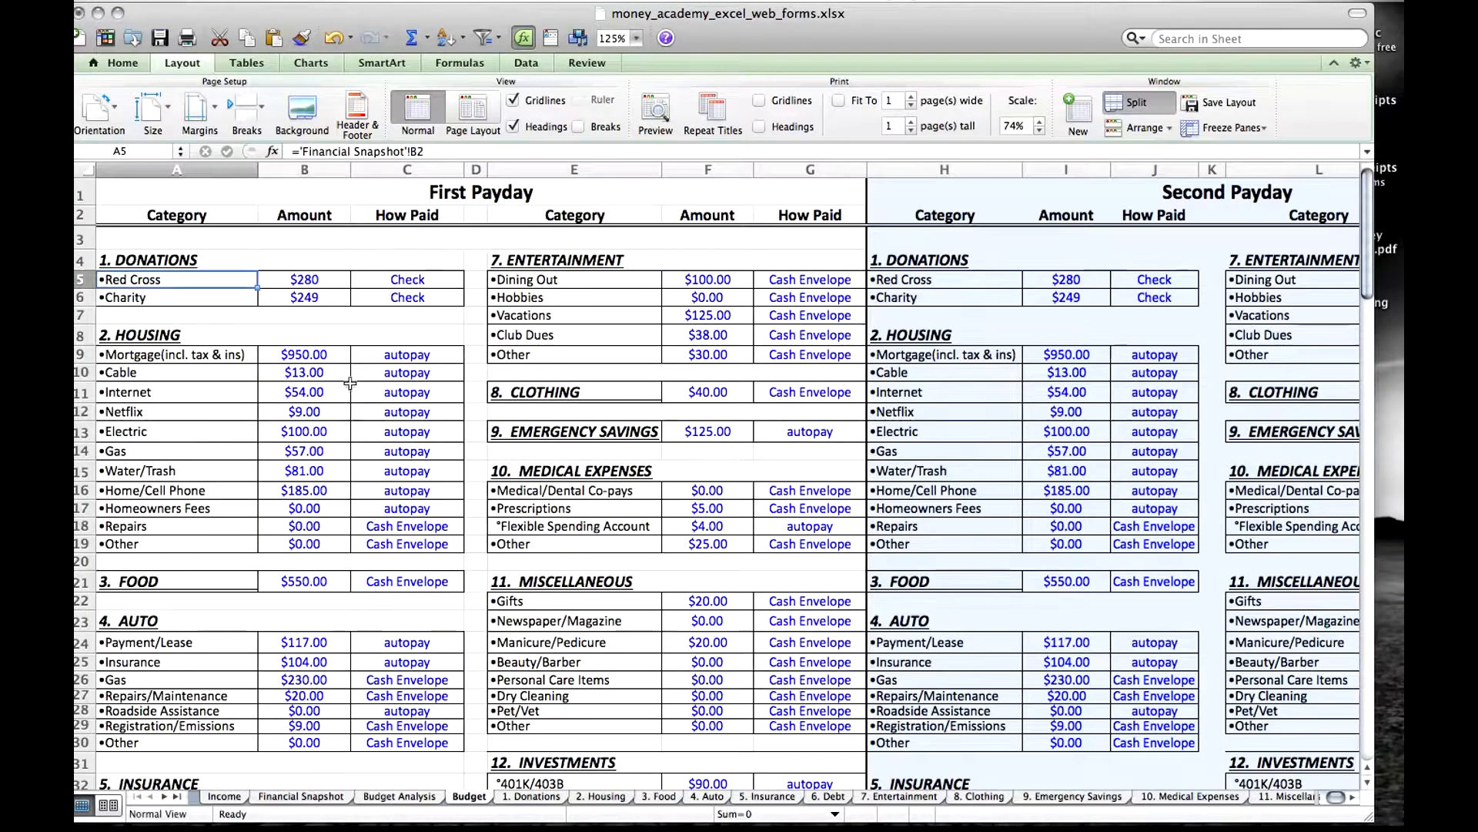
pyautogui.click(308, 281)
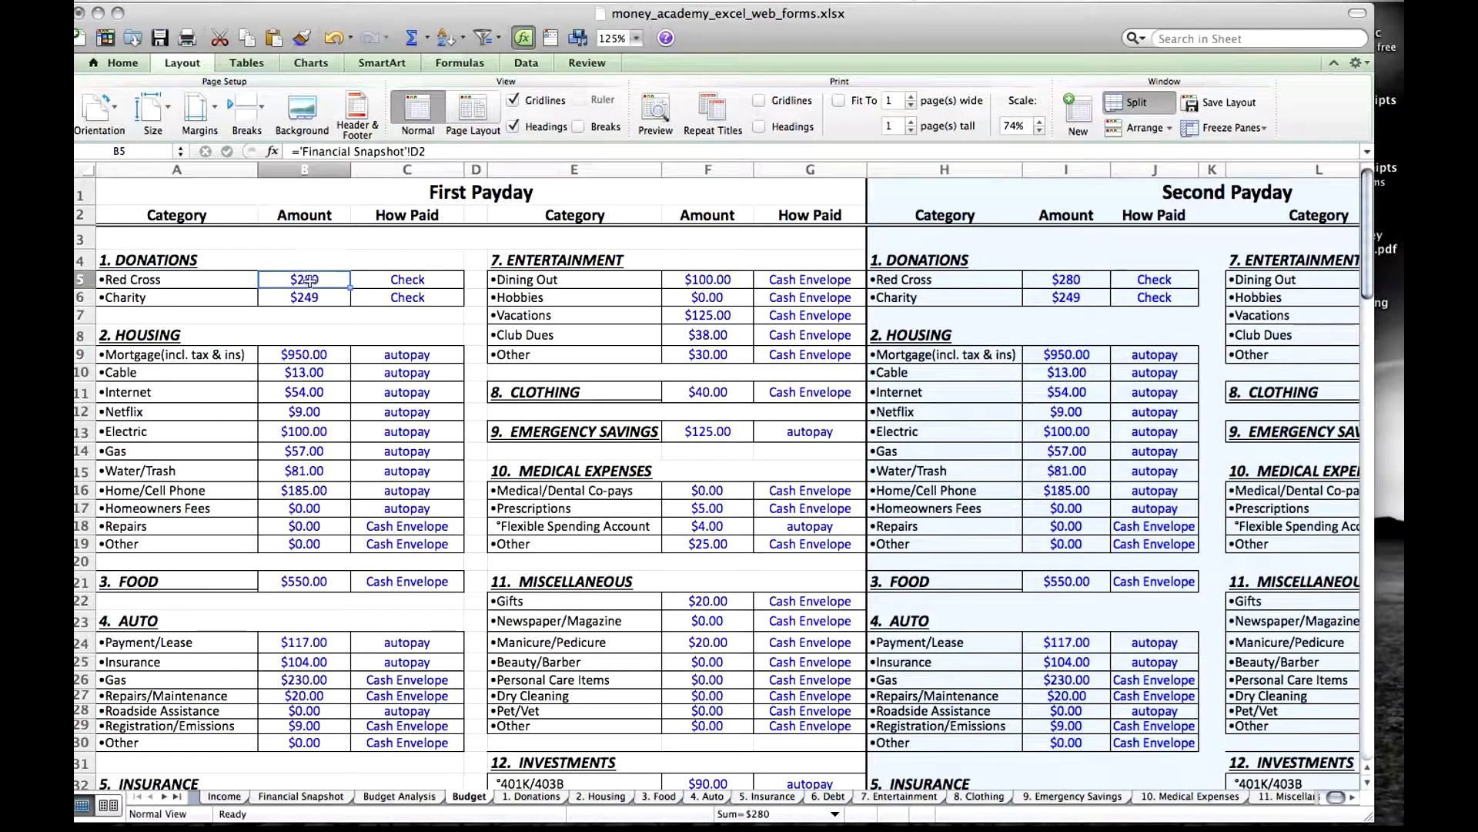
pyautogui.click(548, 798)
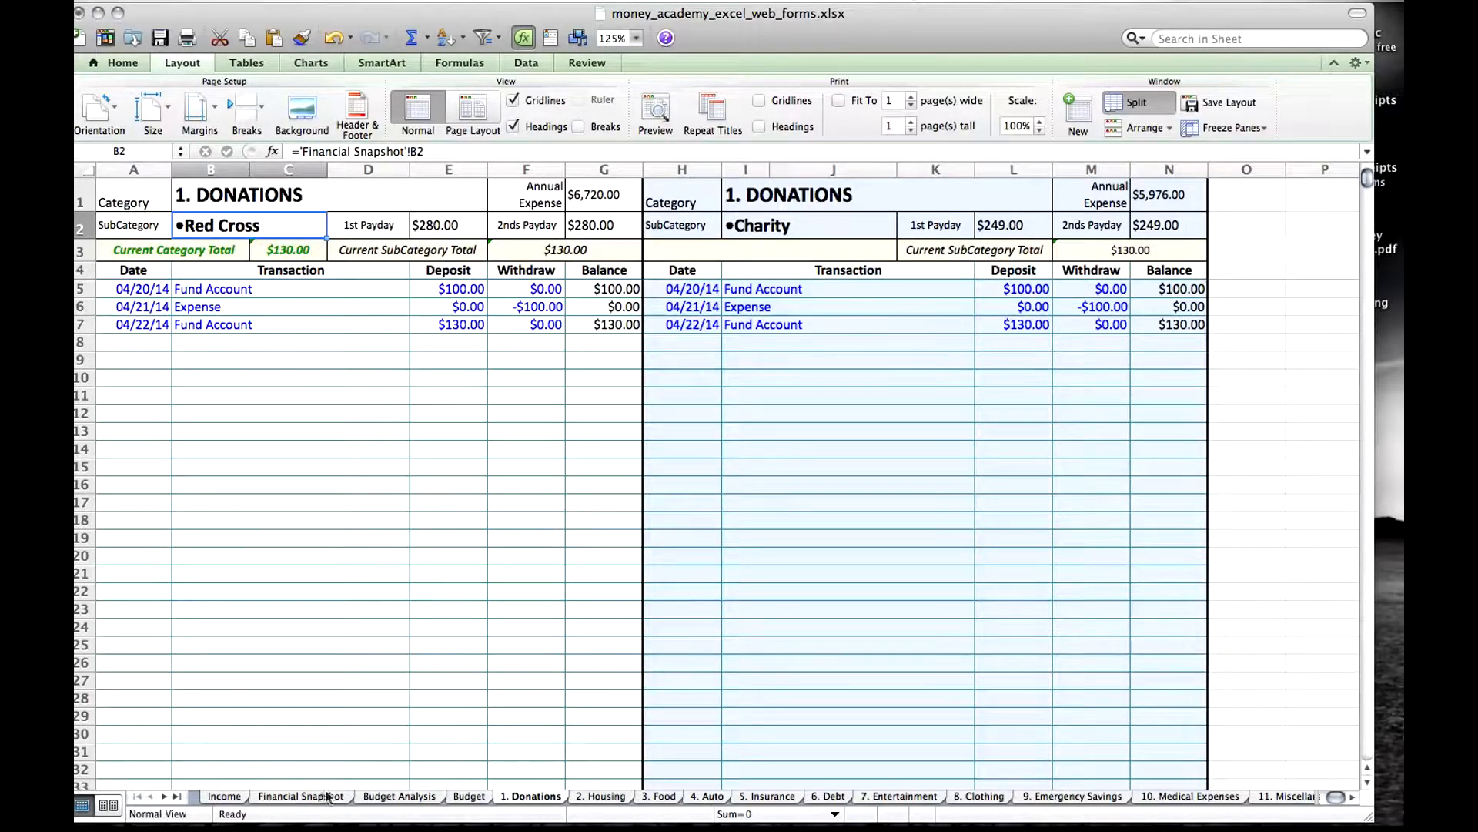
# On Financial Snapshot, set the Auto category's Other amount to 10, check Total Auto, and undo the entry.
pyautogui.click(301, 796)
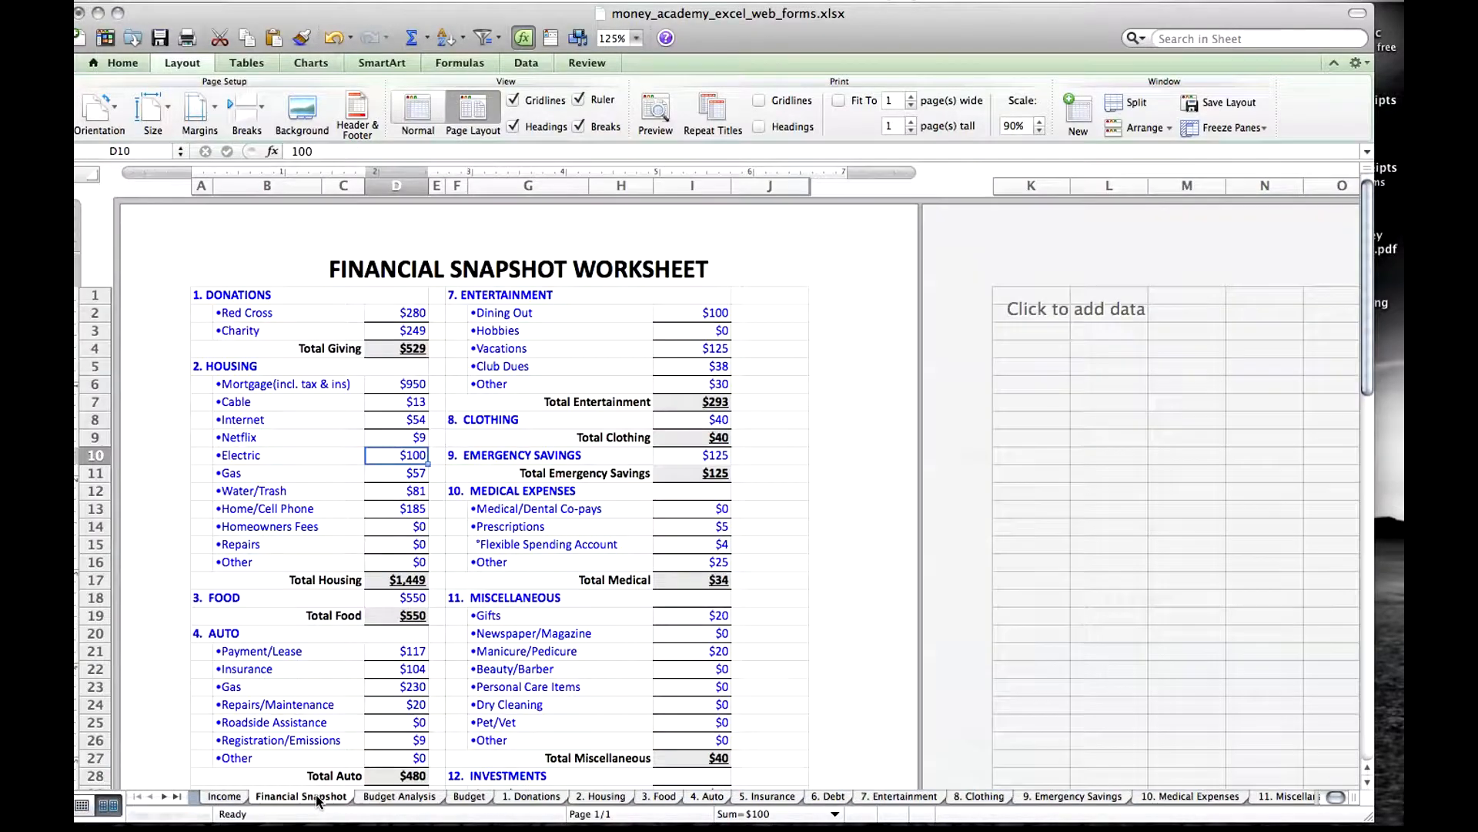
pyautogui.moveTo(1365, 331); pyautogui.dragTo(1371, 410)
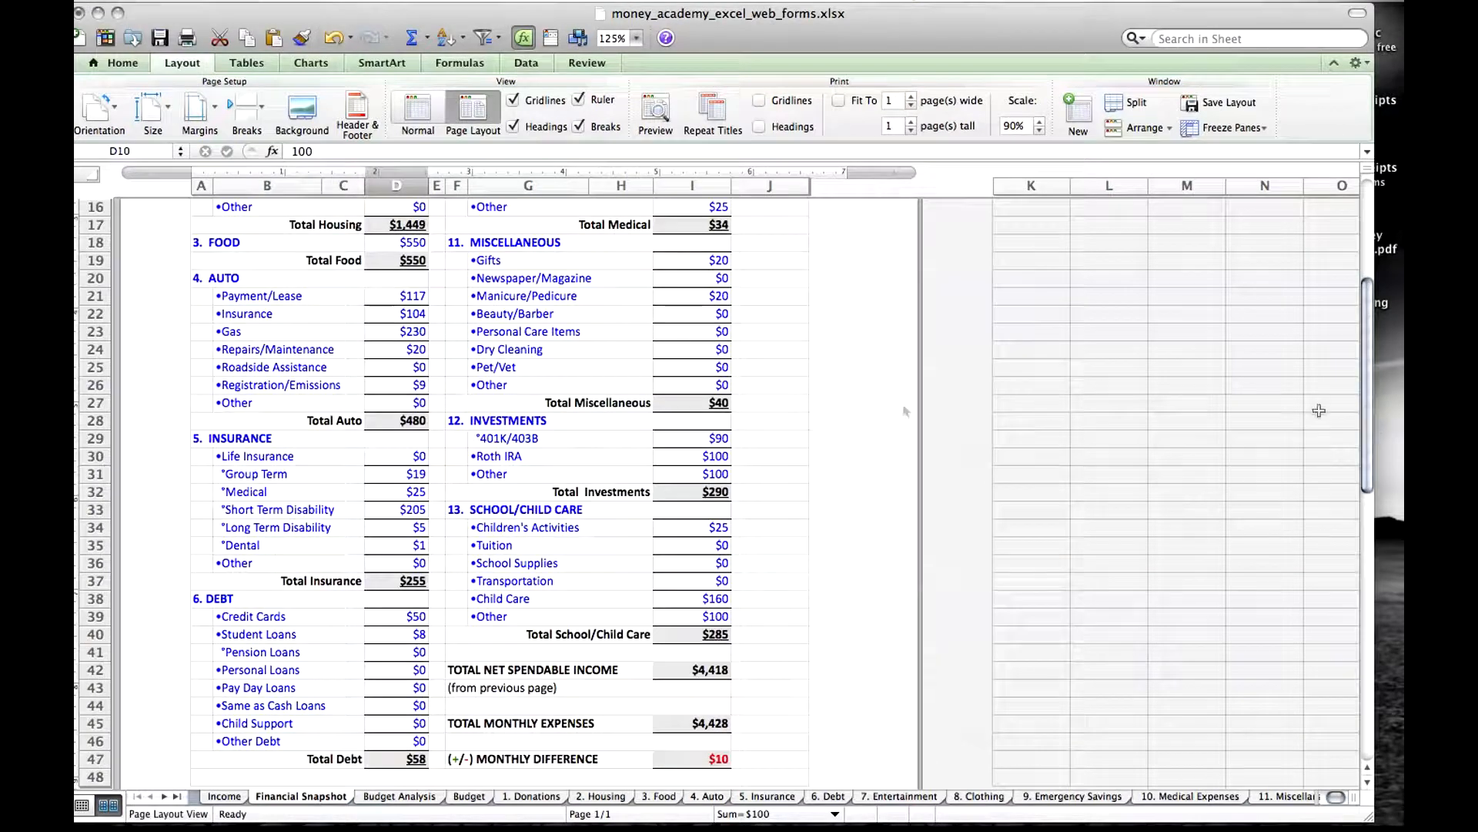
pyautogui.click(422, 403)
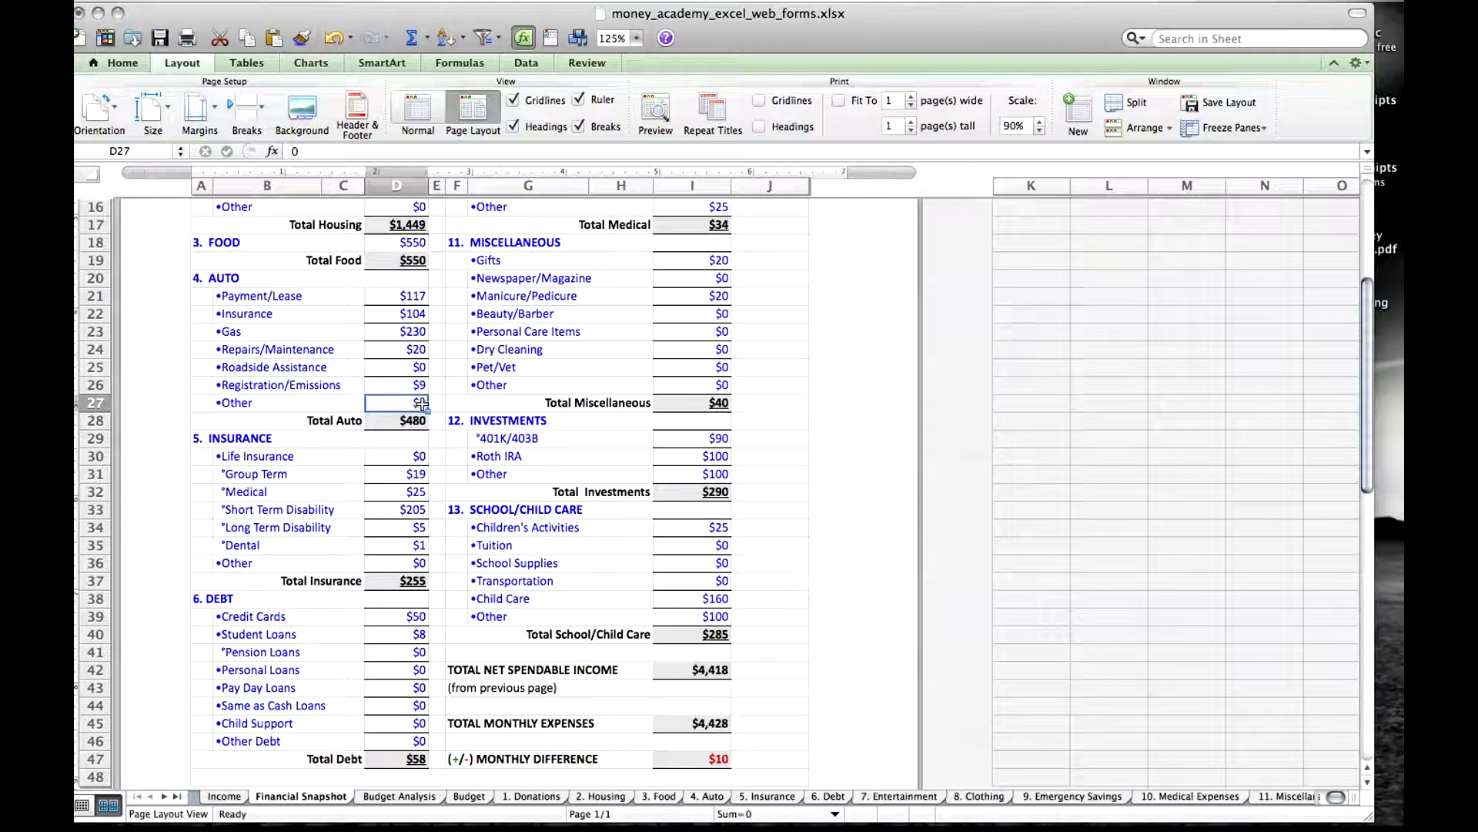
pyautogui.write('10')
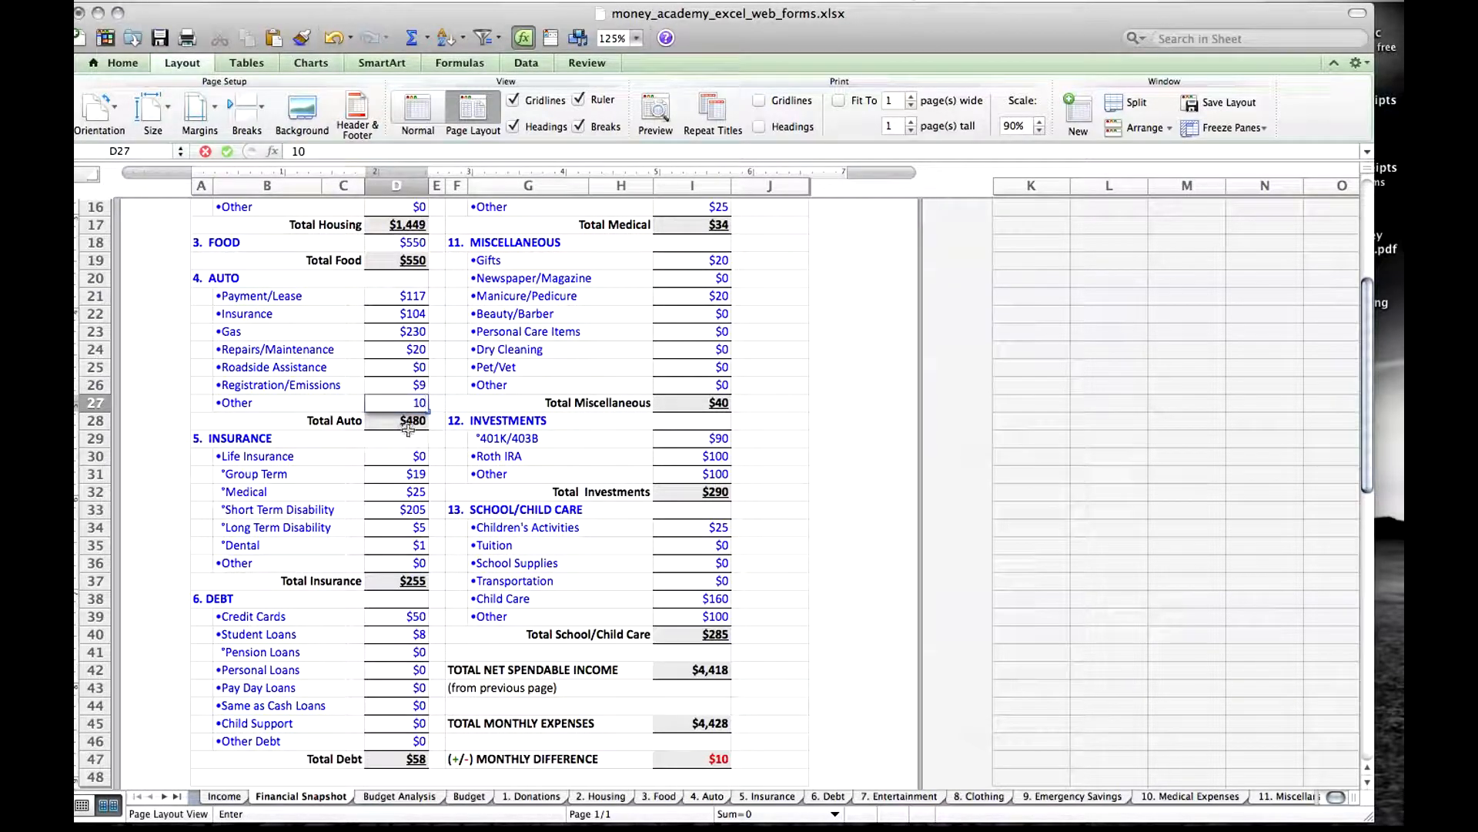
pyautogui.click(418, 422)
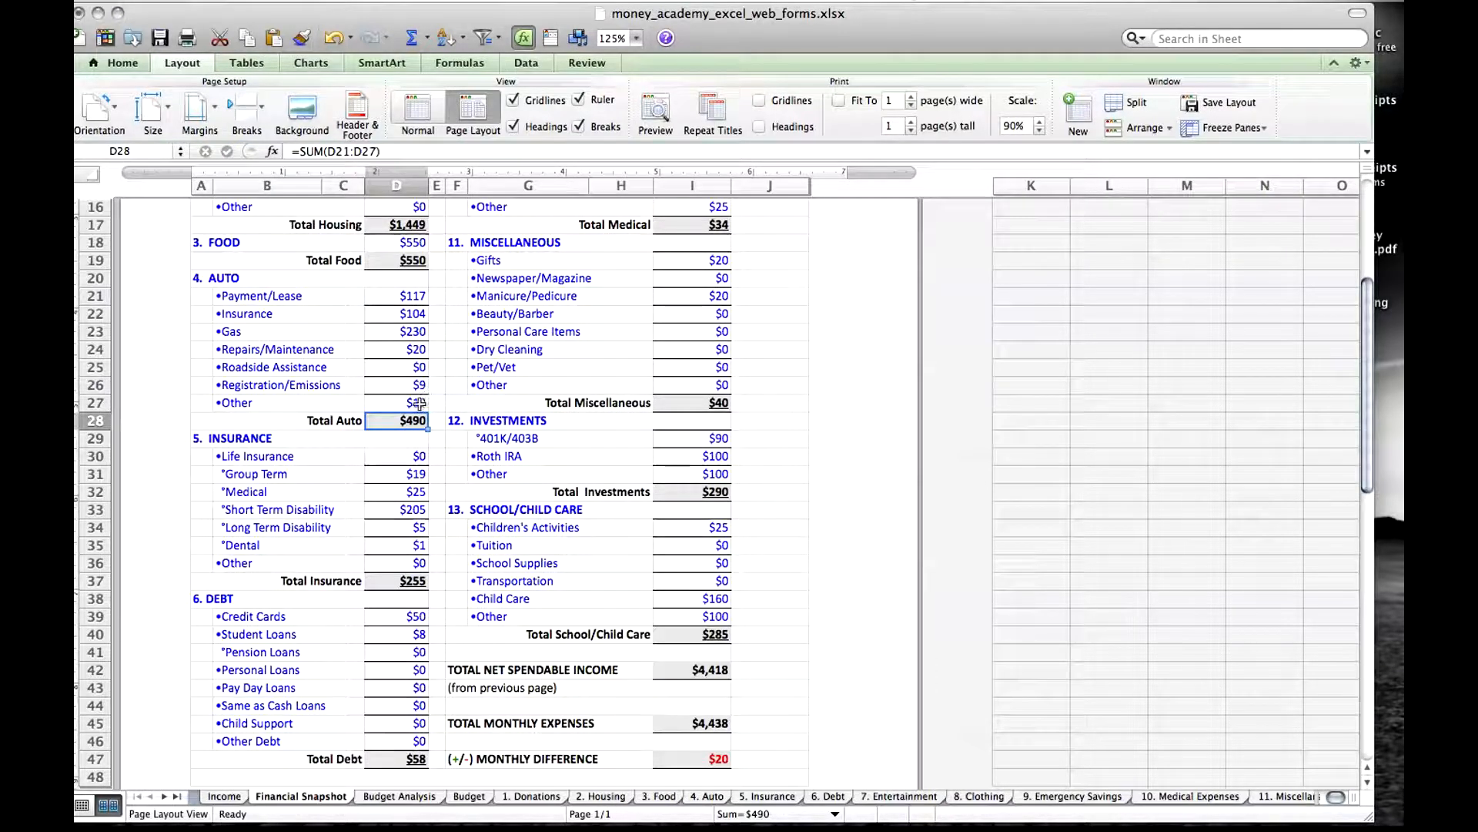
pyautogui.press('super+z')
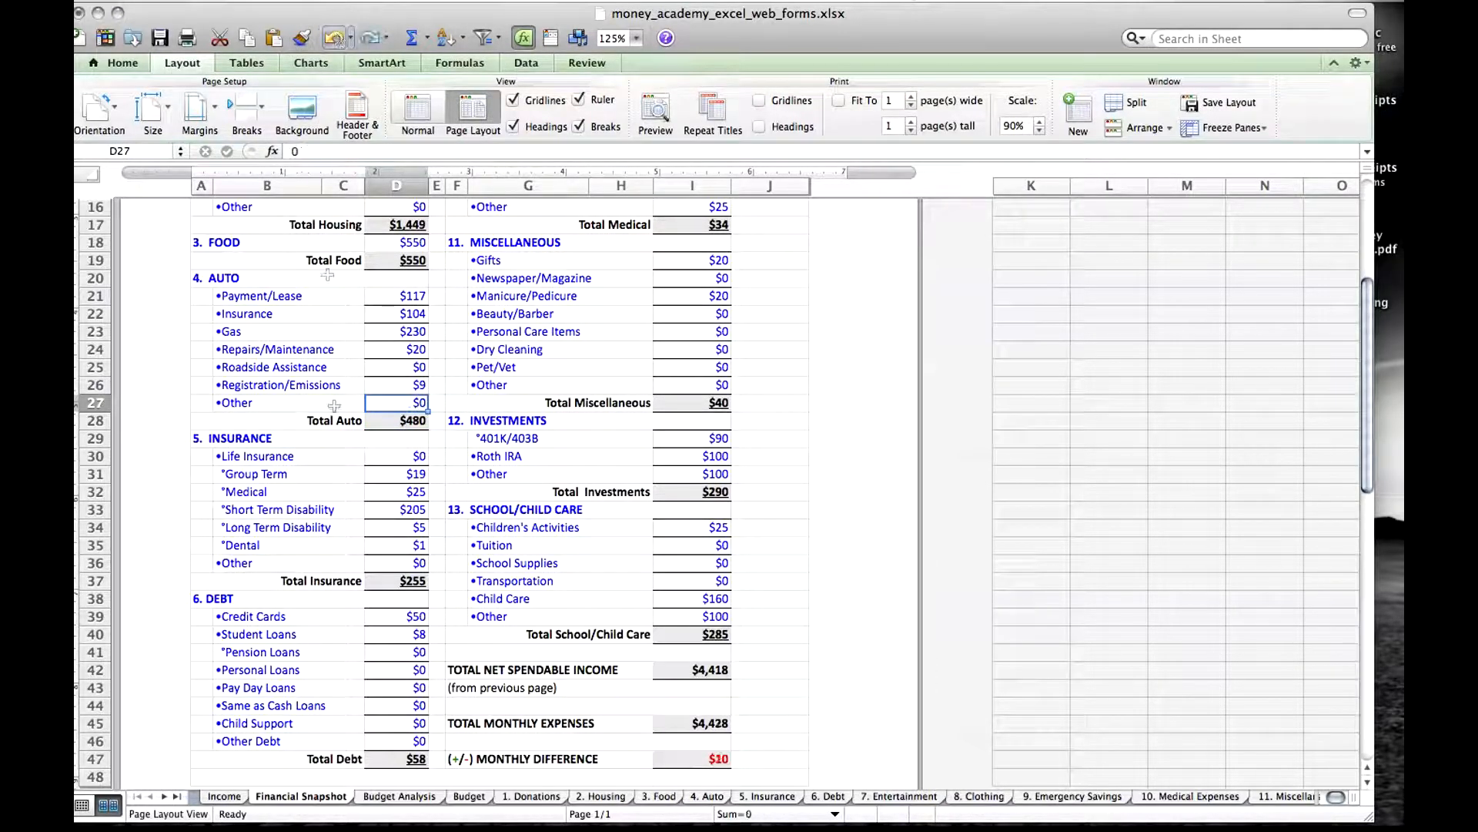
# Inspect the Total Auto formula, the individual Auto amounts it sums, and the Total Monthly Expenses formula.
pyautogui.click(408, 422)
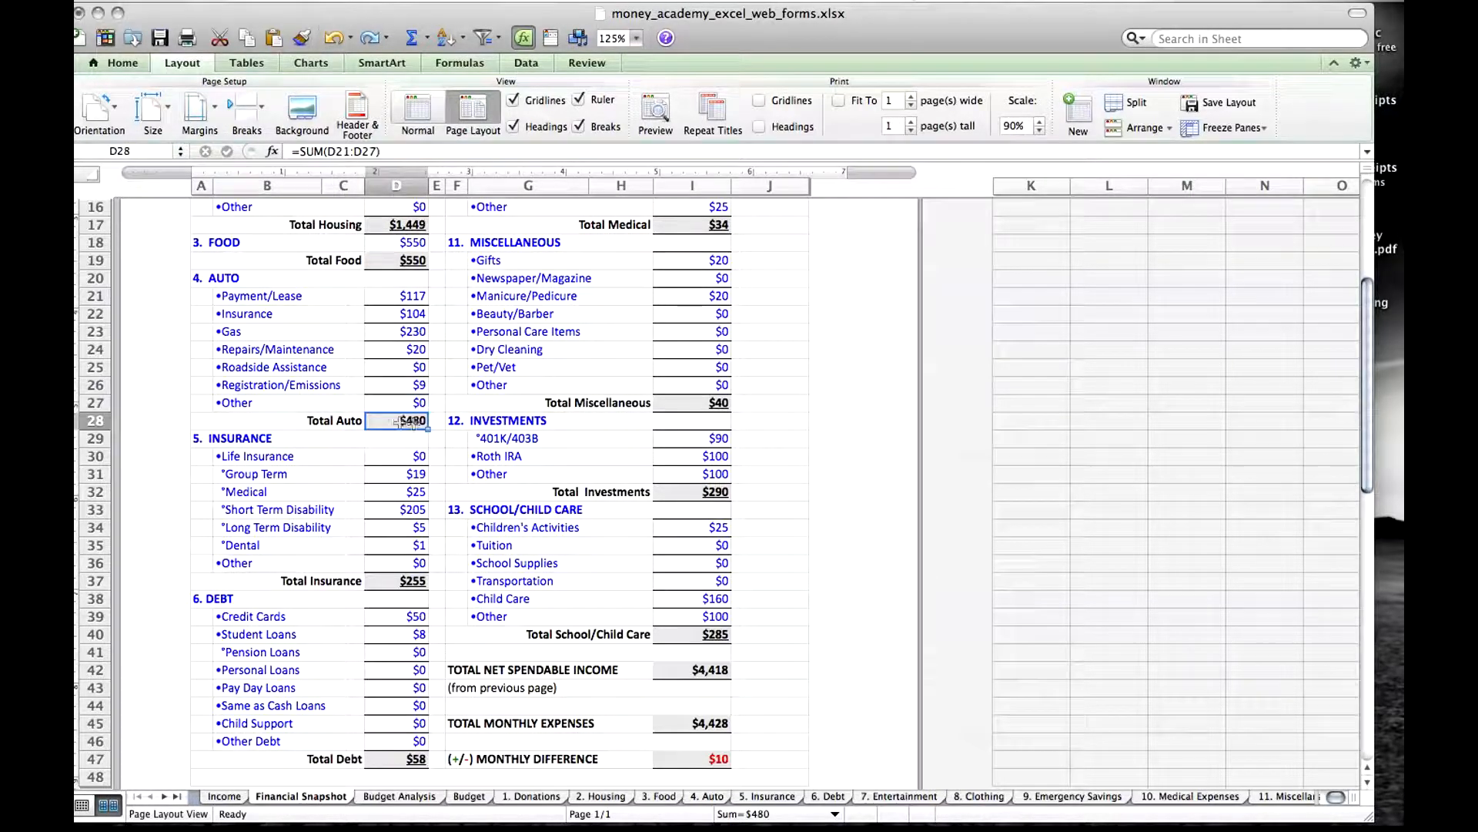
pyautogui.click(416, 299)
pyautogui.press('Down')
pyautogui.press('Down')
pyautogui.press('Down')
pyautogui.press('Down')
pyautogui.press('Down')
pyautogui.press('Down')
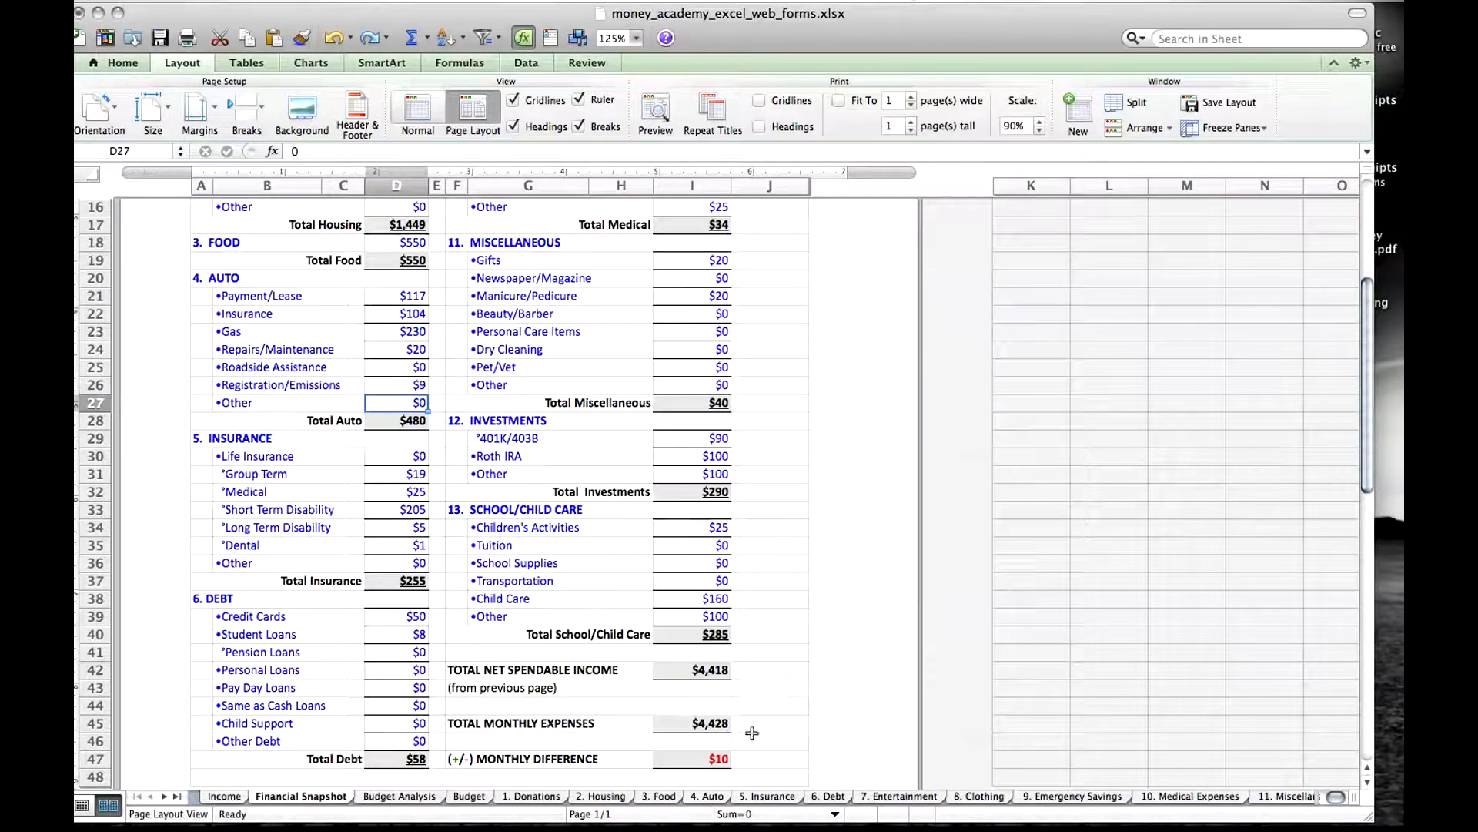
pyautogui.click(716, 724)
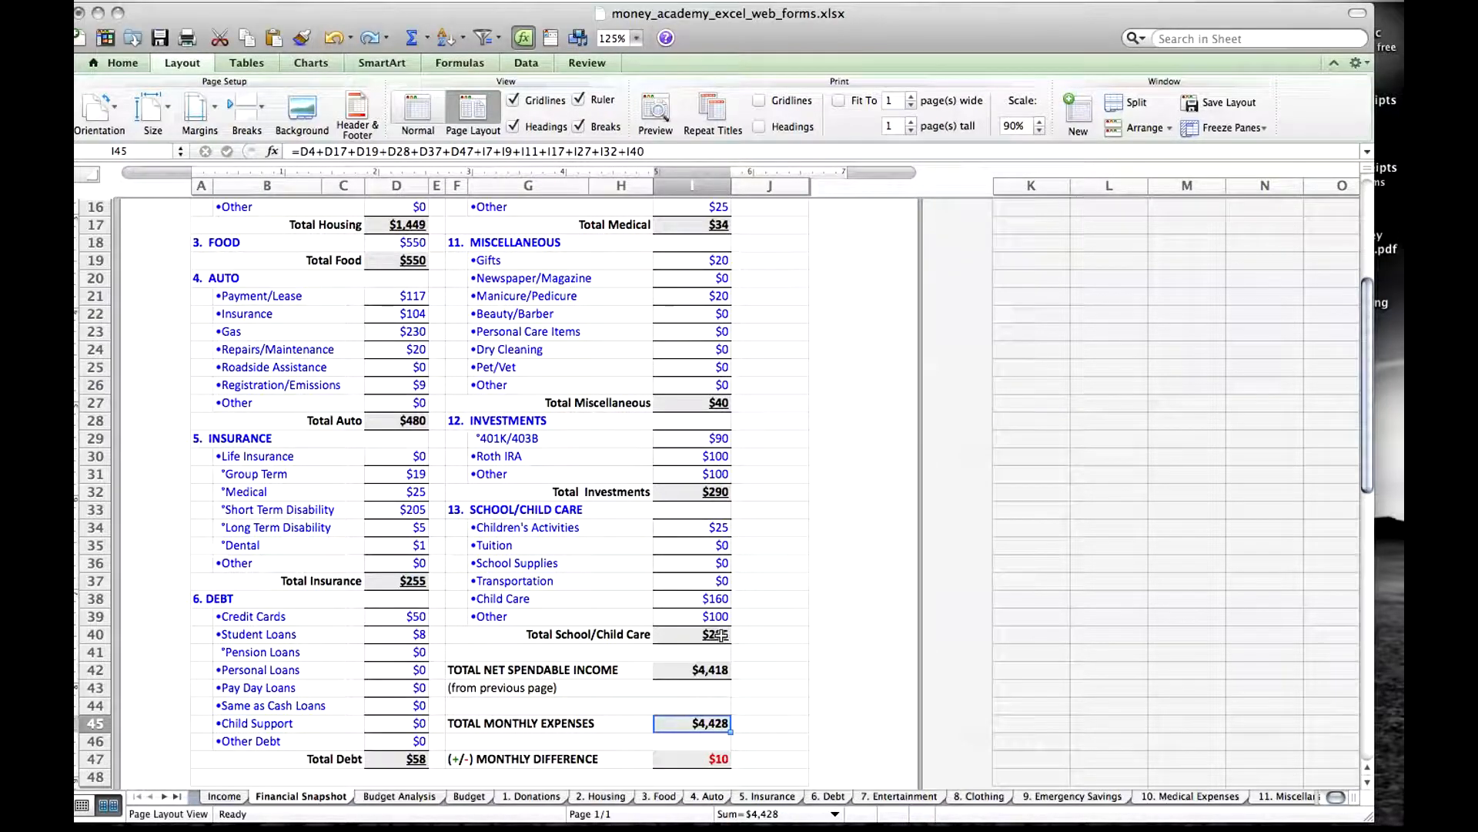
# On Financial Snapshot, review the category totals, trace Total Net Spendable Income to the Income sheet, and inspect the Monthly Difference formula.
pyautogui.moveTo(1371, 346); pyautogui.dragTo(1372, 248)
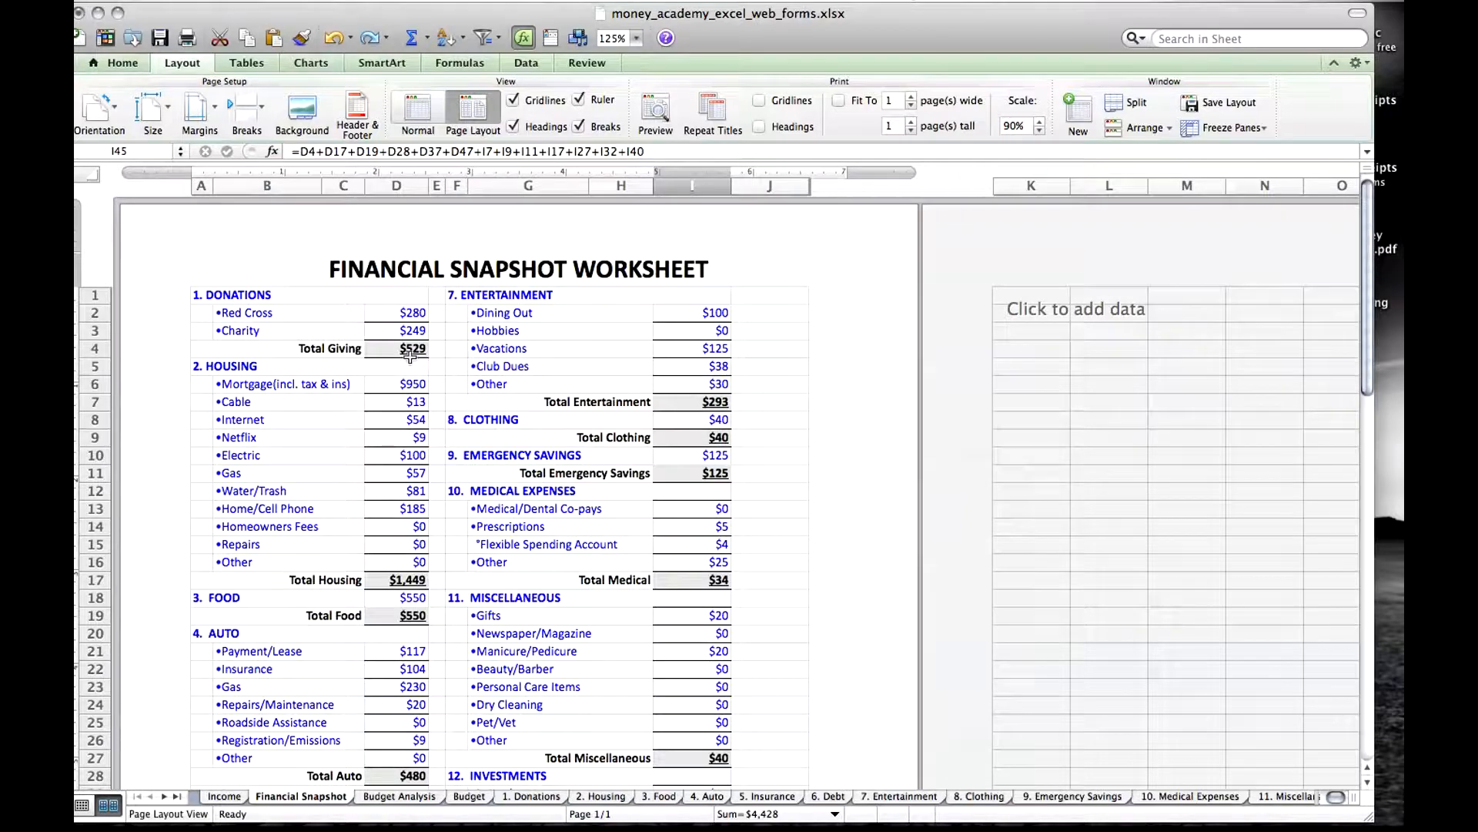
pyautogui.moveTo(1365, 336); pyautogui.dragTo(1363, 447)
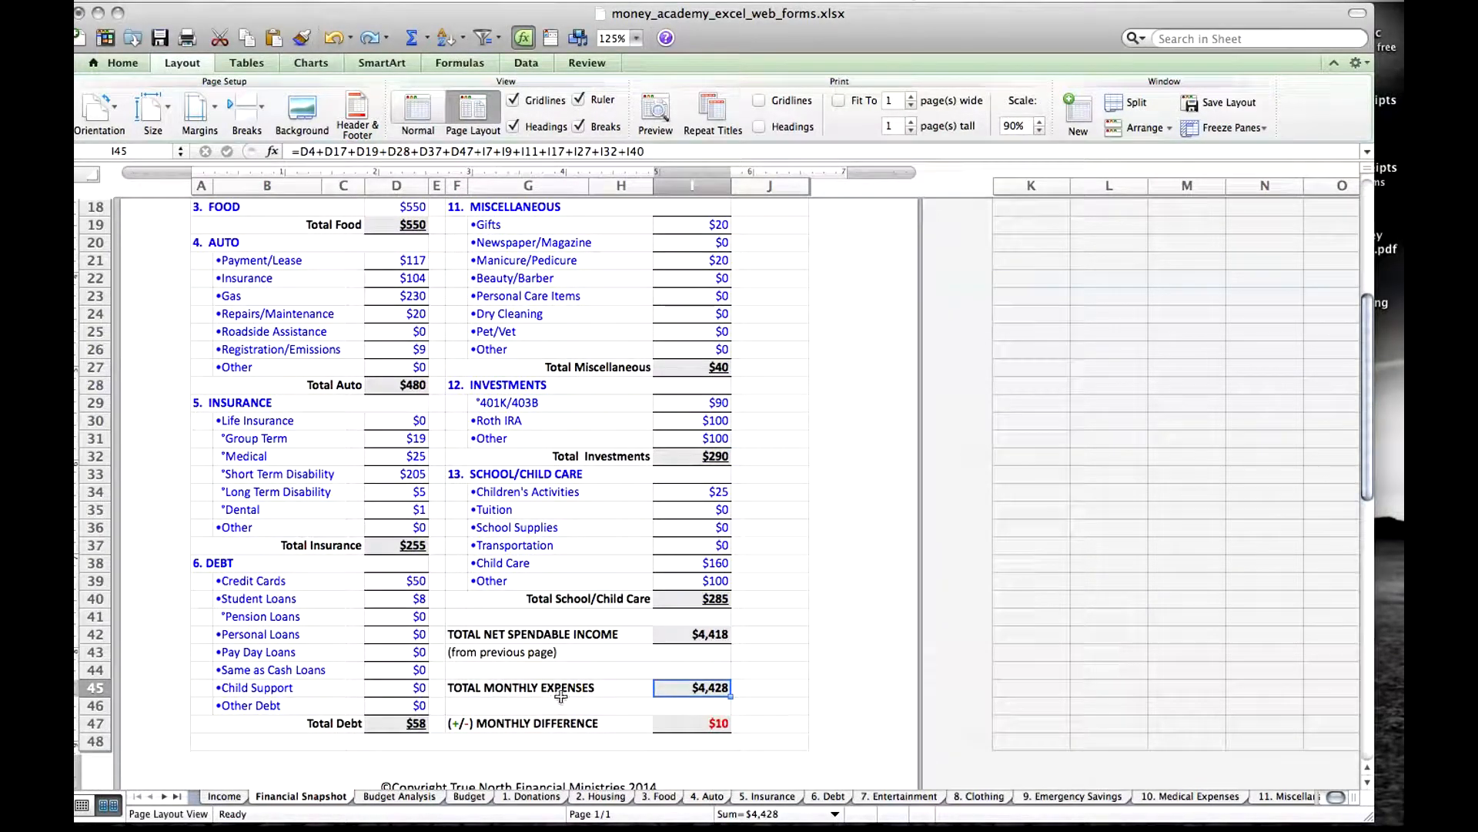
pyautogui.click(715, 636)
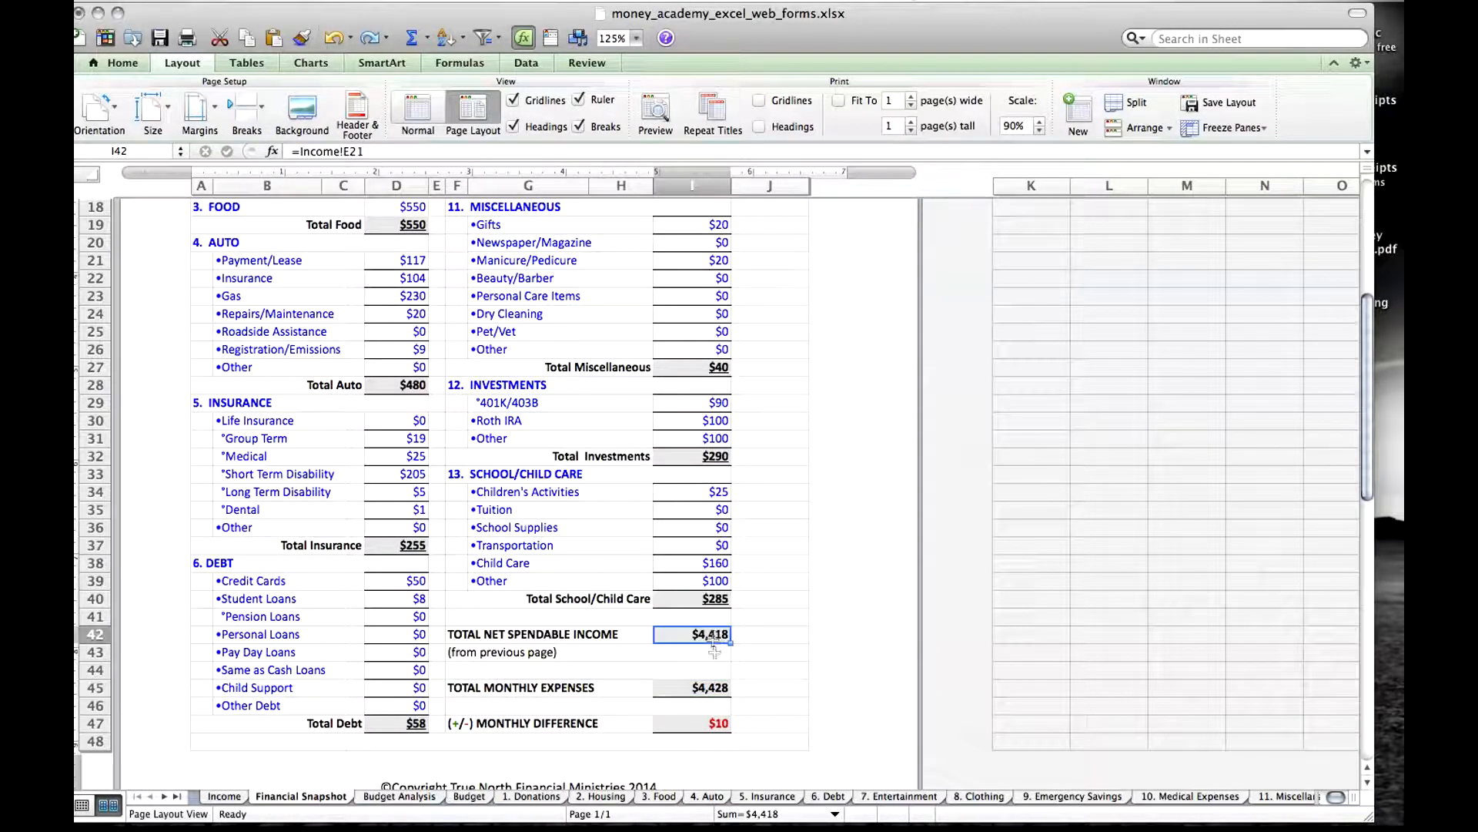
pyautogui.click(710, 686)
pyautogui.click(715, 633)
pyautogui.click(223, 796)
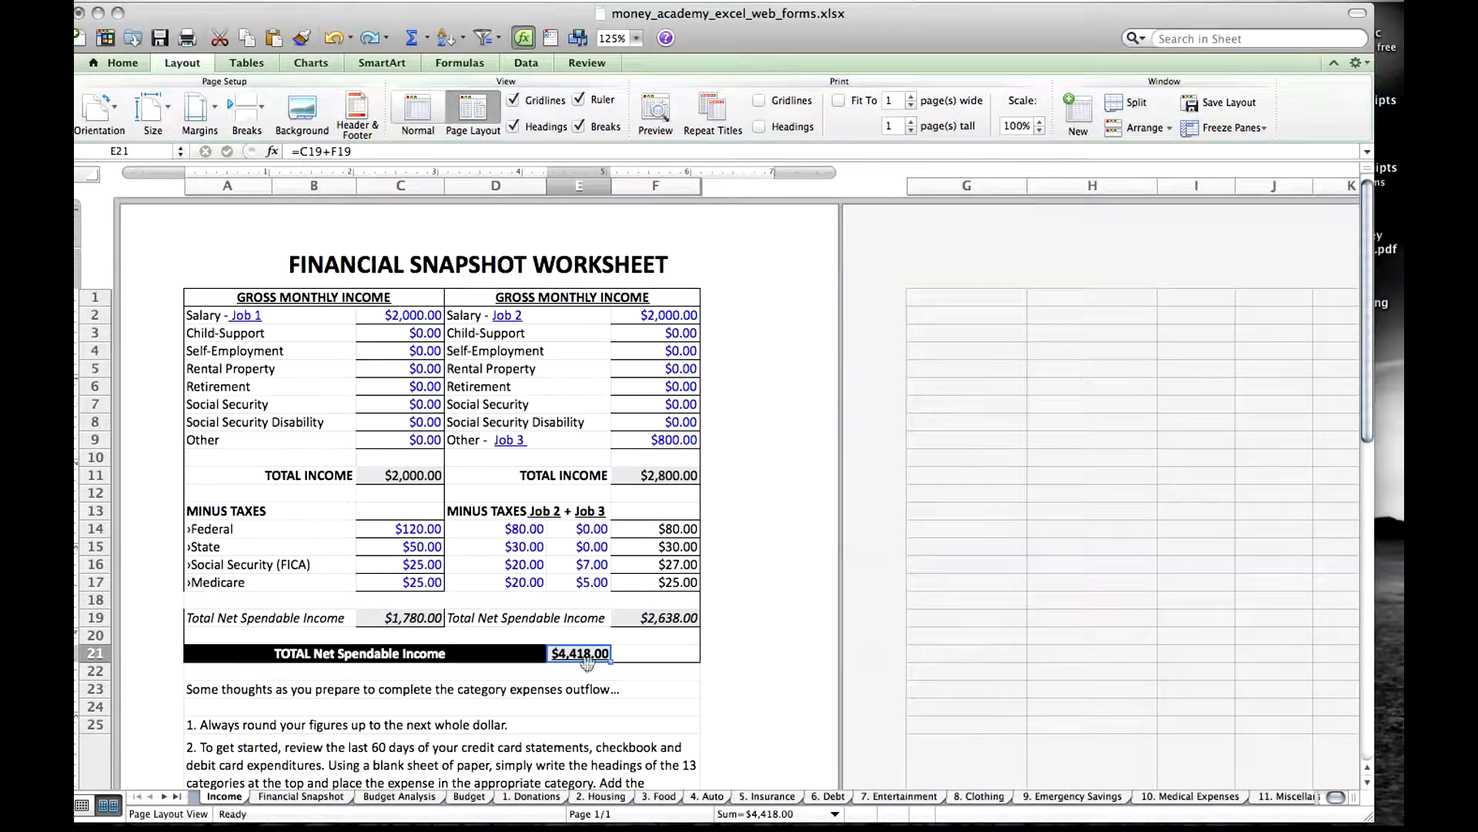
pyautogui.click(301, 796)
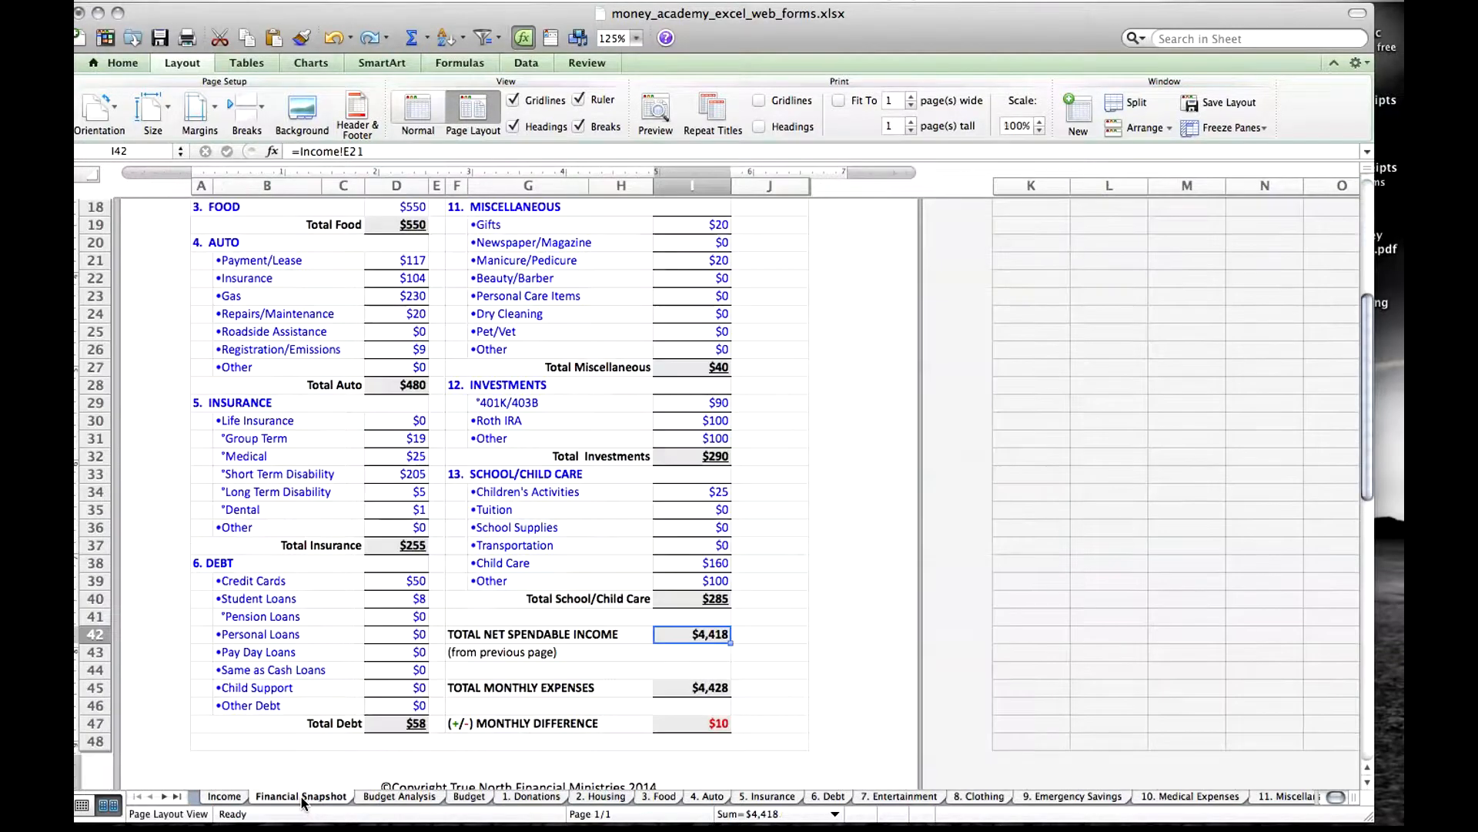
pyautogui.click(719, 724)
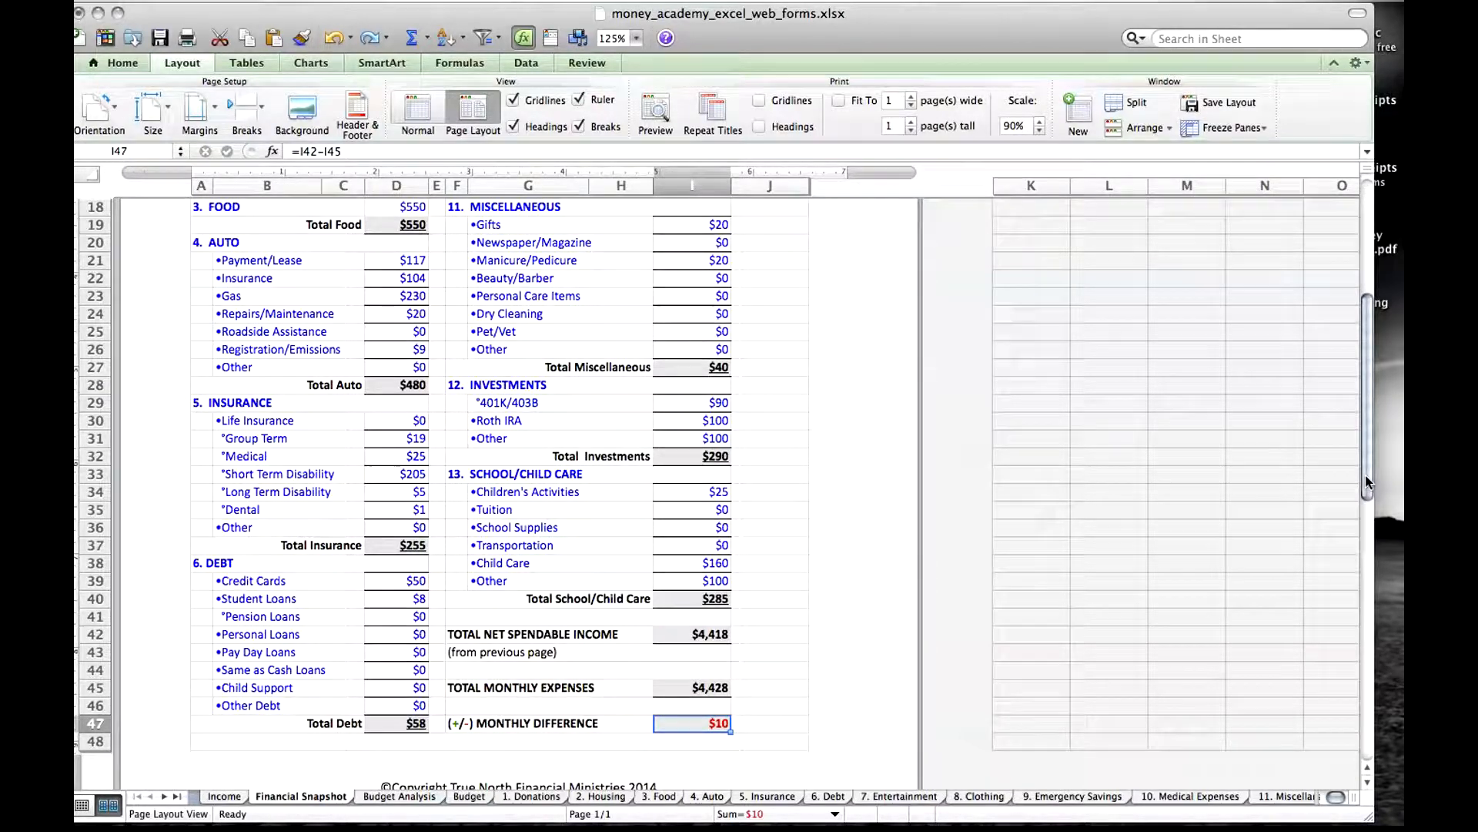
pyautogui.moveTo(1367, 481); pyautogui.dragTo(1360, 356)
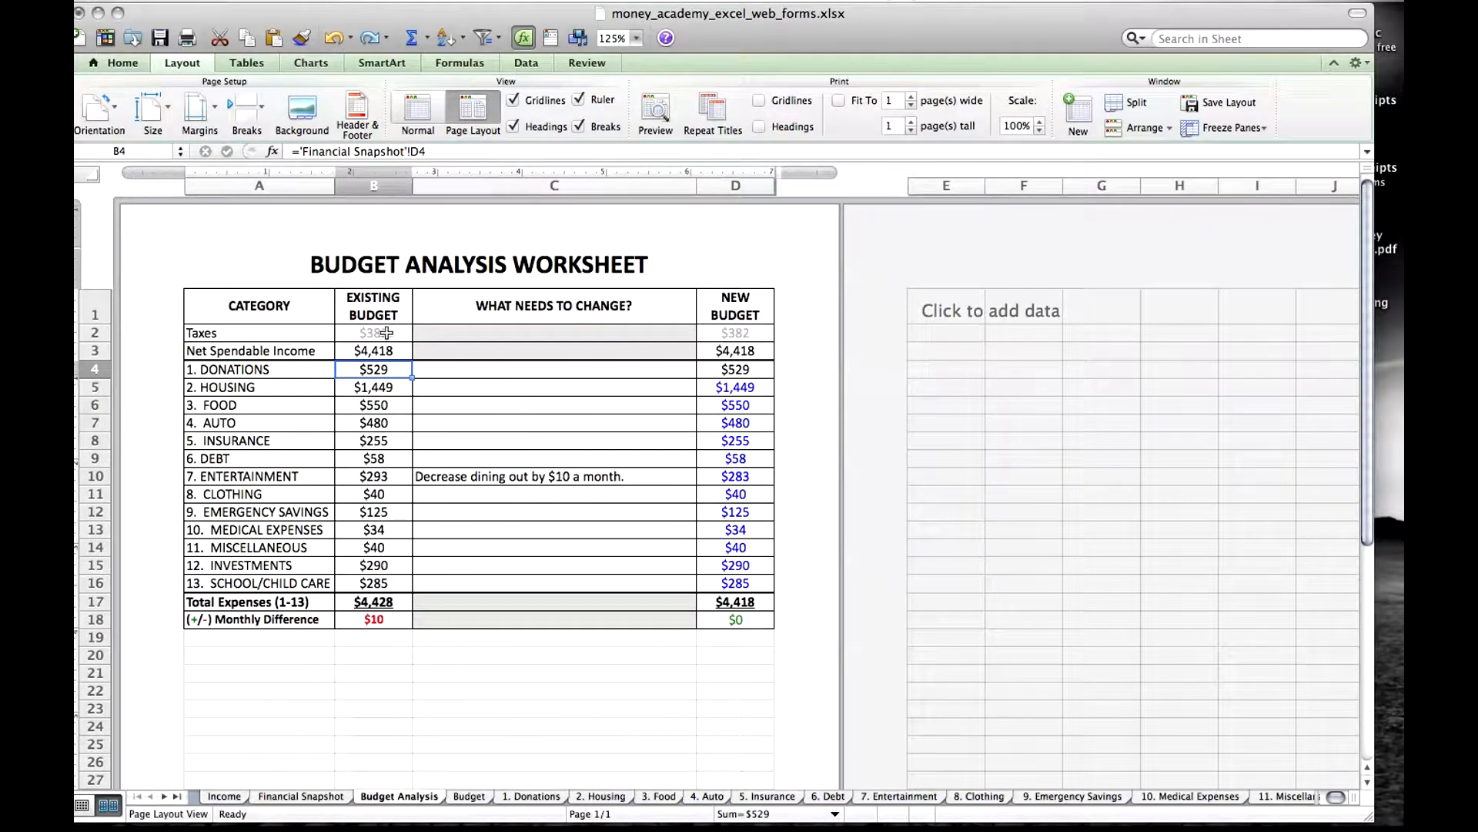
# Inspect the Existing Budget formulas on Budget Analysis, from Taxes and the category amounts to Total Expenses and Monthly Difference.
pyautogui.click(385, 333)
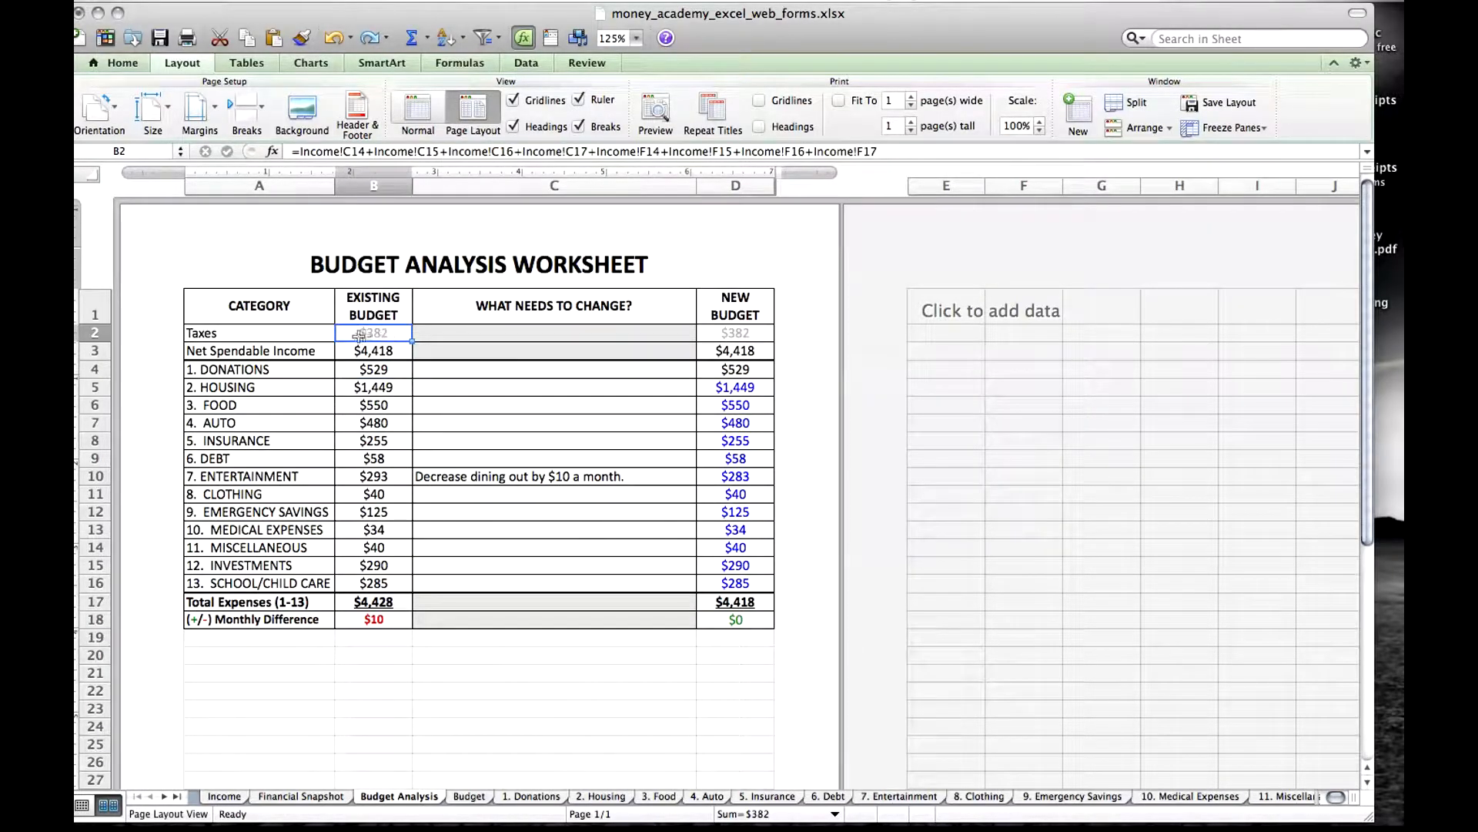
pyautogui.click(388, 368)
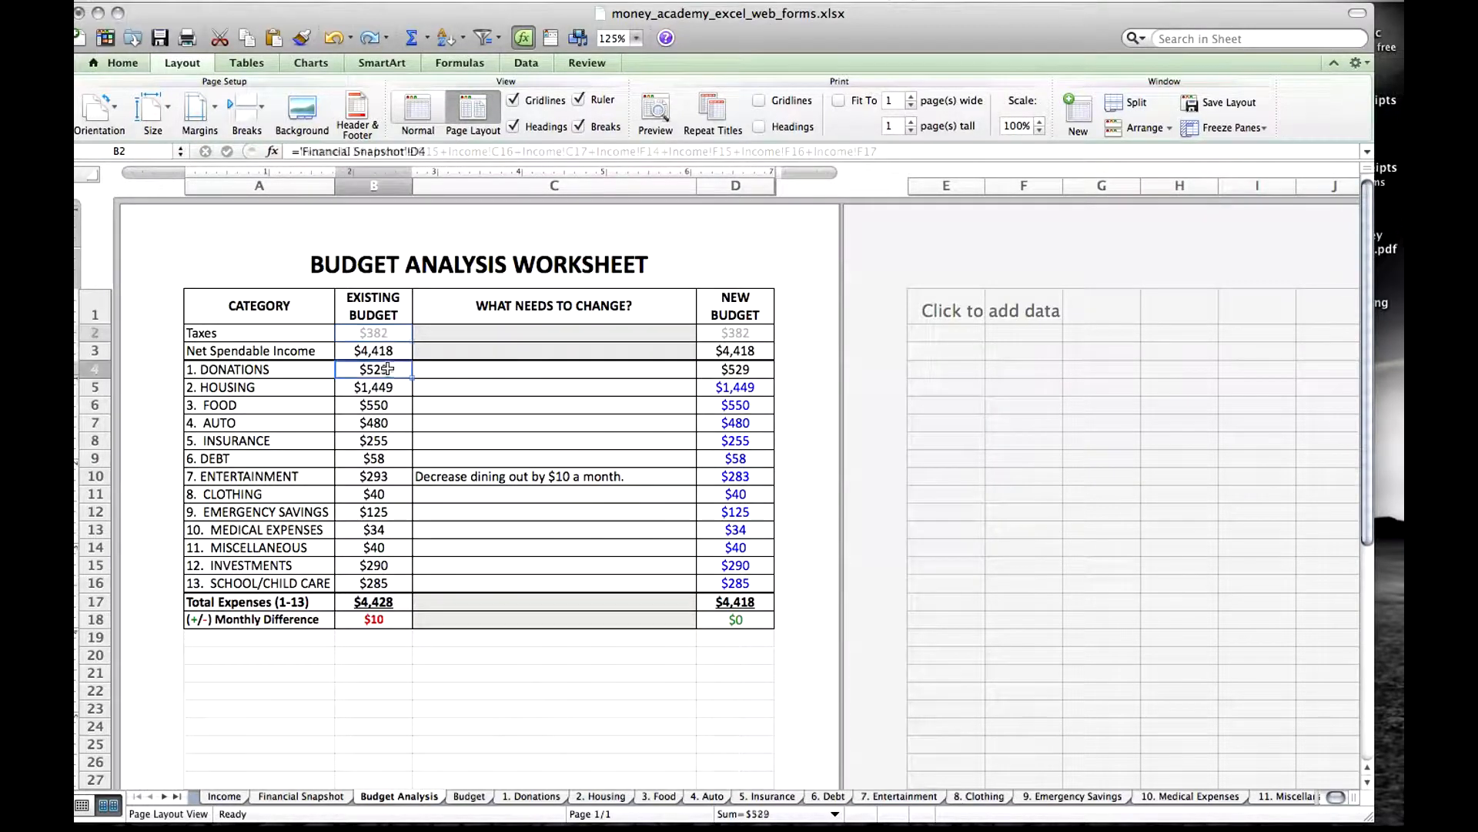
pyautogui.press('Down')
pyautogui.press('Down')
pyautogui.press('Down')
pyautogui.press('Down')
pyautogui.press('Down')
pyautogui.press('Down')
pyautogui.press('Down')
pyautogui.press('Down')
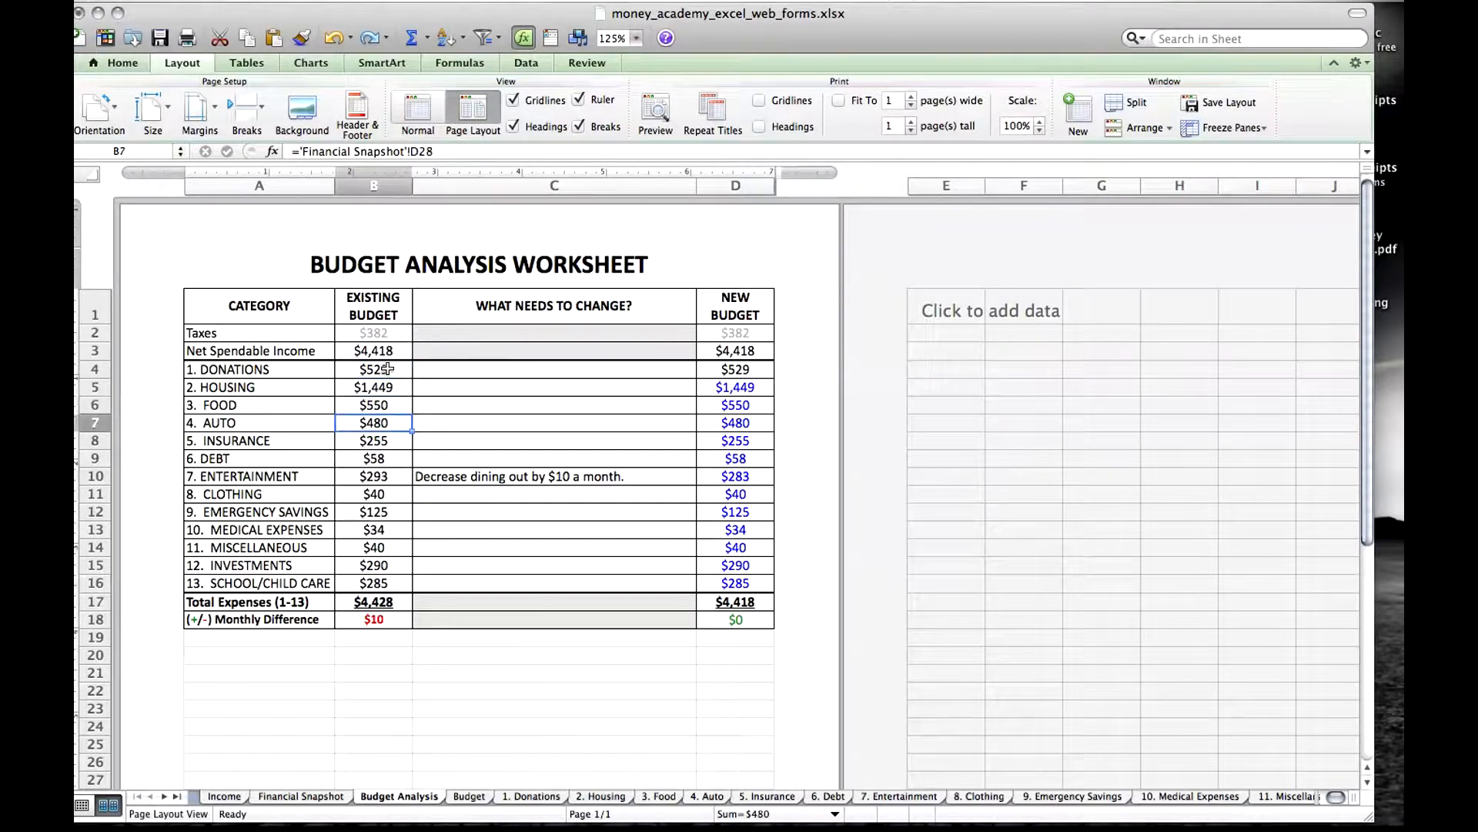
pyautogui.press('Down')
pyautogui.press('Down')
pyautogui.press('Down')
pyautogui.press('Down')
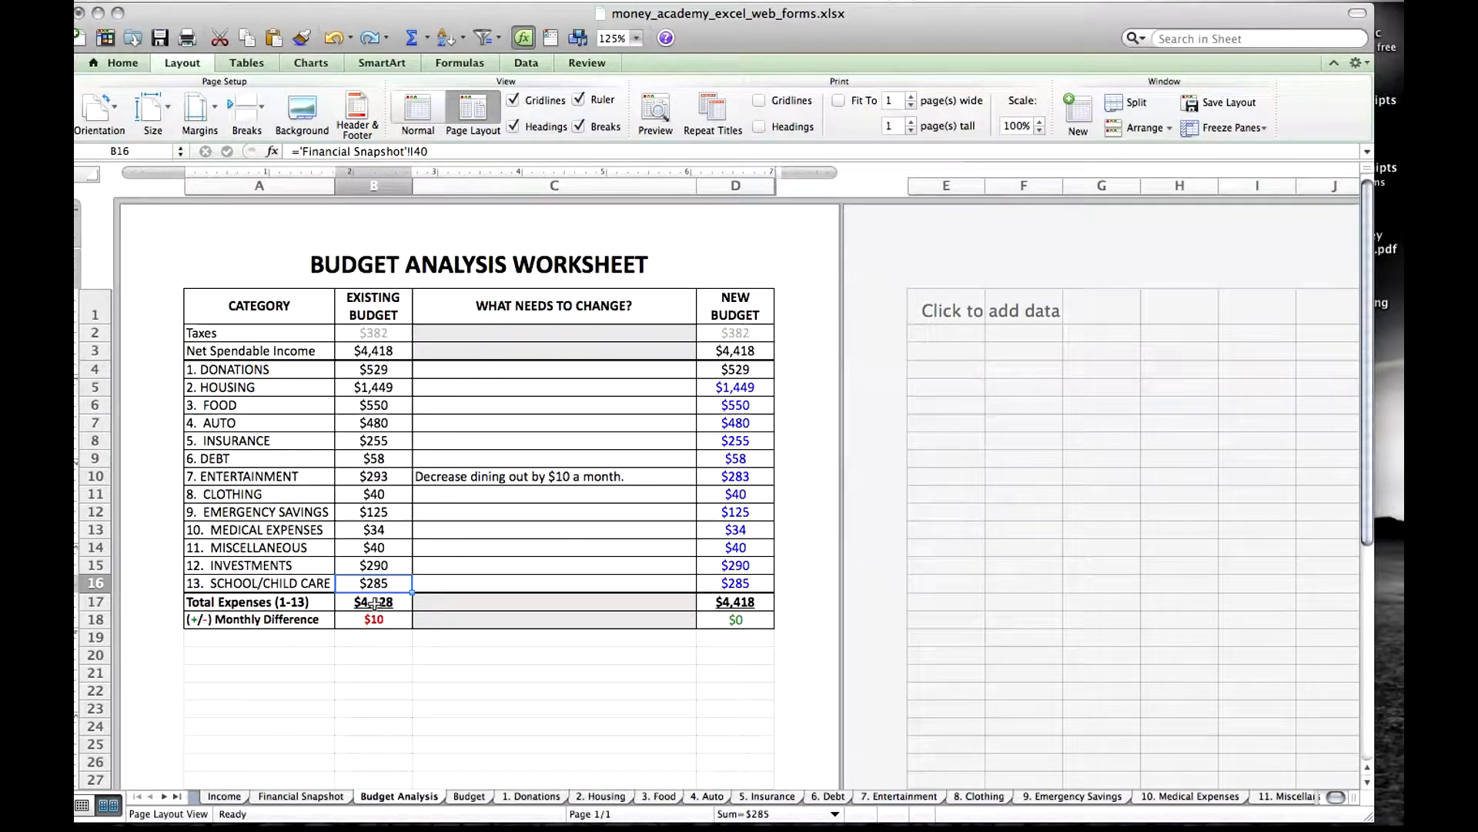
pyautogui.click(377, 600)
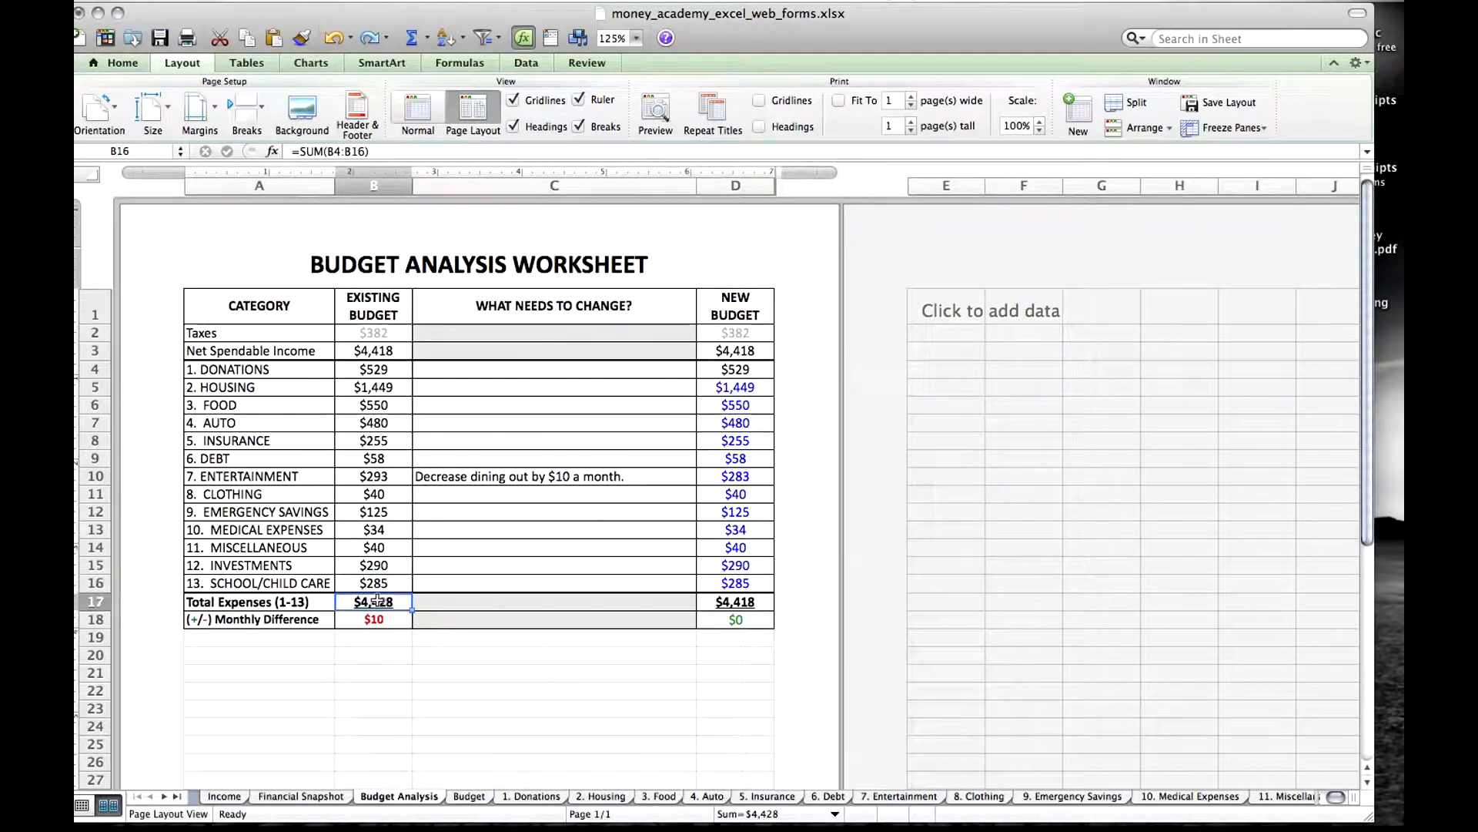
pyautogui.click(382, 353)
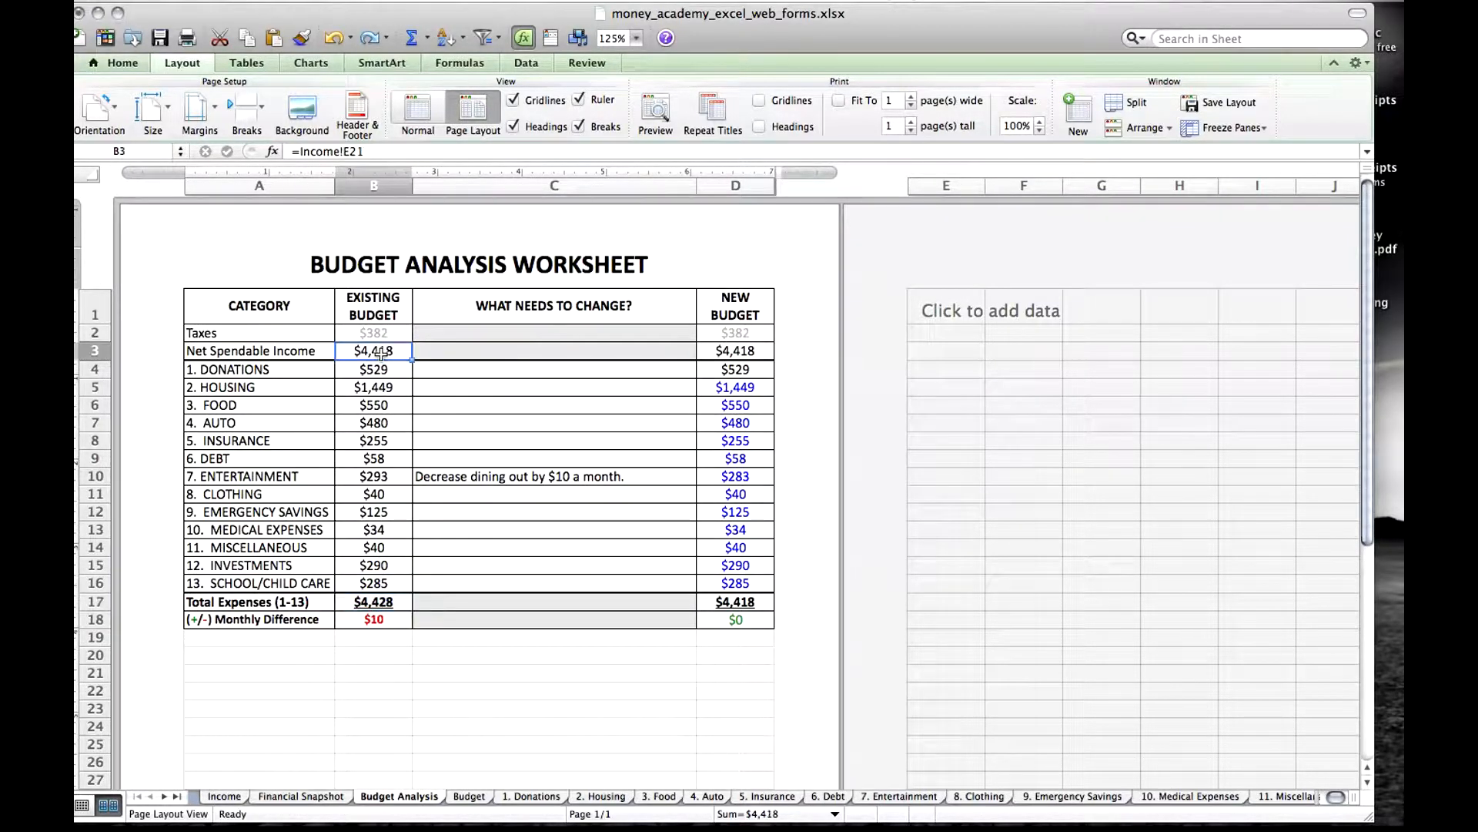
pyautogui.click(378, 624)
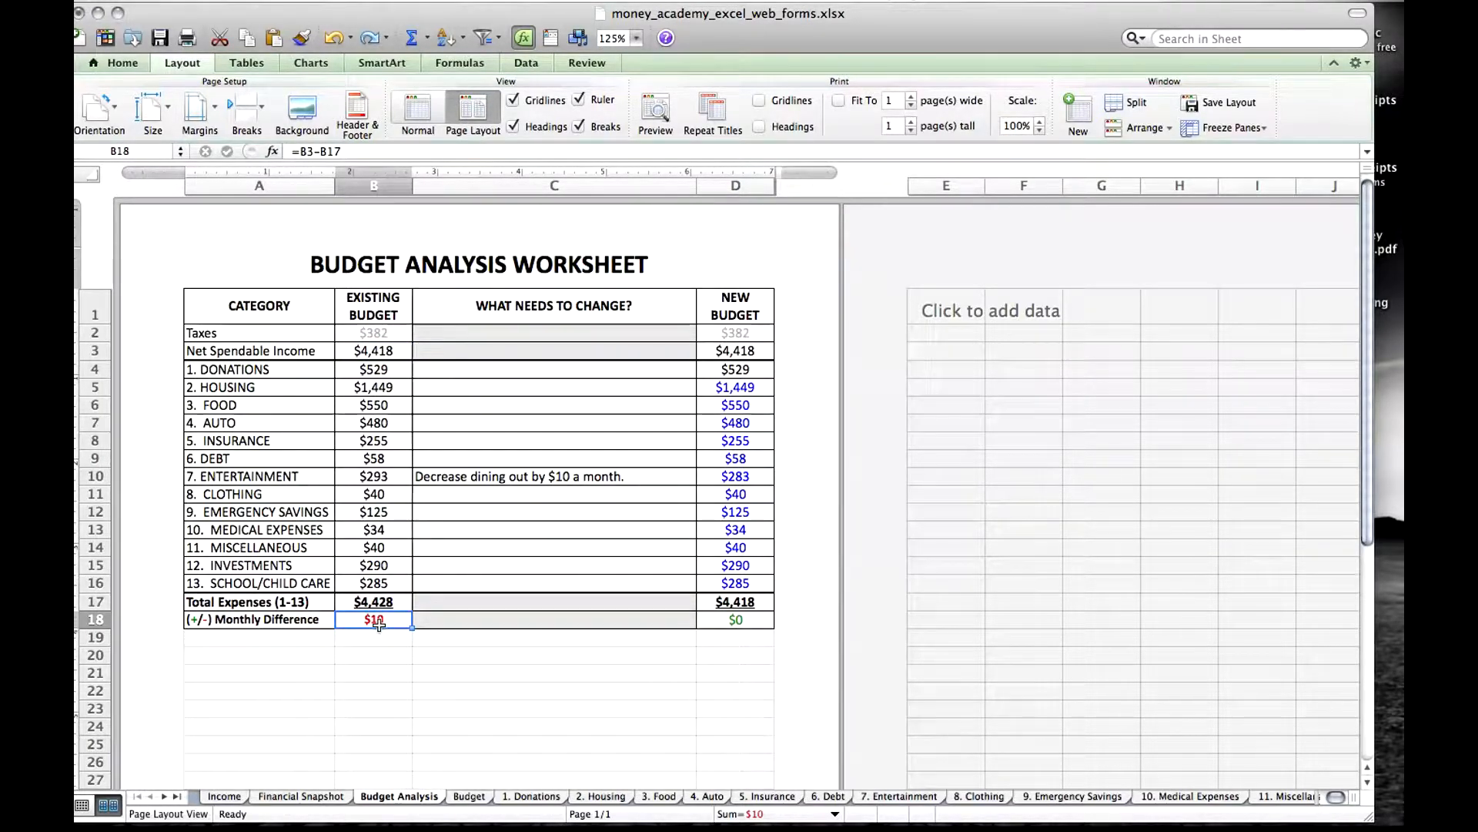
# Review the Entertainment category's Dining Out amount on Financial Snapshot and the New Budget amount for Entertainment on Budget Analysis.
pyautogui.click(293, 797)
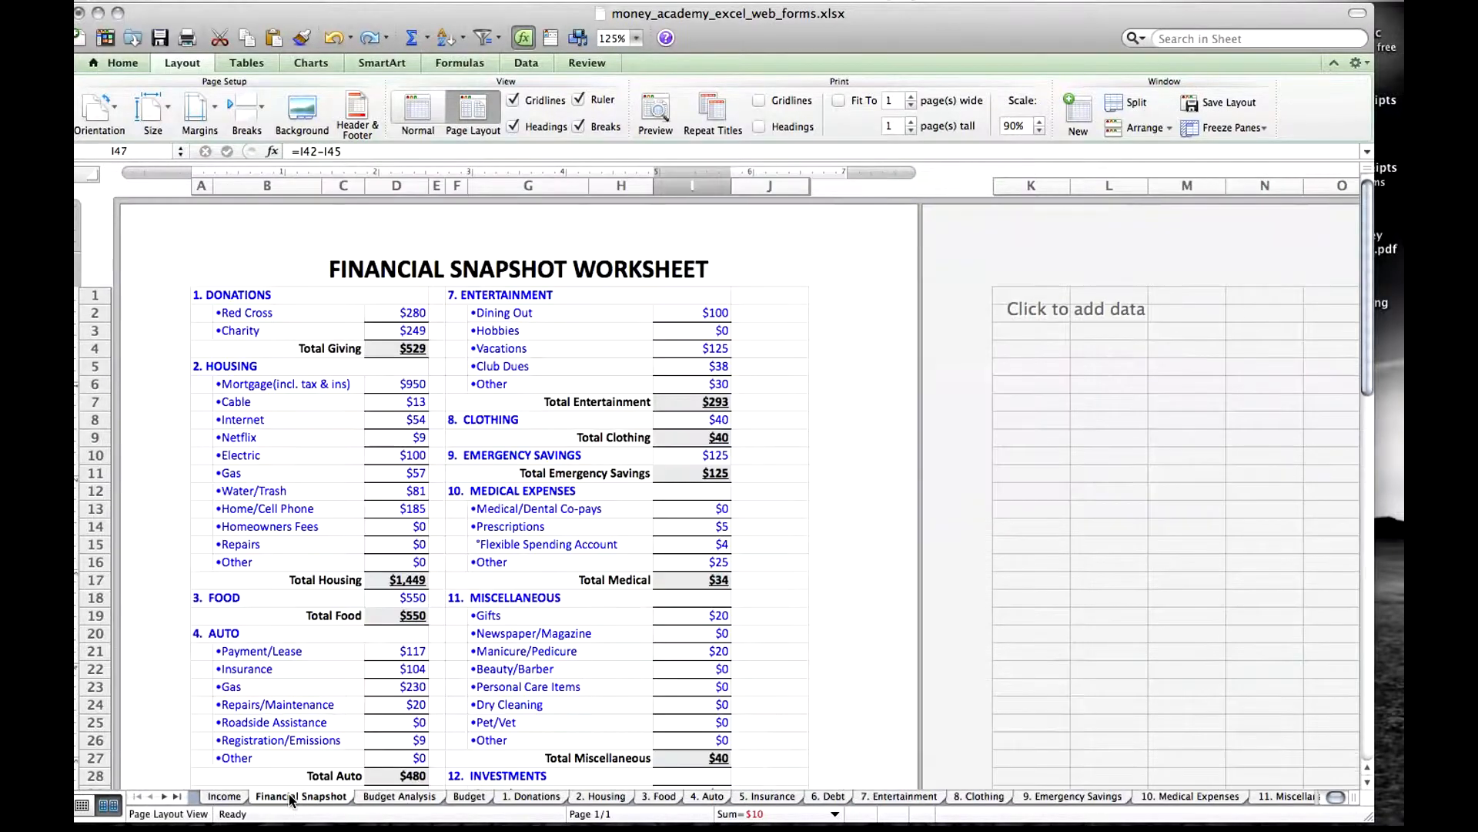
pyautogui.click(572, 300)
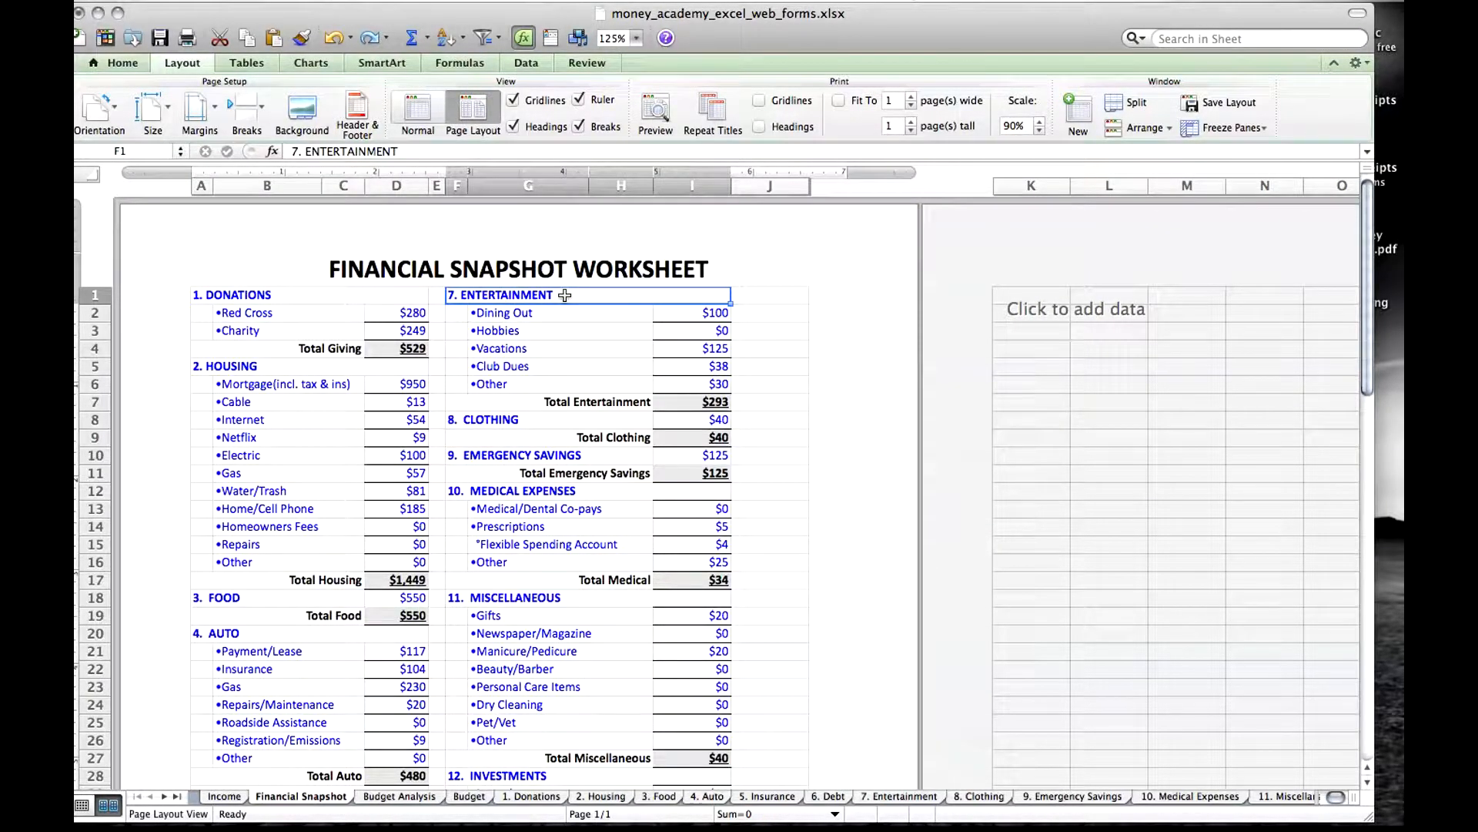
pyautogui.click(538, 316)
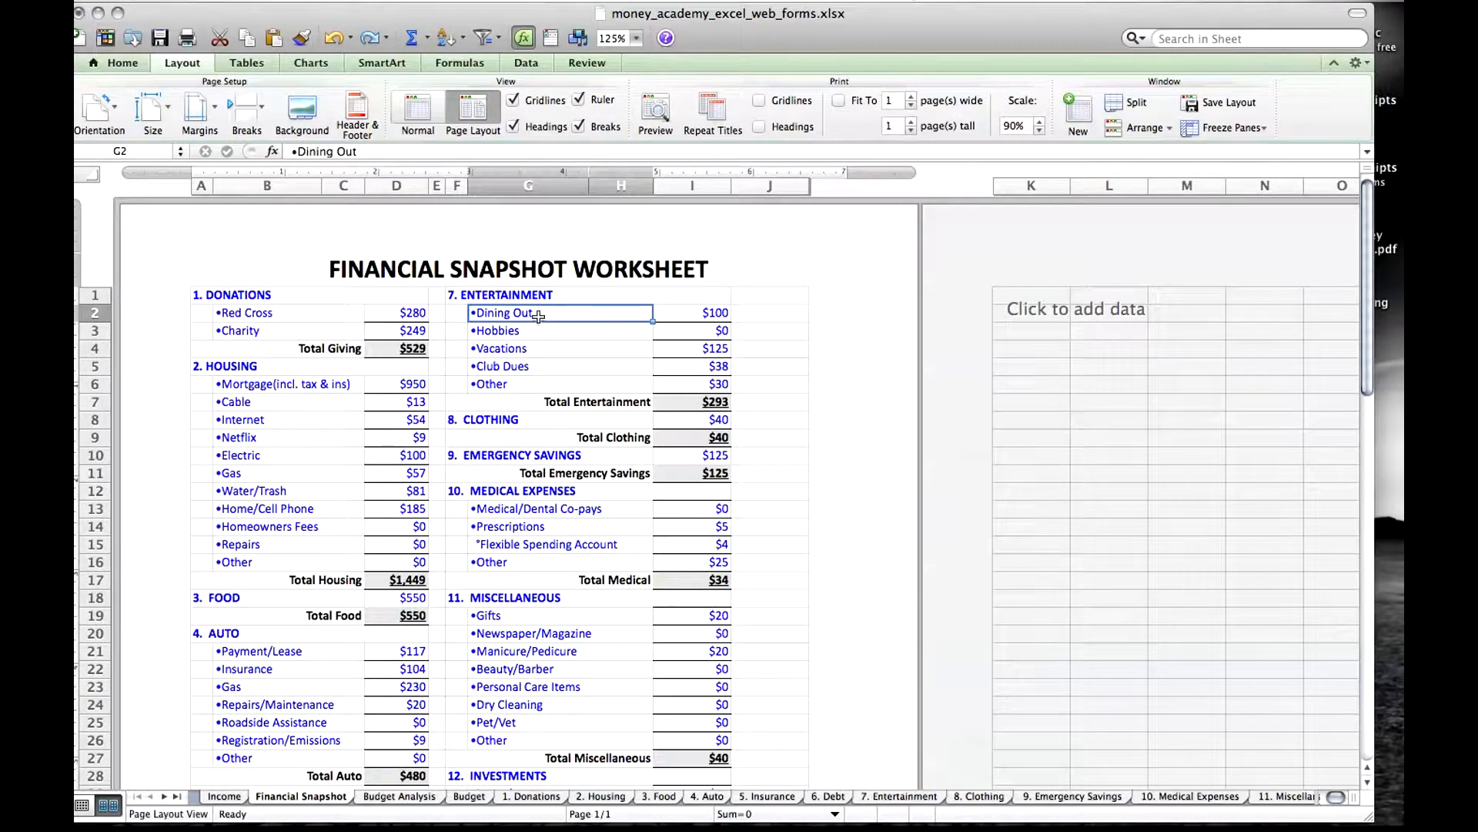
pyautogui.click(711, 313)
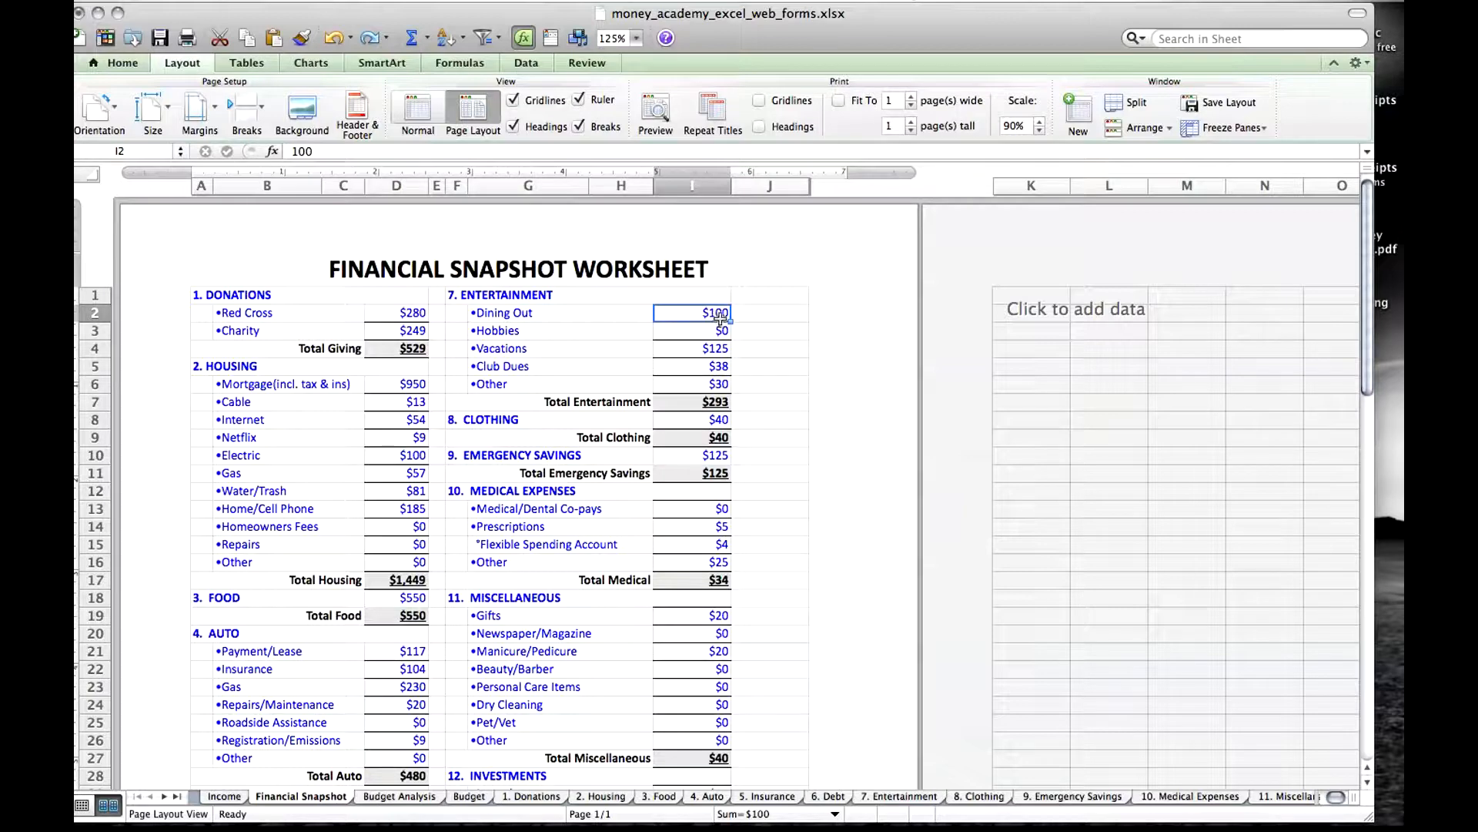
pyautogui.click(419, 797)
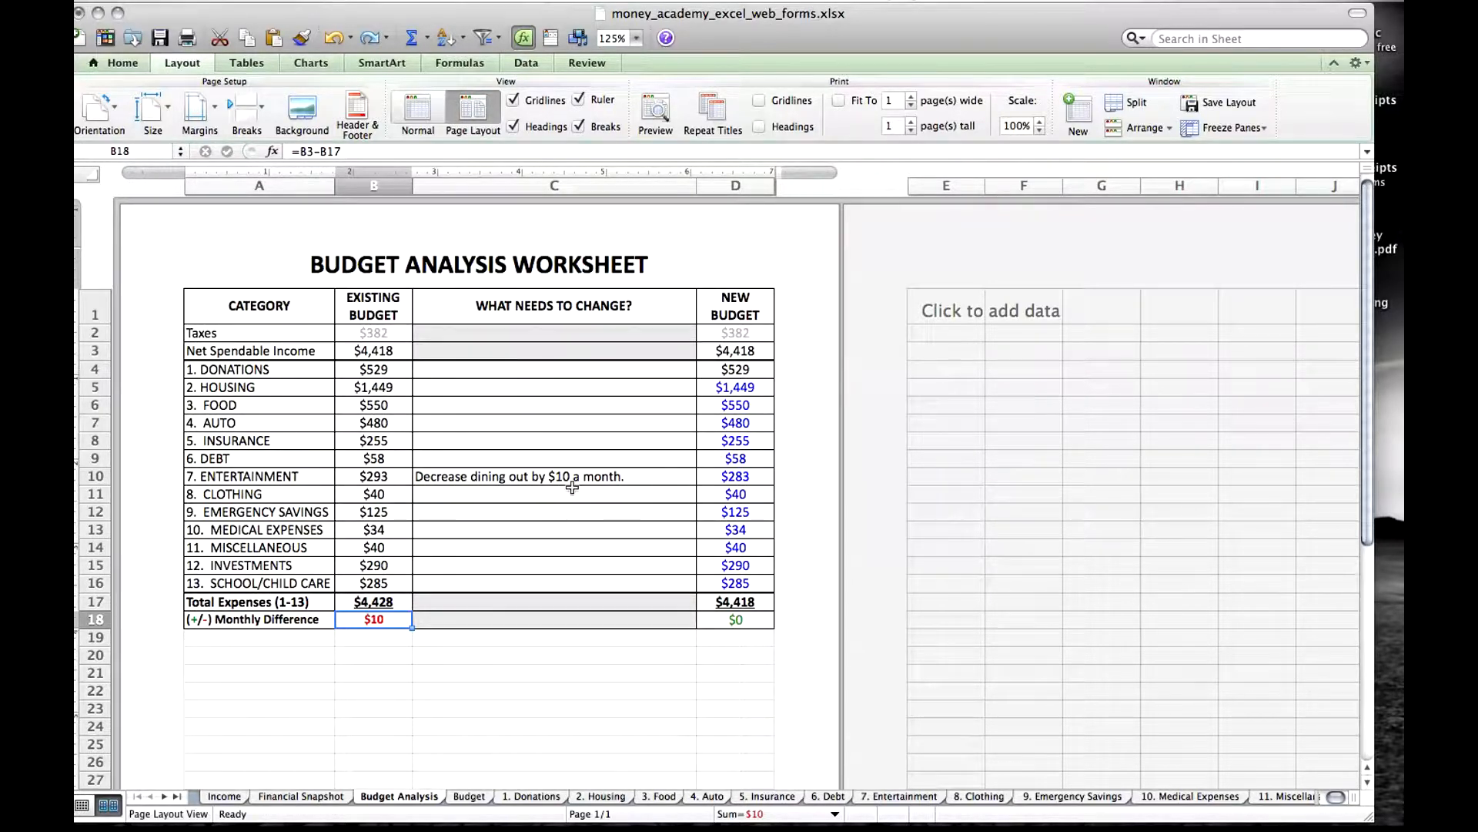
pyautogui.click(747, 478)
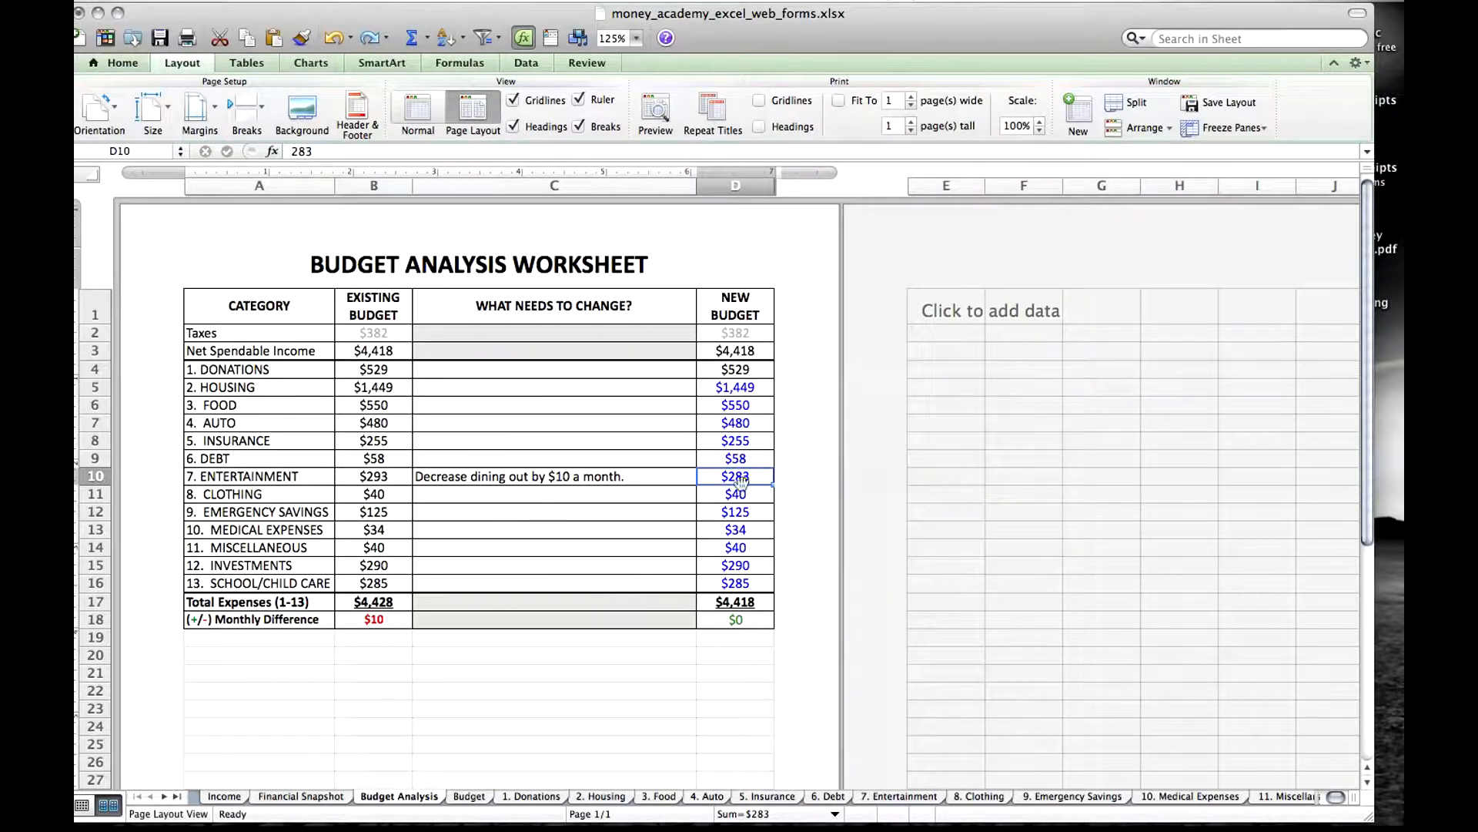
# On Financial Snapshot, set the Dining Out amount to 90 and check the Monthly Difference.
pyautogui.click(331, 801)
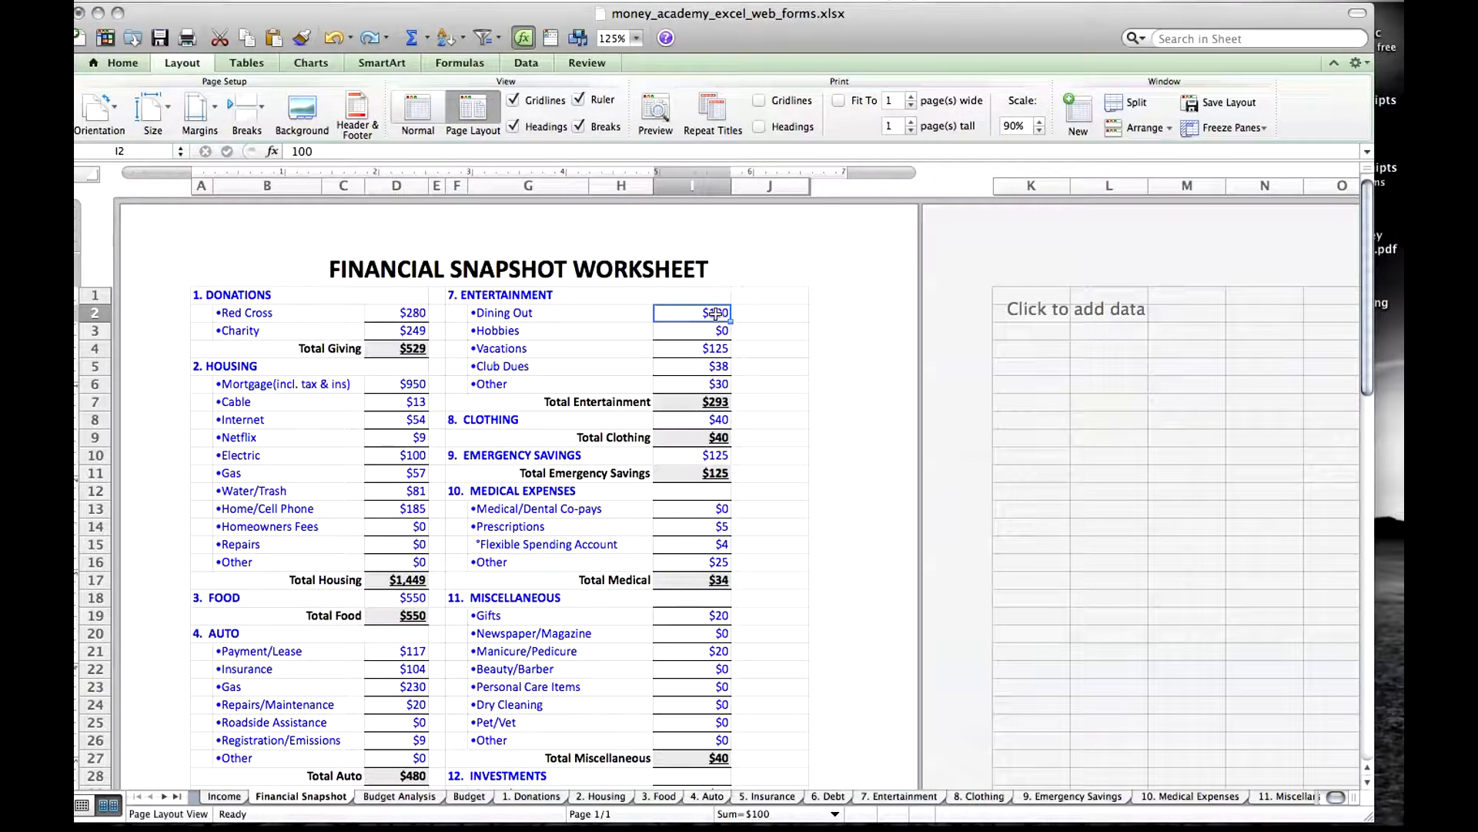
pyautogui.write('90')
pyautogui.press('Return')
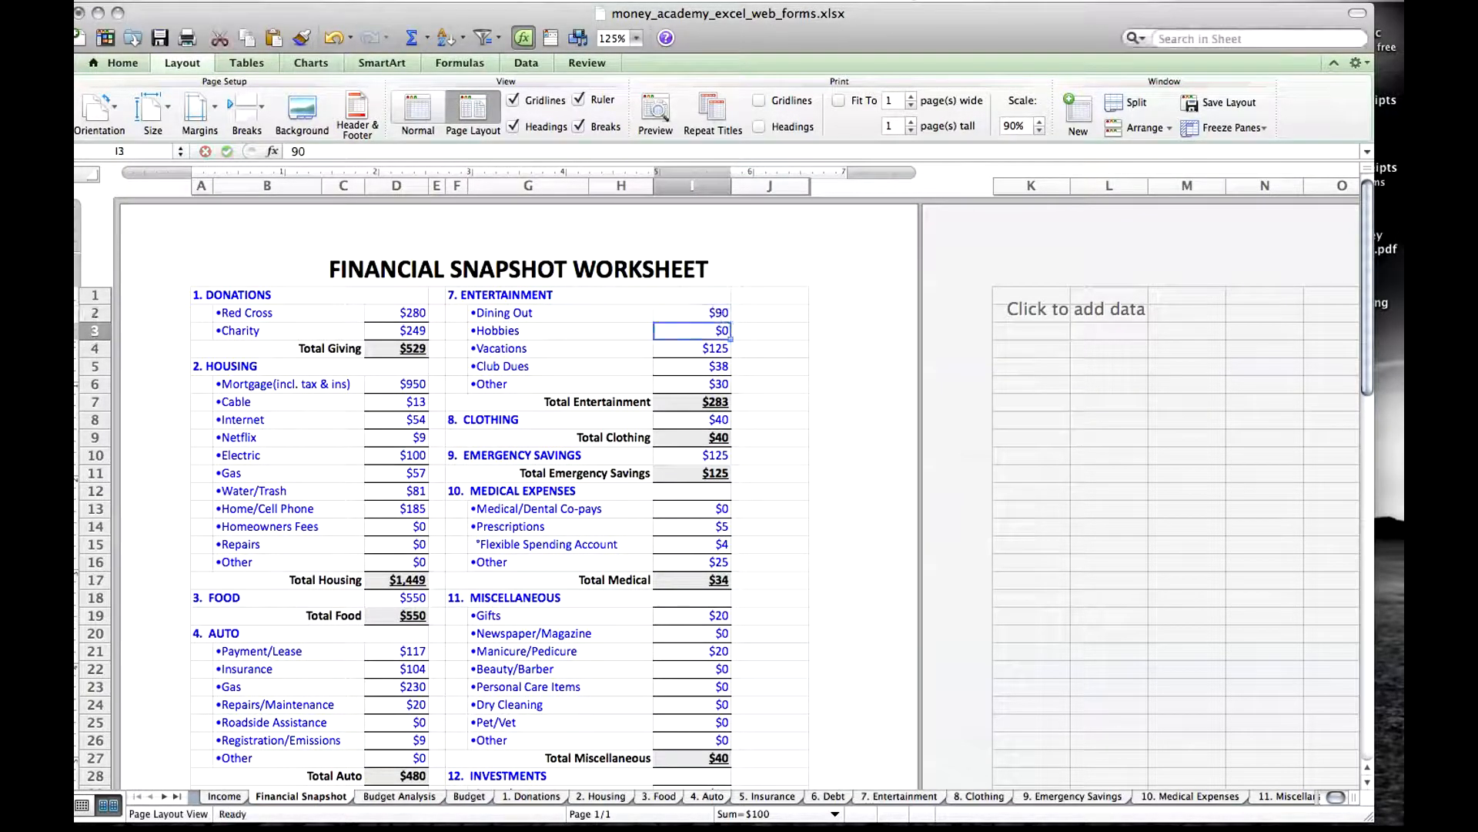
pyautogui.moveTo(1369, 375); pyautogui.dragTo(1371, 470)
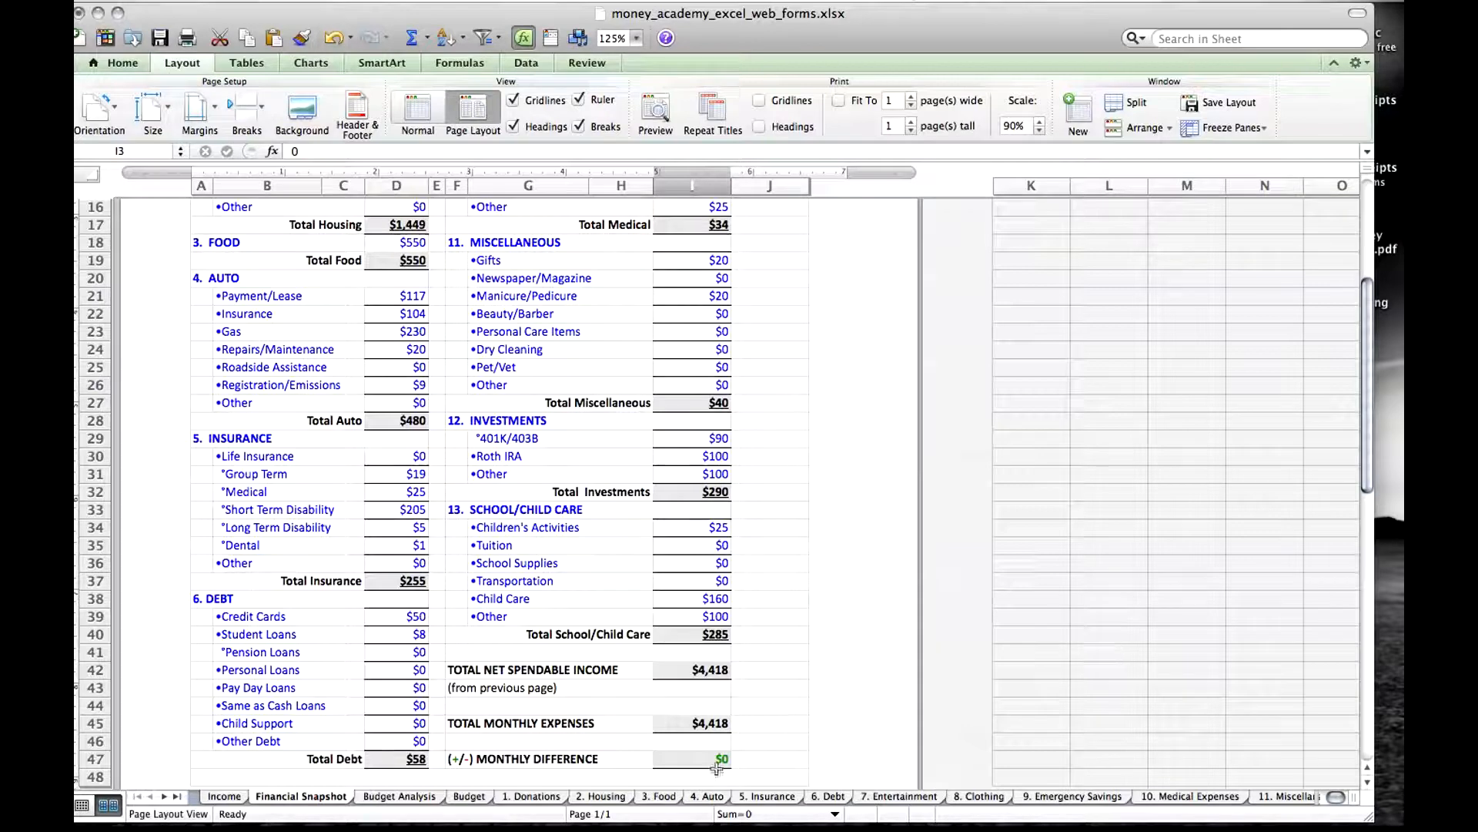
# Compare the Existing Budget and New Budget amounts for Entertainment on the Budget Analysis sheet.
pyautogui.click(402, 797)
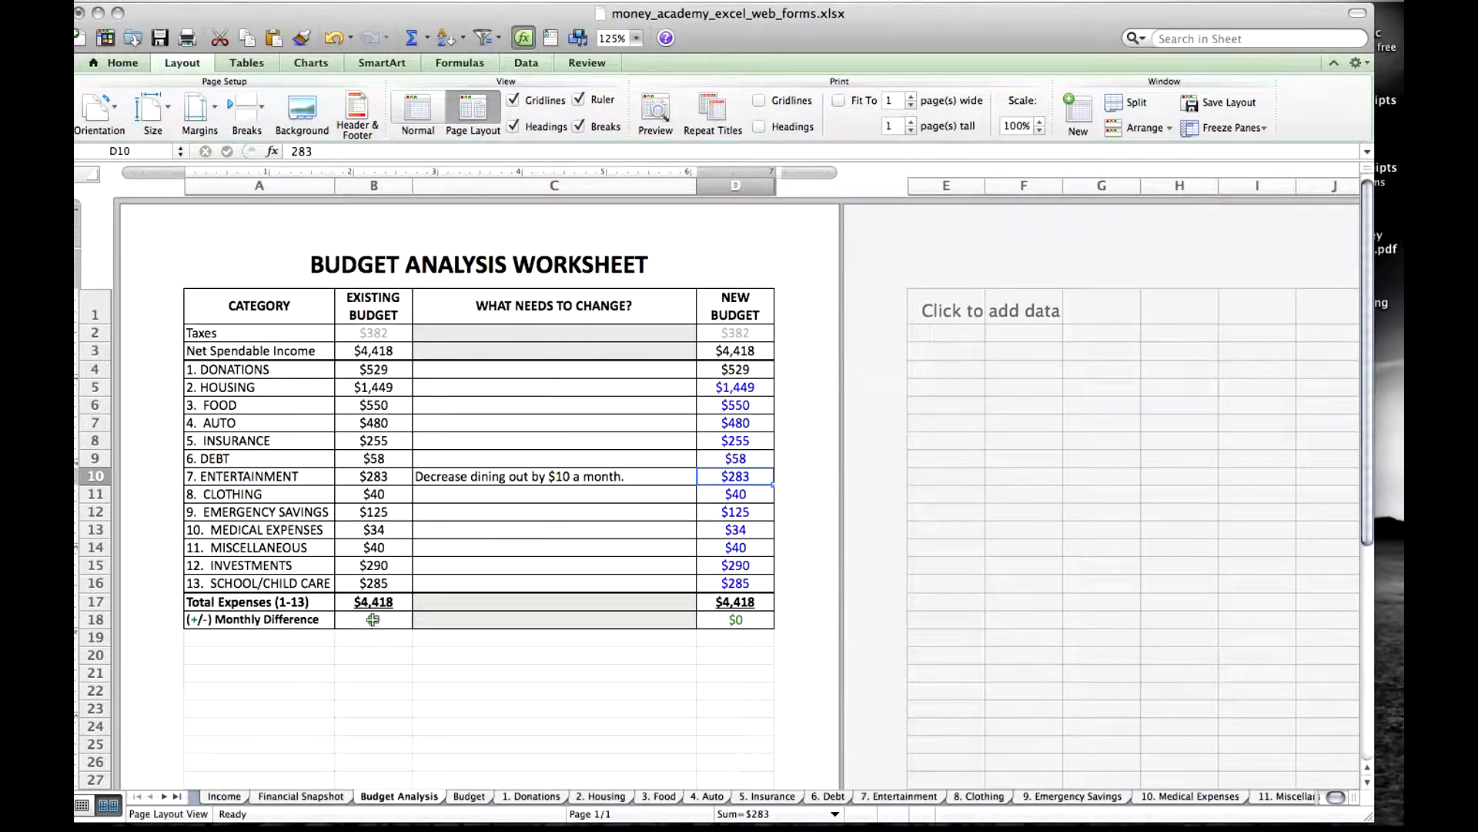
pyautogui.click(389, 477)
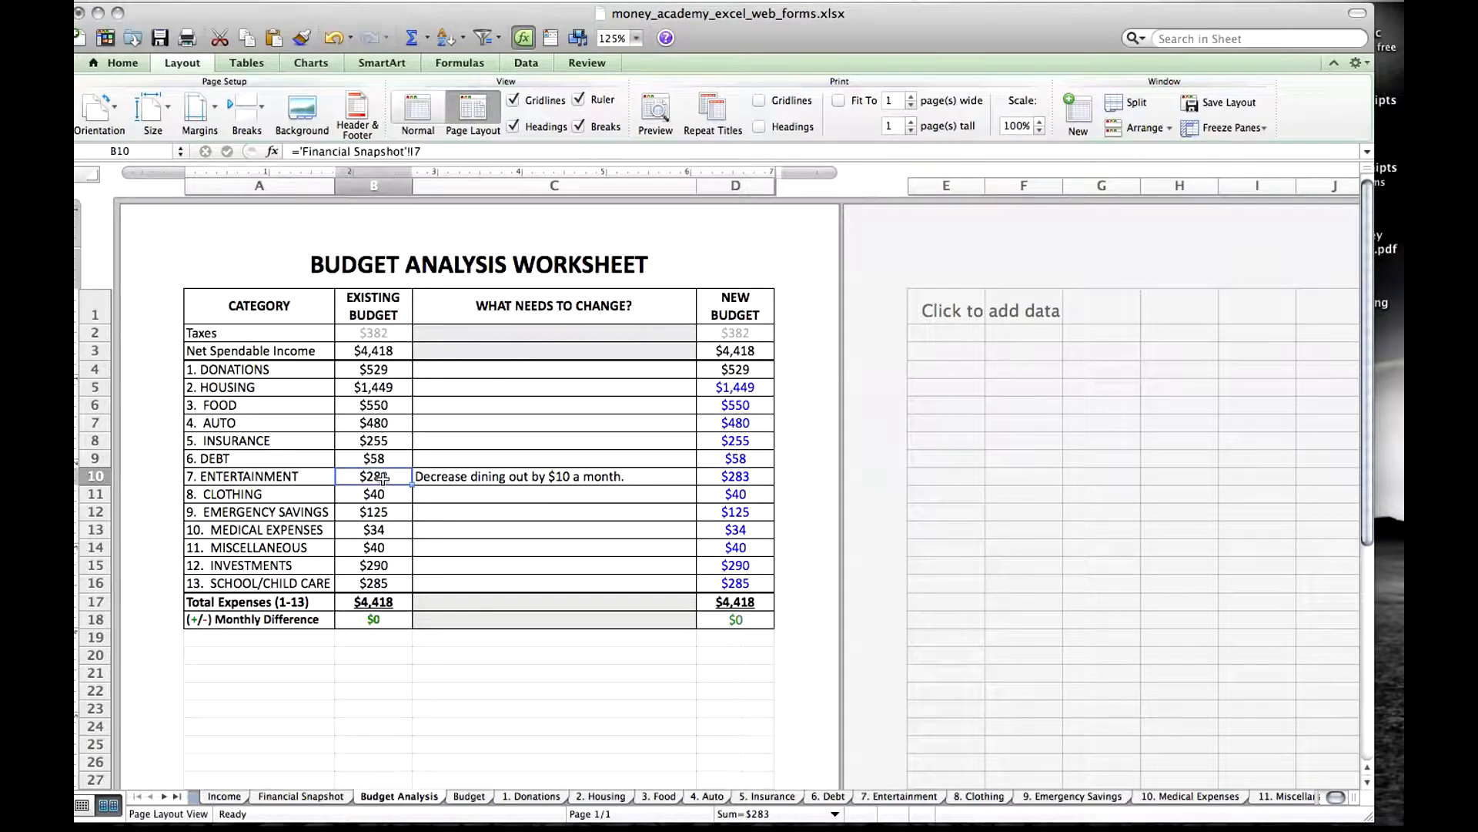
pyautogui.click(746, 476)
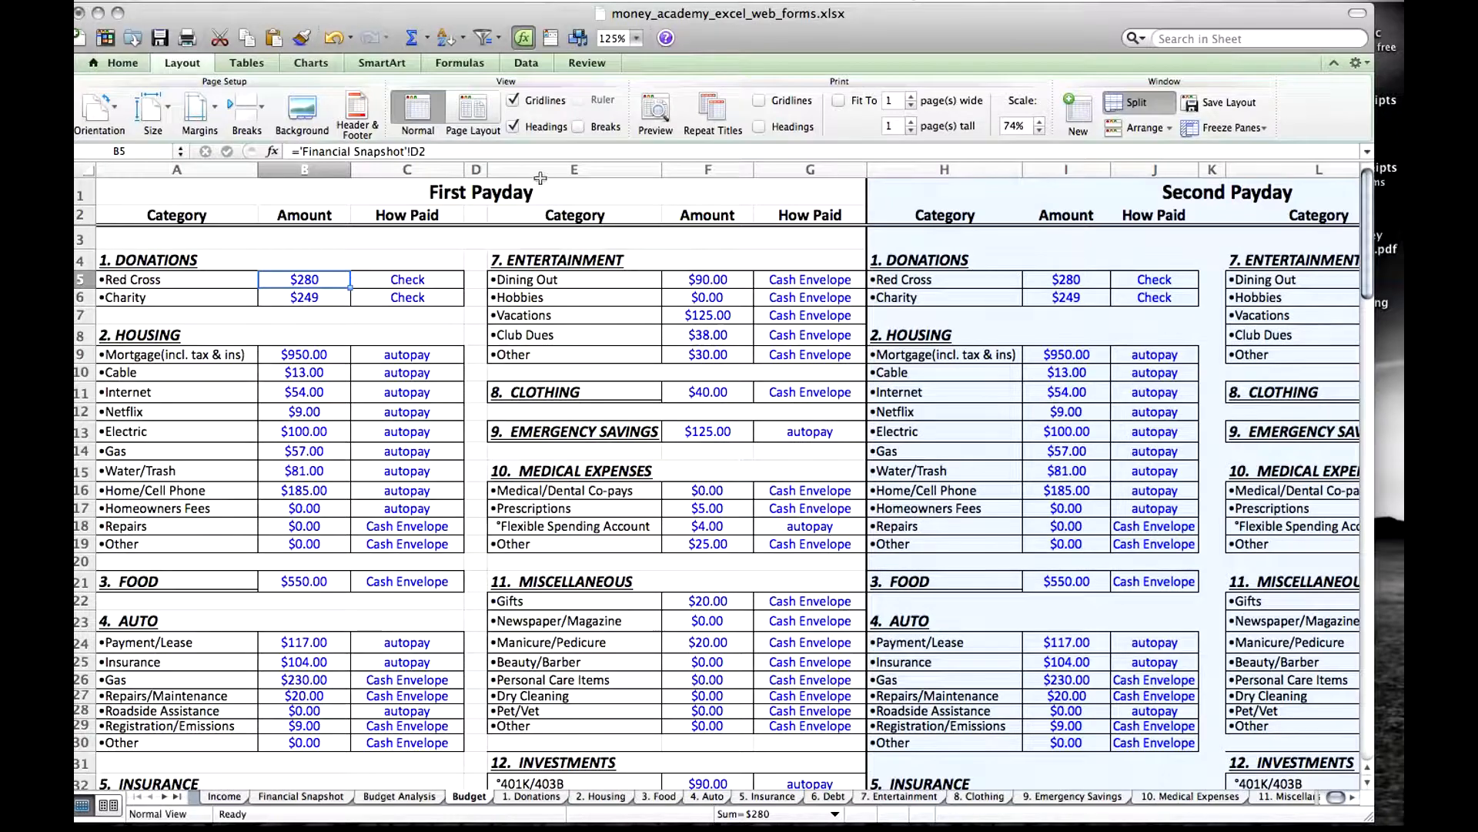
# View the First Payday and Second Payday sections of the Budget sheet.
pyautogui.click(529, 193)
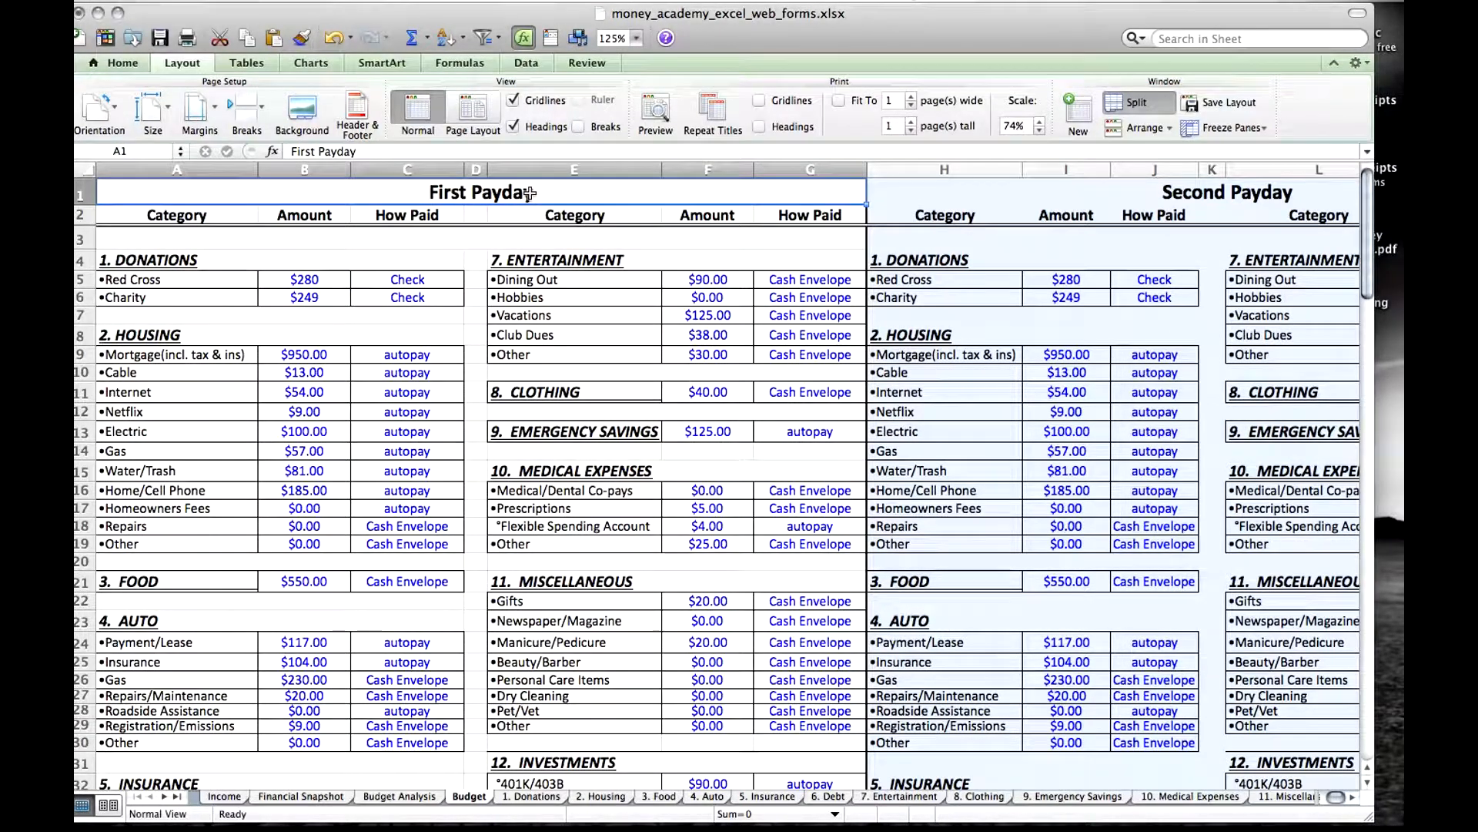
pyautogui.press('Tab')
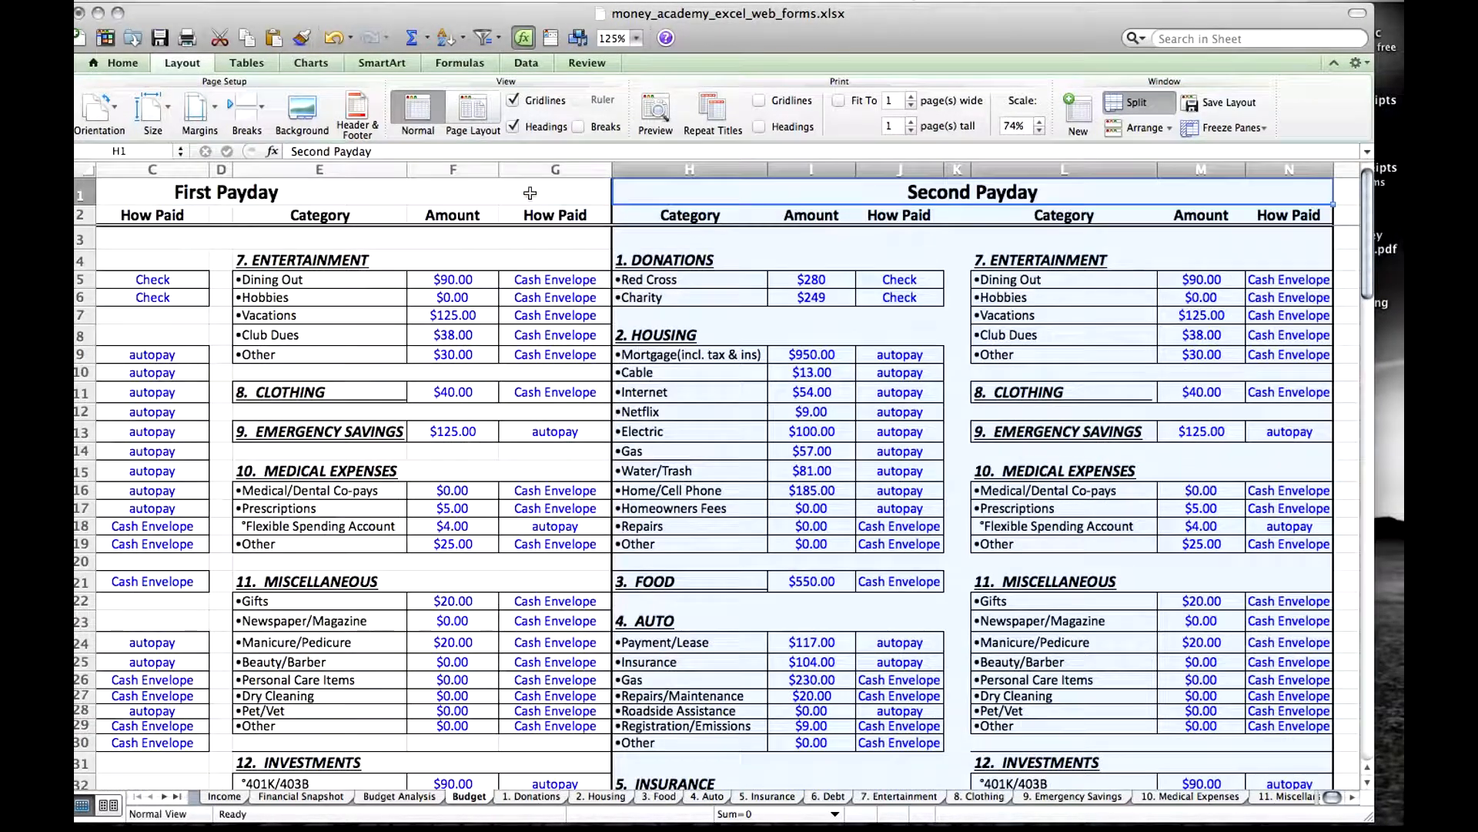
pyautogui.hotkey('shift', 'Tab')
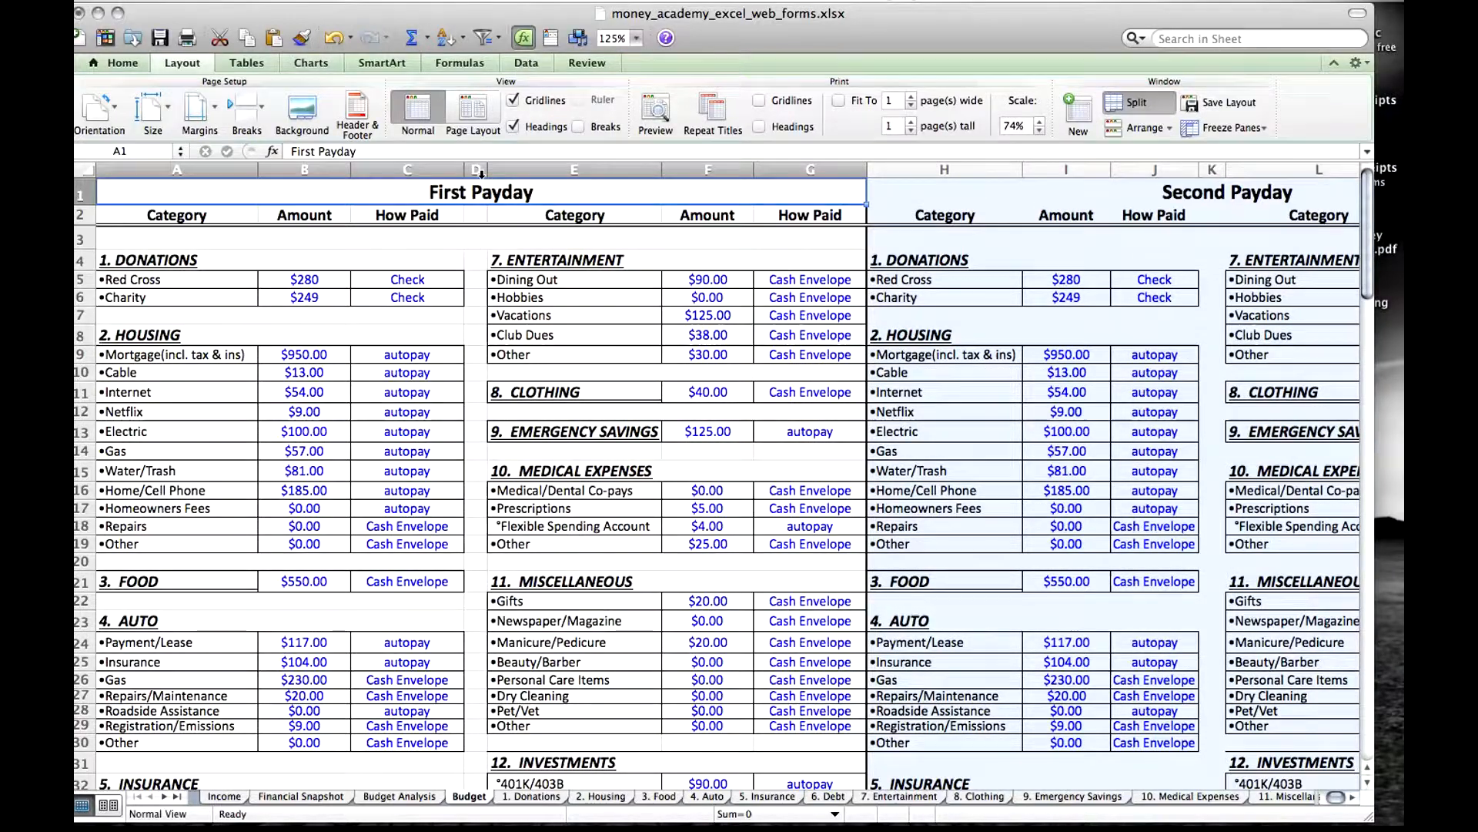
pyautogui.press('Tab')
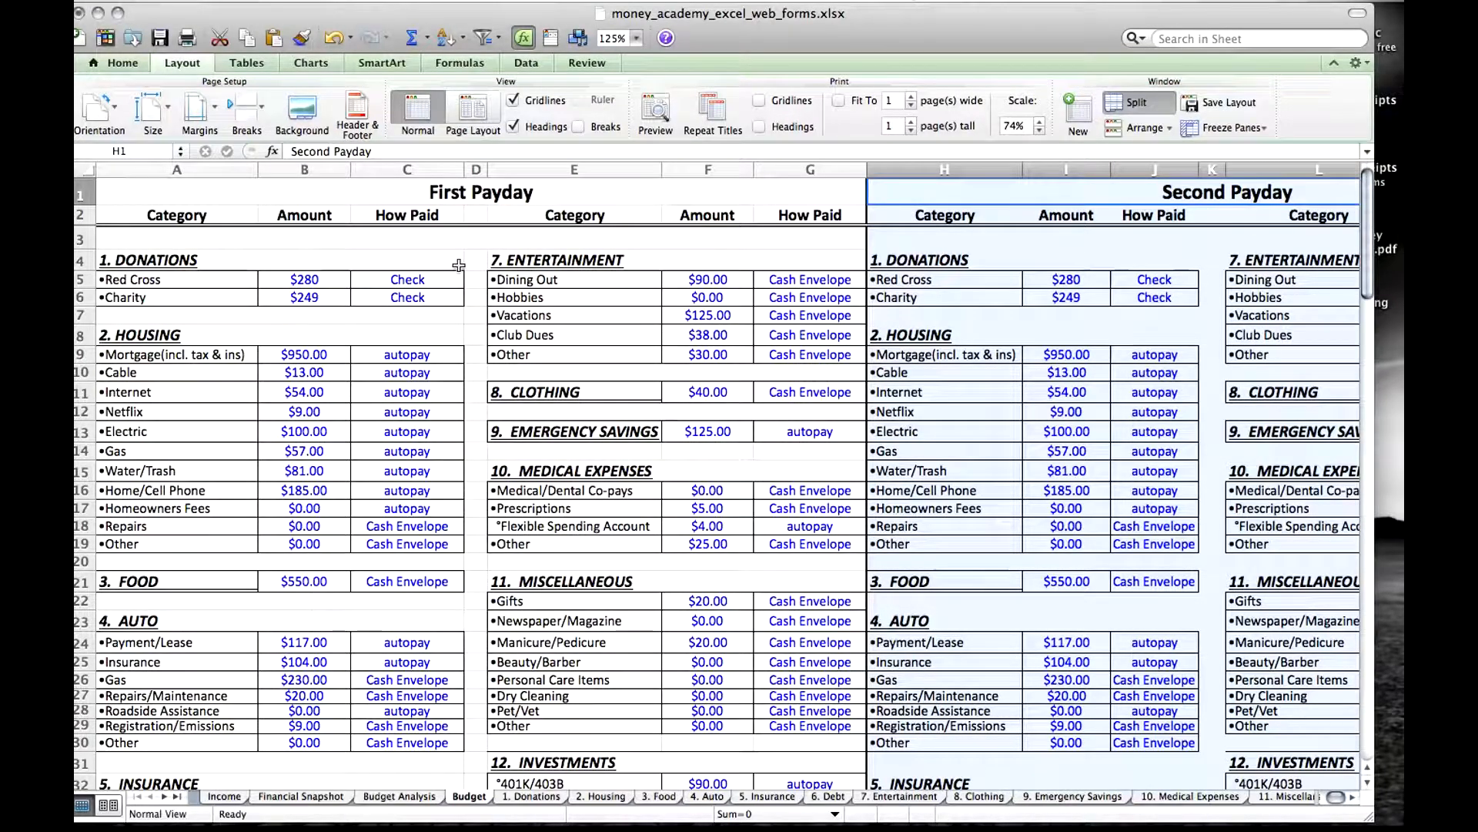
# Inspect the First Payday donation and Mortgage links on the Budget sheet, and the Auto Payment/Lease amount on Financial Snapshot.
pyautogui.click(310, 278)
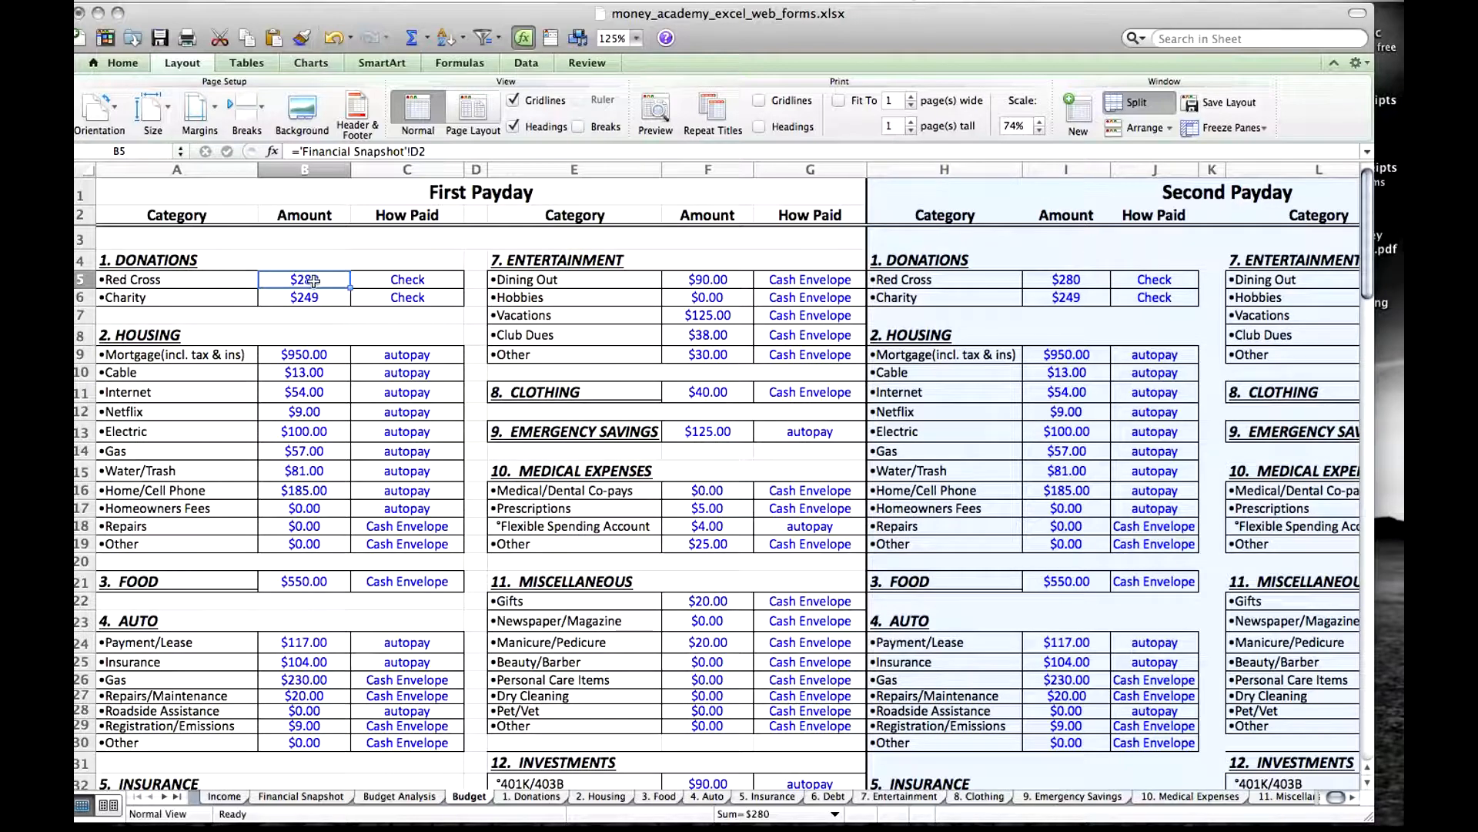
pyautogui.press('Down')
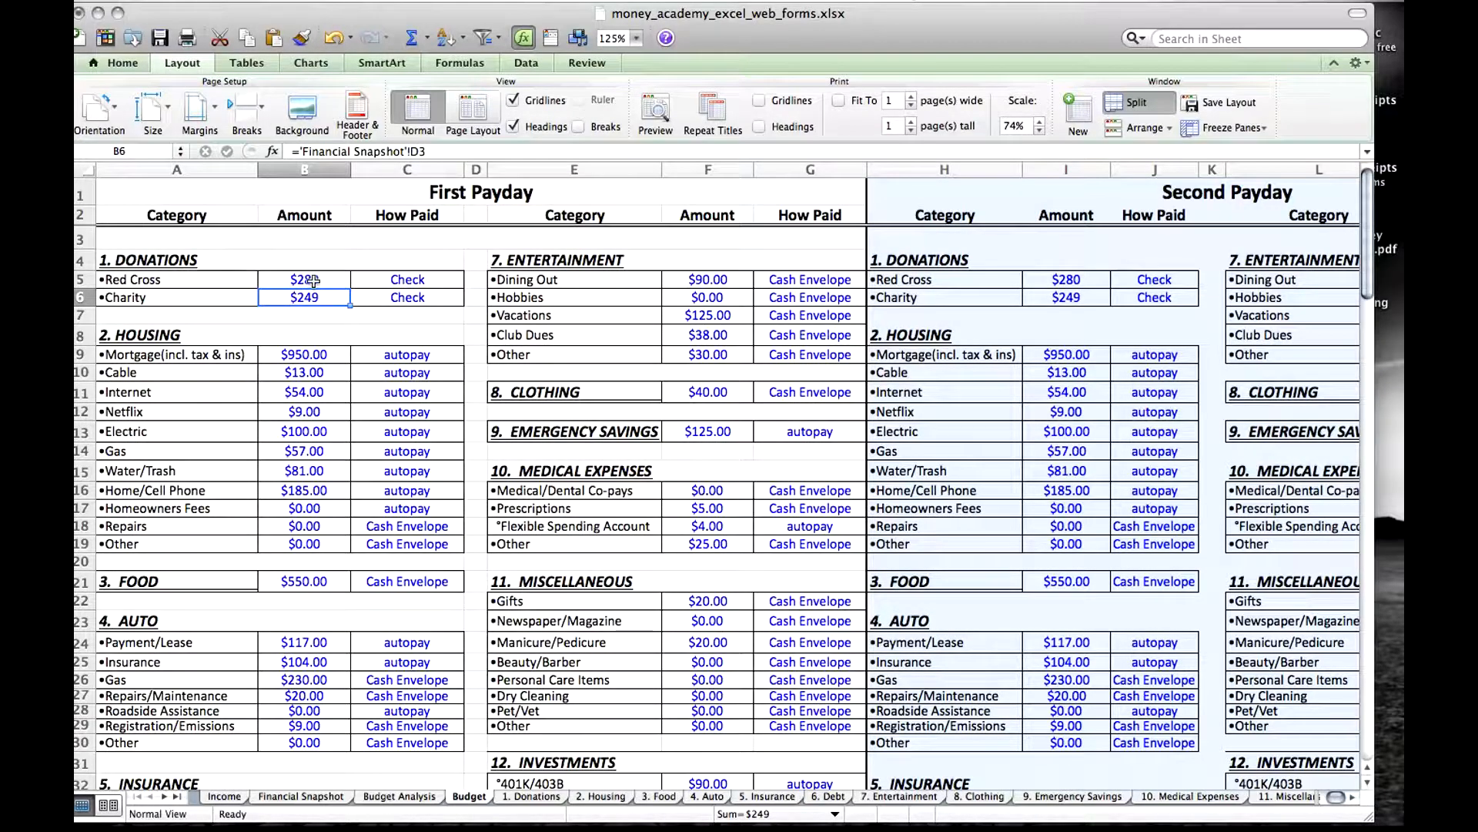
pyautogui.press('Down')
pyautogui.press('Down')
pyautogui.press('Down')
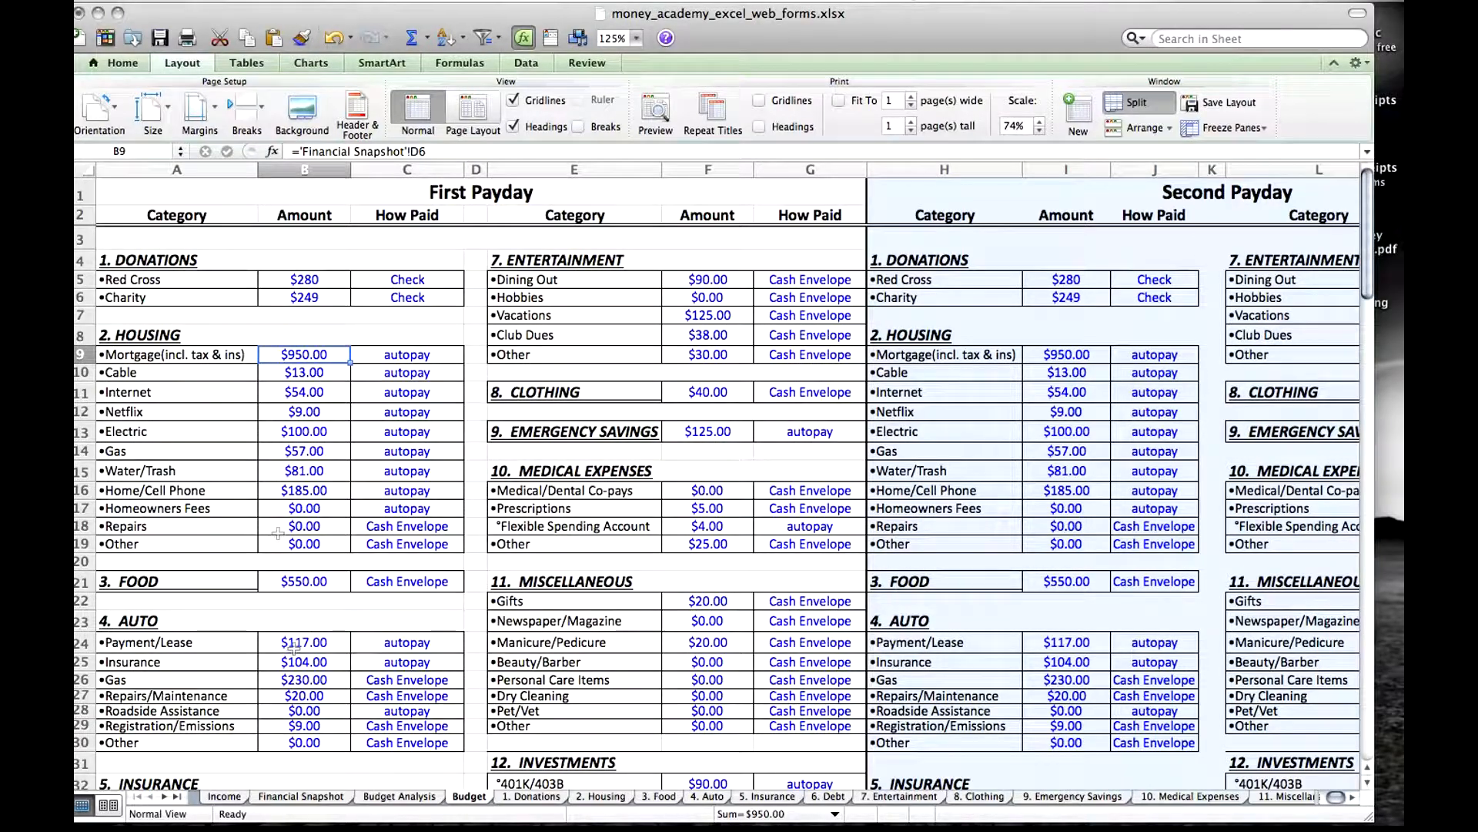
pyautogui.click(316, 798)
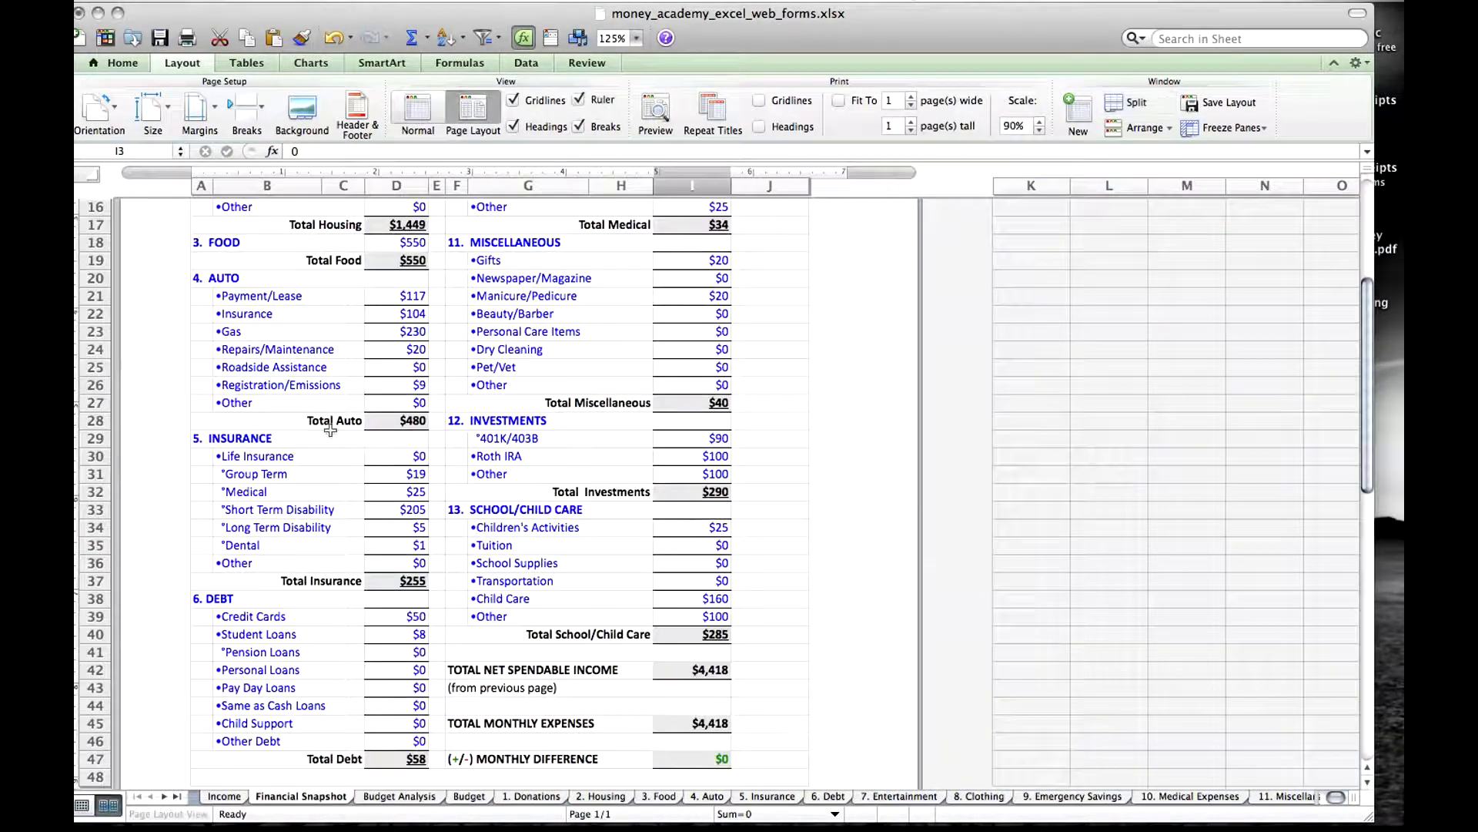
pyautogui.click(422, 297)
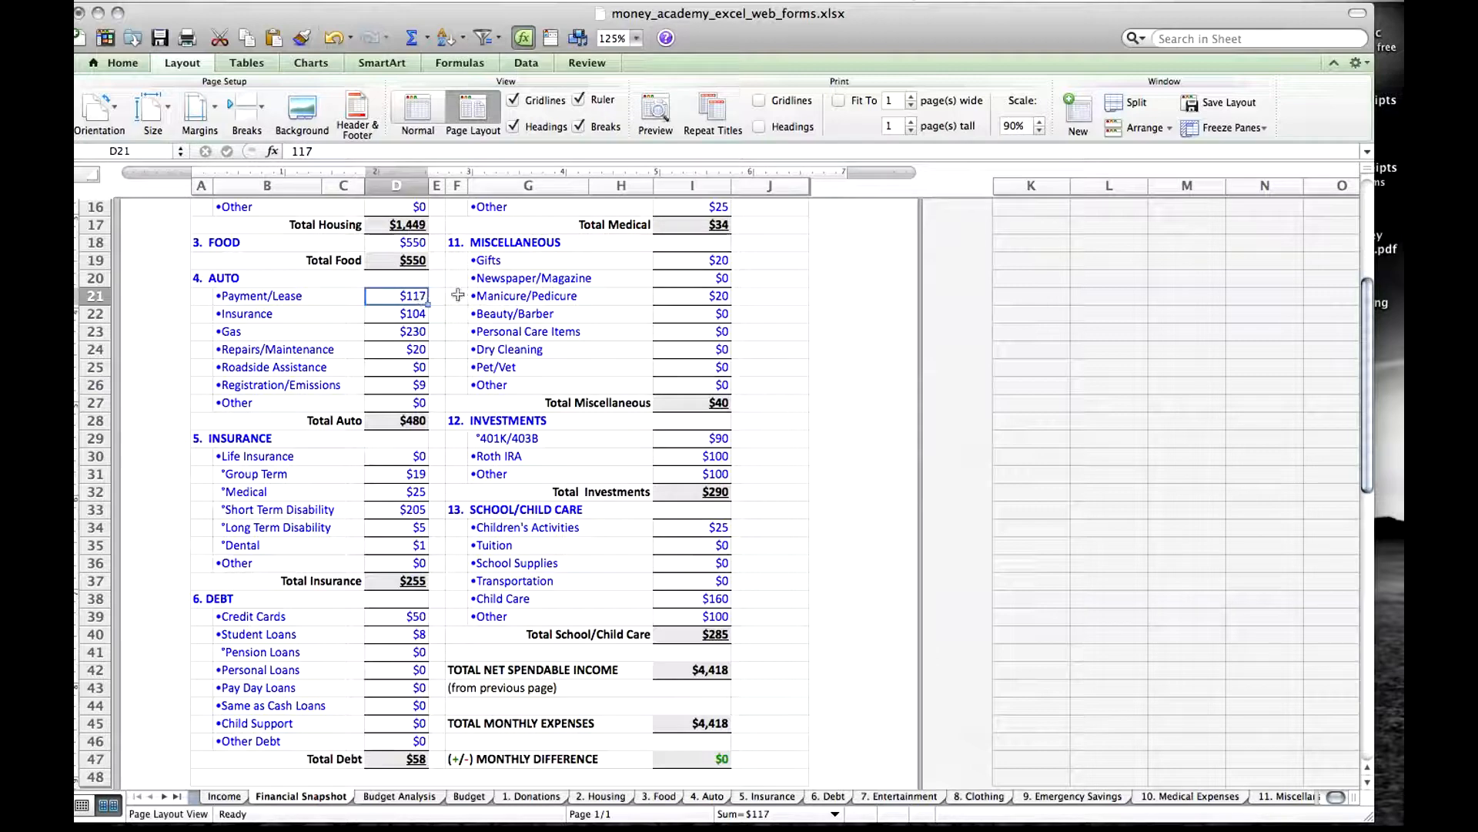
# Inspect the Auto Insurance and Gas amounts on Financial Snapshot and the First Payday Food link on the Budget sheet.
pyautogui.click(409, 320)
pyautogui.click(410, 336)
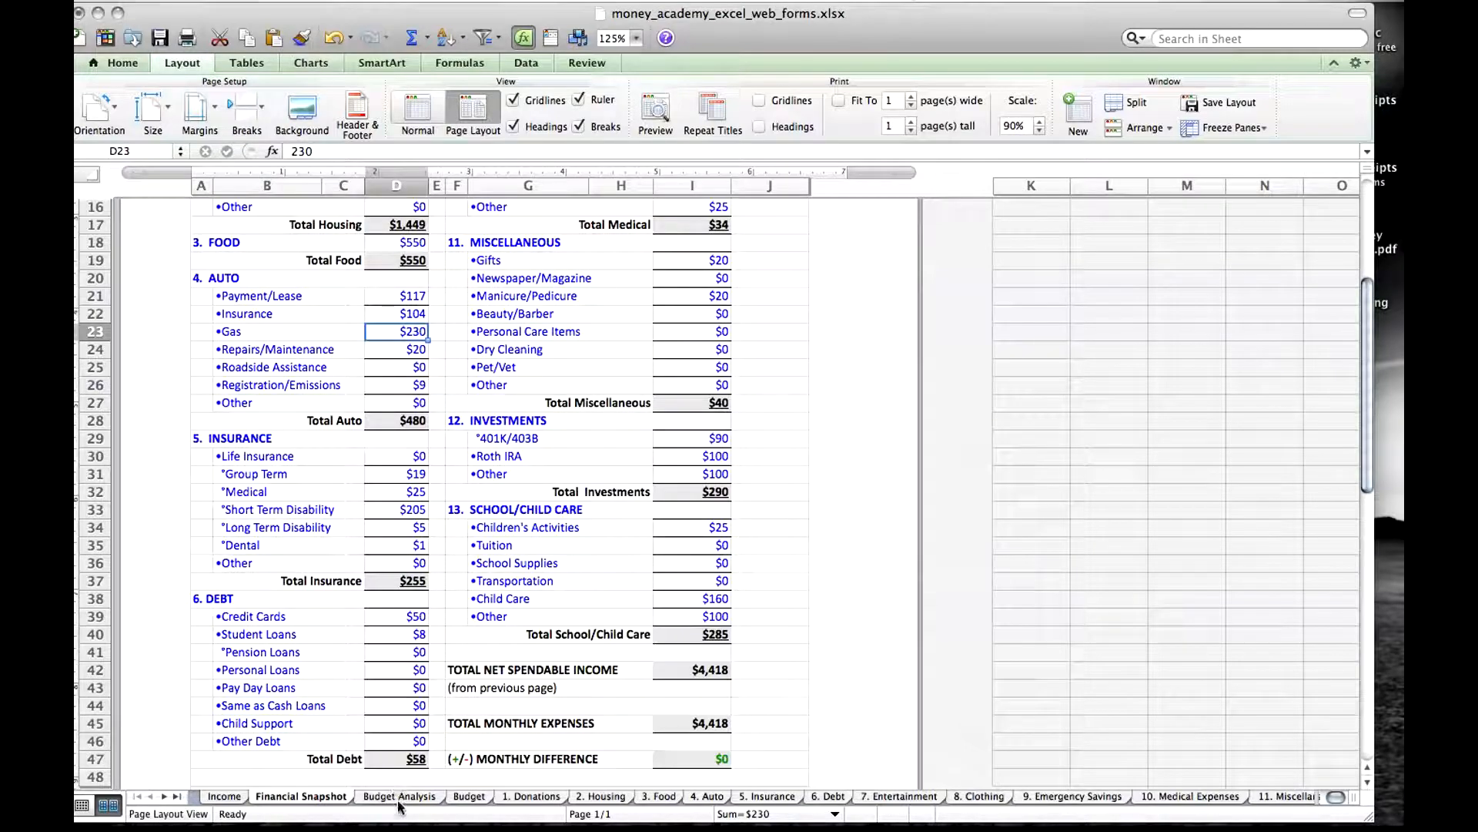
pyautogui.click(462, 796)
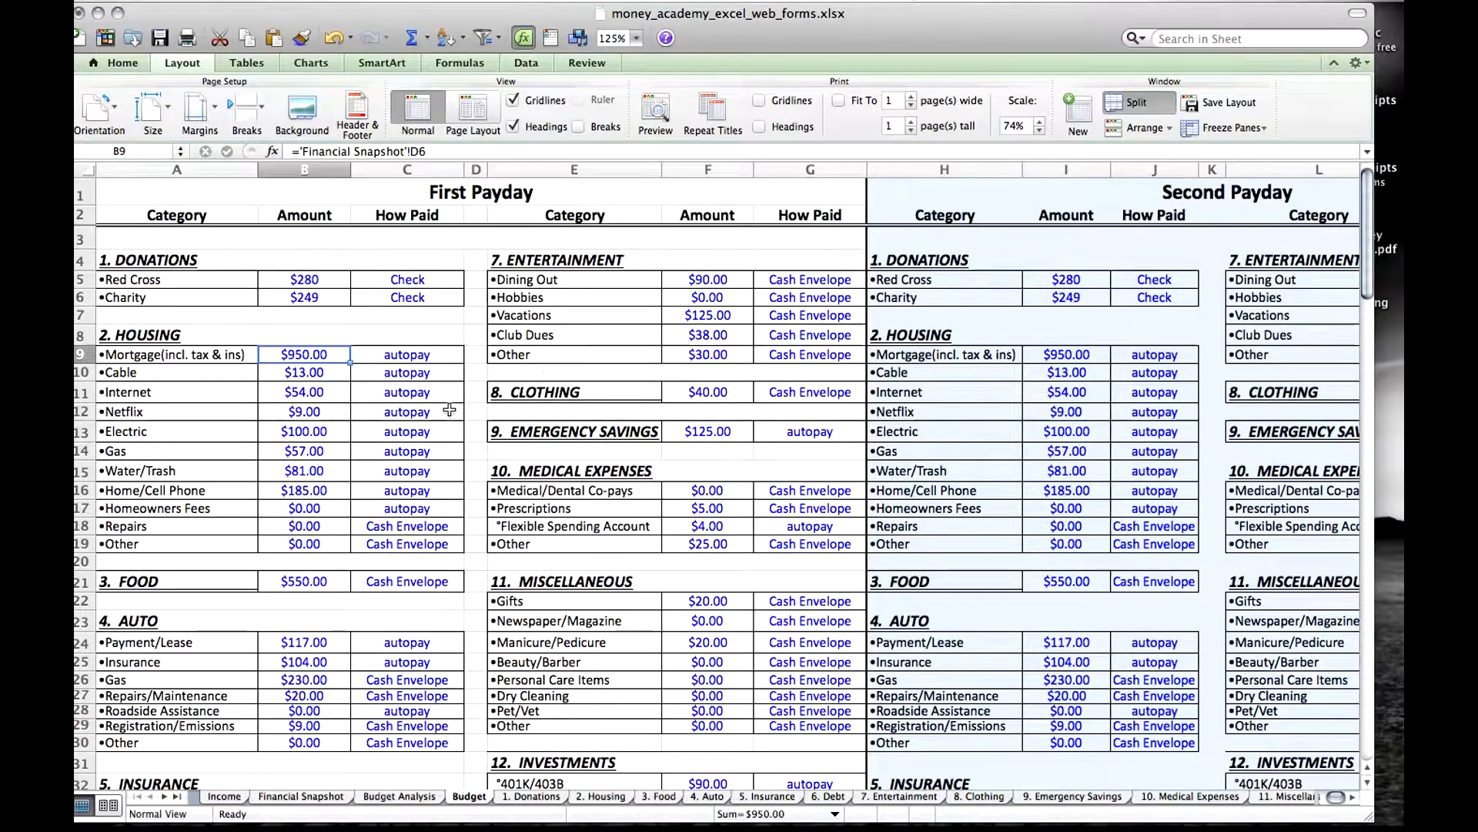
pyautogui.click(299, 582)
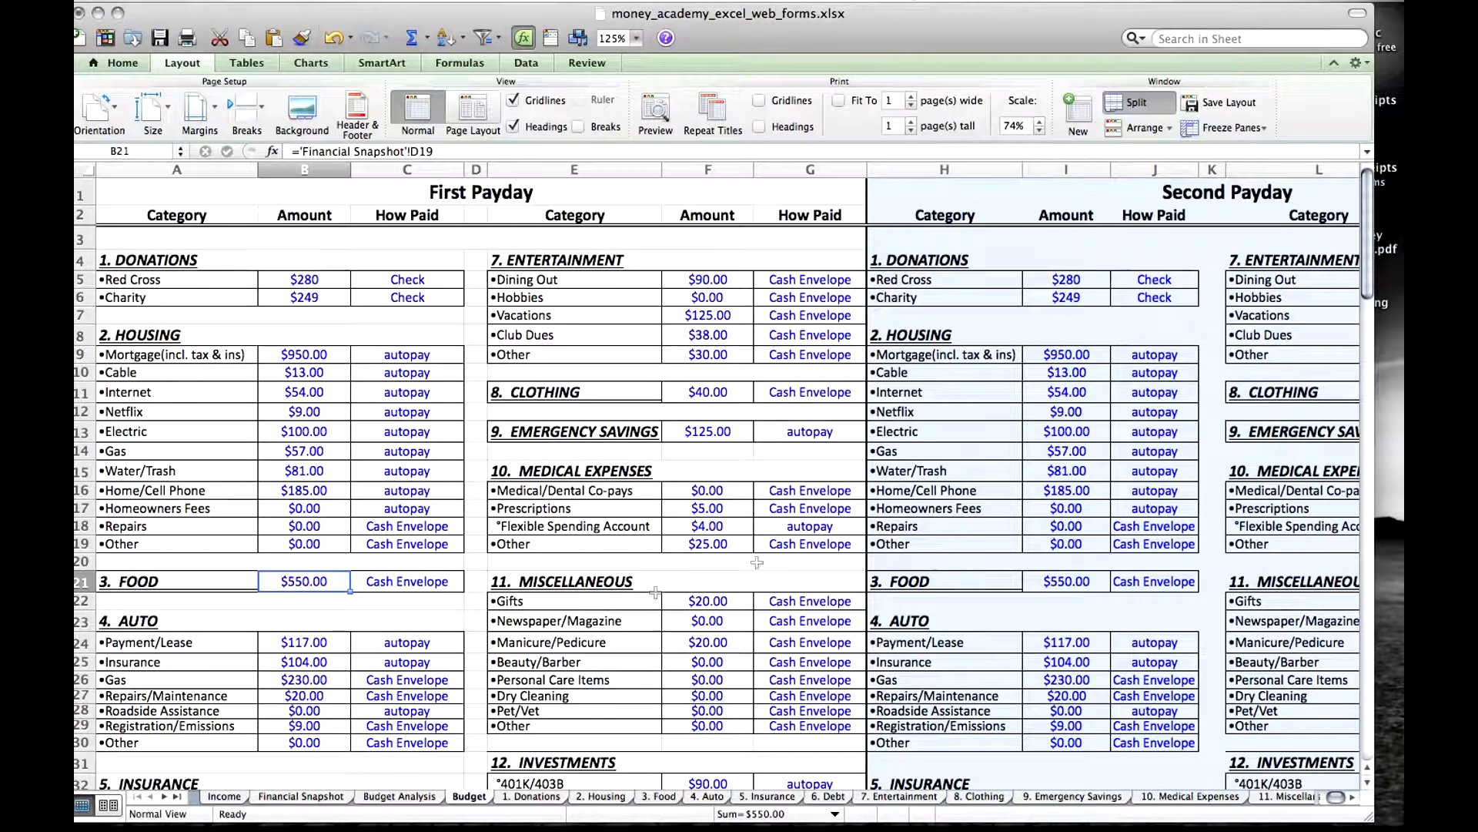
# Try setting the Second Payday Food amount to 0, compare it with the First Payday Food amount, and undo the change.
pyautogui.click(1077, 583)
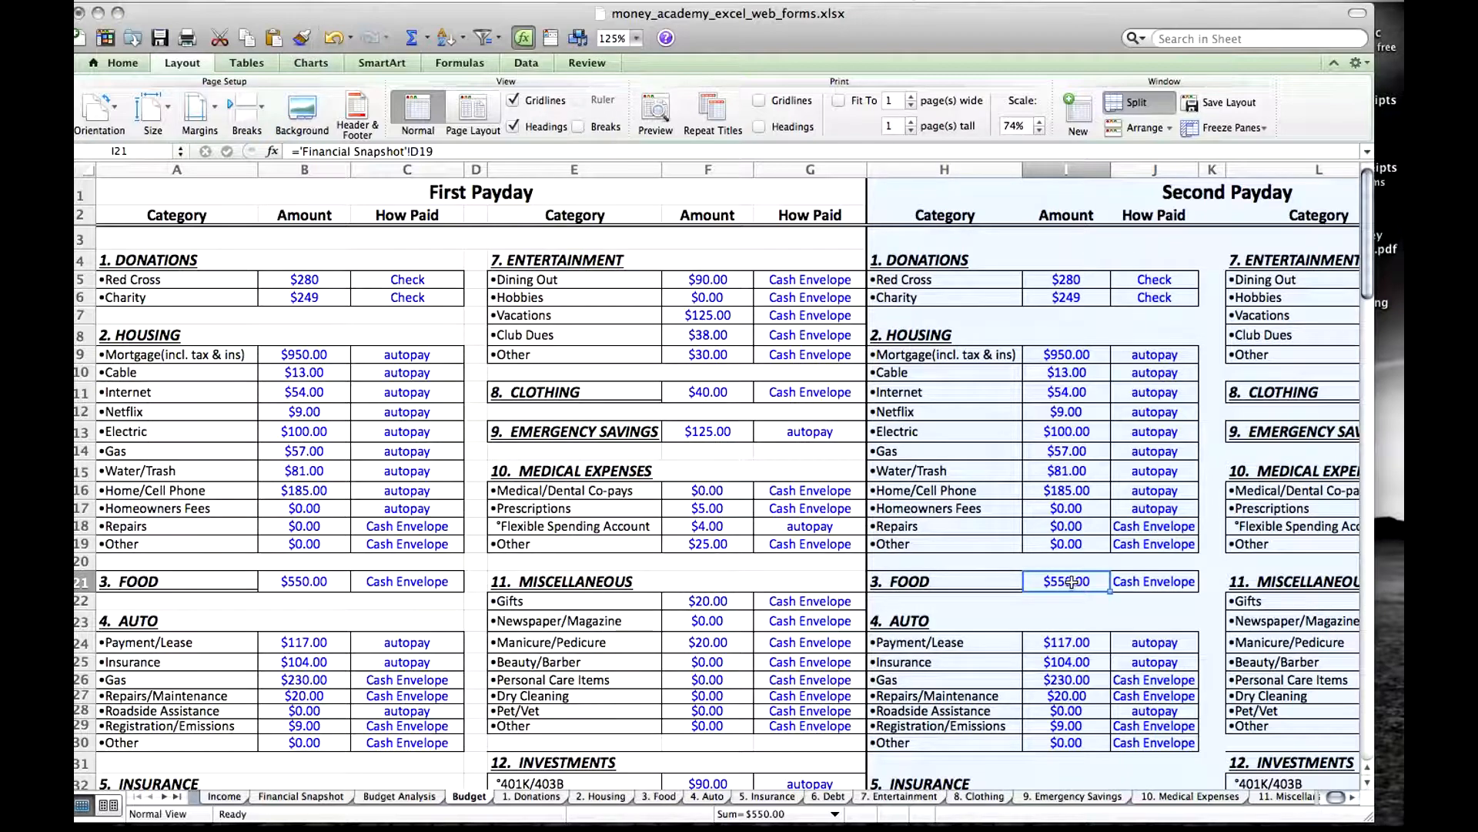
pyautogui.write('0')
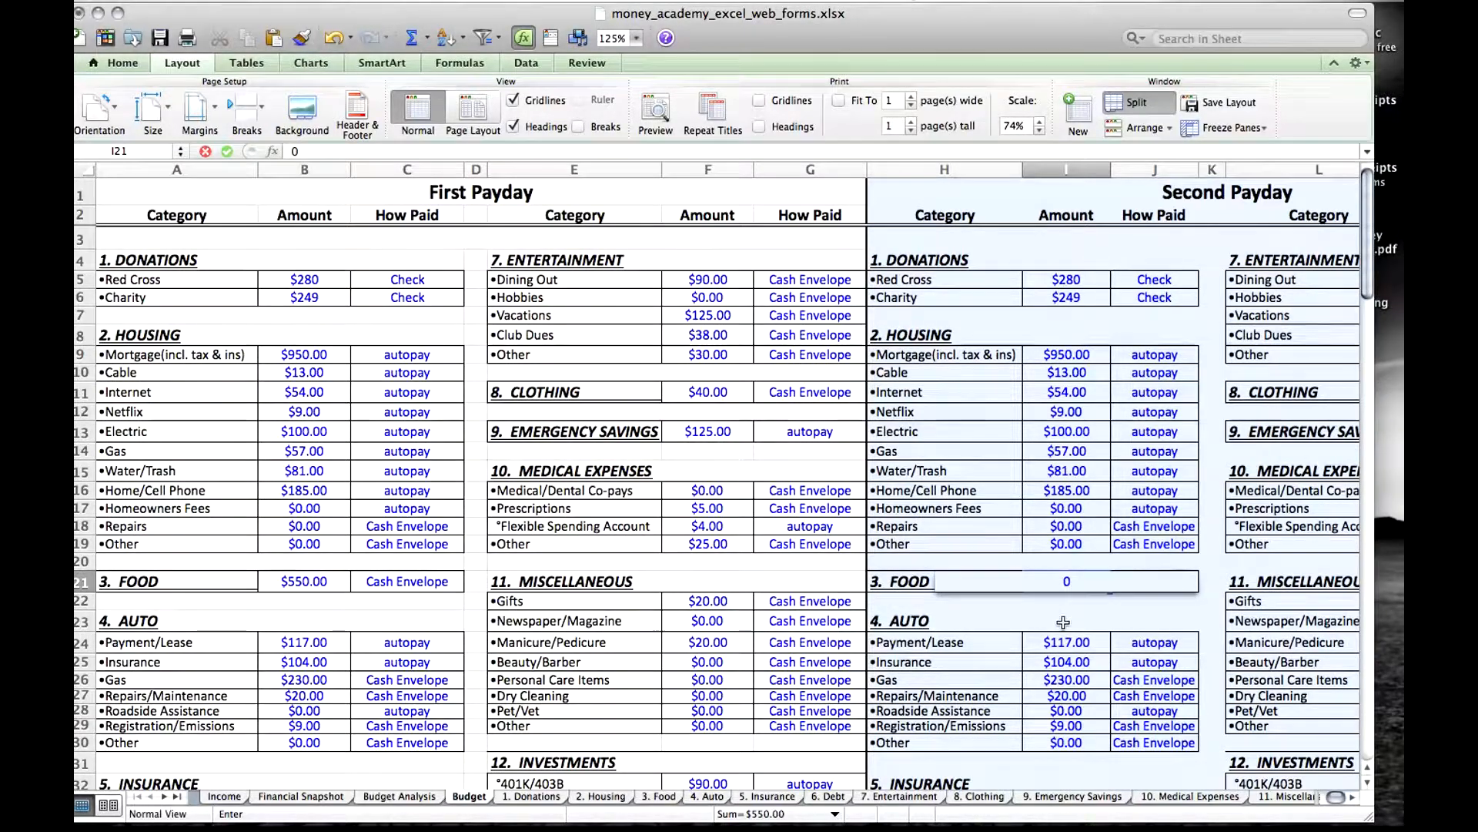
pyautogui.press('Return')
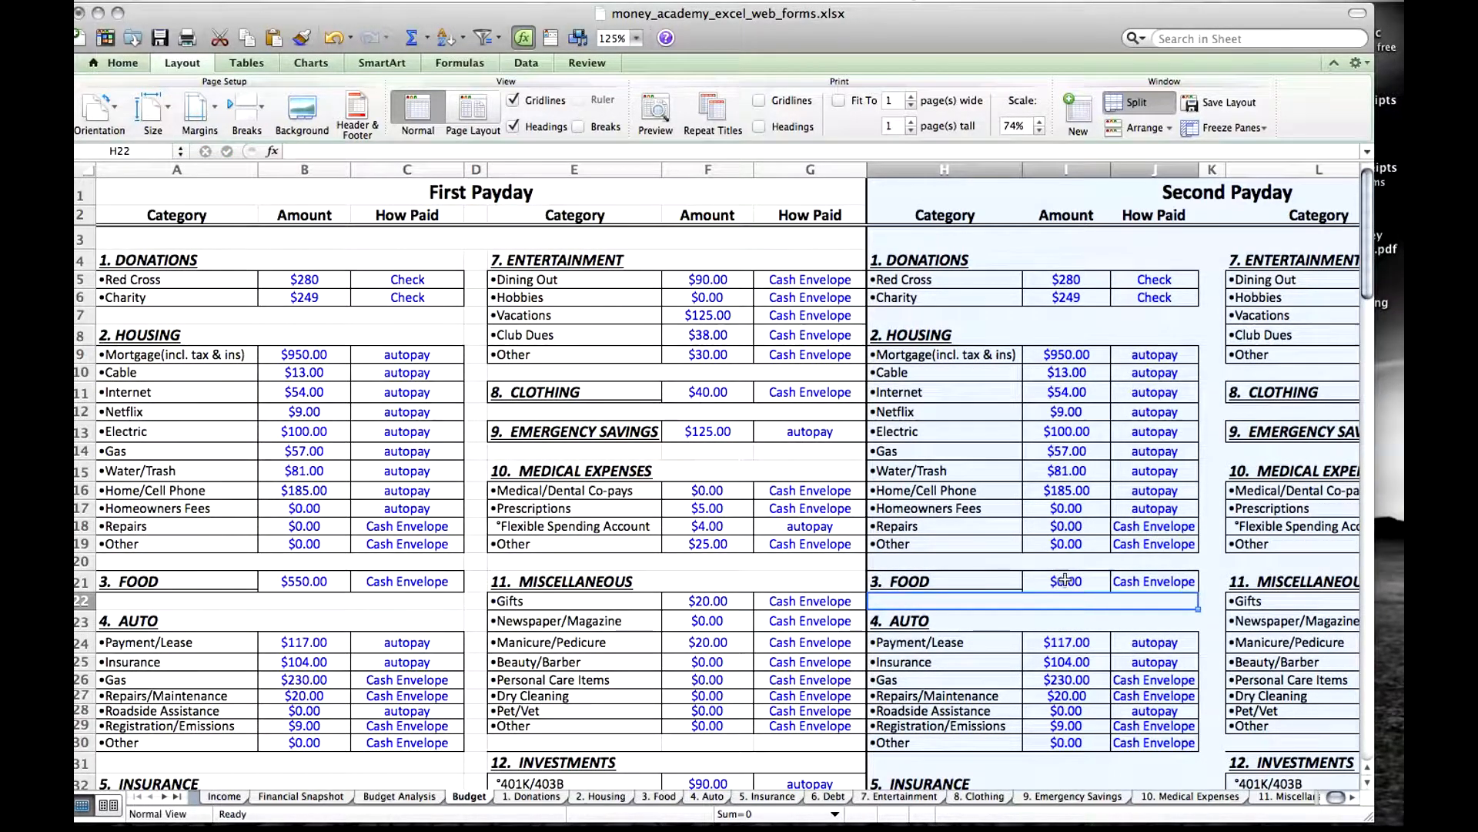
pyautogui.click(1064, 579)
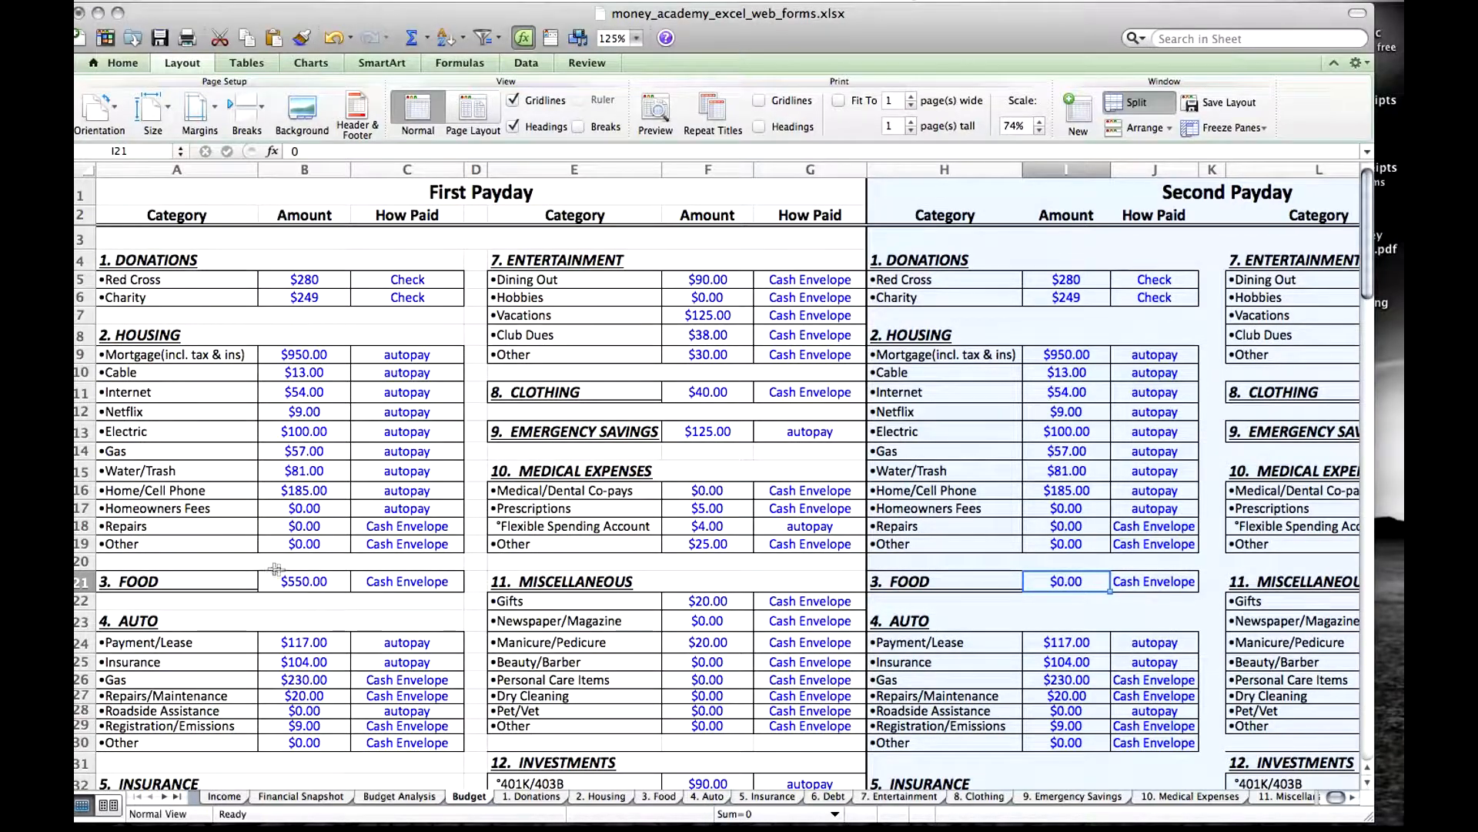
pyautogui.click(305, 582)
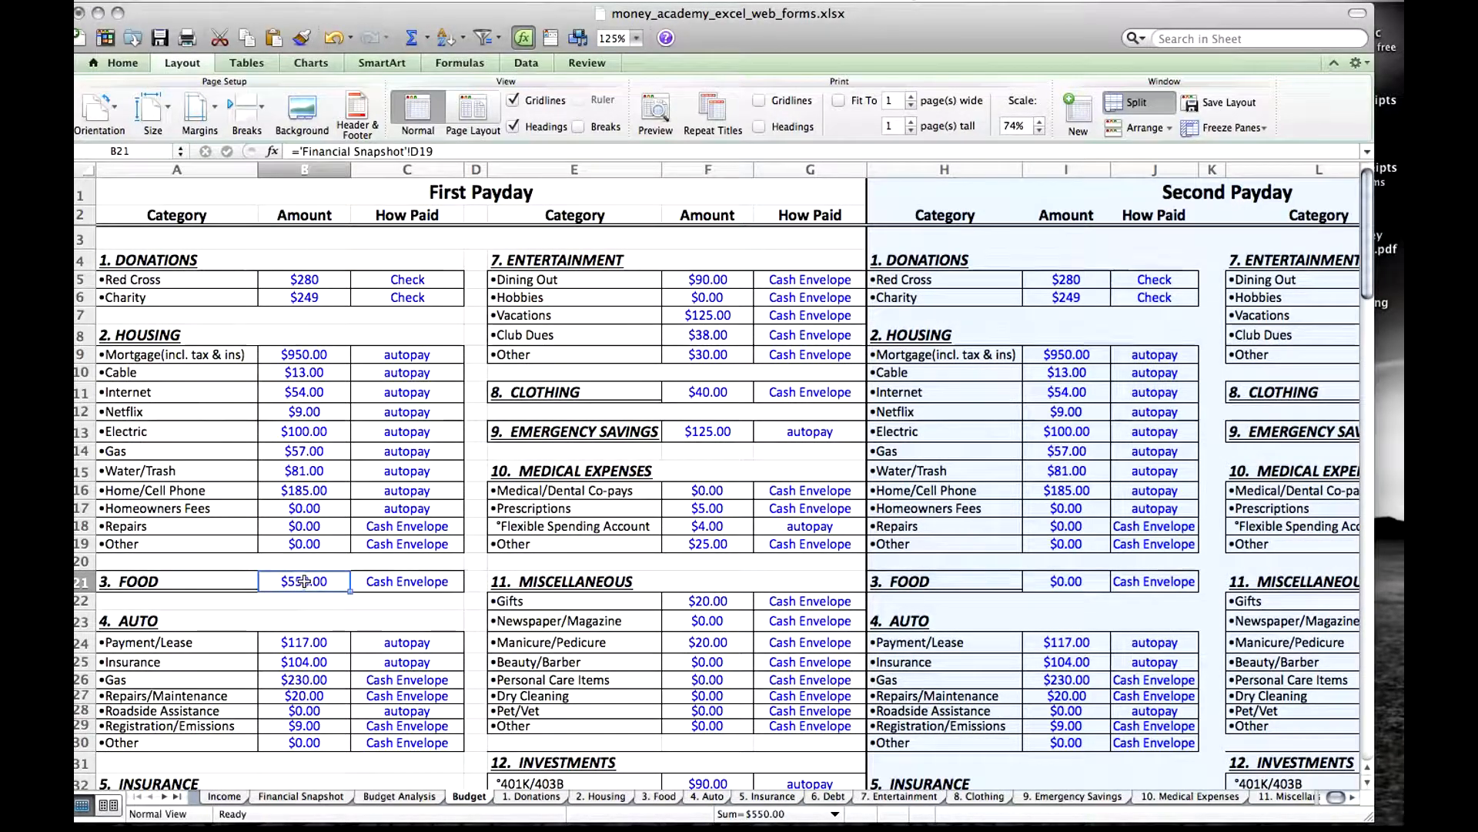
pyautogui.click(1078, 587)
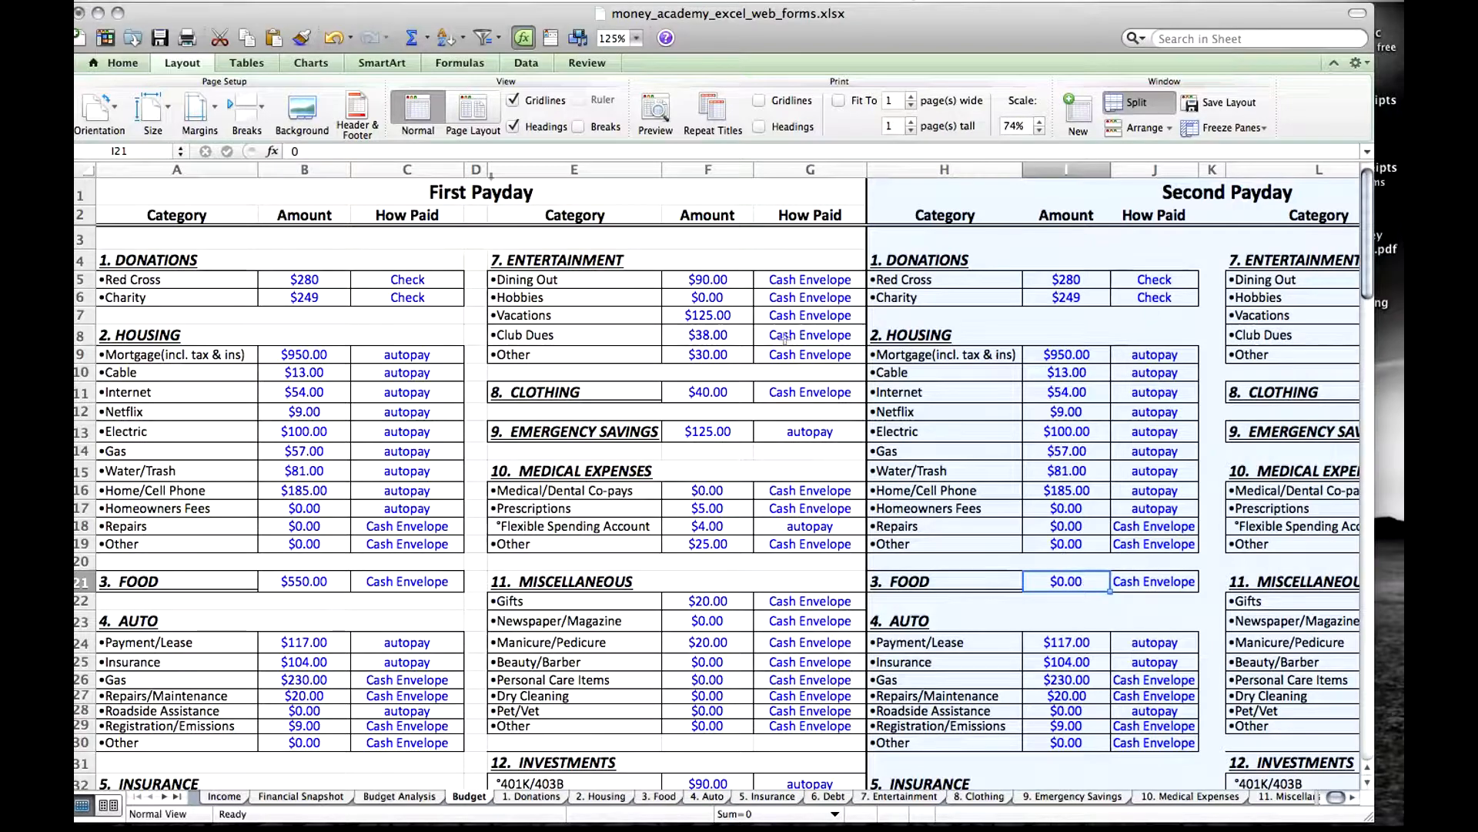
pyautogui.click(333, 38)
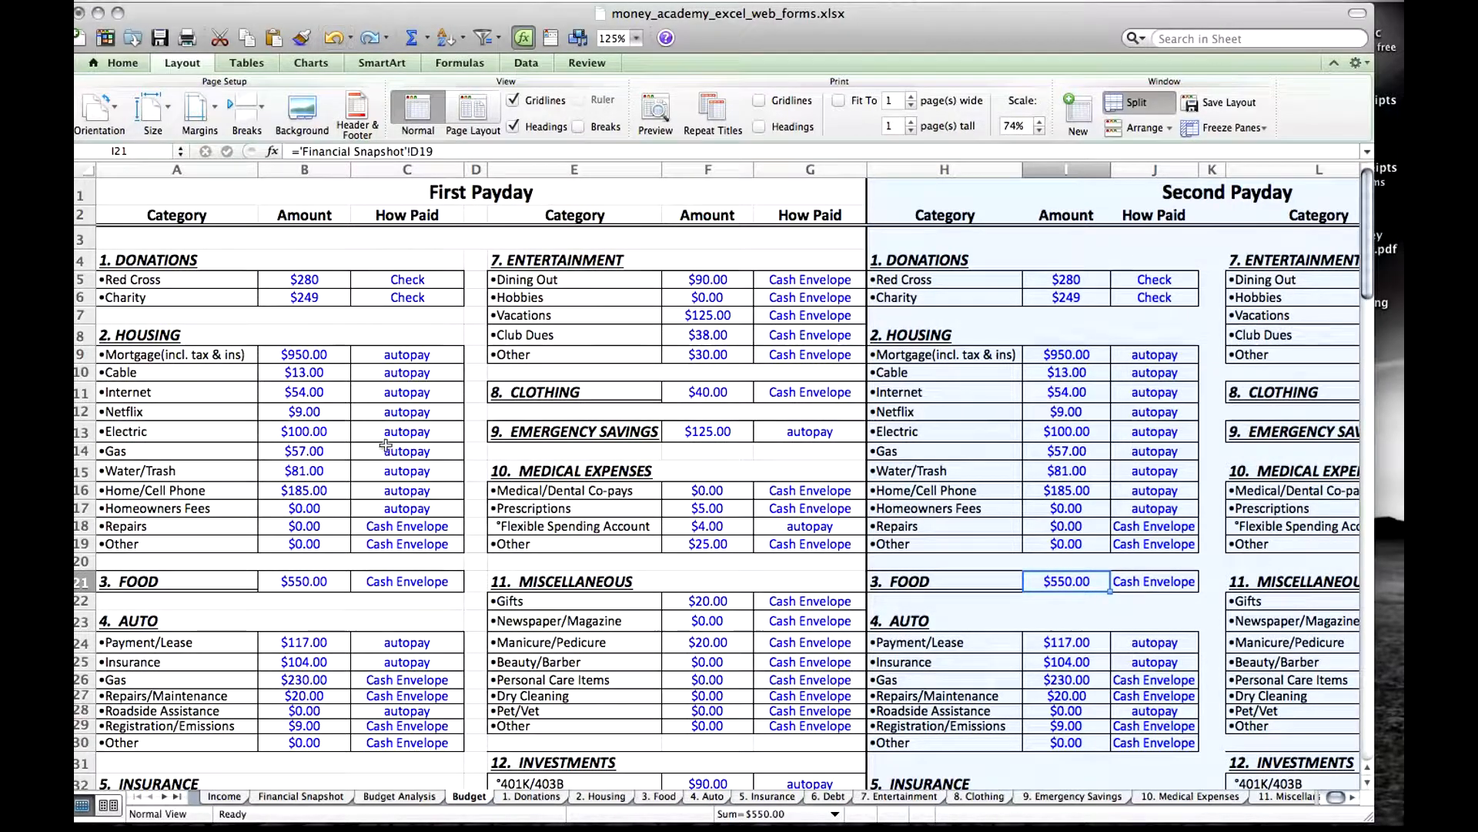
# Compare the Food amounts of both paydays and halve the First Payday one by appending /2 to its Financial Snapshot link.
pyautogui.click(297, 583)
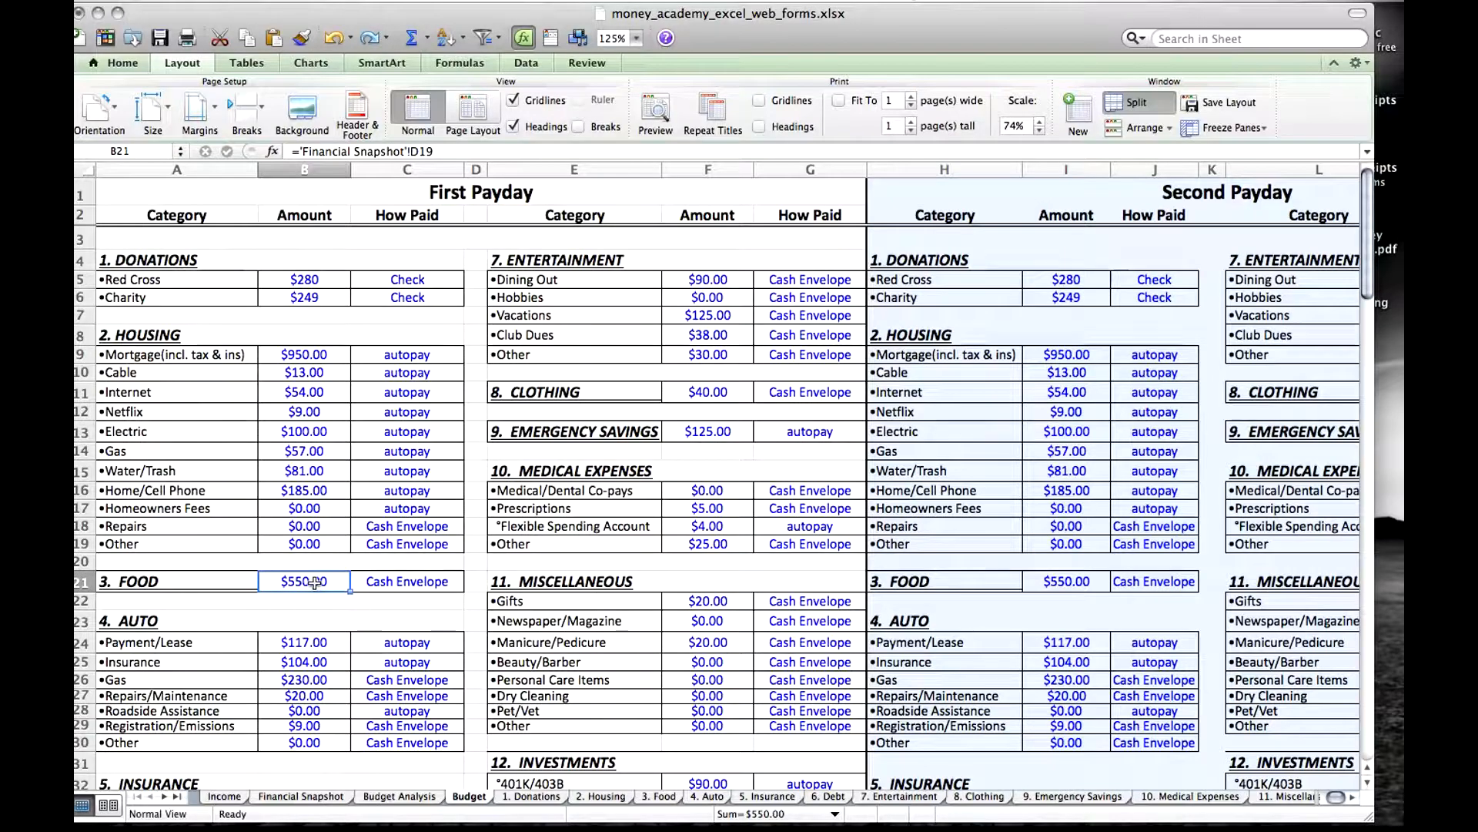
pyautogui.click(1071, 582)
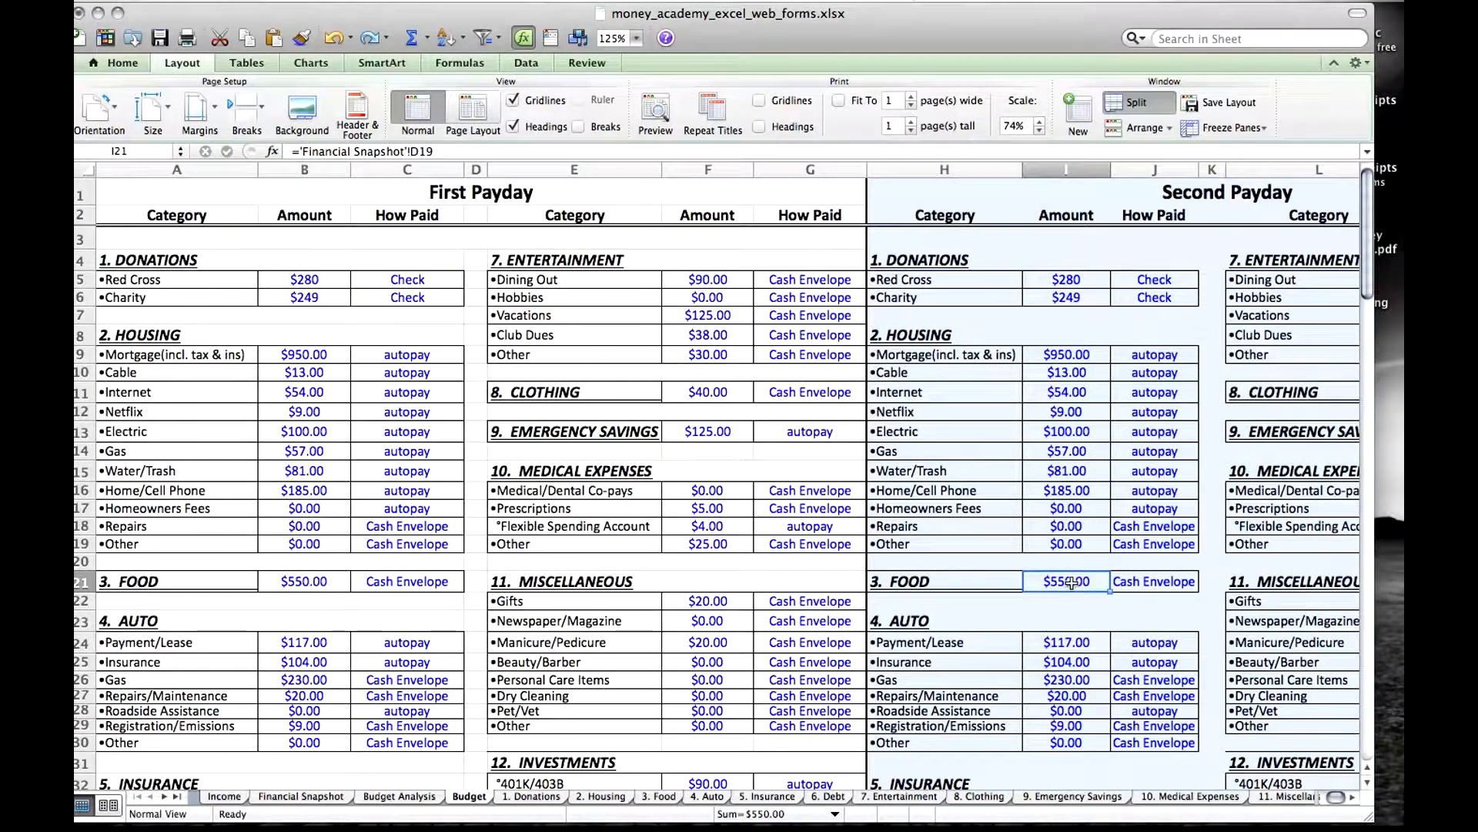
pyautogui.click(316, 584)
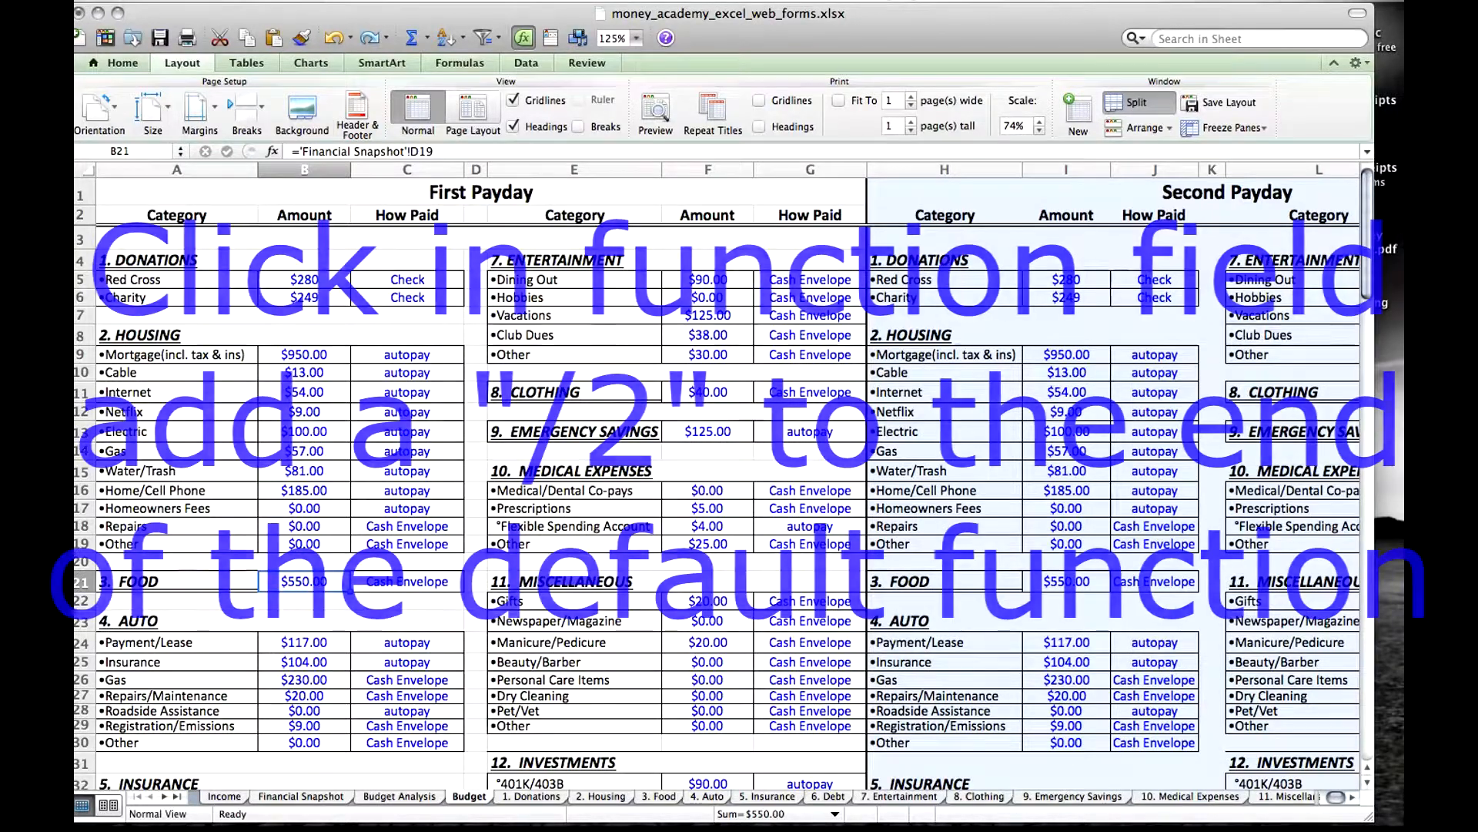
pyautogui.click(440, 151)
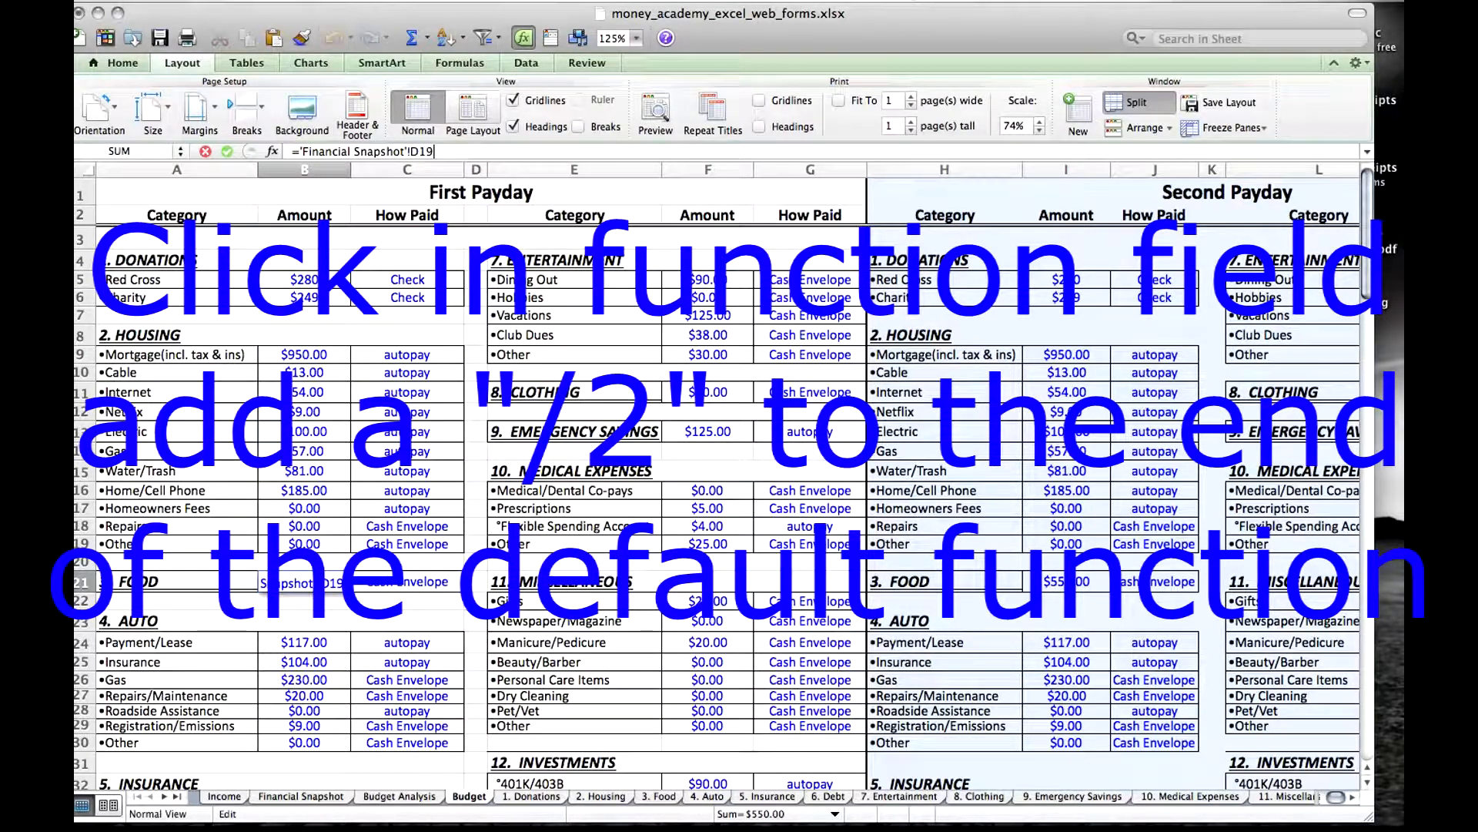
pyautogui.write('/2')
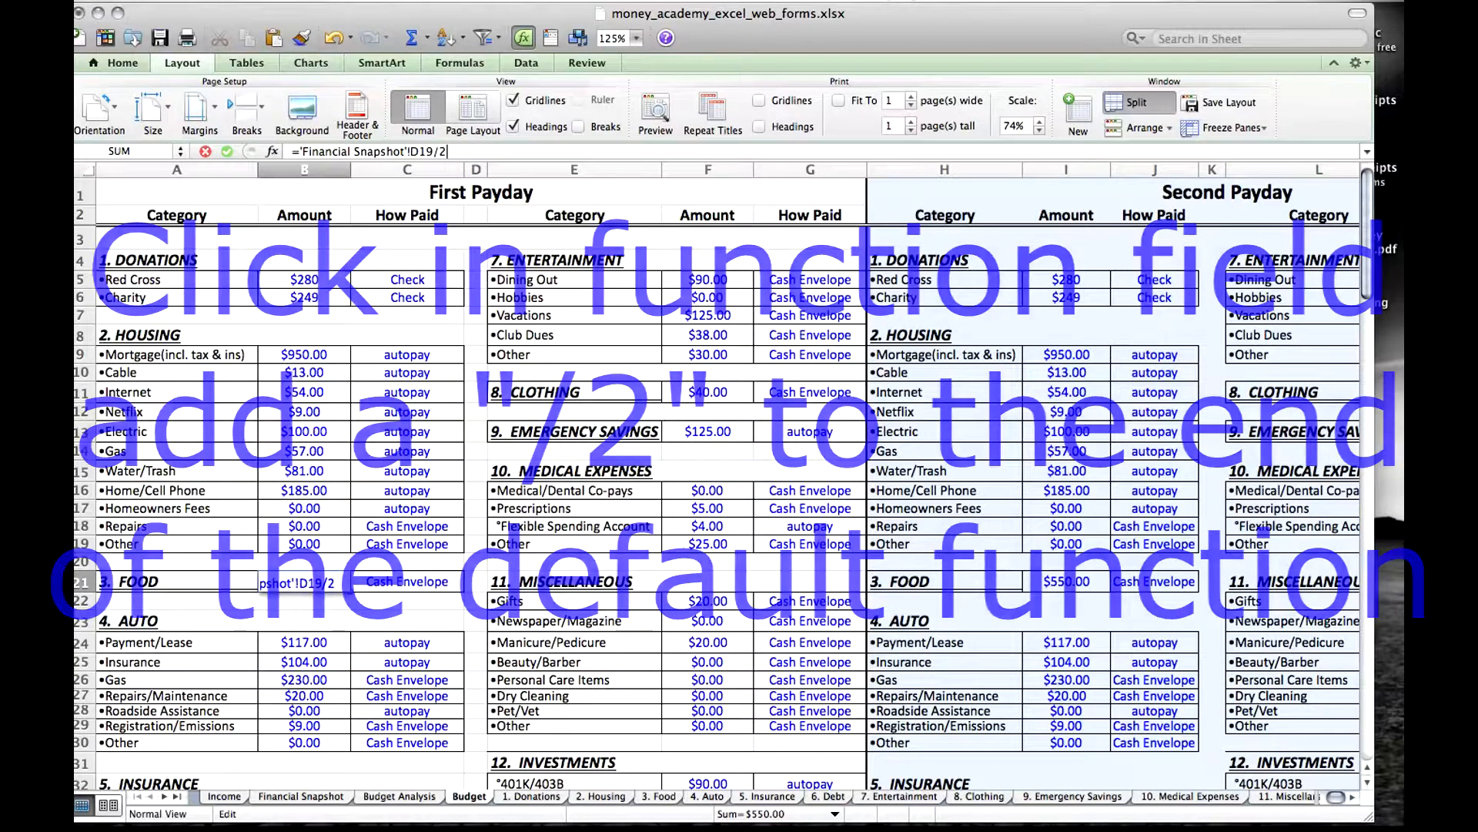
pyautogui.press('Return')
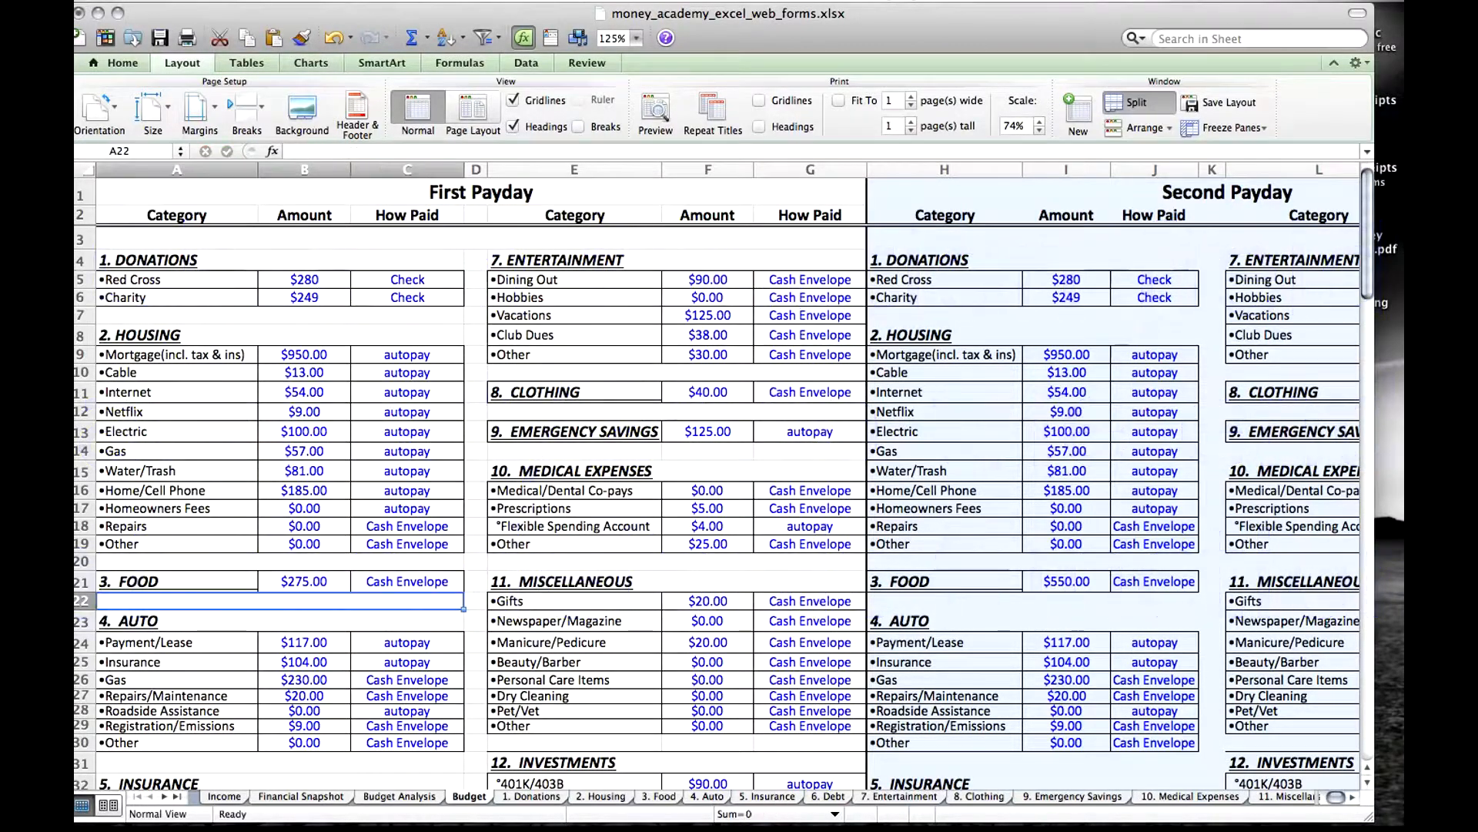
# Halve the Second Payday Food amount by appending /2 to its Financial Snapshot link, and check both paydays' Food formulas.
pyautogui.click(312, 583)
pyautogui.click(1070, 581)
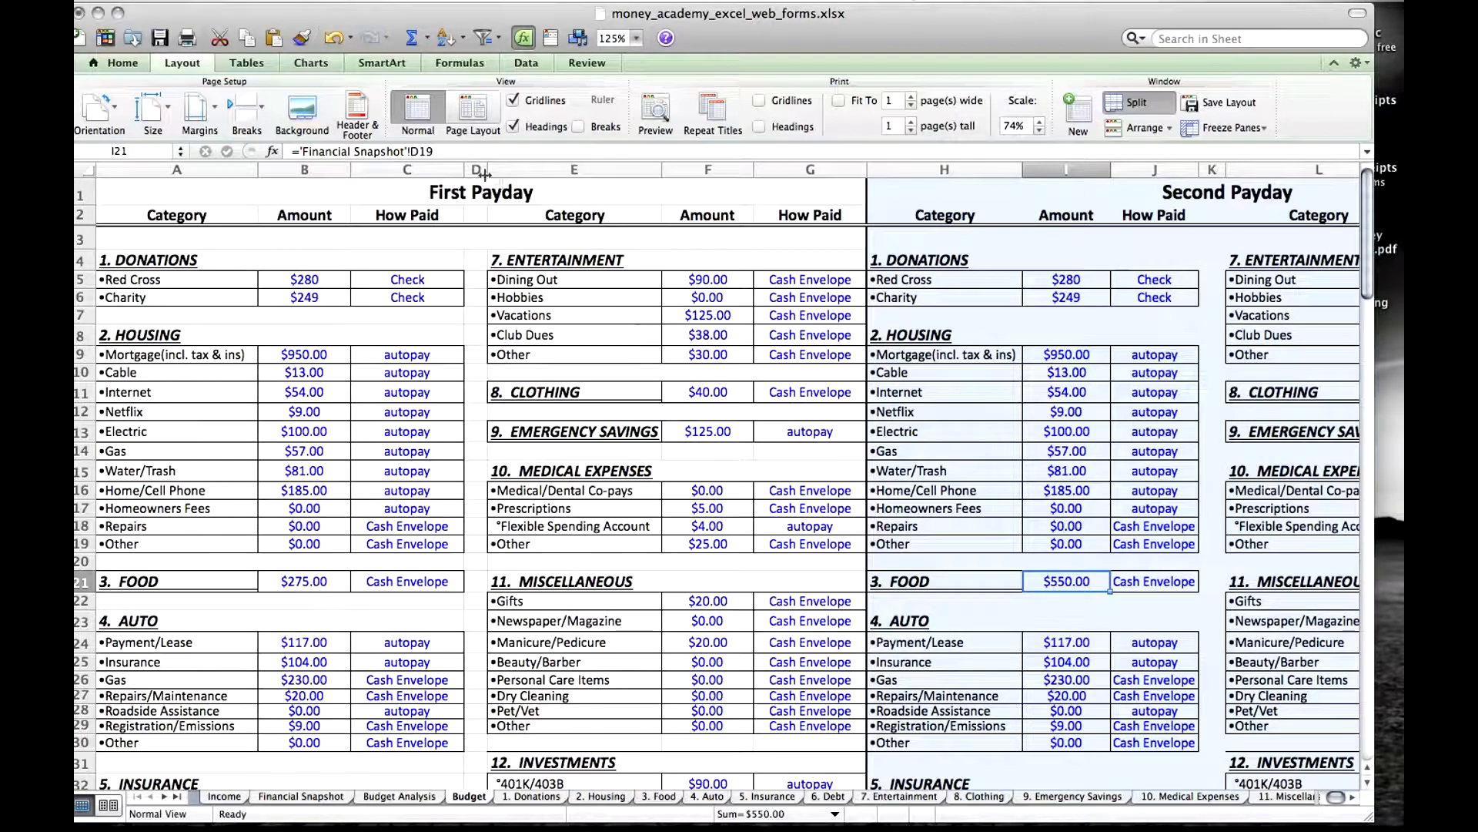
pyautogui.click(442, 152)
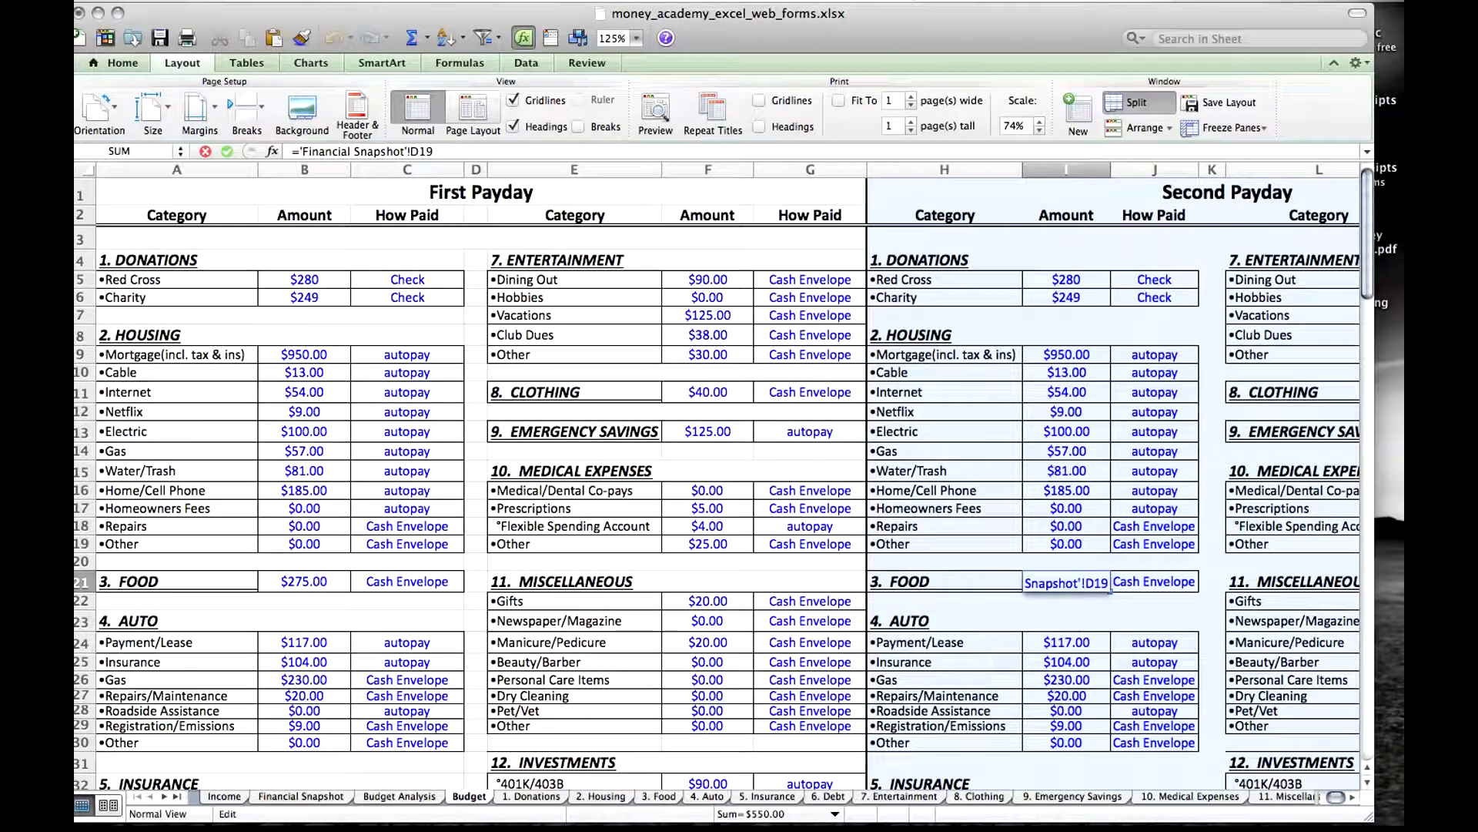
pyautogui.write('/2')
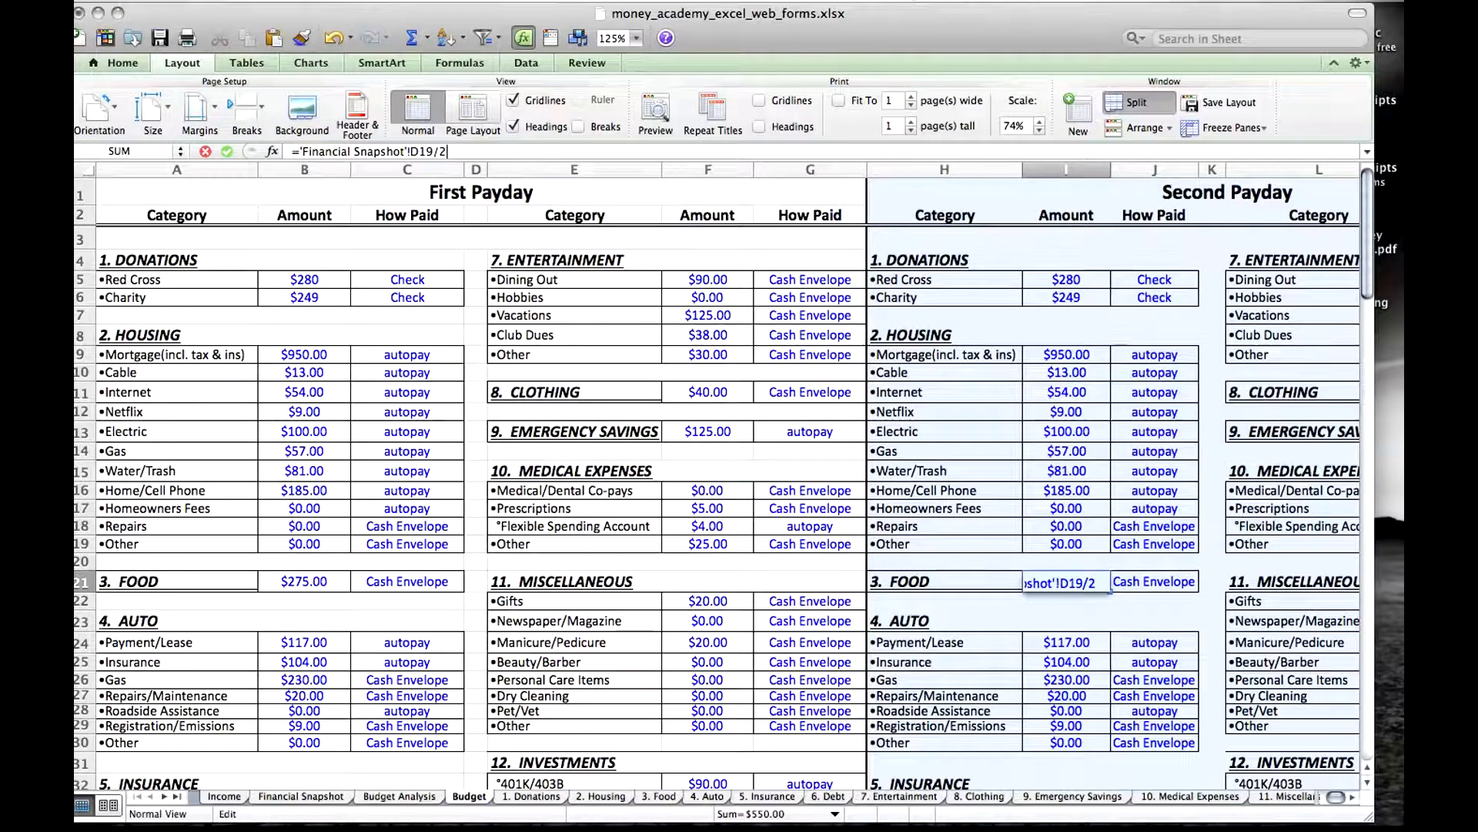
pyautogui.press('Return')
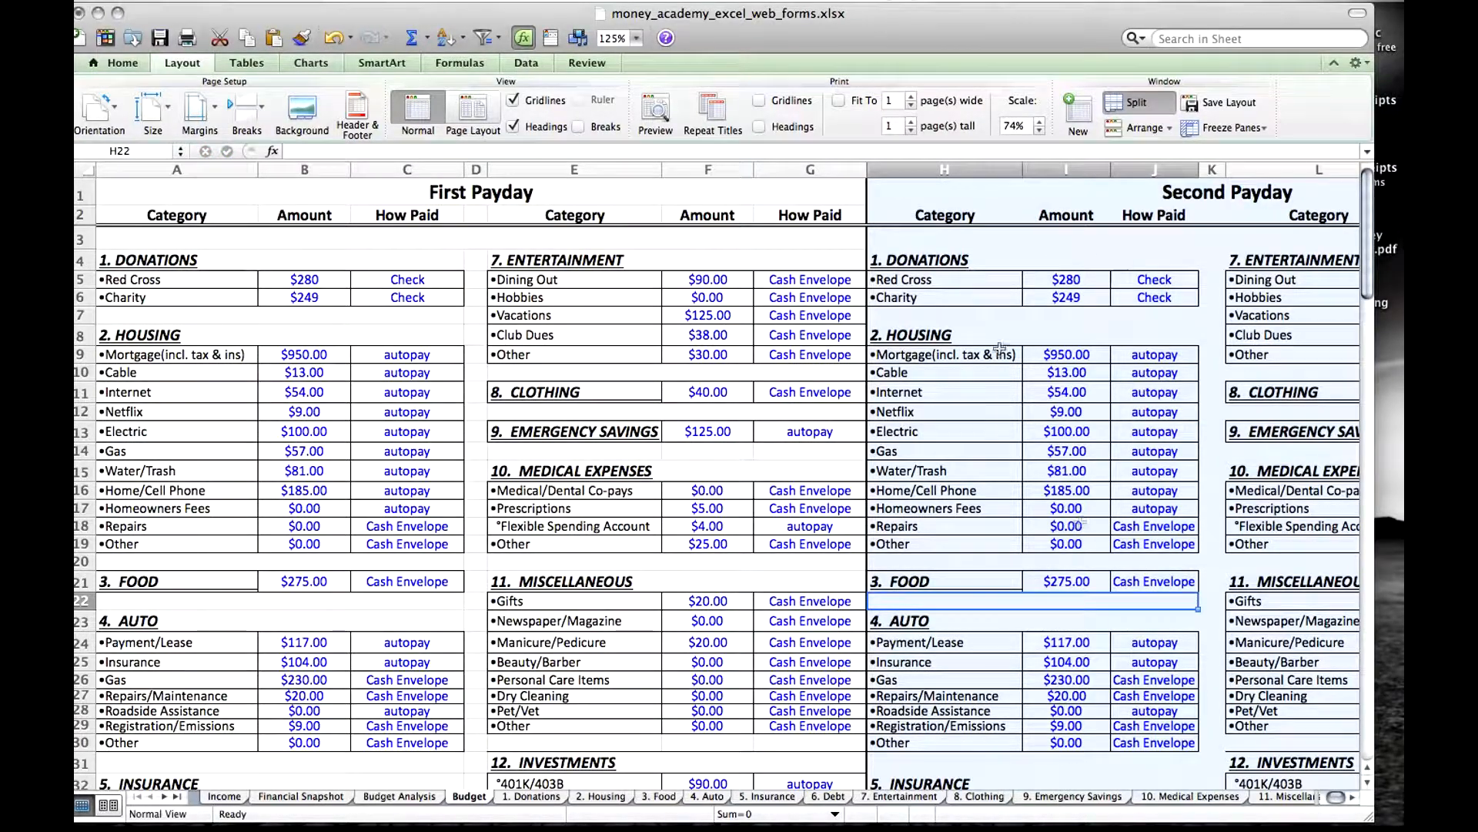
pyautogui.click(1083, 581)
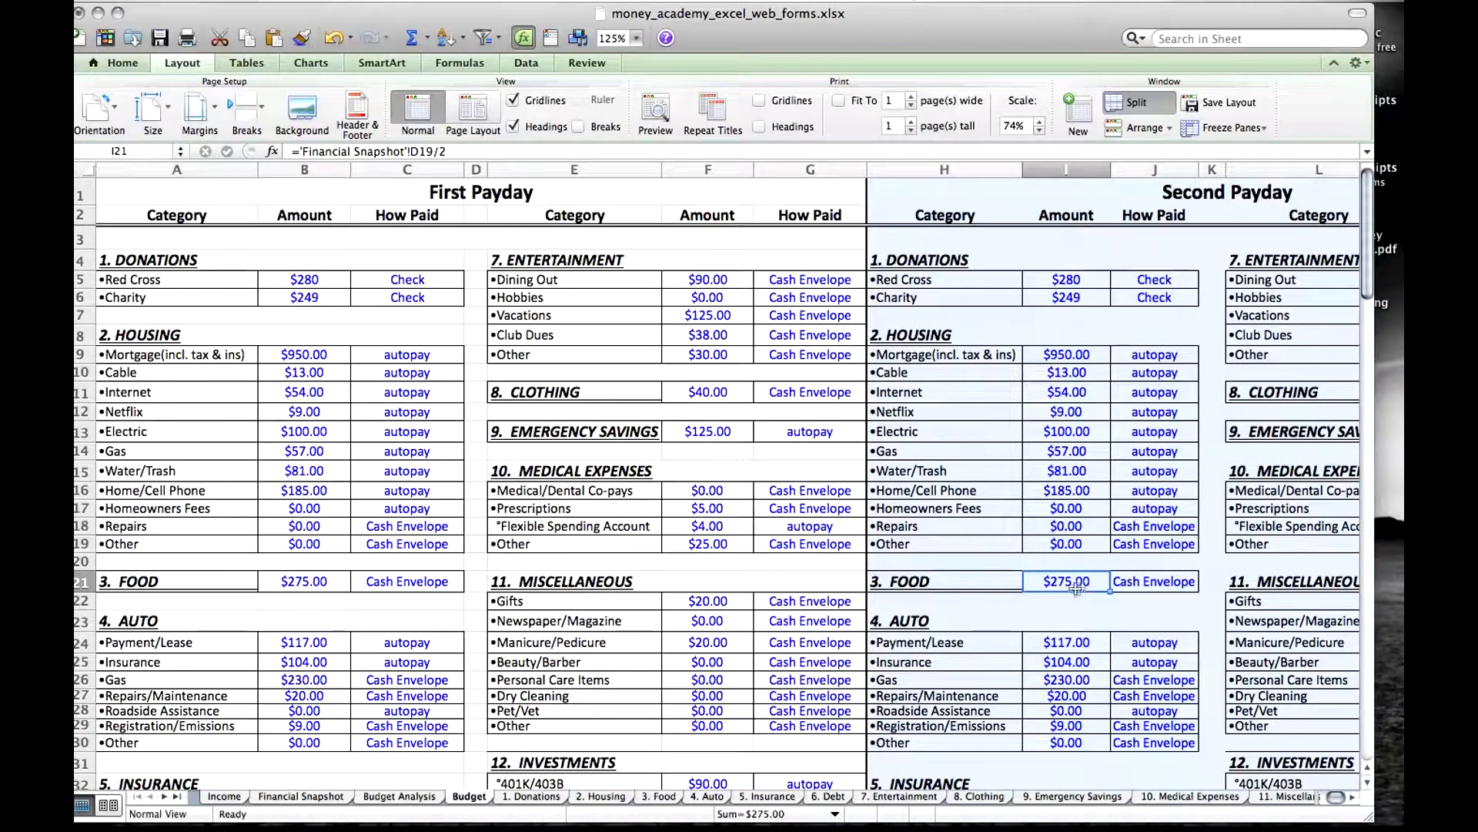
pyautogui.click(313, 586)
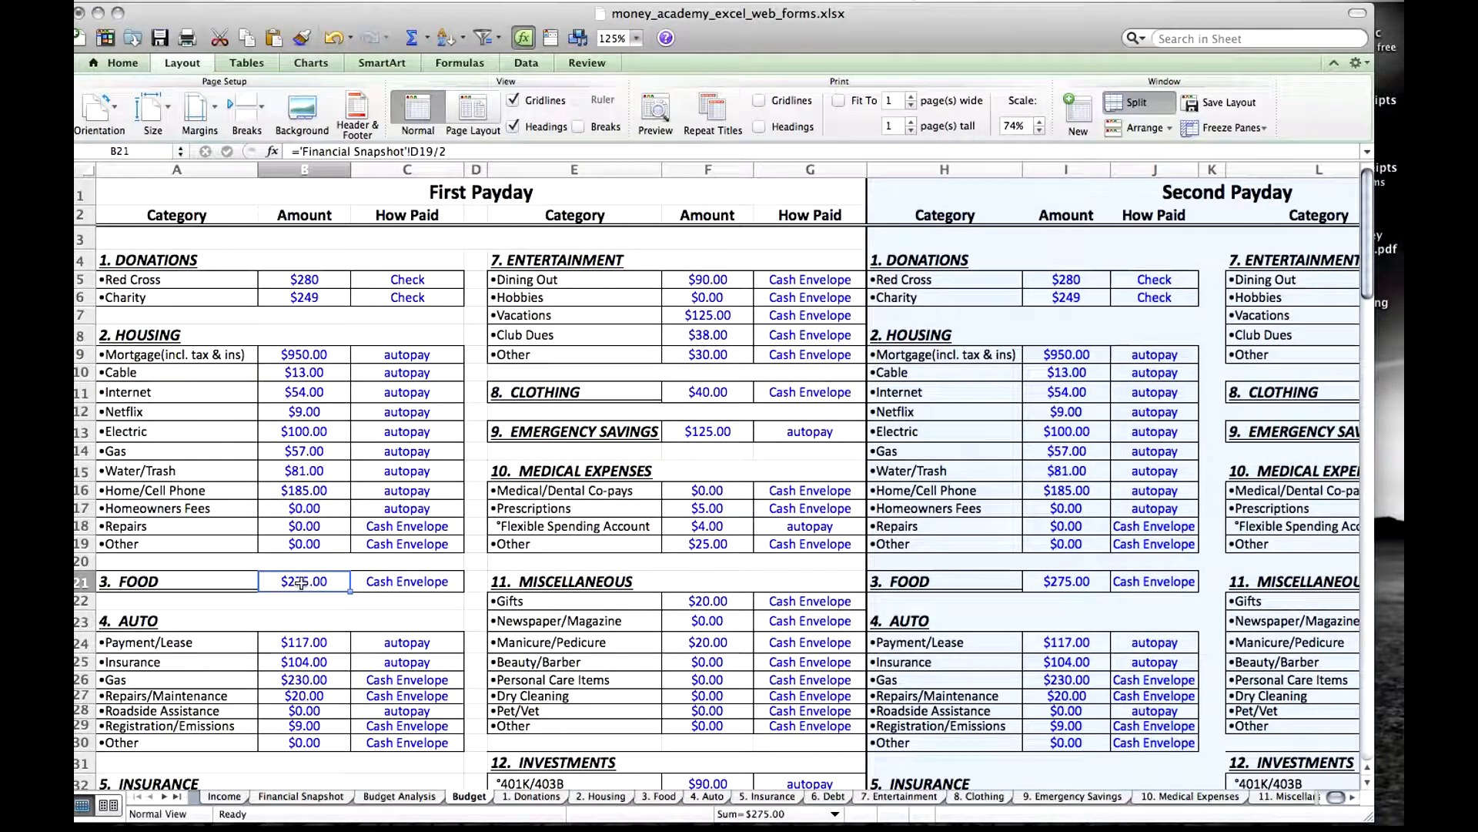
pyautogui.click(1076, 580)
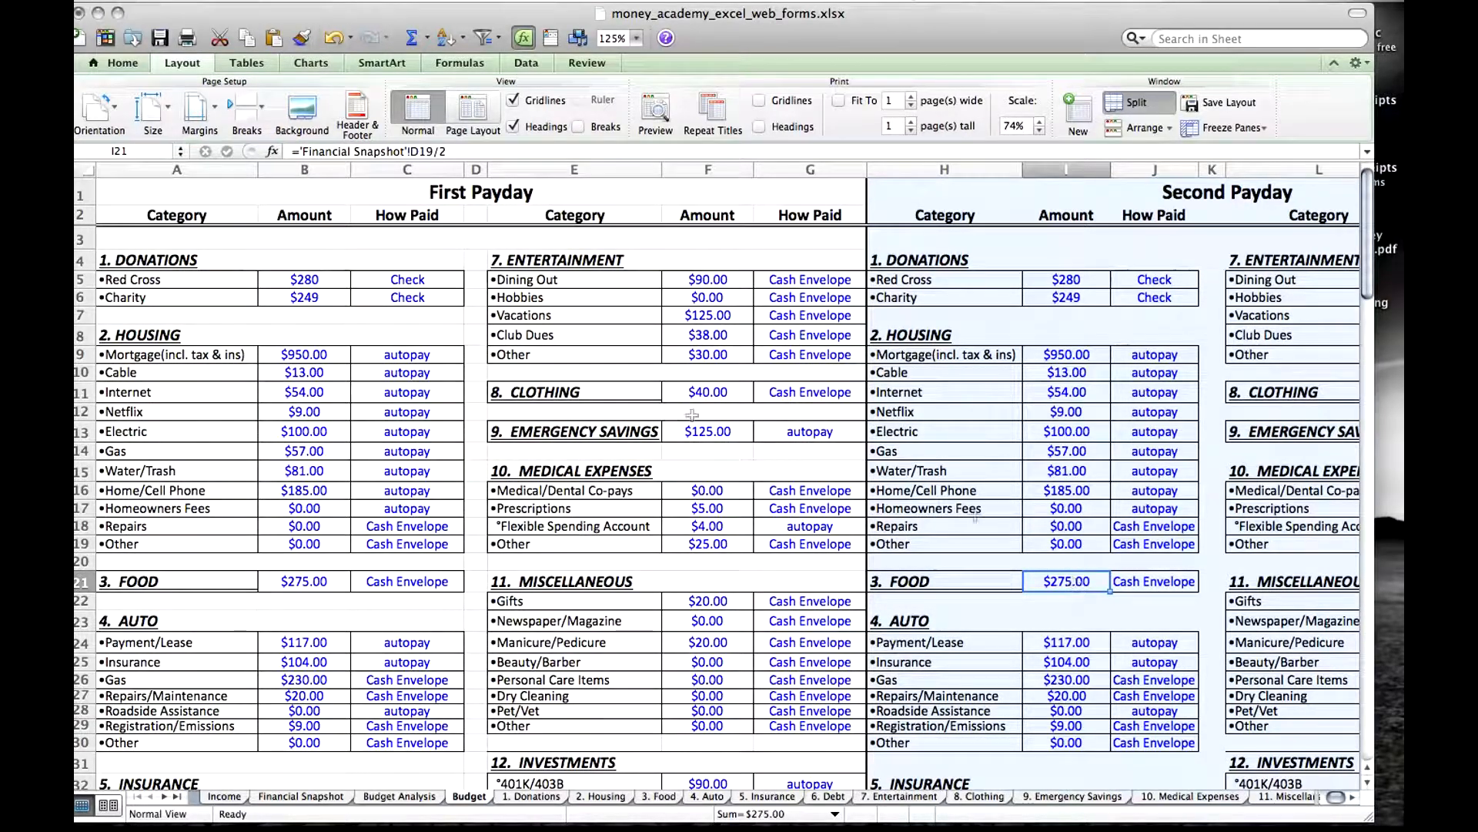
# Inspect the linked First Payday amounts for Red Cross, Charity and Mortgage on the Budget sheet.
pyautogui.click(310, 279)
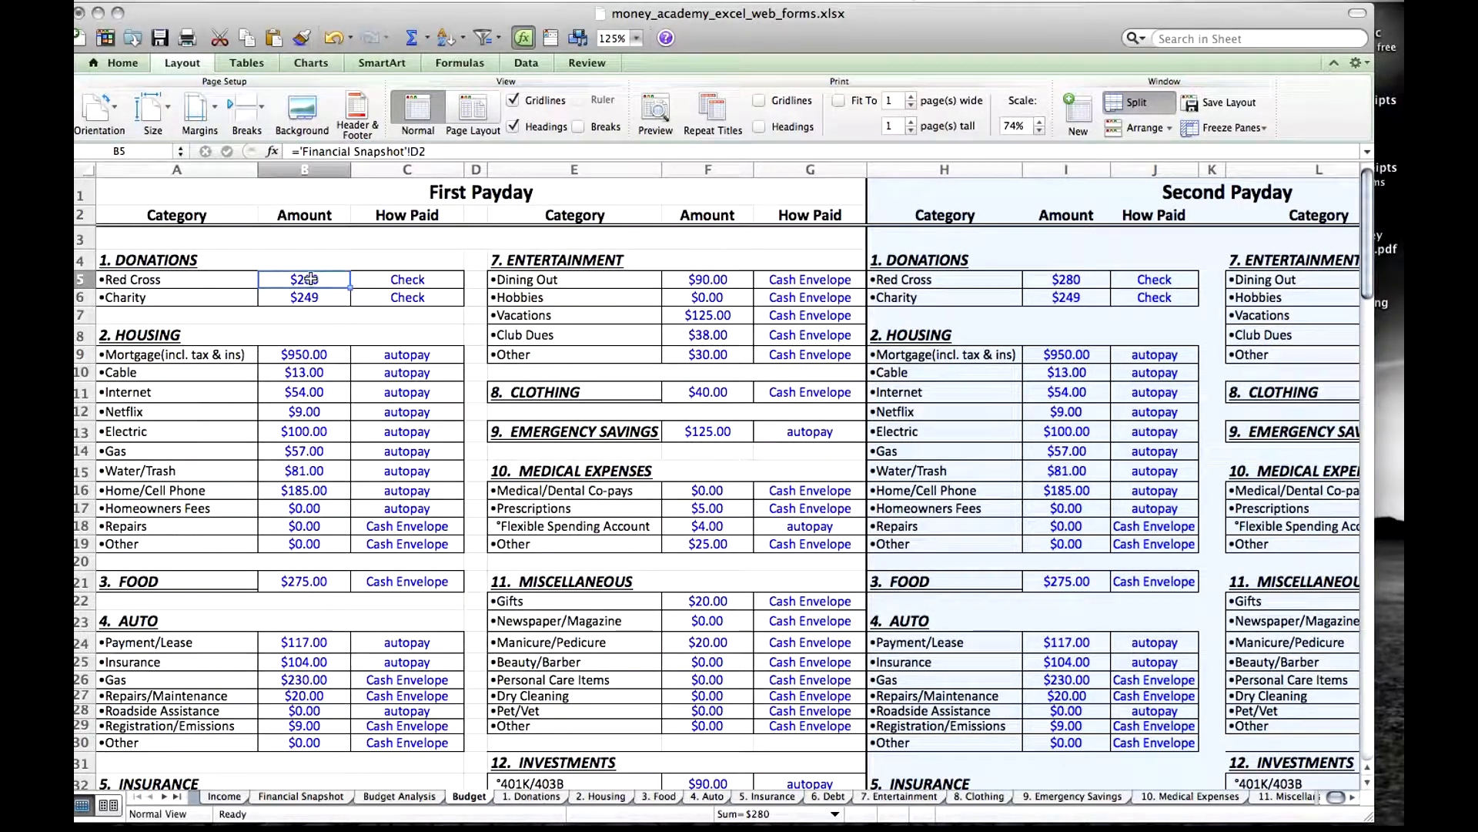
pyautogui.press('Down')
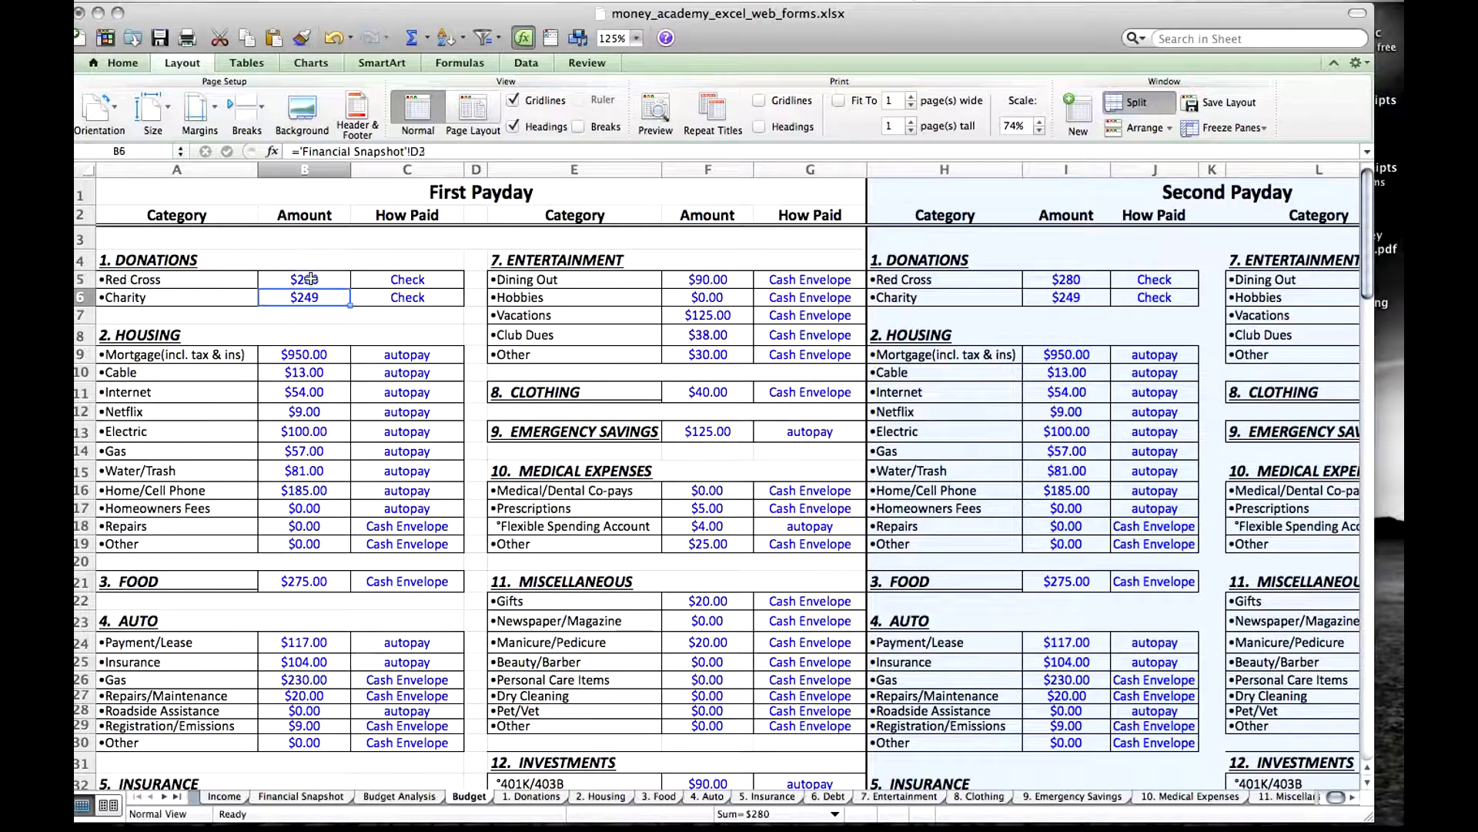
pyautogui.press('Down')
pyautogui.press('Down')
pyautogui.press('Down')
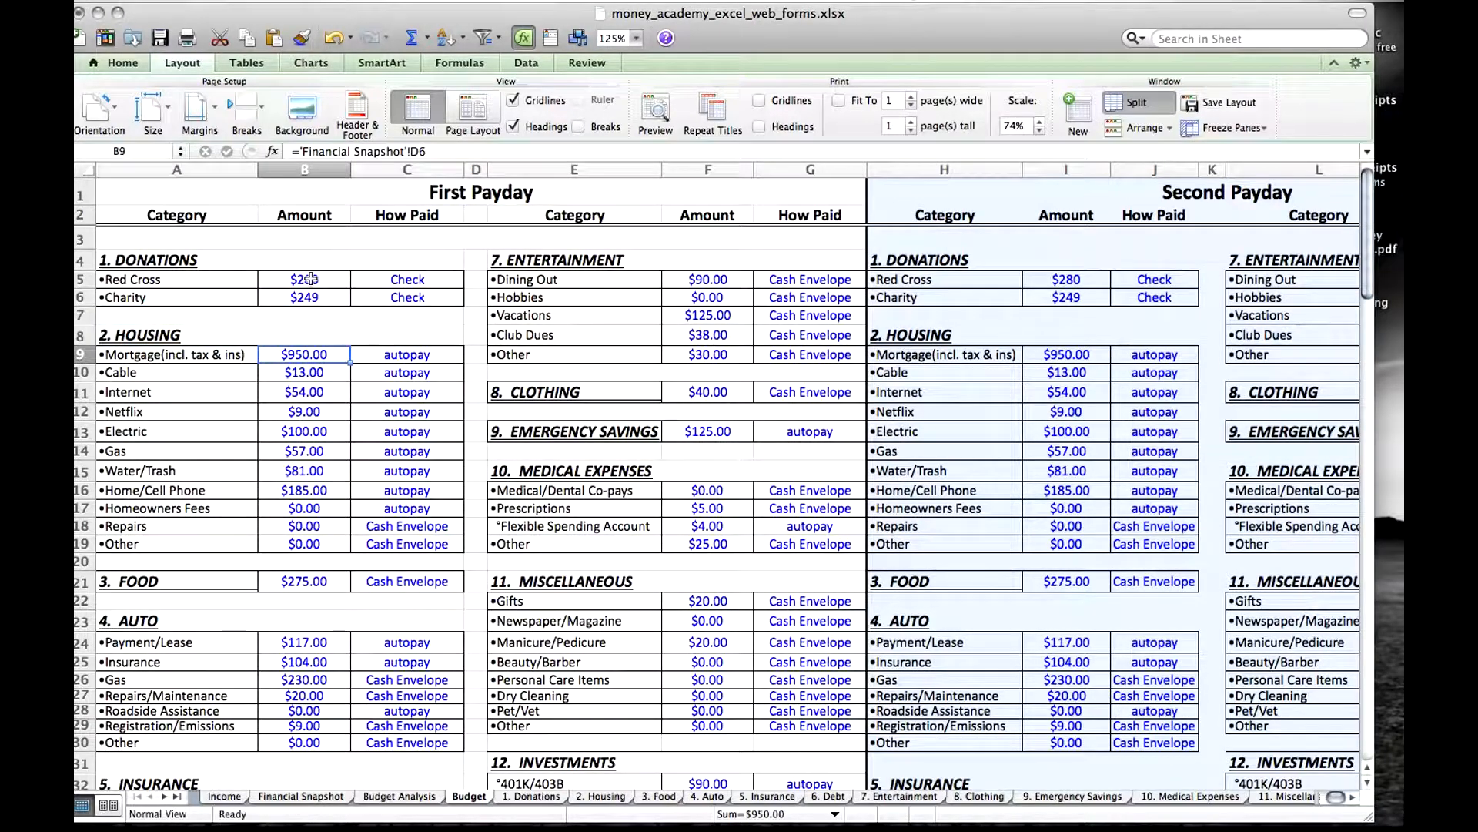
# Try setting the First Payday Red Cross amount to 0, compare it with the Second Payday amount, and undo the change.
pyautogui.click(317, 282)
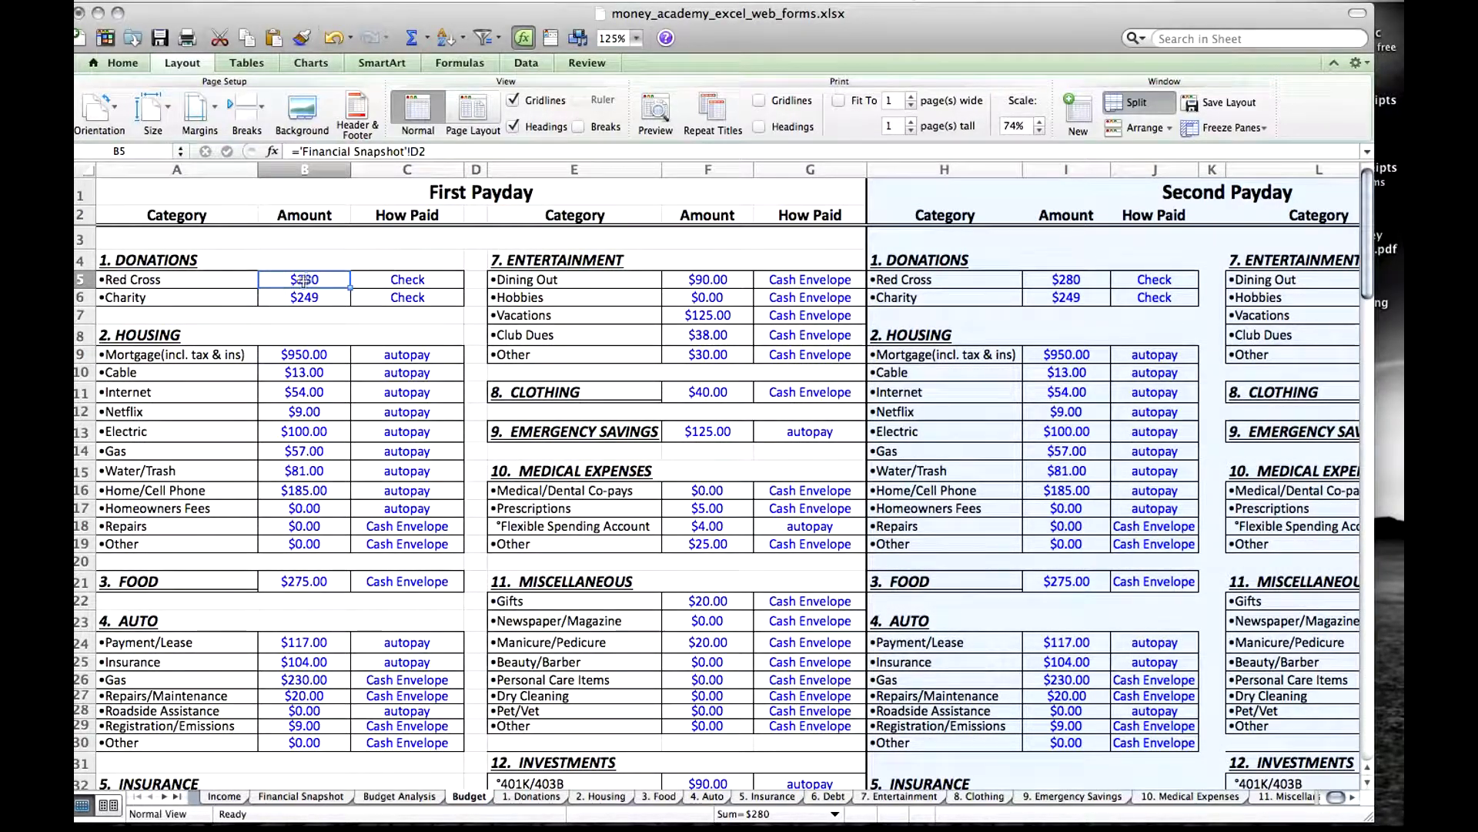
pyautogui.write('0')
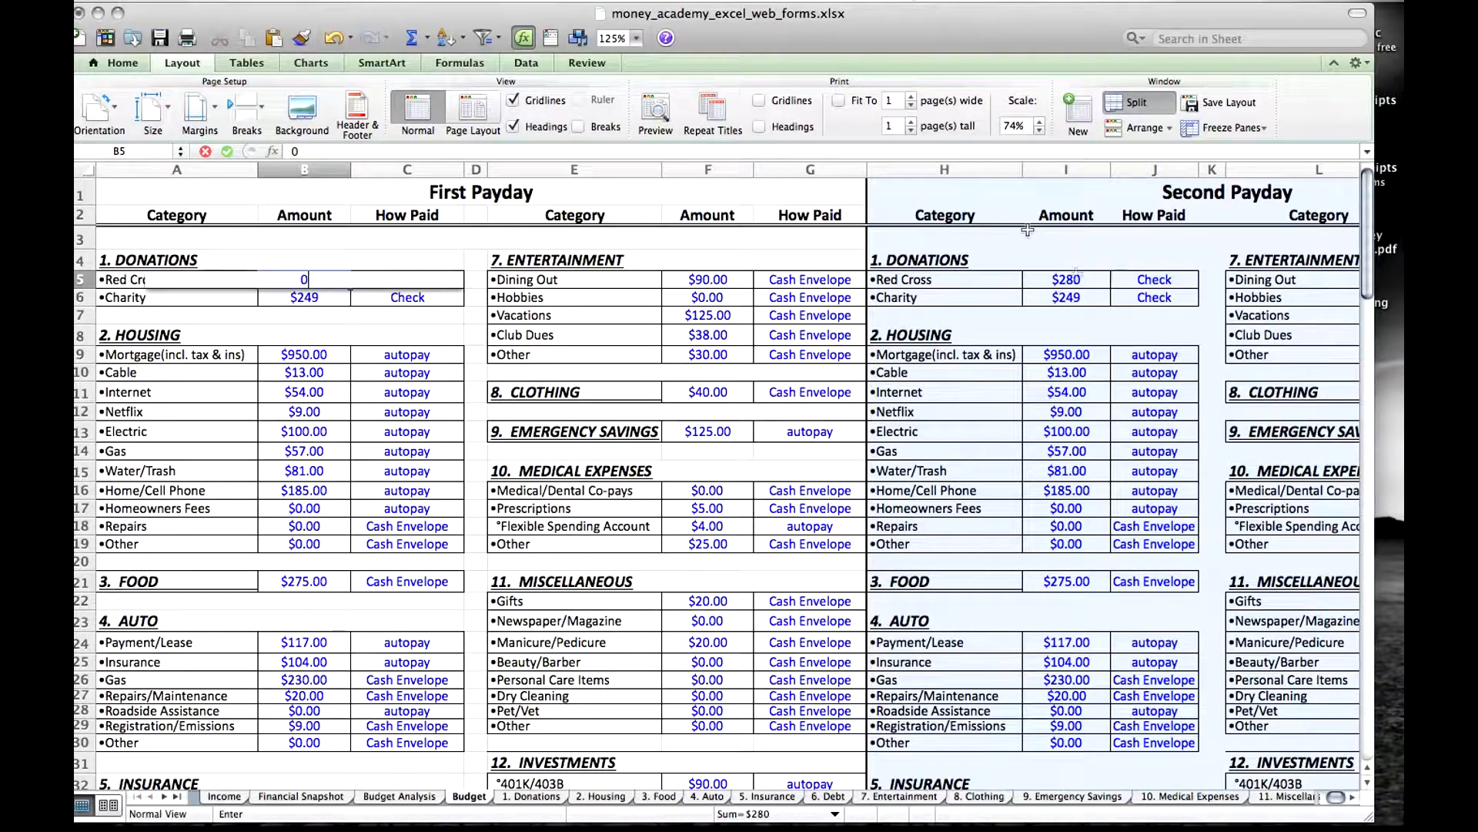
pyautogui.click(1081, 278)
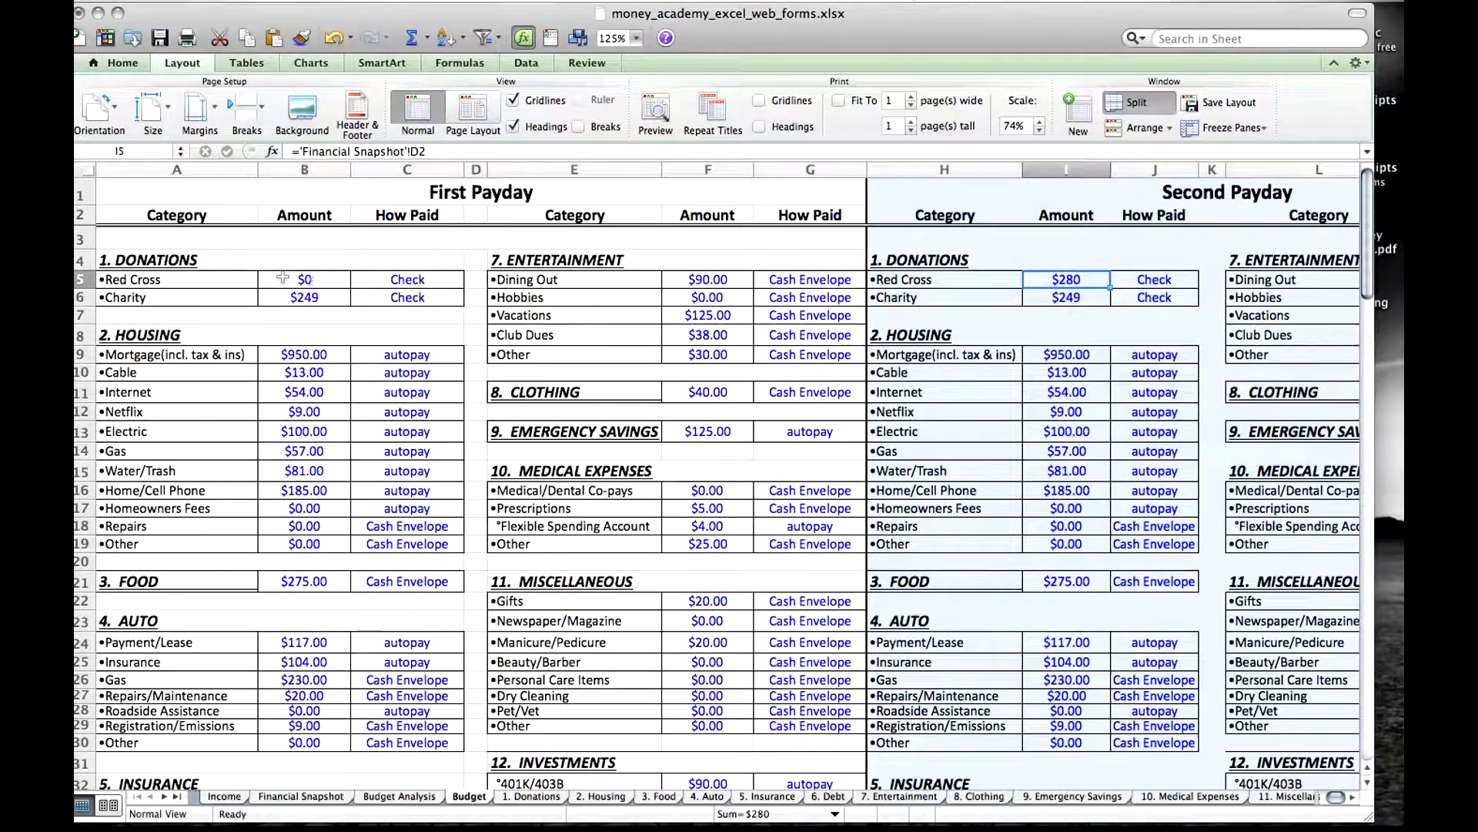
pyautogui.click(312, 280)
pyautogui.click(332, 37)
# Review the First Payday How Paid entries for Red Cross, Mortgage, Repairs and Dining Out.
pyautogui.click(408, 279)
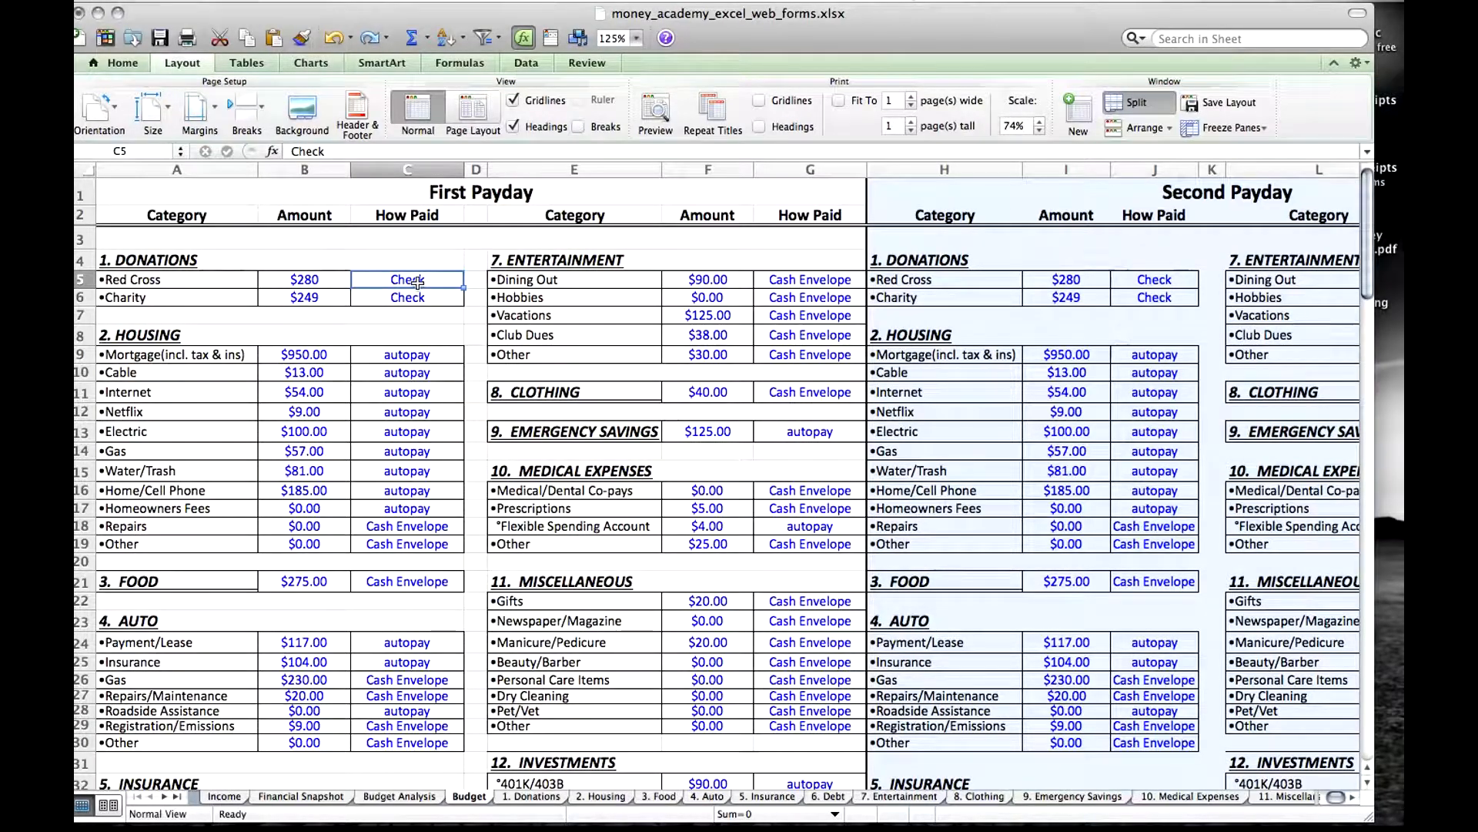
pyautogui.click(418, 355)
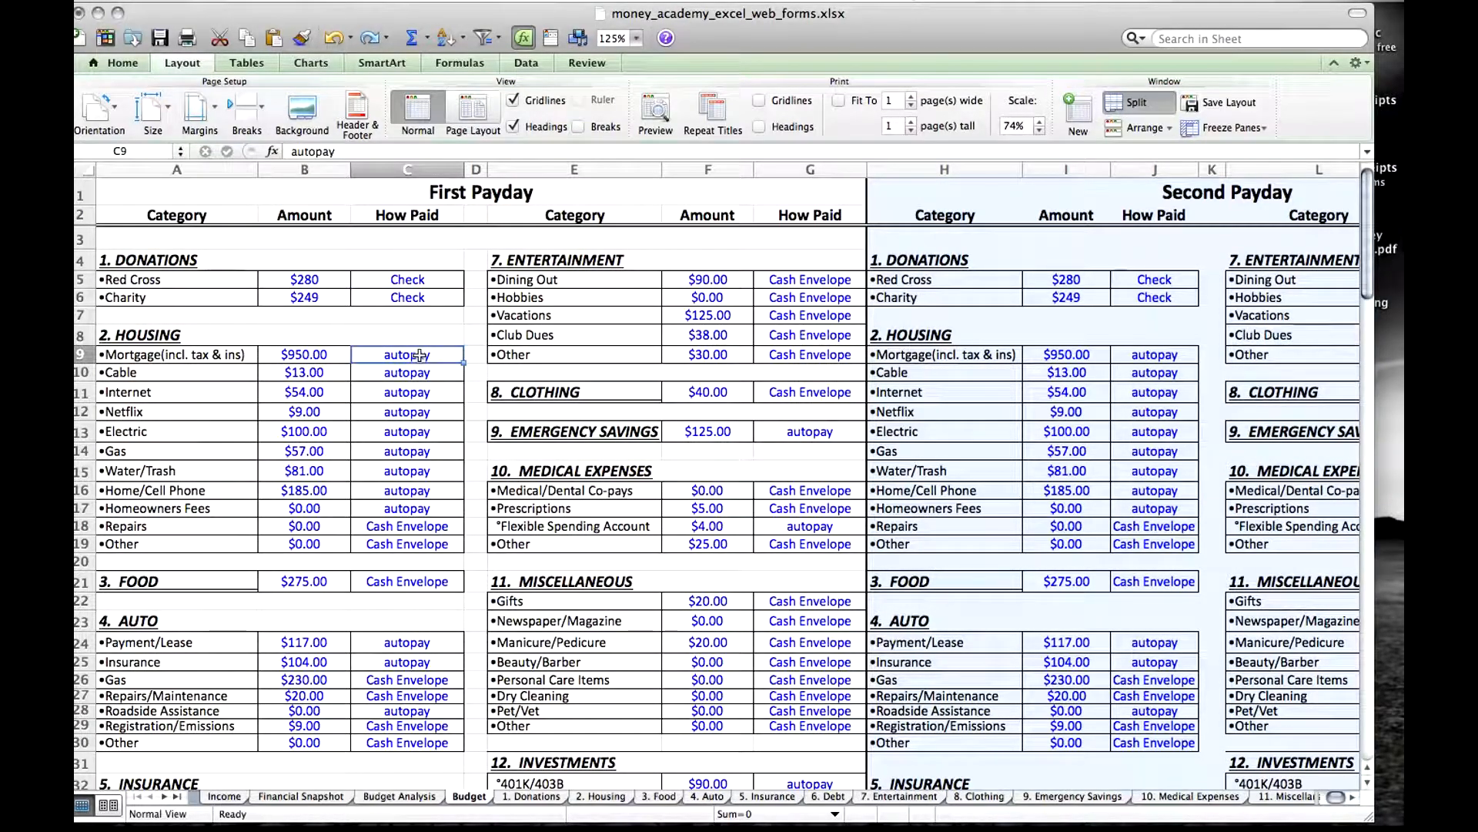
pyautogui.click(425, 526)
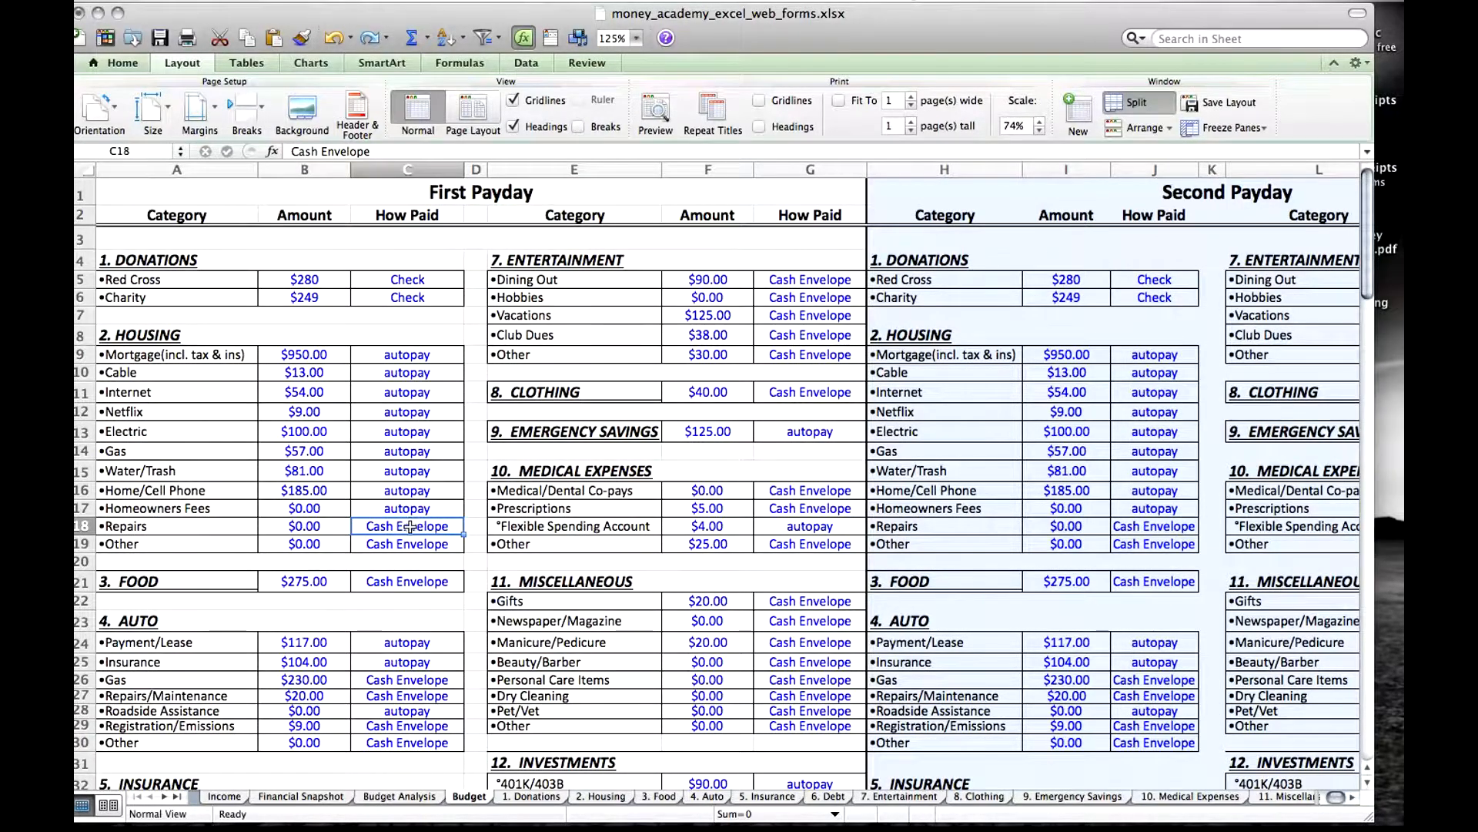
pyautogui.click(814, 283)
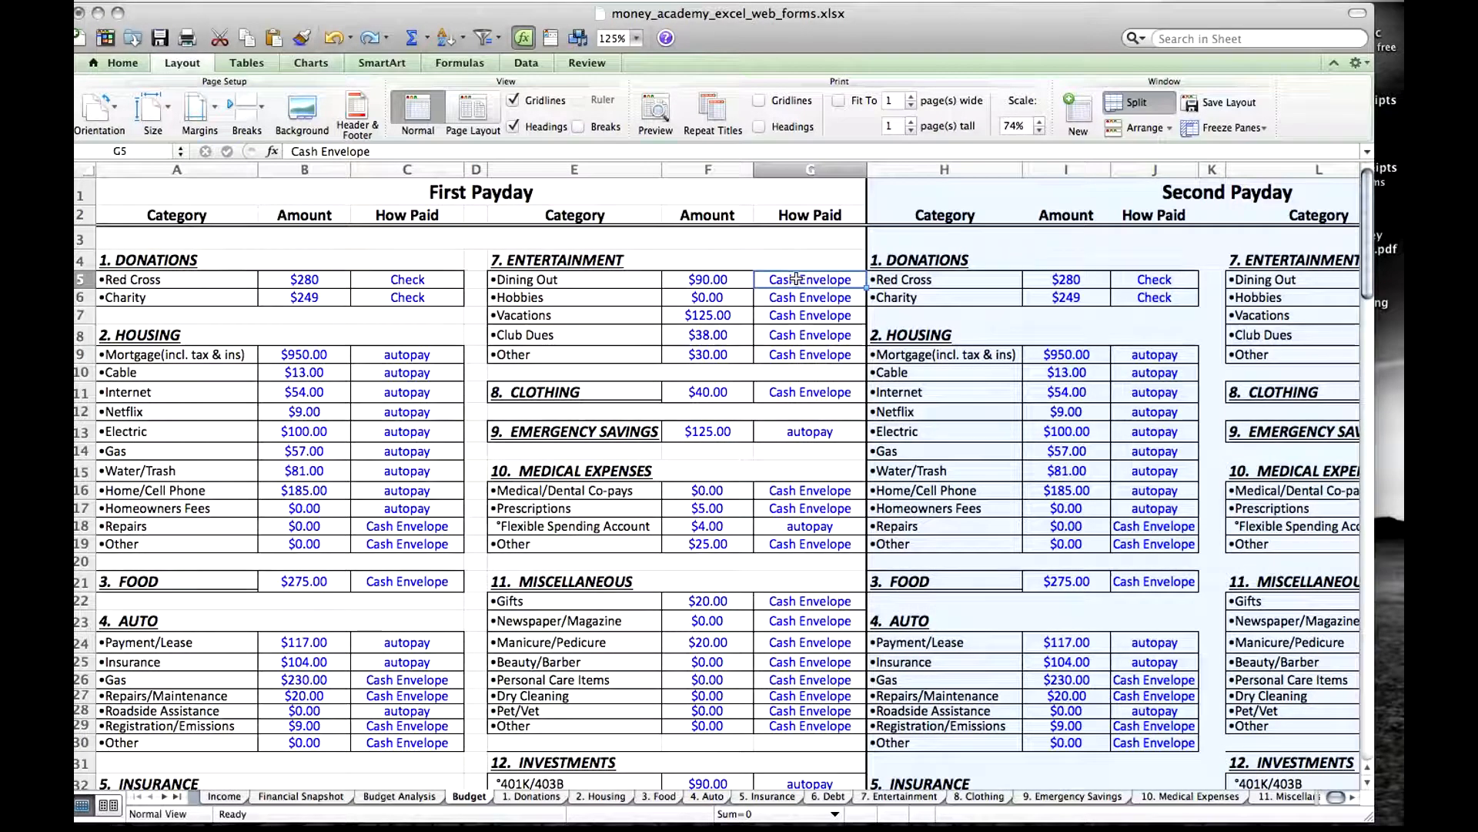
# View the complete Second Payday section of the Budget sheet, including its second How Paid column.
pyautogui.press('Right')
pyautogui.press('Right')
pyautogui.press('Right')
pyautogui.press('Right')
pyautogui.press('Right')
pyautogui.press('Right')
pyautogui.press('Right')
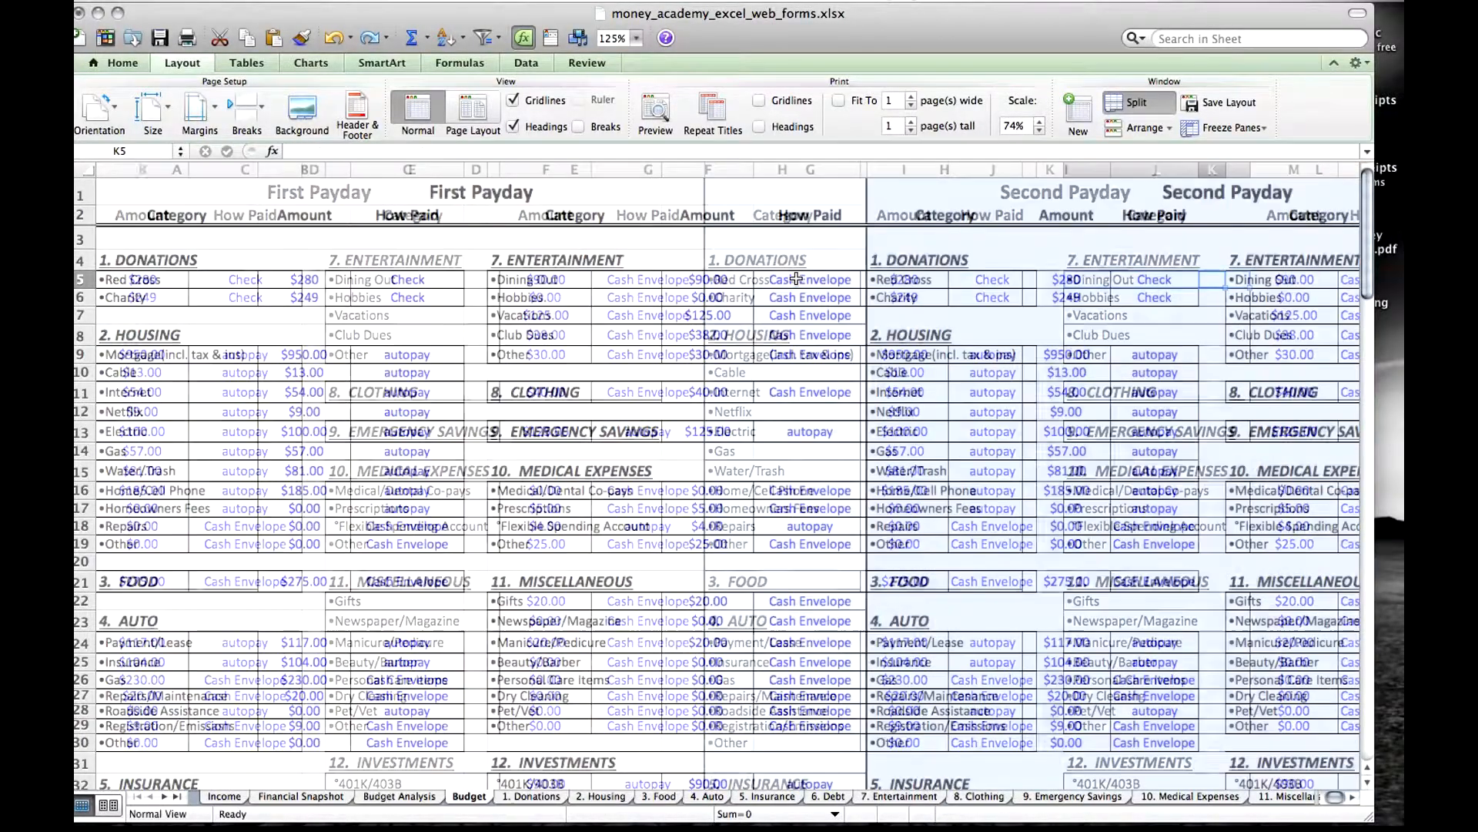
pyautogui.press('Right')
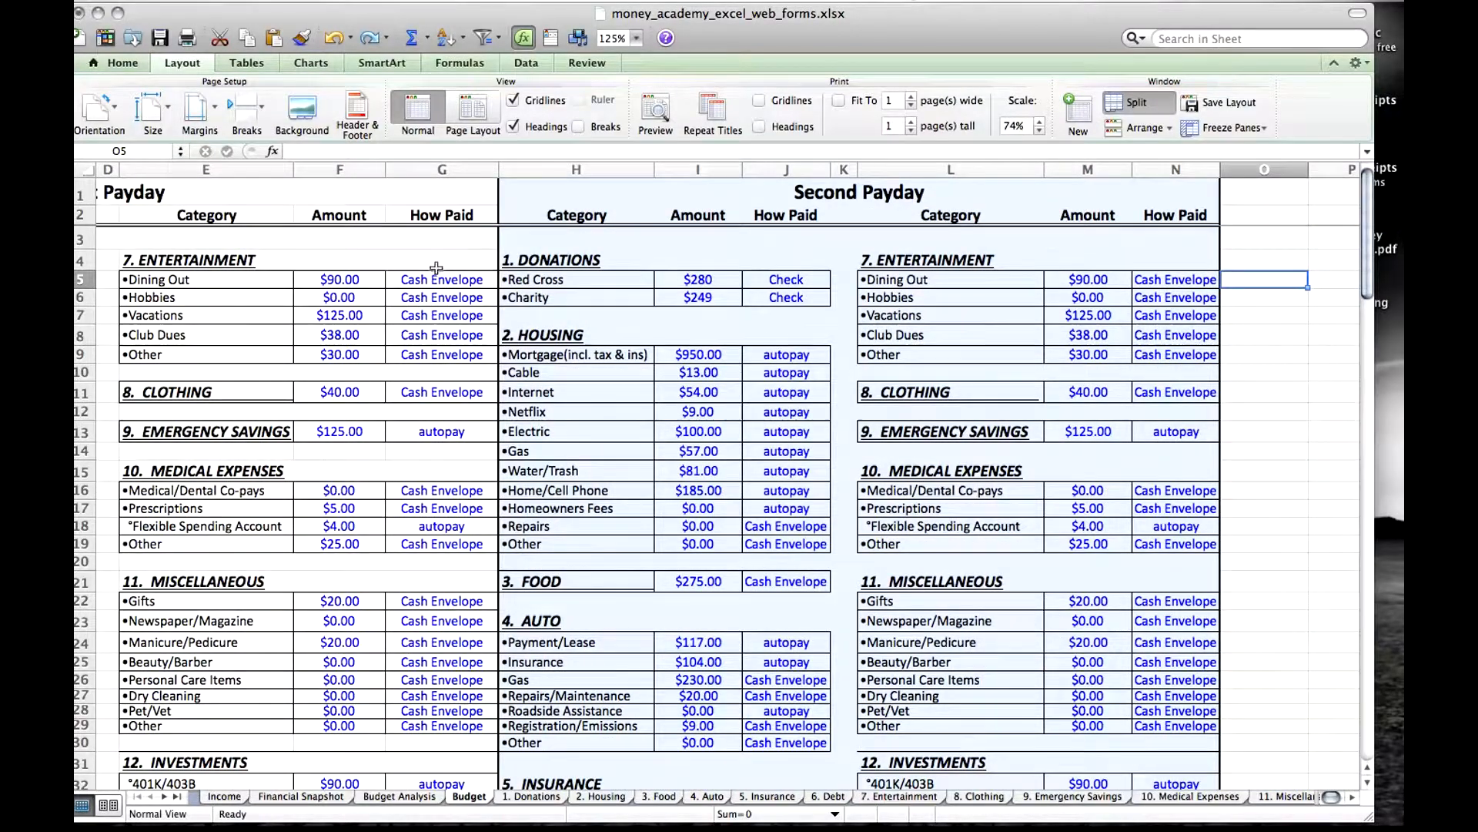
# Check the First Payday How Paid entries for Dining Out and Hobbies, and view the category and subcategory headings on the 1. Donations sheet.
pyautogui.click(436, 271)
pyautogui.click(437, 299)
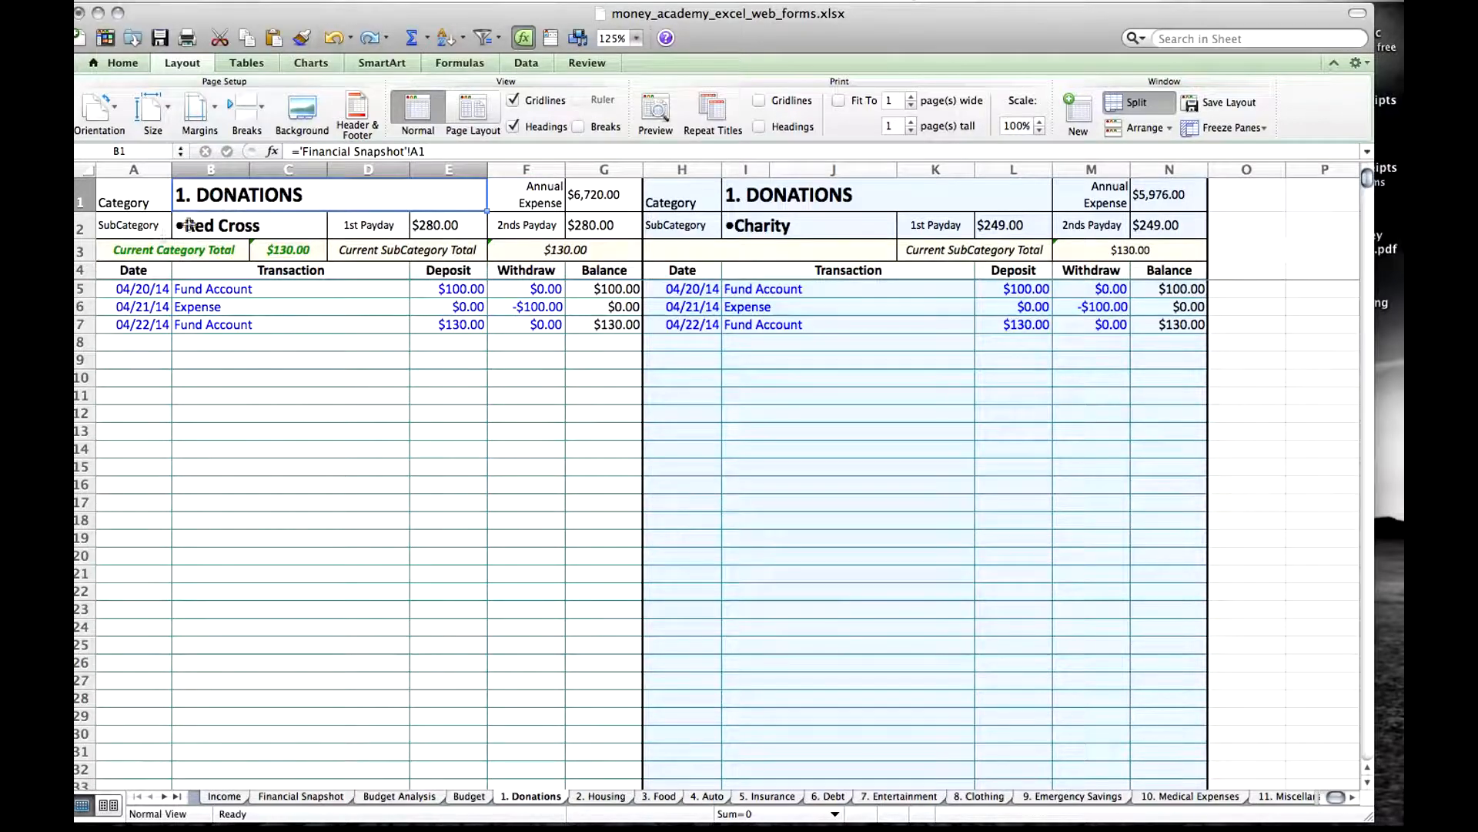
pyautogui.click(141, 228)
pyautogui.click(222, 227)
# Locate the Donations category and its Red Cross subcategory on the Financial Snapshot sheet.
pyautogui.click(337, 796)
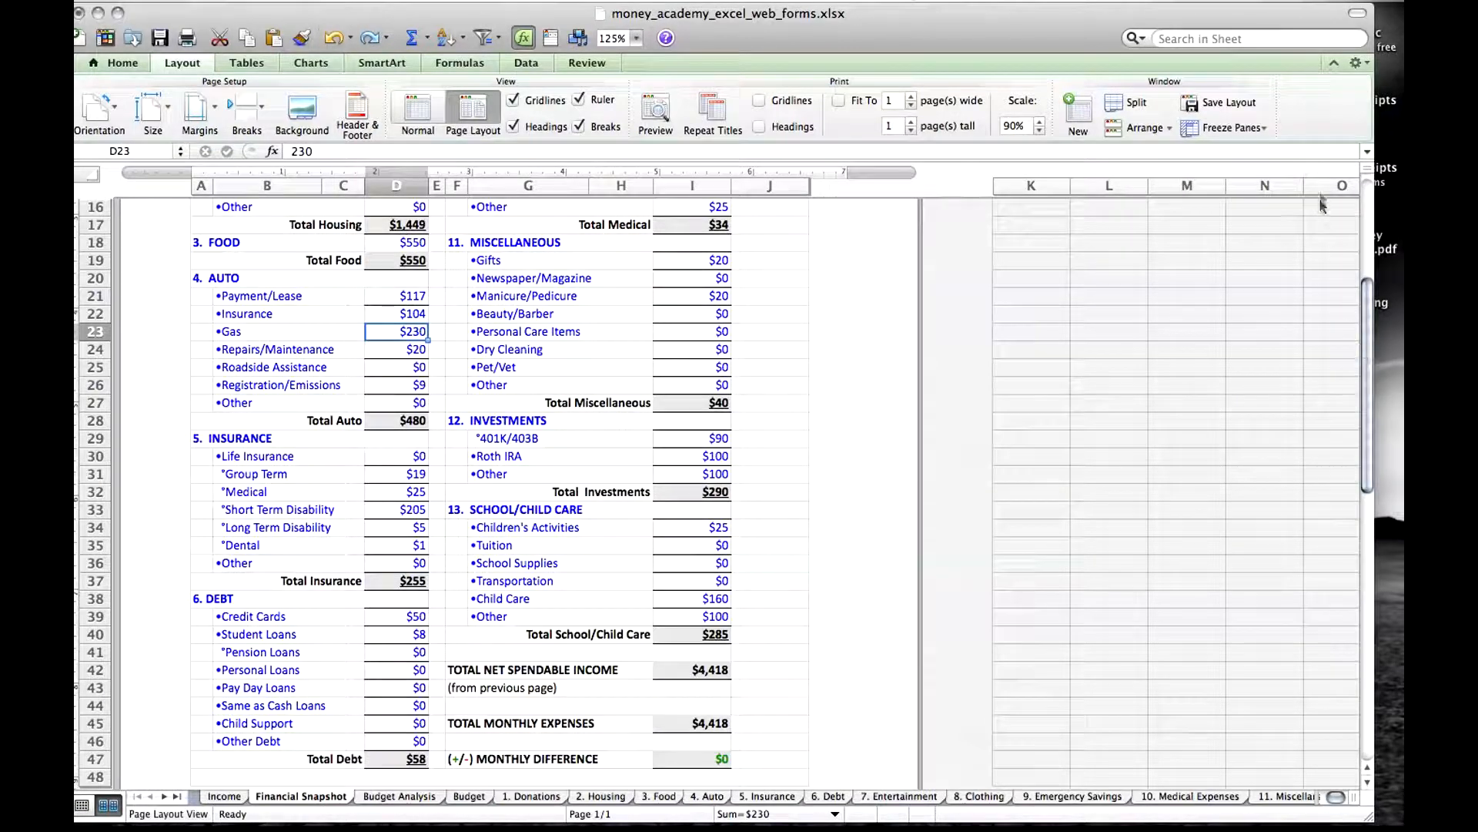
pyautogui.scroll(5, 1377, 198)
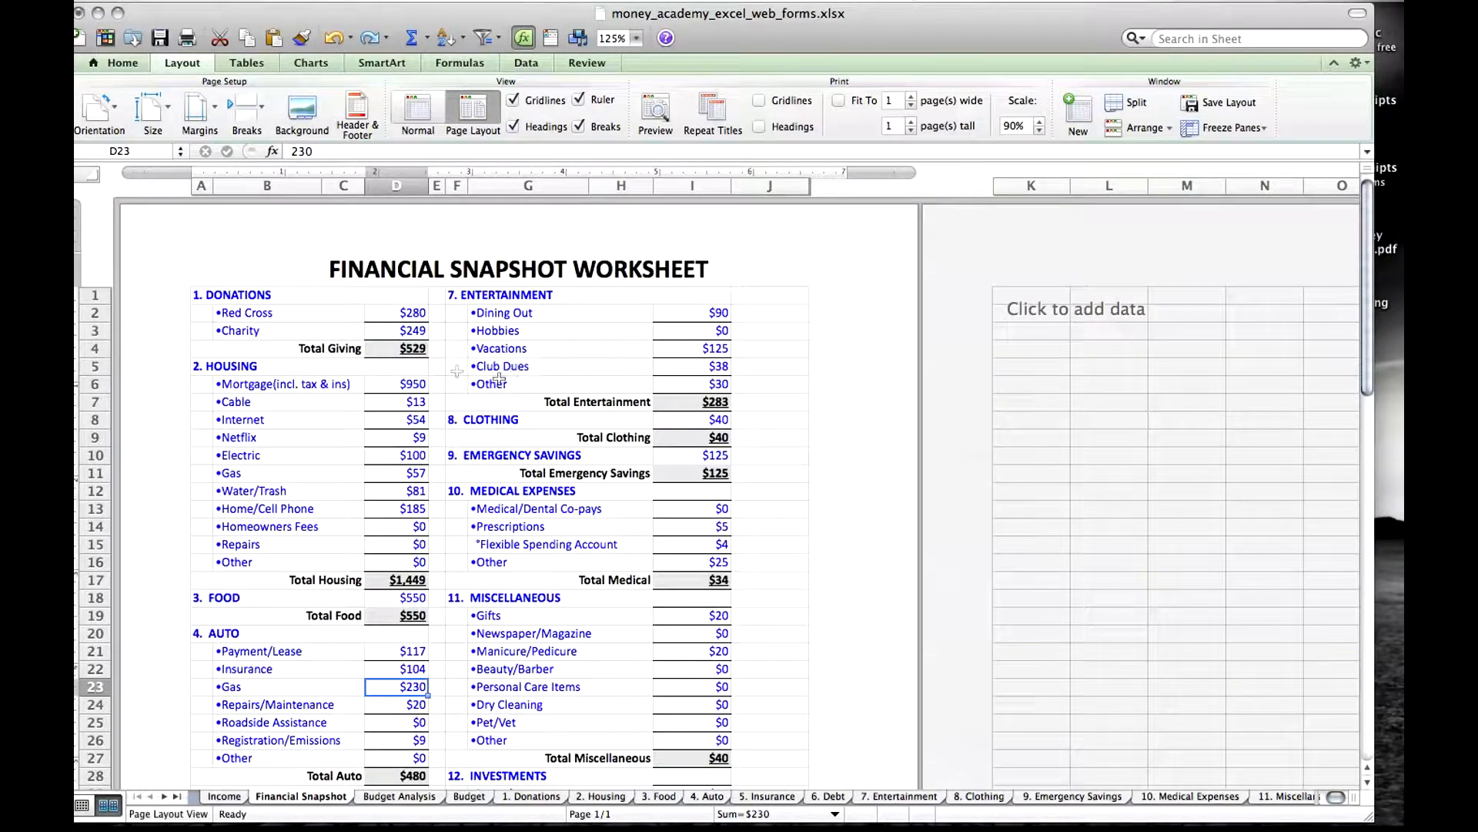
pyautogui.click(255, 294)
pyautogui.click(256, 314)
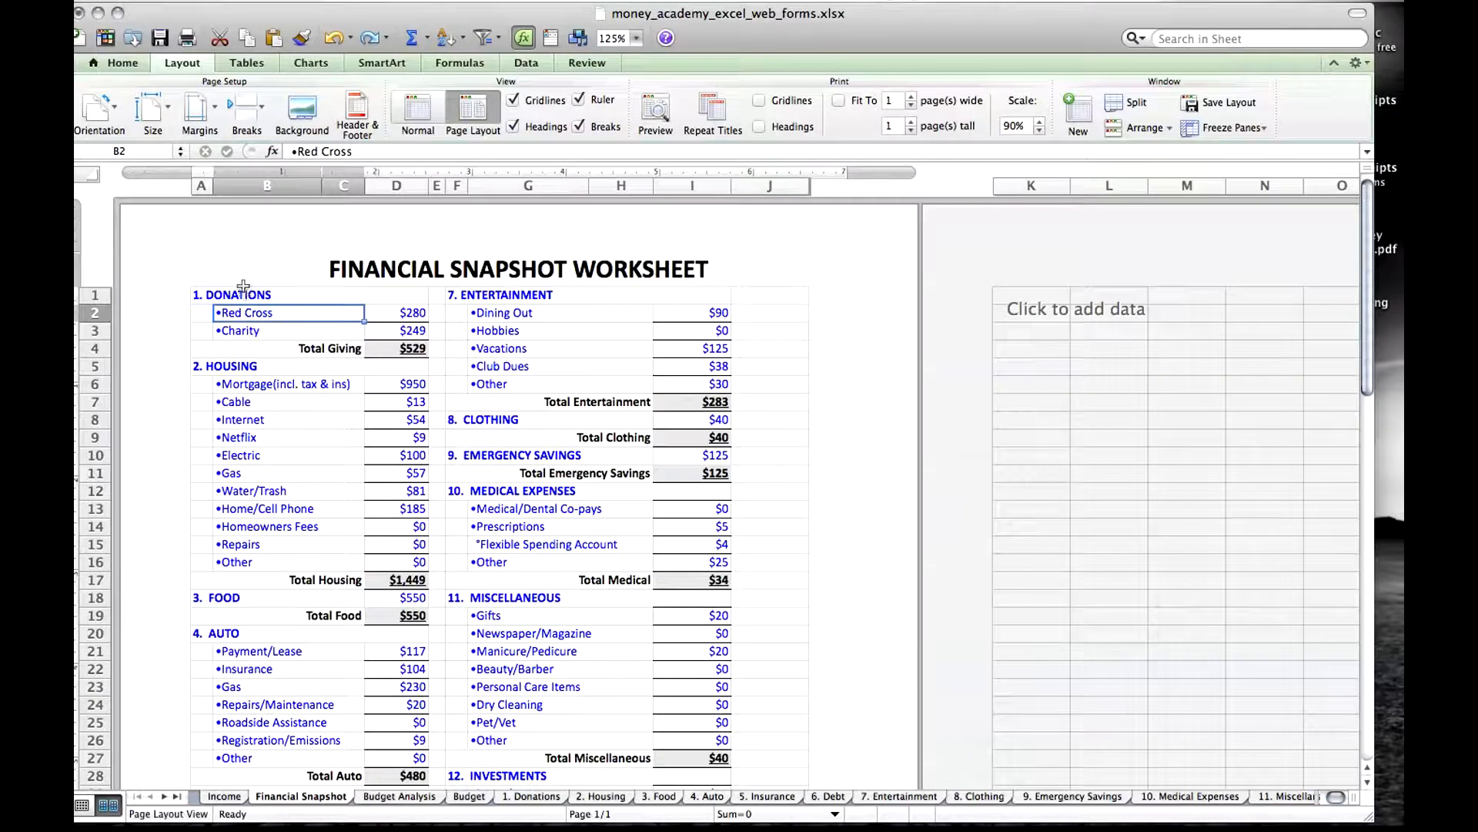
pyautogui.click(243, 288)
pyautogui.click(251, 313)
# Return to the 1. Donations sheet and review its category, Red Cross subcategory and first Fund Account transaction.
pyautogui.click(525, 797)
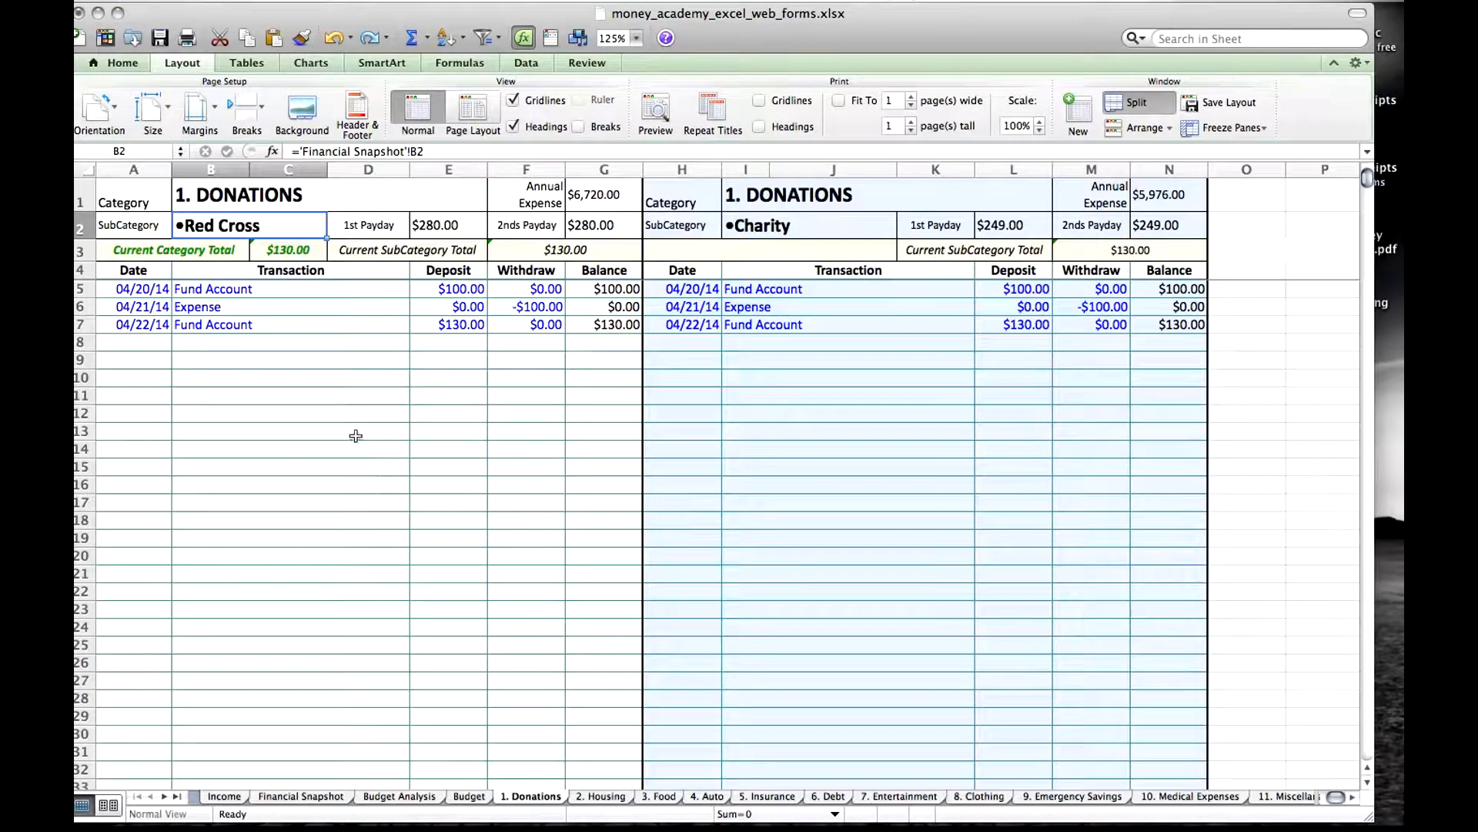
pyautogui.click(223, 202)
pyautogui.click(235, 225)
pyautogui.click(225, 289)
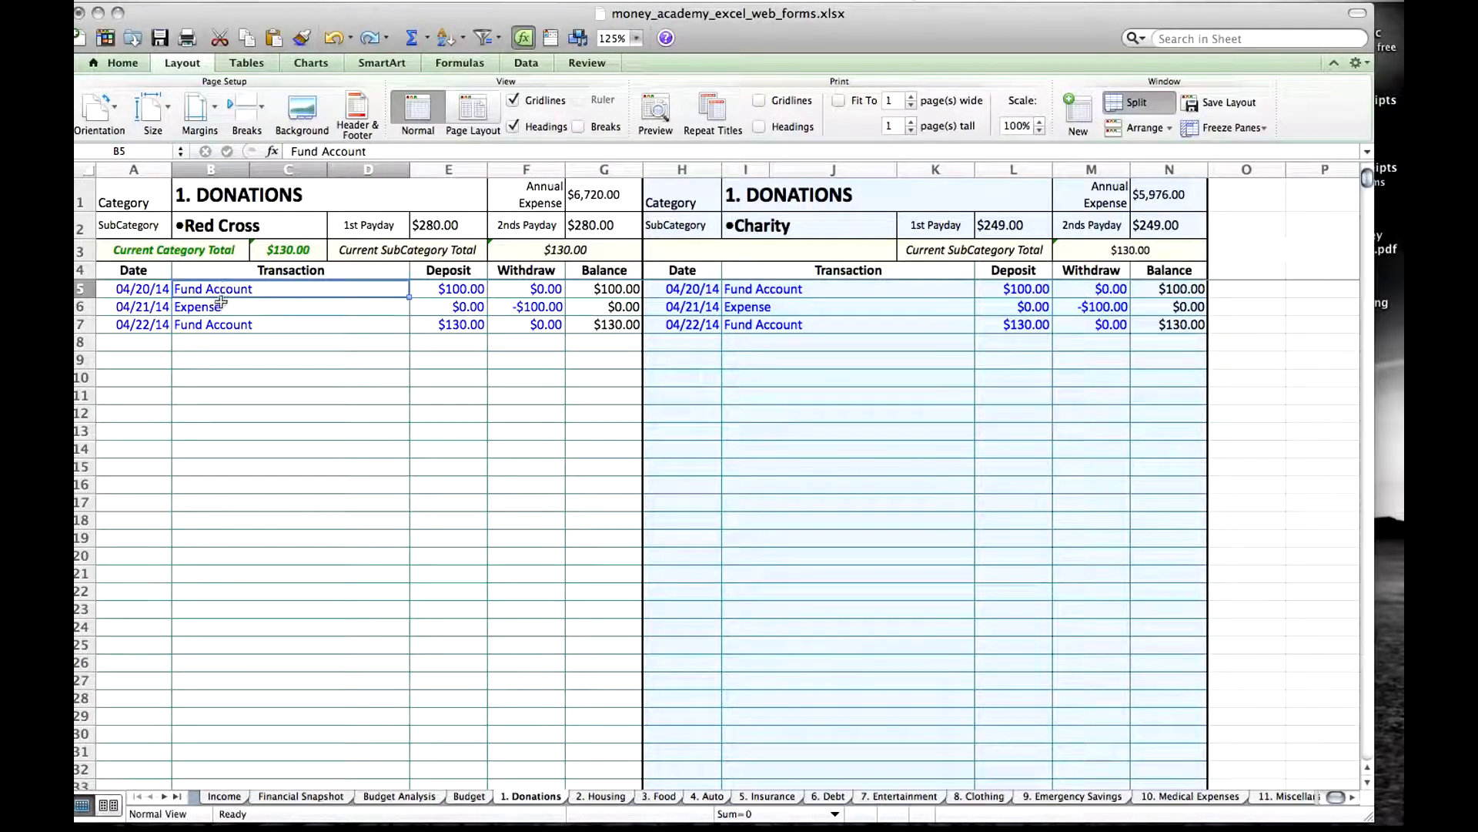
# Inspect the links behind the Donations category, the Red Cross subcategory and its 1st Payday amount.
pyautogui.click(236, 199)
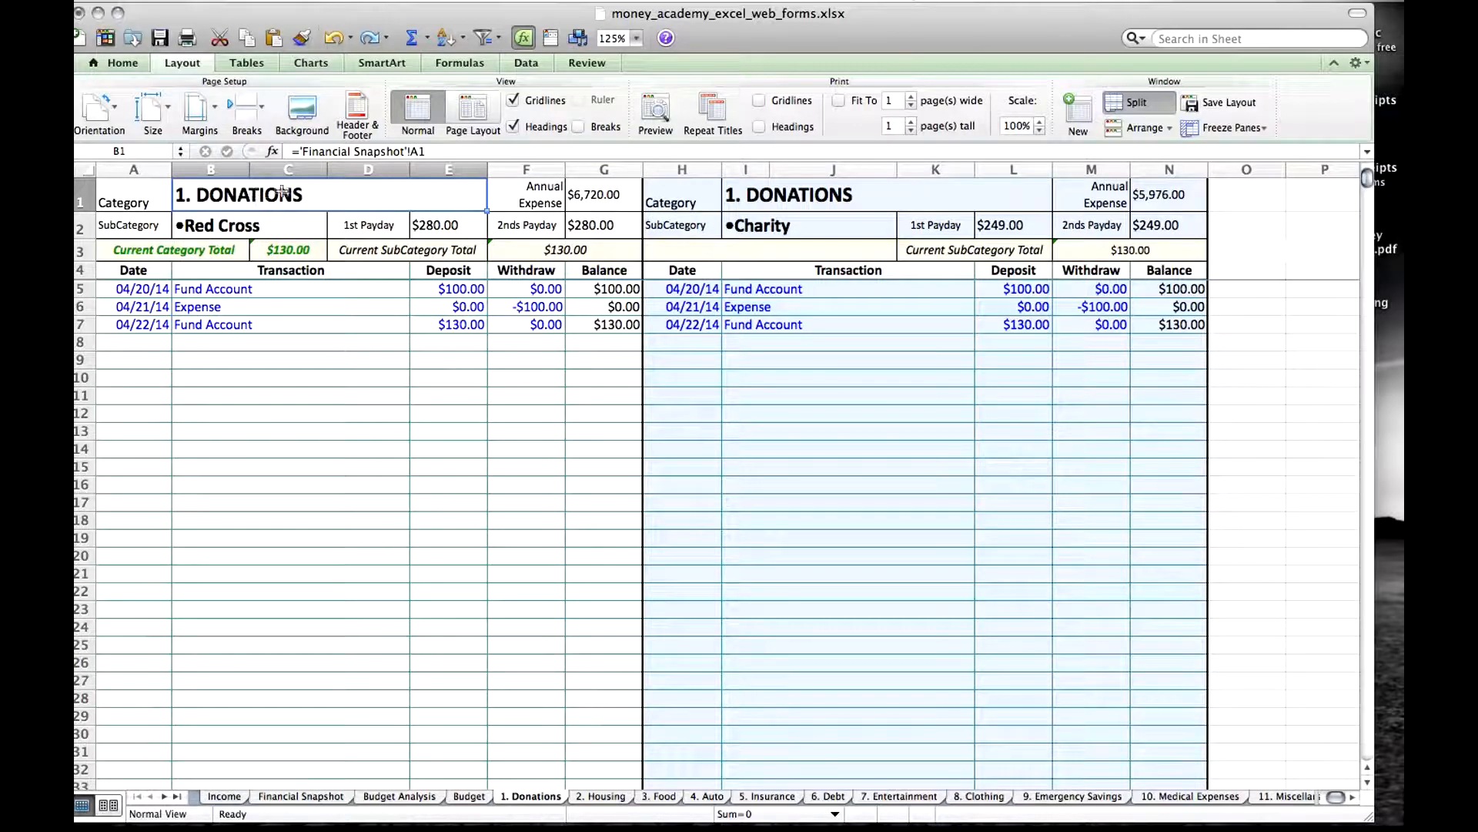
pyautogui.click(248, 224)
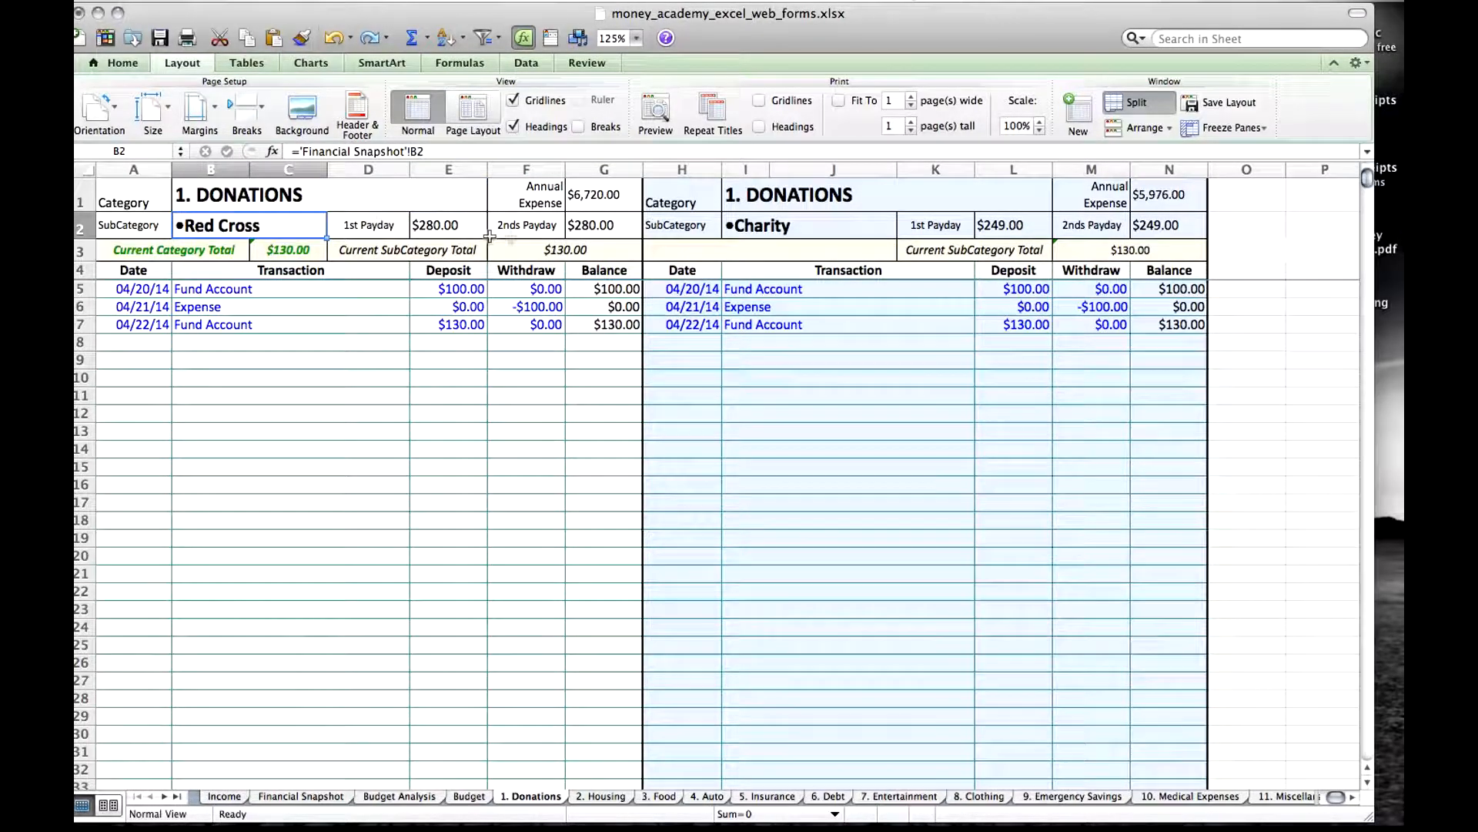
pyautogui.click(460, 227)
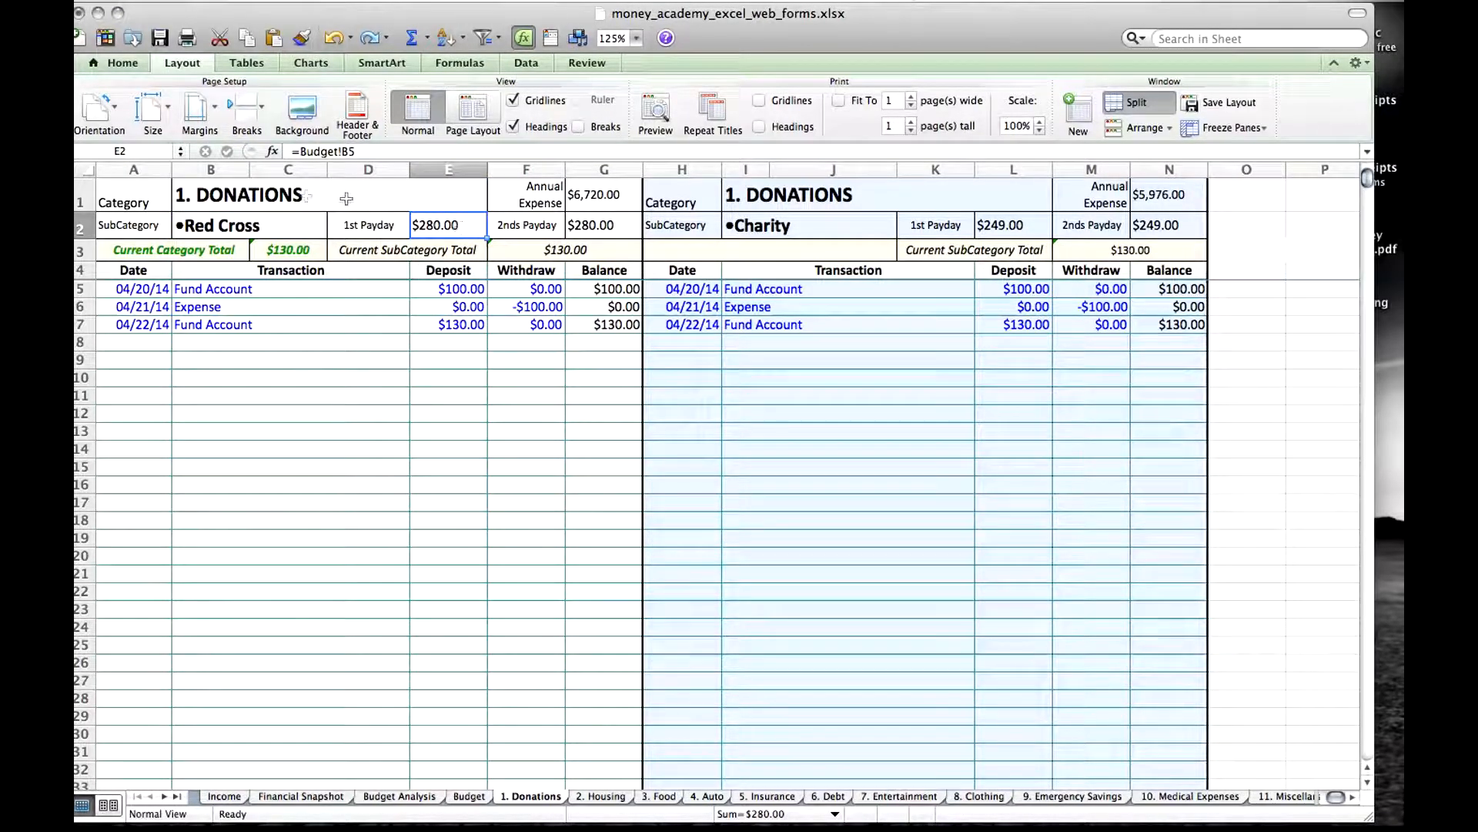
pyautogui.click(293, 192)
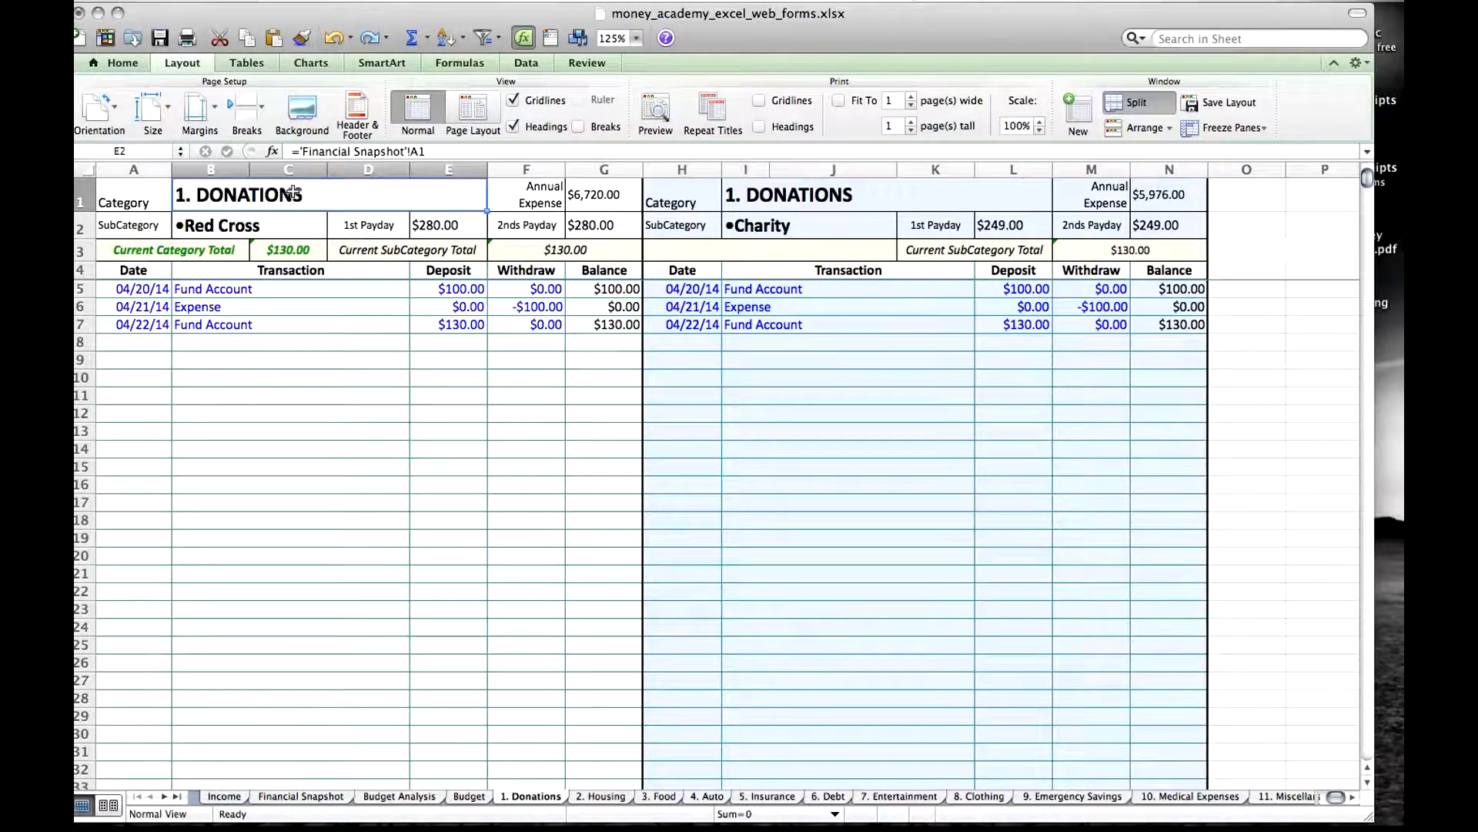
pyautogui.click(257, 224)
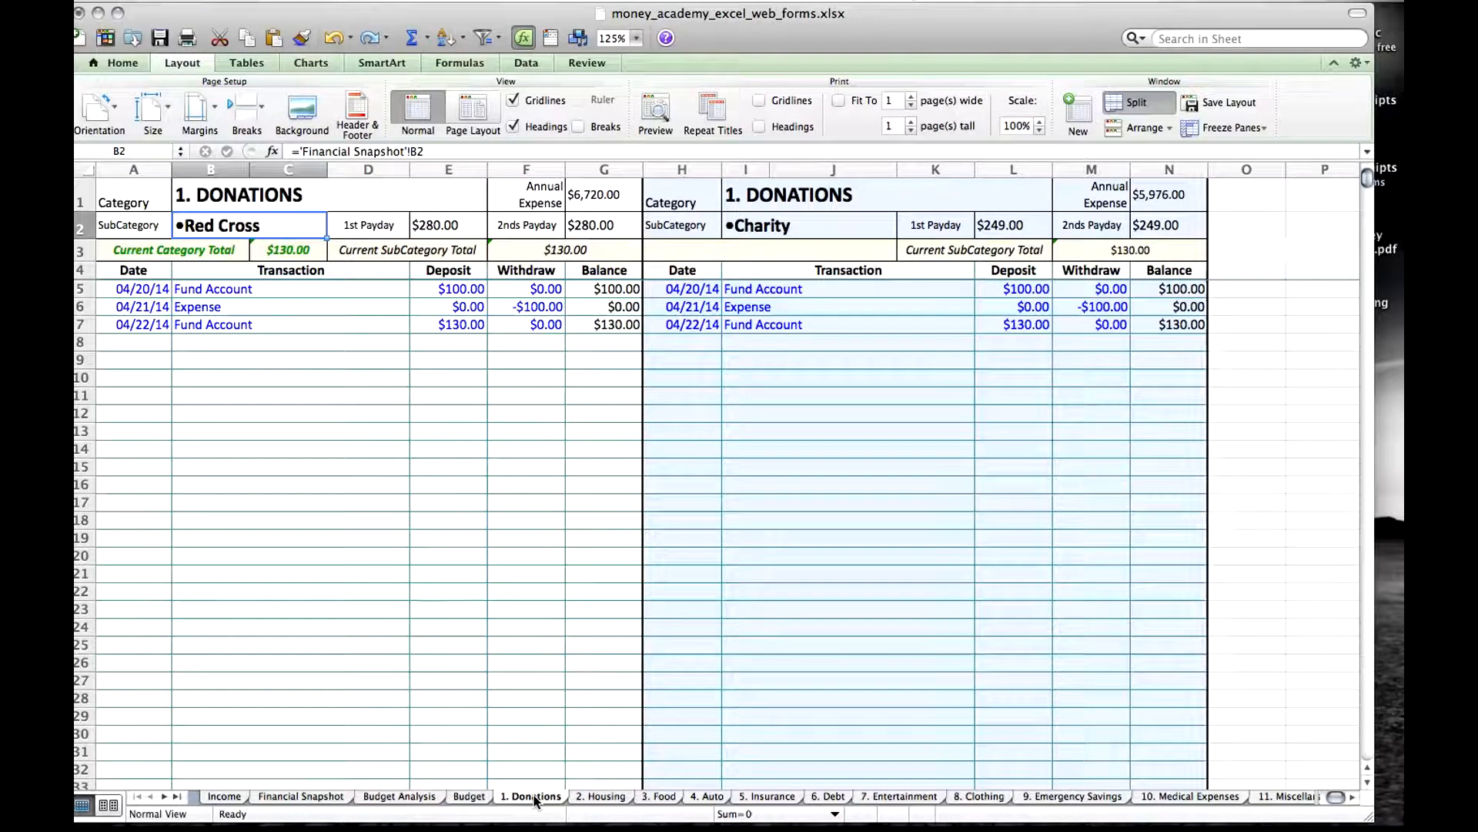
# Browse the category account sheets in order from 2. Housing through 10. Medical Expenses.
pyautogui.click(599, 796)
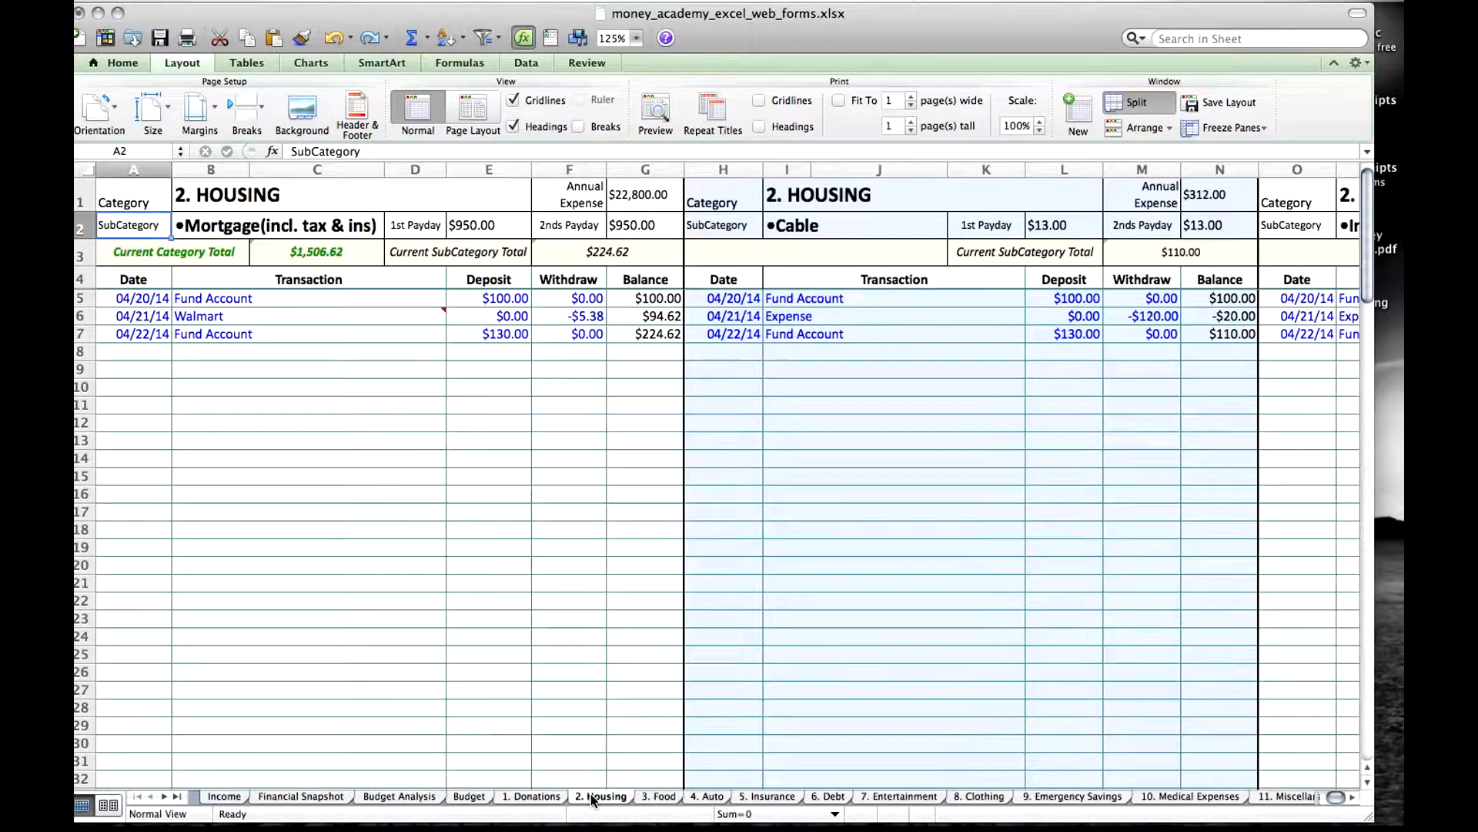
pyautogui.click(666, 798)
pyautogui.click(707, 797)
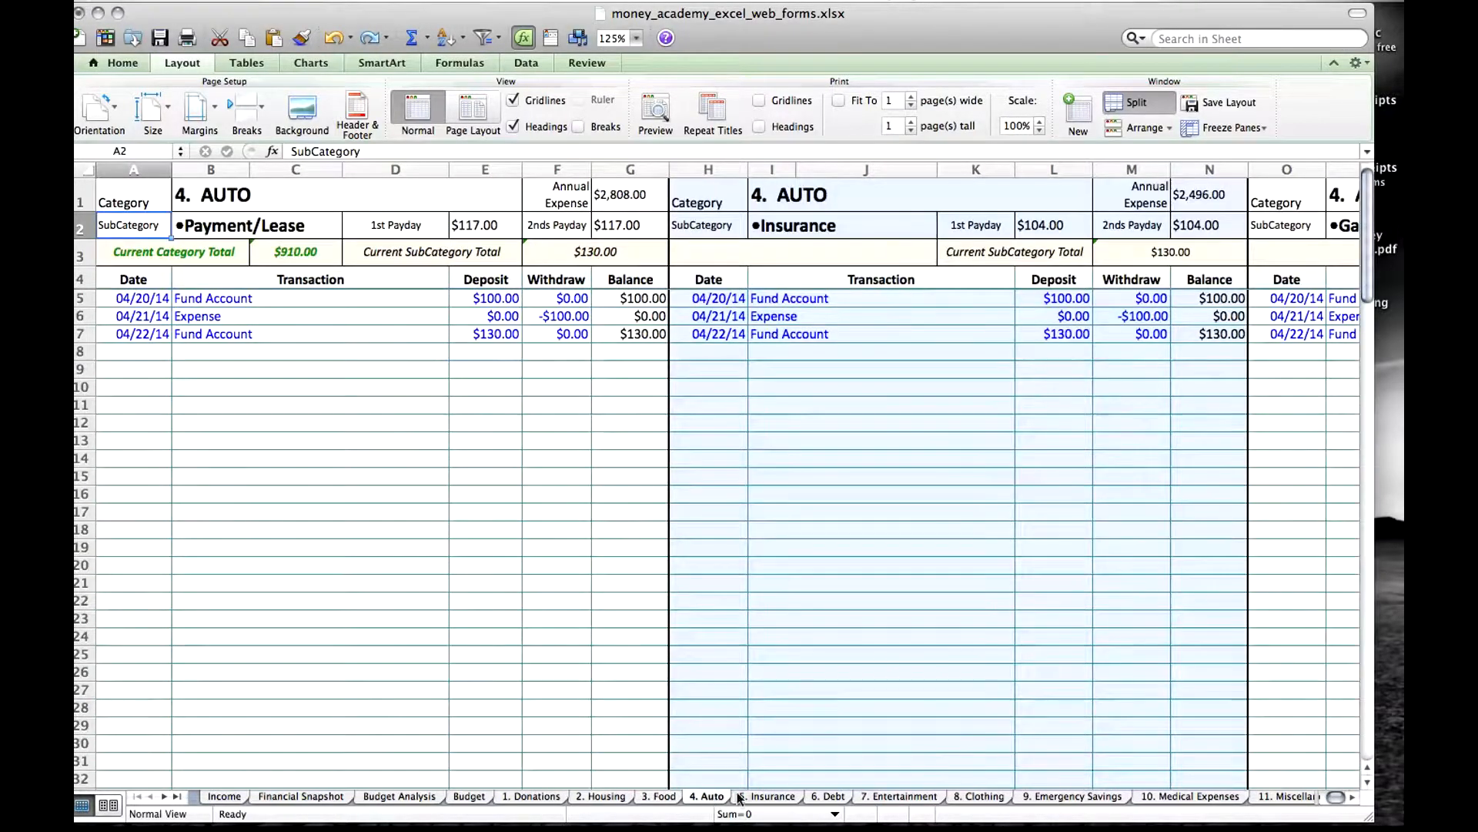
pyautogui.click(774, 797)
pyautogui.click(826, 798)
pyautogui.click(893, 801)
pyautogui.click(981, 797)
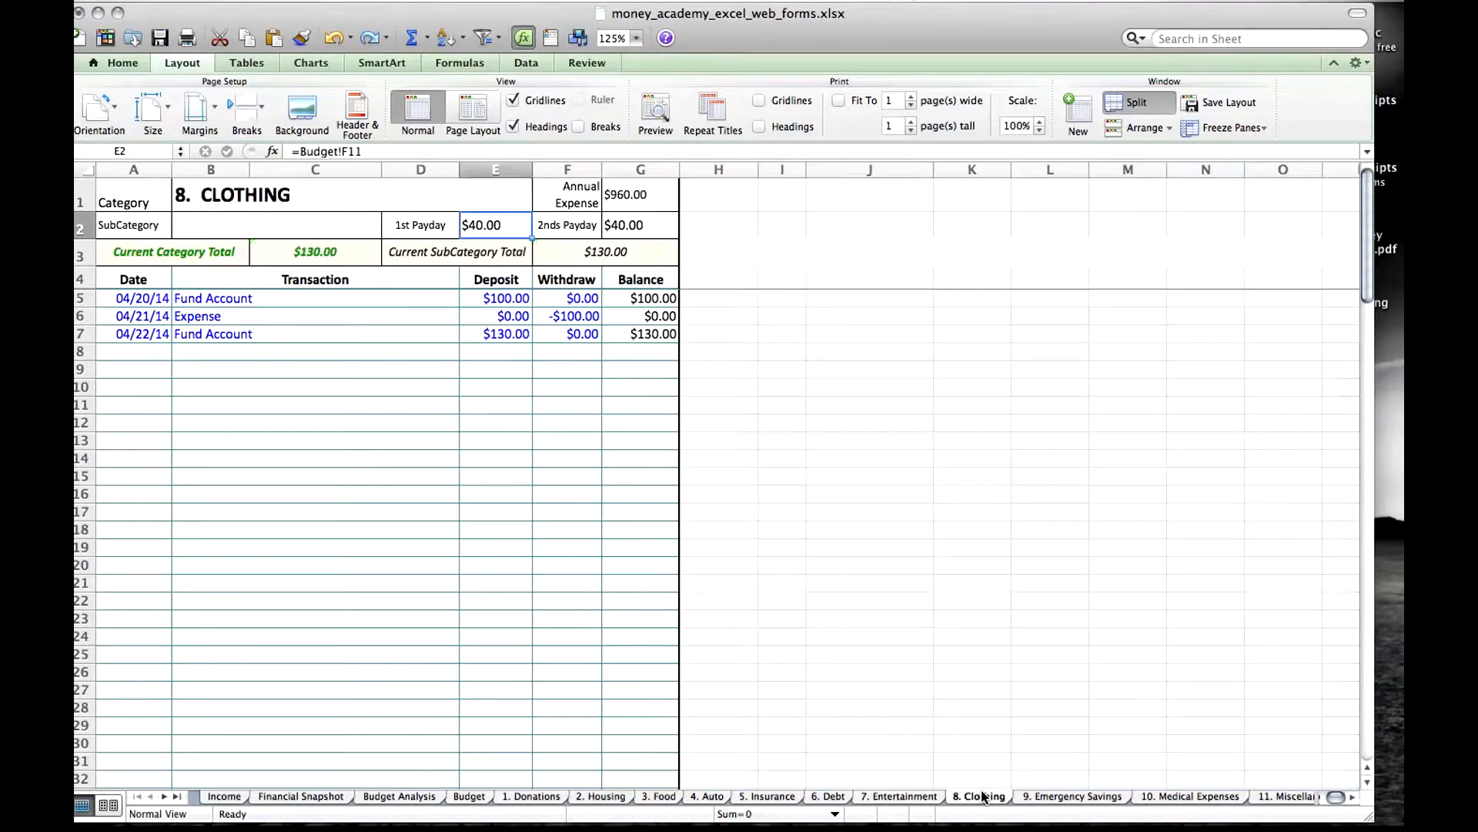
pyautogui.click(1051, 798)
pyautogui.click(1176, 799)
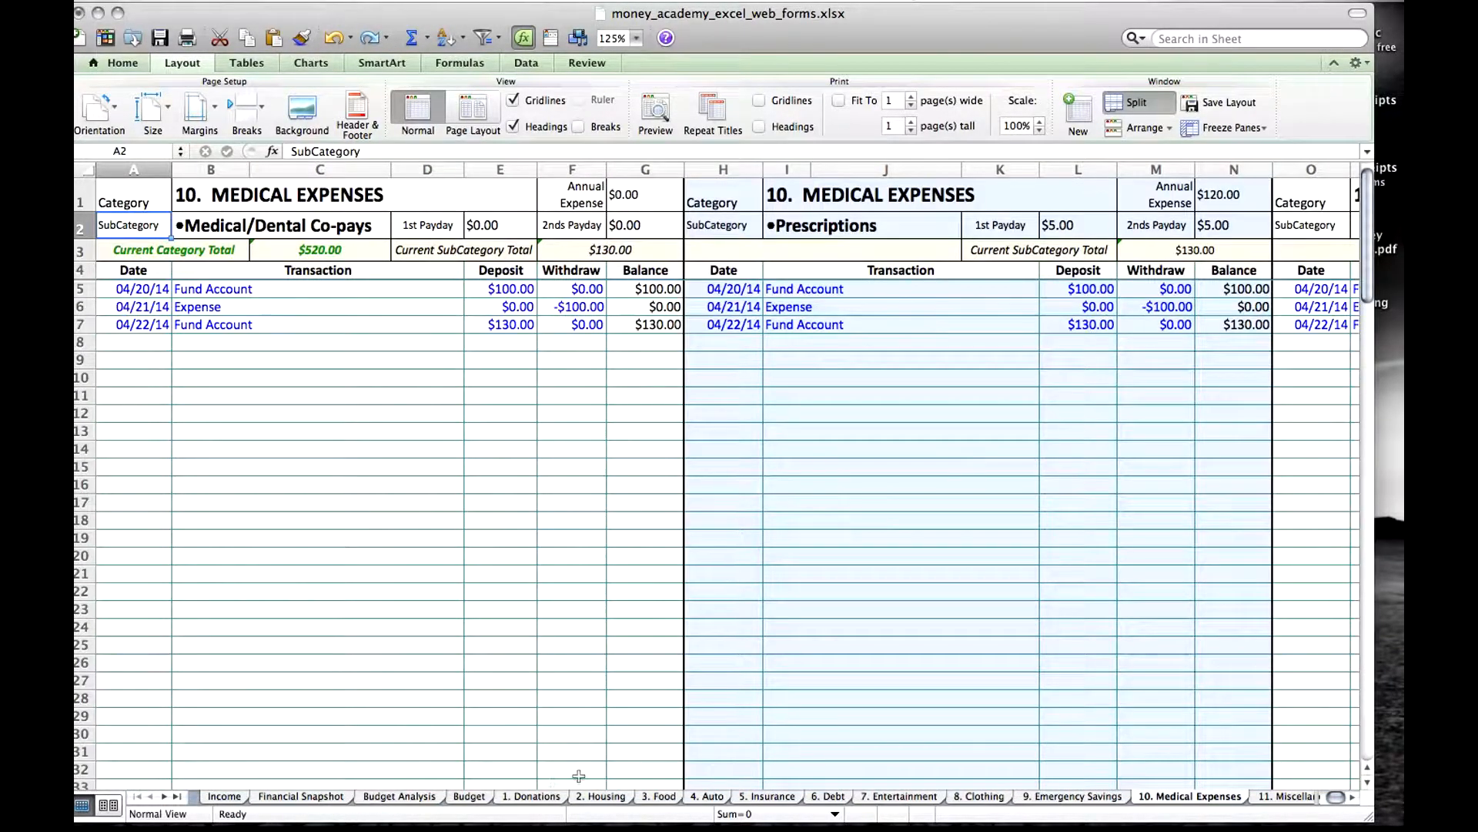
# Inspect the links behind the category and subcategory headings of the Mortgage and Cable sections on the 2. Housing sheet.
pyautogui.click(599, 798)
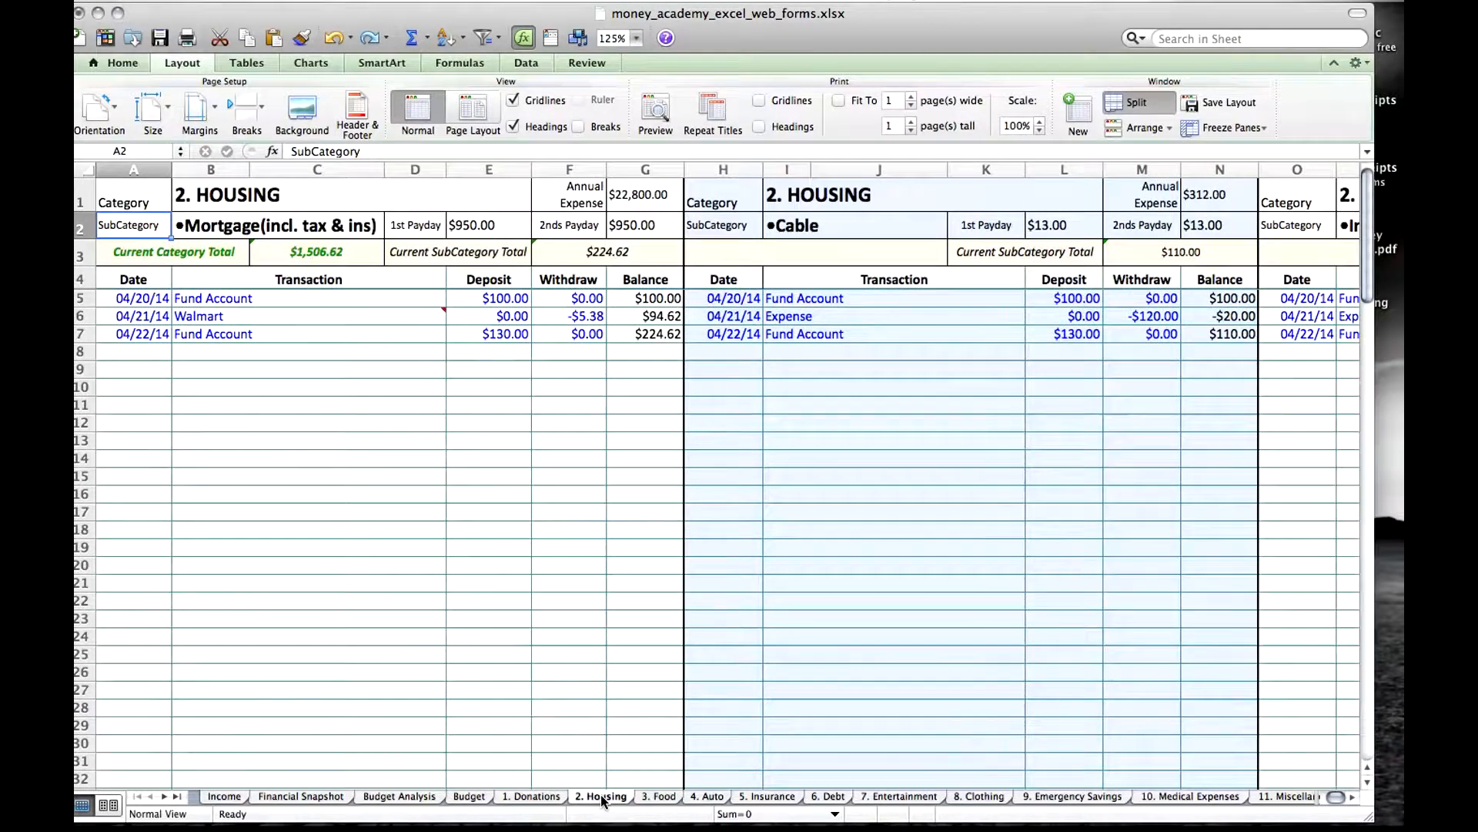
pyautogui.click(219, 198)
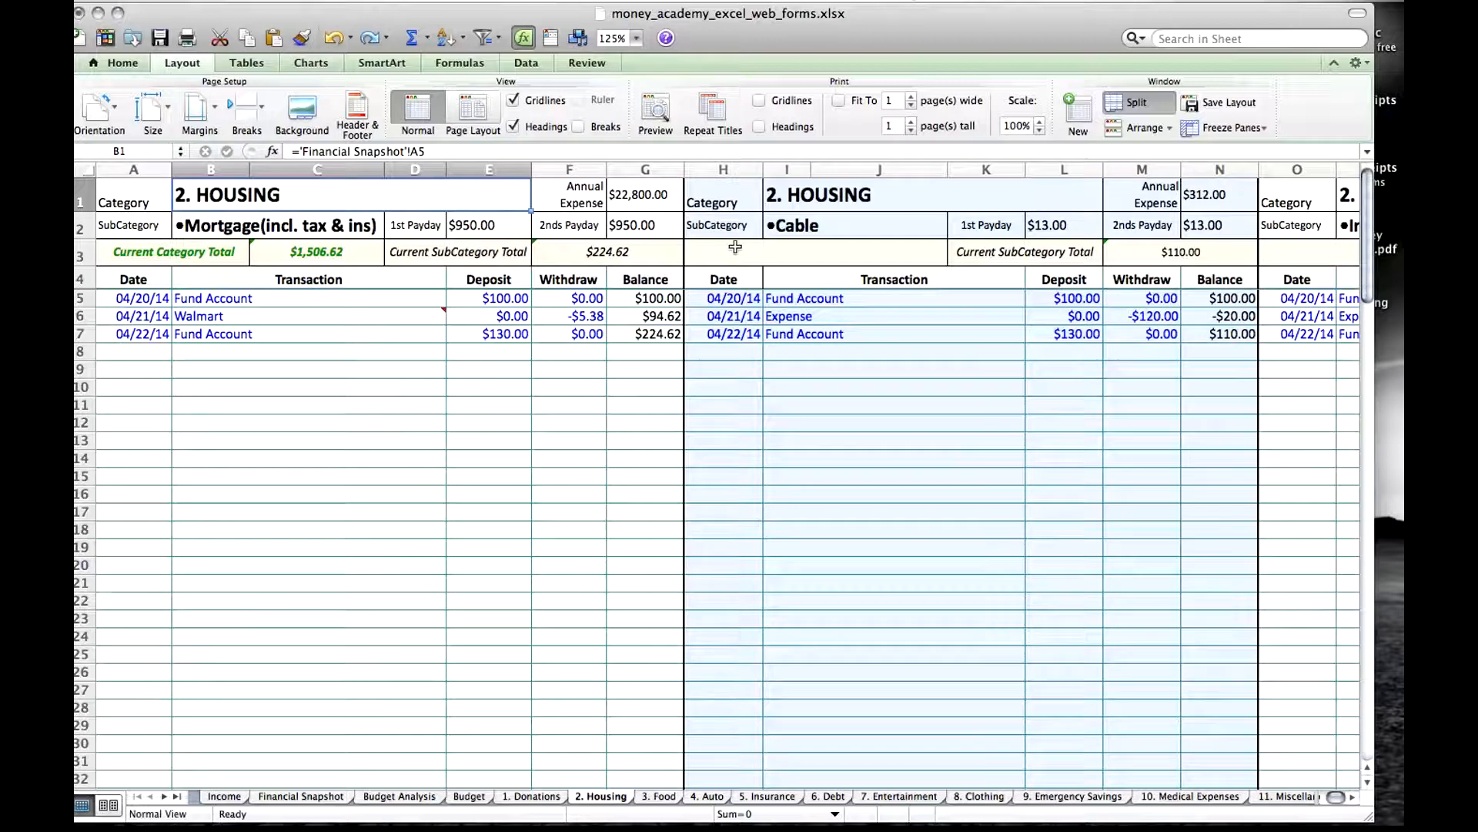
pyautogui.click(841, 201)
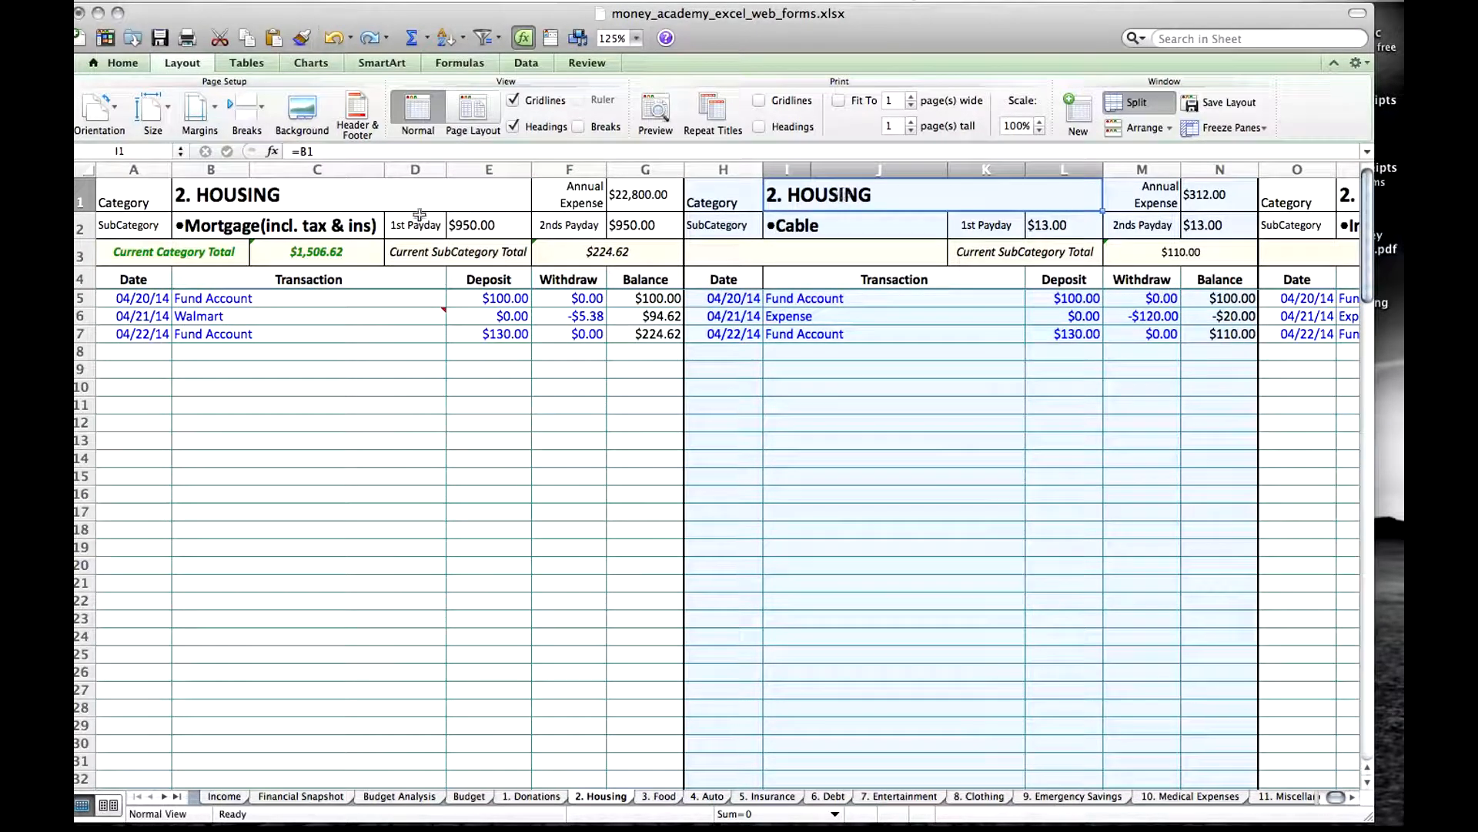
pyautogui.click(231, 225)
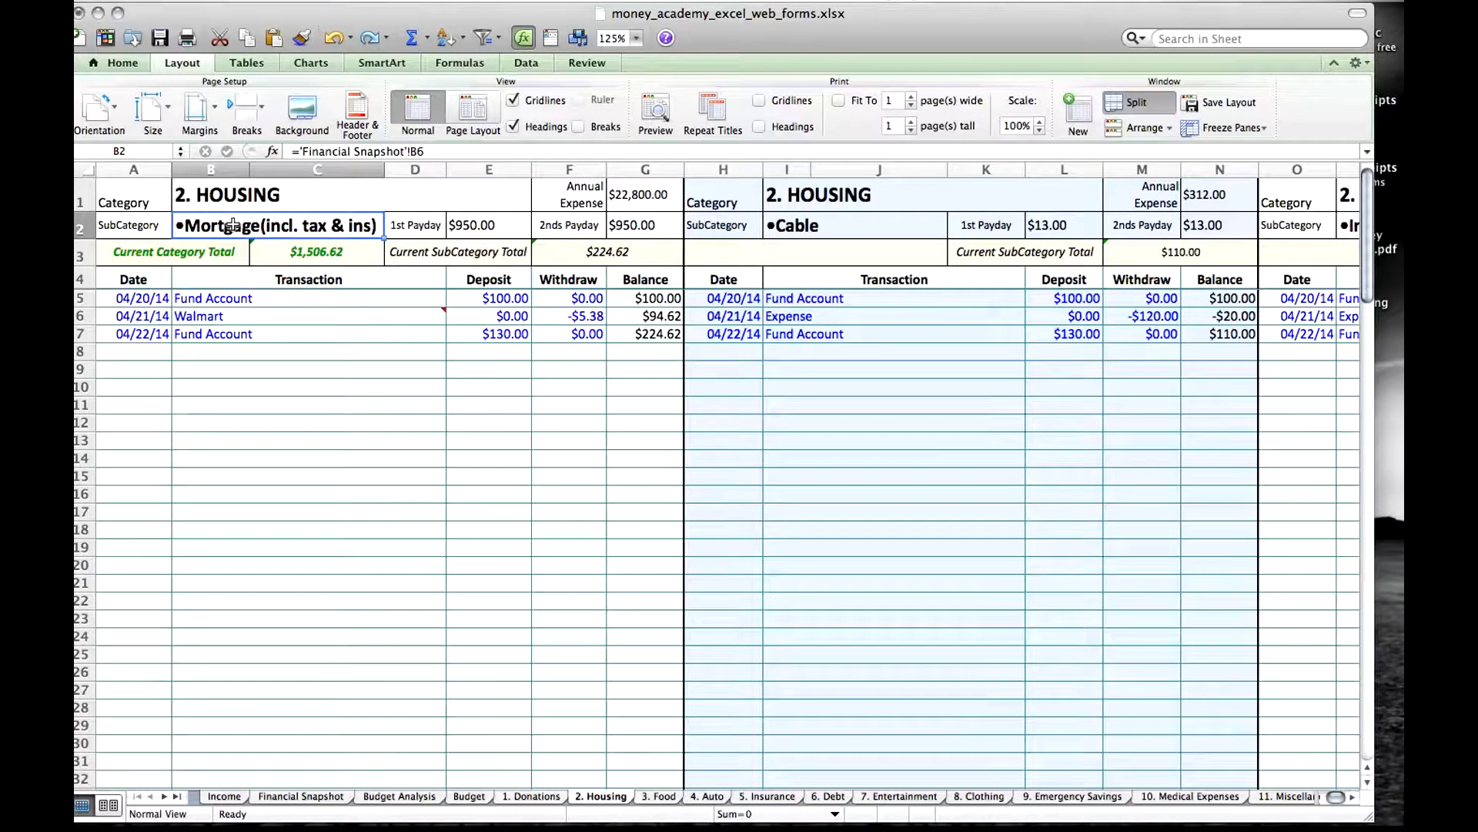
pyautogui.click(792, 231)
pyautogui.press('Right')
pyautogui.press('Right')
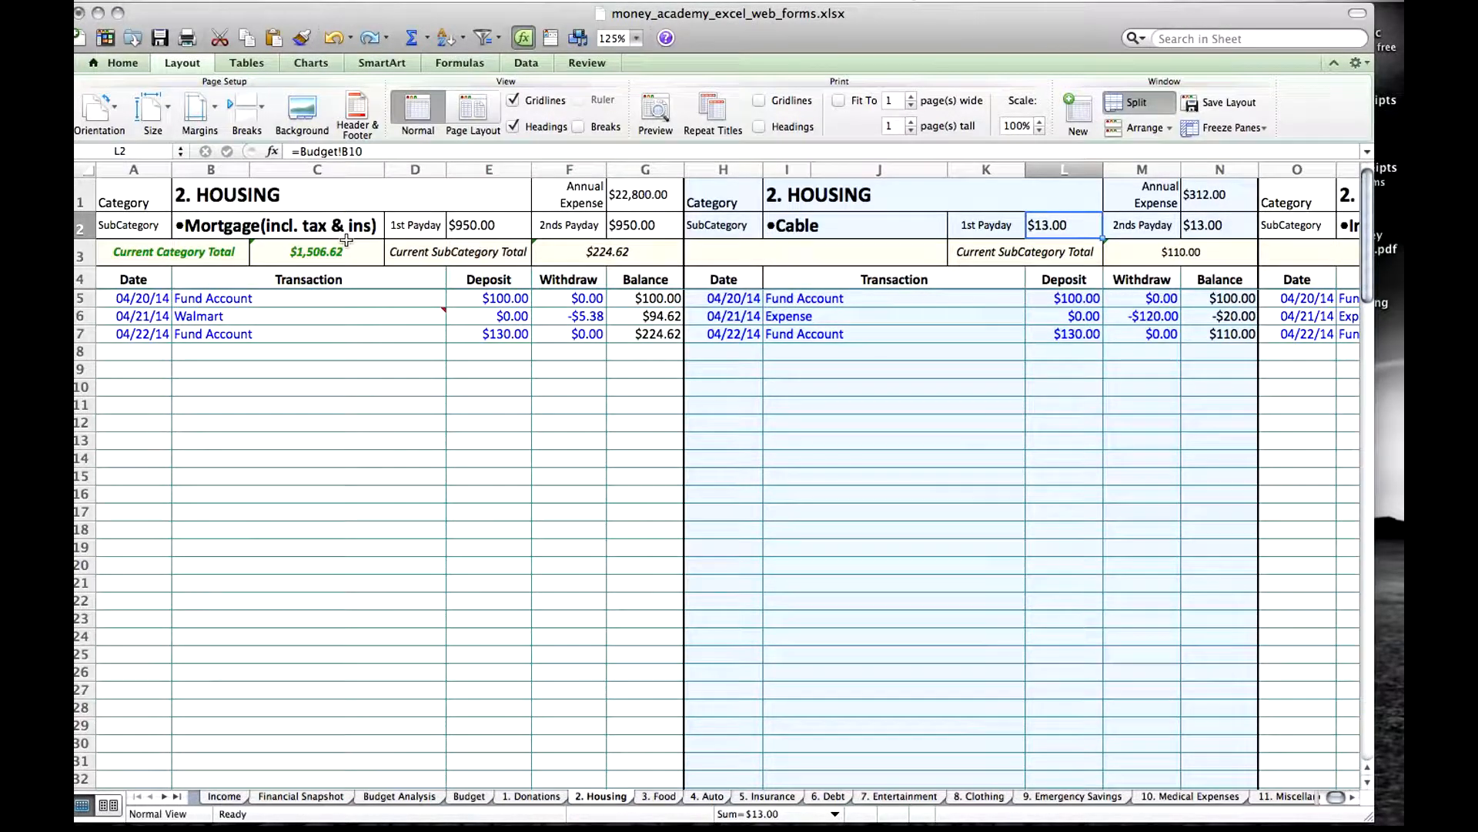
pyautogui.click(238, 227)
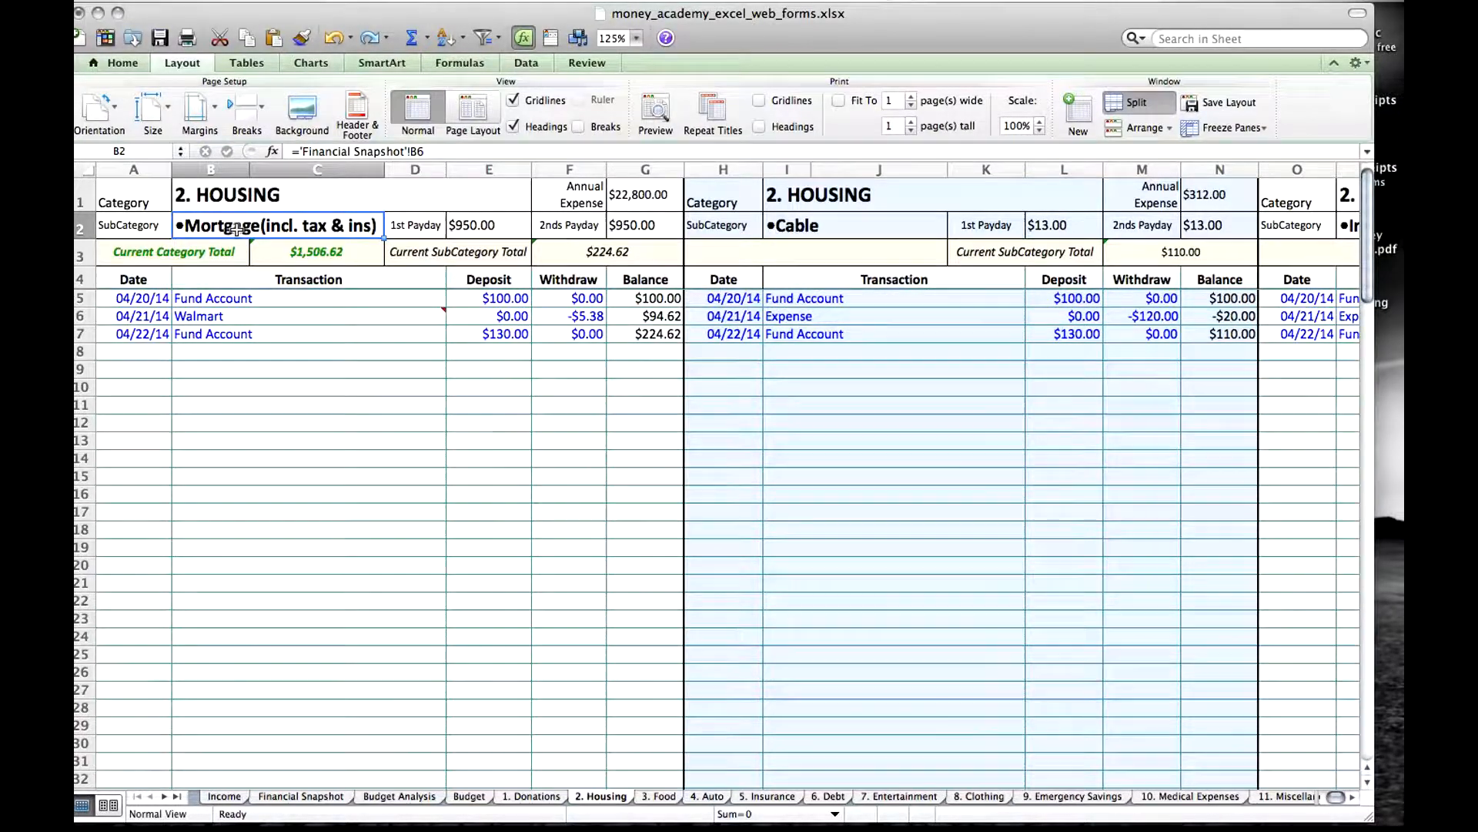
pyautogui.click(233, 196)
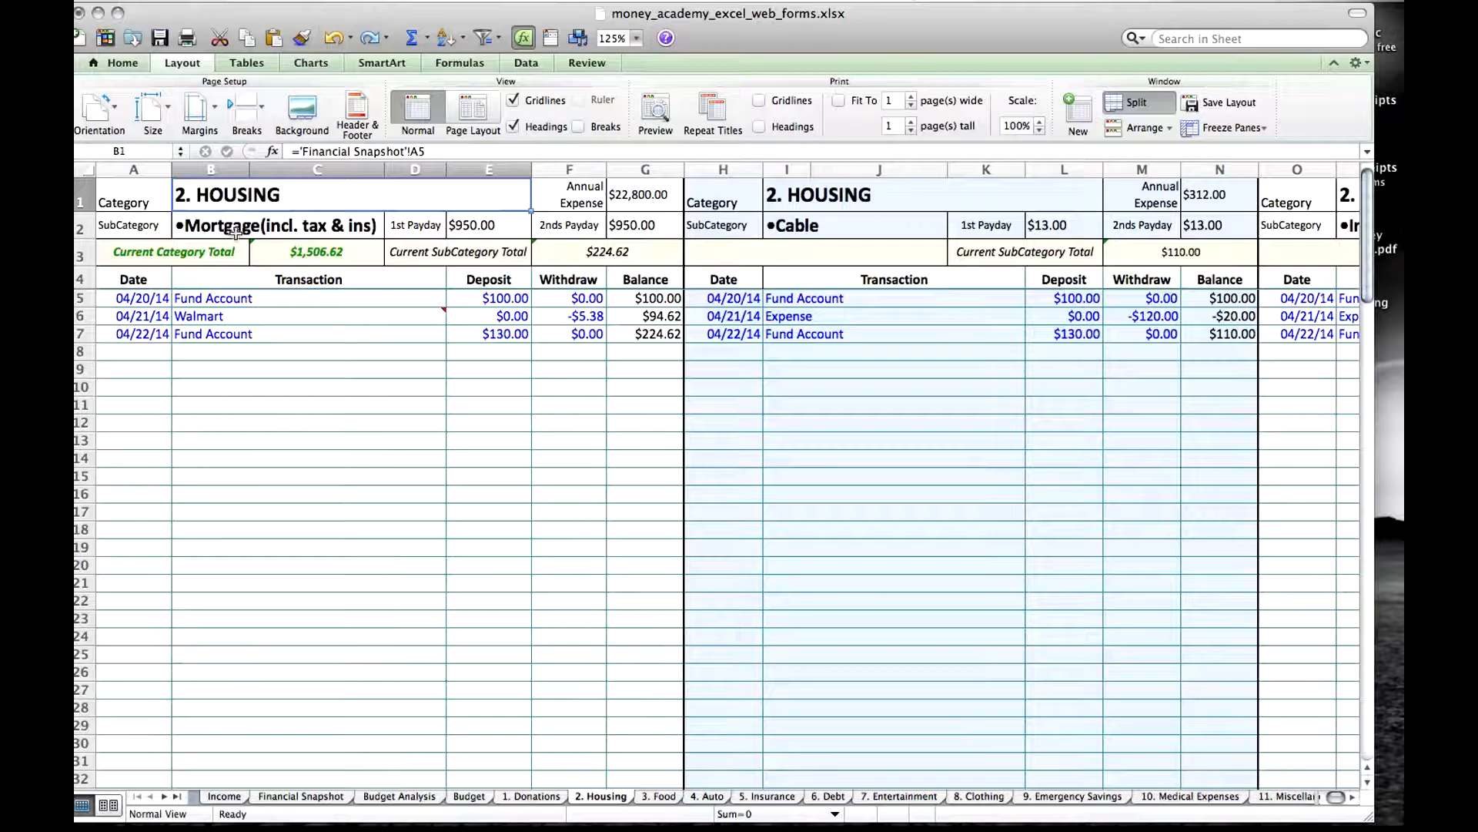
pyautogui.click(235, 228)
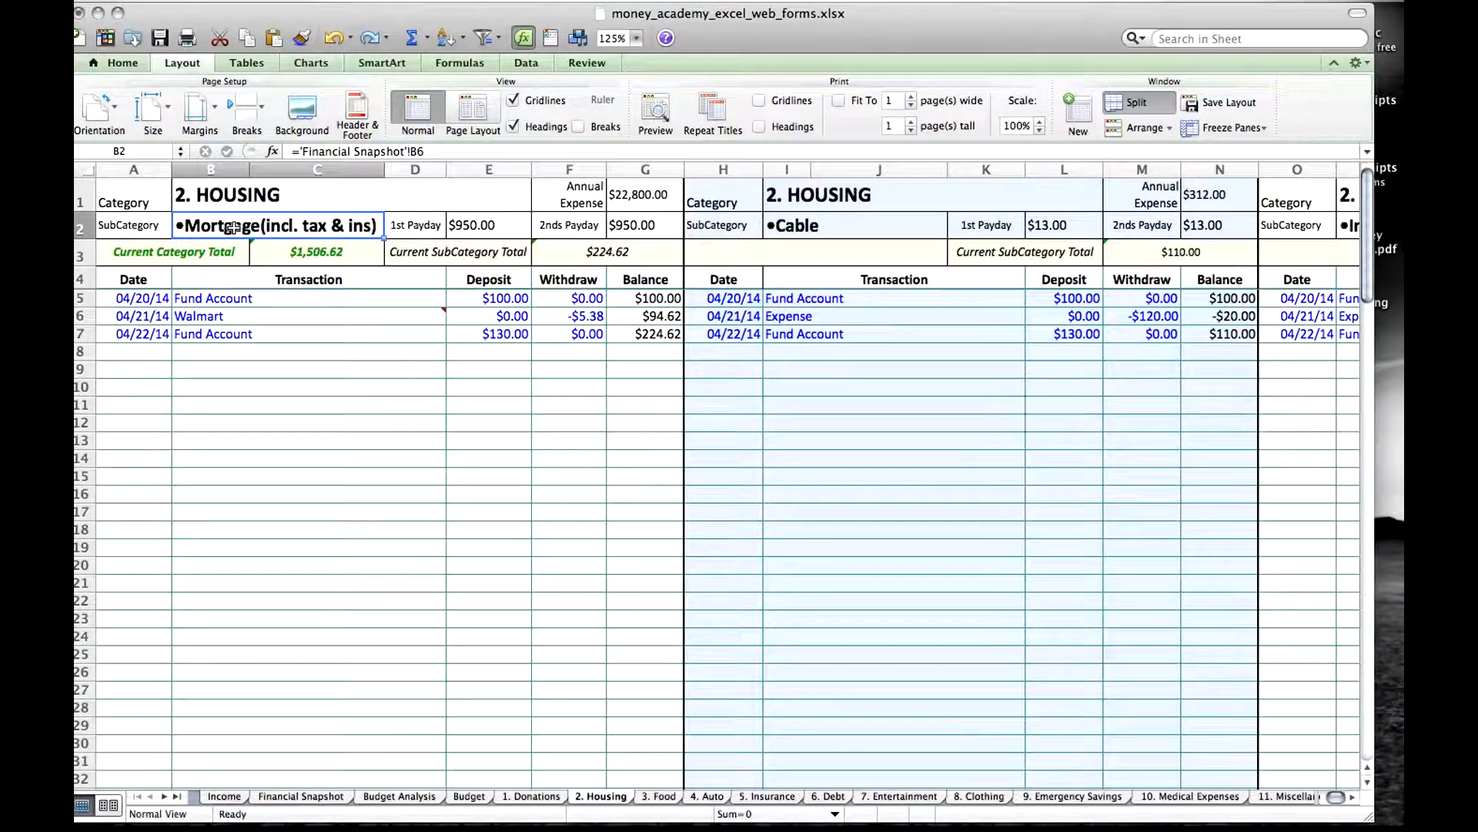
# Look through the Housing subcategory sections from Mortgage across to Other.
pyautogui.press('Right')
pyautogui.press('Right')
pyautogui.press('Right')
pyautogui.press('Right')
pyautogui.press('Right')
pyautogui.press('Right')
pyautogui.press('Right')
pyautogui.press('Right')
pyautogui.press('Right')
pyautogui.press('Right')
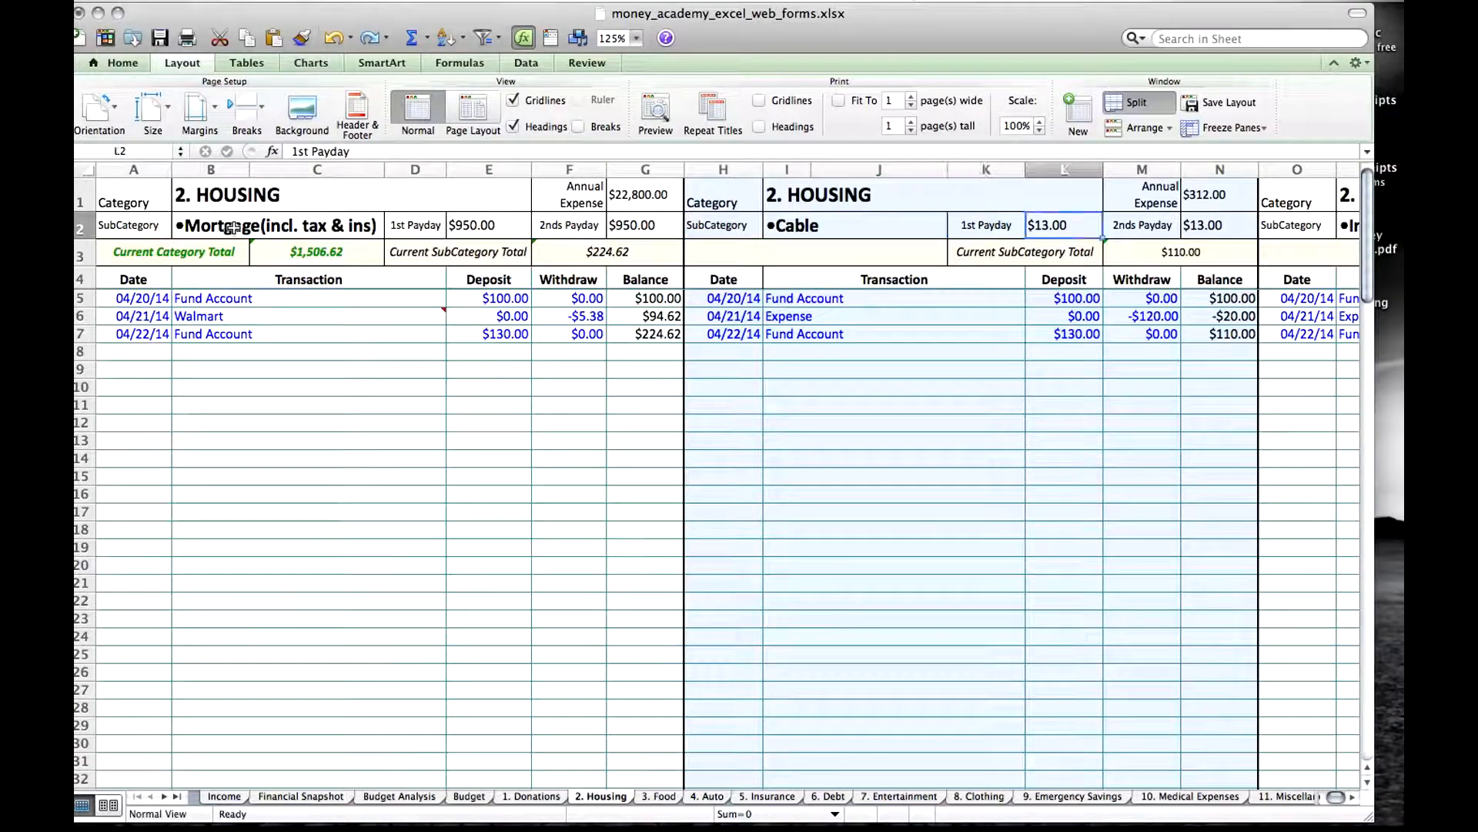
pyautogui.press('Right')
pyautogui.press('Right')
pyautogui.press('Right')
pyautogui.press('Right')
pyautogui.press('Right')
pyautogui.press('Right')
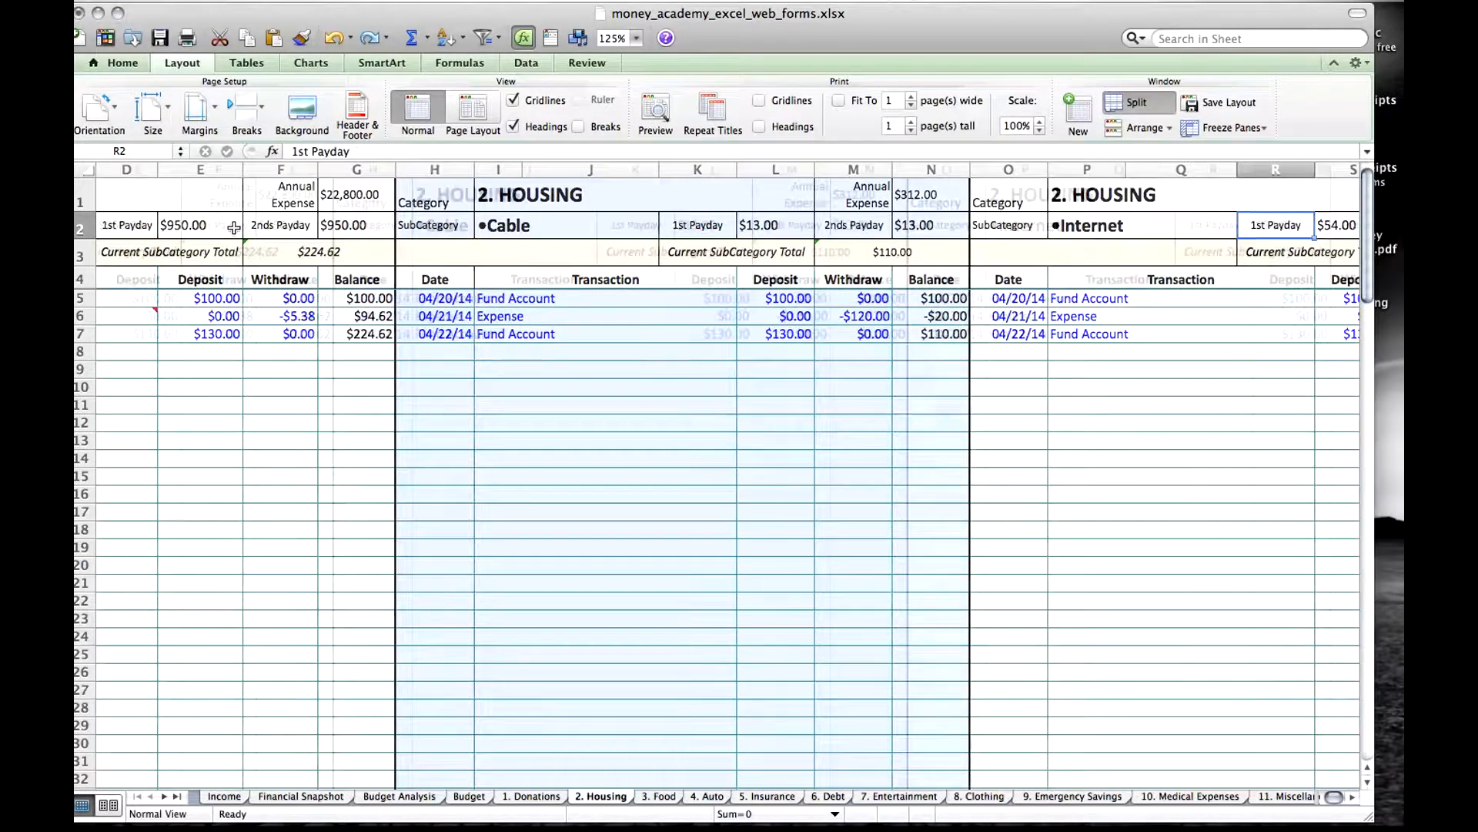
pyautogui.press('Right')
pyautogui.press('Right')
pyautogui.press('Right')
pyautogui.press('Right')
pyautogui.press('Right')
pyautogui.press('Right')
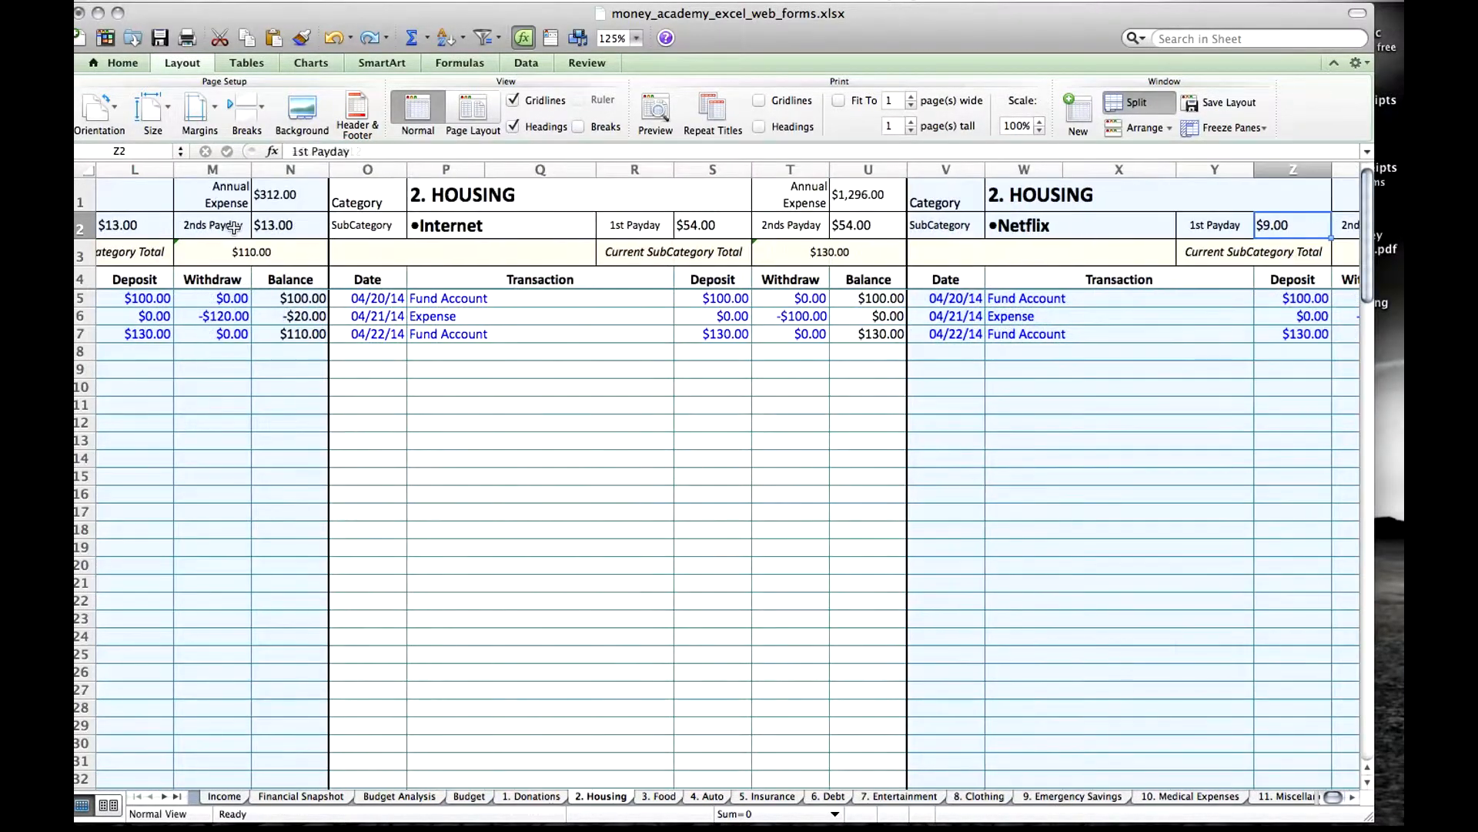
pyautogui.press('Right')
pyautogui.press('Right')
pyautogui.press('Right')
pyautogui.press('Right')
pyautogui.press('Right')
pyautogui.press('Right')
pyautogui.press('Right')
pyautogui.press('Right')
pyautogui.press('Right')
pyautogui.press('Right')
pyautogui.press('Right')
pyautogui.press('Right')
pyautogui.press('Right')
pyautogui.press('Right')
pyautogui.press('Right')
pyautogui.press('Right')
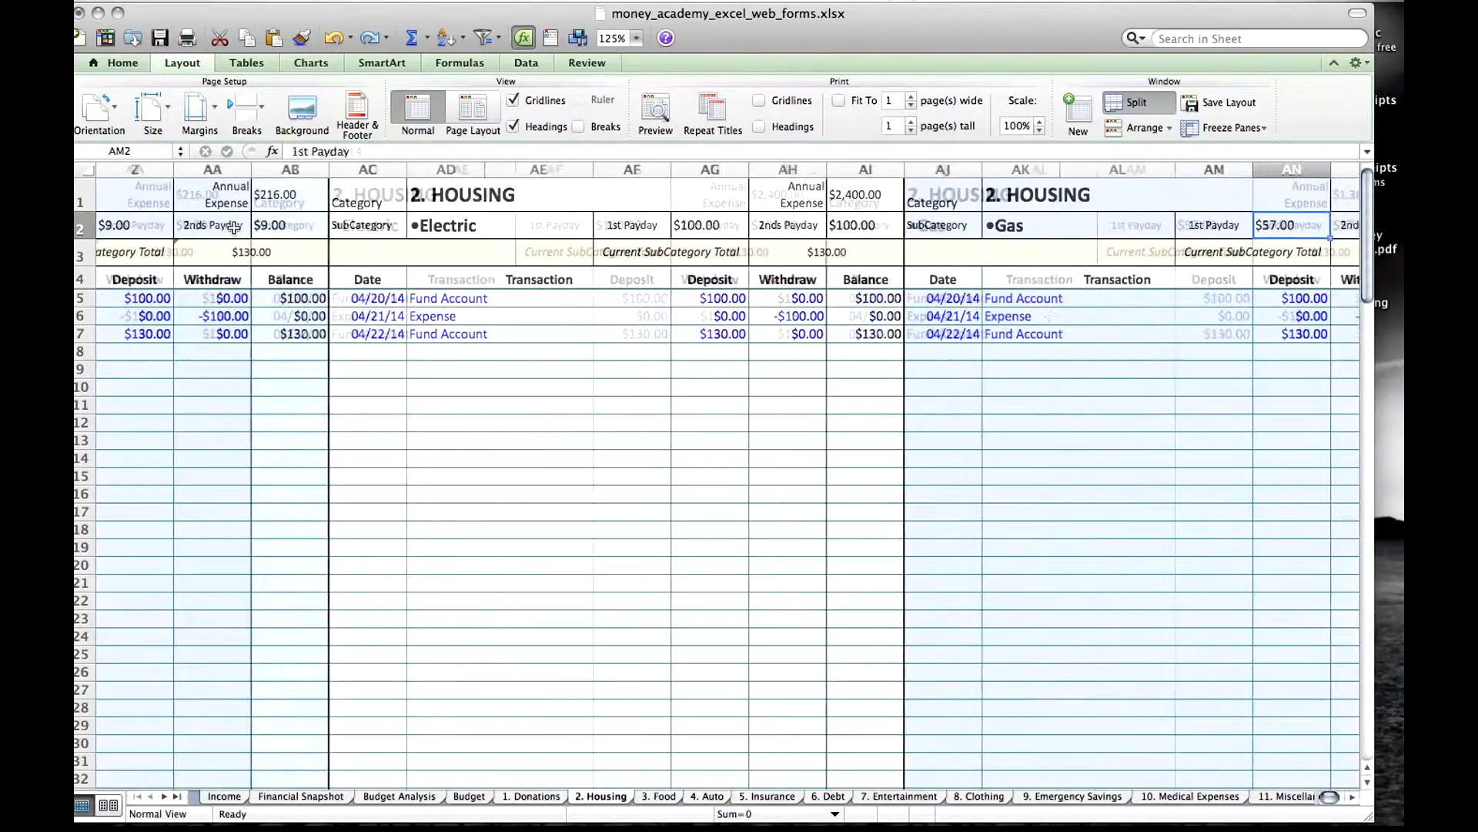
pyautogui.press('Right')
pyautogui.press('Right')
pyautogui.press('Right')
pyautogui.press('Right')
pyautogui.press('Right')
pyautogui.press('Right')
pyautogui.press('Right')
pyautogui.press('Right')
pyautogui.press('Right')
pyautogui.press('Right')
pyautogui.press('Right')
pyautogui.press('Right')
pyautogui.press('Right')
pyautogui.press('Right')
pyautogui.press('Right')
pyautogui.press('Right')
pyautogui.press('Right')
pyautogui.press('Right')
pyautogui.press('Right')
pyautogui.press('Right')
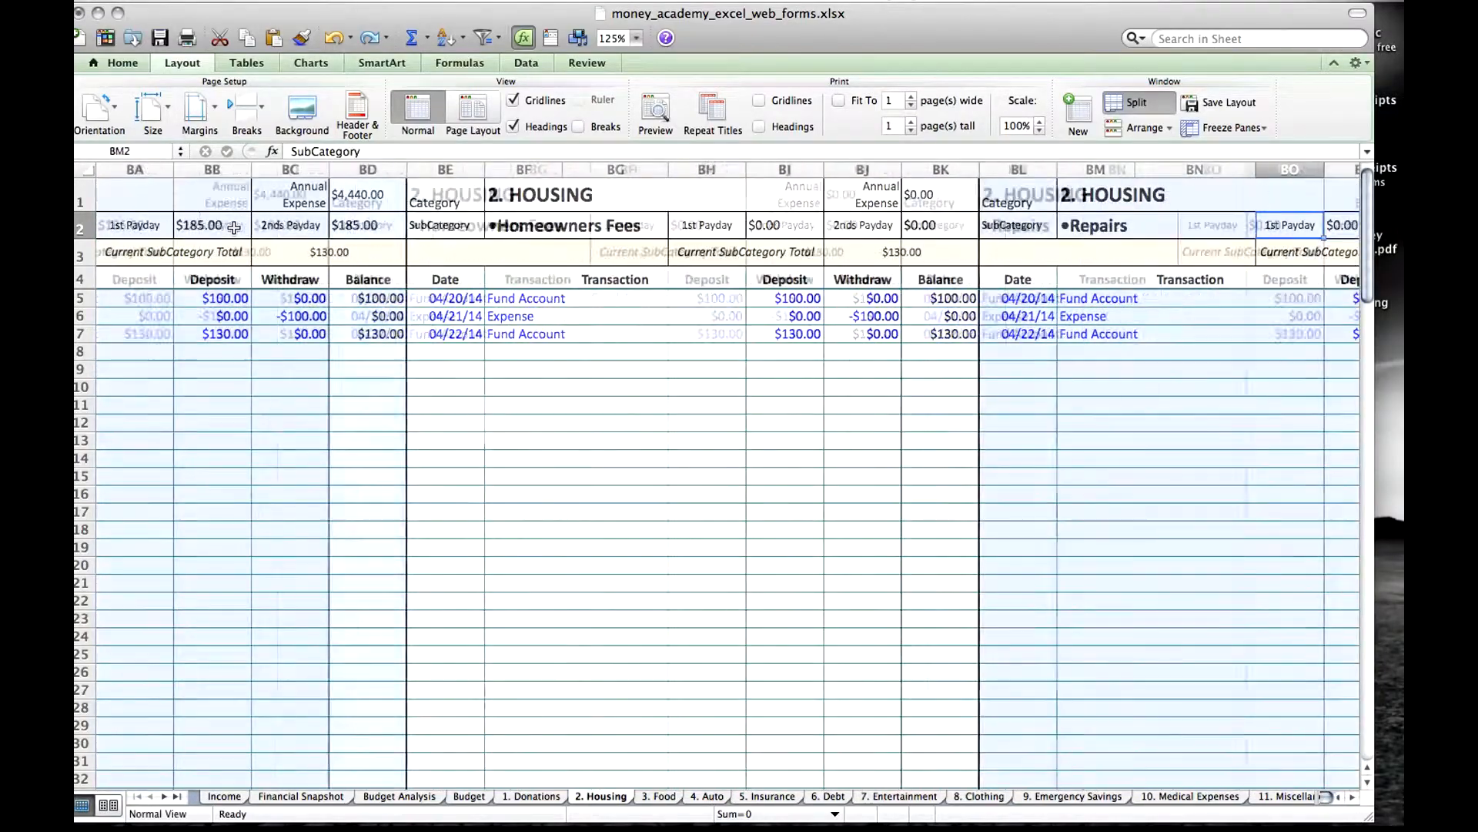
pyautogui.press('Right')
pyautogui.press('Right')
pyautogui.press('Right')
pyautogui.press('Right')
pyautogui.press('Right')
pyautogui.press('Right')
pyautogui.press('Right')
pyautogui.press('Right')
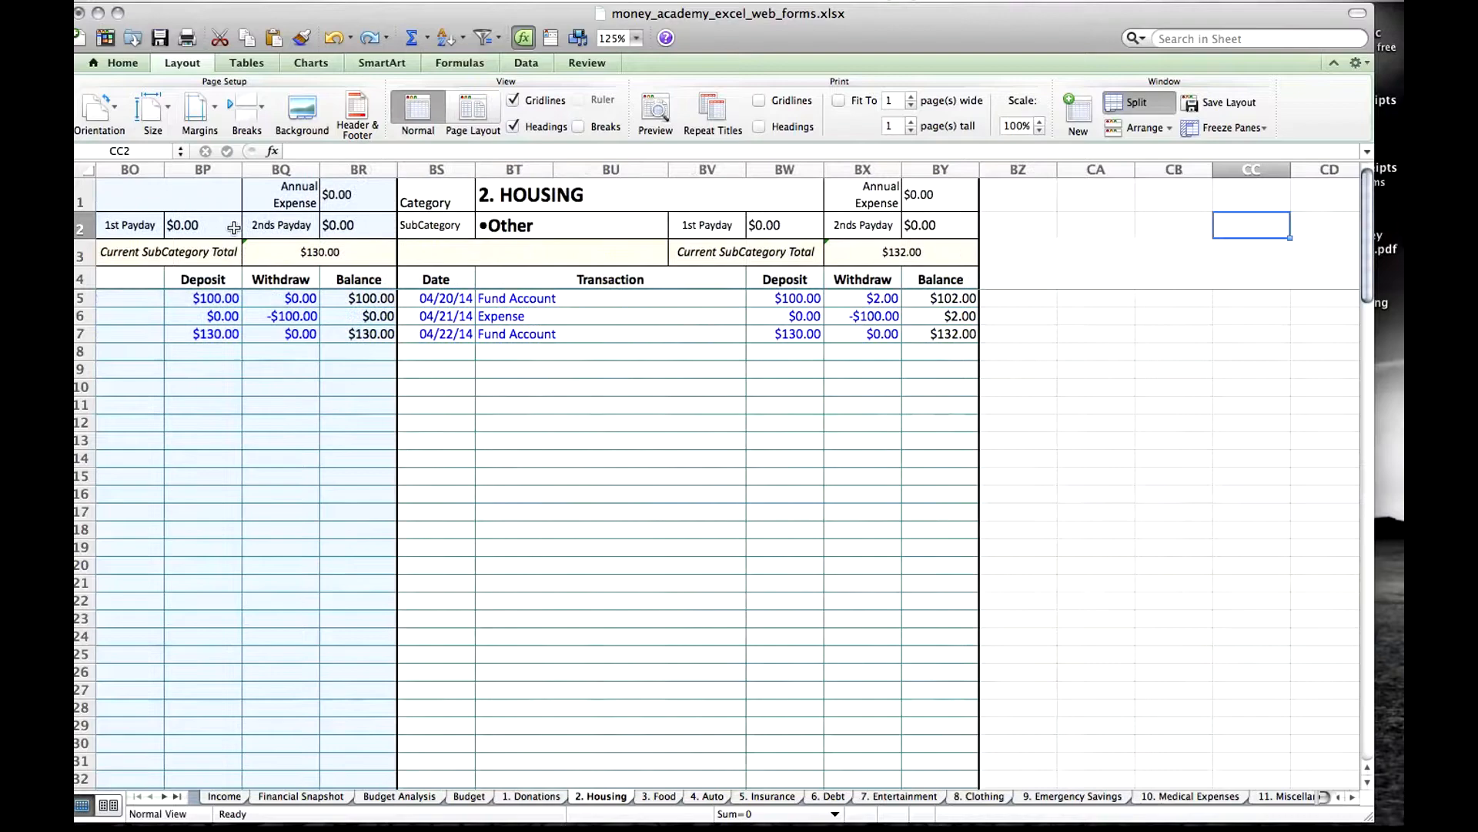
# Go back through the Housing subcategory sections from Other to the Mortgage section at the sheet's start.
pyautogui.press('Left')
pyautogui.press('Left')
pyautogui.press('Left')
pyautogui.press('Left')
pyautogui.press('Left')
pyautogui.press('Left')
pyautogui.press('Left')
pyautogui.press('Left')
pyautogui.press('Left')
pyautogui.press('Left')
pyautogui.press('Left')
pyautogui.press('Left')
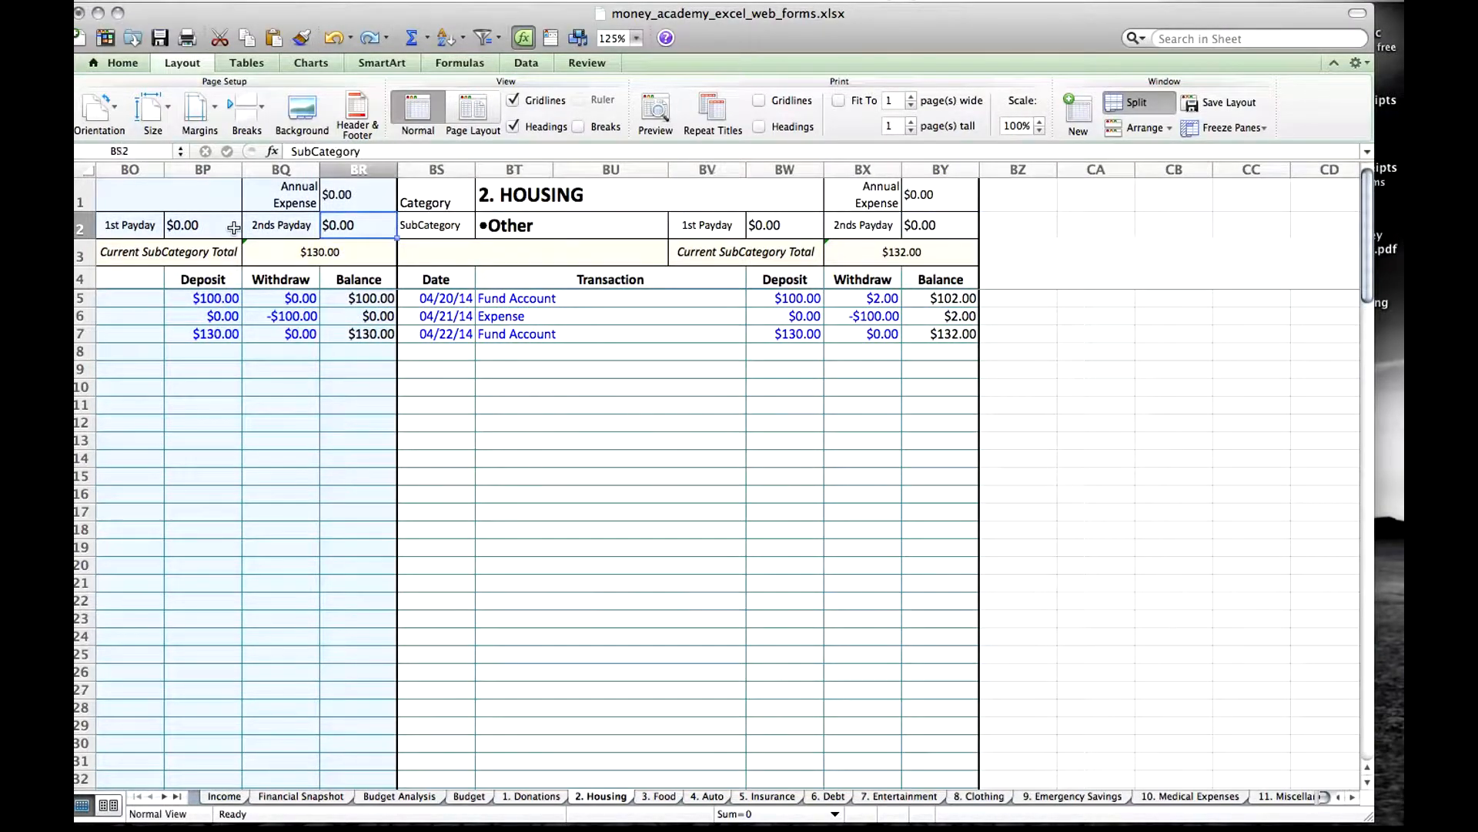
pyautogui.press('Left')
pyautogui.press('Left')
pyautogui.press('Left')
pyautogui.press('Left')
pyautogui.press('Left')
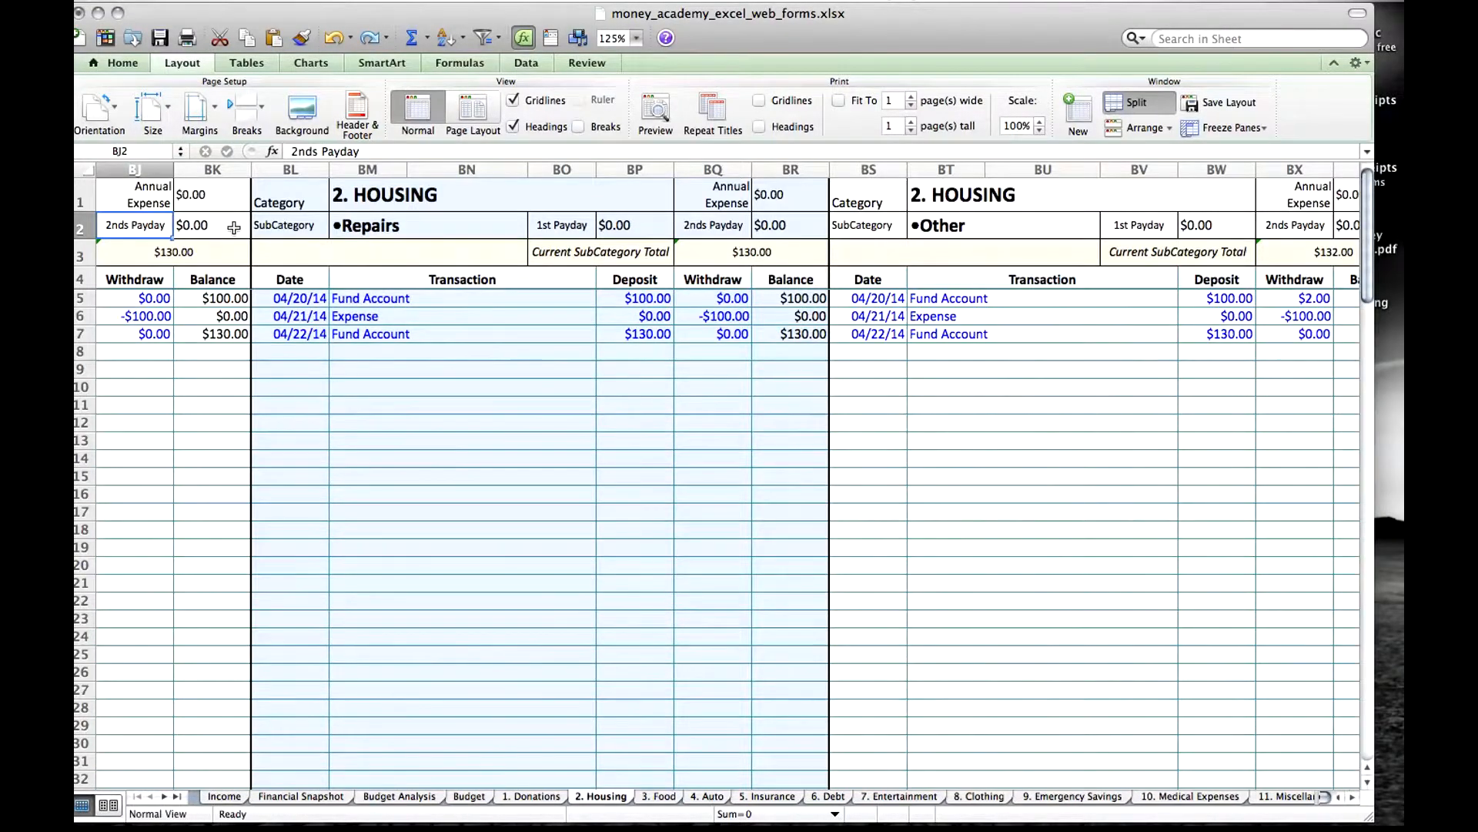
pyautogui.press('Left')
pyautogui.press('Left')
pyautogui.press('Left')
pyautogui.press('Left')
pyautogui.press('Left')
pyautogui.press('Left')
pyautogui.press('Left')
pyautogui.press('Left')
pyautogui.press('Left')
pyautogui.press('Left')
pyautogui.press('Left')
pyautogui.press('Left')
pyautogui.press('Left')
pyautogui.press('Left')
pyautogui.press('Left')
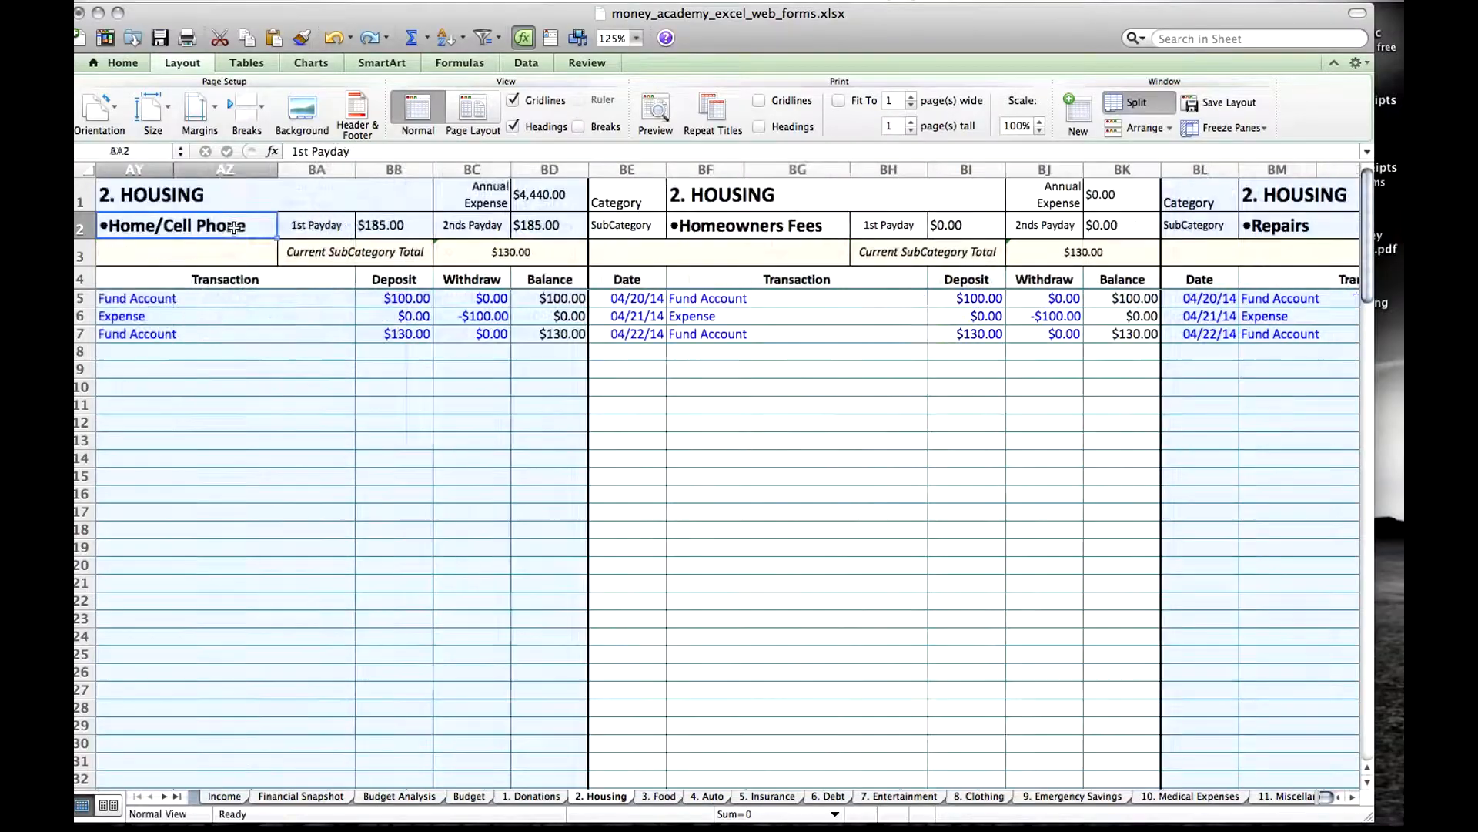
pyautogui.press('Left')
pyautogui.press('Left')
pyautogui.press('Left')
pyautogui.press('Left')
pyautogui.press('Left')
pyautogui.press('Left')
pyautogui.press('Left')
pyautogui.press('Left')
pyautogui.press('Left')
pyautogui.press('Left')
pyautogui.press('Left')
pyautogui.press('Left')
pyautogui.press('Left')
pyautogui.press('Left')
pyautogui.press('Left')
pyautogui.press('Left')
pyautogui.press('Left')
pyautogui.press('Left')
pyautogui.press('Left')
pyautogui.press('Left')
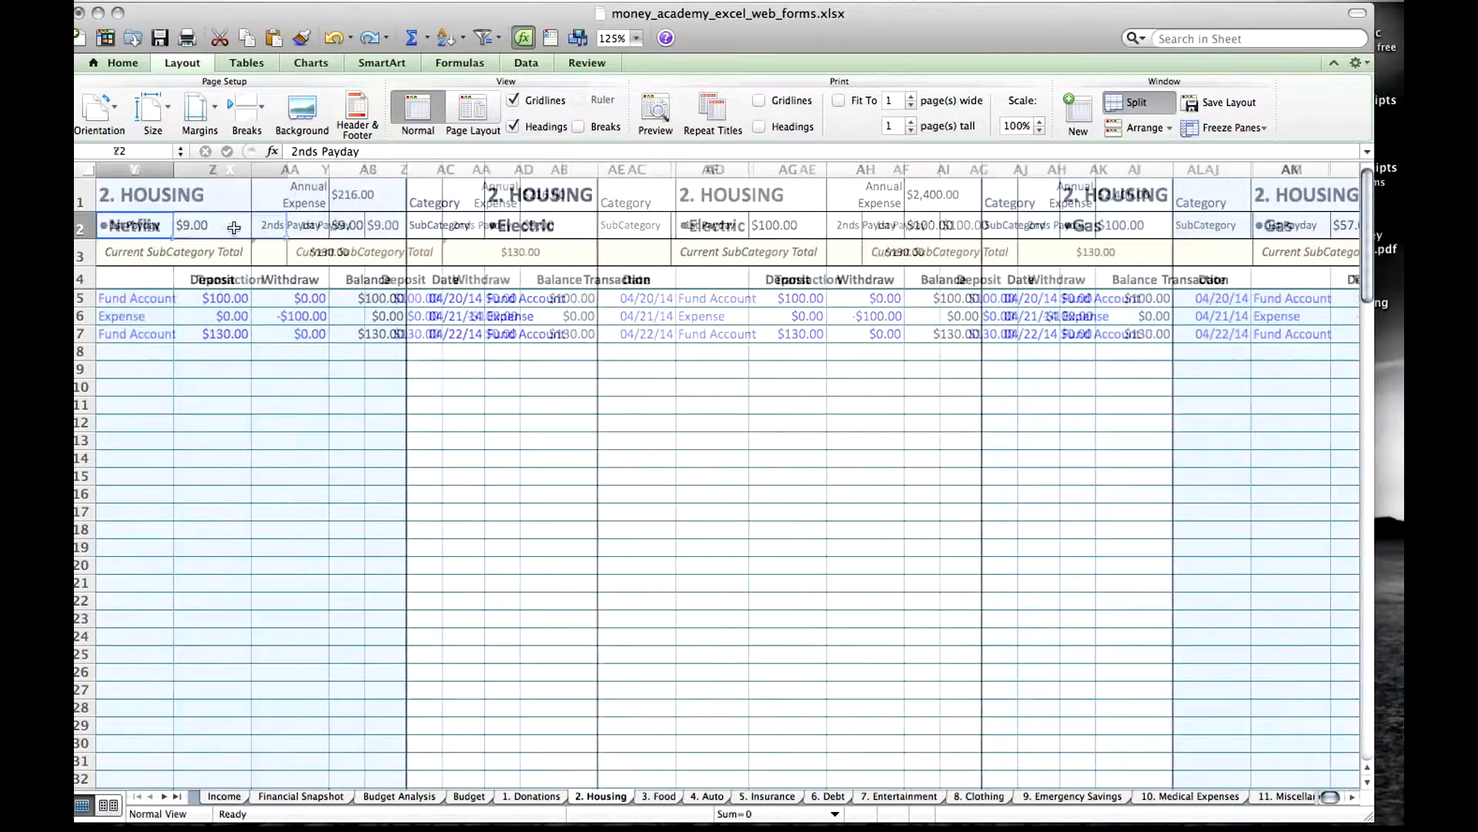
pyautogui.press('Left')
pyautogui.press('Left')
pyautogui.press('Left')
pyautogui.press('Left')
pyautogui.press('Left')
pyautogui.press('Left')
pyautogui.press('Left')
pyautogui.press('Left')
pyautogui.press('Left')
pyautogui.press('Left')
pyautogui.press('Left')
pyautogui.press('Left')
pyautogui.press('Left')
pyautogui.press('Left')
pyautogui.press('Left')
pyautogui.press('Left')
pyautogui.press('Left')
pyautogui.press('Left')
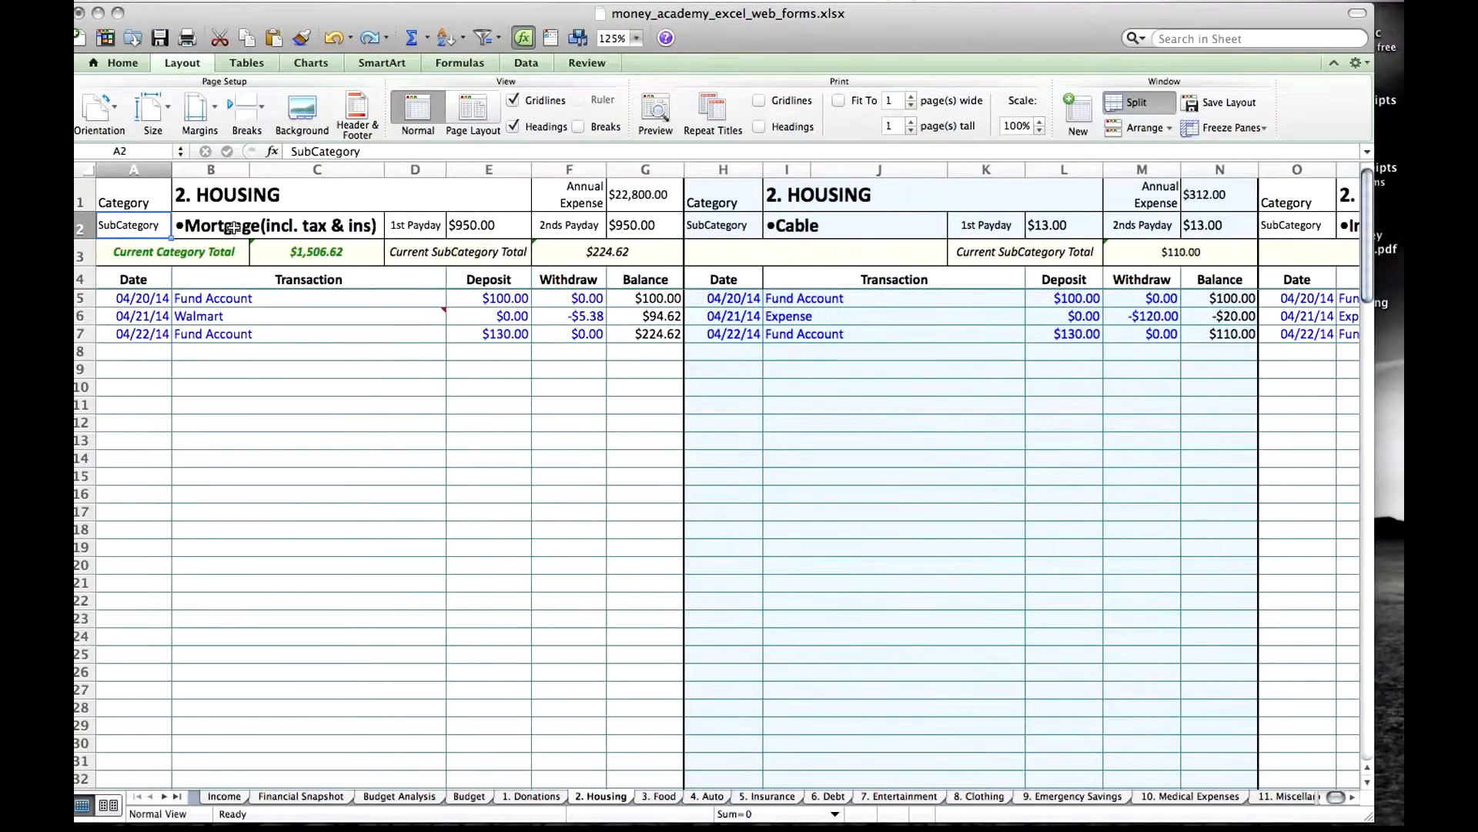
# Inspect the Budget links behind the Mortgage section's 1st Payday and 2nds Payday amounts.
pyautogui.click(482, 225)
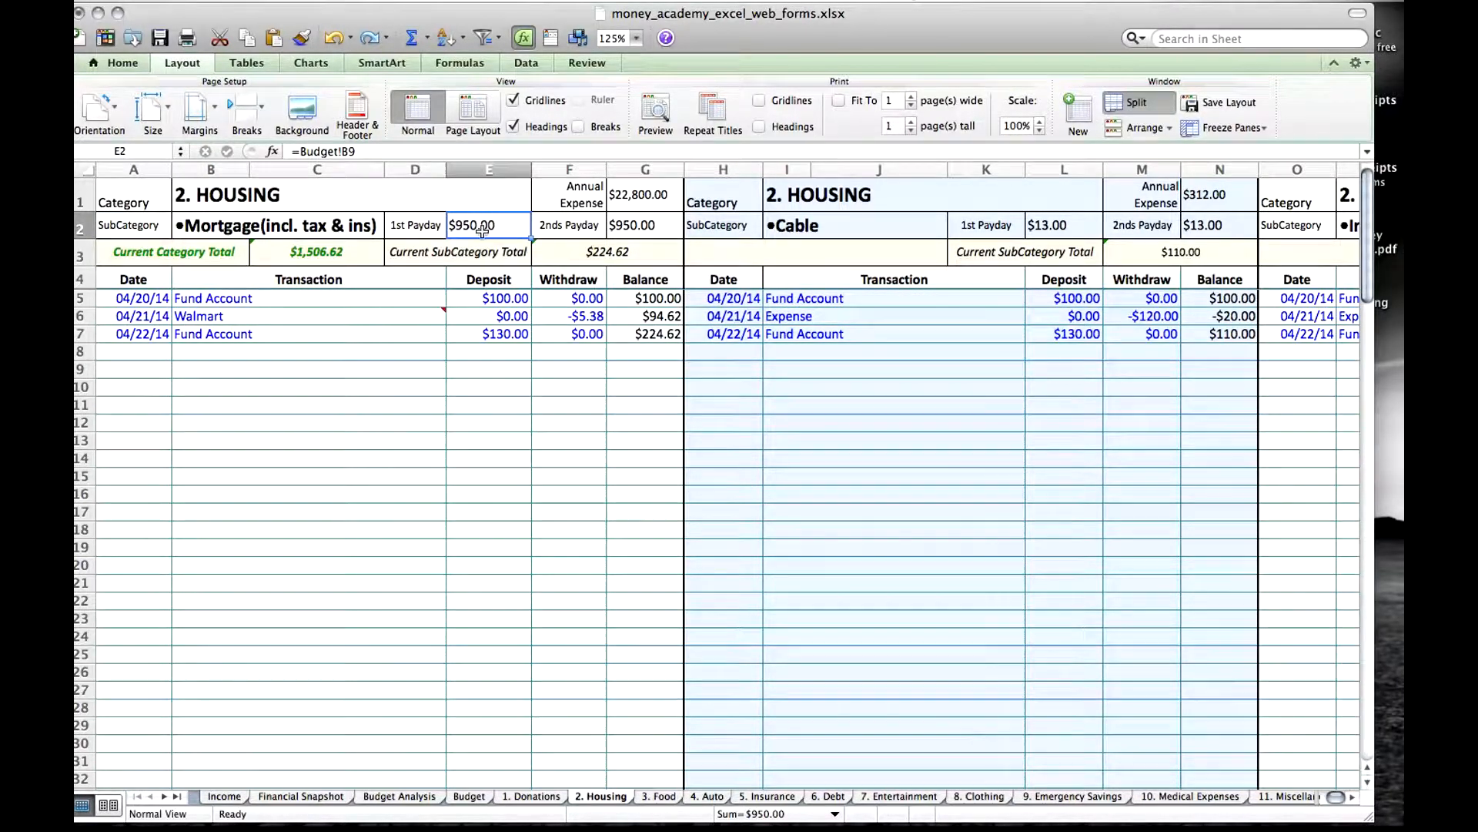
pyautogui.click(646, 227)
pyautogui.click(498, 224)
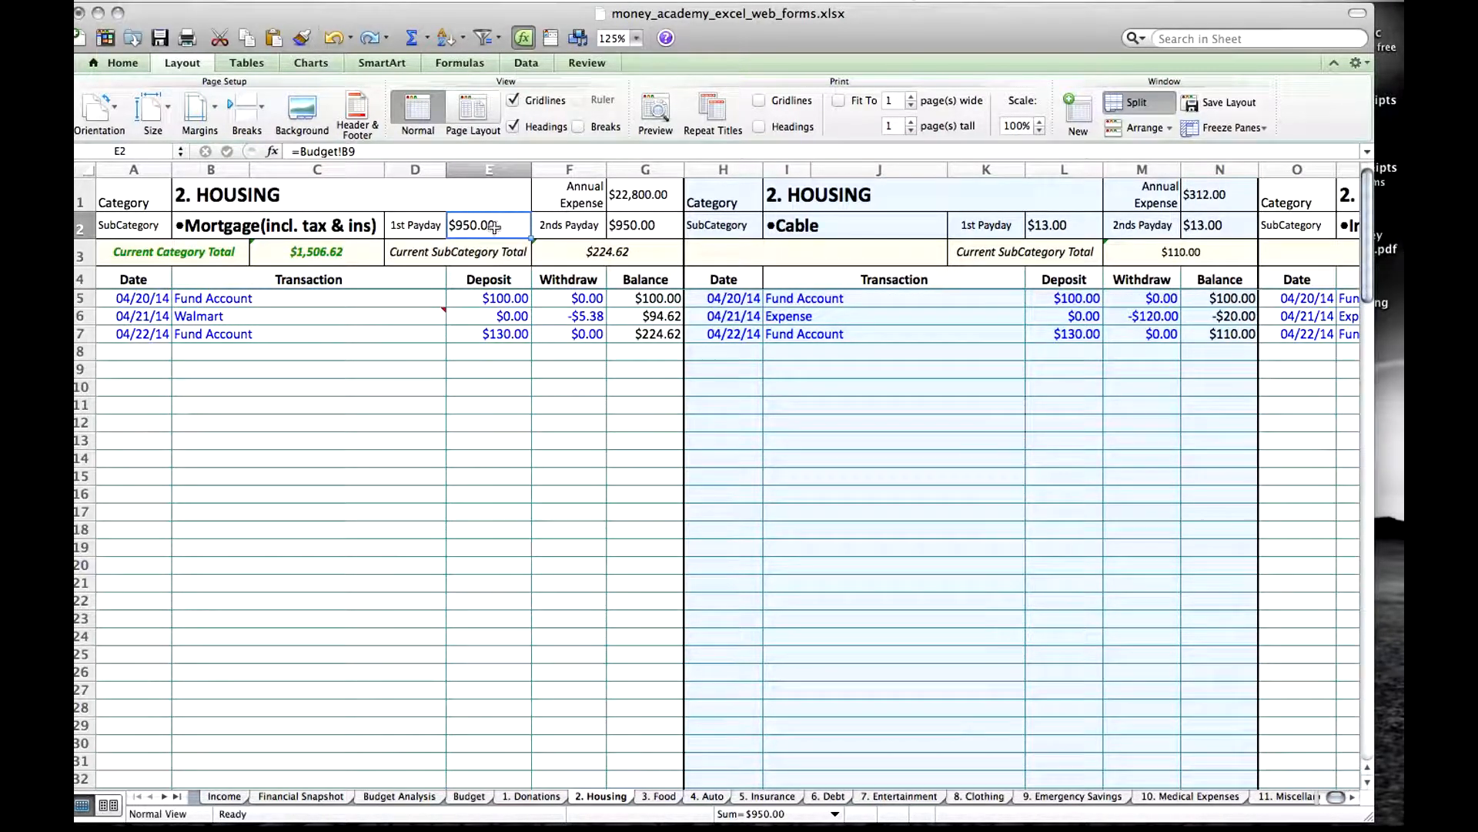
pyautogui.click(651, 229)
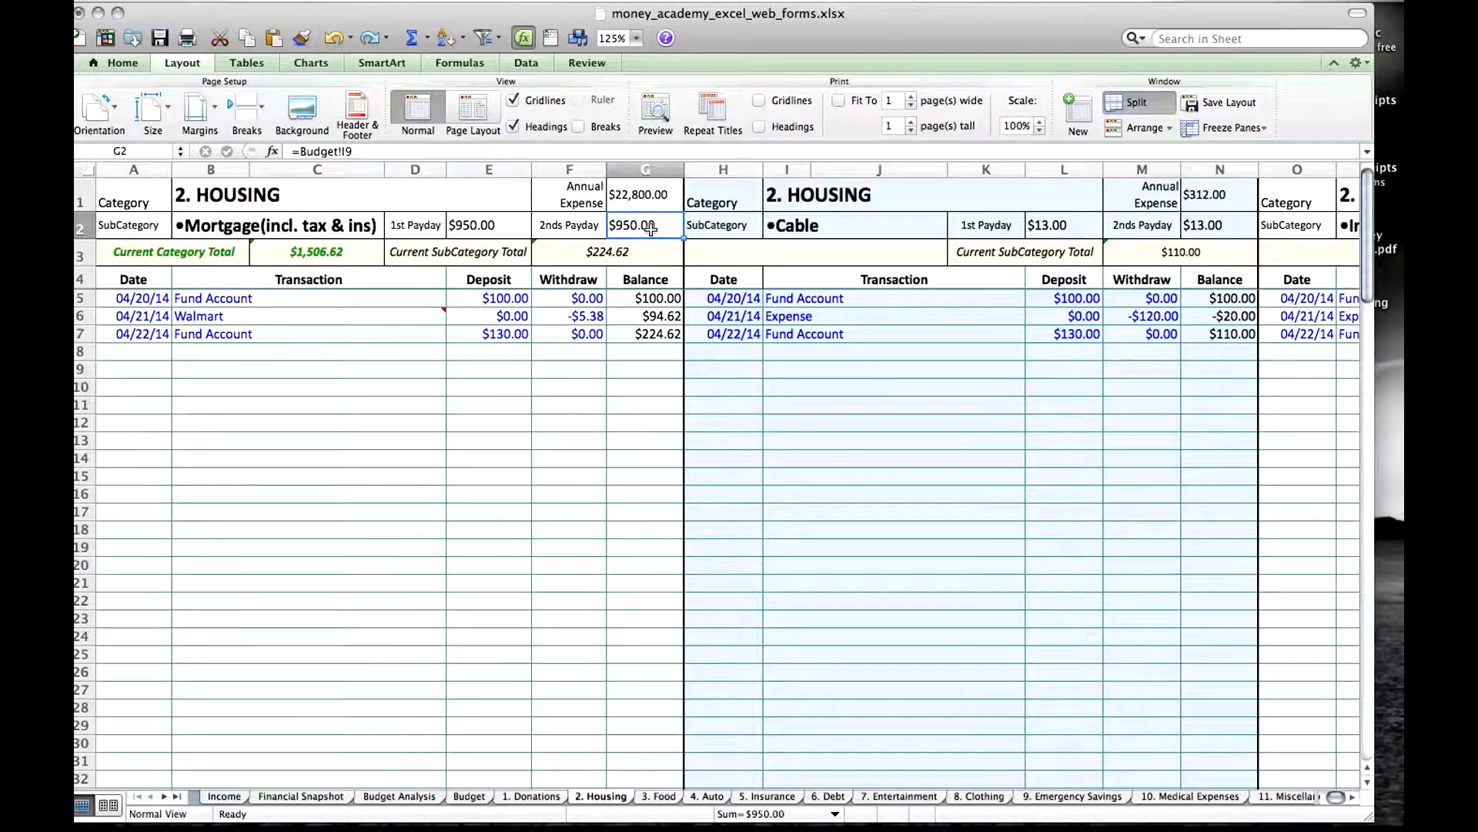
pyautogui.click(474, 225)
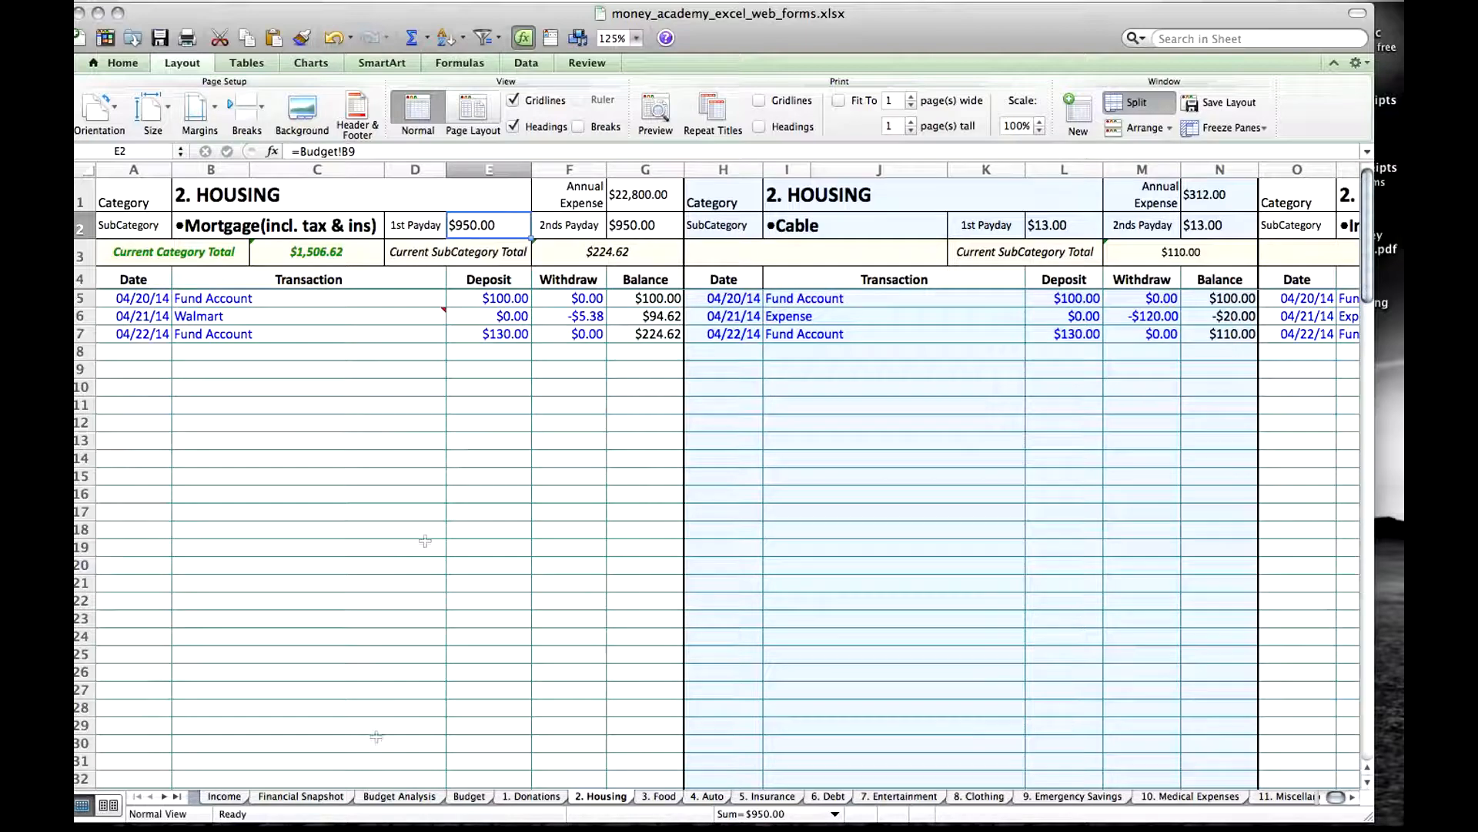
# Check the Mortgage amounts under First Payday and Second Payday on the Budget sheet.
pyautogui.click(469, 797)
pyautogui.click(298, 354)
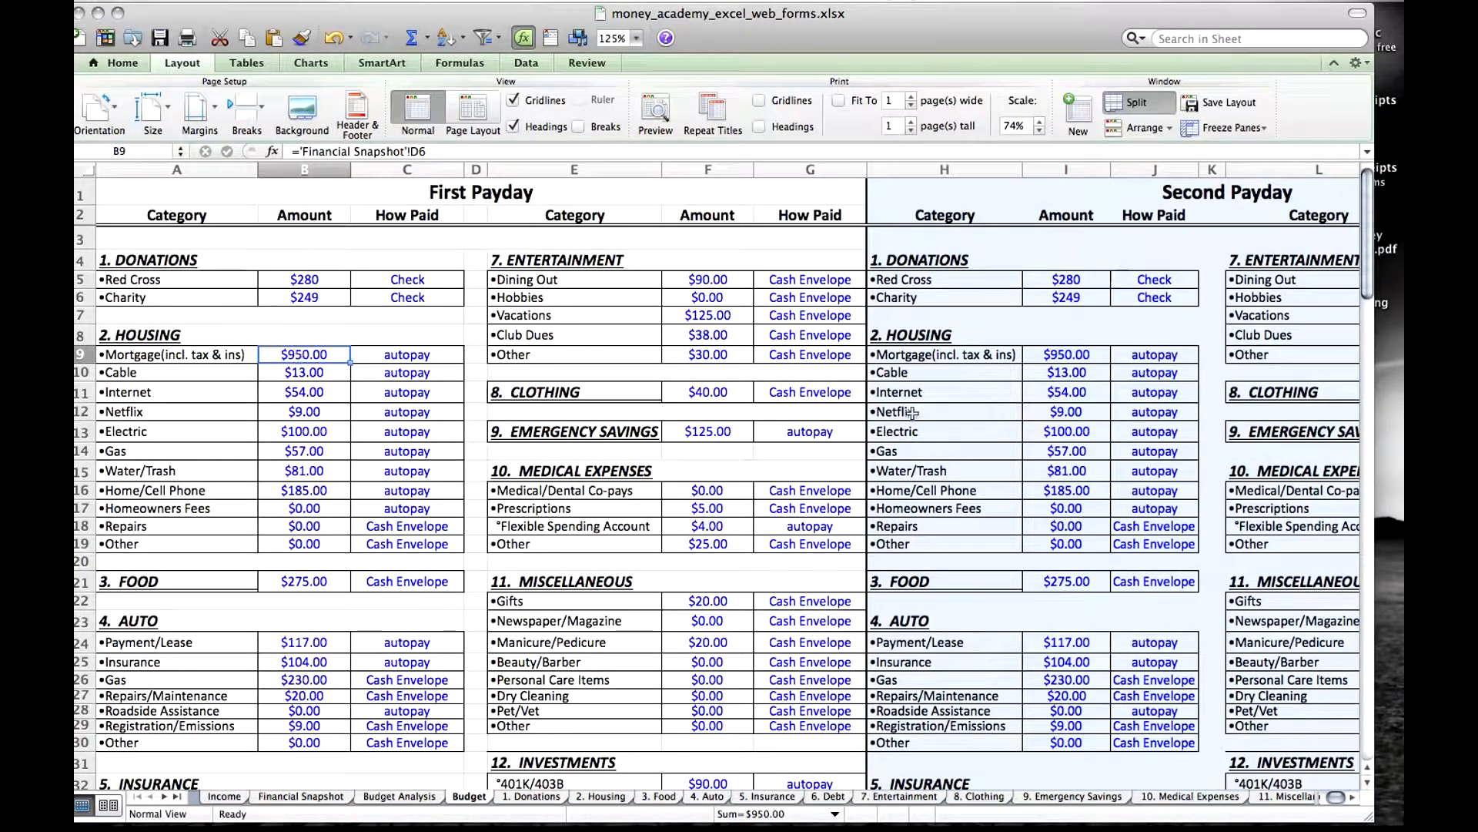
pyautogui.click(1077, 353)
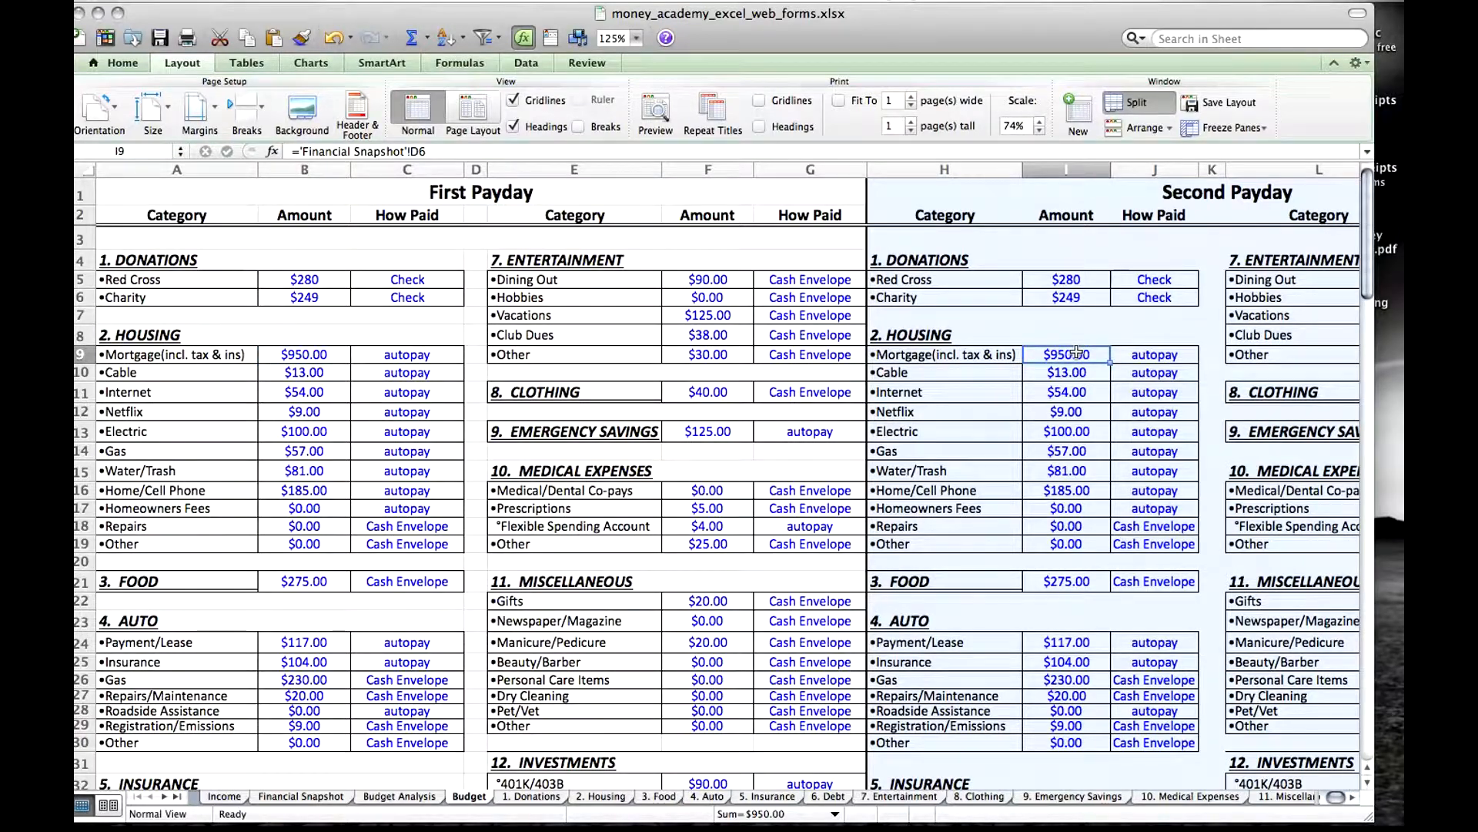
# Set the First Payday Mortgage amount on the Budget sheet to 0.
pyautogui.click(307, 354)
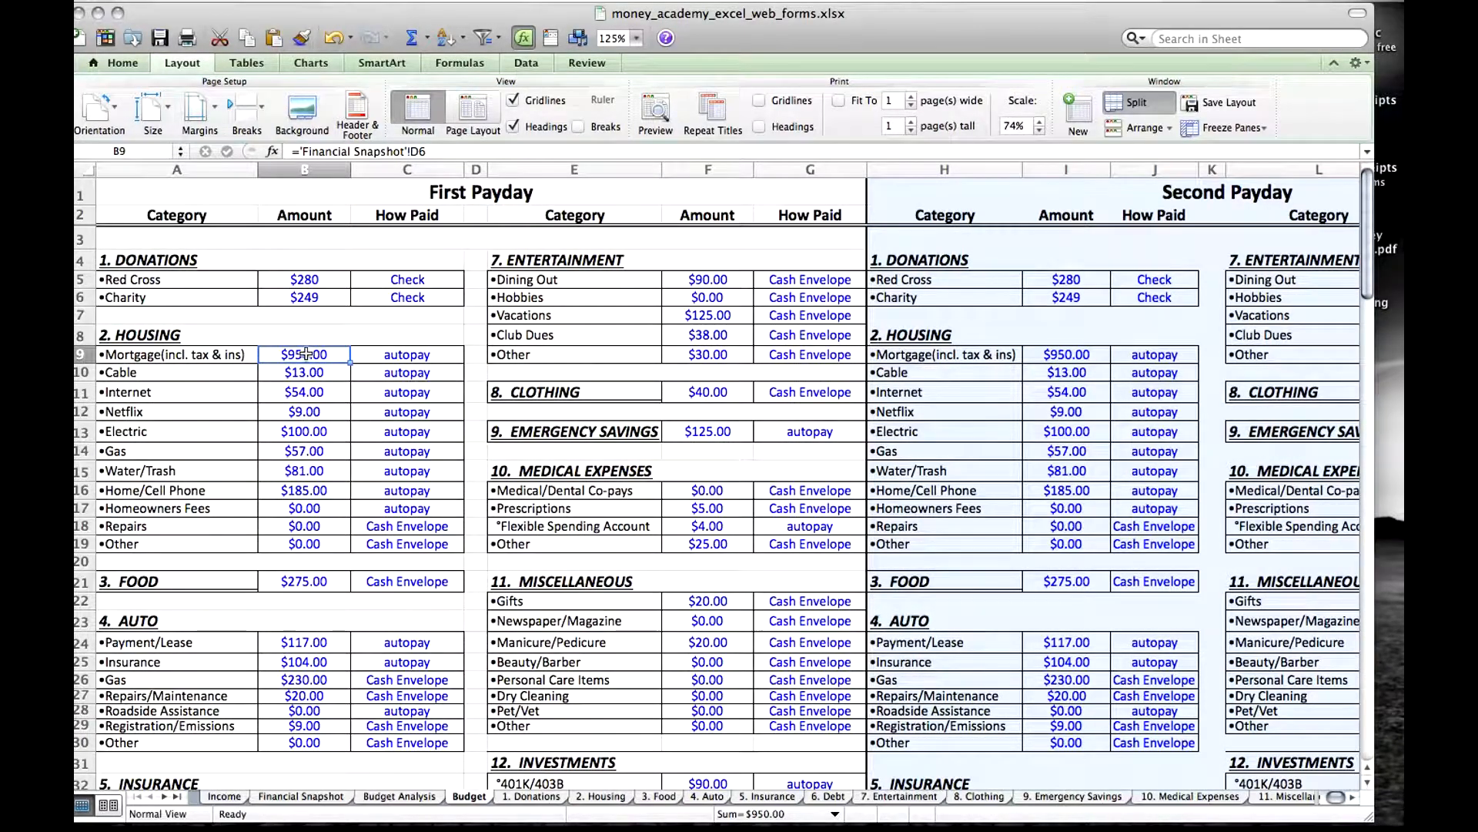
pyautogui.write('0')
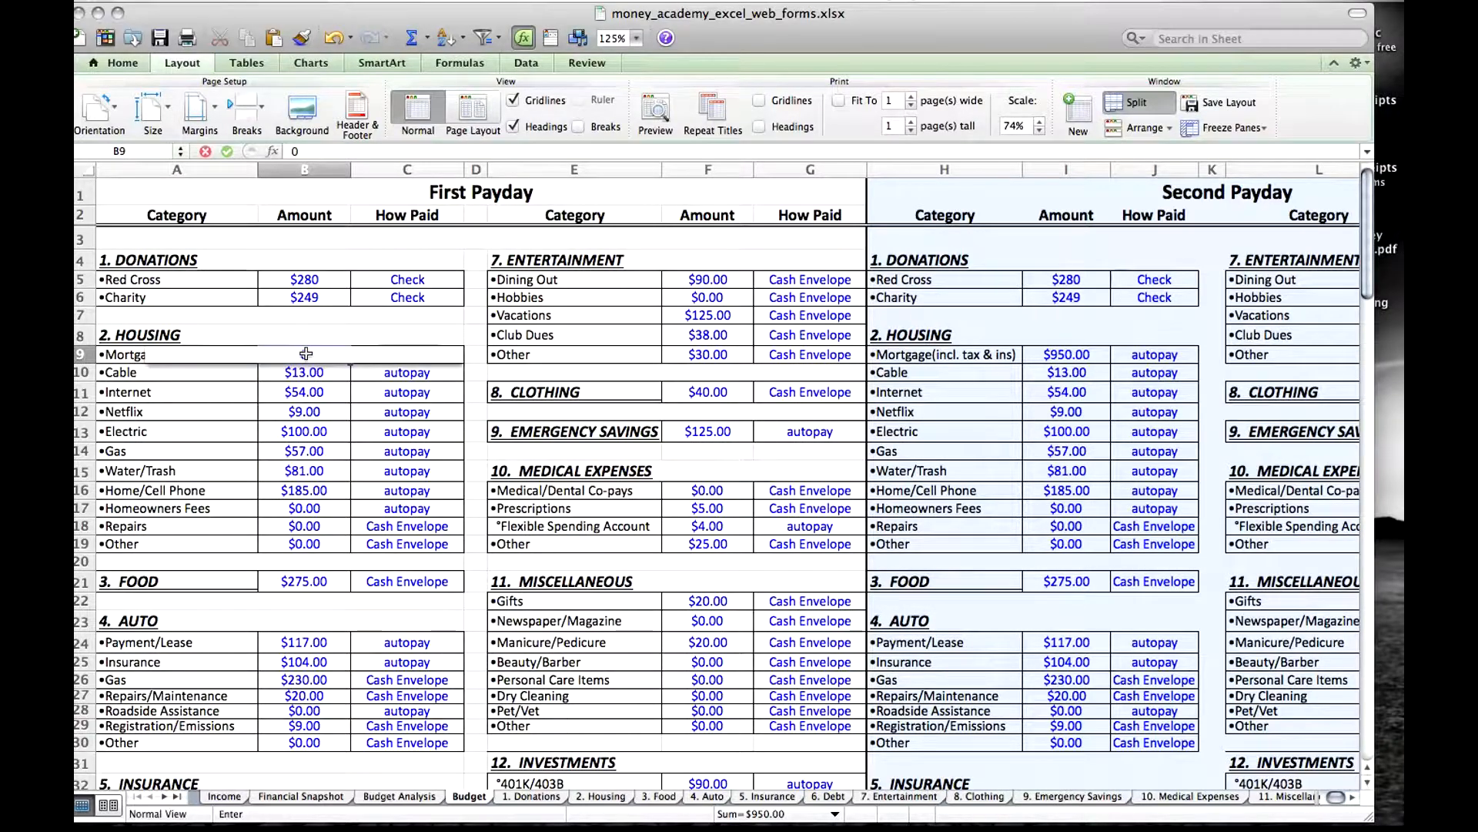
pyautogui.press('Return')
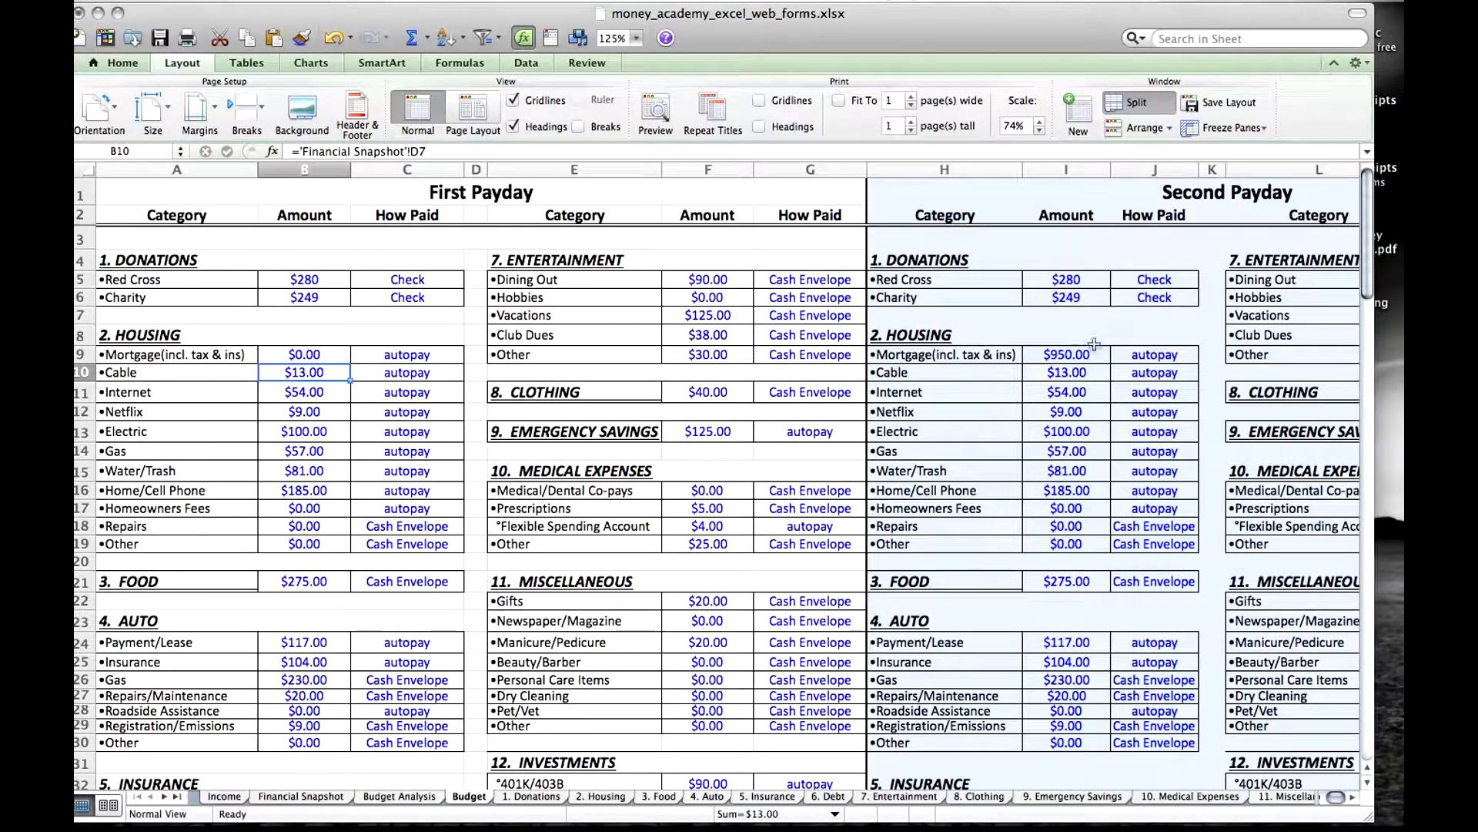
# Compare the Mortgage amounts of both paydays on the Budget sheet and check the carried-over amounts on the 2. Housing sheet.
pyautogui.click(1072, 359)
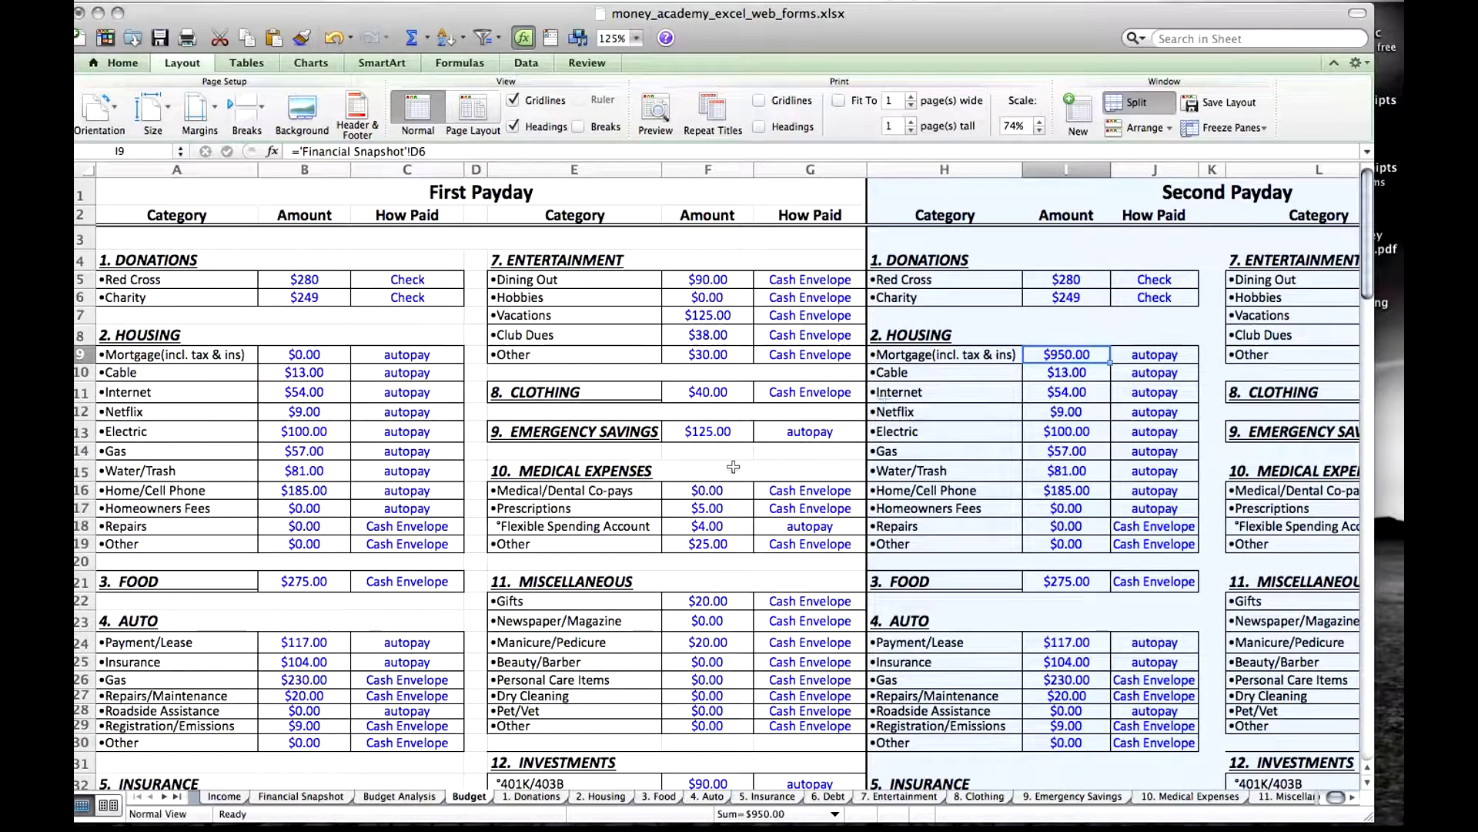
pyautogui.click(318, 353)
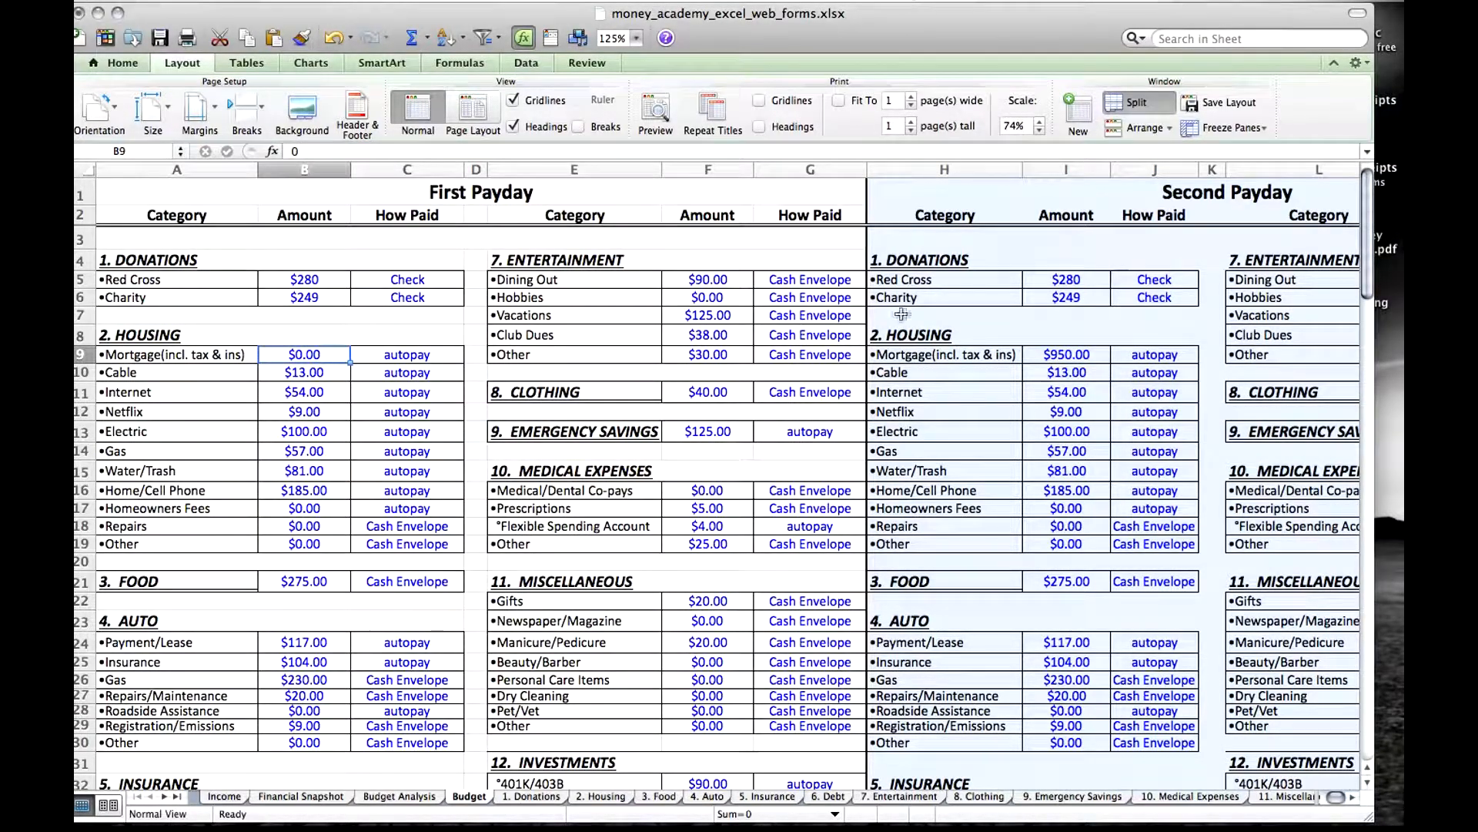
pyautogui.click(1071, 359)
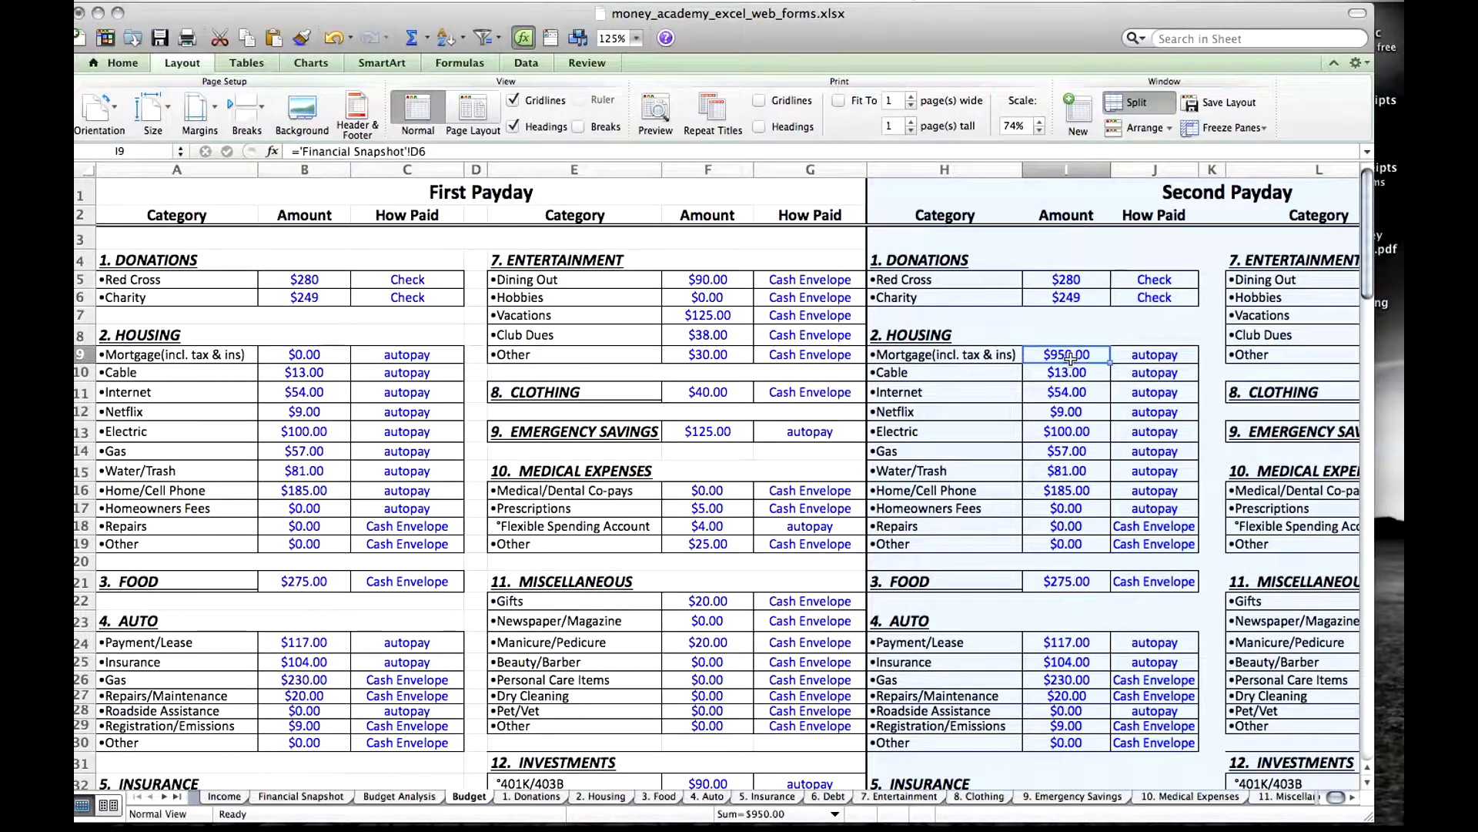
pyautogui.click(613, 799)
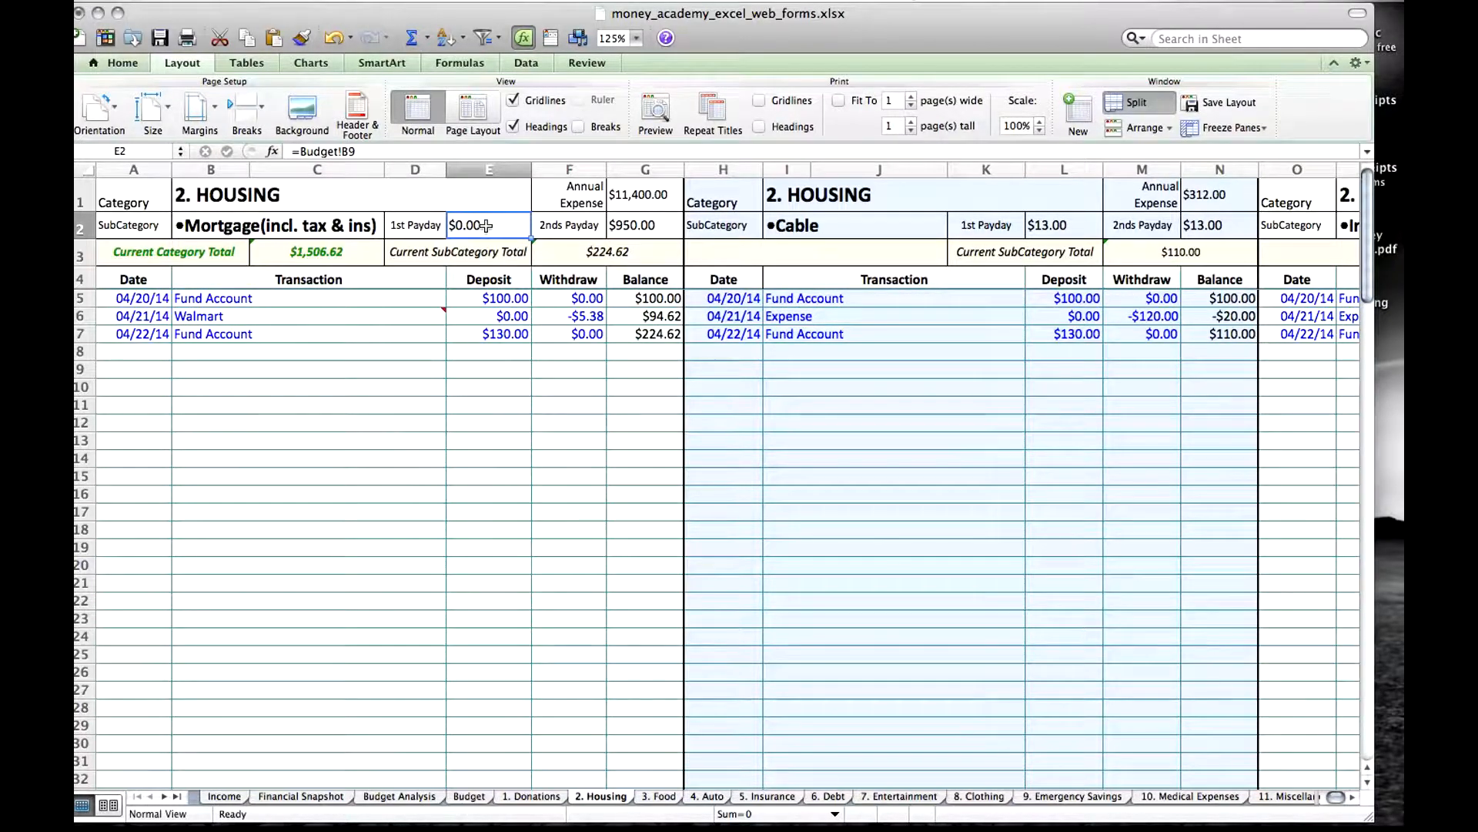
# Inspect how the Mortgage section's Annual Expense formula on the 2. Housing sheet draws on the 1st and 2nds Payday amounts.
pyautogui.click(647, 229)
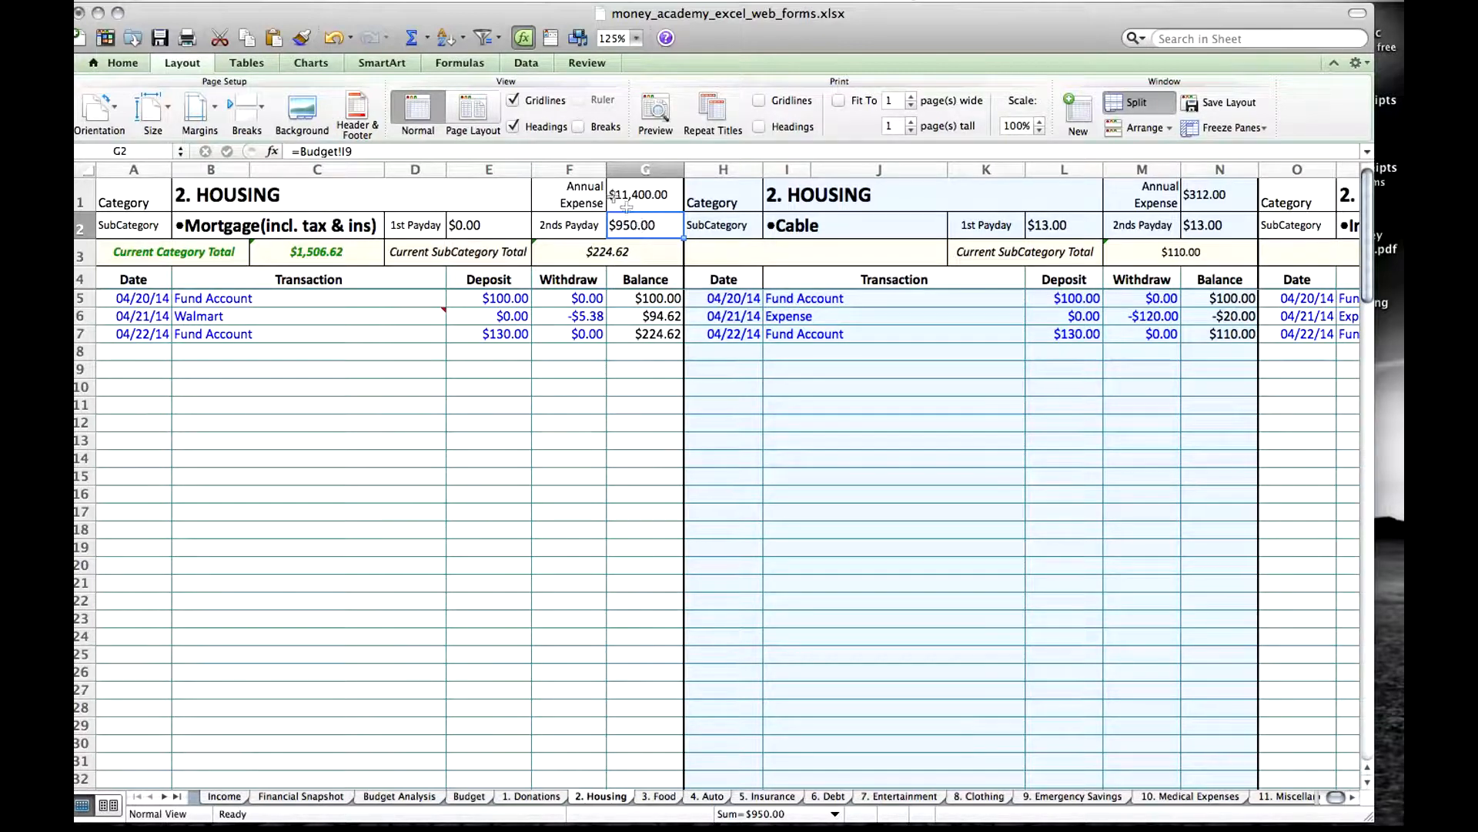
pyautogui.click(636, 197)
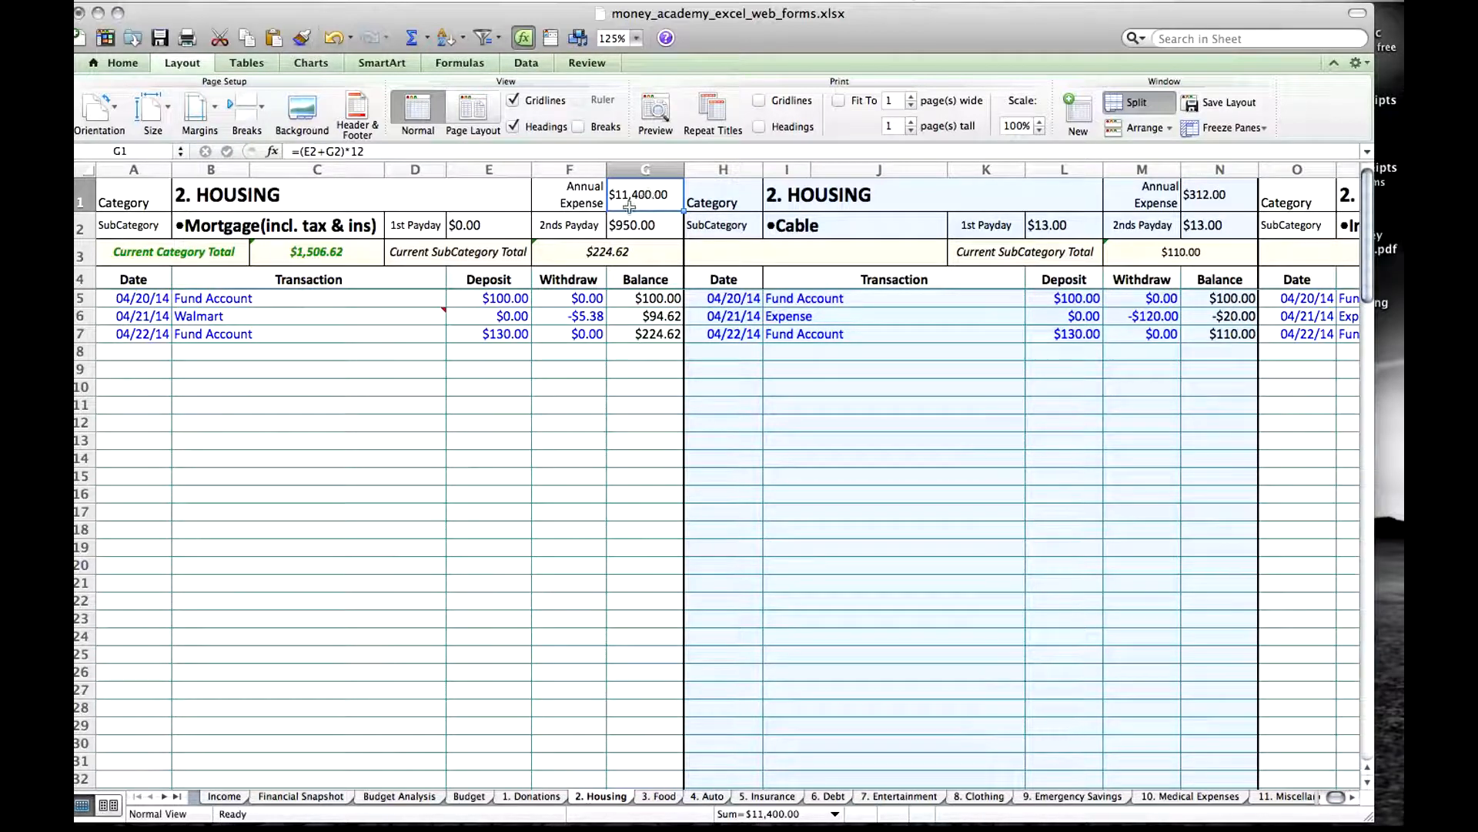
pyautogui.click(474, 225)
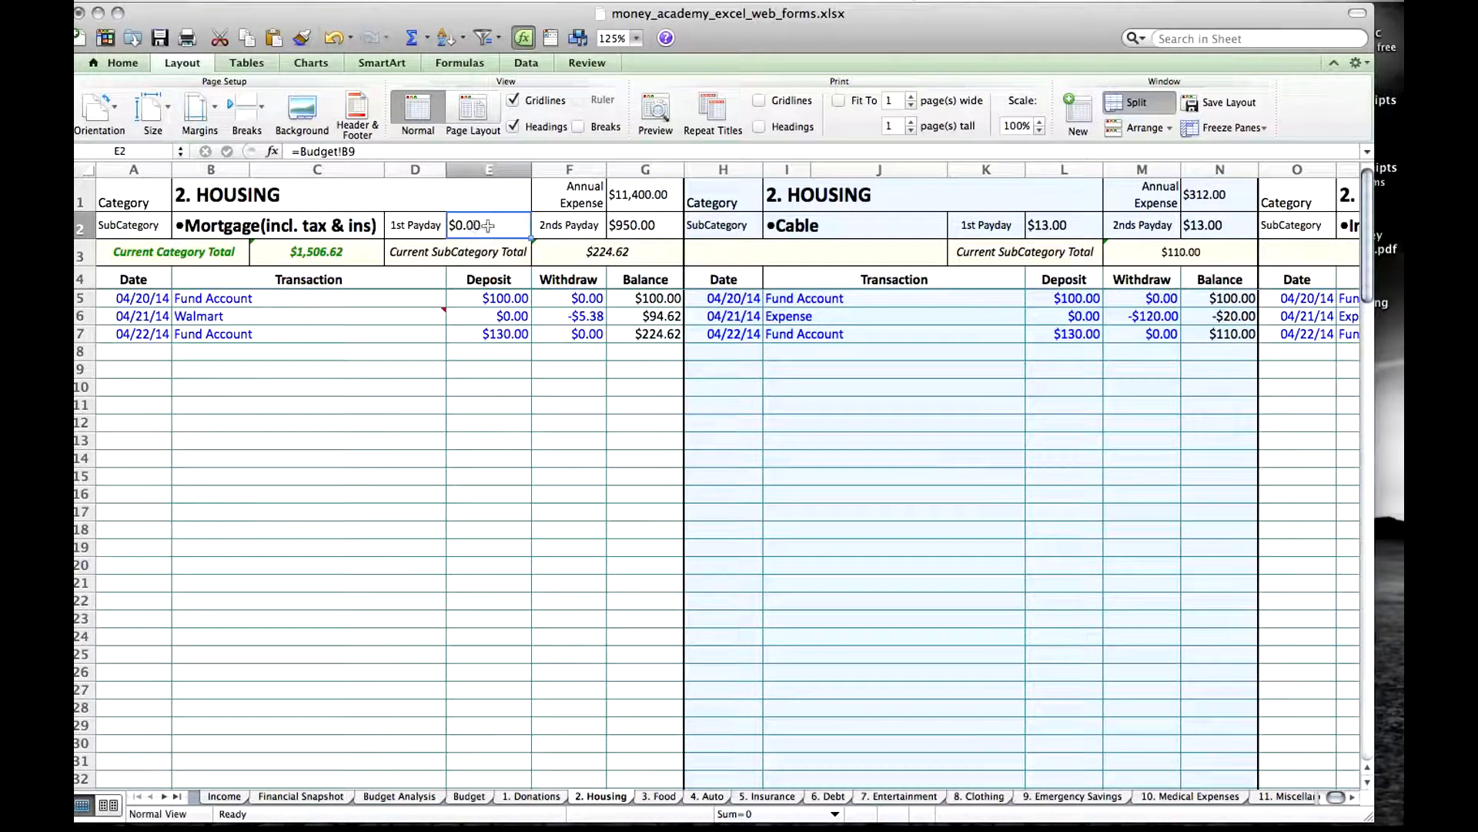
pyautogui.click(633, 228)
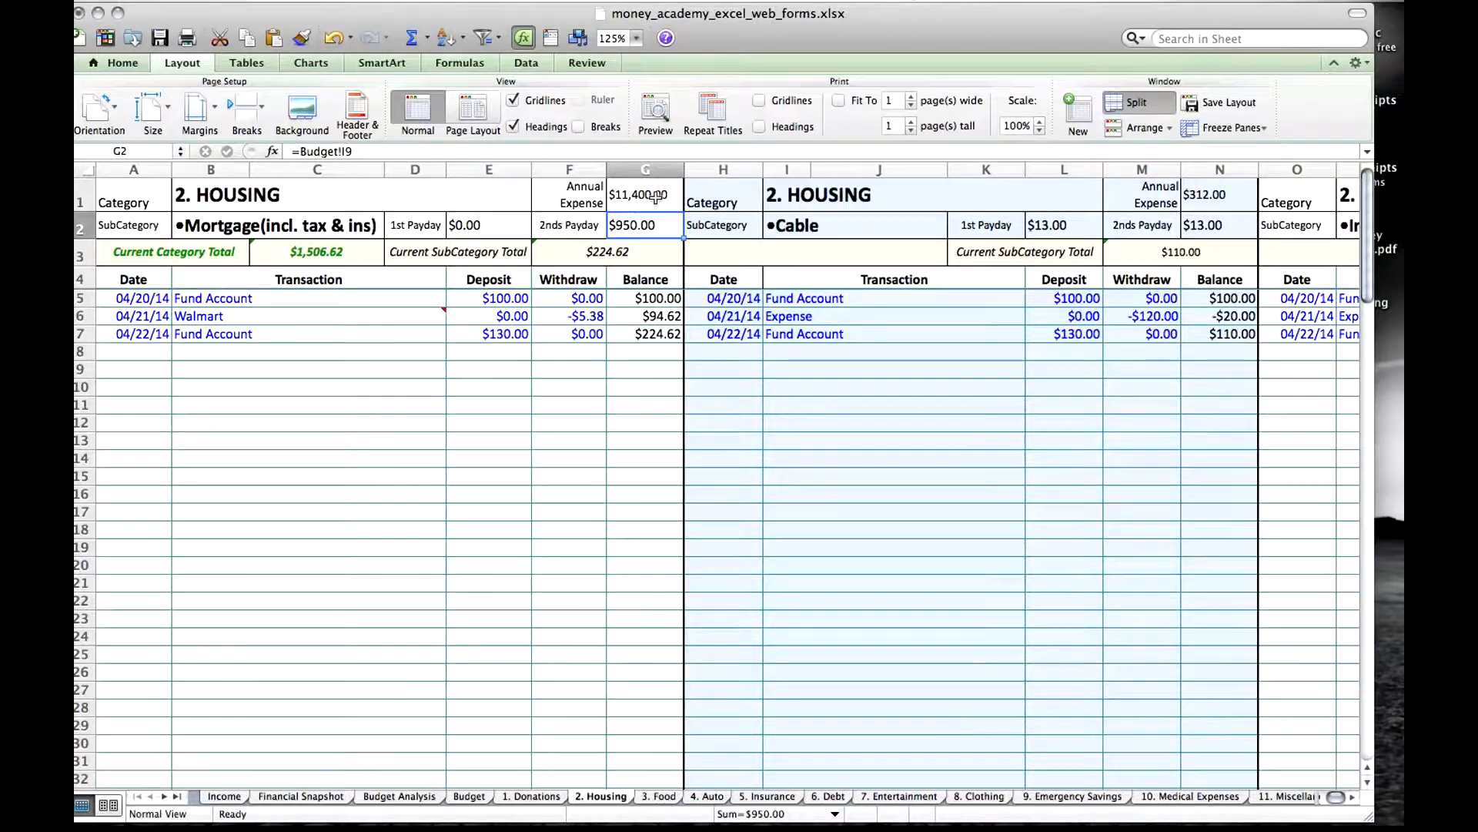
pyautogui.click(655, 197)
pyautogui.click(367, 150)
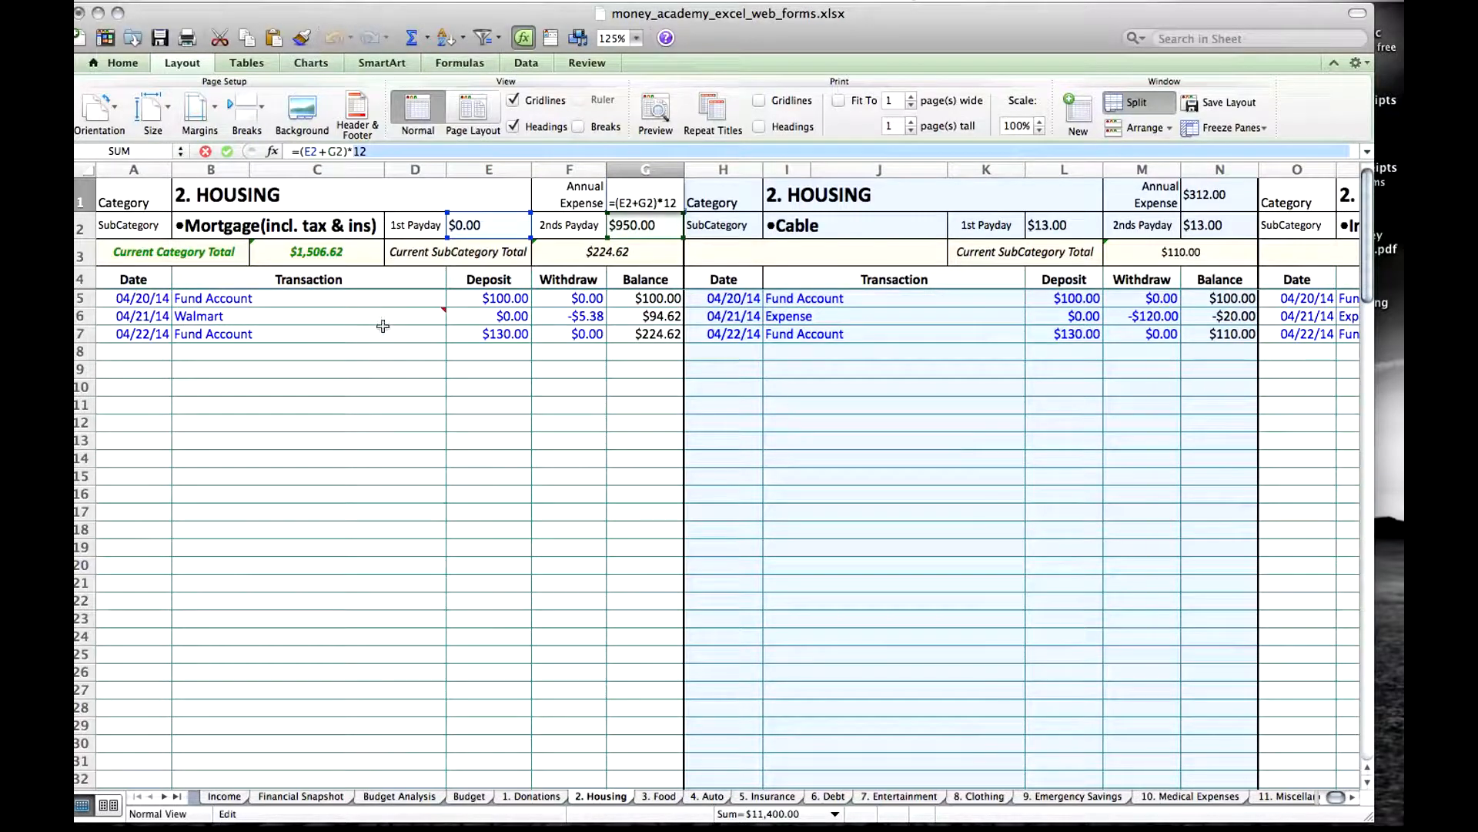
pyautogui.click(419, 327)
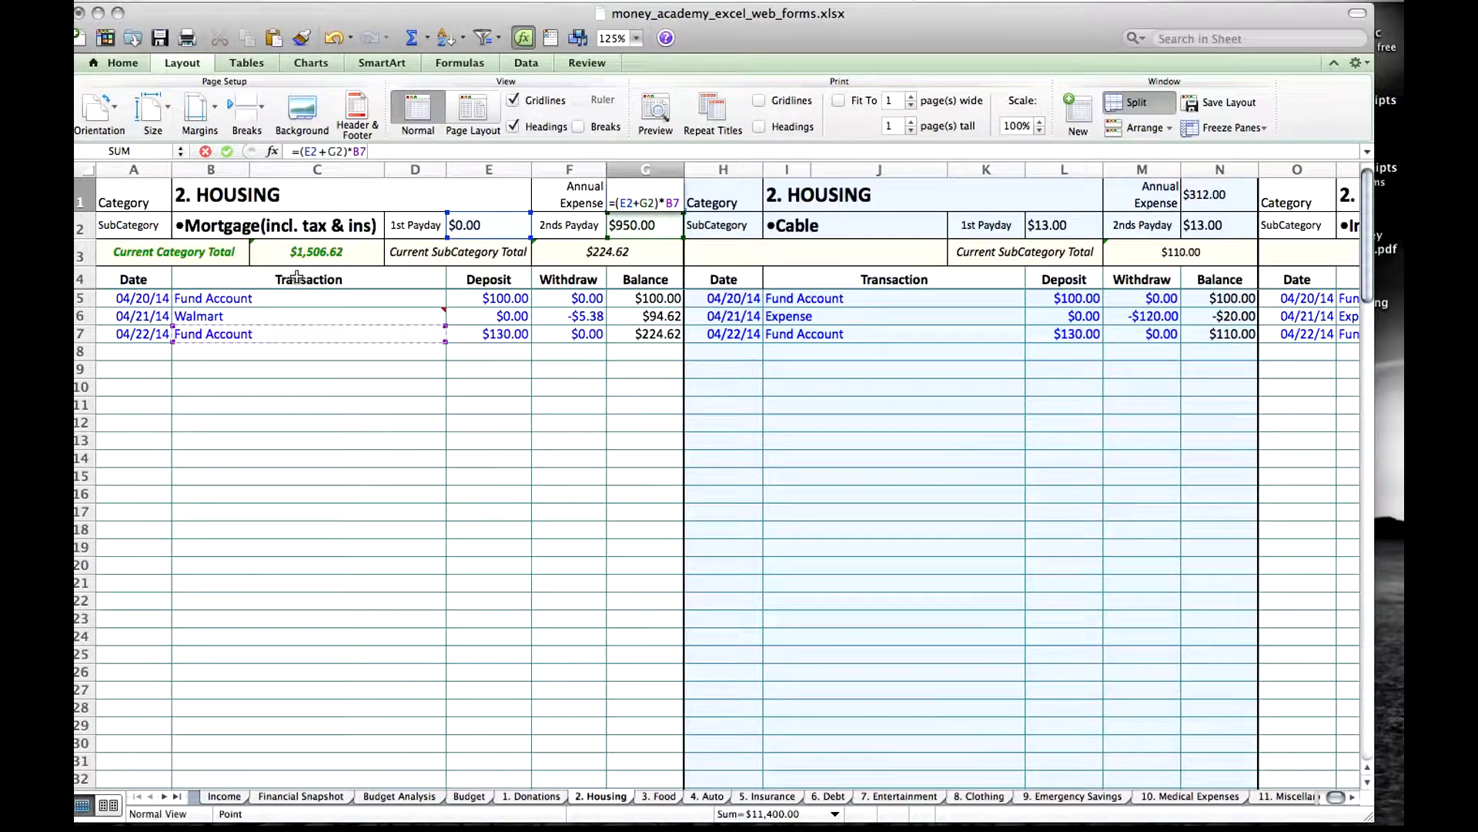
pyautogui.press('Escape')
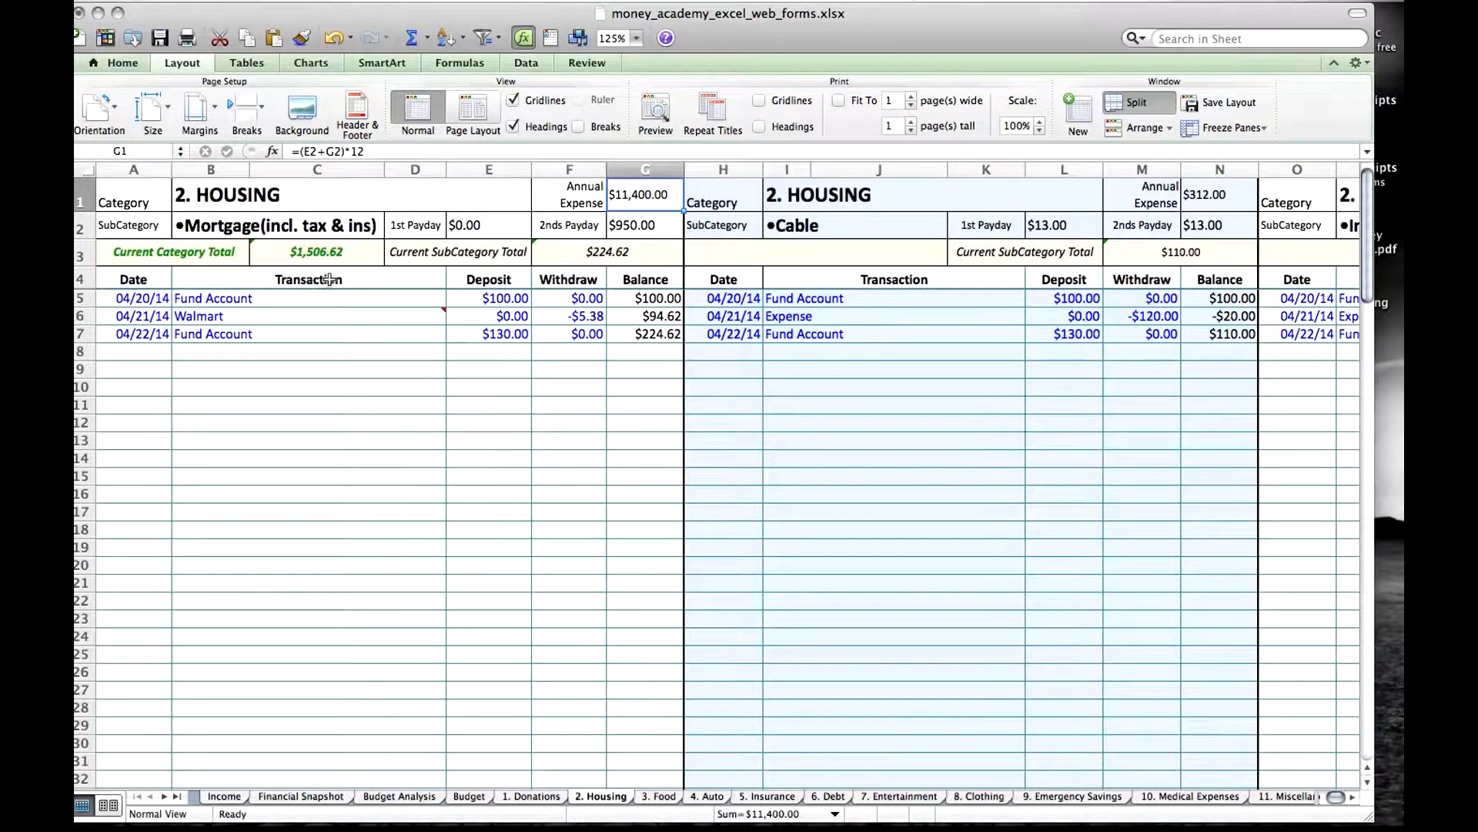
# Examine the Current Category Total formula, the Cable section's name and payday links, and the Current SubCategory Total on the Housing sheet.
pyautogui.click(154, 252)
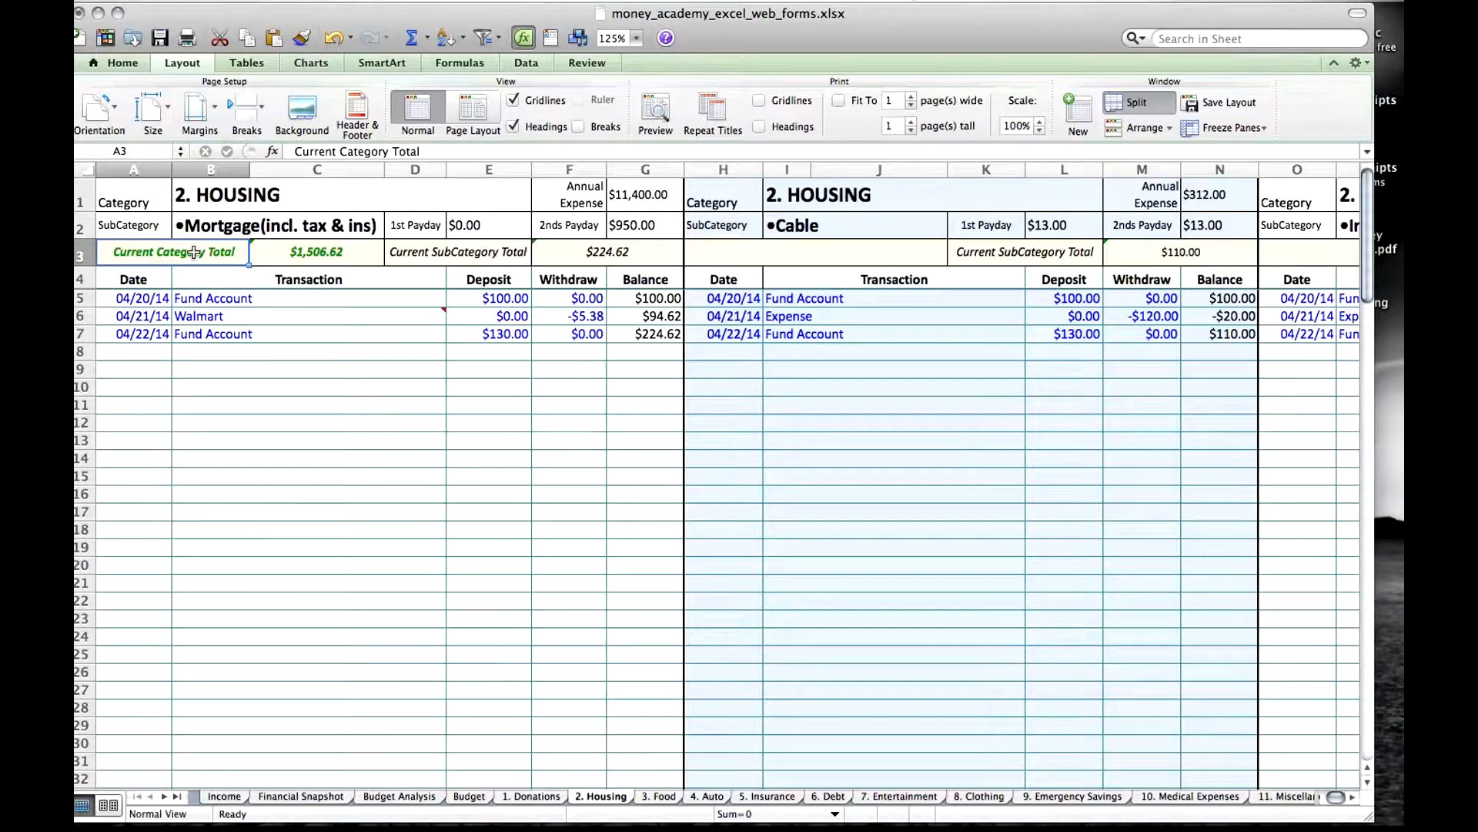
pyautogui.click(333, 255)
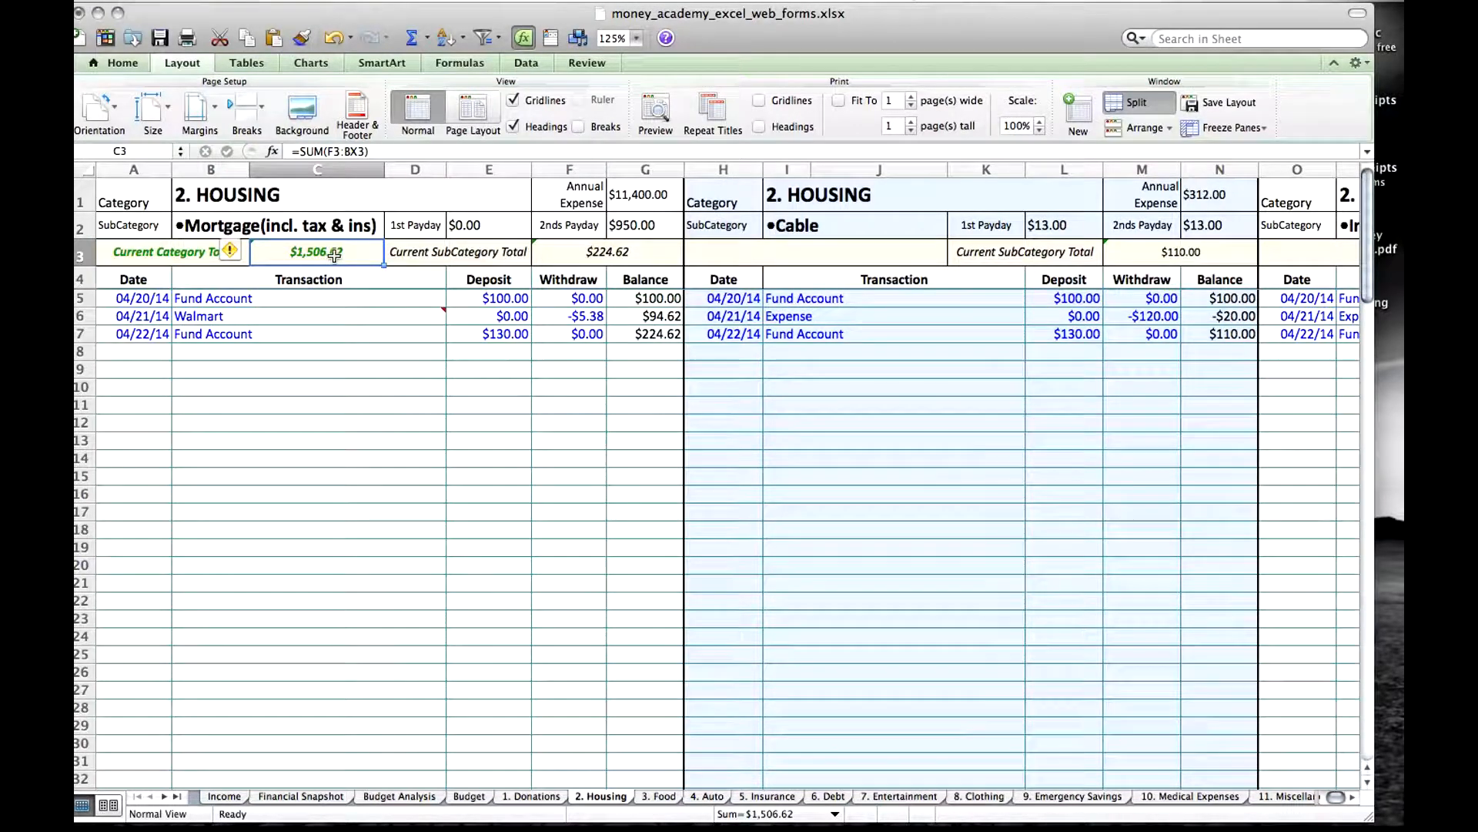
pyautogui.press('Left')
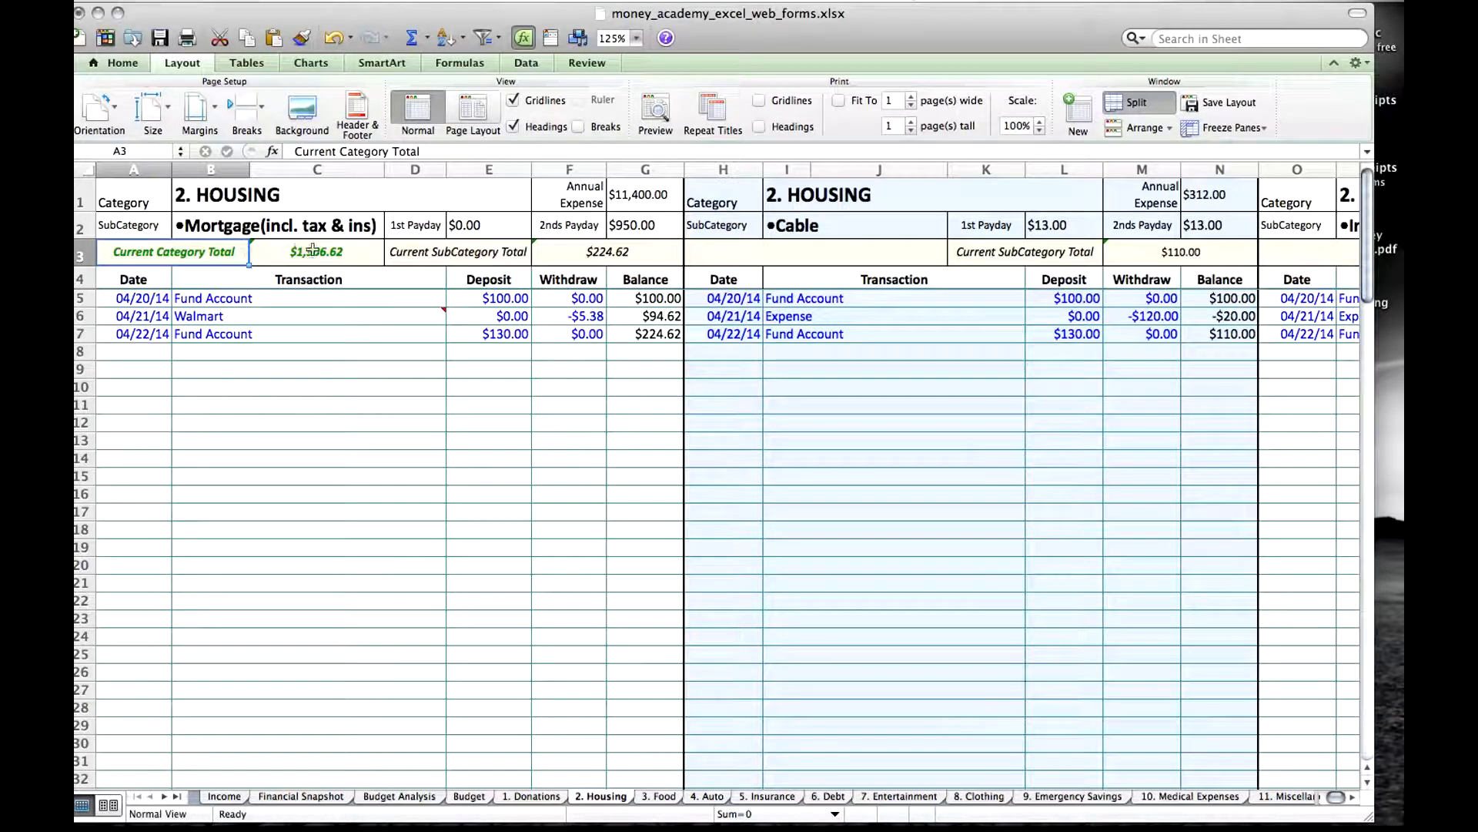
pyautogui.click(352, 252)
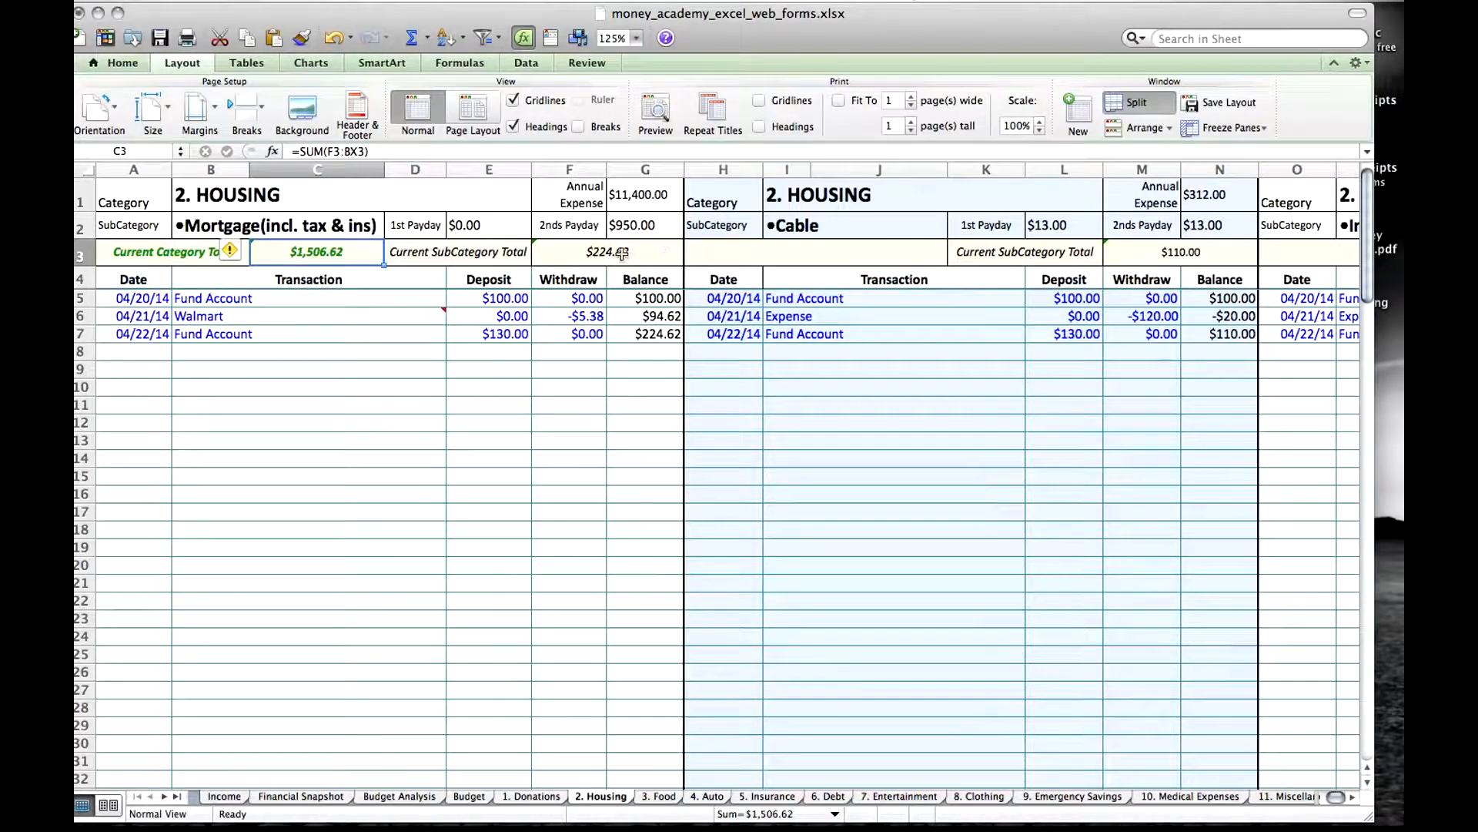
pyautogui.click(888, 234)
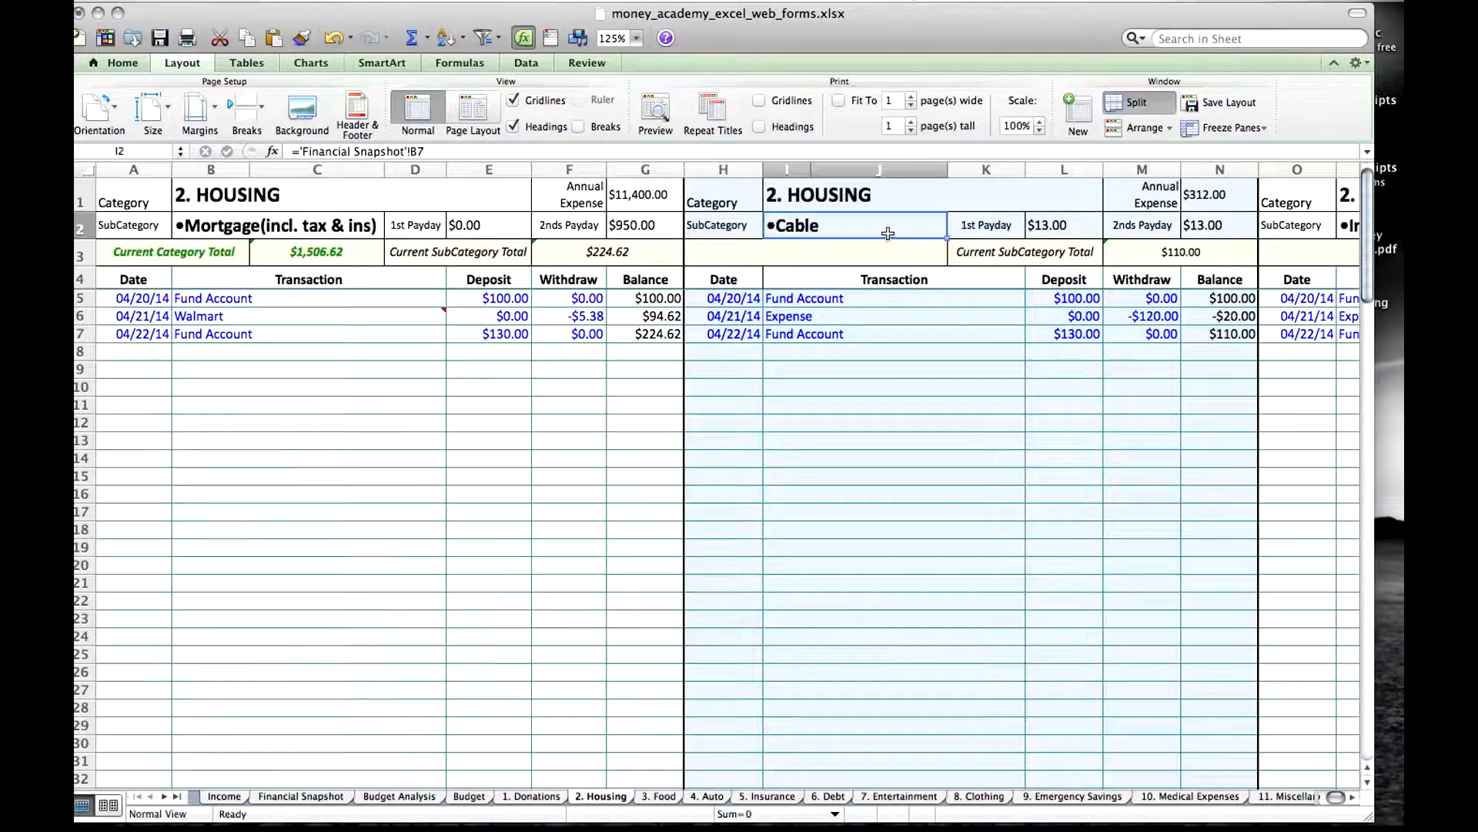
pyautogui.press('Right')
pyautogui.press('Right')
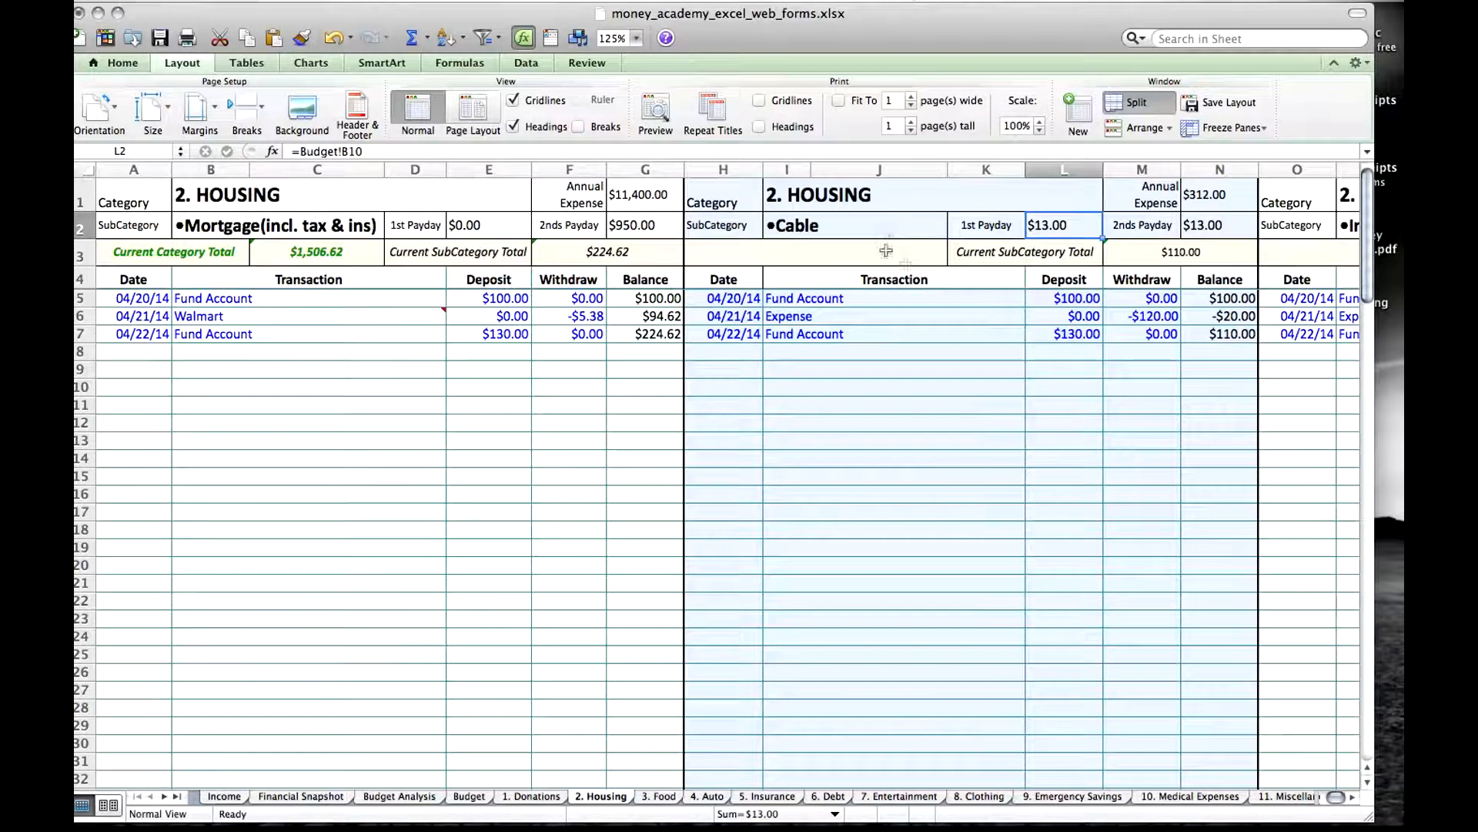
pyautogui.click(454, 252)
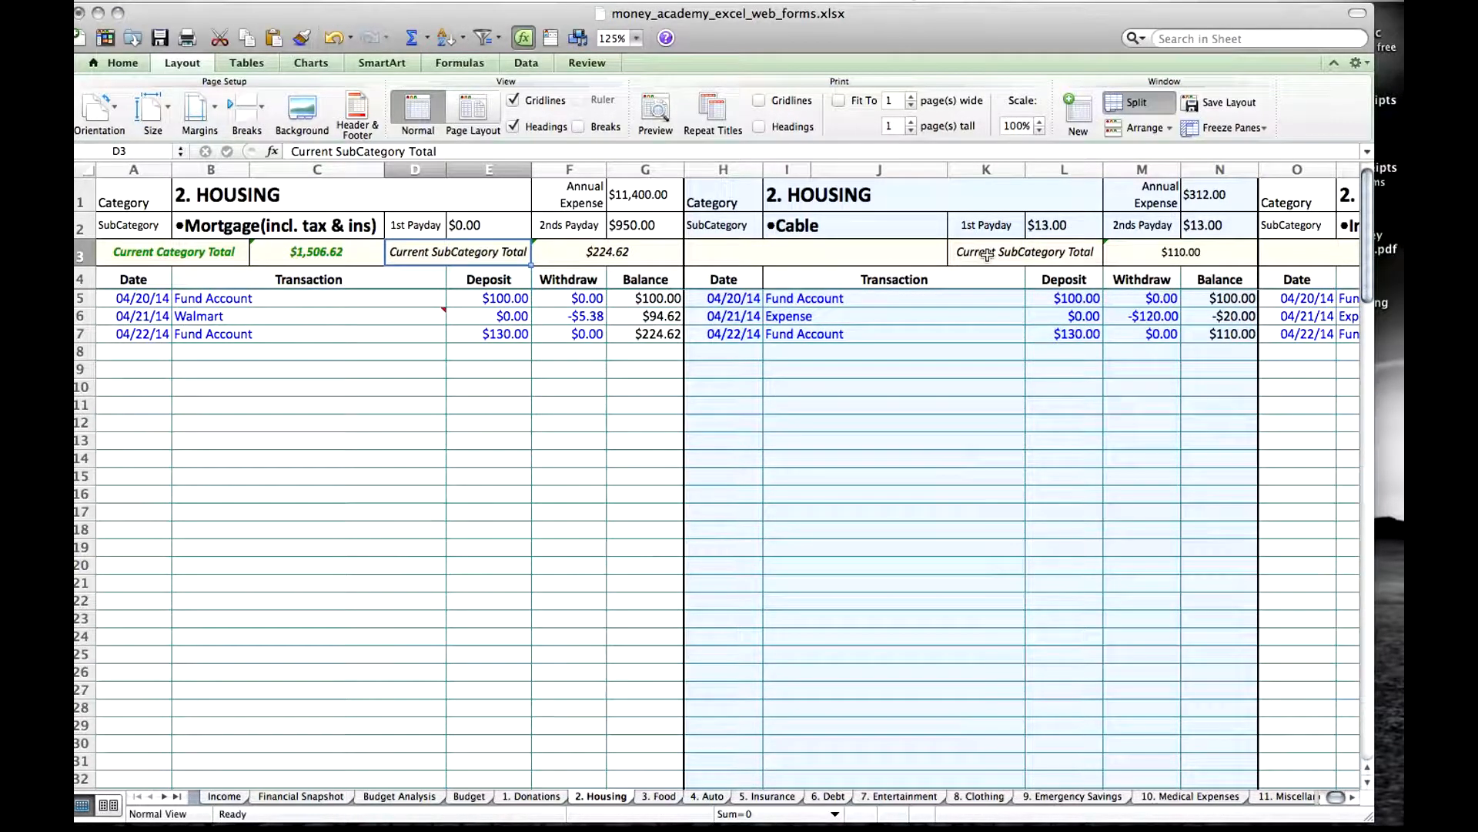
# Browse the subcategory sections across the 4. Auto sheet, from Insurance through Registration/Emissions.
pyautogui.click(707, 796)
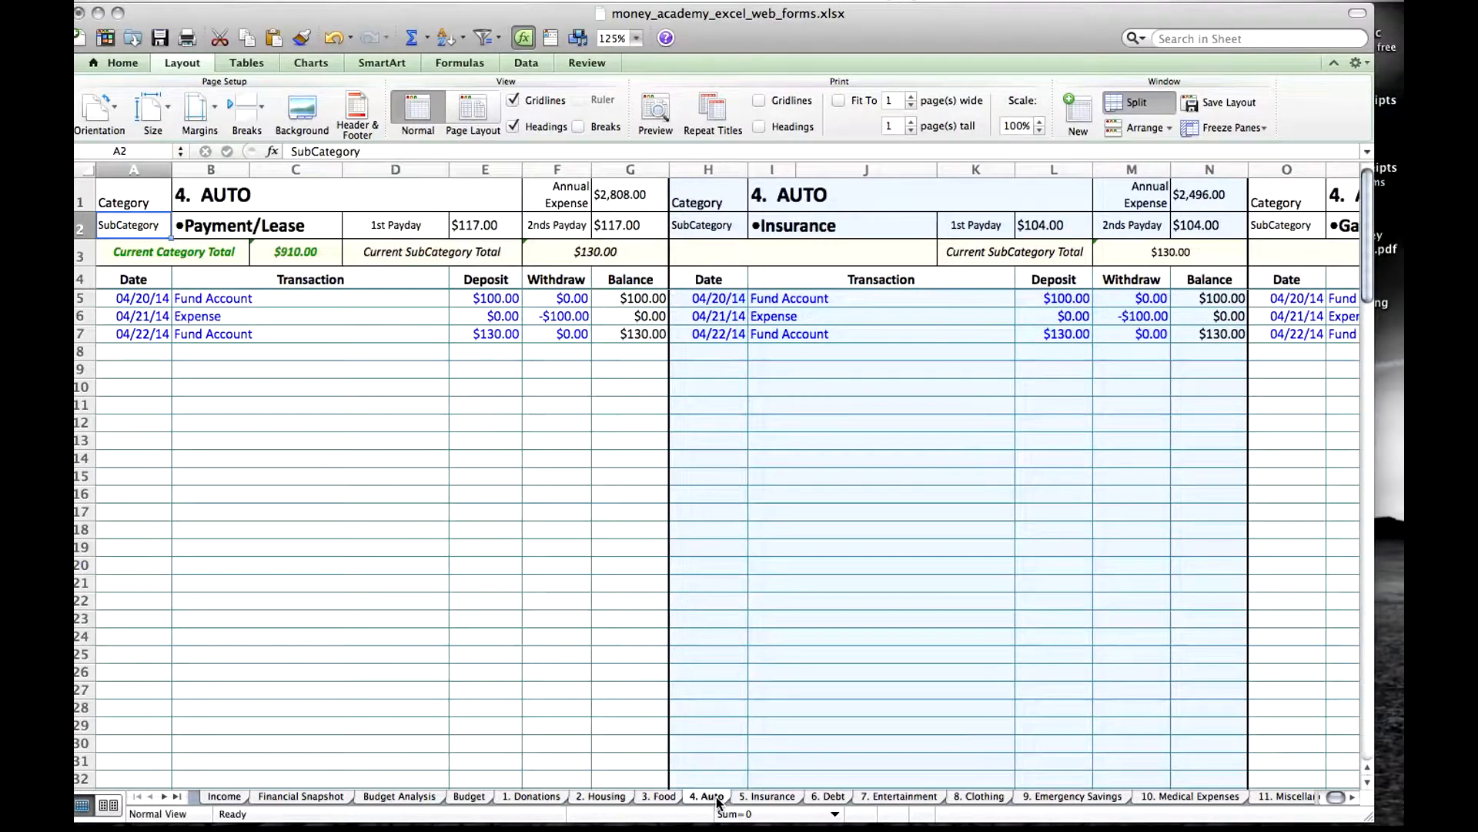
pyautogui.click(843, 223)
pyautogui.press('Right')
pyautogui.press('Right')
pyautogui.press('Right')
pyautogui.press('Right')
pyautogui.press('Right')
pyautogui.press('Right')
pyautogui.press('Right')
pyautogui.press('Right')
pyautogui.press('Right')
pyautogui.press('Right')
pyautogui.press('Right')
pyautogui.press('Right')
pyautogui.press('Right')
pyautogui.press('Right')
pyautogui.press('Right')
pyautogui.press('Right')
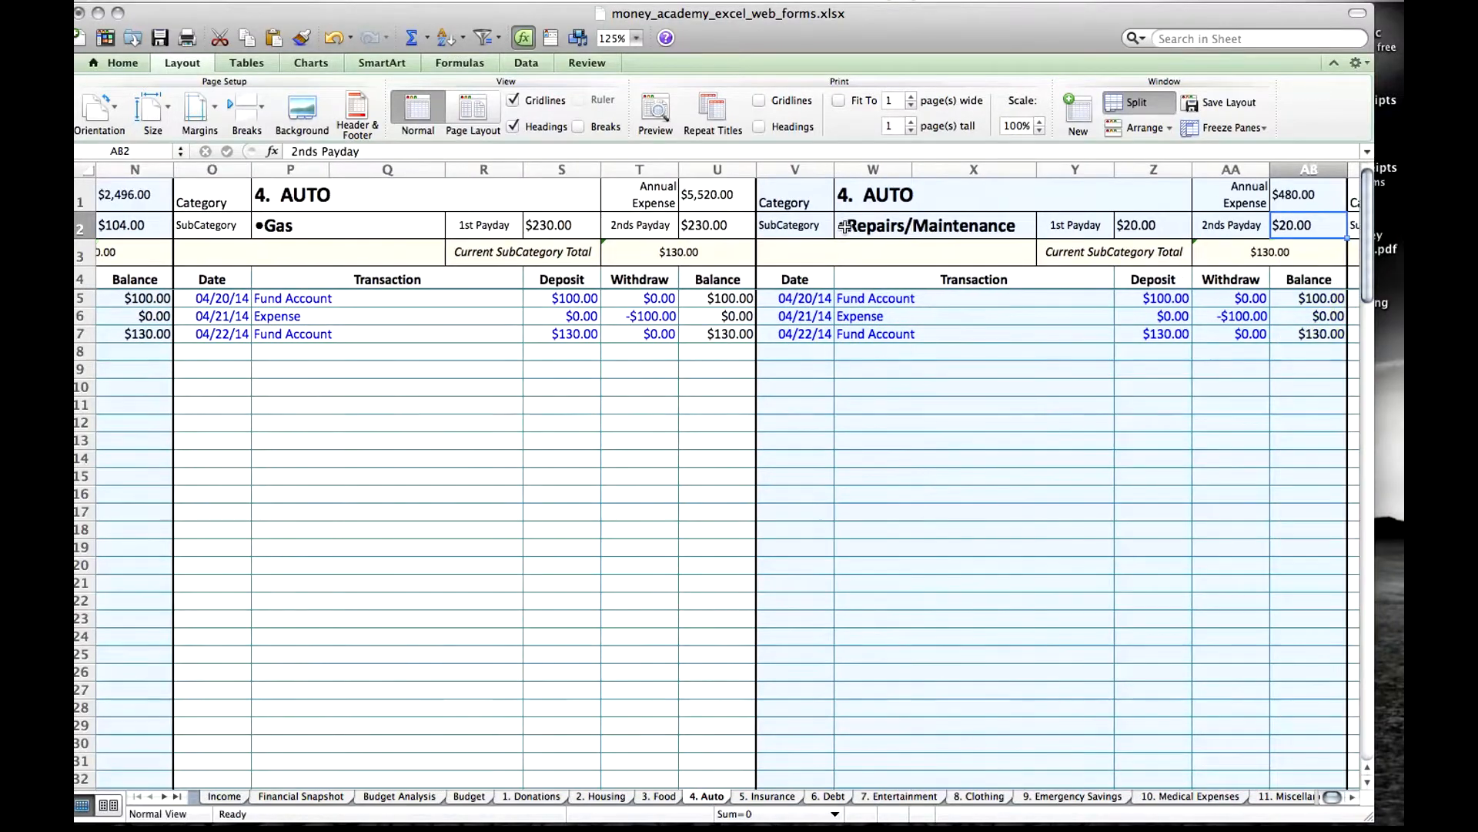
pyautogui.press('Right')
pyautogui.press('Right')
pyautogui.press('Right')
pyautogui.press('Right')
pyautogui.press('Right')
pyautogui.press('Right')
pyautogui.press('Right')
pyautogui.press('Right')
pyautogui.press('Right')
pyautogui.press('Right')
pyautogui.press('Right')
pyautogui.press('Right')
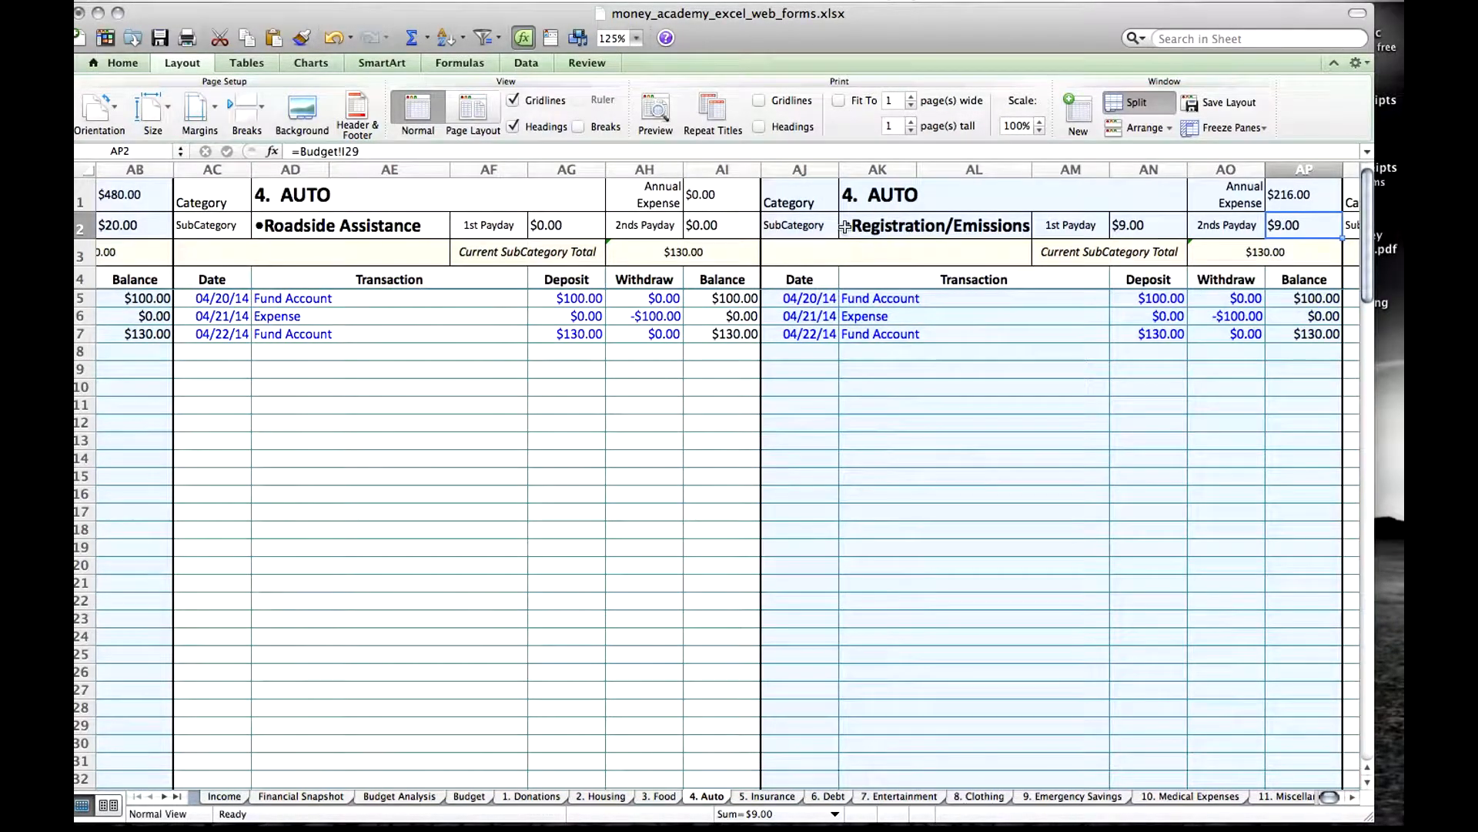
pyautogui.press('Right')
# Inspect the Registration/Emissions section's name link, 1st Payday amount and Current SubCategory Total formula on the Auto sheet.
pyautogui.click(839, 228)
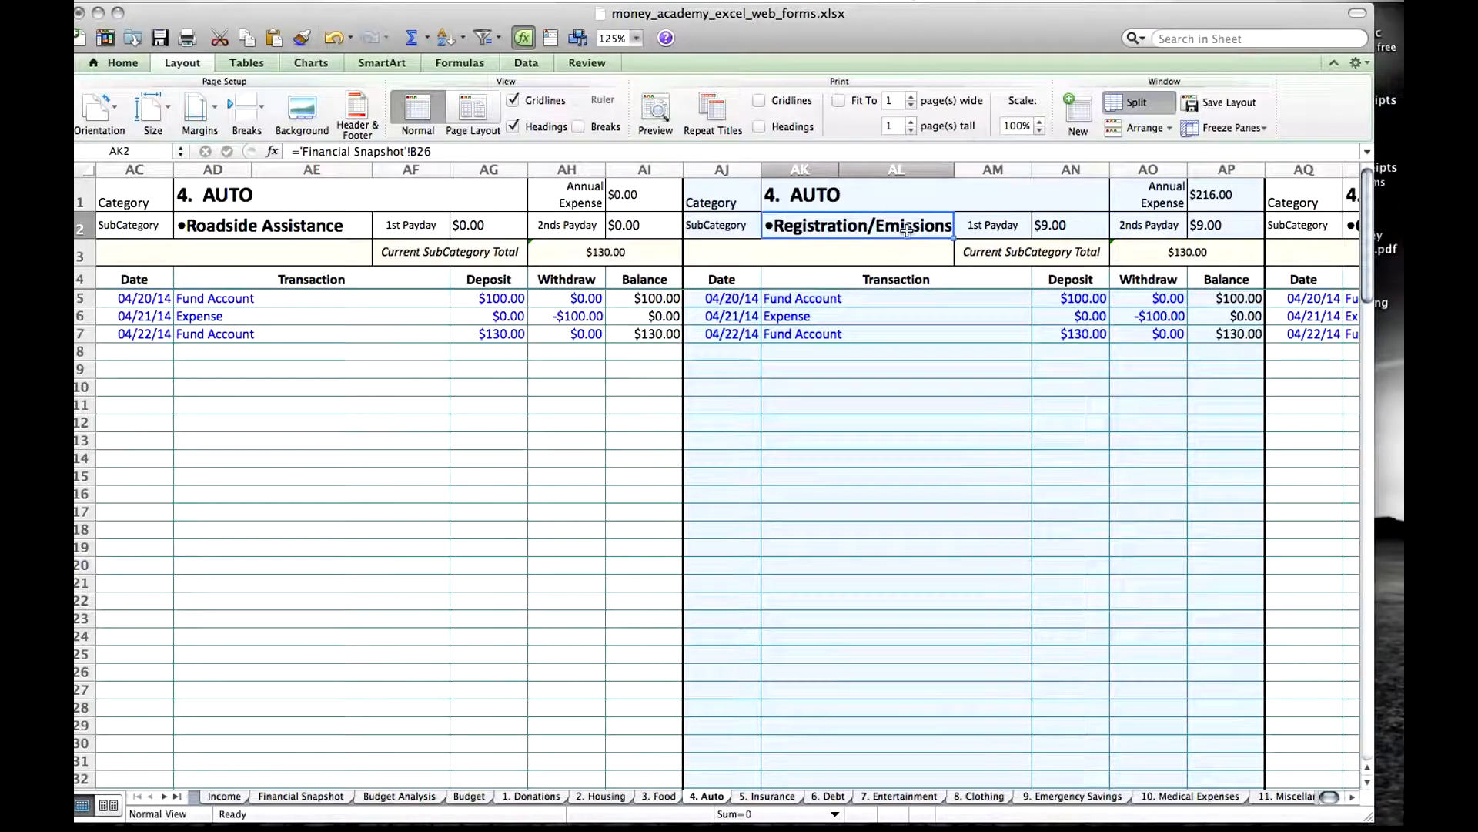
pyautogui.click(1054, 224)
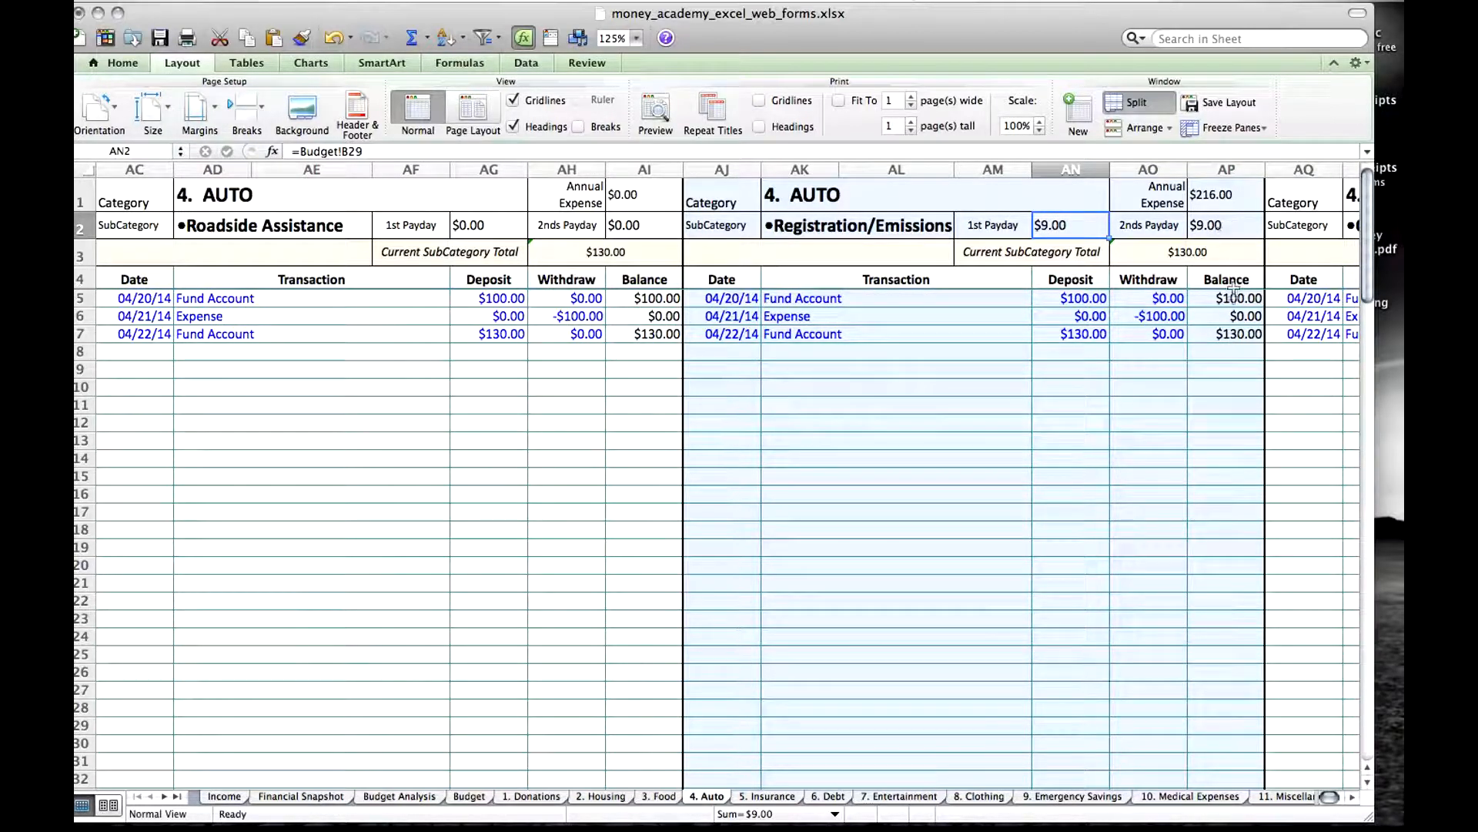
pyautogui.click(1184, 256)
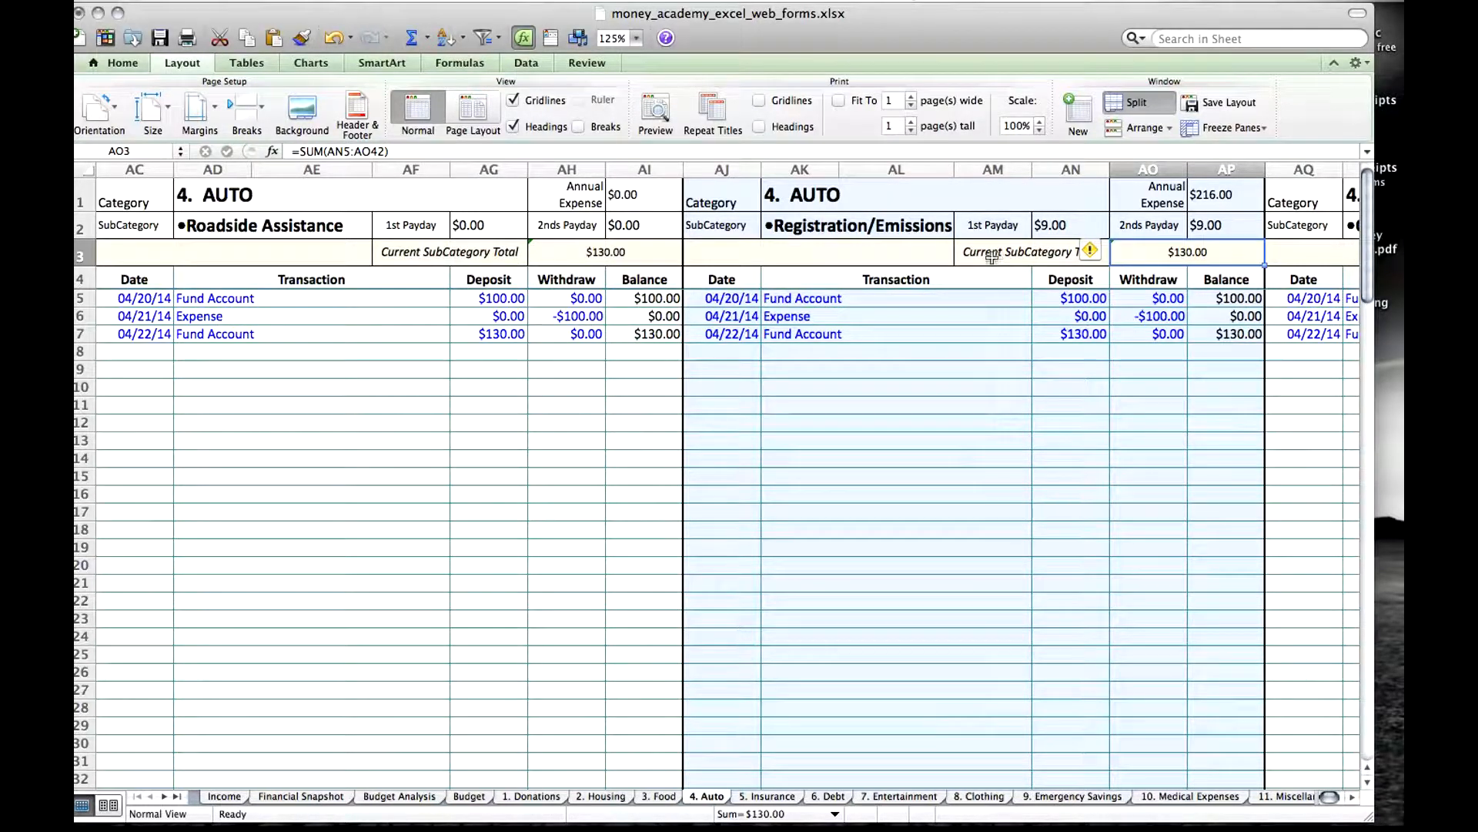
pyautogui.click(936, 254)
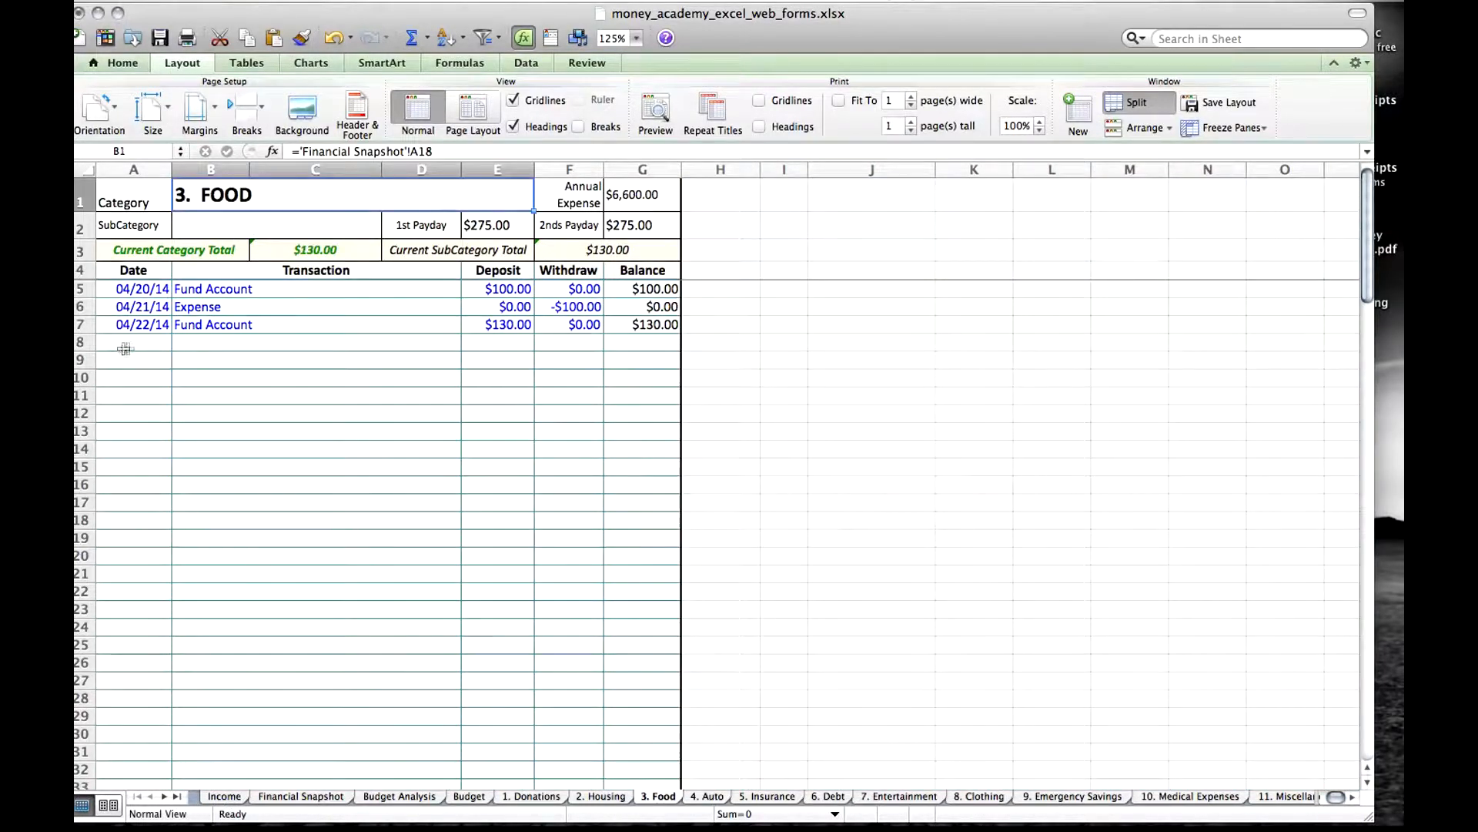
# Start a transaction in row 8 of the 3. Food sheet, dated 7/21 and named Walmert.
pyautogui.click(135, 345)
pyautogui.write('7/31/14')
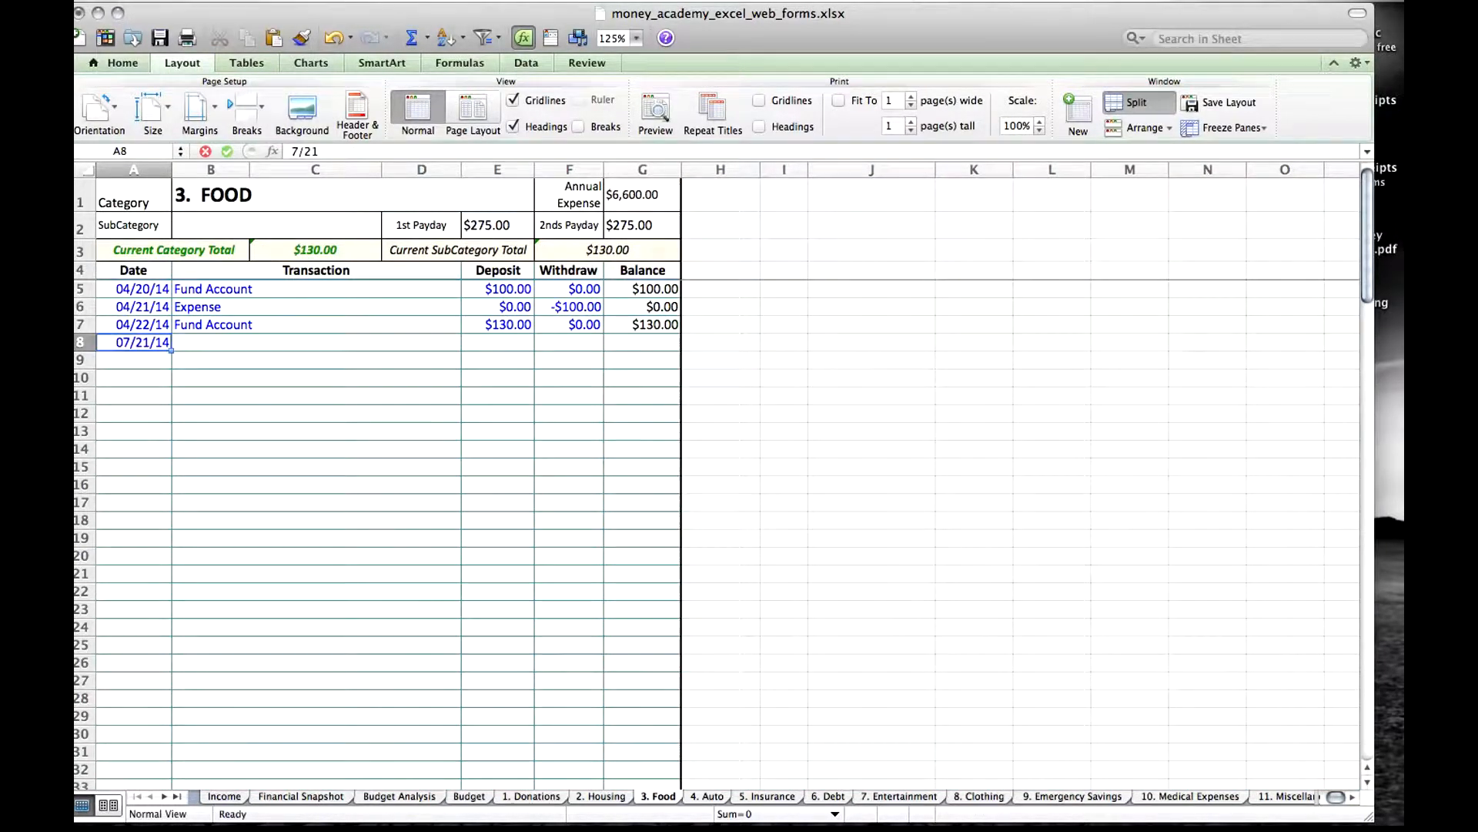
pyautogui.press('Tab')
pyautogui.write('Walm')
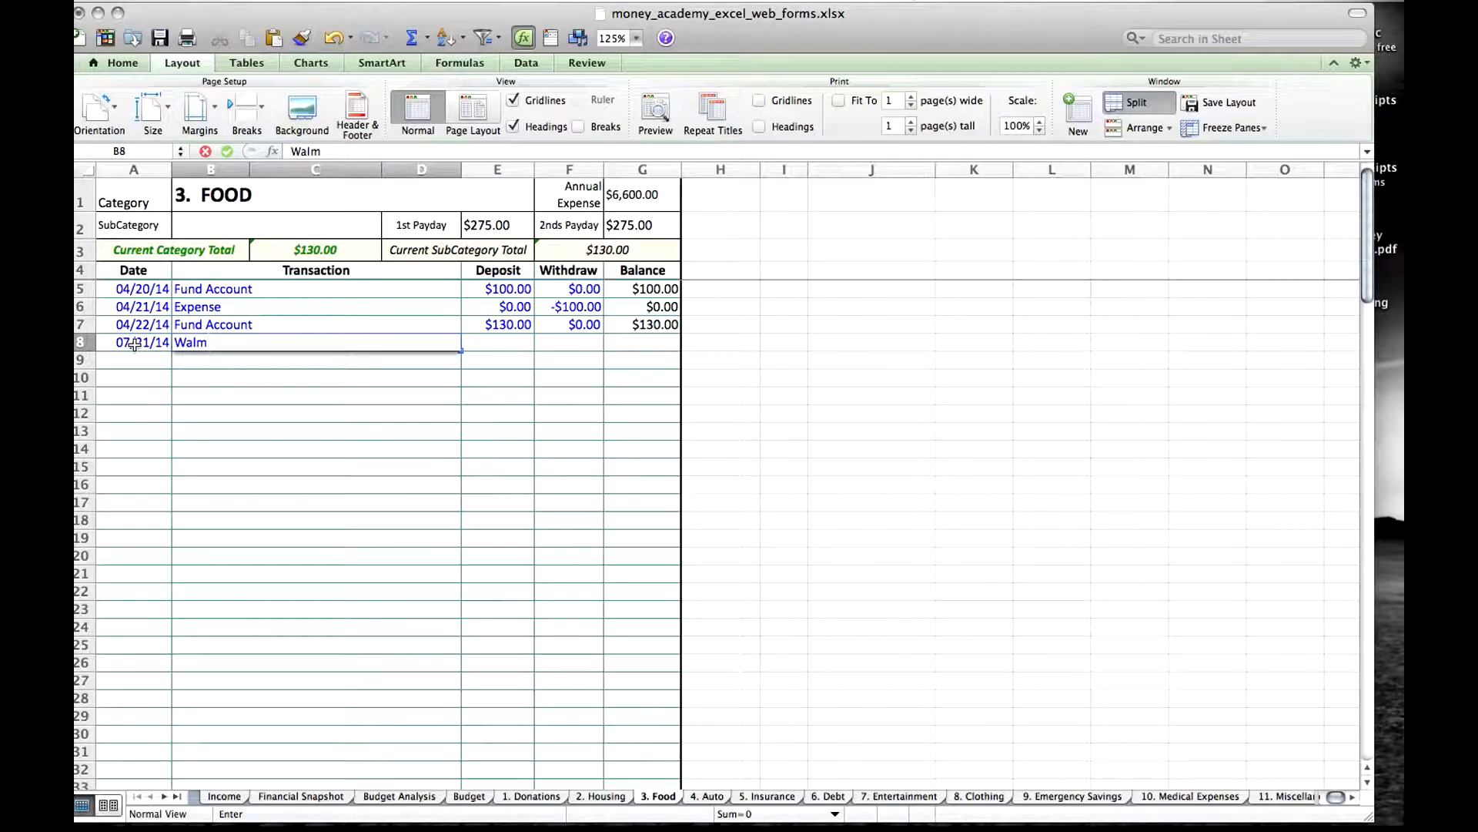
pyautogui.write('ert')
# Enter a withdrawal of -$5.38 and a deposit of 0 for the Walmert transaction.
pyautogui.press('Tab')
pyautogui.press('Tab')
pyautogui.write('-$5.38')
pyautogui.press('Tab')
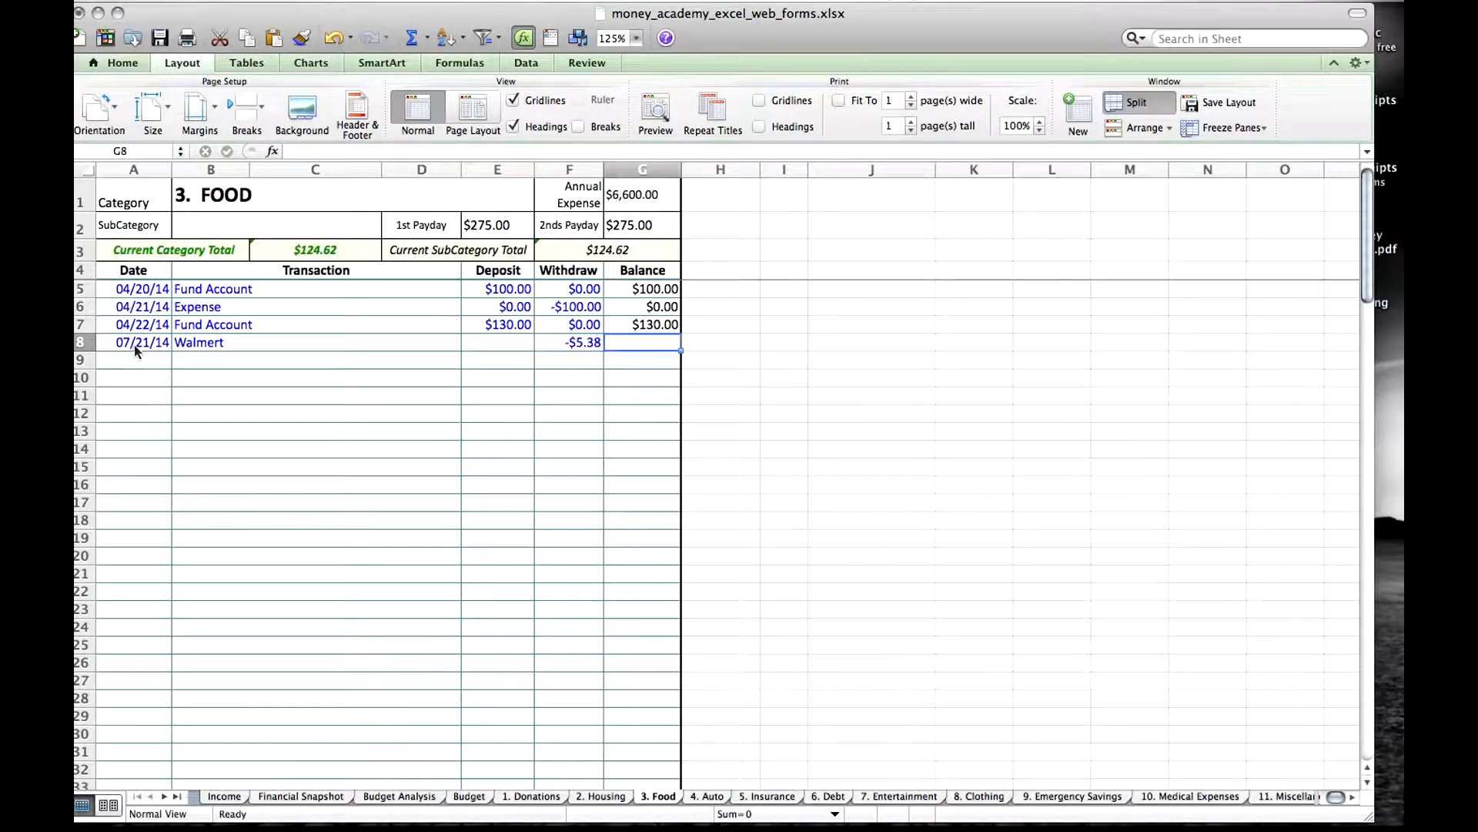
pyautogui.click(498, 341)
pyautogui.write('0')
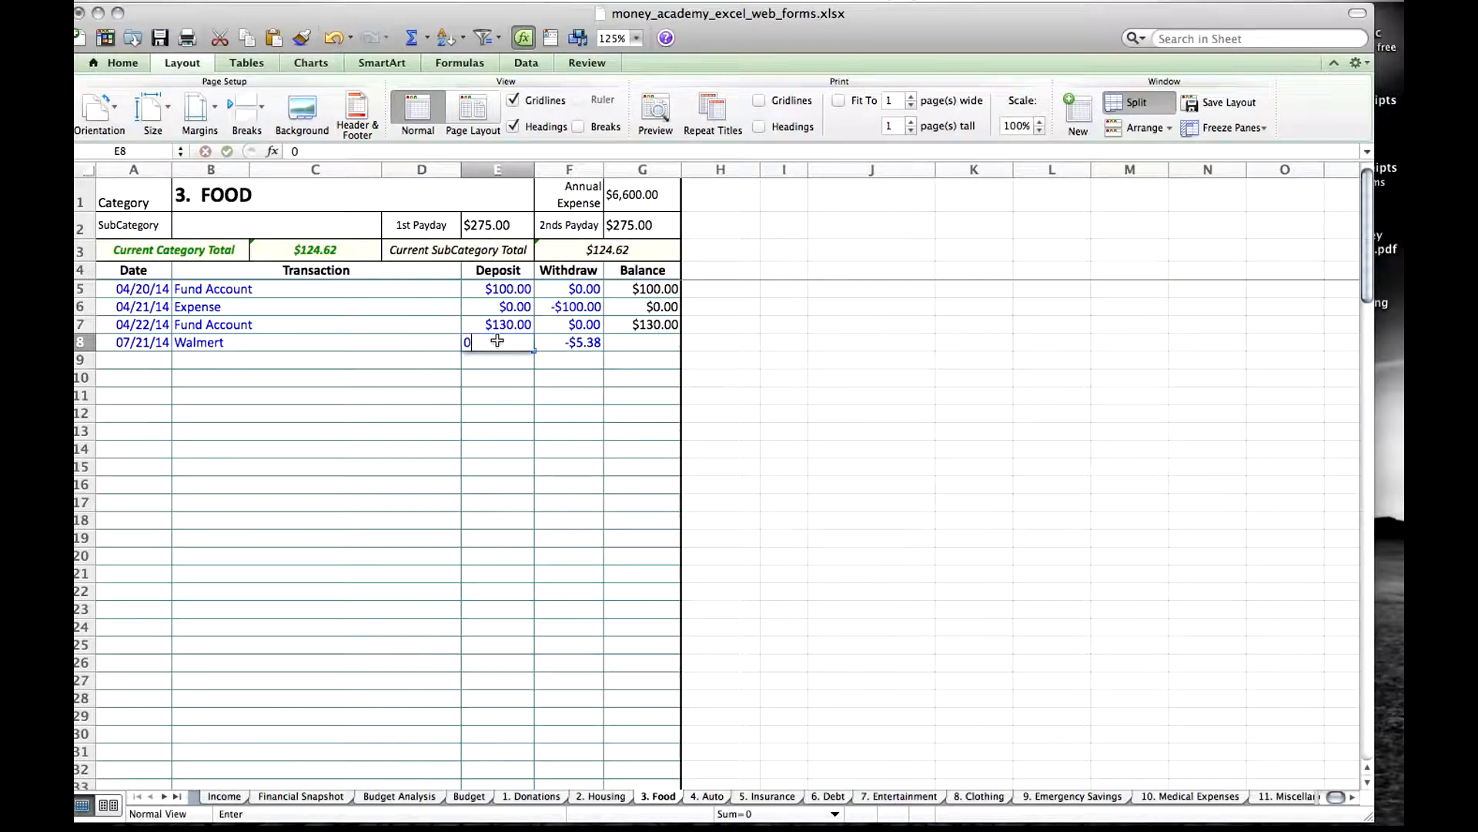
pyautogui.press('Return')
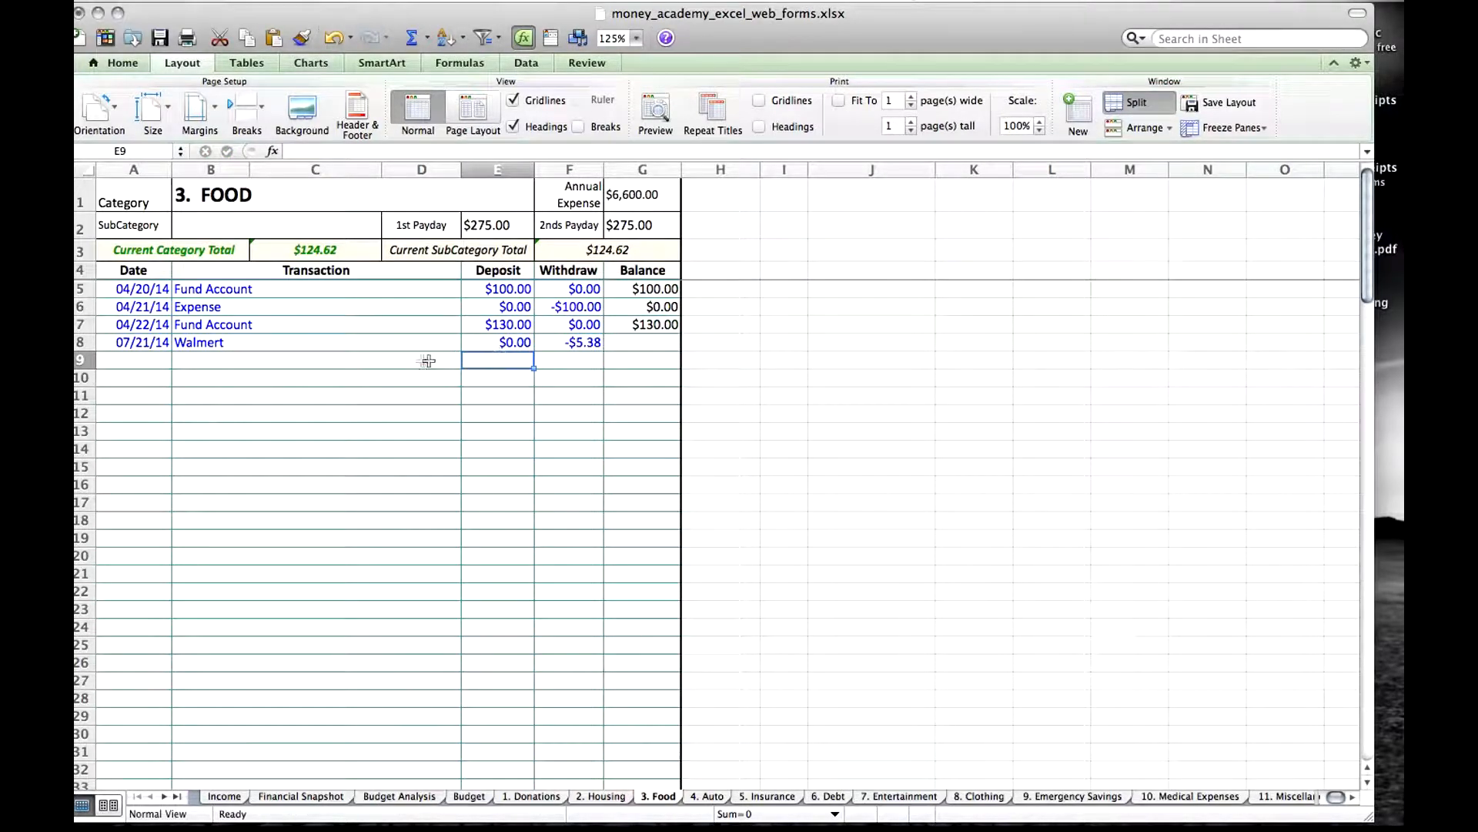
# Review each field of the Walmert row, the earlier Fund Account and Expense entries, and the balance formula in row 7.
pyautogui.click(125, 344)
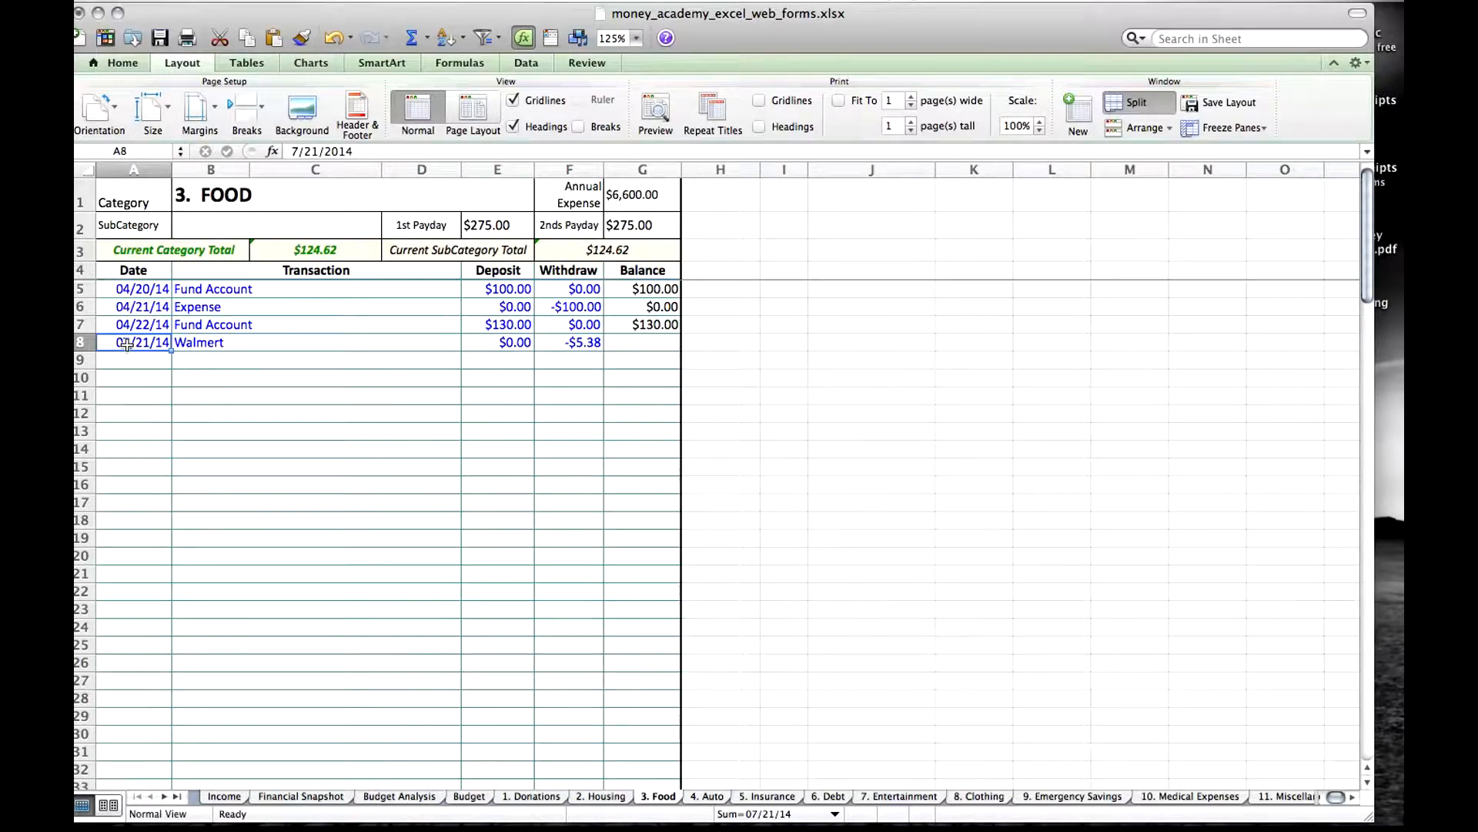
pyautogui.press('Tab')
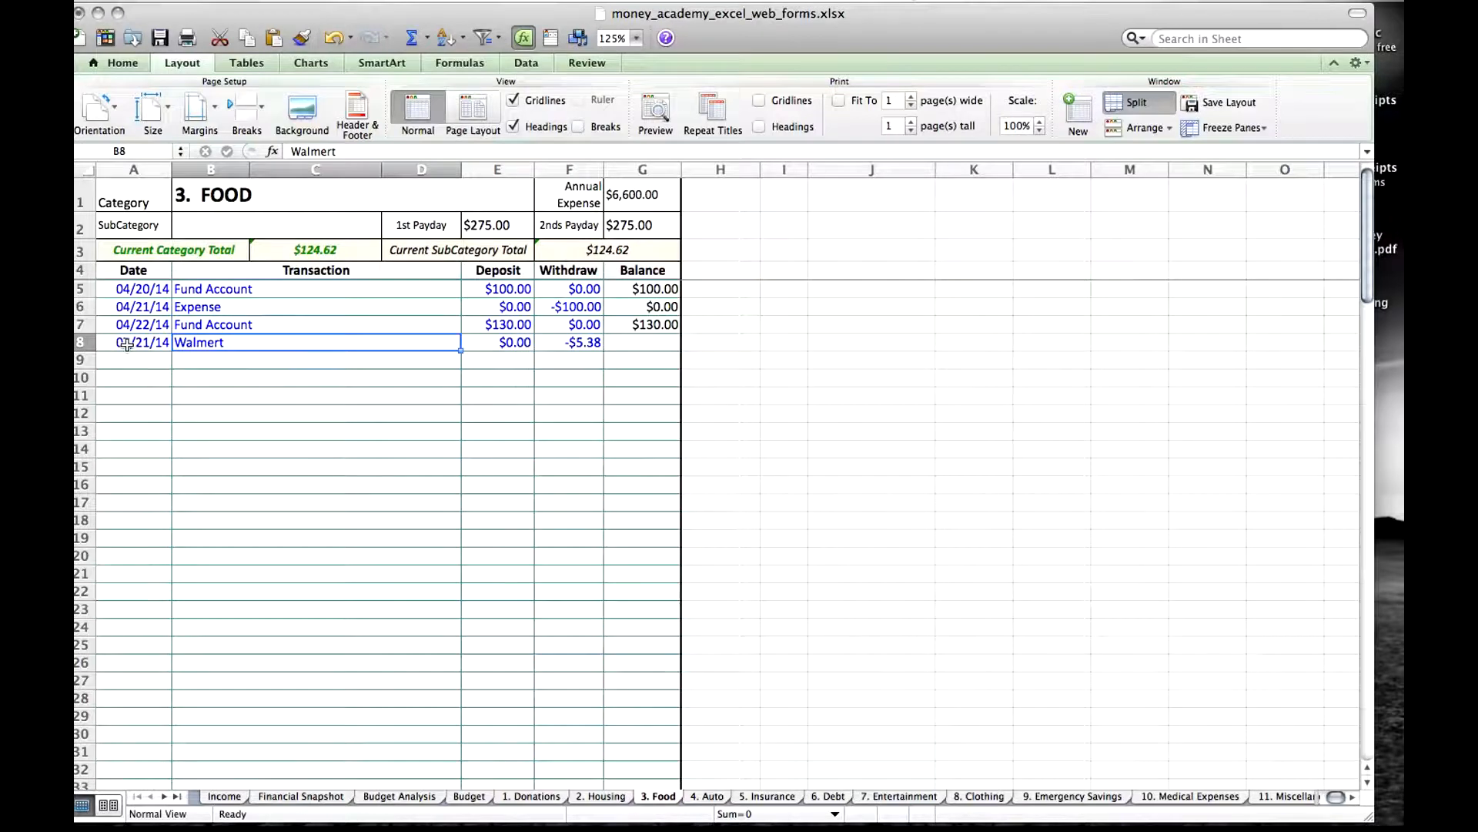
pyautogui.press('Tab')
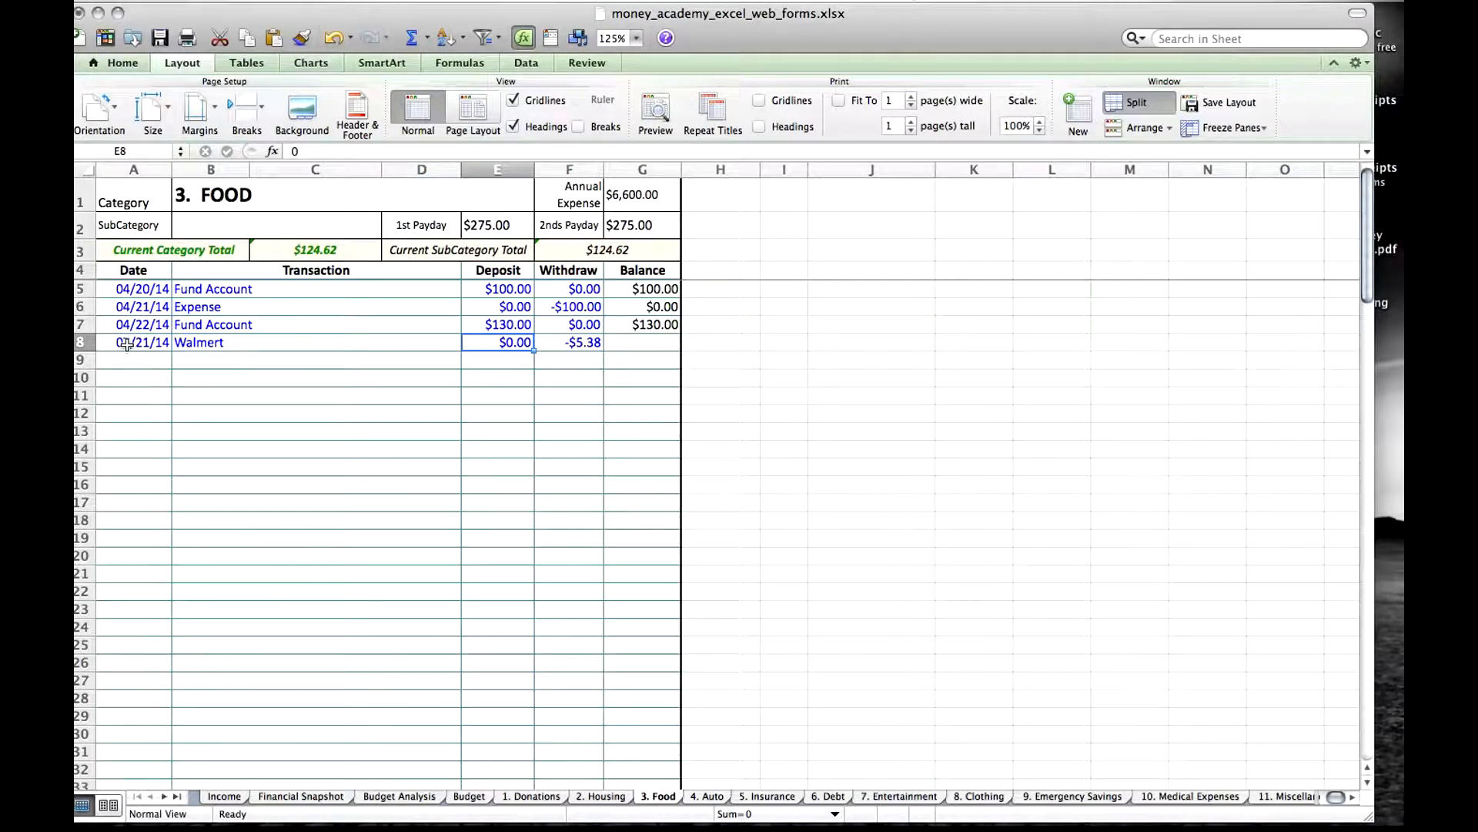
pyautogui.press('Tab')
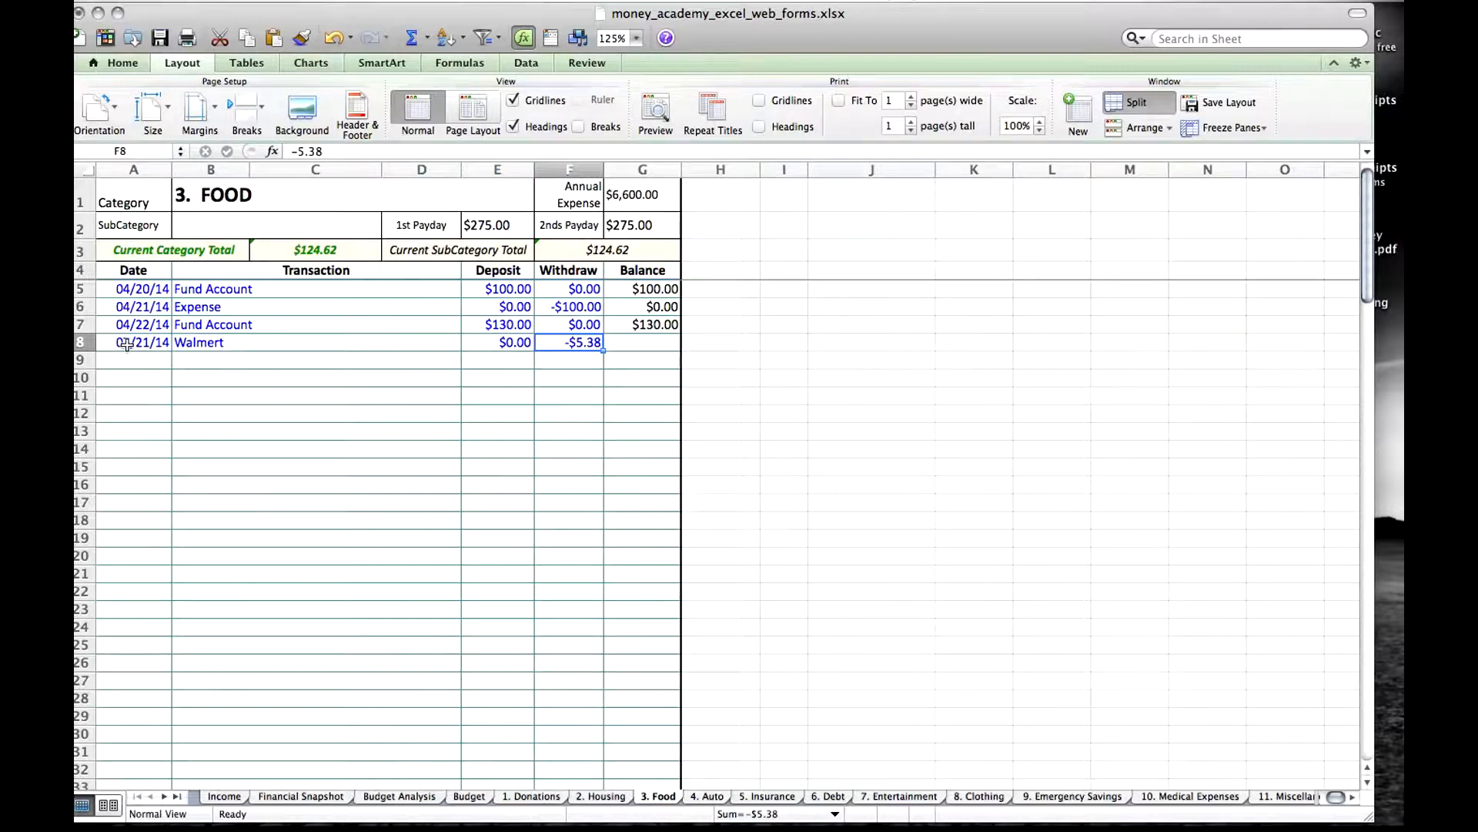
pyautogui.press('Tab')
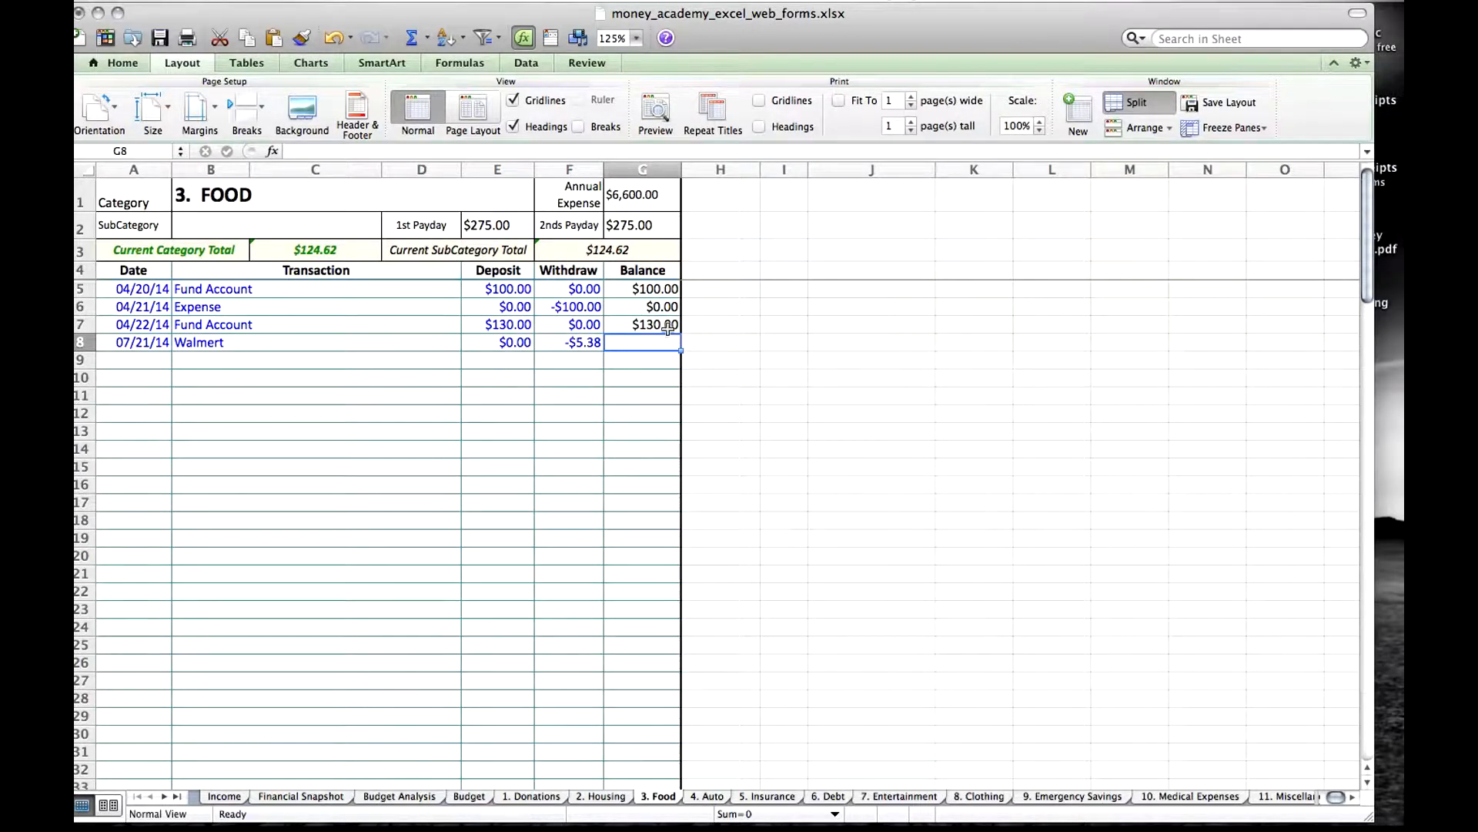
pyautogui.click(236, 289)
pyautogui.press('Down')
pyautogui.press('Down')
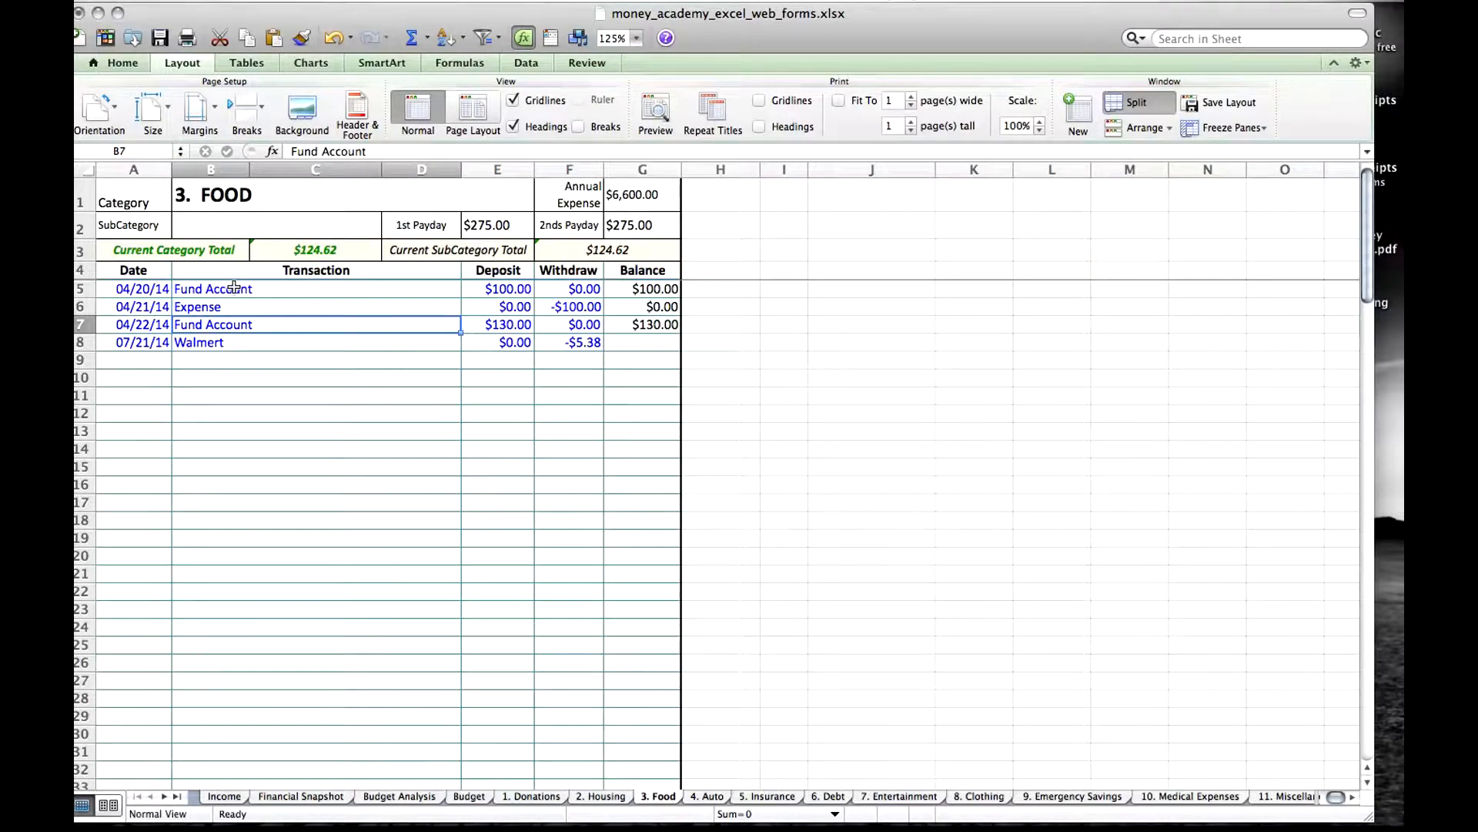
pyautogui.press('Right')
pyautogui.press('Right')
pyautogui.press('Right')
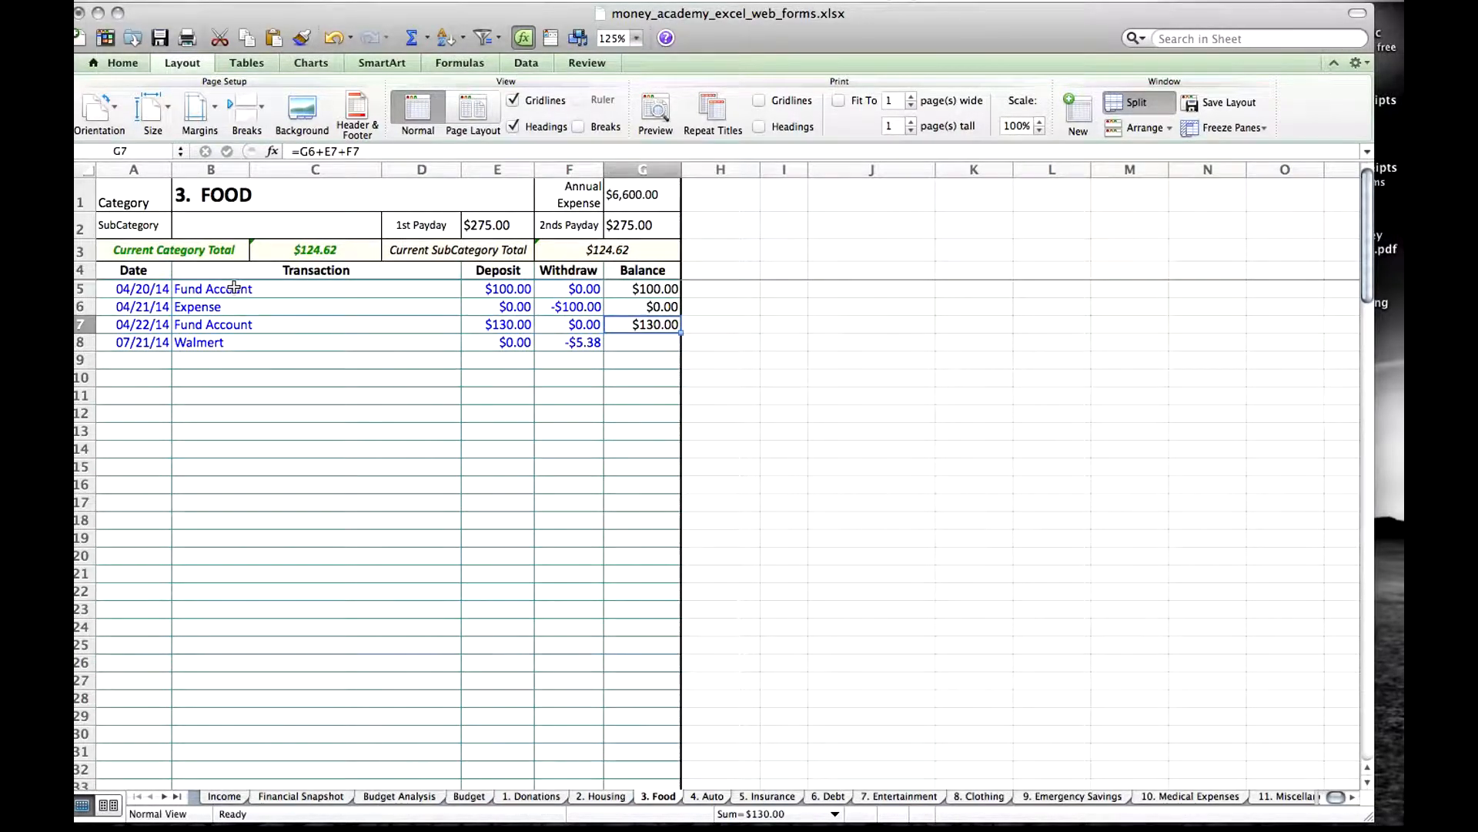
# Record a transaction in row 9 of the Food sheet dated 7/23, named Albertsons, with a deposit of 0 and a withdrawal of -10.
pyautogui.click(128, 361)
pyautogui.write('7/23')
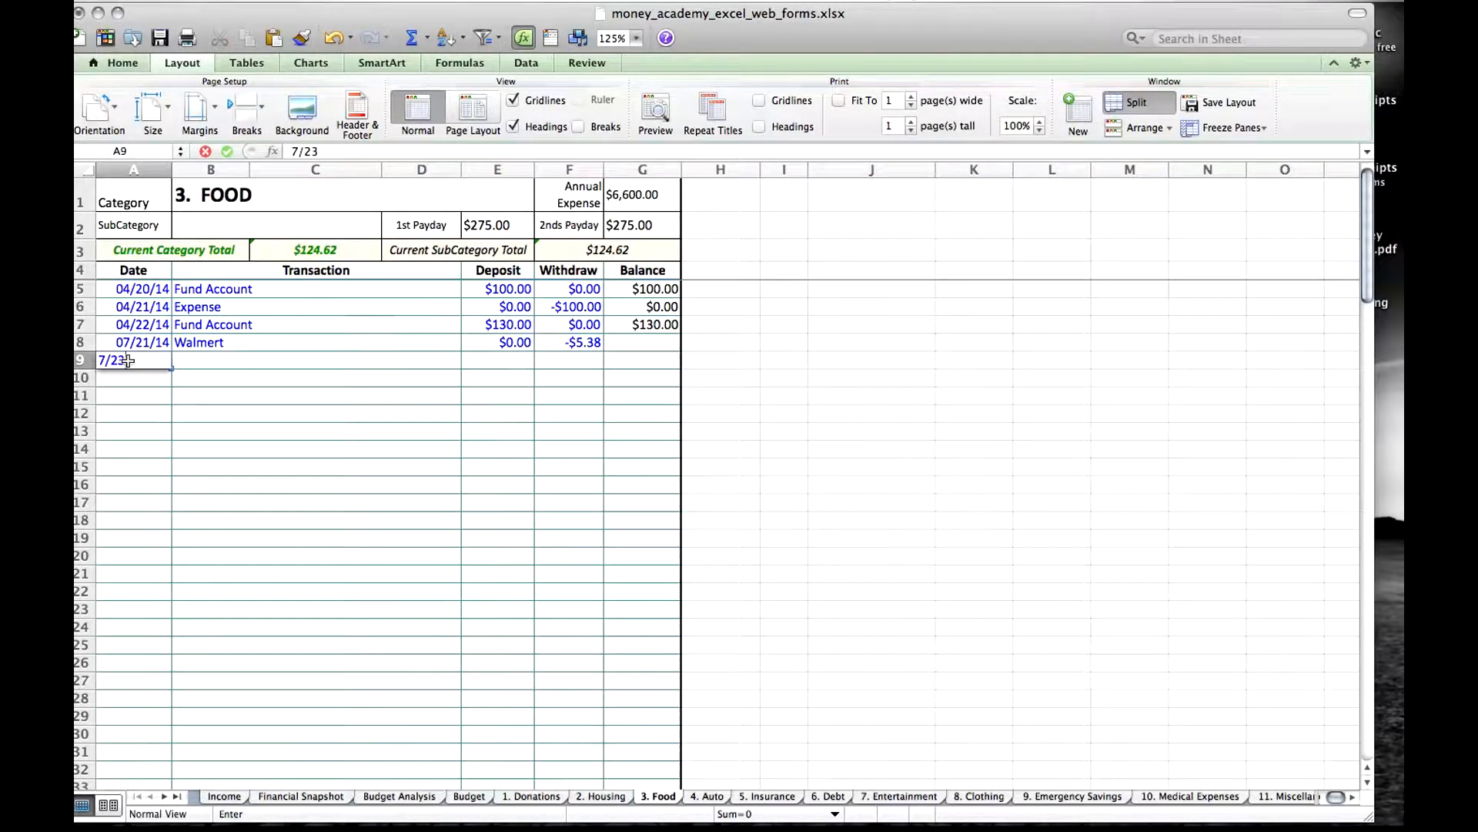
pyautogui.press('Tab')
pyautogui.write('Alb')
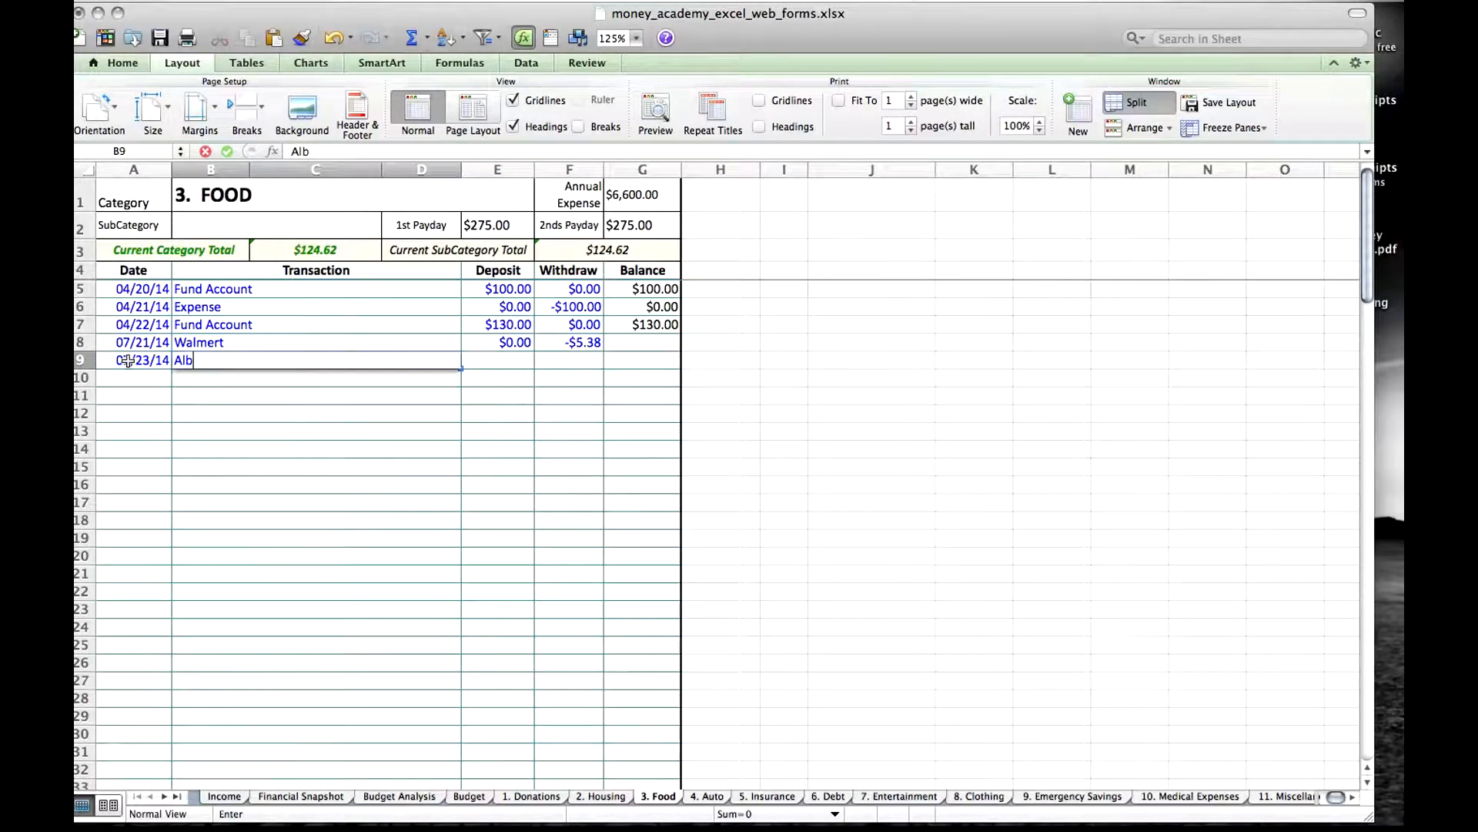
pyautogui.write('ertsons')
pyautogui.press('Tab')
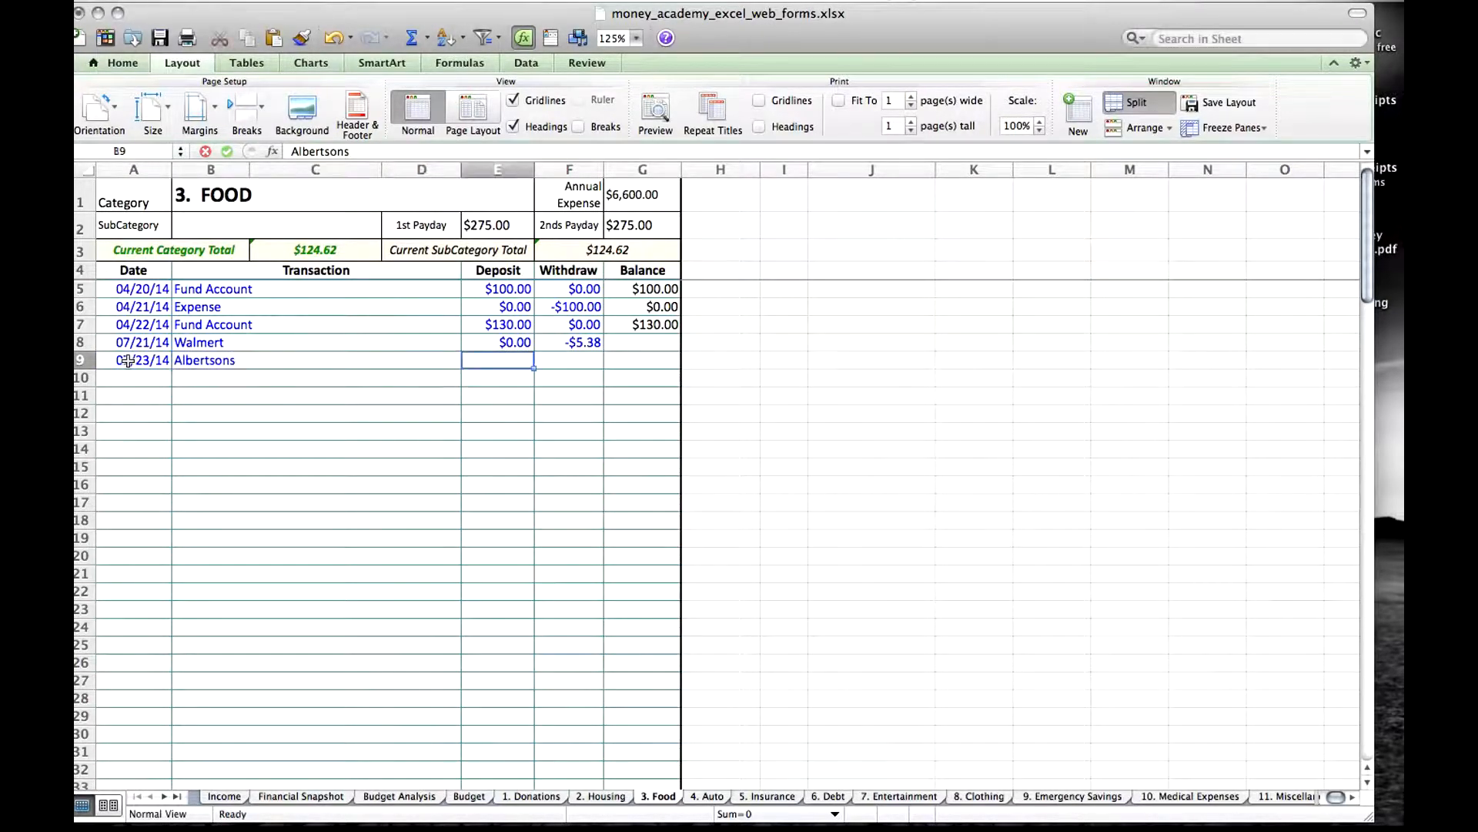
pyautogui.write('0')
pyautogui.press('Tab')
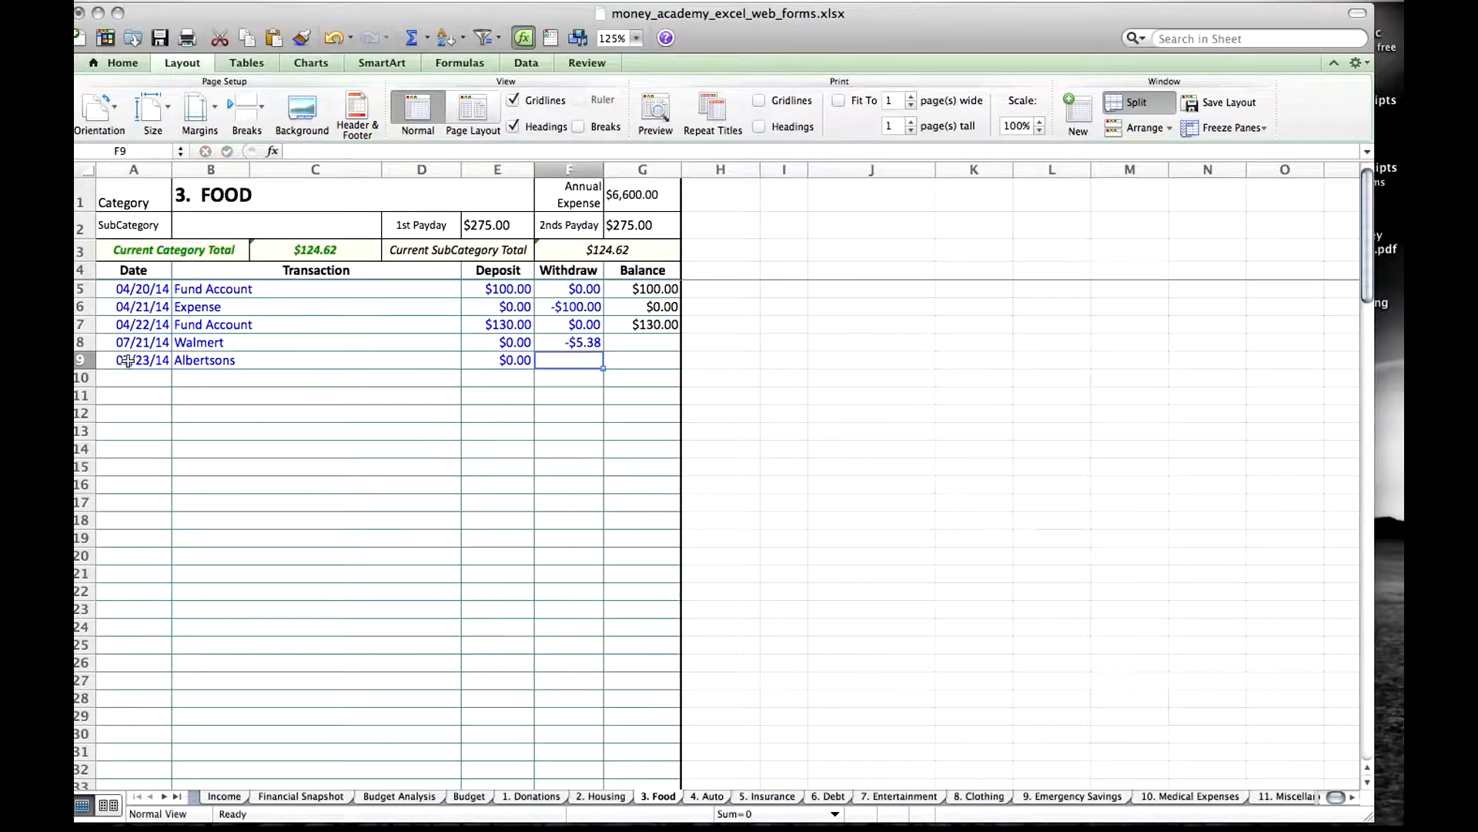
pyautogui.write('-10')
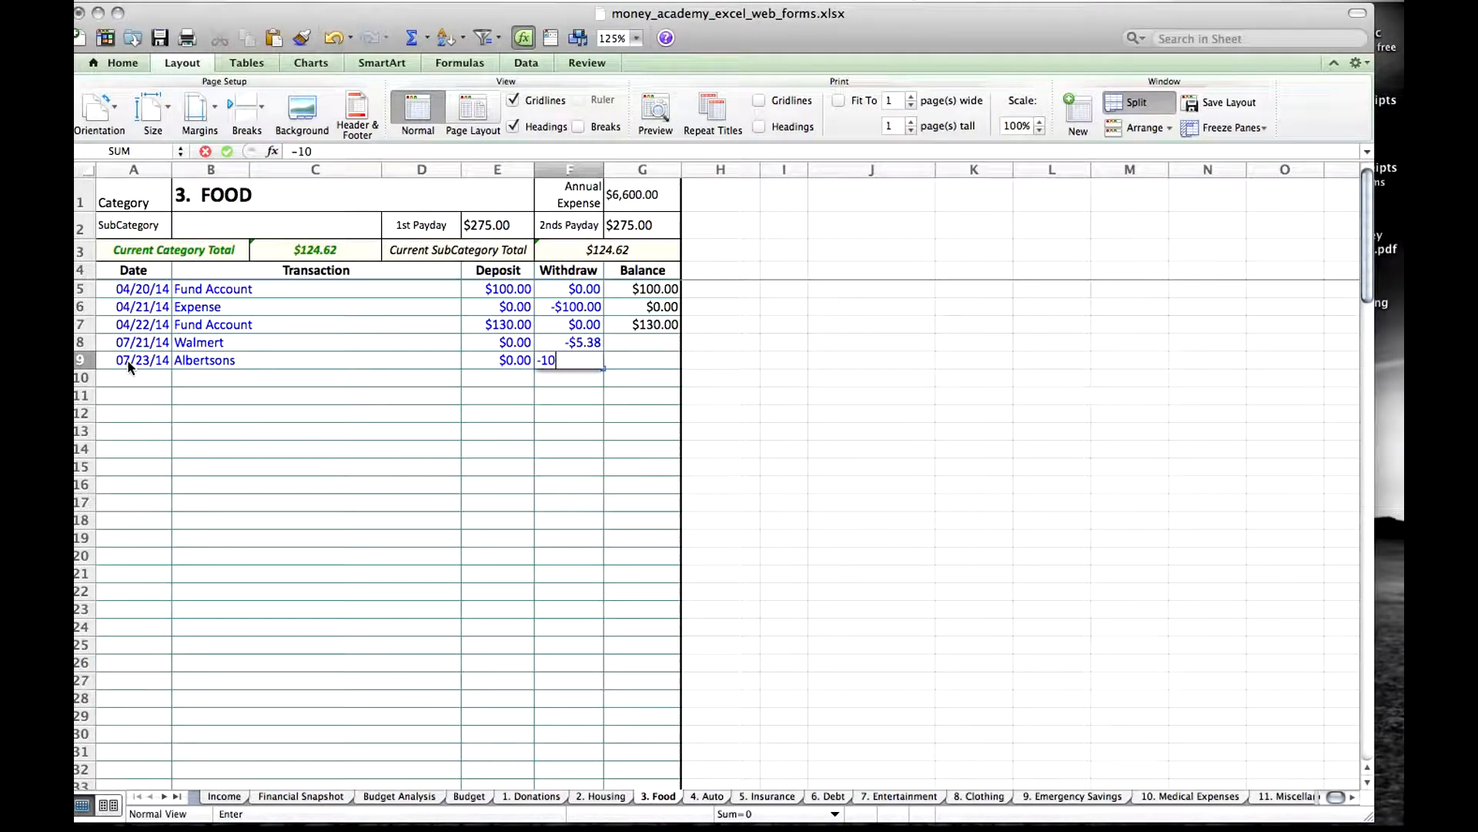
pyautogui.press('Return')
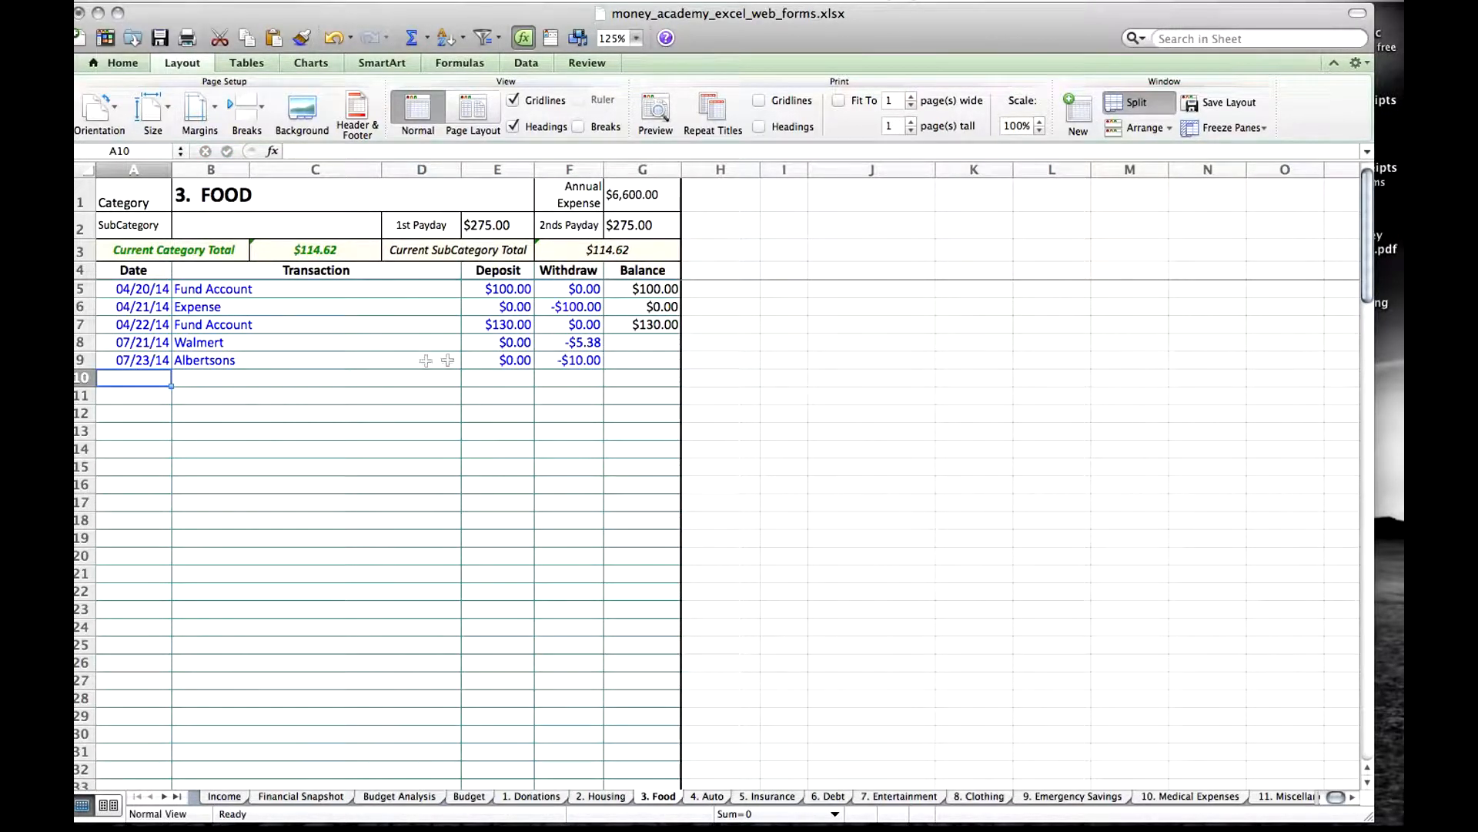
# Try copying the row 7 balance formula down to the Walmert row, and undo the fill.
pyautogui.click(653, 326)
pyautogui.click(634, 346)
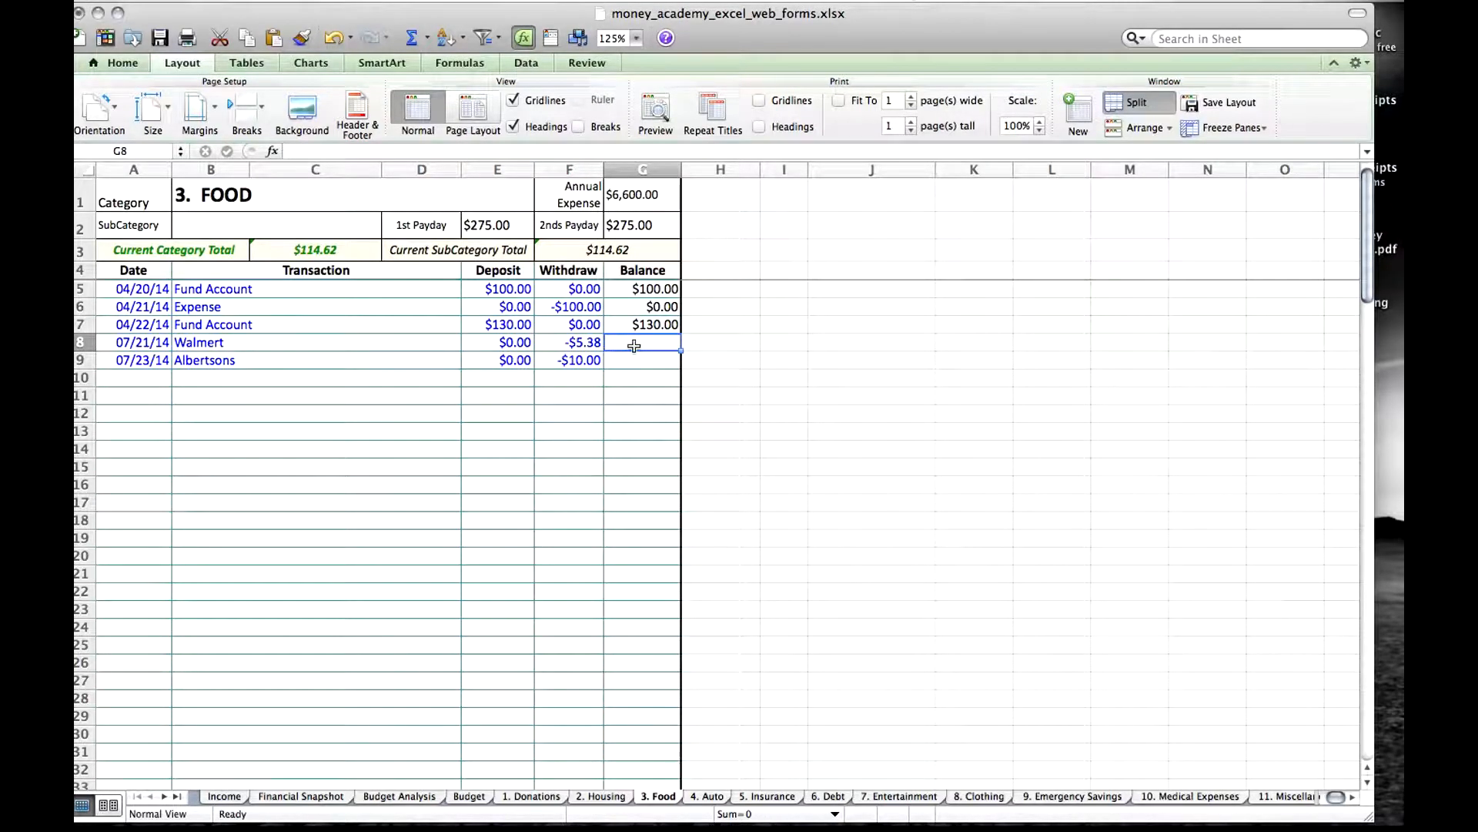
pyautogui.click(650, 327)
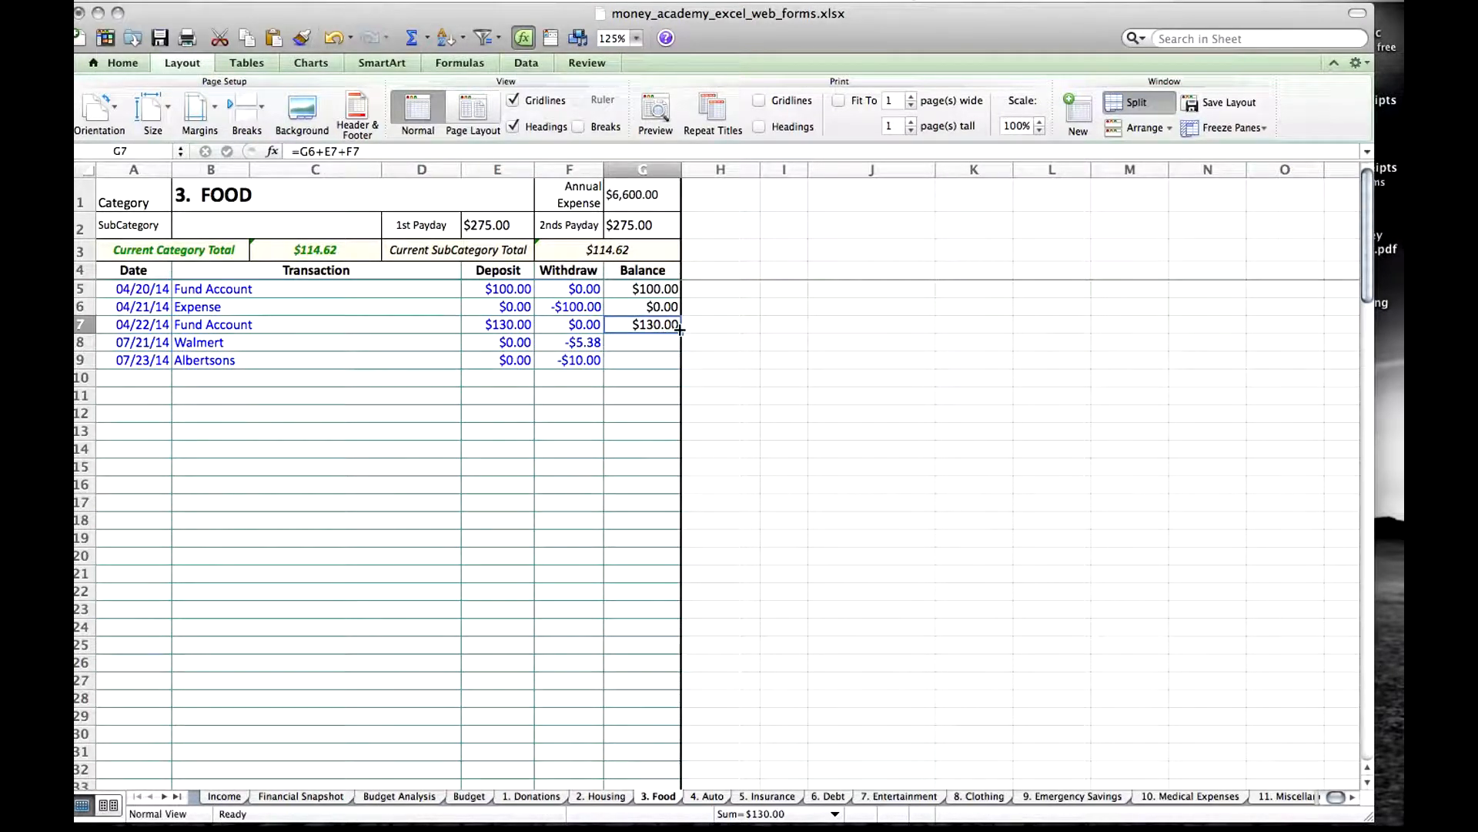
pyautogui.moveTo(680, 332); pyautogui.dragTo(681, 344)
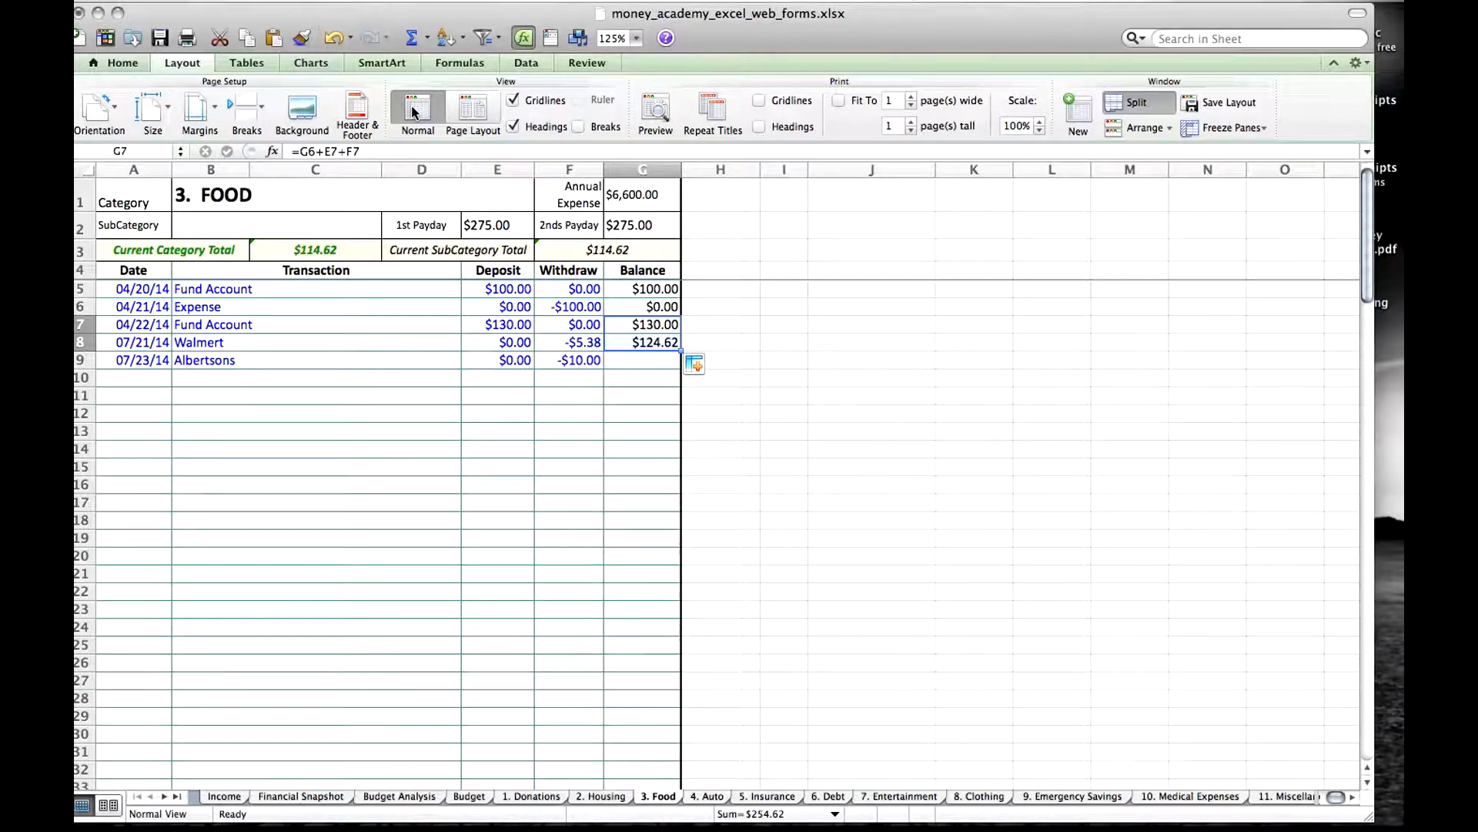
pyautogui.click(333, 38)
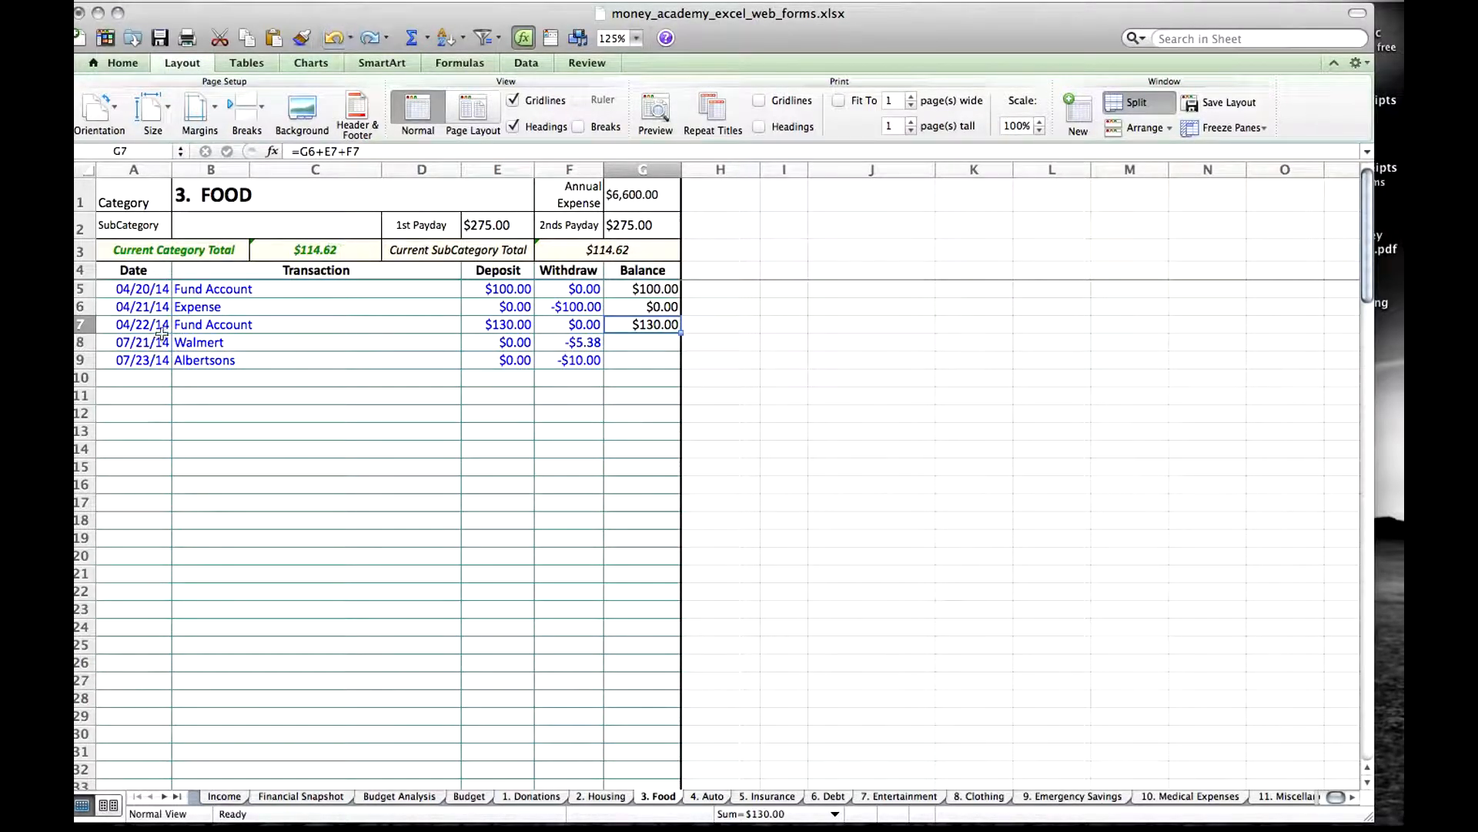
# Record a transaction in row 10 dated 7/24, named Smiths, with a deposit of 0 and a withdrawal of 12.
pyautogui.click(137, 382)
pyautogui.write('7')
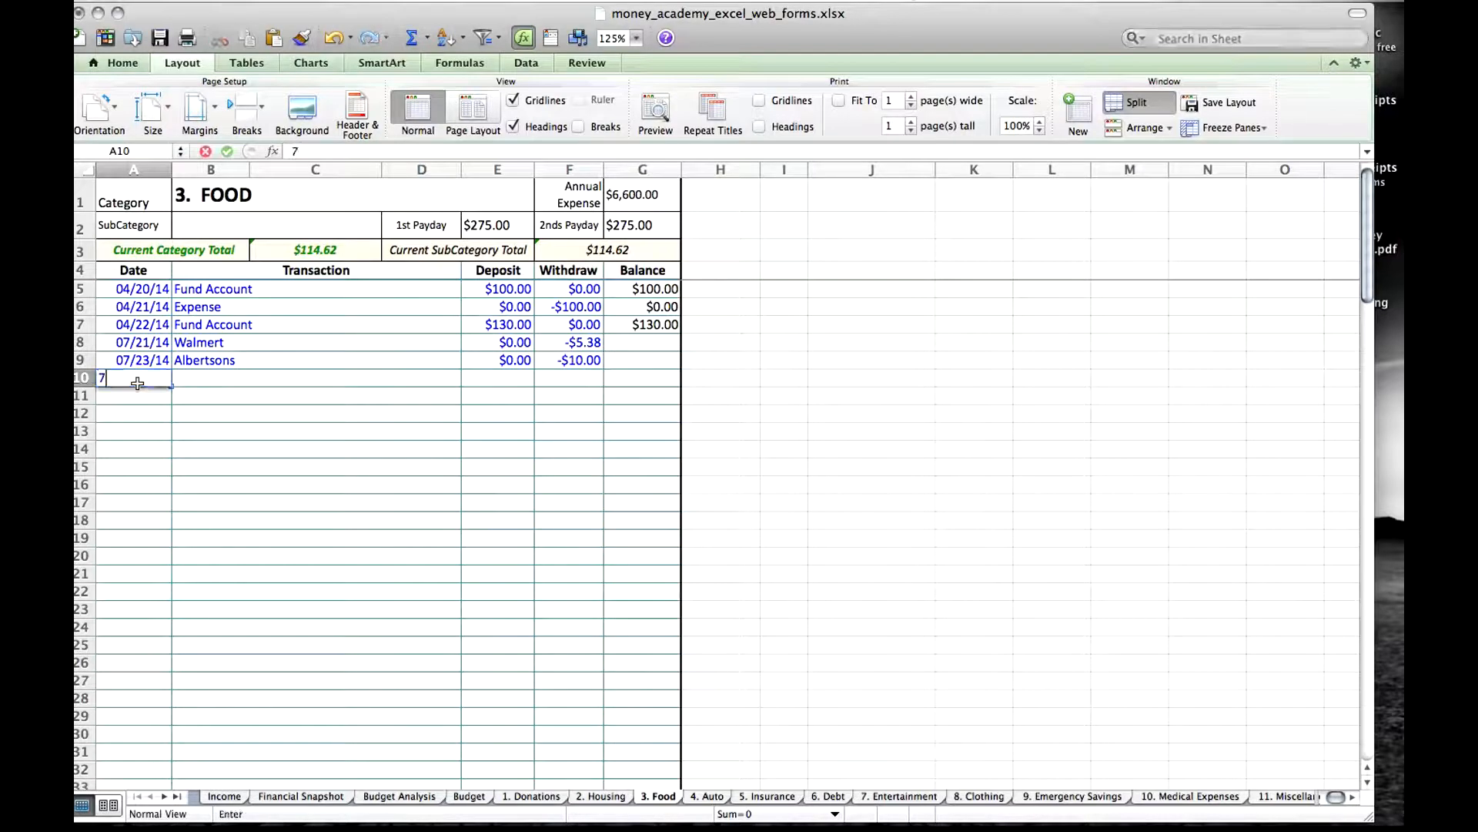
pyautogui.write('/24')
pyautogui.press('Tab')
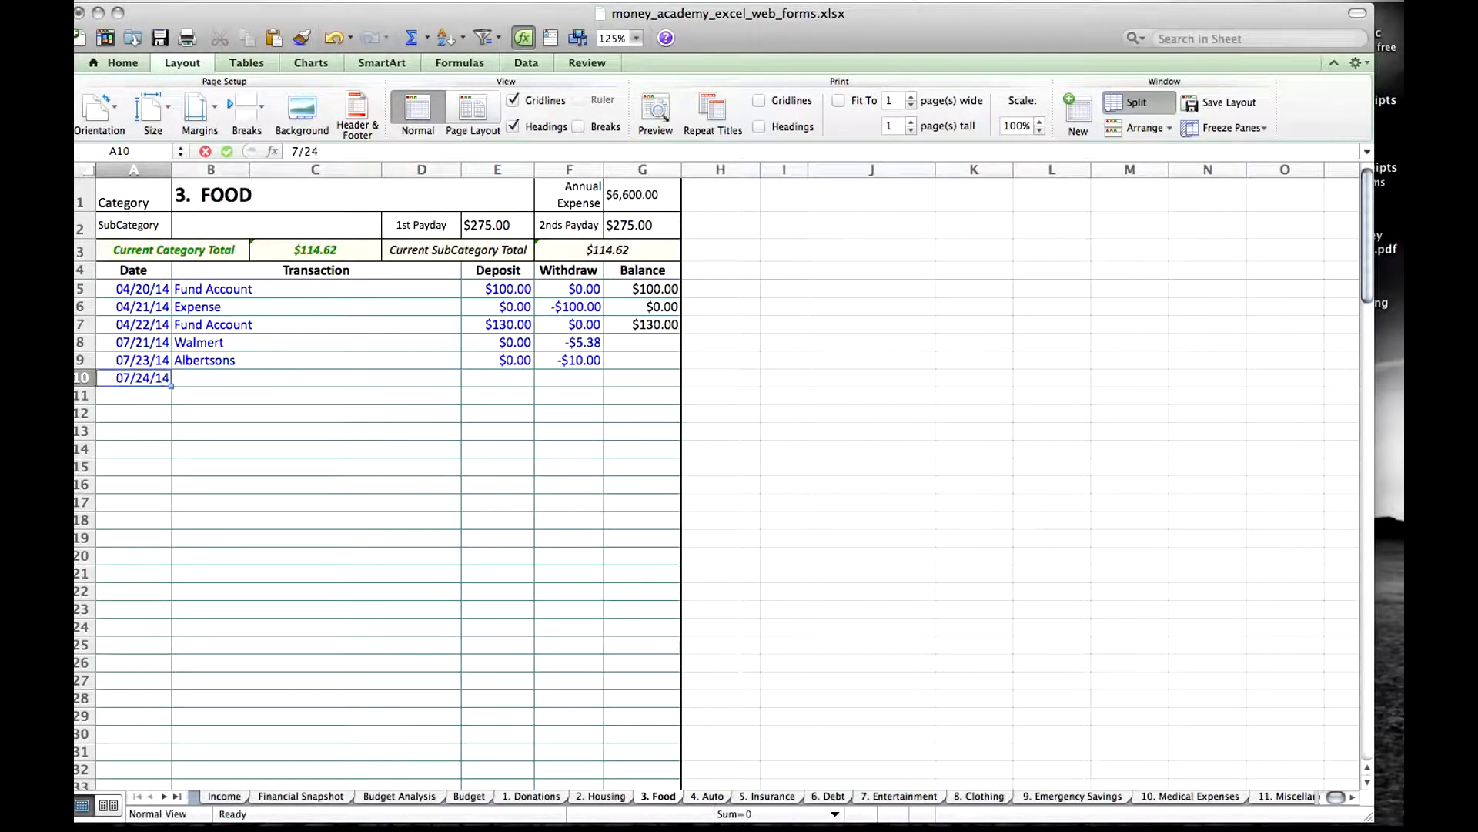
pyautogui.write('Smiths')
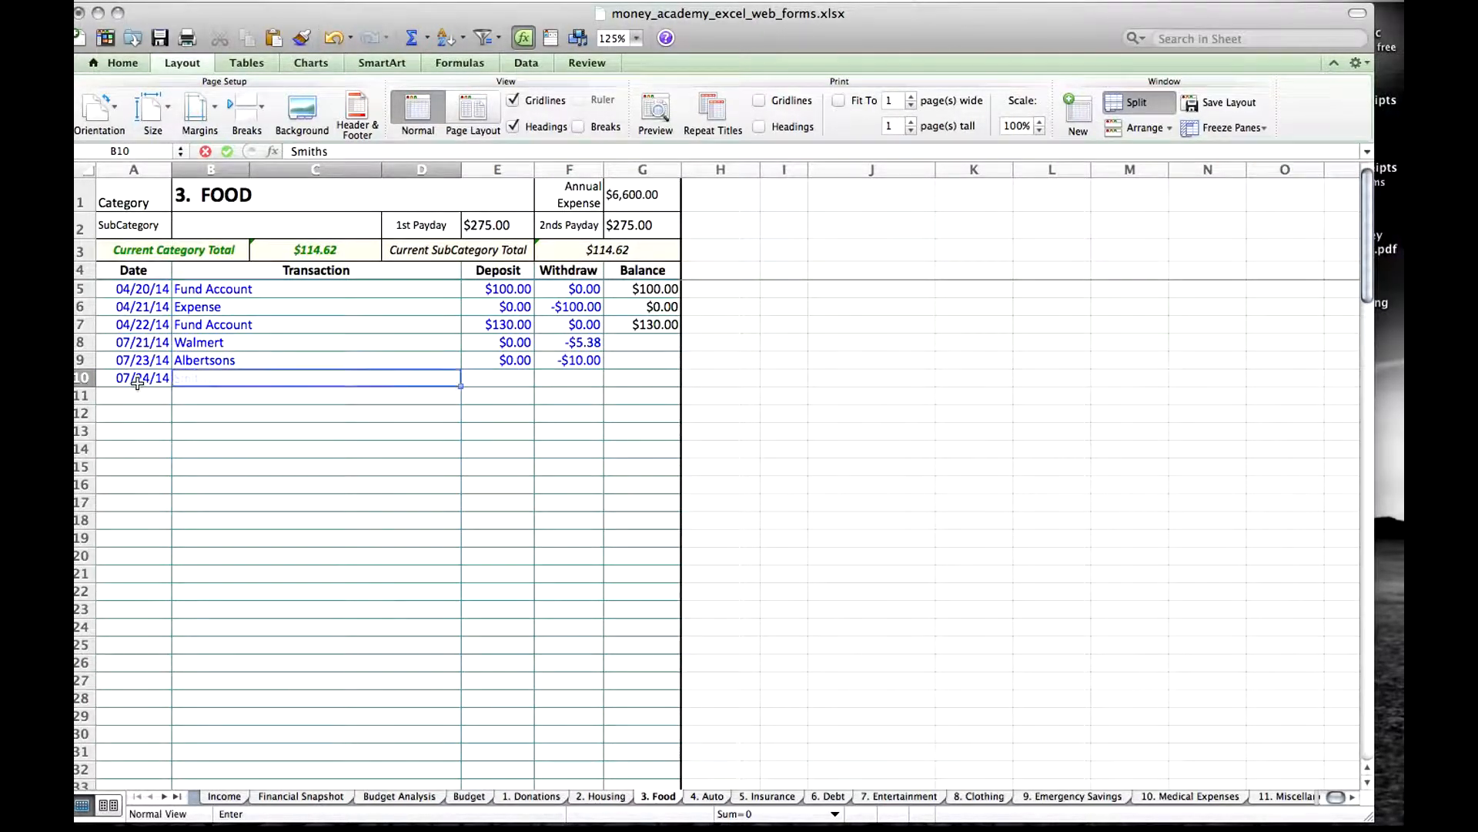
pyautogui.press('Tab')
pyautogui.write('0')
pyautogui.press('Tab')
pyautogui.write('12')
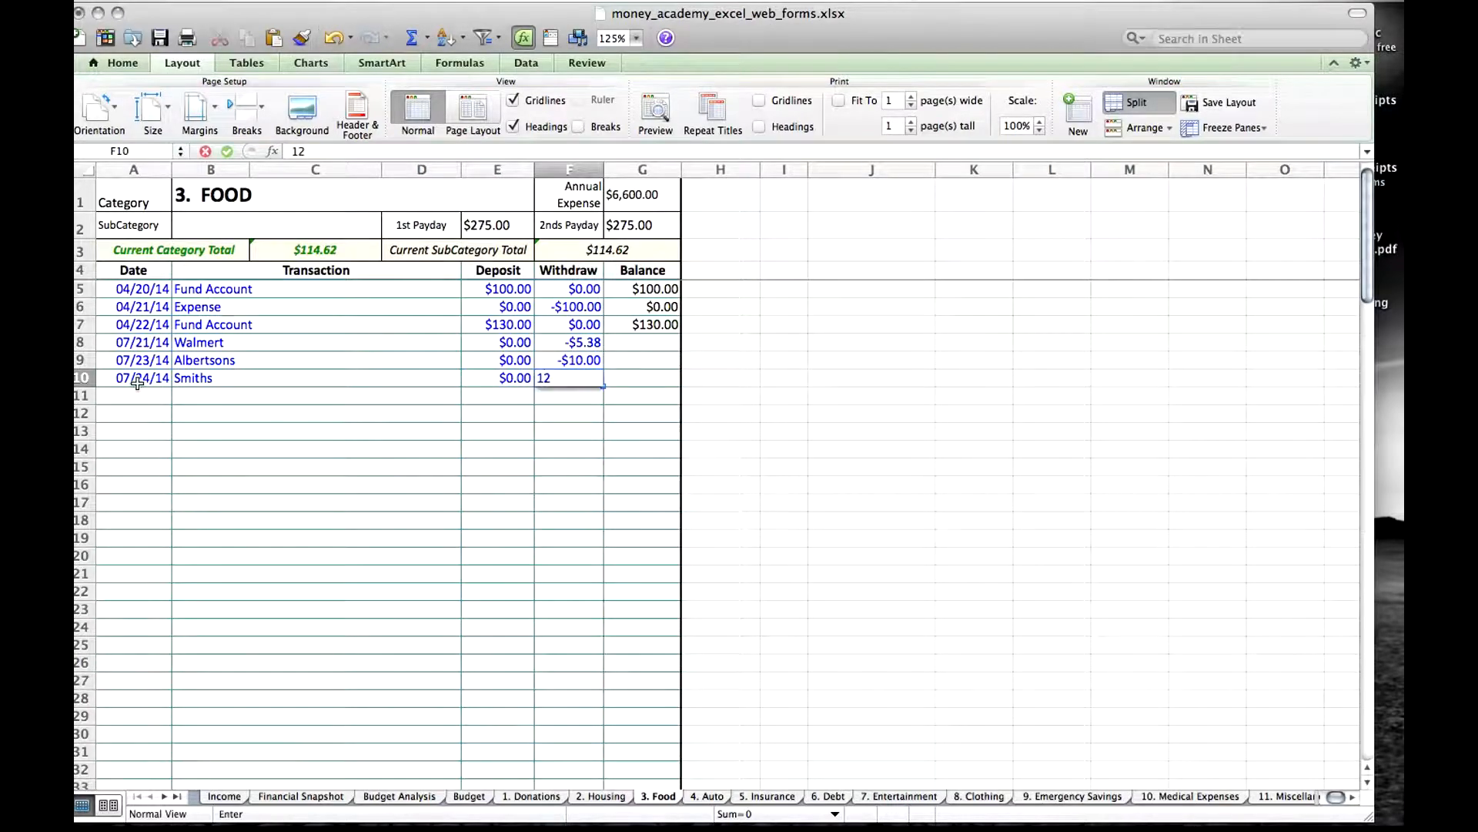
pyautogui.press('Tab')
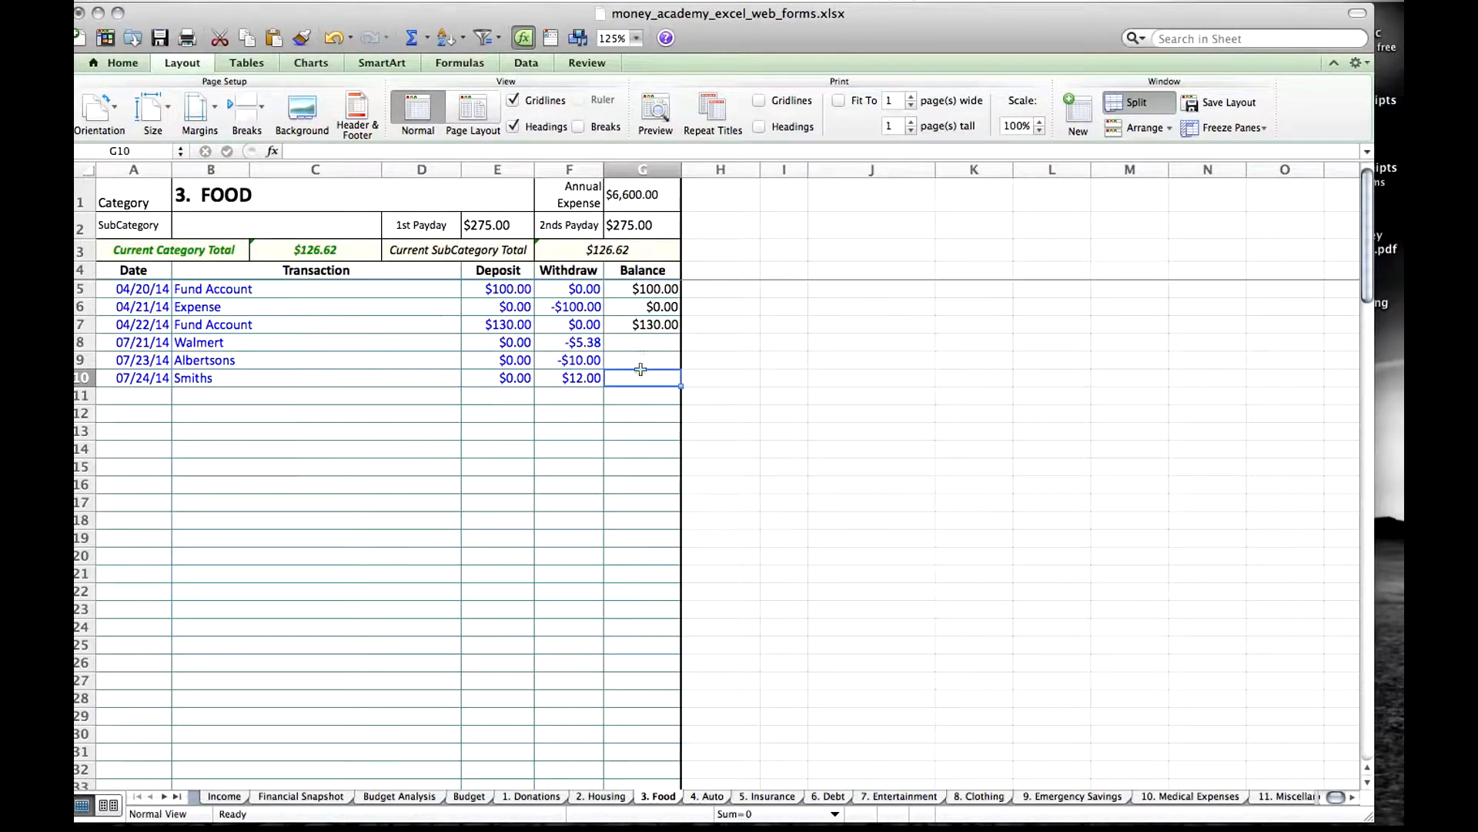
# Try filling the row 7 balance formula through row 10 and changing the Smiths withdrawal to -12, and undo both changes.
pyautogui.click(668, 326)
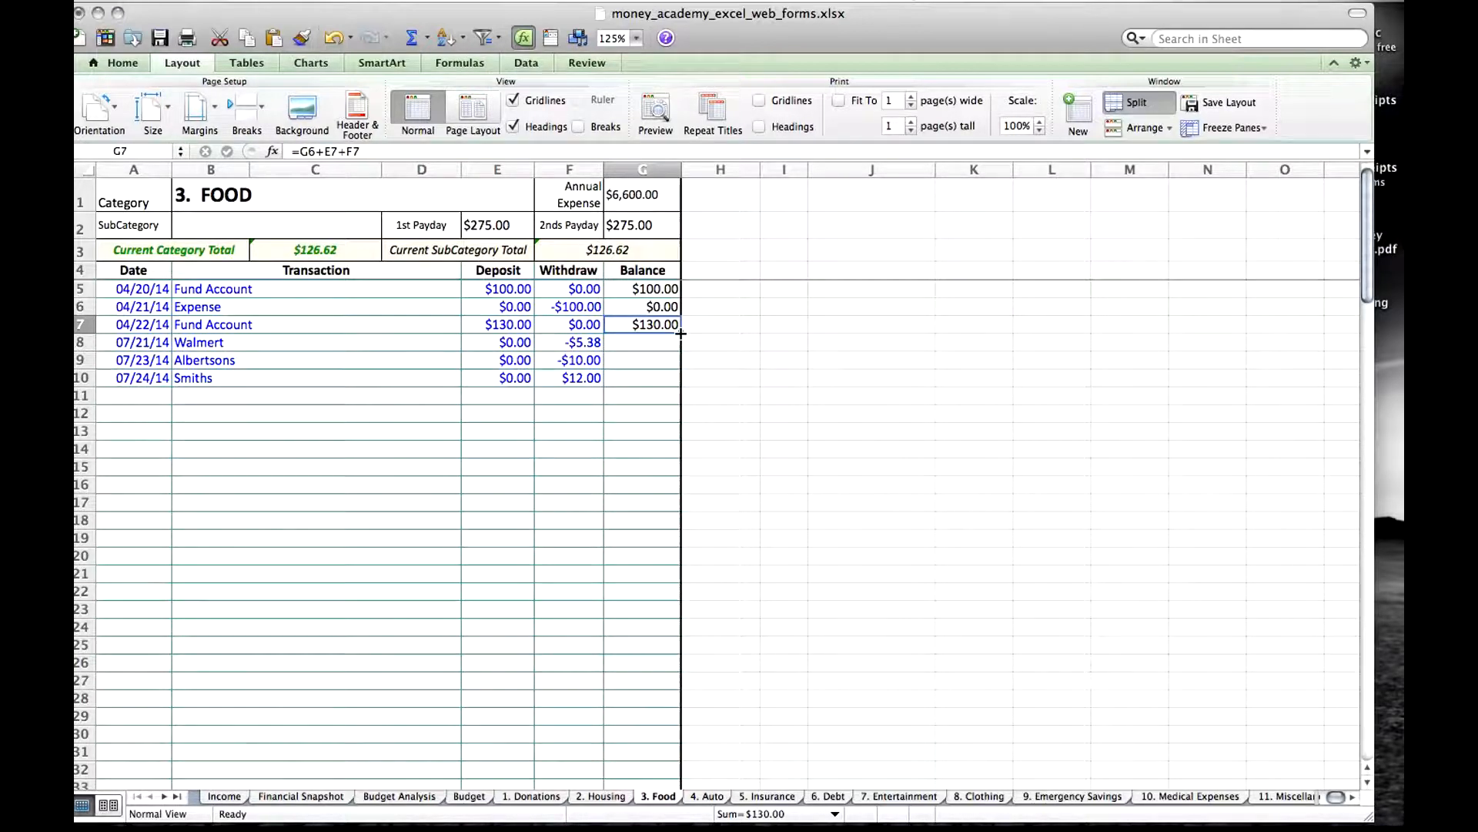
pyautogui.moveTo(680, 333); pyautogui.dragTo(677, 385)
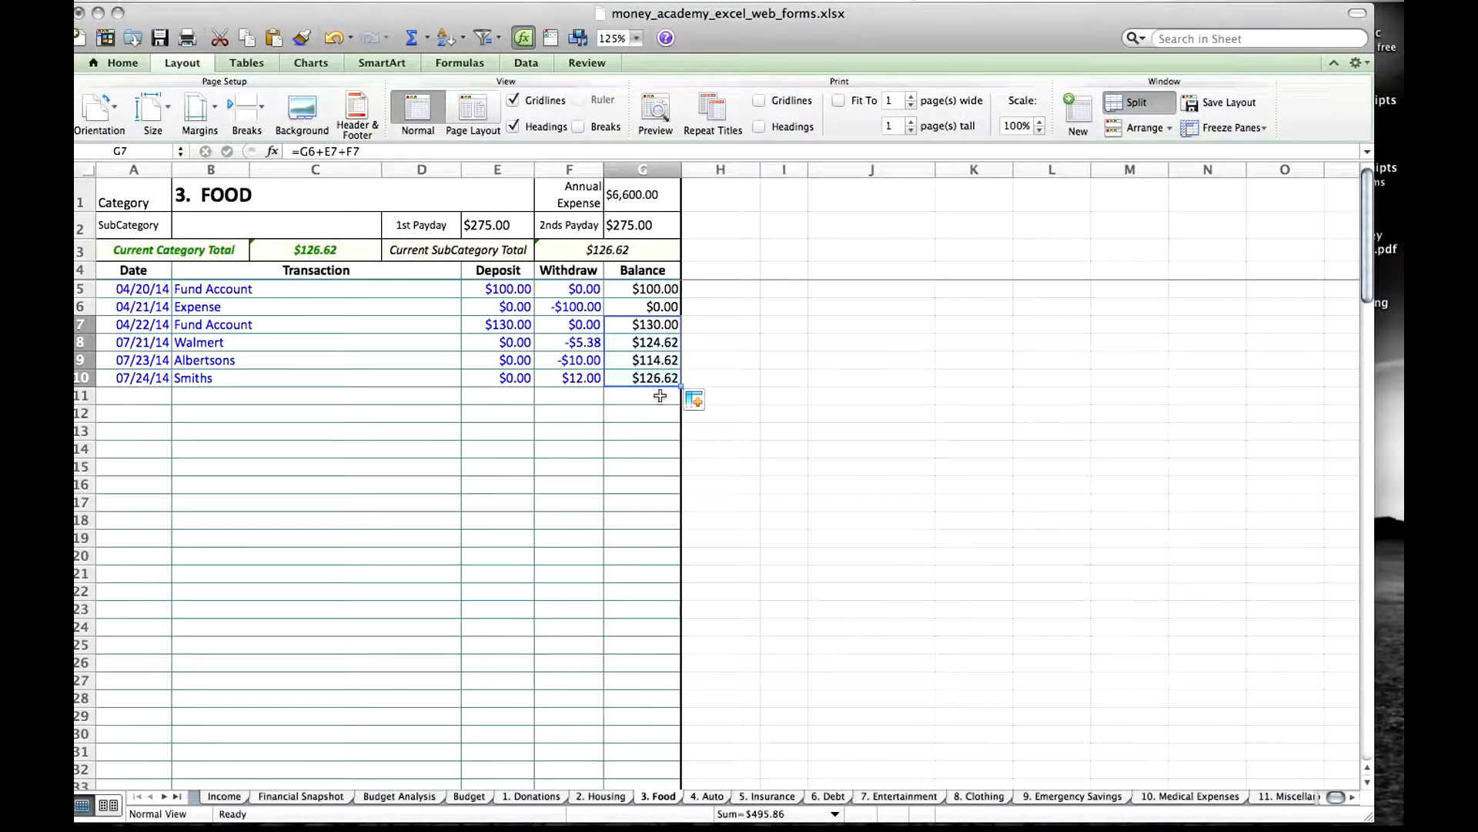
pyautogui.click(579, 379)
pyautogui.write('12')
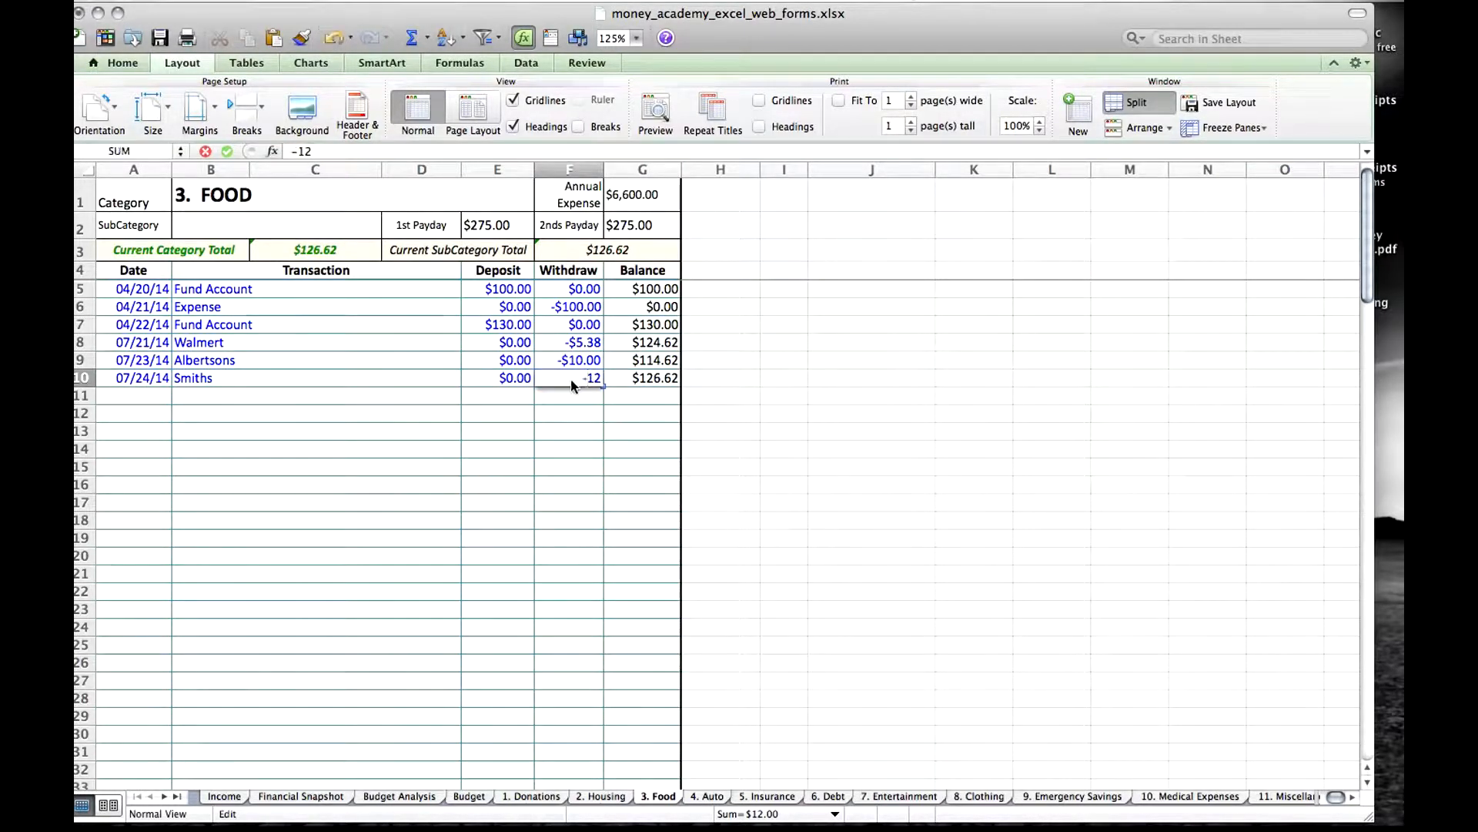
pyautogui.press('Return')
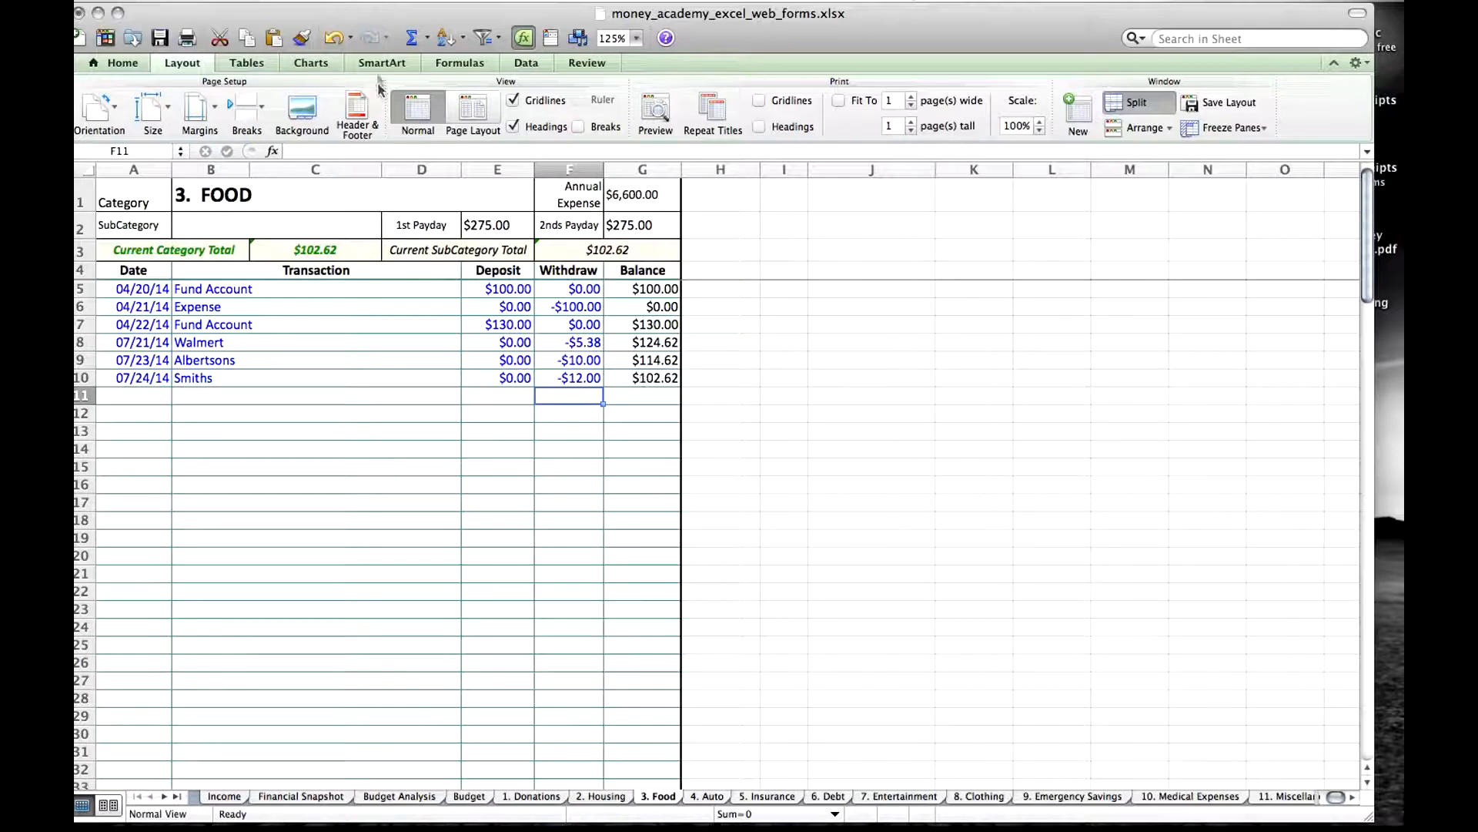
pyautogui.click(334, 39)
pyautogui.click(333, 38)
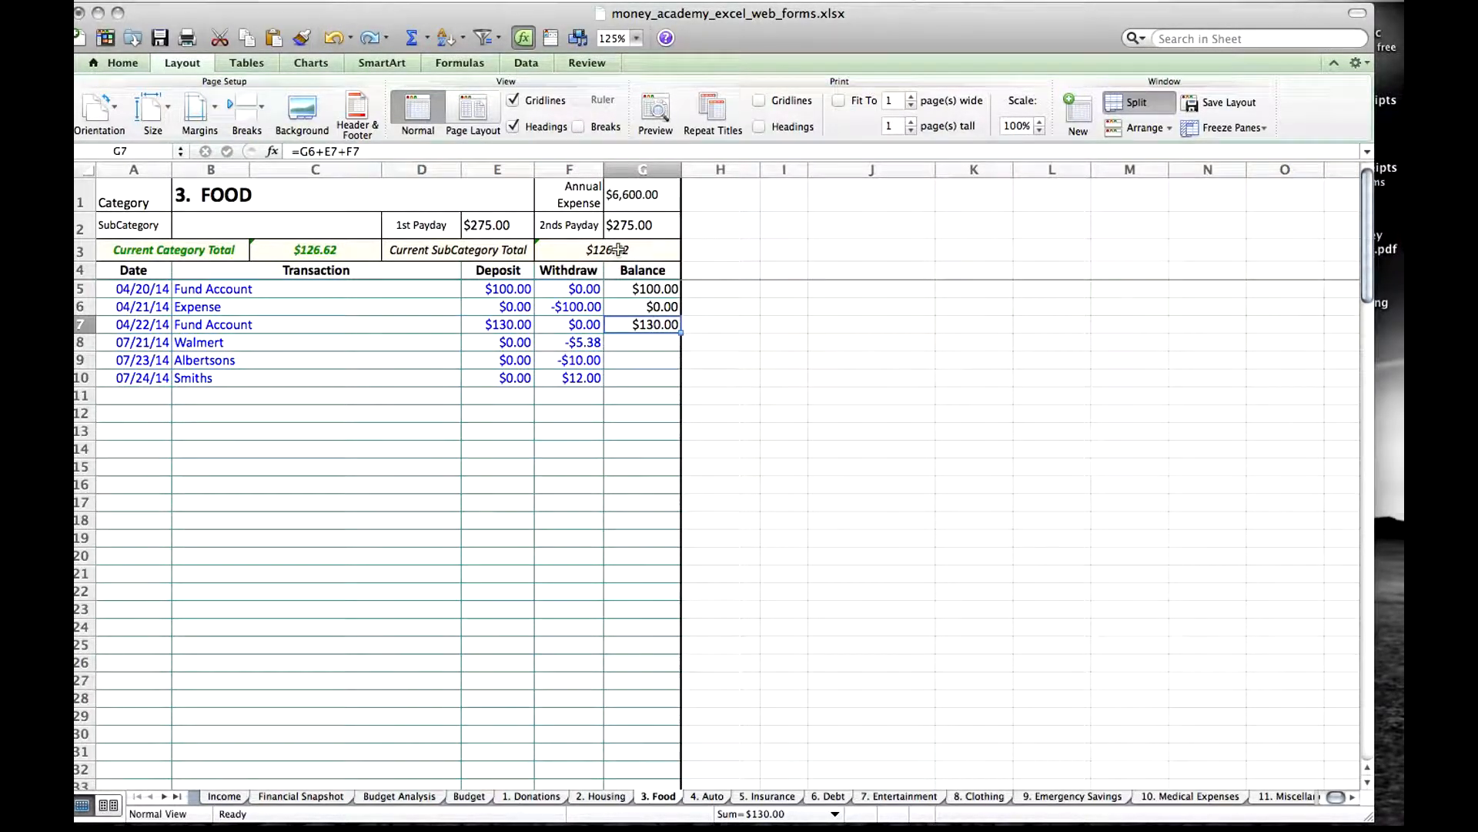
# Set the Smiths withdrawal in row 10 to -12 and check the Current SubCategory Total formula.
pyautogui.click(651, 382)
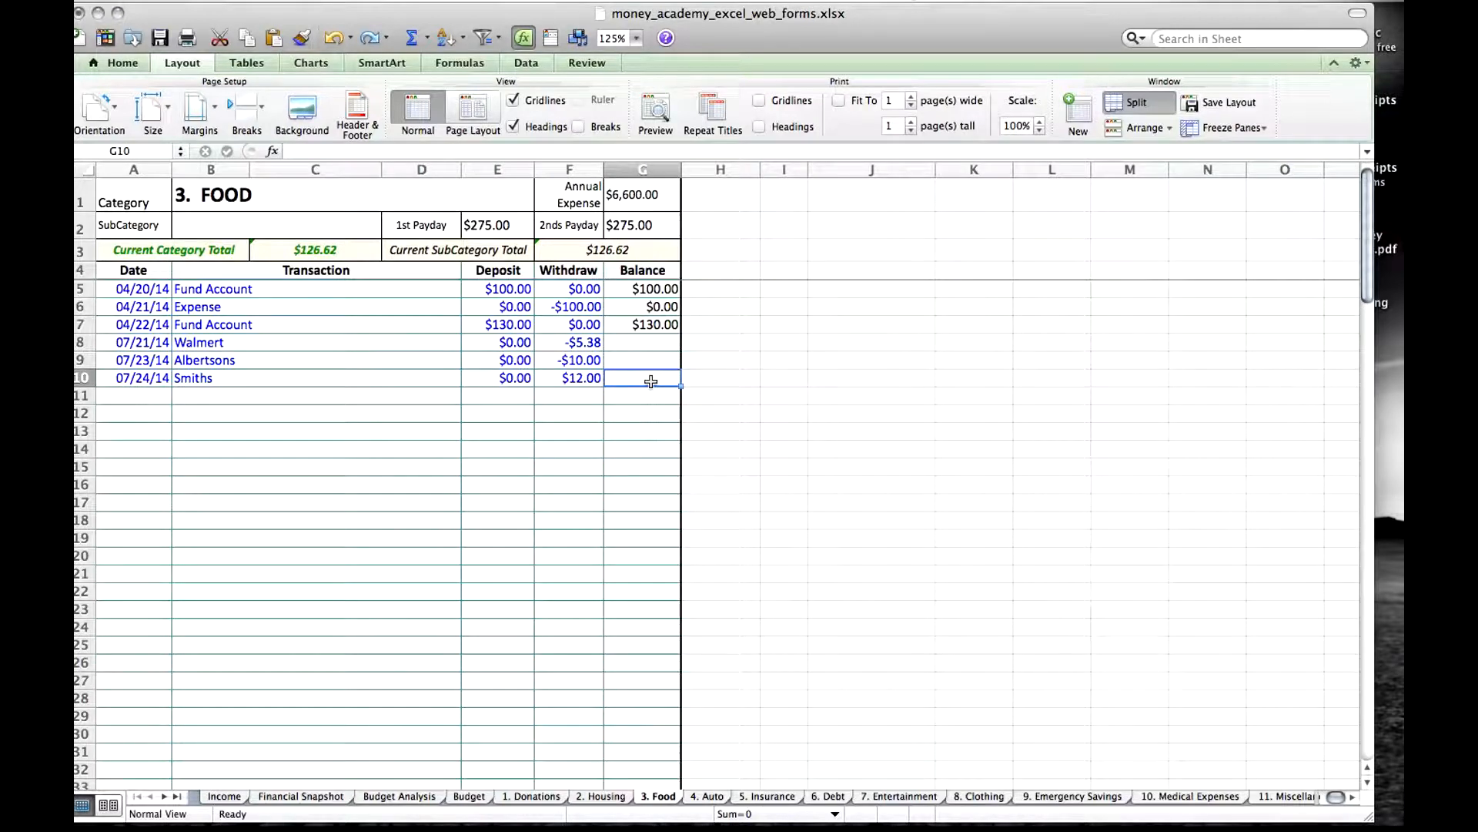
pyautogui.click(579, 377)
pyautogui.write('-12')
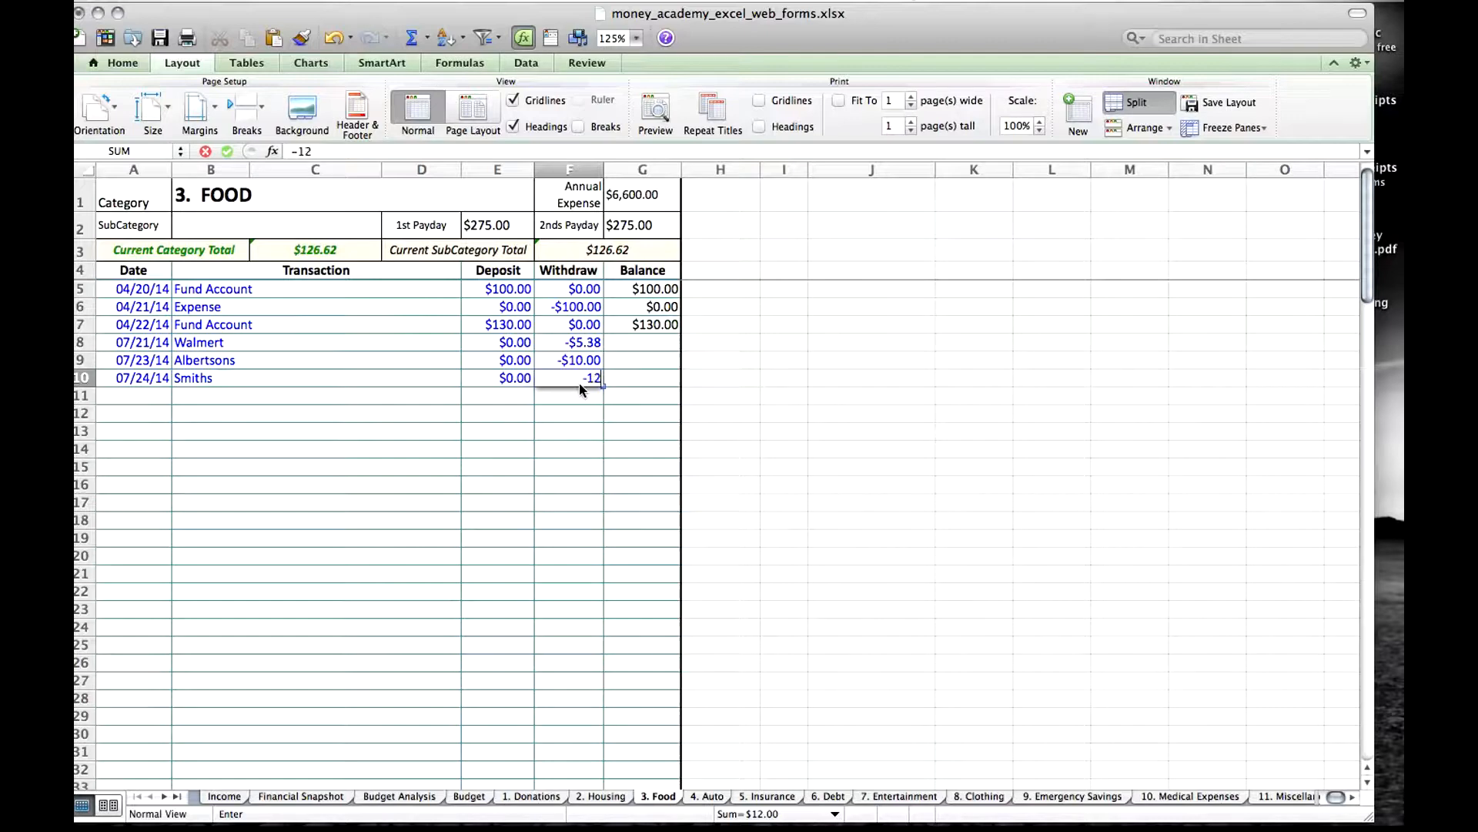
pyautogui.press('Return')
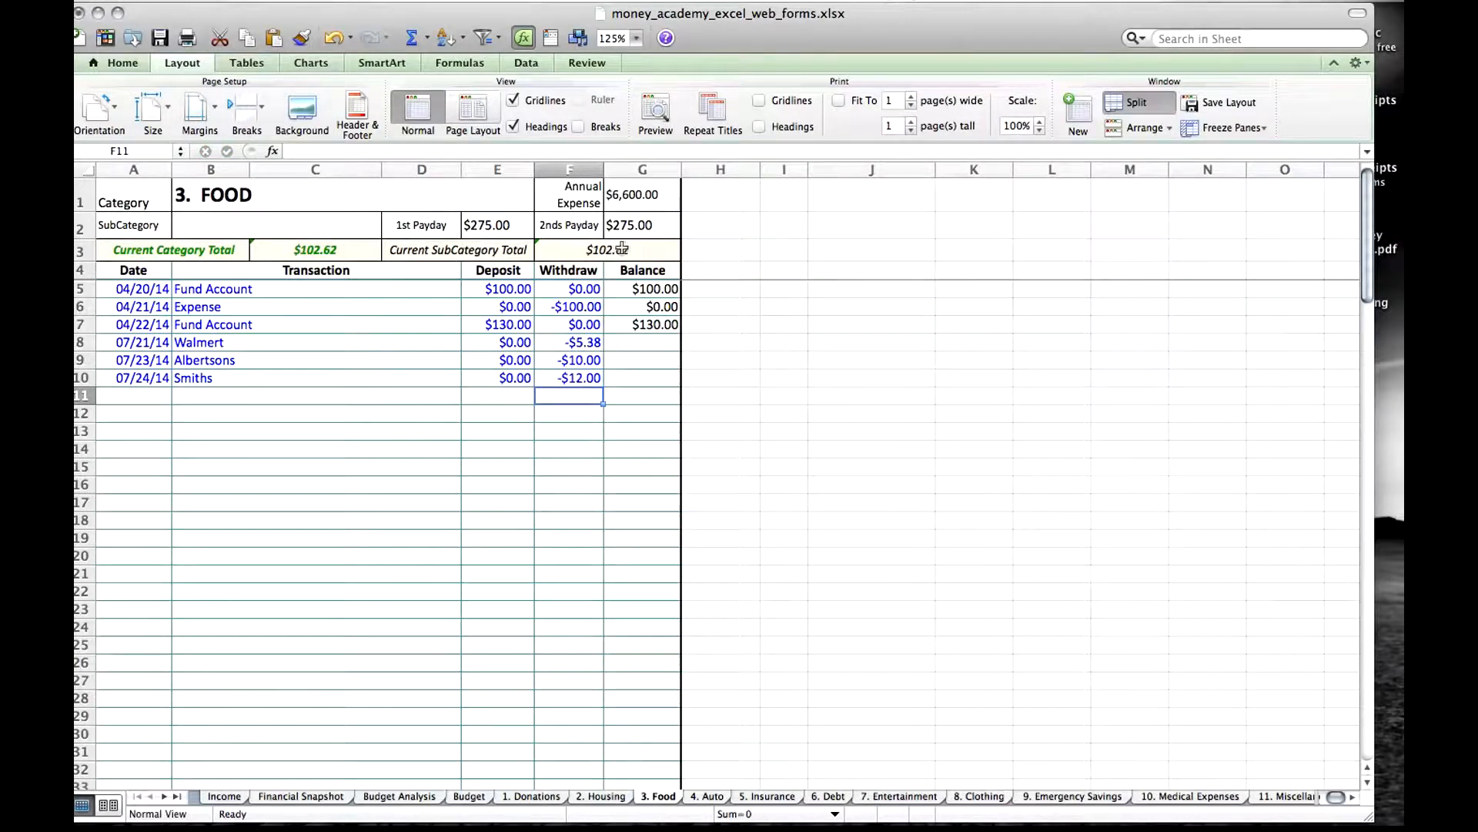
pyautogui.click(633, 250)
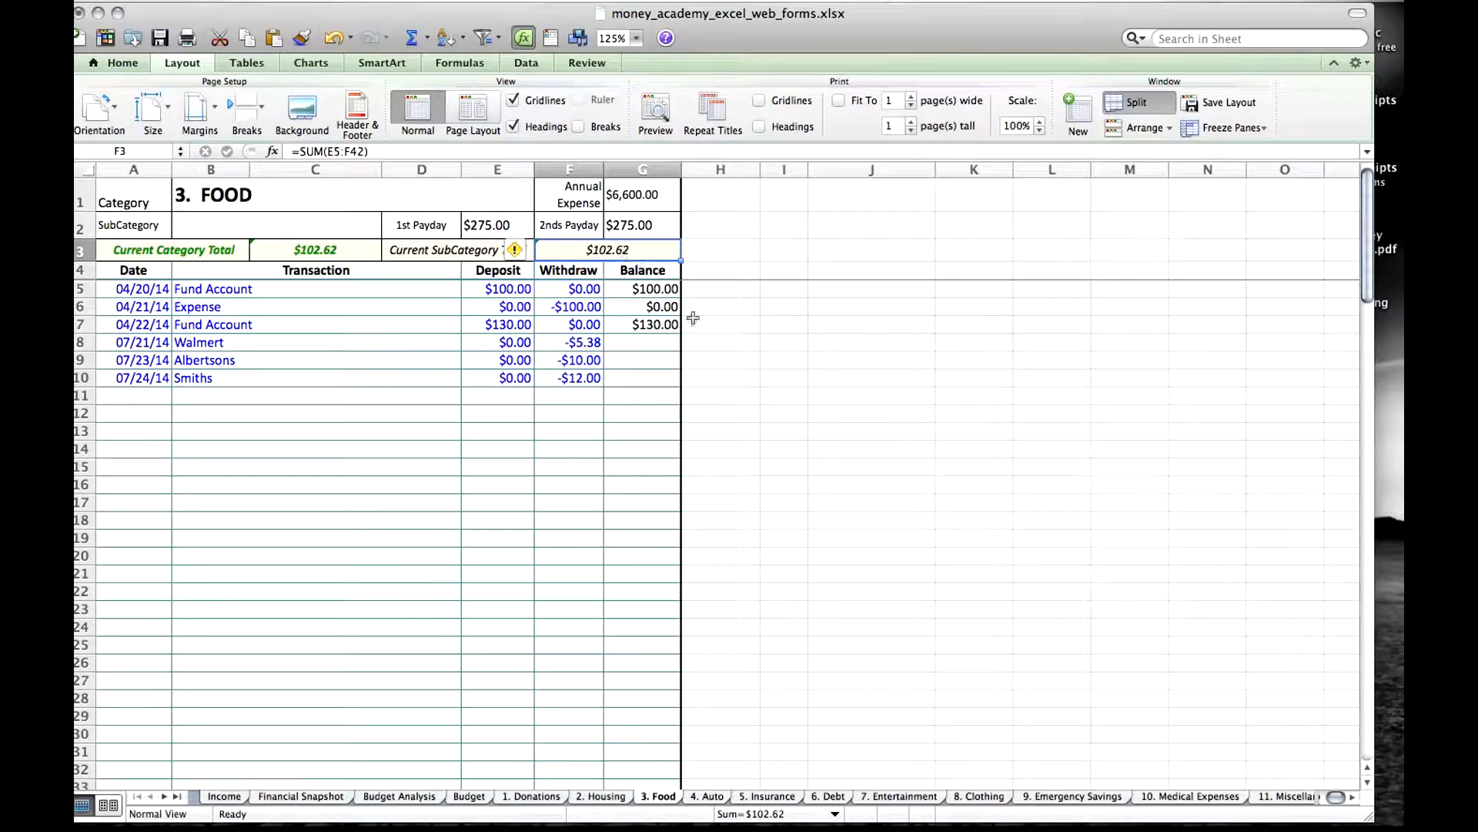
# Fill the row 7 balance formula down through row 10 and compare the last balance with the Current SubCategory and Category Totals.
pyautogui.click(666, 324)
pyautogui.moveTo(681, 332); pyautogui.dragTo(681, 386)
pyautogui.click(645, 378)
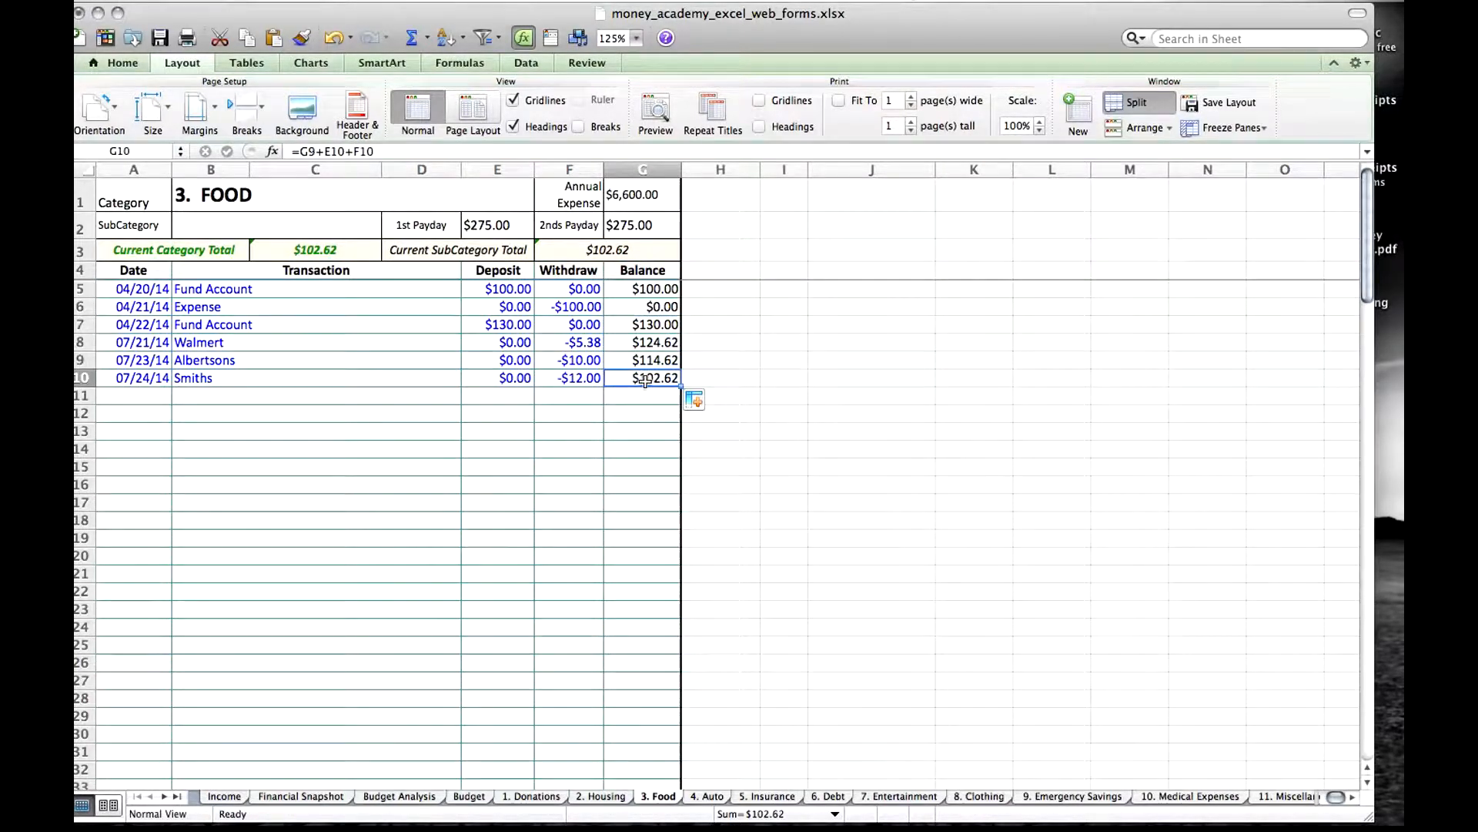
pyautogui.click(622, 249)
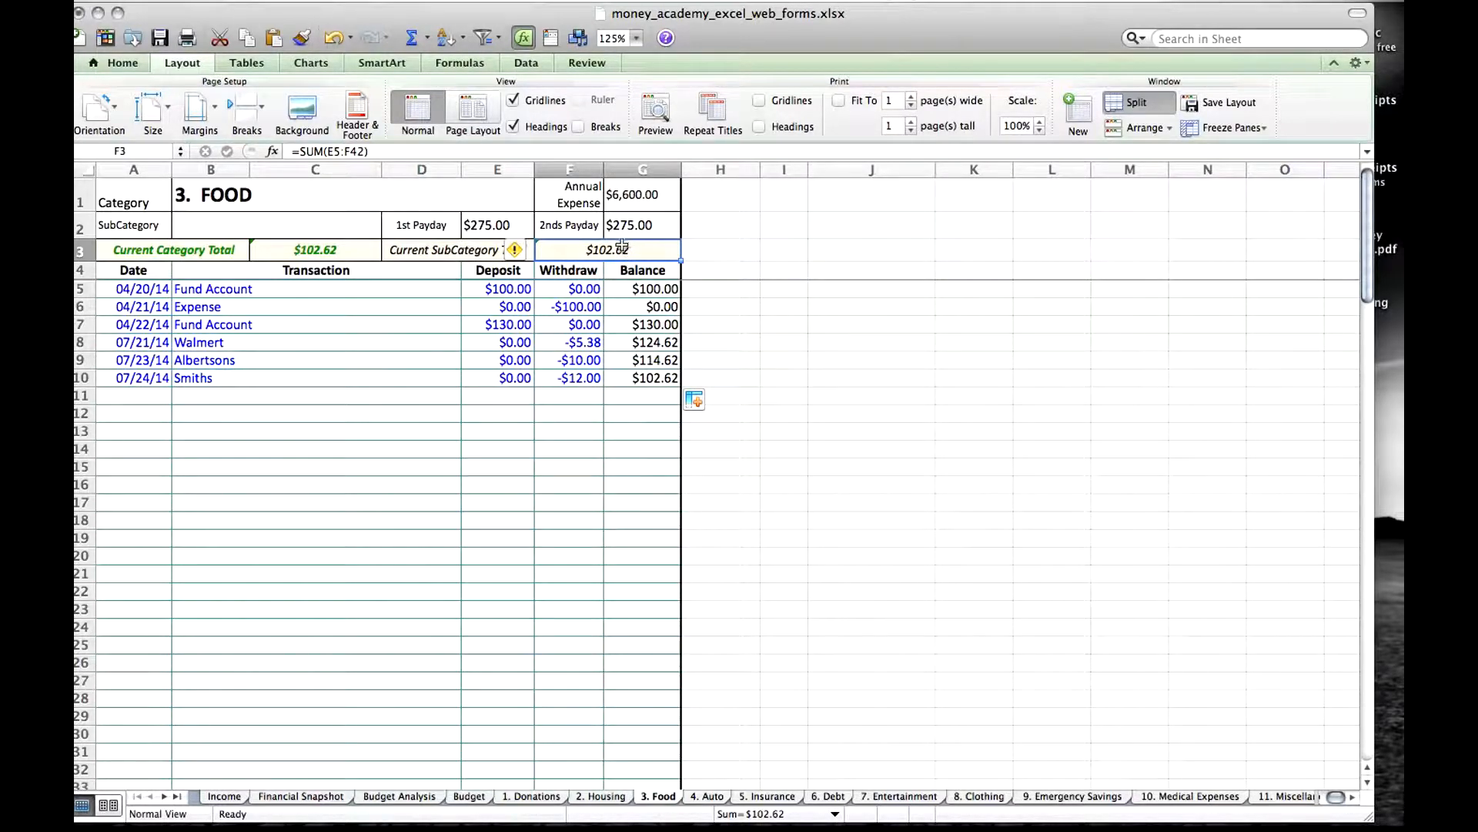
pyautogui.click(331, 250)
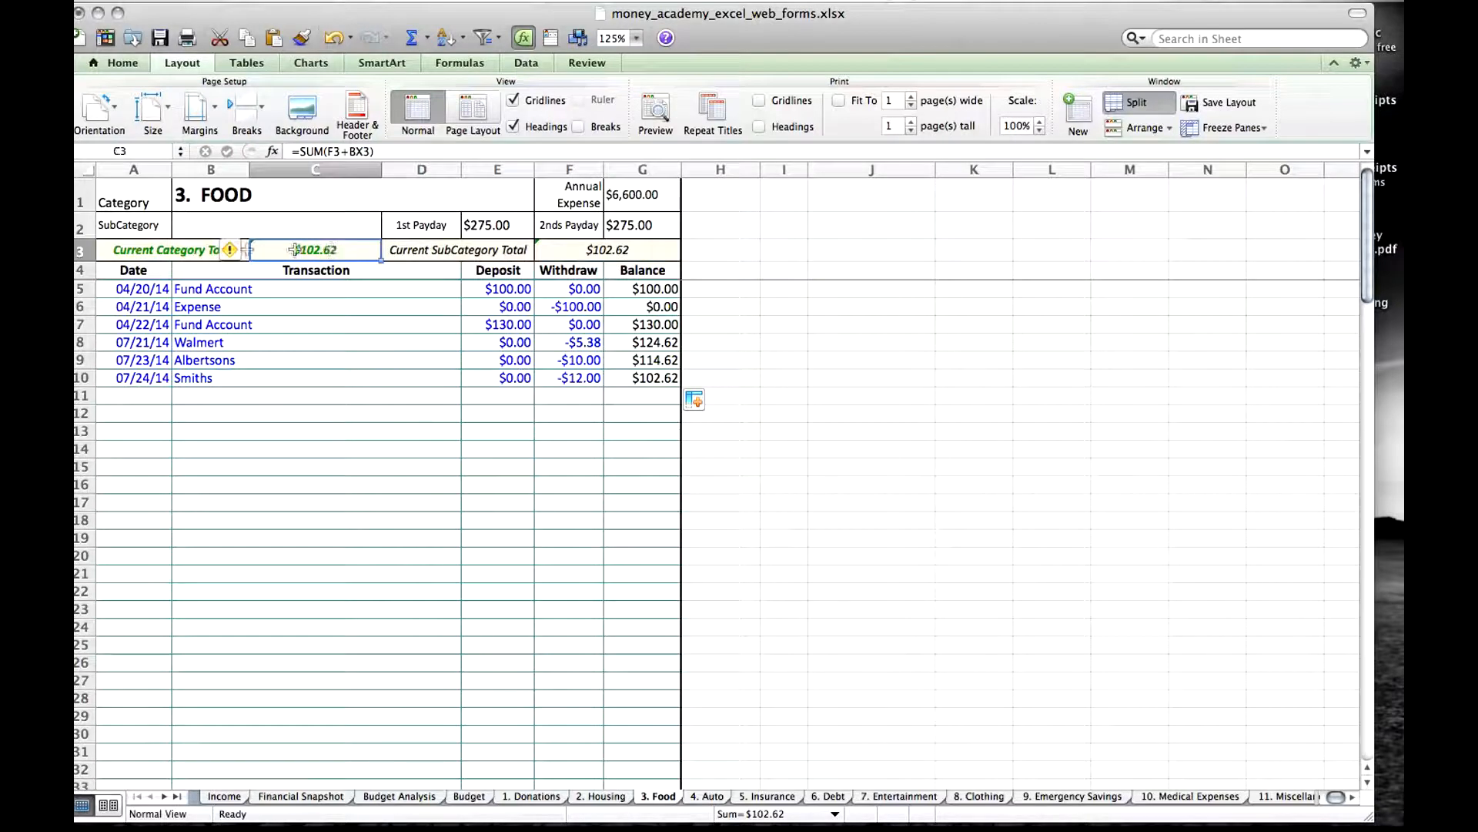
pyautogui.click(613, 249)
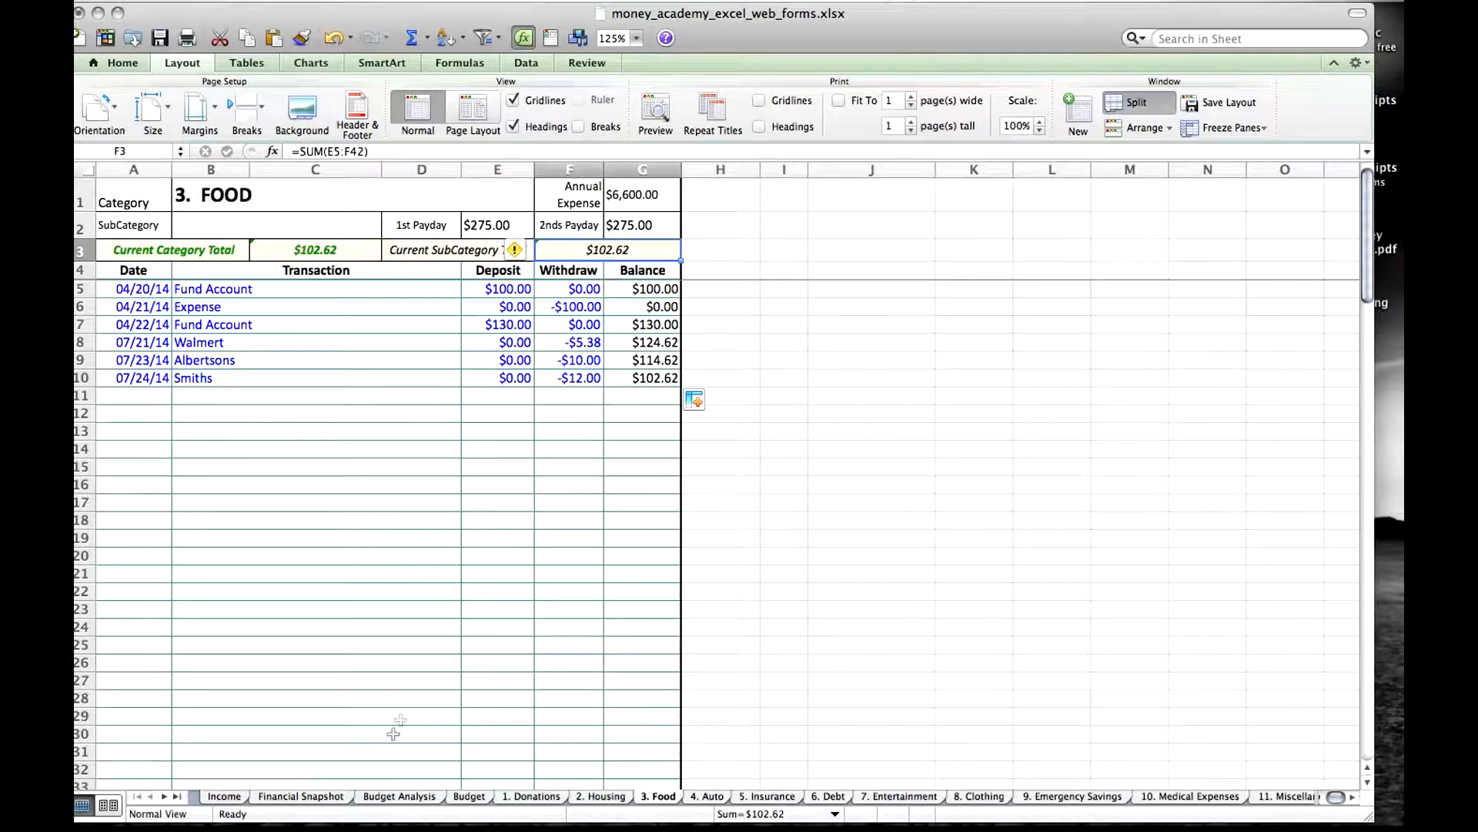
# Examine the Current SubCategory Totals across the 2. Housing sheet, from Mortgage through Repairs and Other.
pyautogui.click(594, 796)
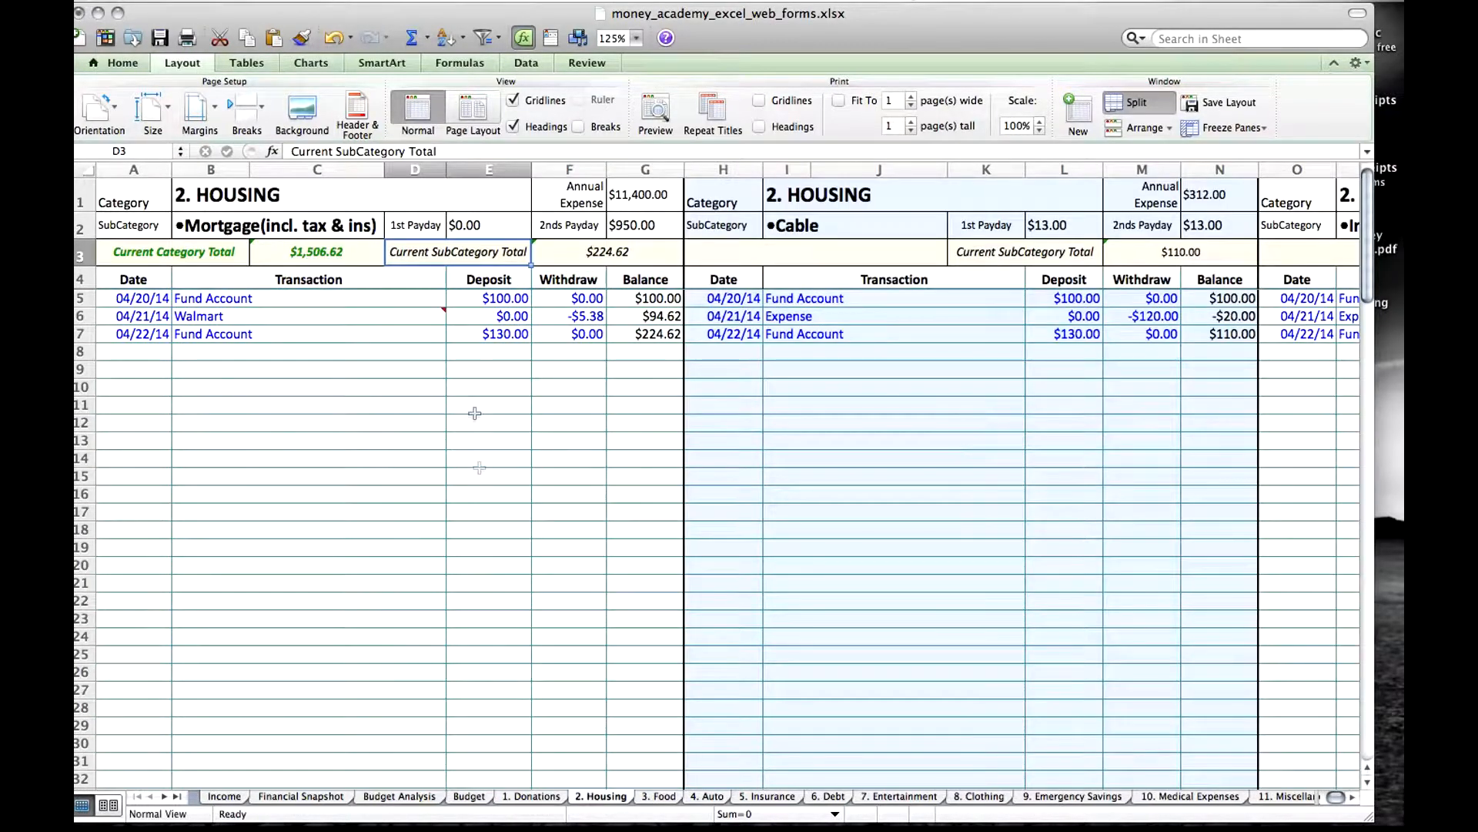
pyautogui.press('Right')
pyautogui.press('Right')
pyautogui.press('Right')
pyautogui.press('Right')
pyautogui.press('Right')
pyautogui.press('Right')
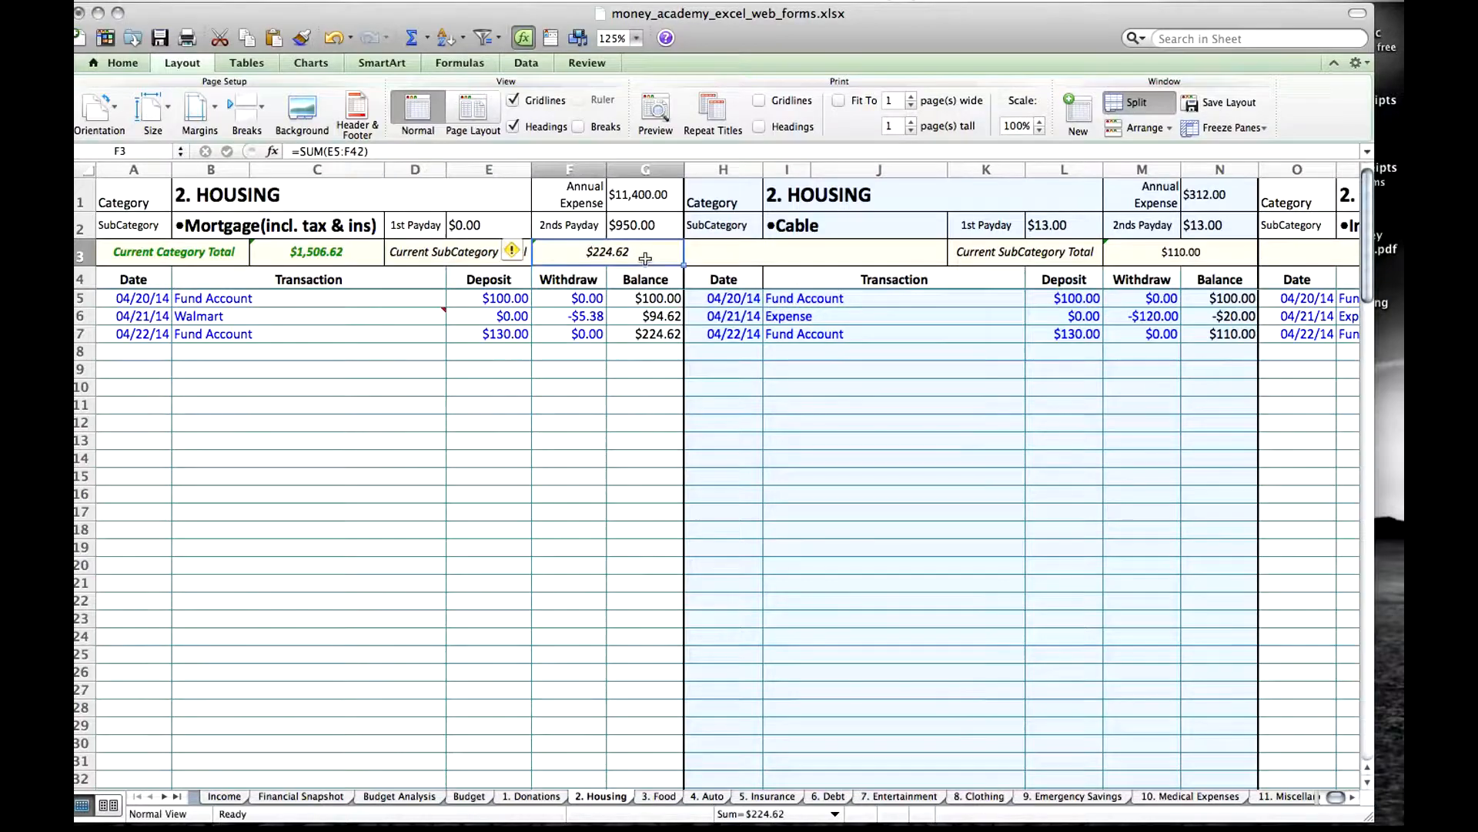
pyautogui.press('Right')
pyautogui.press('Right')
pyautogui.press('Right')
pyautogui.press('Right')
pyautogui.press('Right')
pyautogui.press('Right')
pyautogui.press('Right')
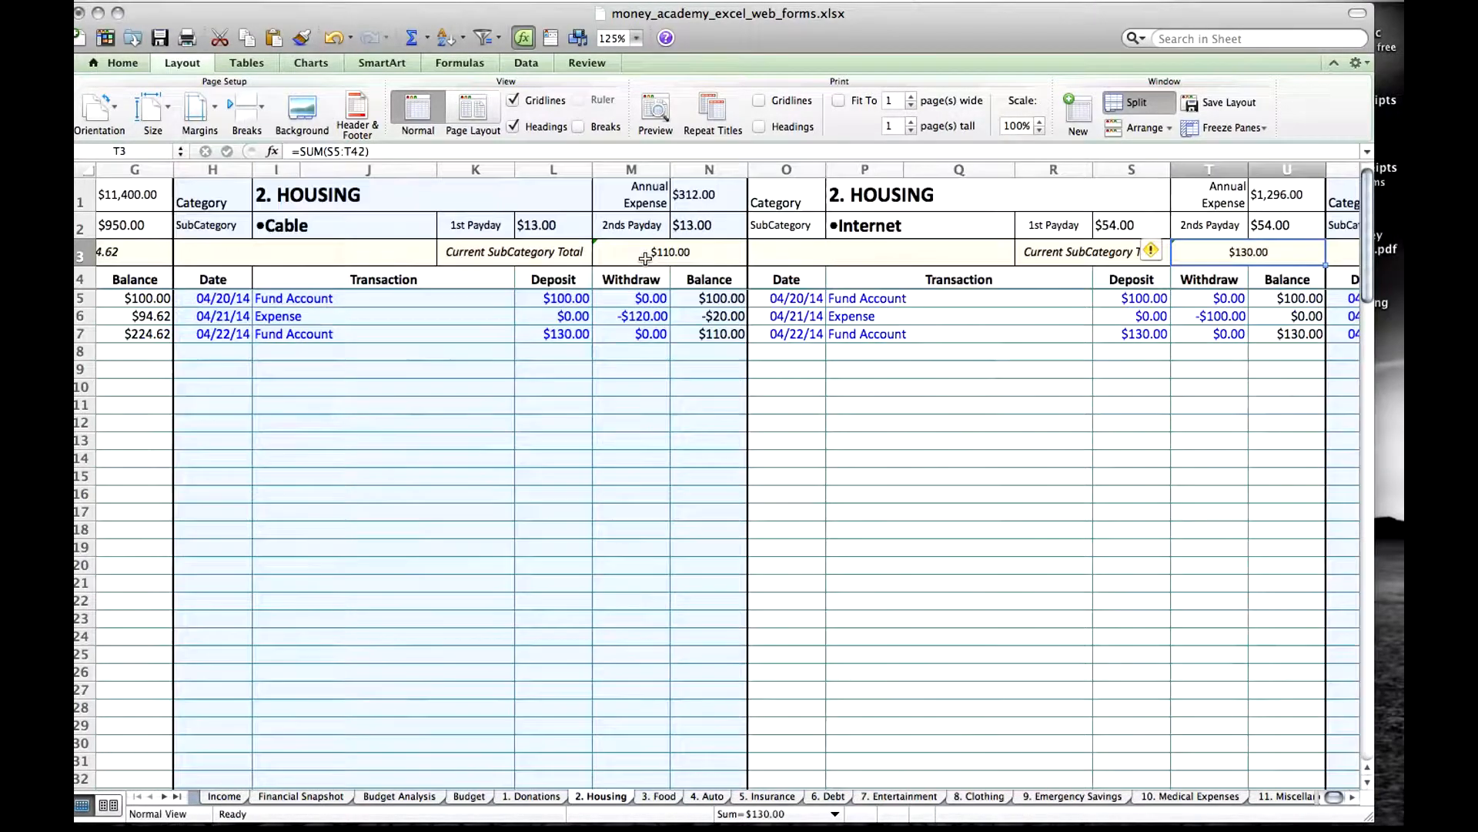
pyautogui.press('Right')
pyautogui.press('Right')
pyautogui.press('Right')
pyautogui.press('Right')
pyautogui.press('Right')
pyautogui.press('Right')
pyautogui.press('Right')
pyautogui.press('Right')
pyautogui.press('Right')
pyautogui.press('Right')
pyautogui.press('Right')
pyautogui.press('Right')
pyautogui.press('Right')
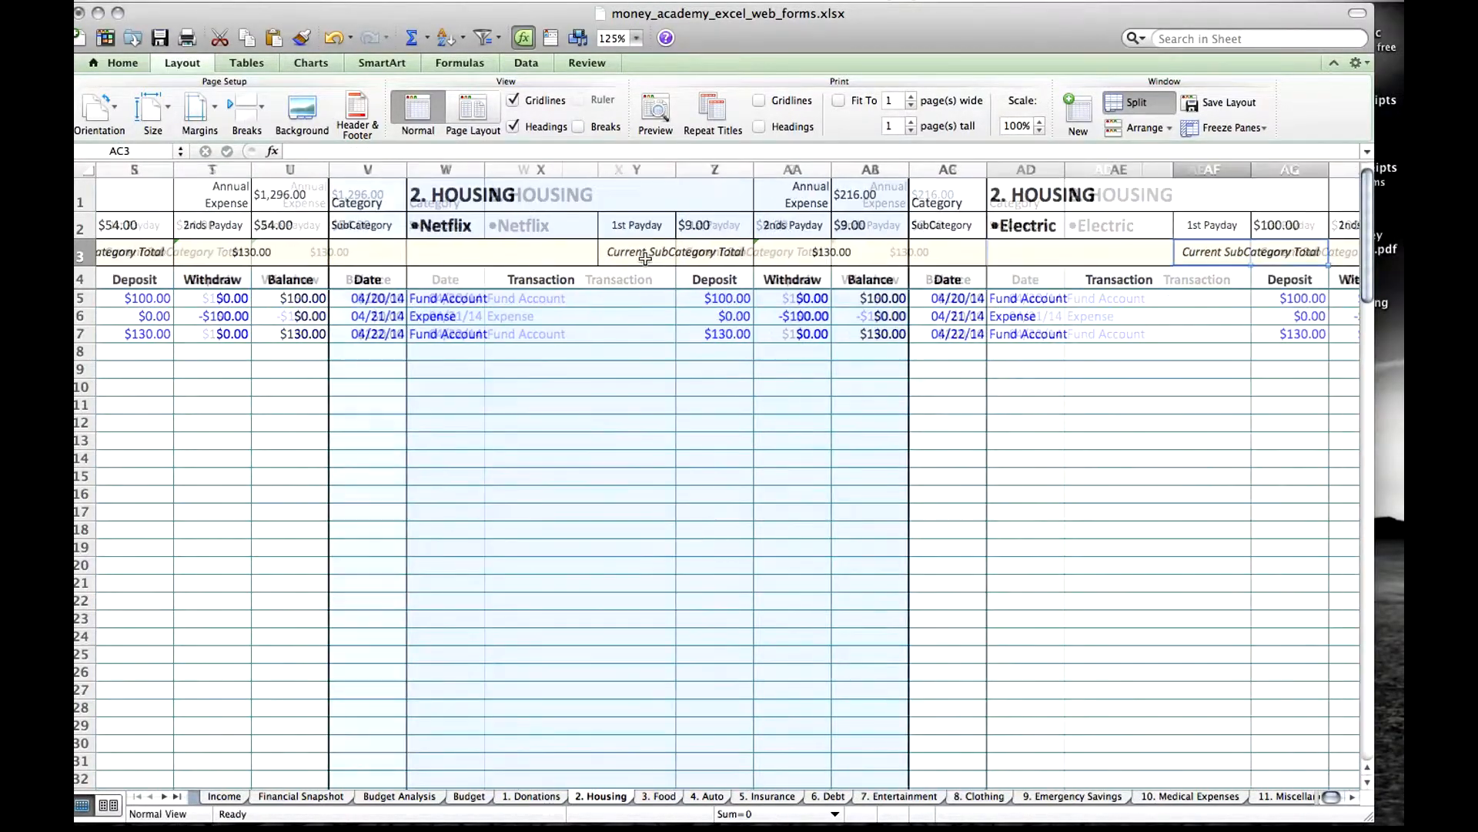
pyautogui.press('Right')
pyautogui.press('Right')
pyautogui.press('Right')
pyautogui.press('Right')
pyautogui.press('Right')
pyautogui.press('Right')
pyautogui.press('Right')
pyautogui.press('Right')
pyautogui.press('Right')
pyautogui.press('Right')
pyautogui.press('Right')
pyautogui.press('Right')
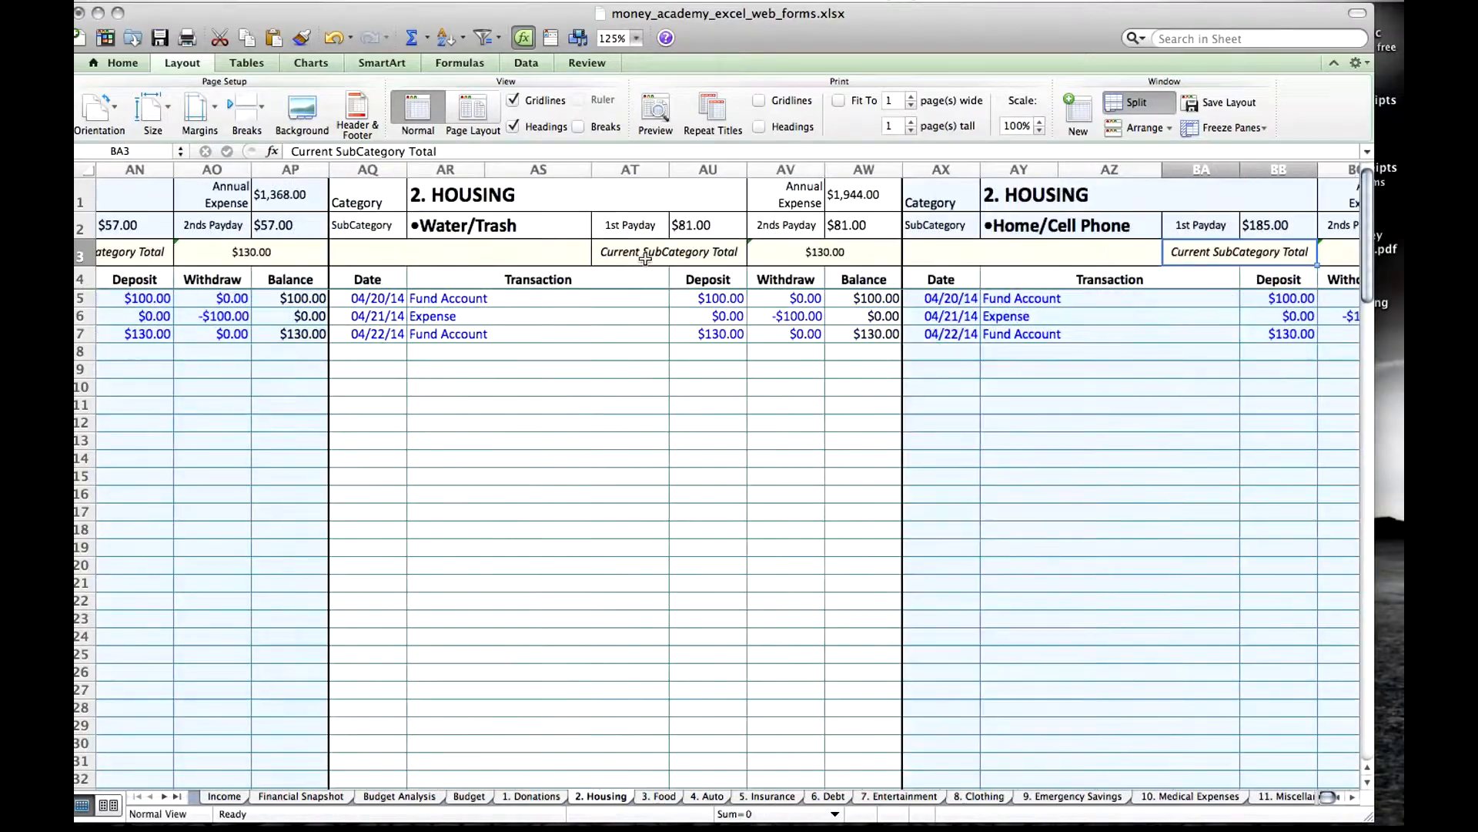
pyautogui.press('Right')
pyautogui.press('Right')
pyautogui.press('Right')
pyautogui.press('Right')
pyautogui.press('Right')
pyautogui.press('Right')
pyautogui.press('Right')
pyautogui.press('Right')
pyautogui.press('Right')
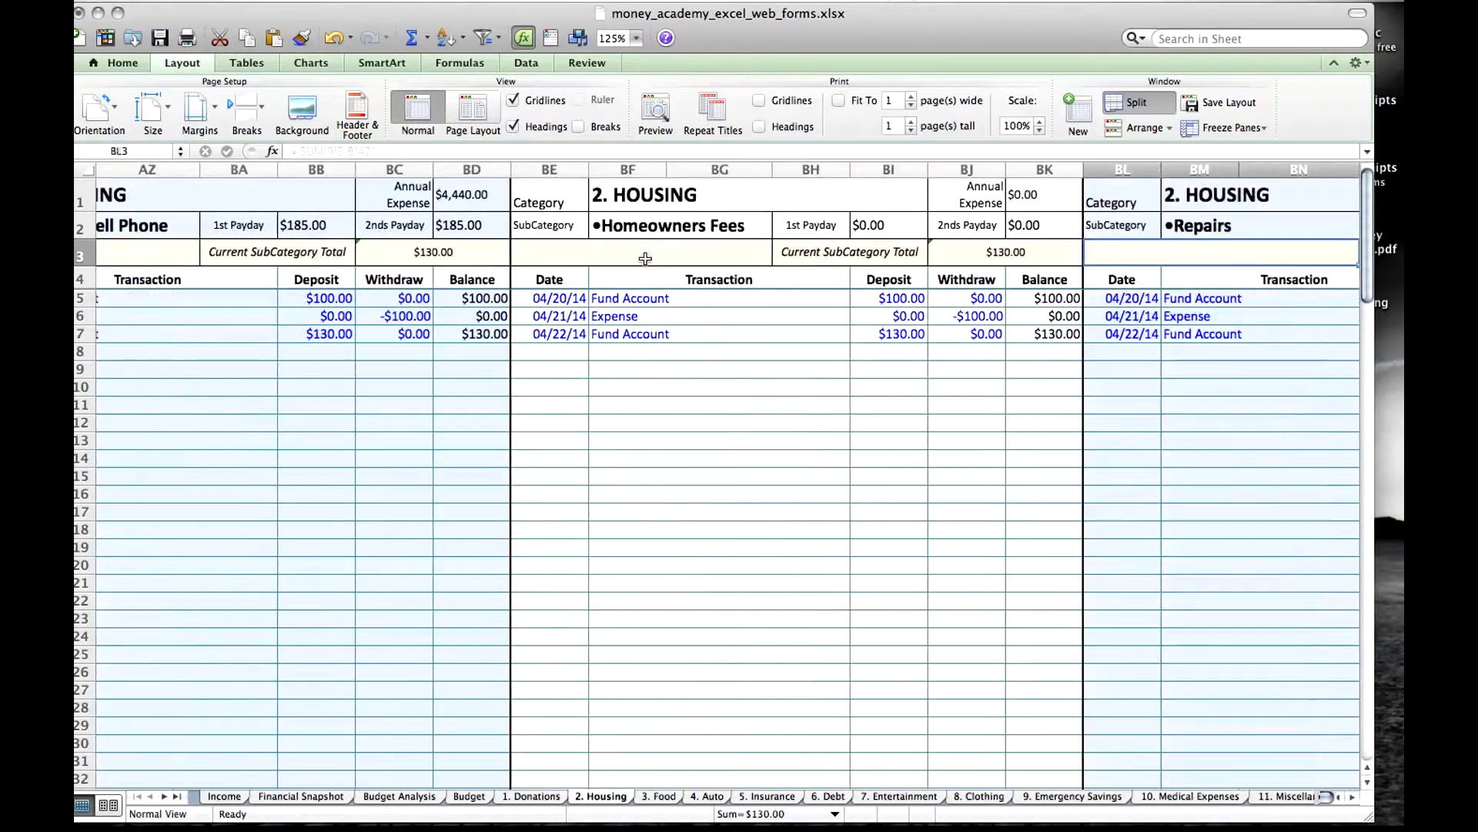
pyautogui.press('Right')
pyautogui.press('Right')
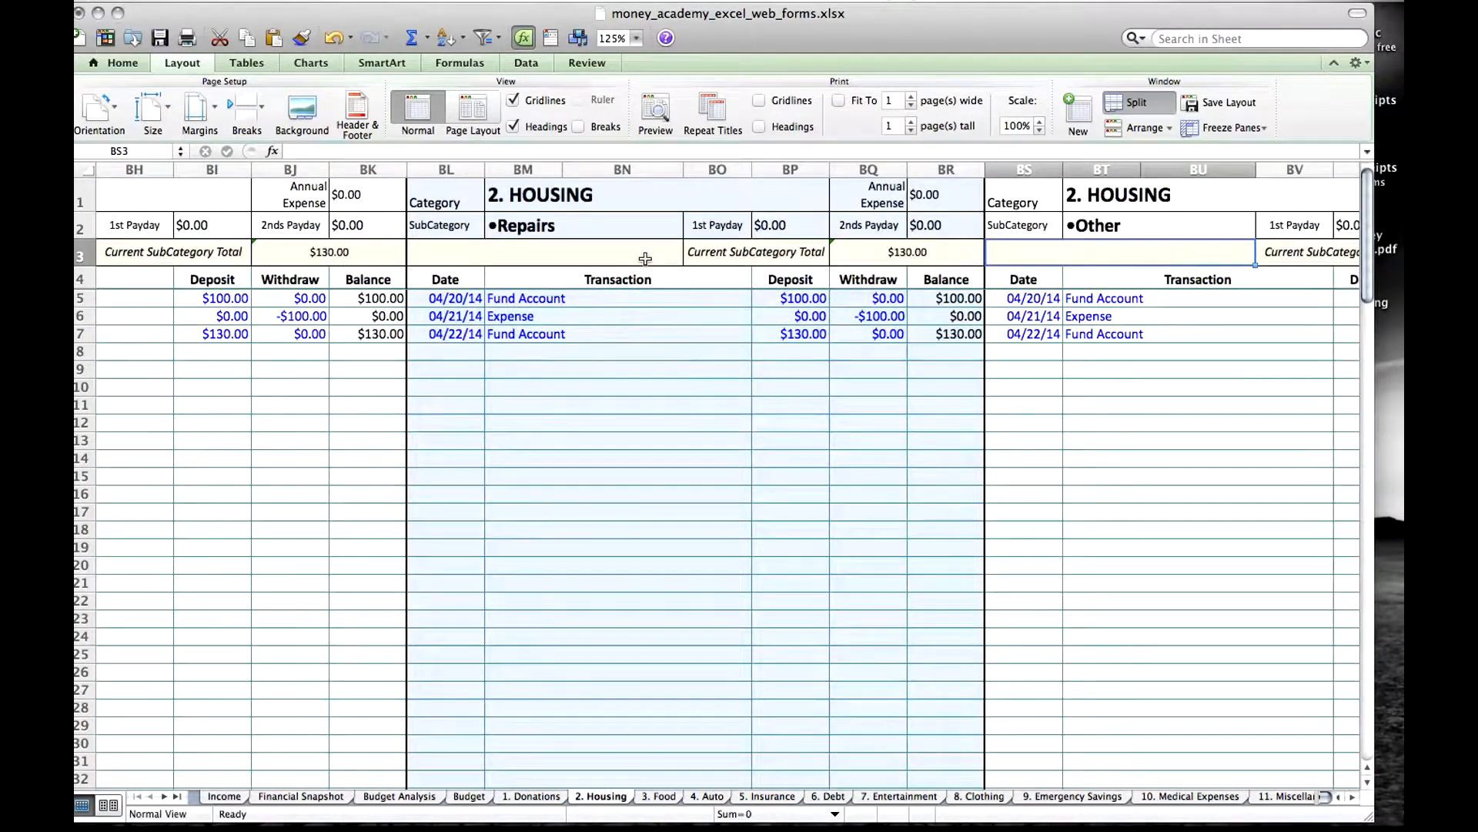
# Check the Current SubCategory Total formula for Repairs, and start a row 8 transaction there dated 7/25 for Home Depot.
pyautogui.click(905, 257)
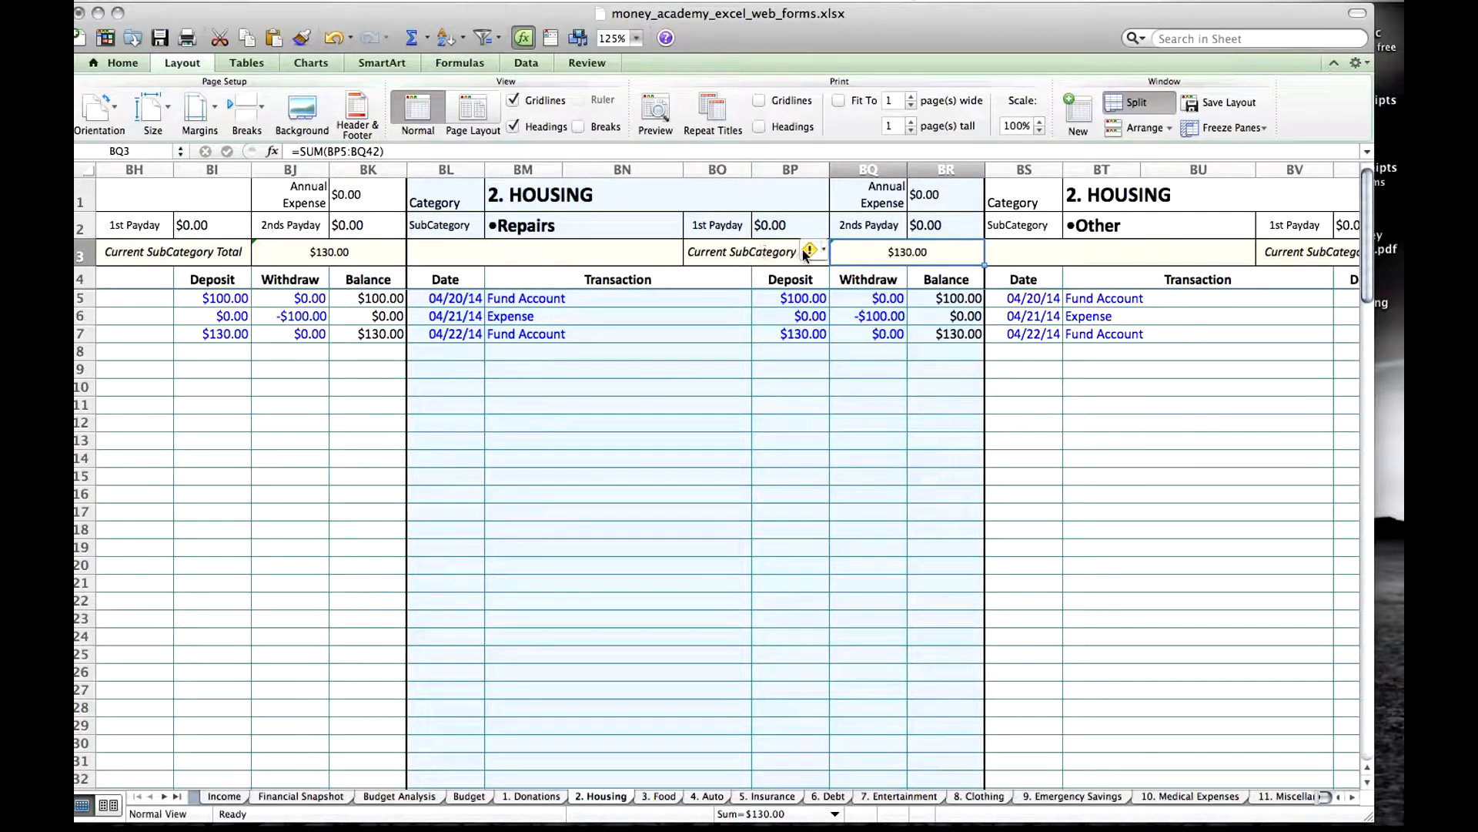
pyautogui.click(652, 261)
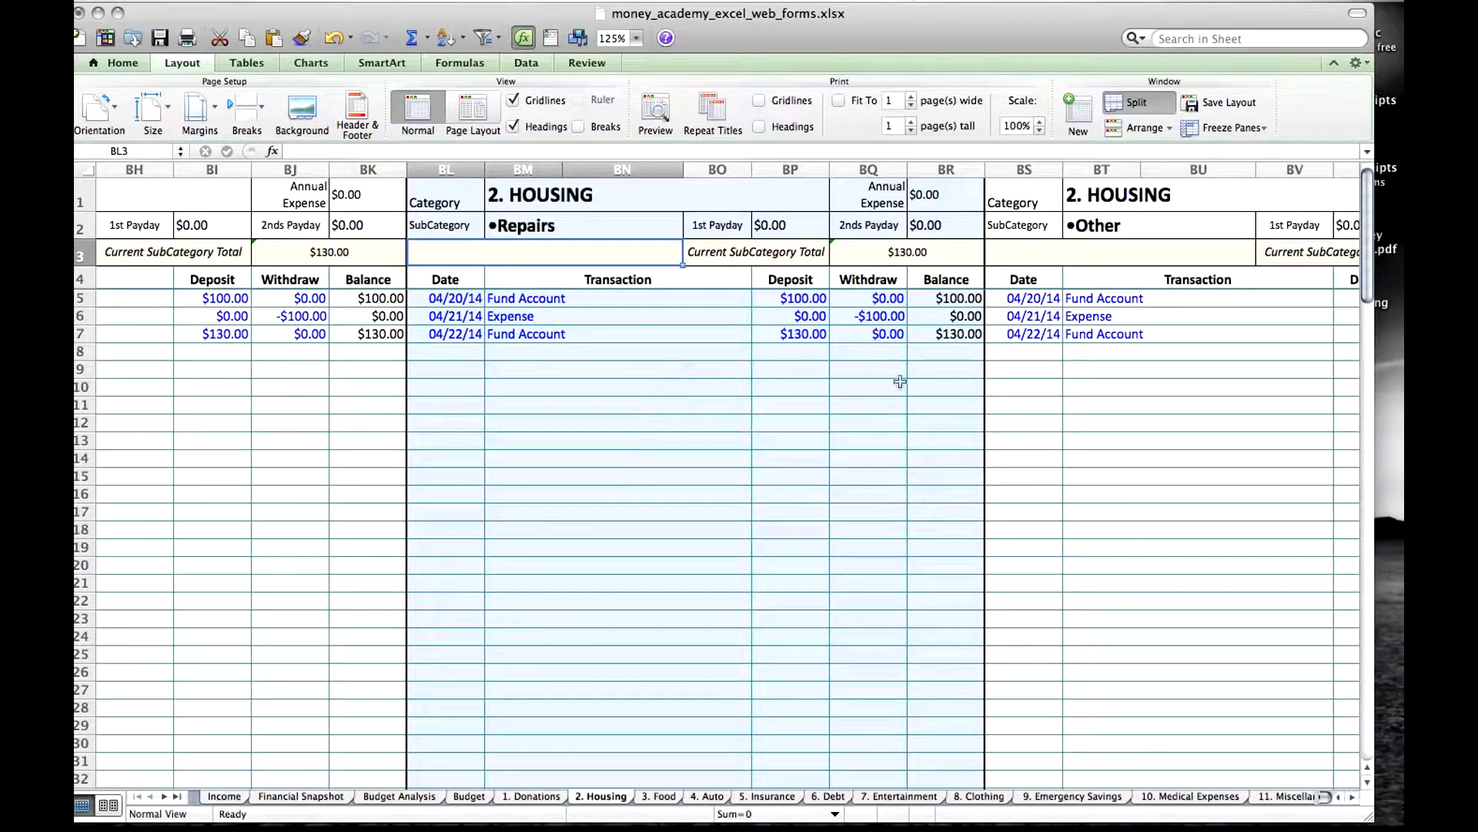
pyautogui.click(474, 354)
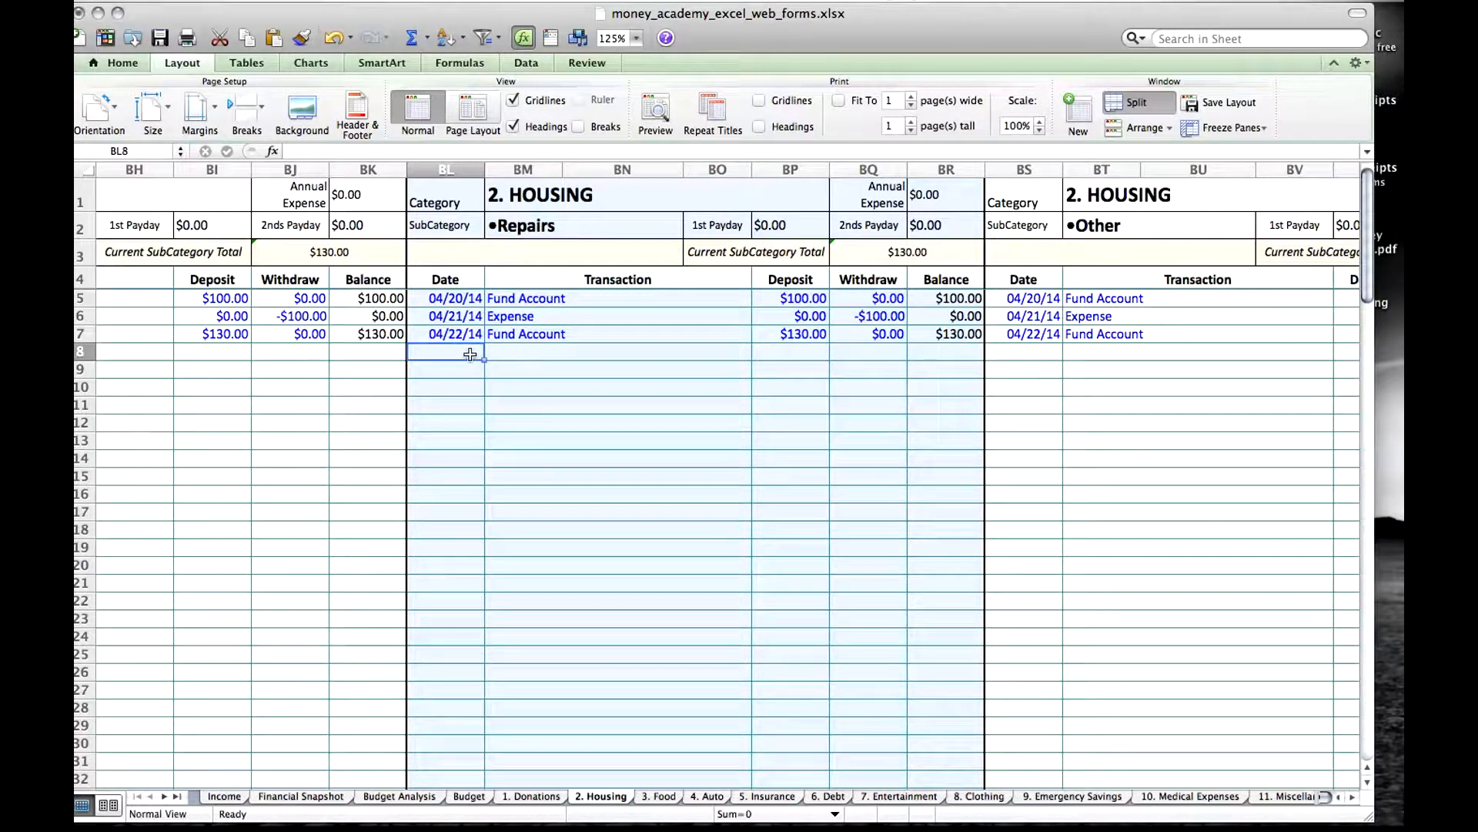
pyautogui.write('7/2')
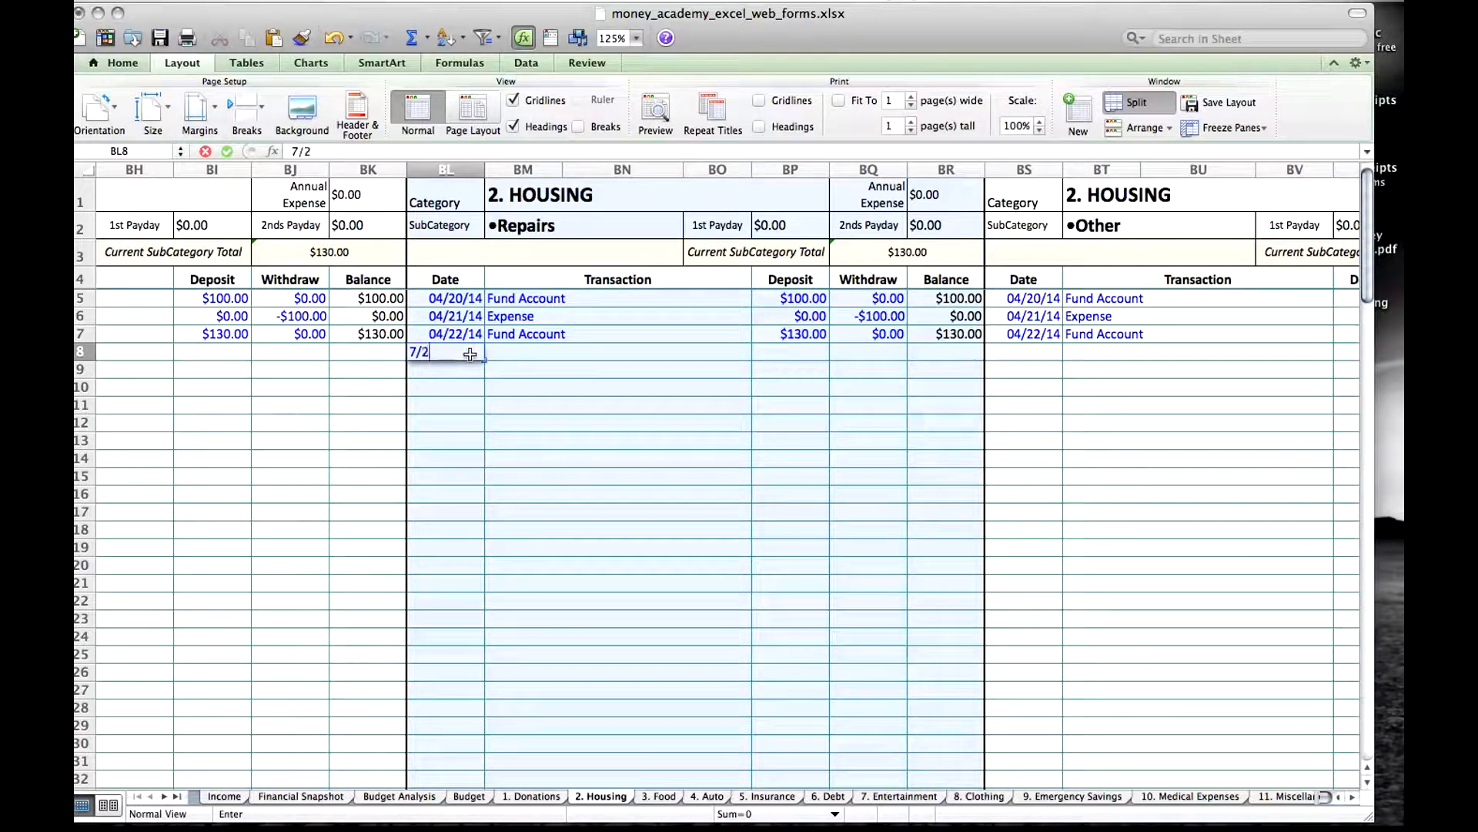
pyautogui.write('5')
pyautogui.press('Tab')
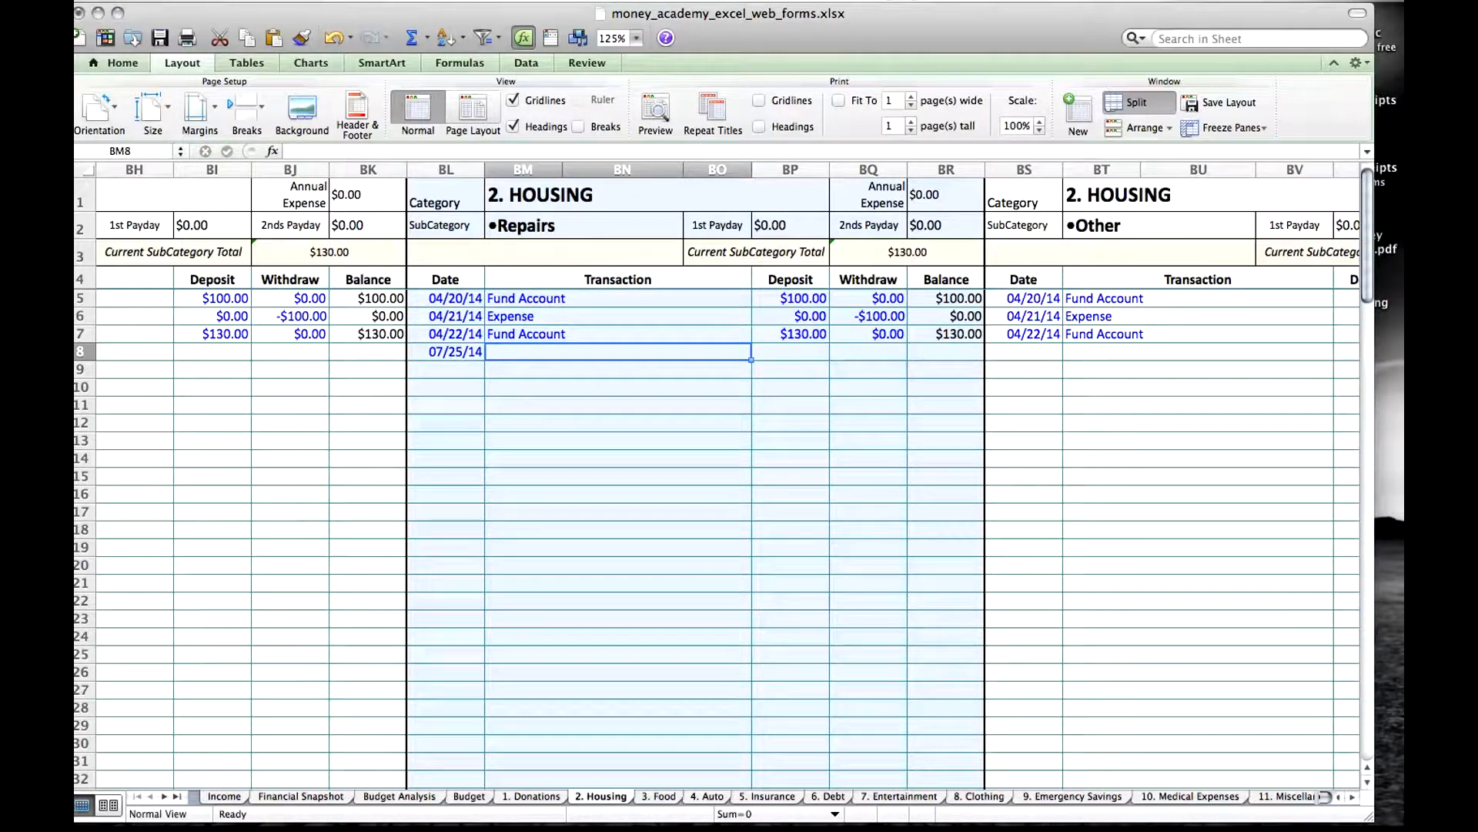
pyautogui.write('Home')
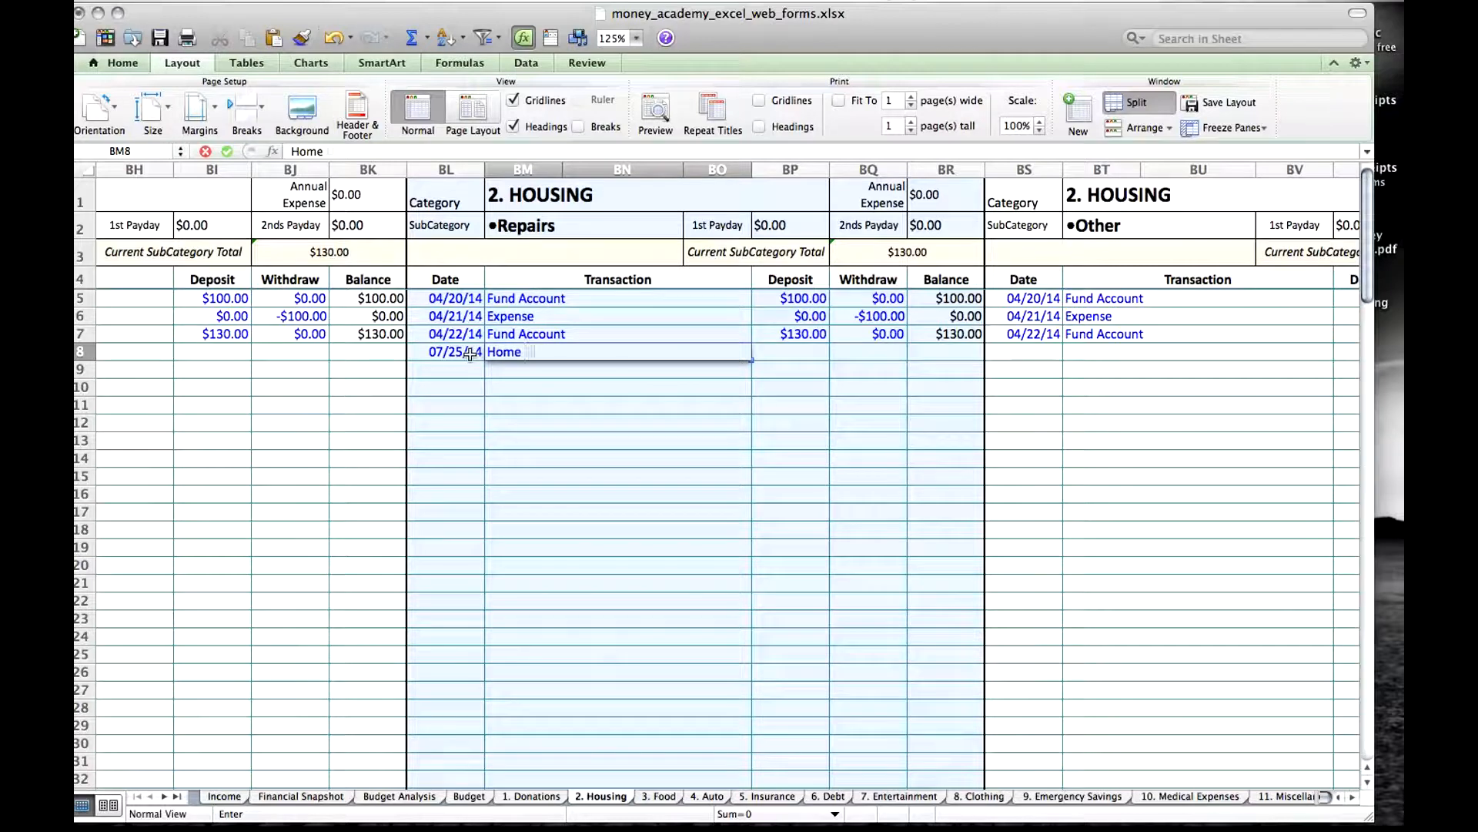
pyautogui.write(' Depot')
pyautogui.press('Tab')
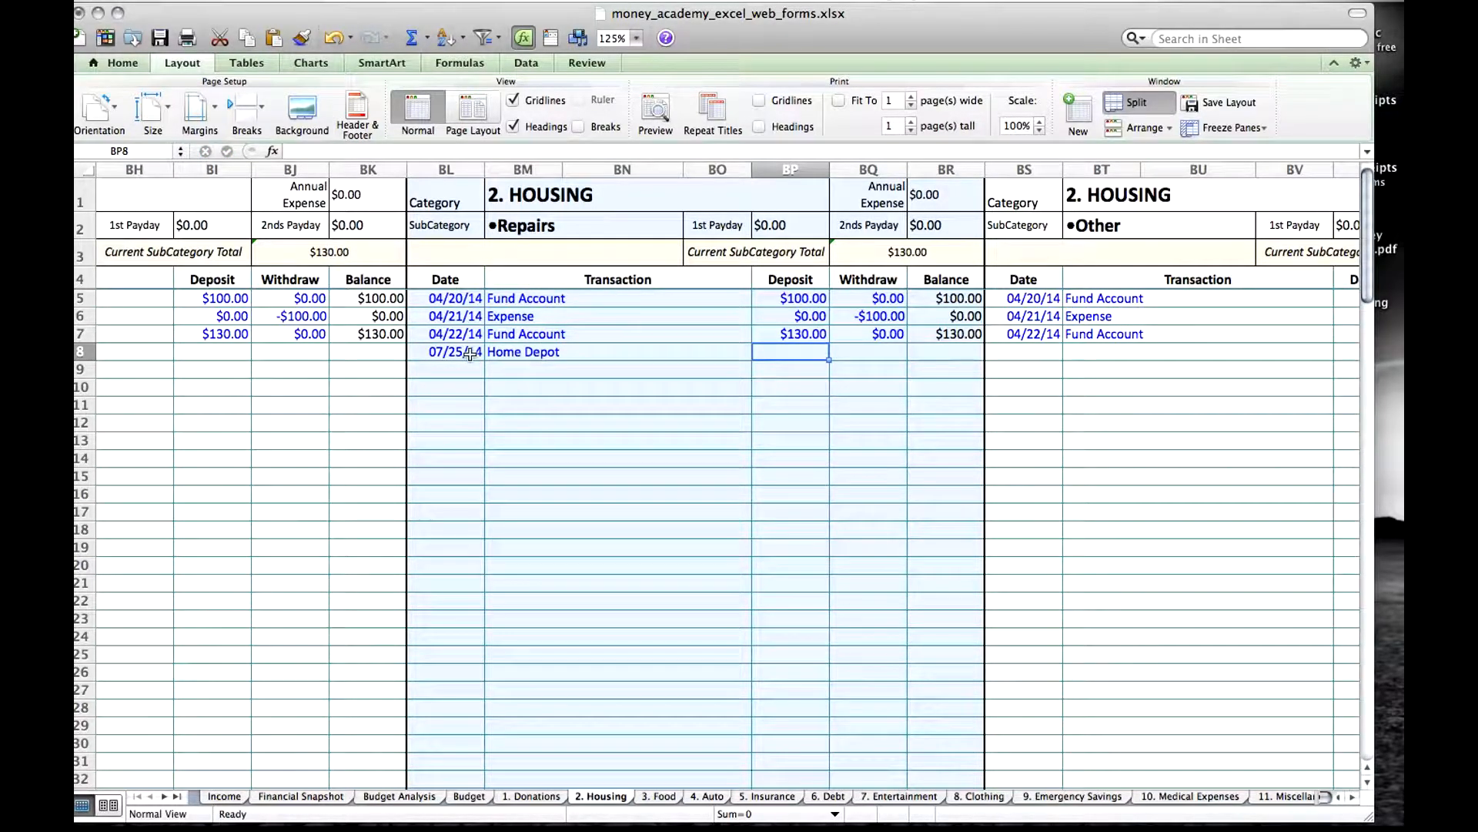
# Enter a deposit of 0 and a withdrawal of -7.50 for Home Depot, and fill the row 7 balance formula down to row 8.
pyautogui.write('0')
pyautogui.write('-')
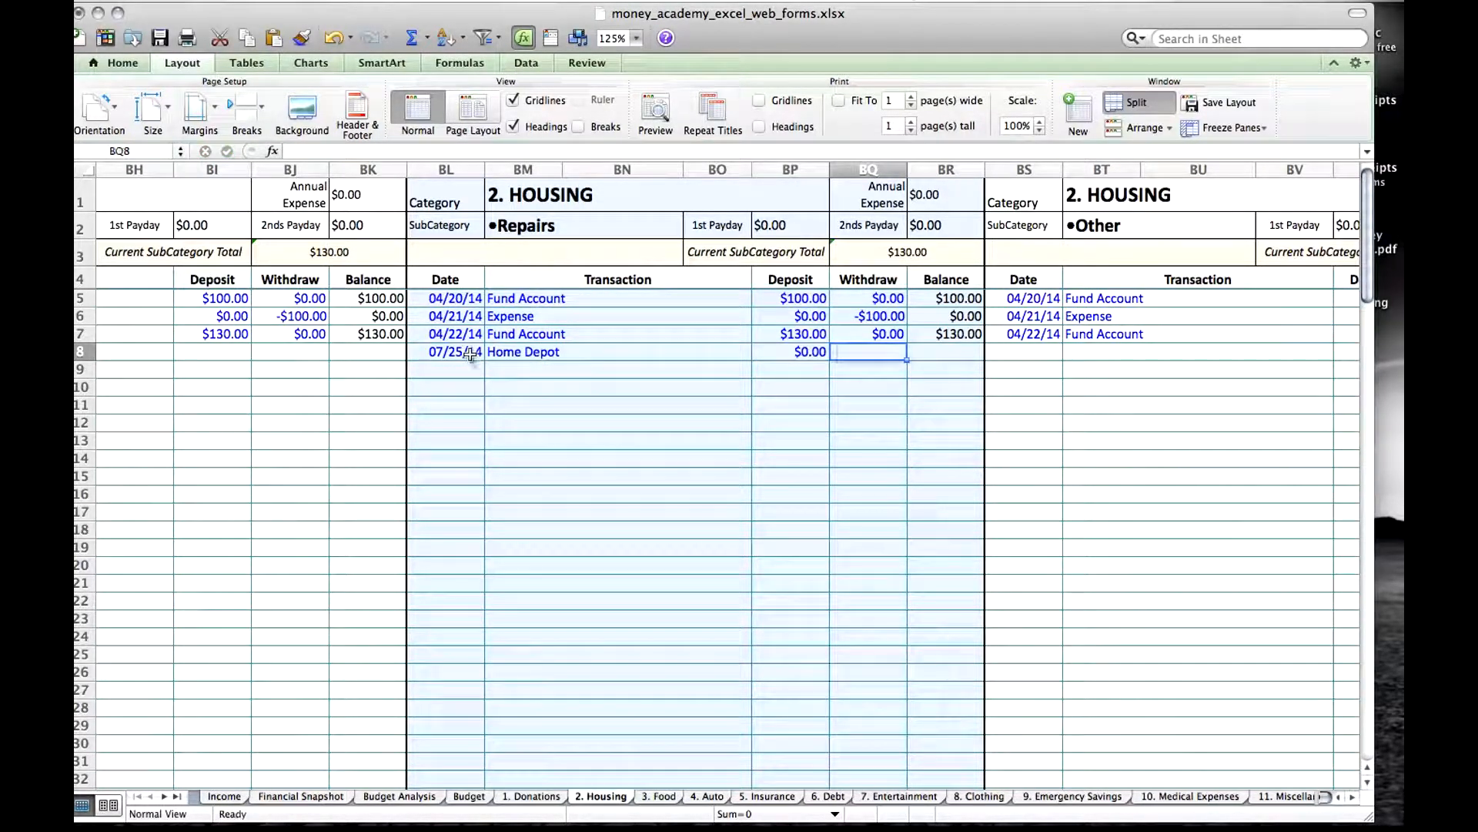
pyautogui.write('7.5')
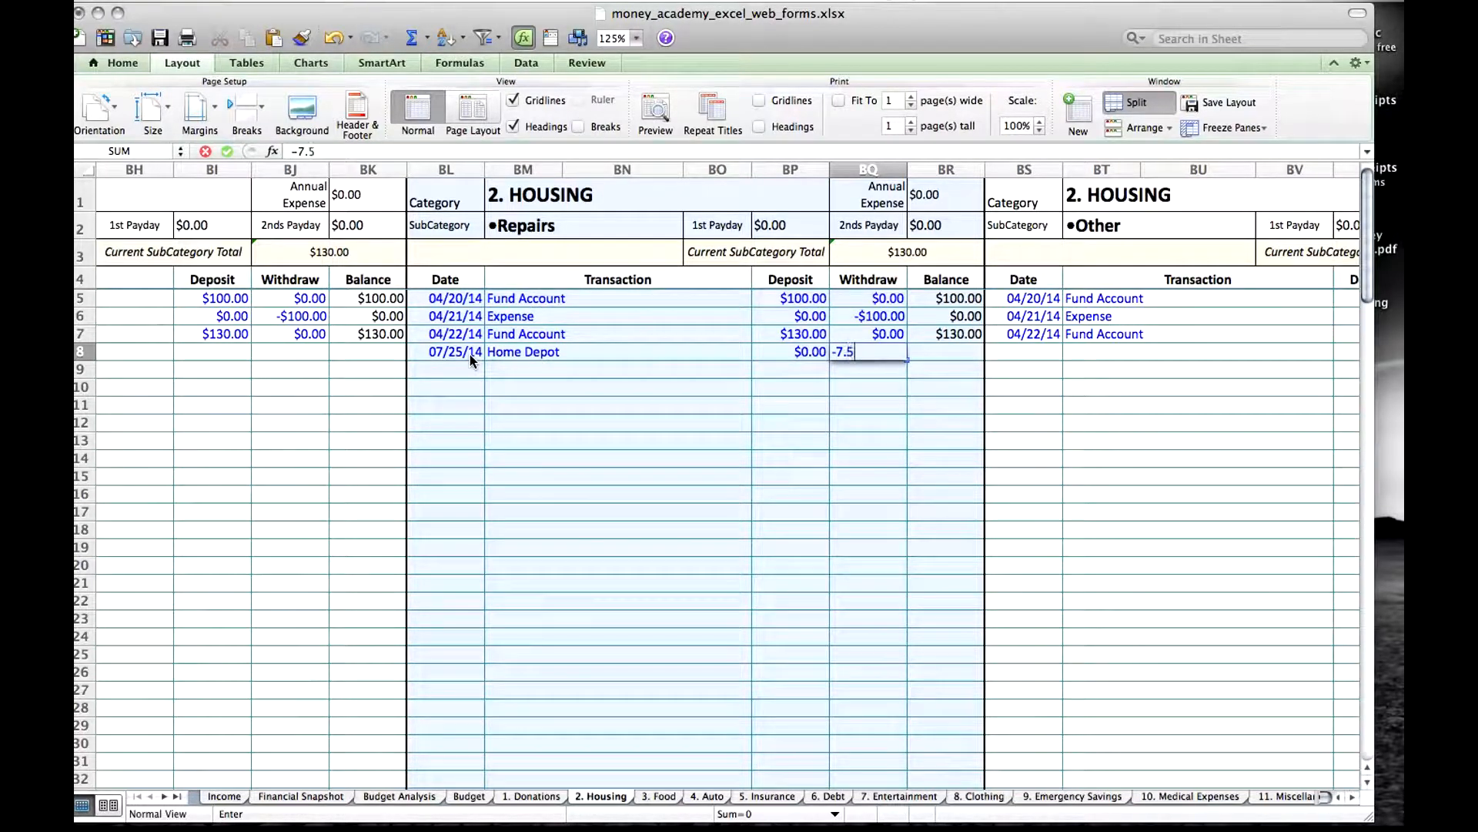
pyautogui.press('Tab')
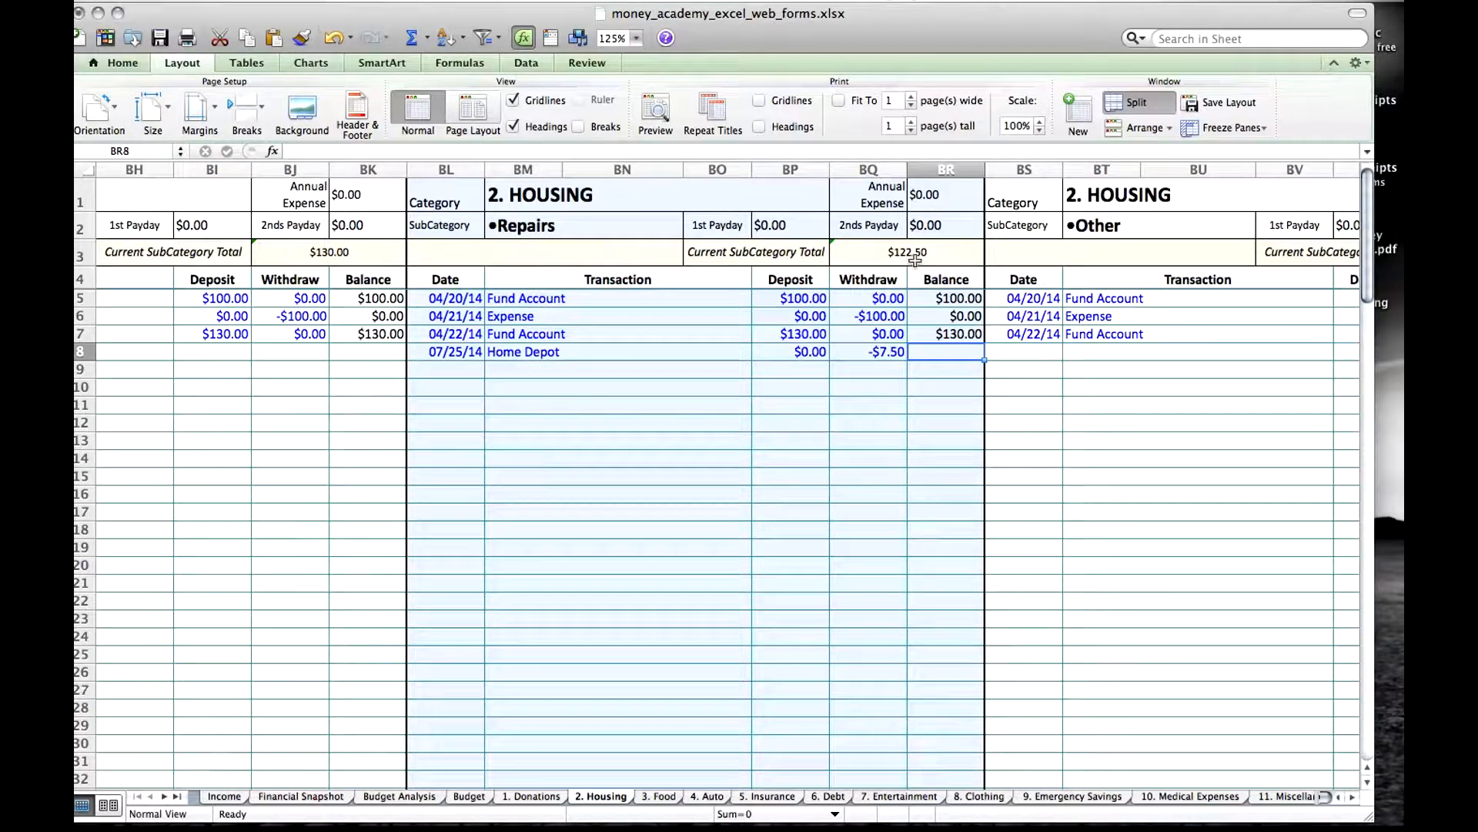
pyautogui.click(971, 339)
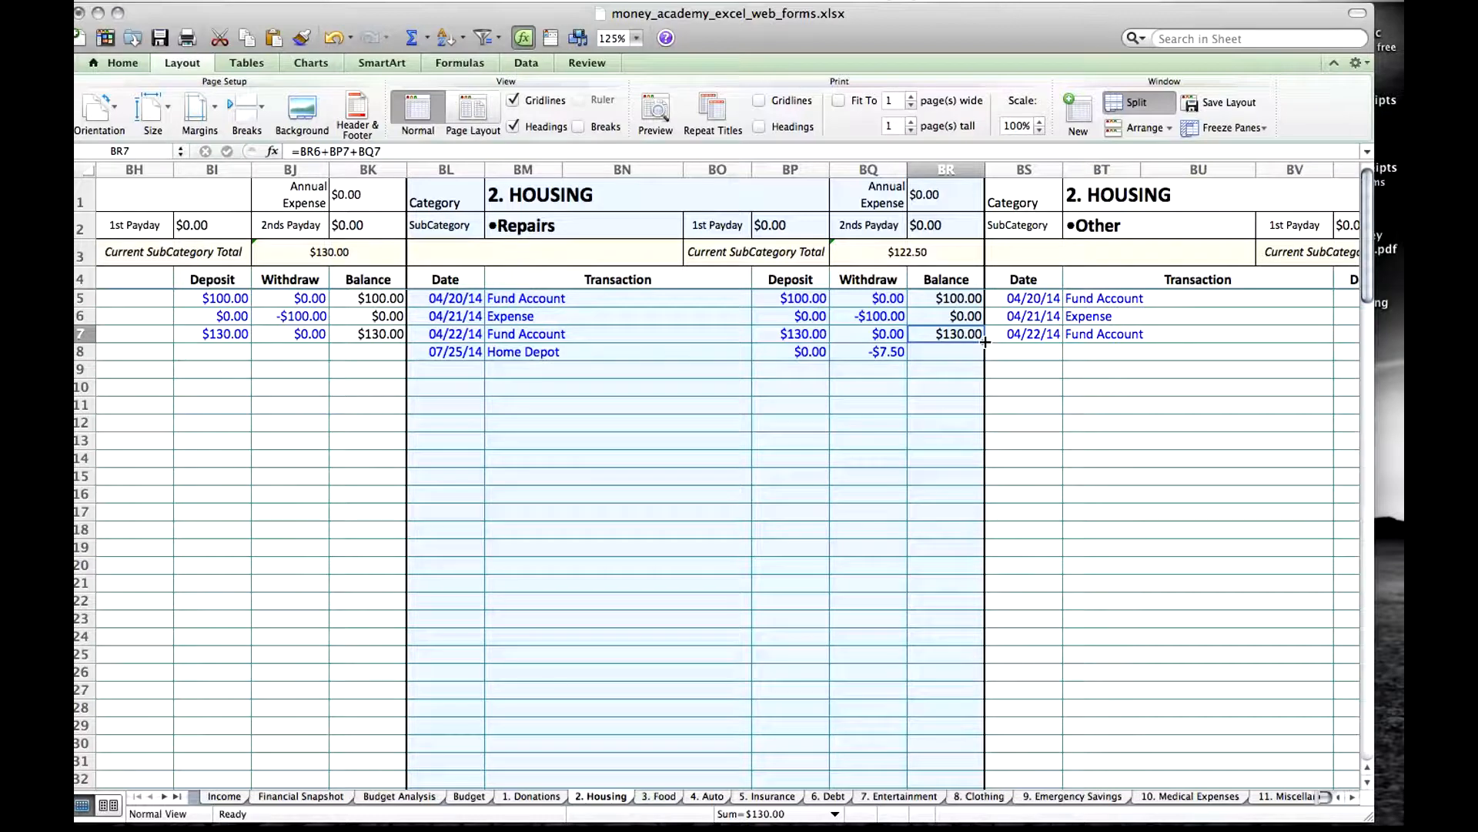
pyautogui.moveTo(985, 342); pyautogui.dragTo(975, 361)
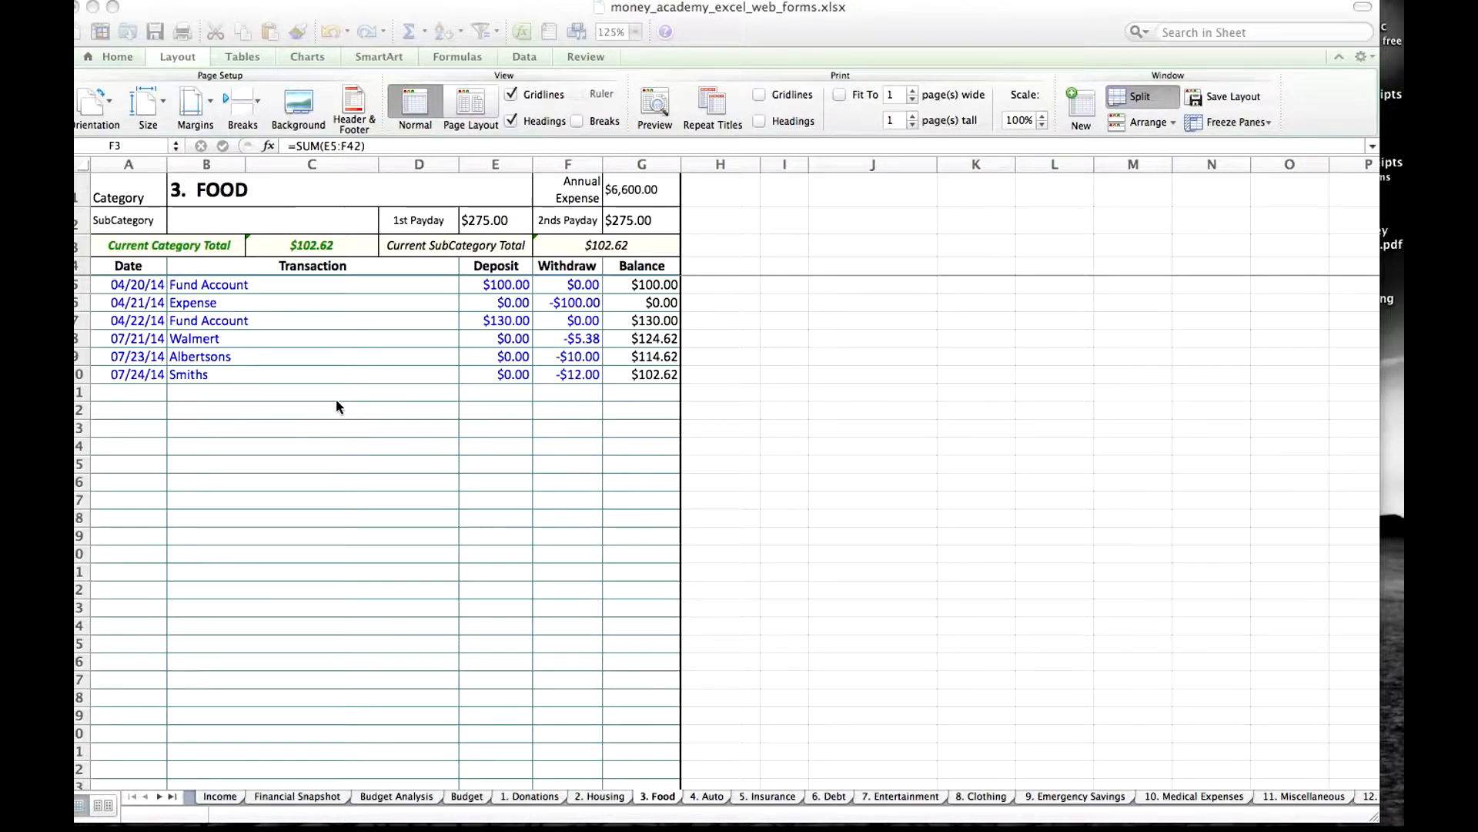
# Write MD Scan Lite on a new sticky note and close the note.
pyautogui.click(587, 751)
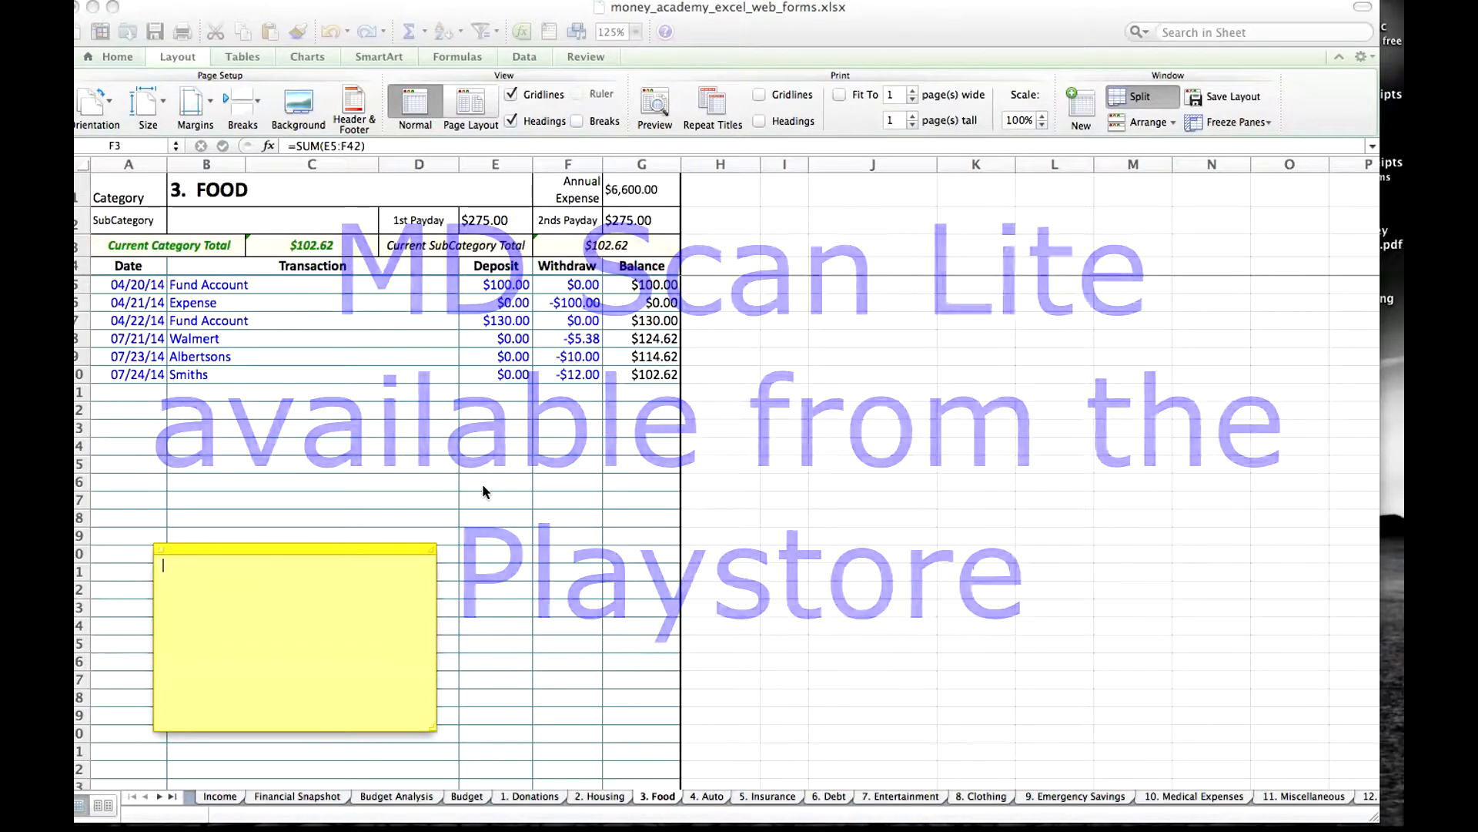
pyautogui.write('MD Scan Lite')
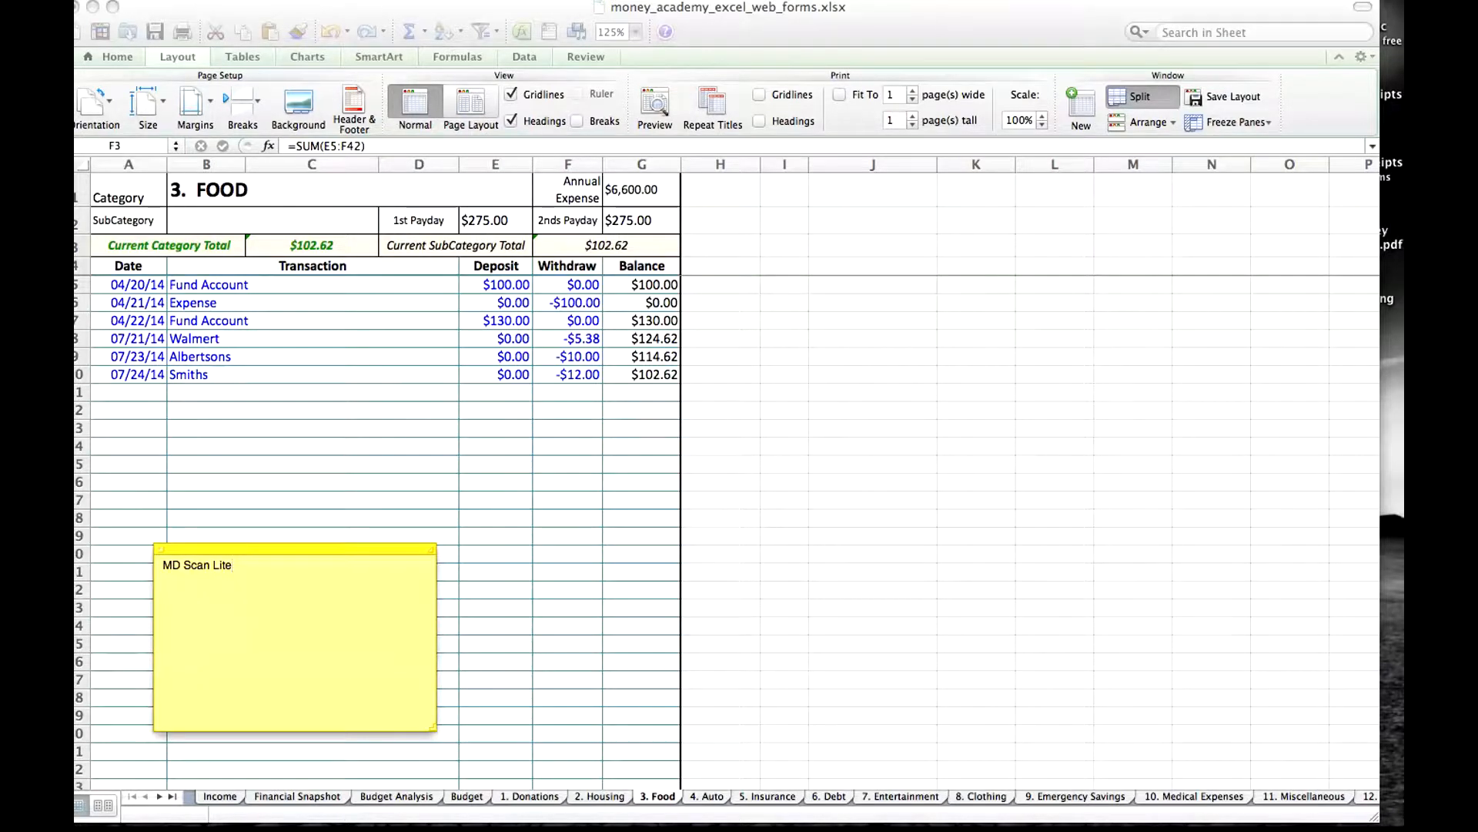
pyautogui.click(163, 549)
pyautogui.click(707, 287)
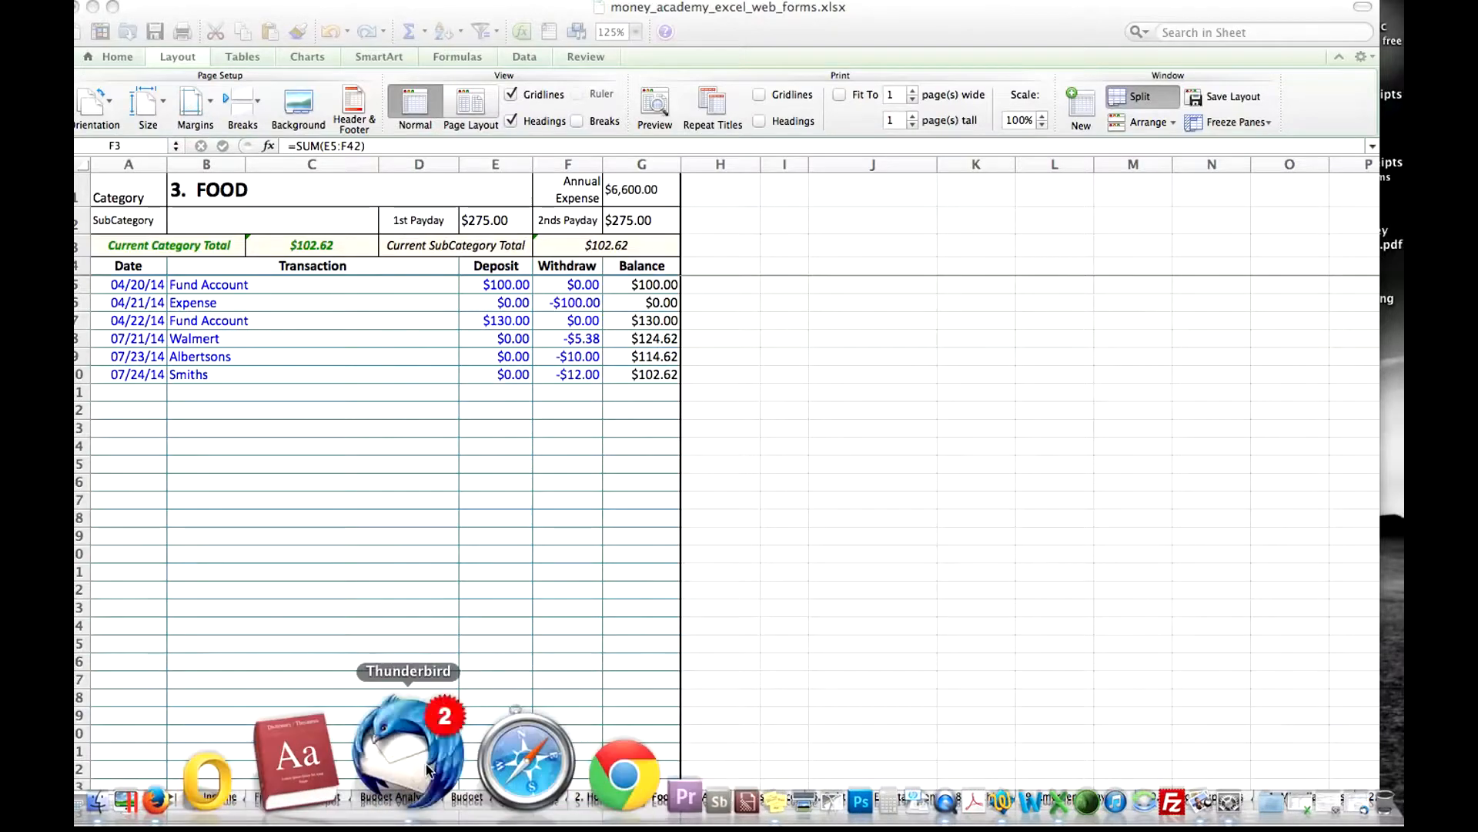
# Switch to Thunderbird and read through the scanned receipt in the Scan 75 Page 1 e-mail.
pyautogui.click(427, 766)
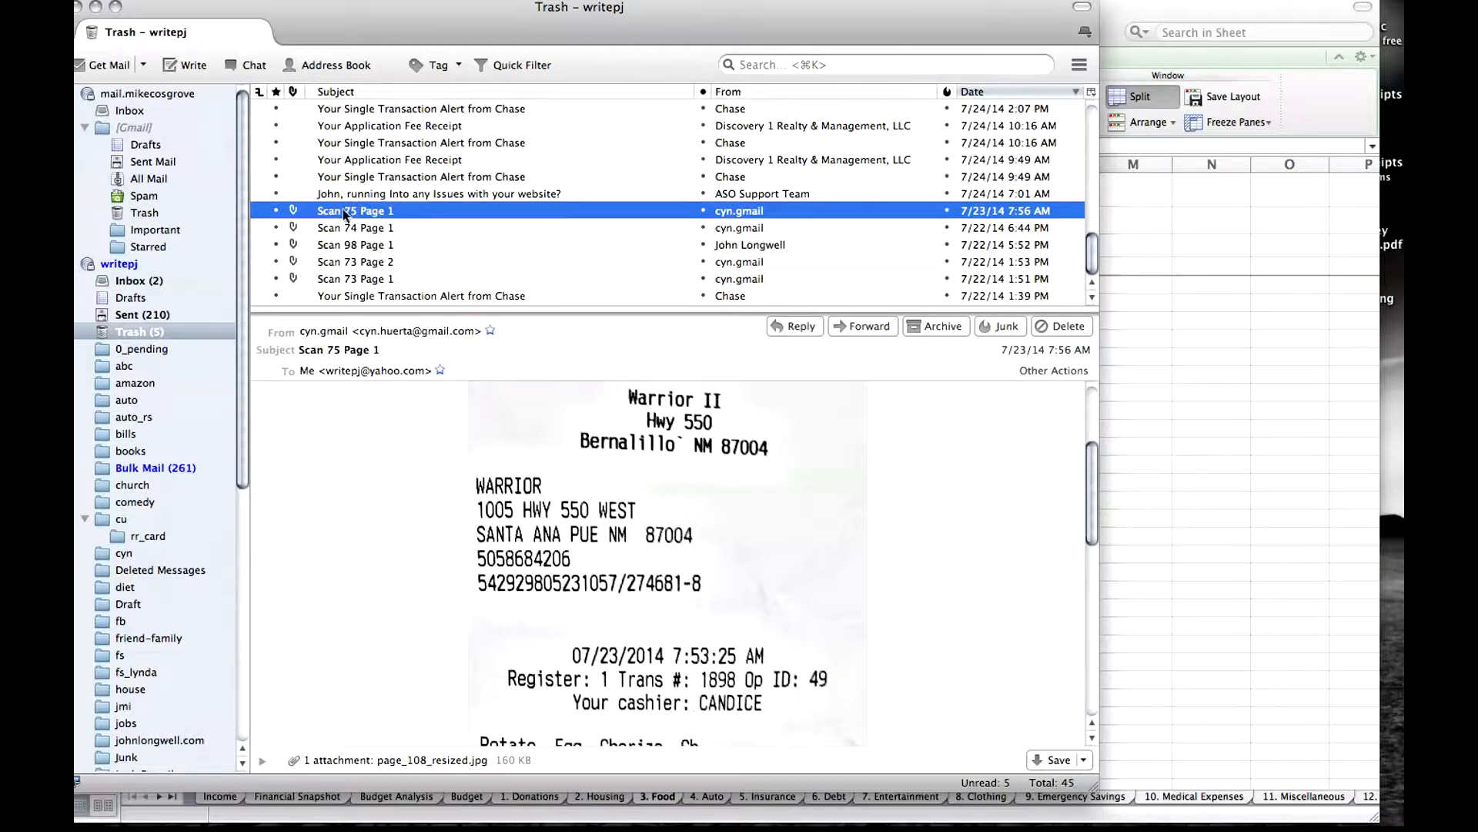
pyautogui.moveTo(1092, 496); pyautogui.dragTo(1064, 711)
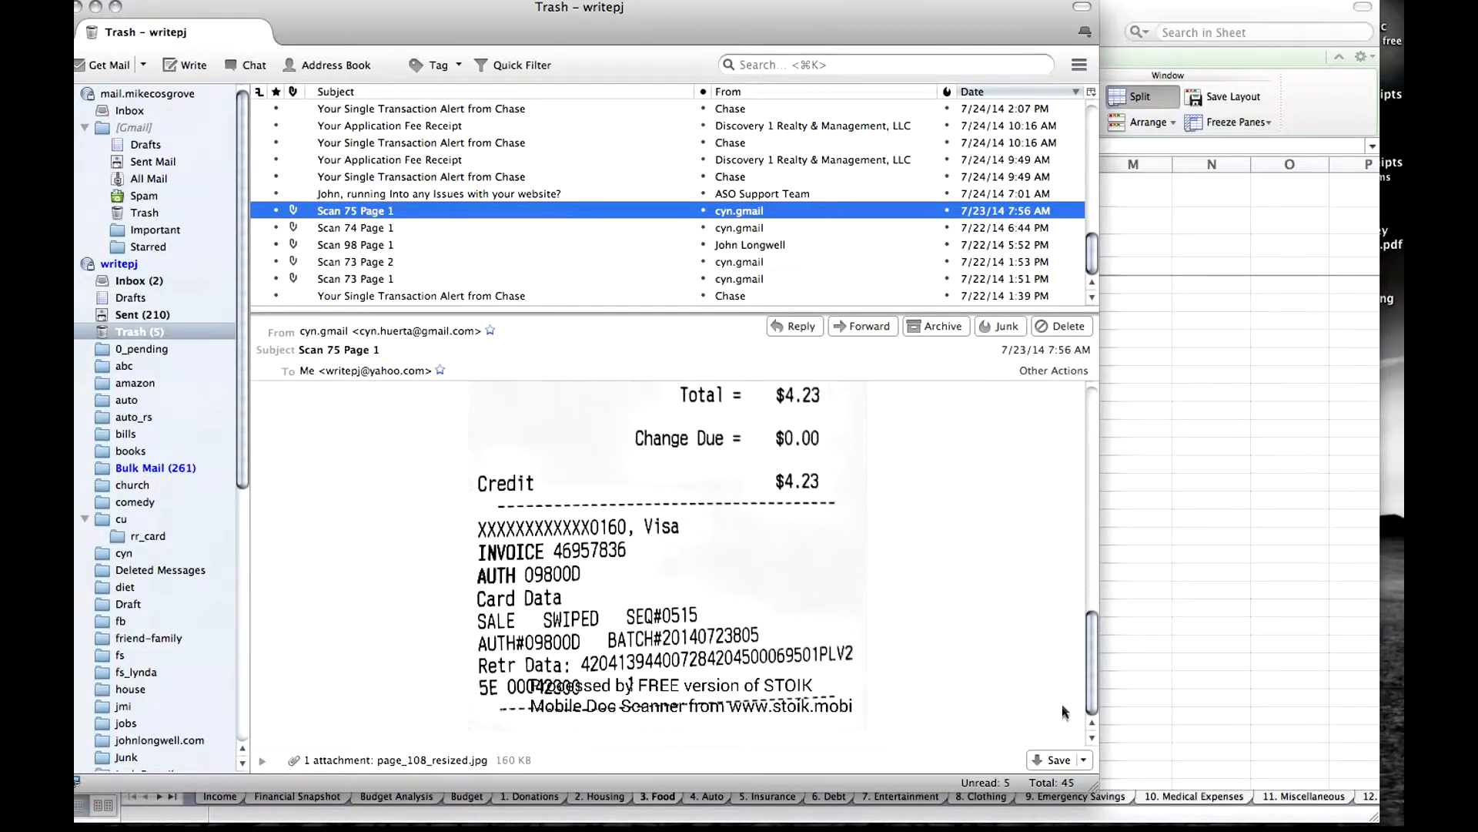
pyautogui.scroll(15, 1063, 659)
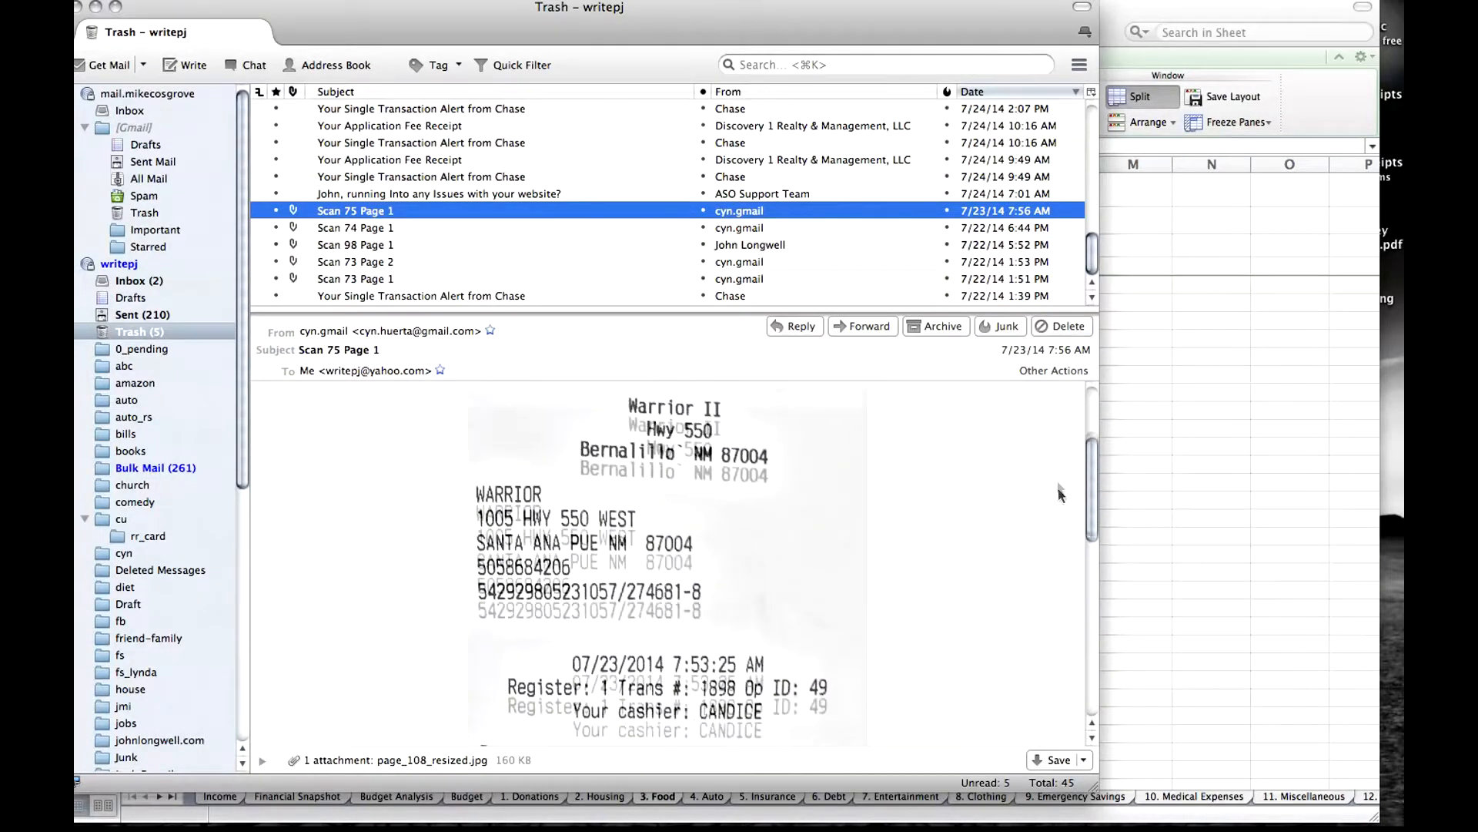
pyautogui.scroll(-2, 1057, 486)
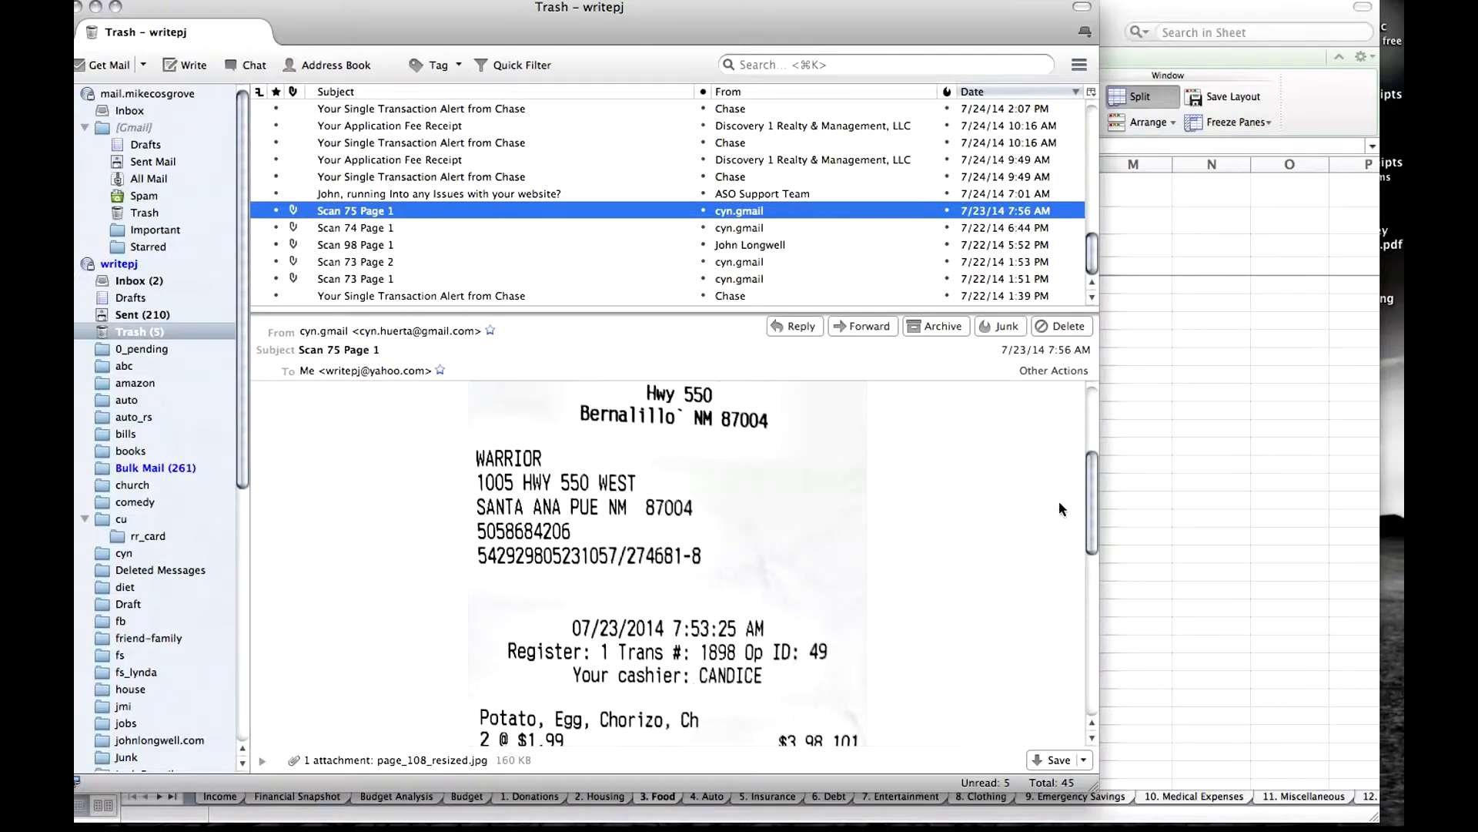
pyautogui.scroll(-12, 1060, 500)
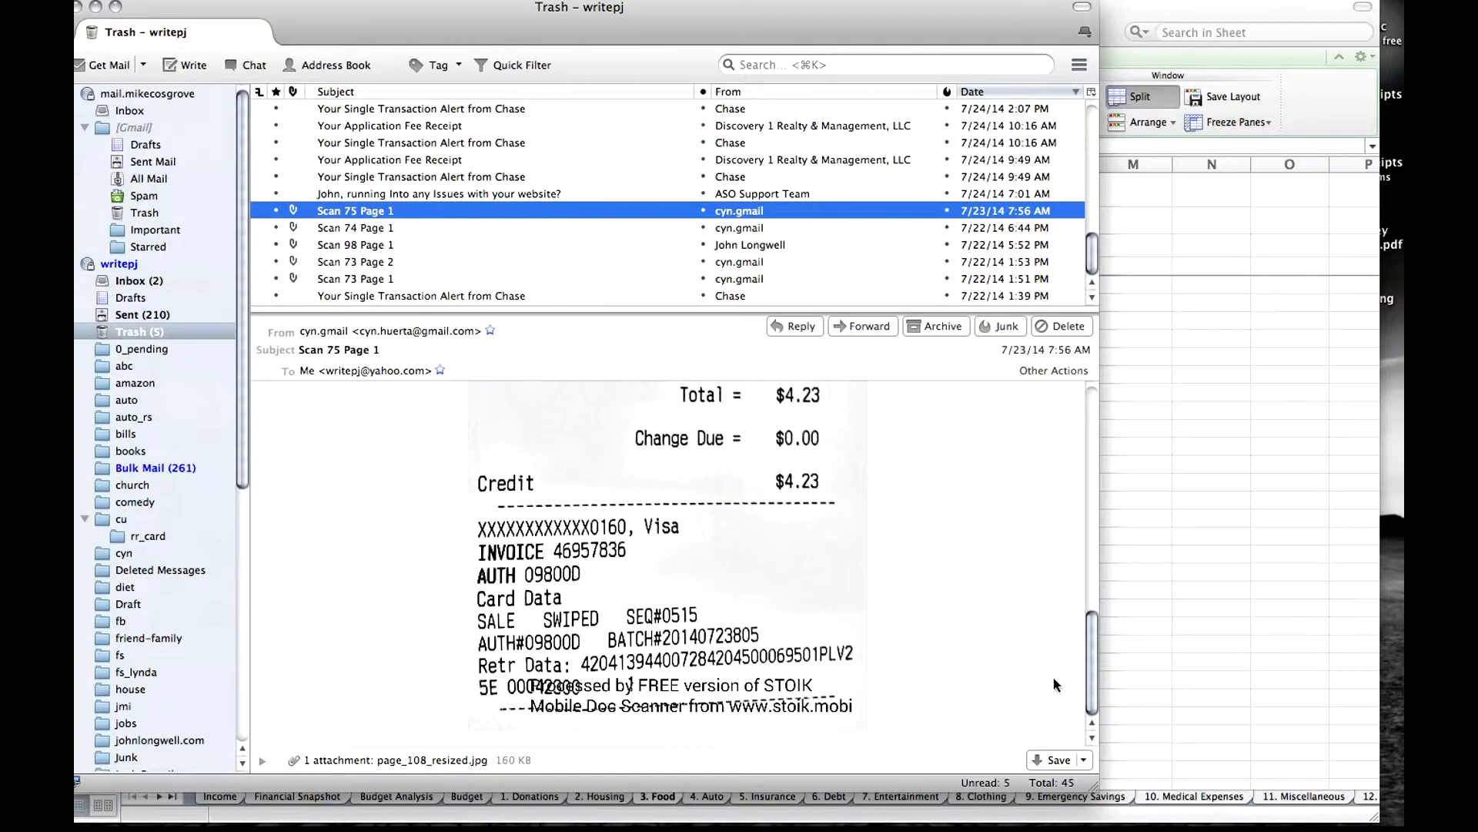
pyautogui.scroll(2, 1051, 651)
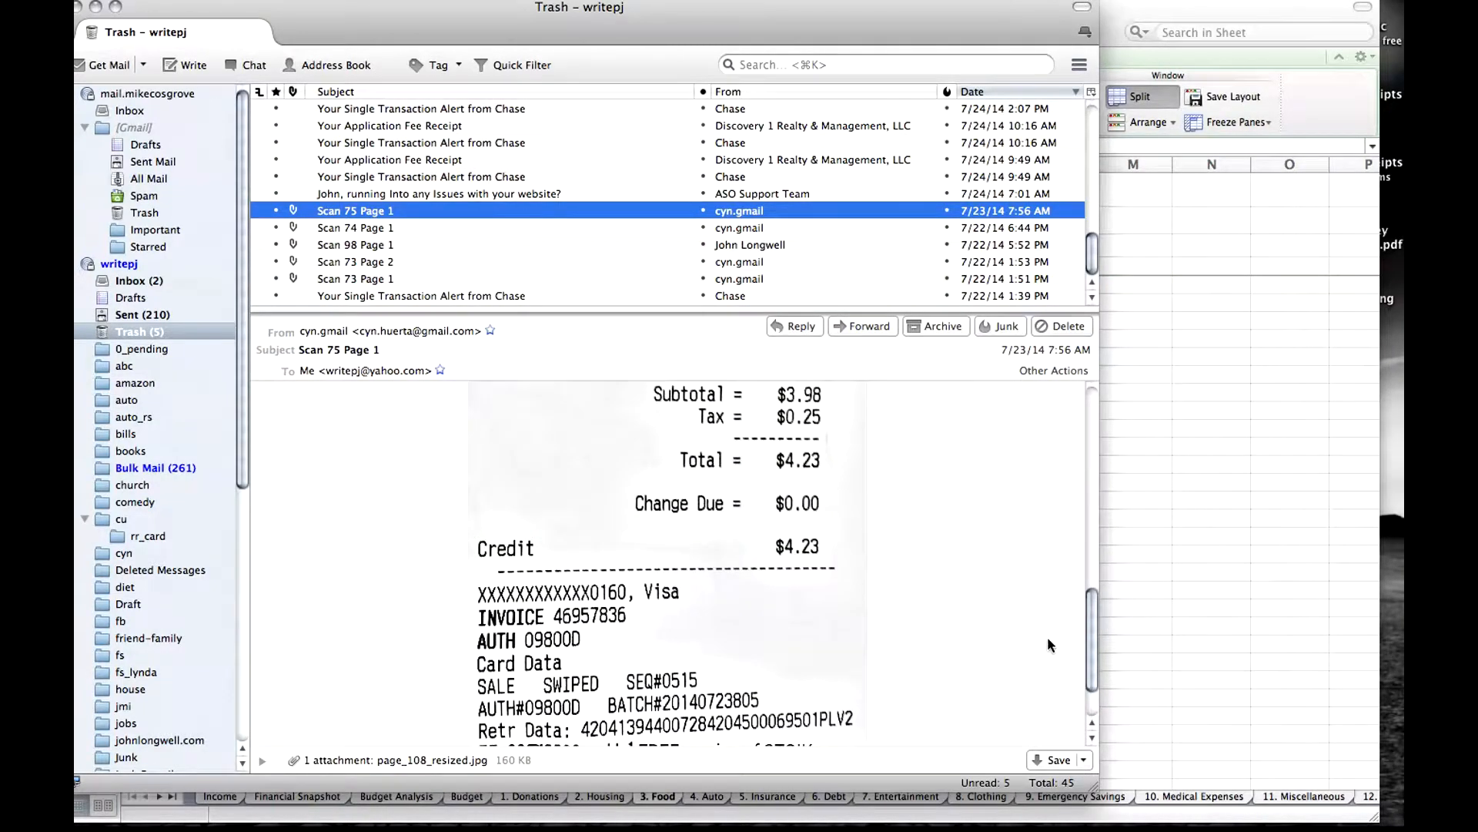
# Start saving the page_108_resized.jpg attachment and select the ma receipts folder on the Desktop.
pyautogui.click(261, 760)
pyautogui.click(298, 766)
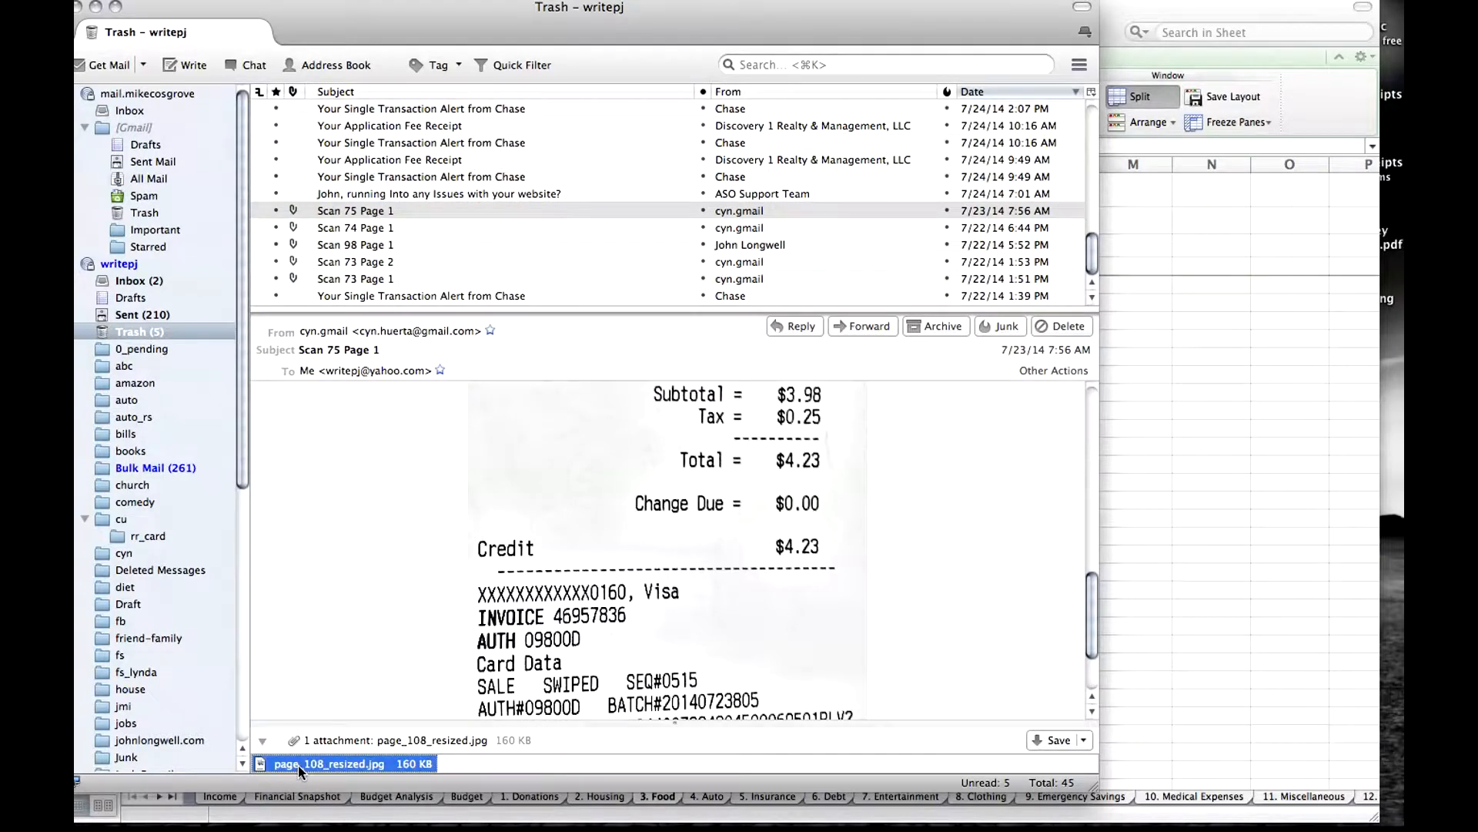
pyautogui.rightClick(298, 765)
pyautogui.click(339, 704)
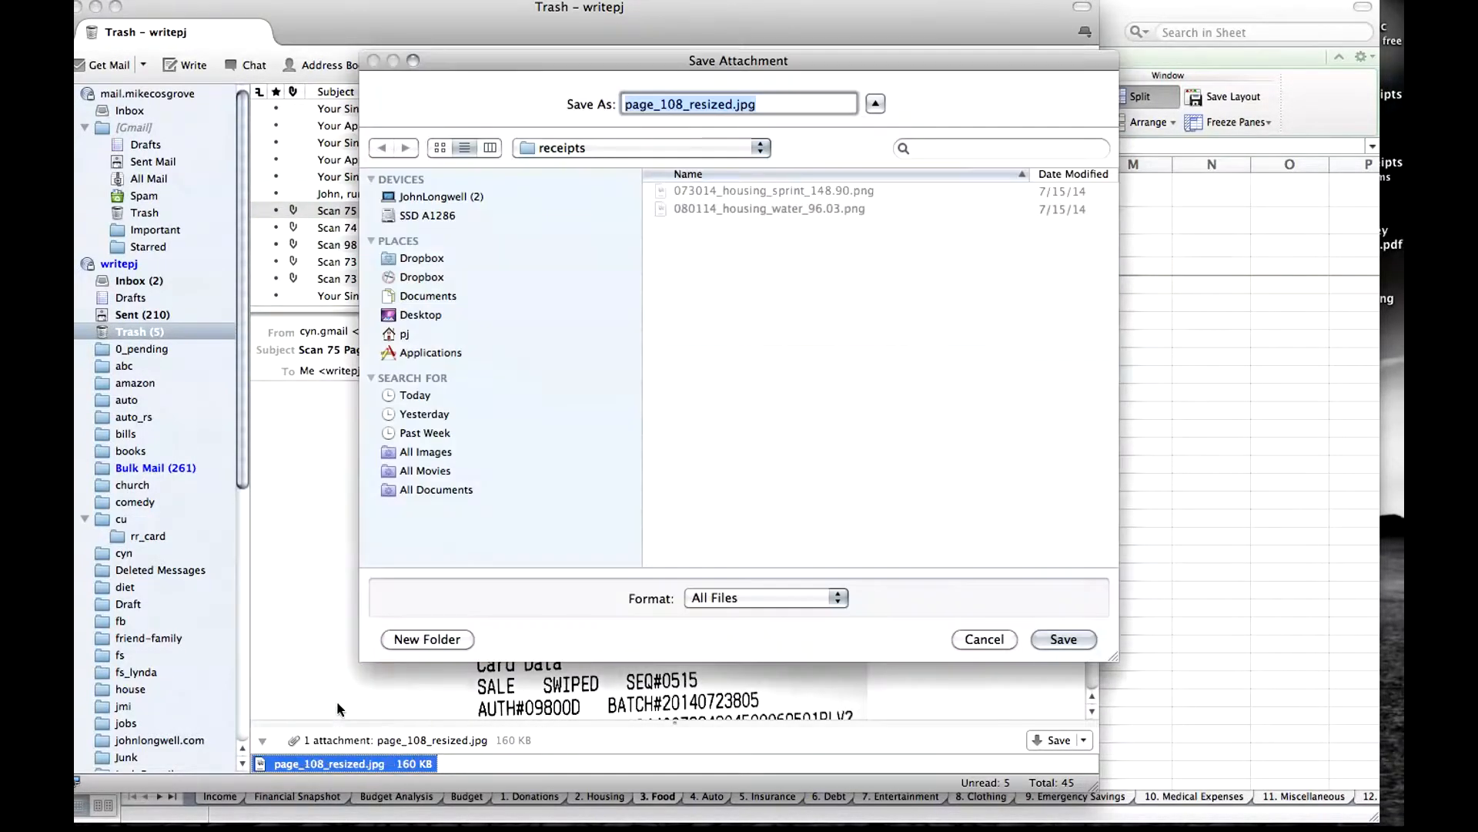
pyautogui.click(416, 377)
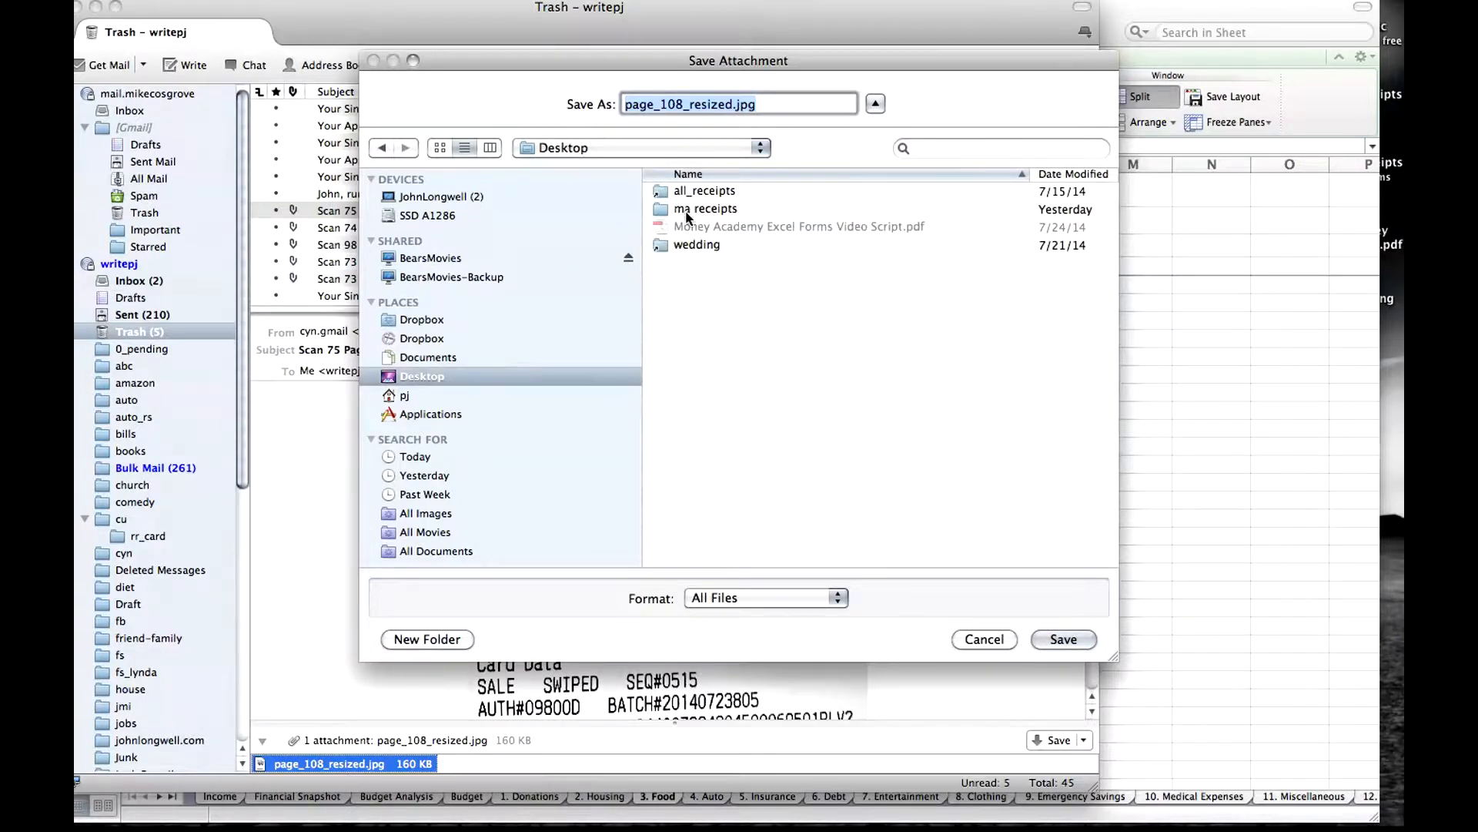
pyautogui.click(710, 216)
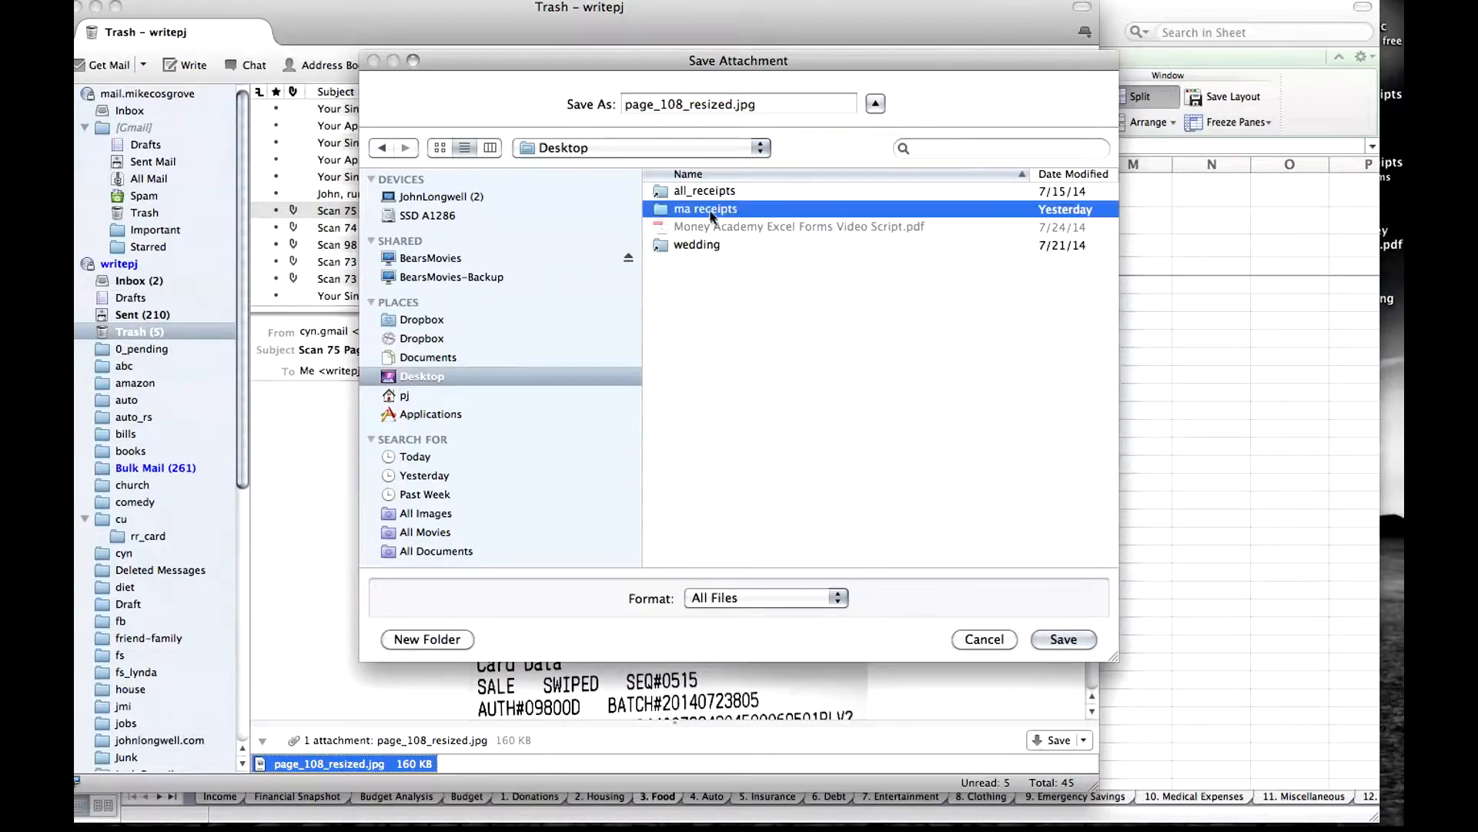
# Name the receipt image 072414_ent_4.23.jpg and save it in the ma receipts folder.
pyautogui.moveTo(597, 56); pyautogui.dragTo(1041, 55)
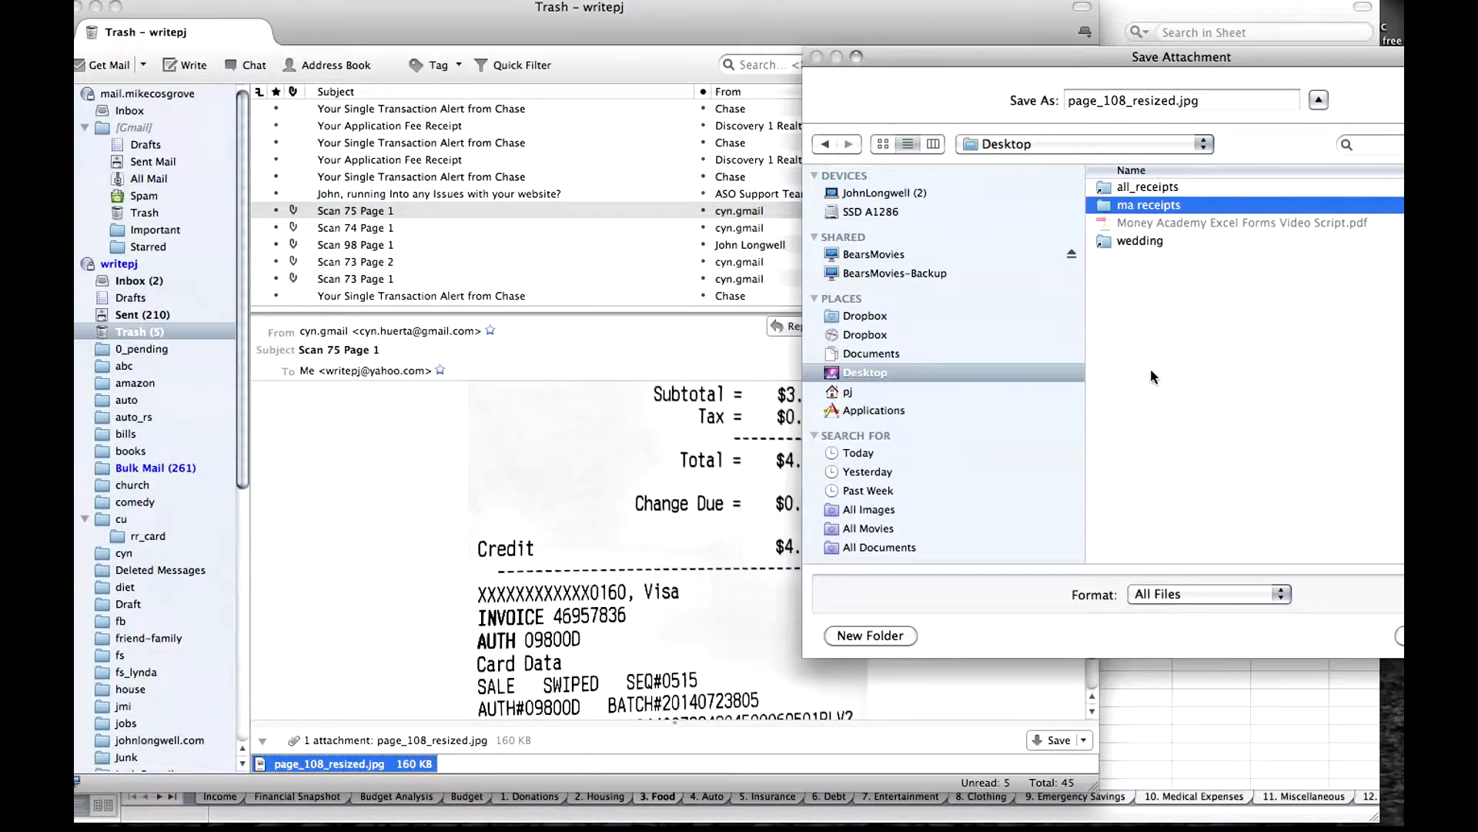
pyautogui.click(1175, 102)
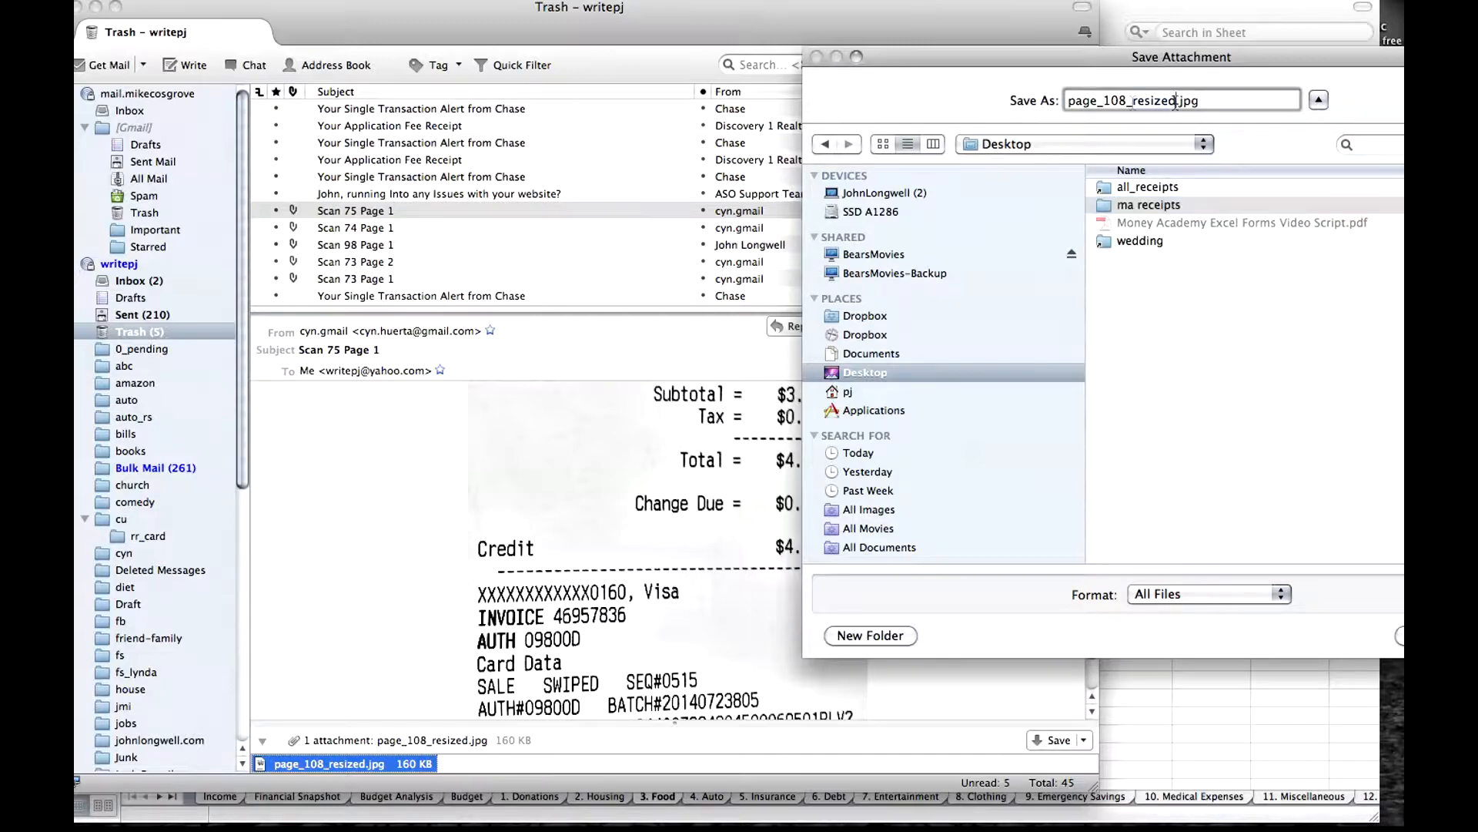
pyautogui.doubleClick(1175, 102)
pyautogui.moveTo(1022, 58); pyautogui.dragTo(341, 24)
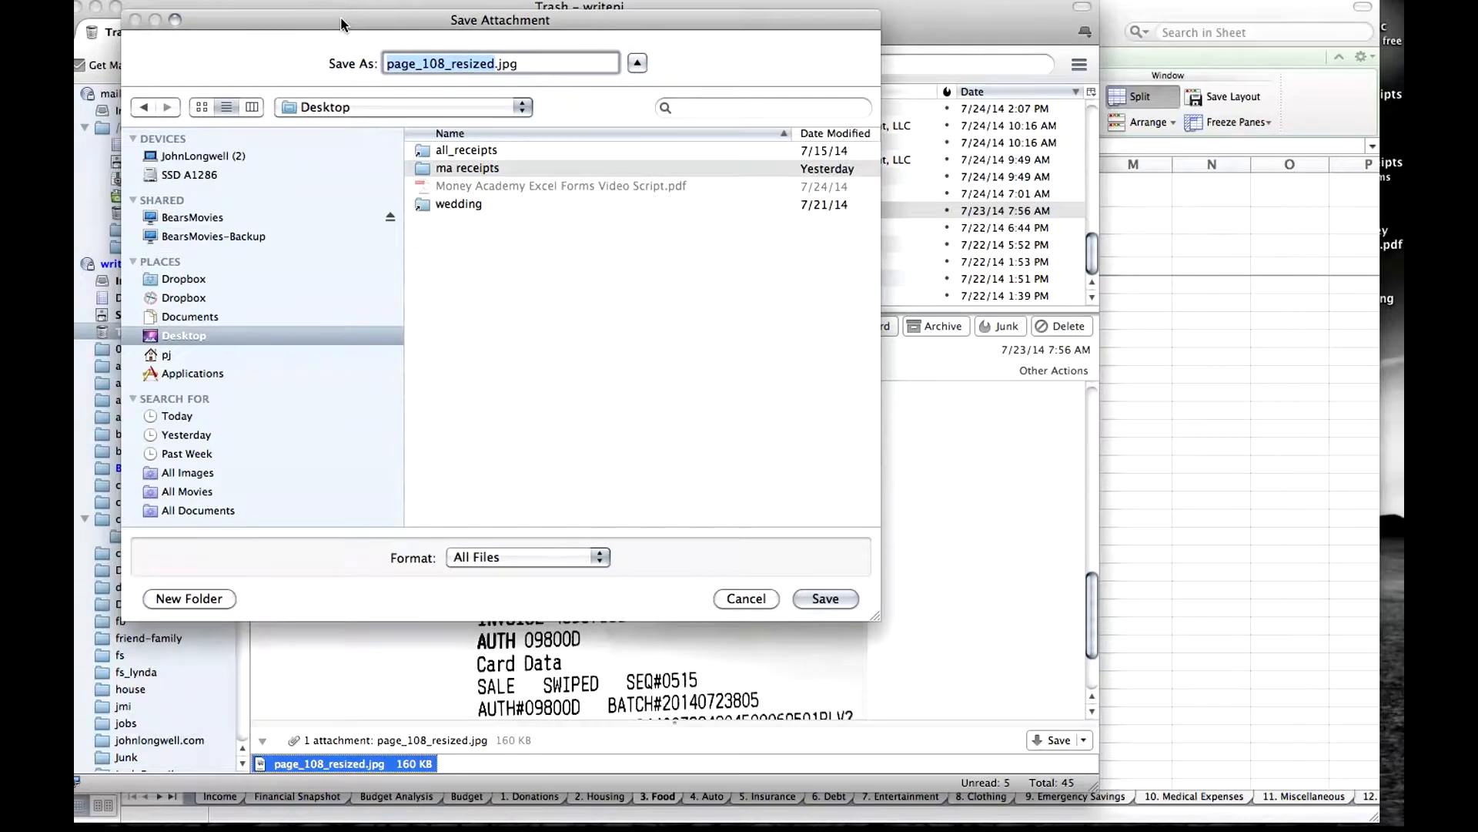
pyautogui.write('07')
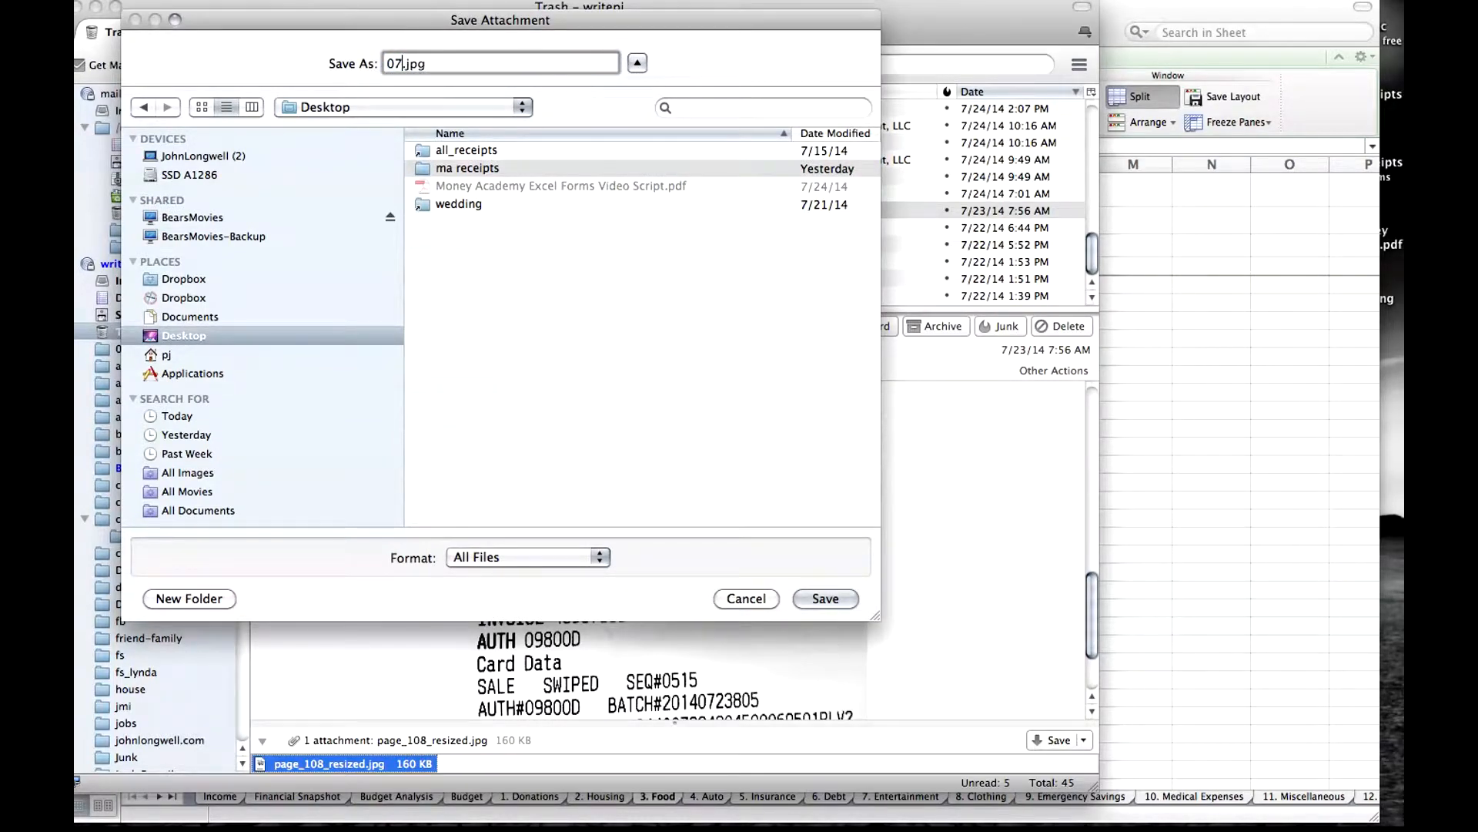
pyautogui.write('2414_ent_')
pyautogui.moveTo(439, 20); pyautogui.dragTo(590, 79)
pyautogui.write('4.23')
pyautogui.press('super+Down')
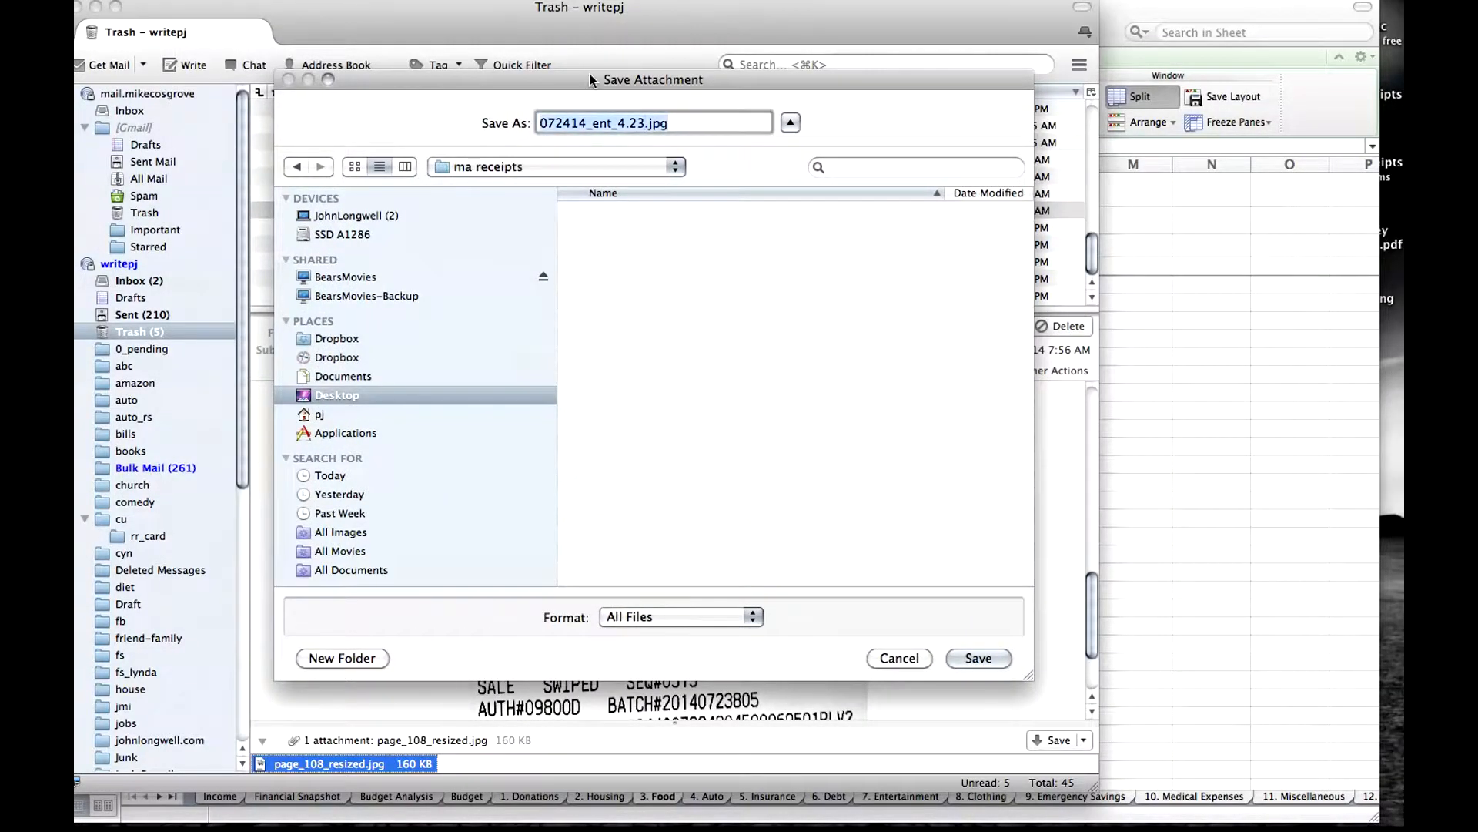
pyautogui.click(989, 658)
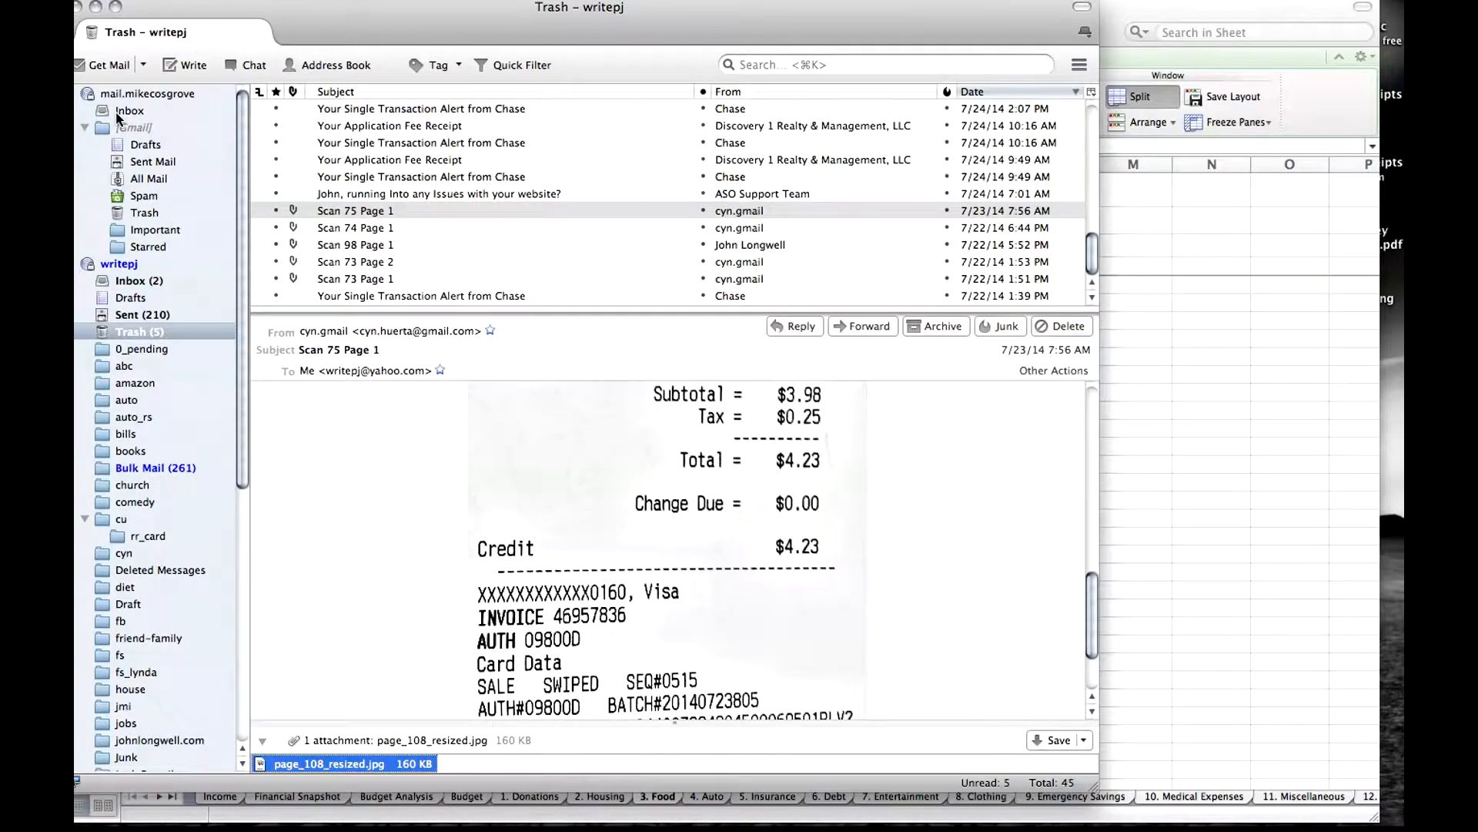
# Return to the Excel workbook and start a Dining Out entry on the 7. Entertainment sheet dated 7/24 with the transaction Warrior.
pyautogui.click(79, 8)
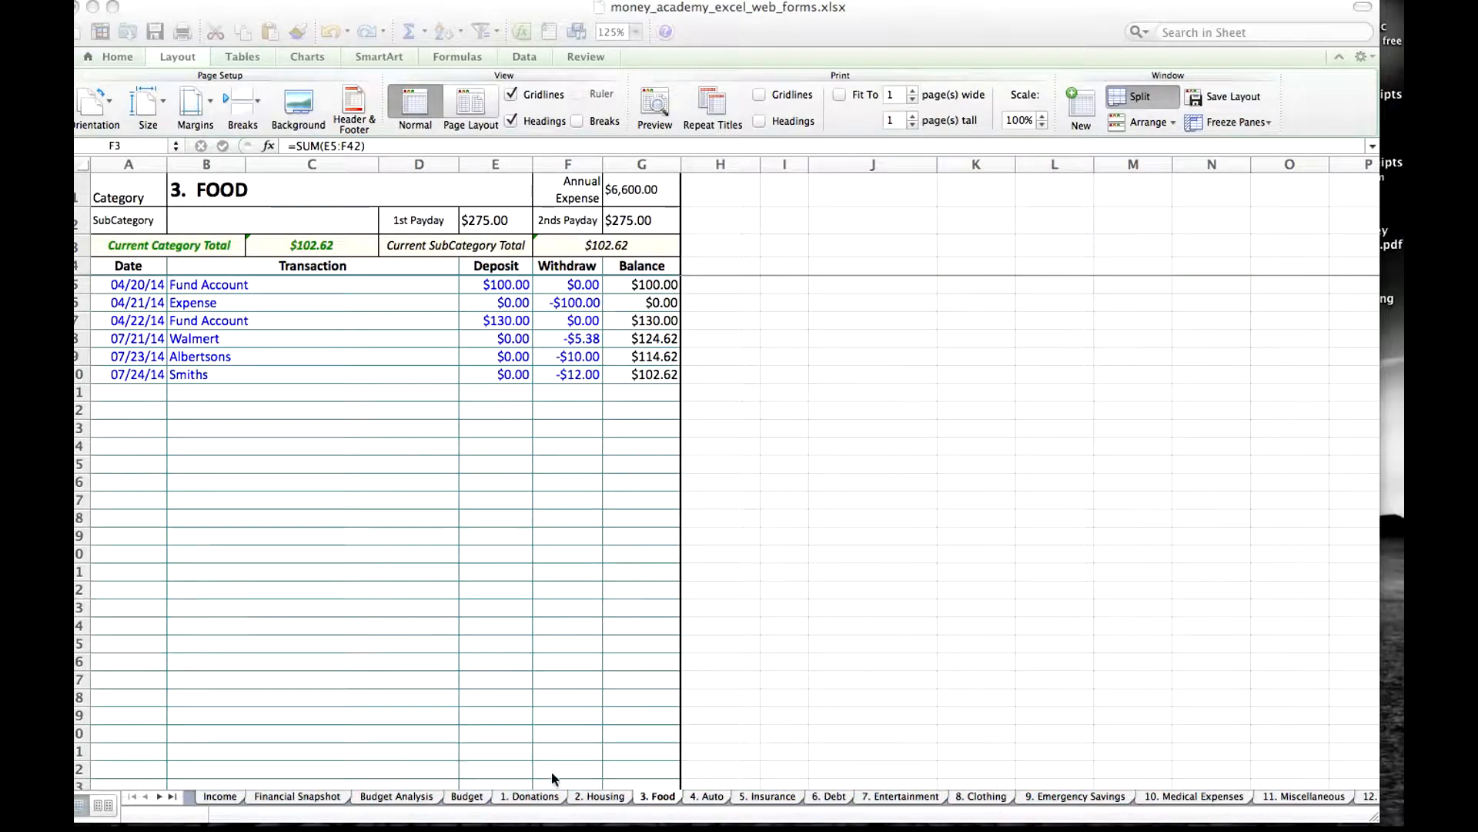
pyautogui.click(918, 796)
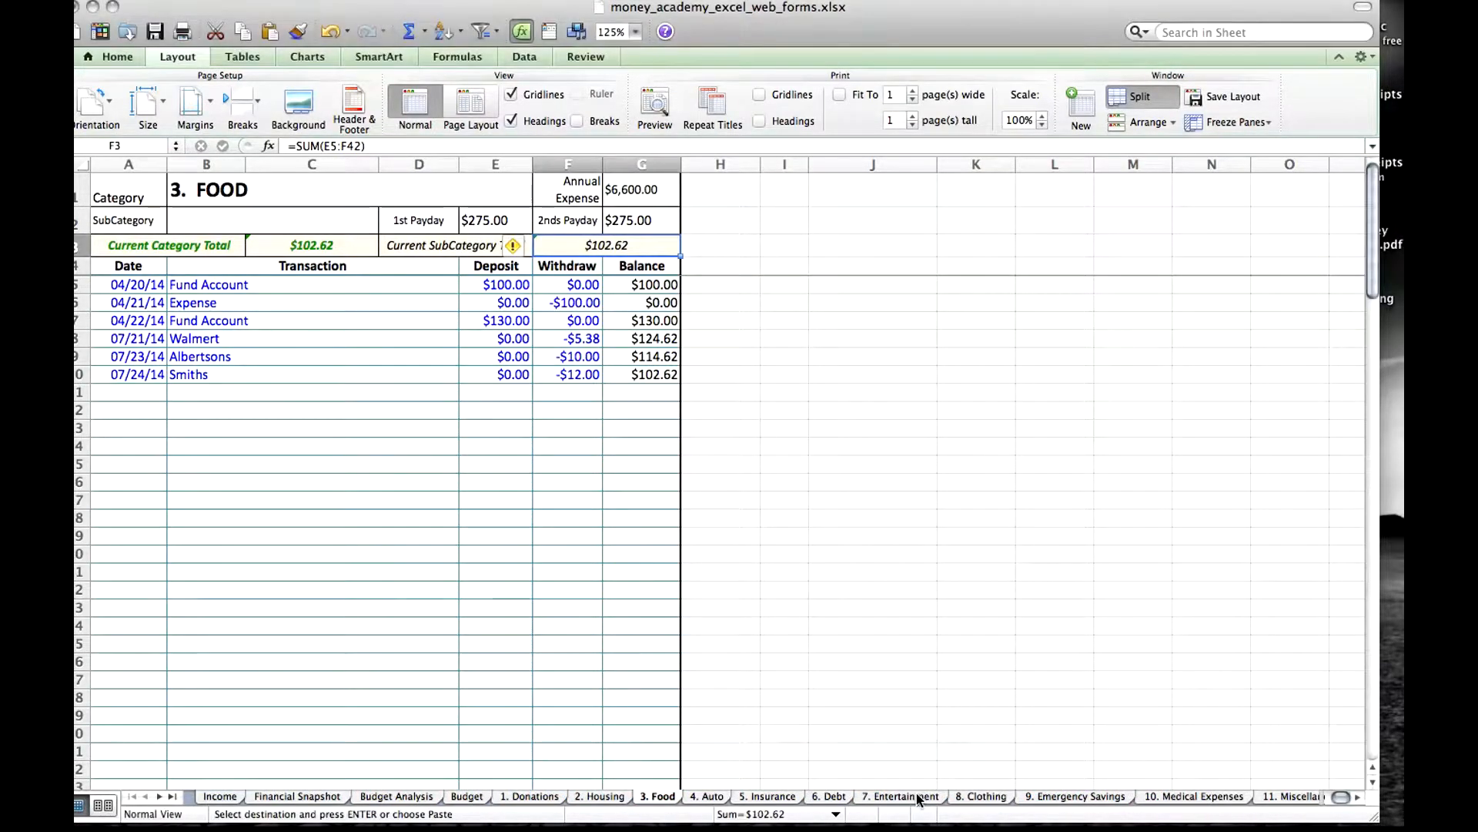
pyautogui.click(918, 797)
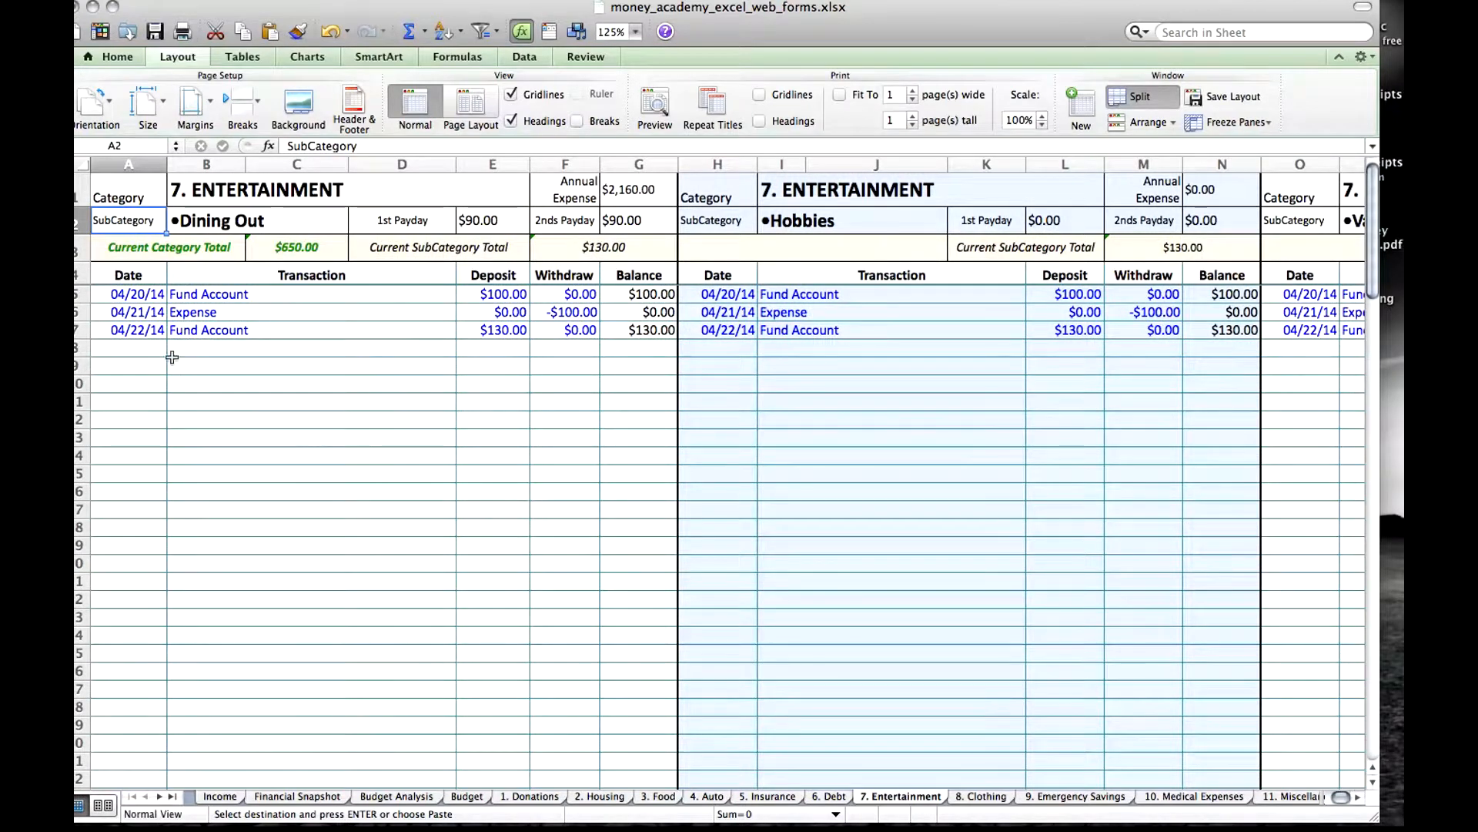
pyautogui.click(132, 346)
pyautogui.click(133, 346)
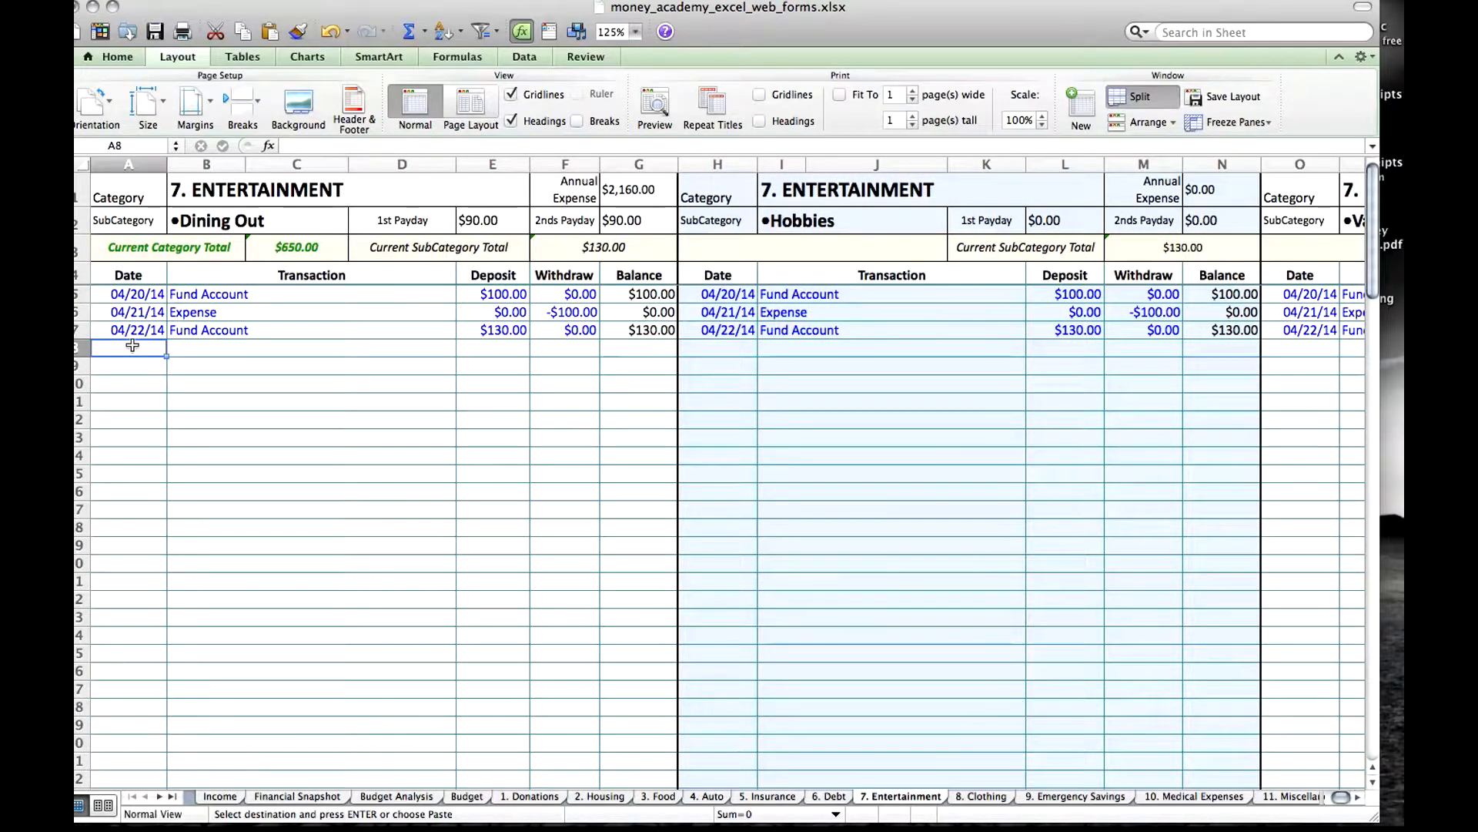
pyautogui.write('7/')
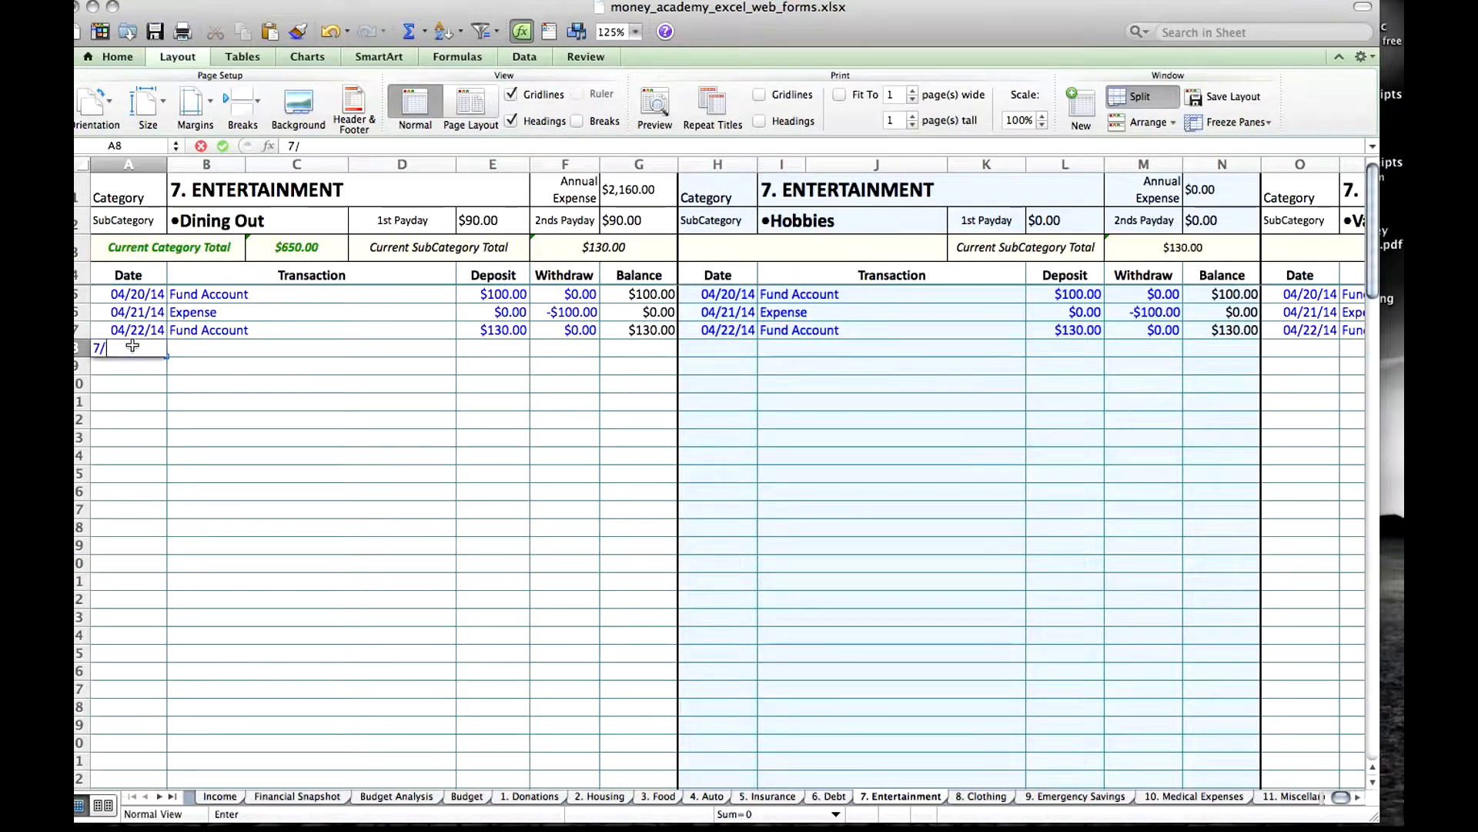
pyautogui.write('24')
pyautogui.press('Tab')
pyautogui.write('W')
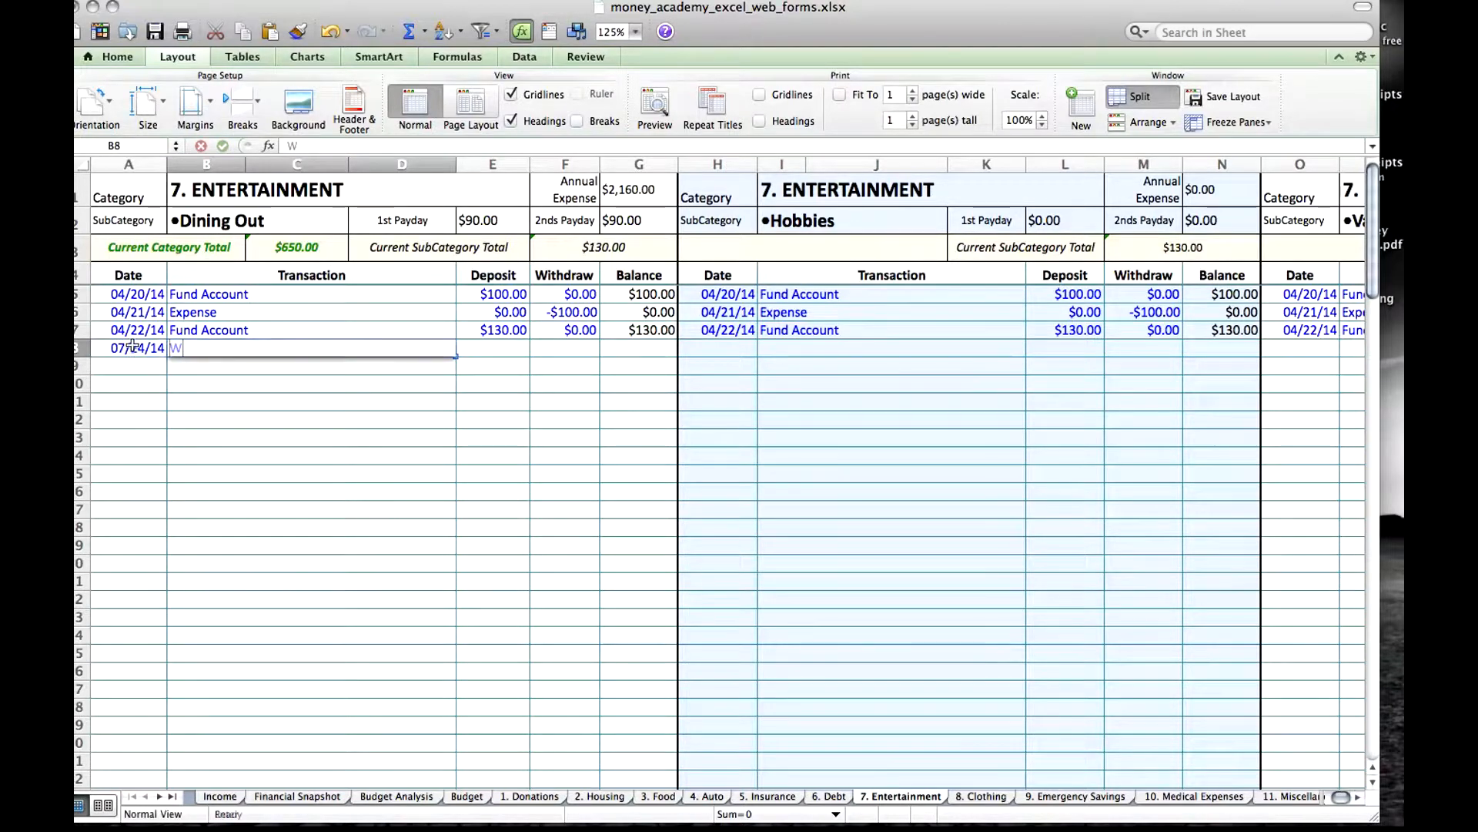
pyautogui.write('arrior')
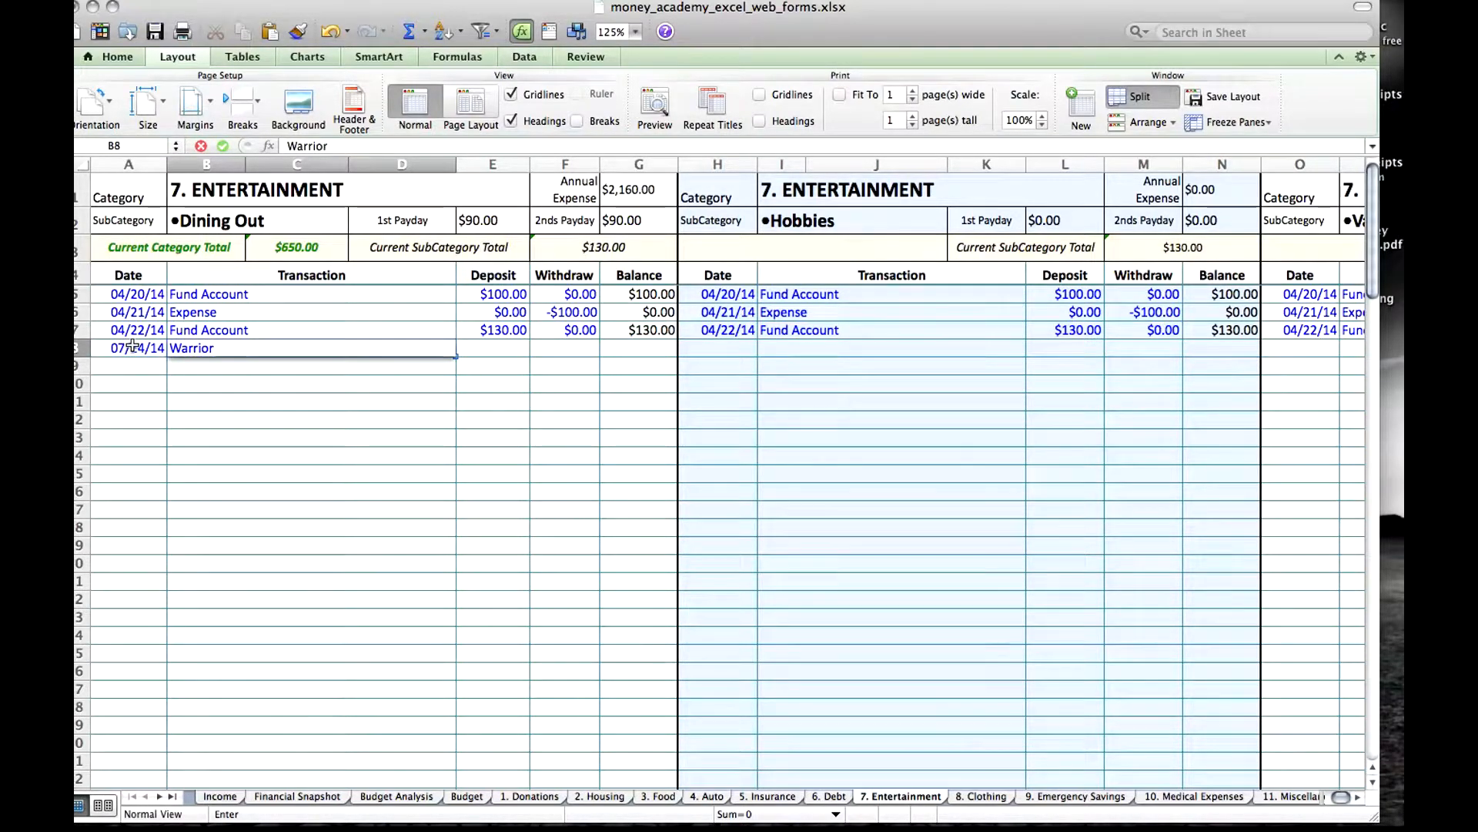
# Enter a withdrawal of -$4.23 and a deposit of 0 for the Warrior transaction.
pyautogui.press('Tab')
pyautogui.press('Tab')
pyautogui.write('-$4.23')
pyautogui.press('Tab')
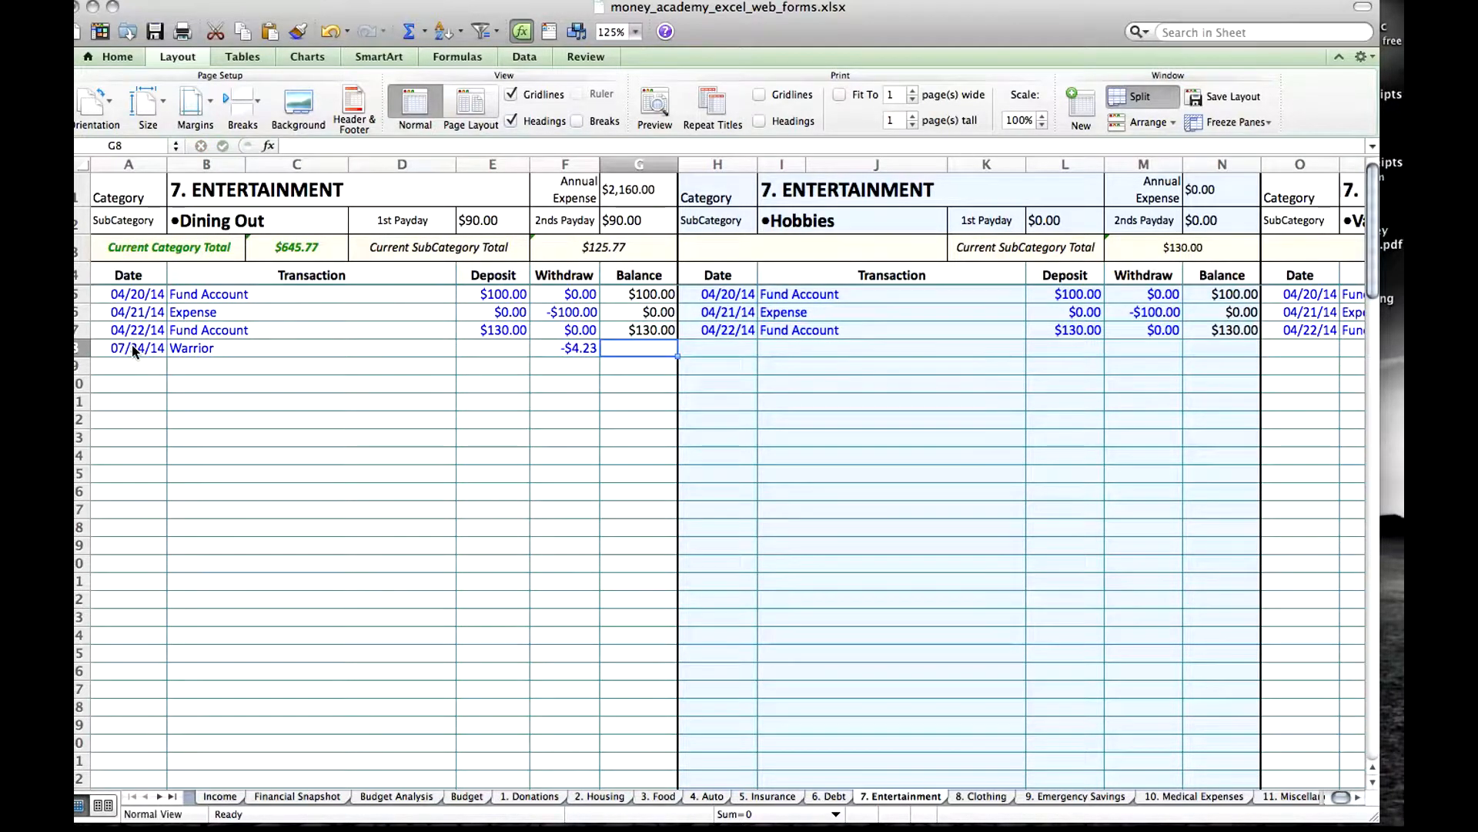
pyautogui.click(481, 349)
pyautogui.write('0')
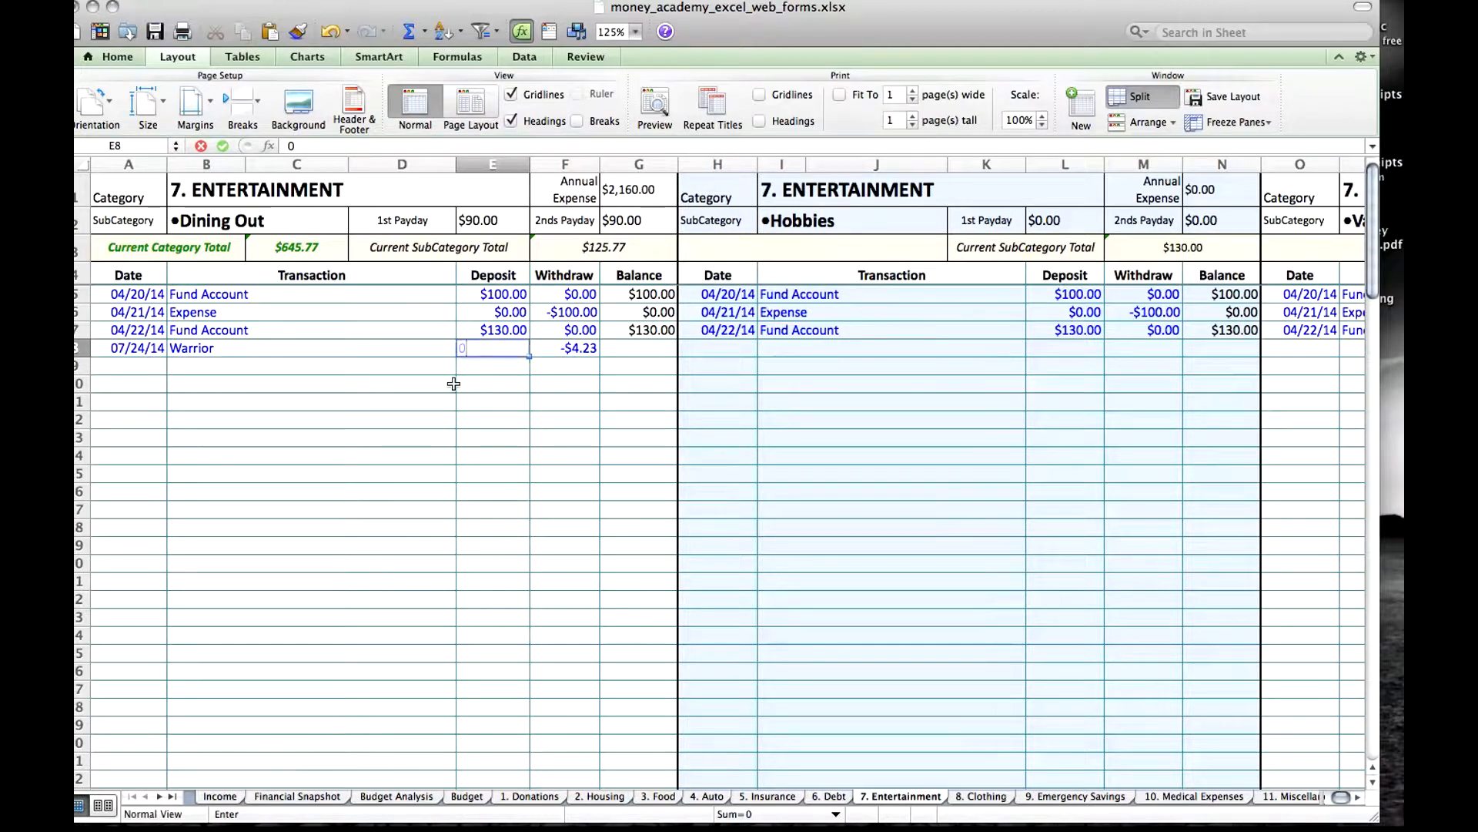
pyautogui.press('Return')
# Start inserting a hyperlink on the Warrior transaction cell and set it to link to a document.
pyautogui.click(419, 349)
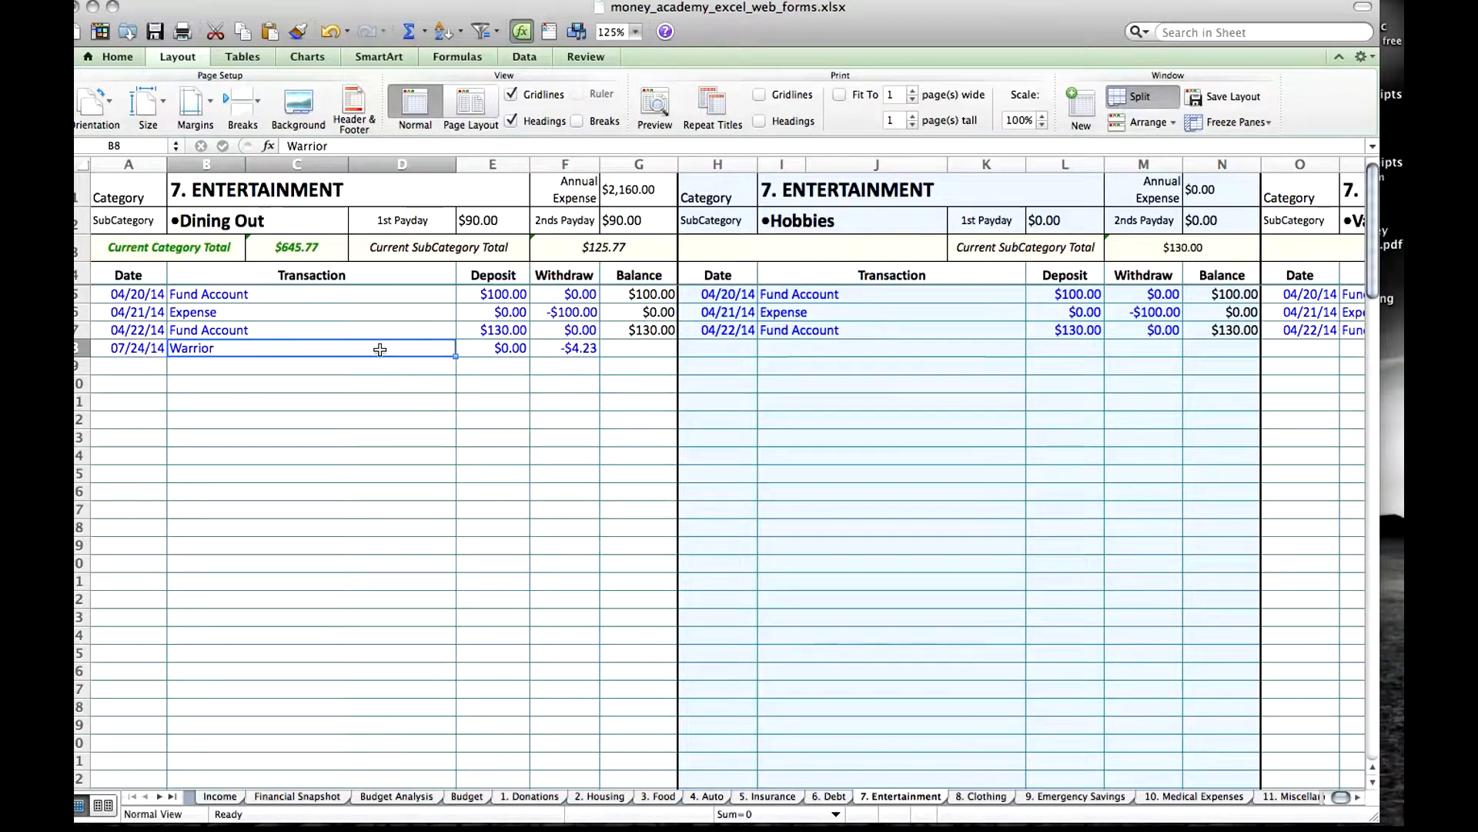
pyautogui.rightClick(379, 350)
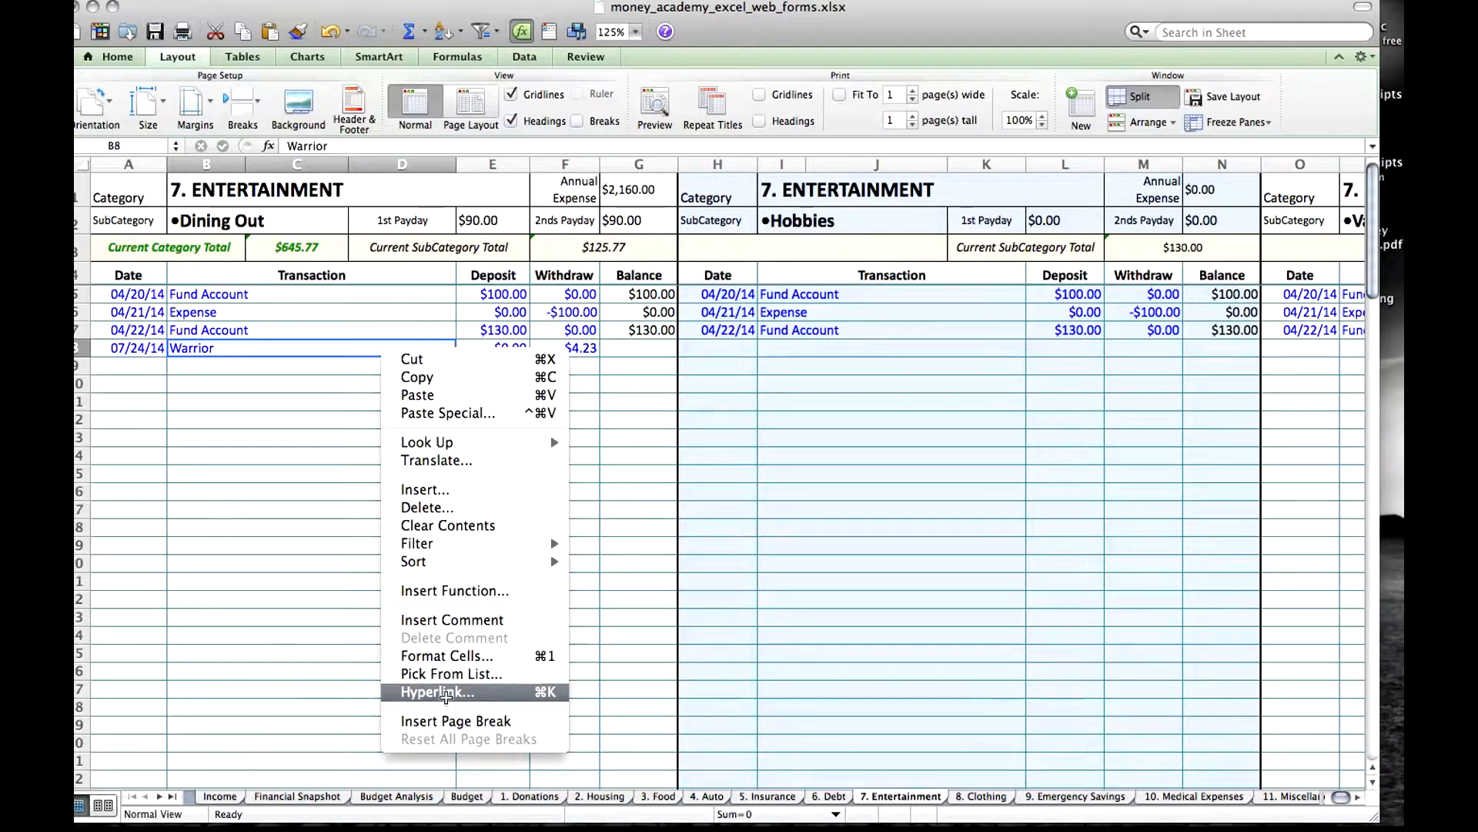
pyautogui.click(305, 0)
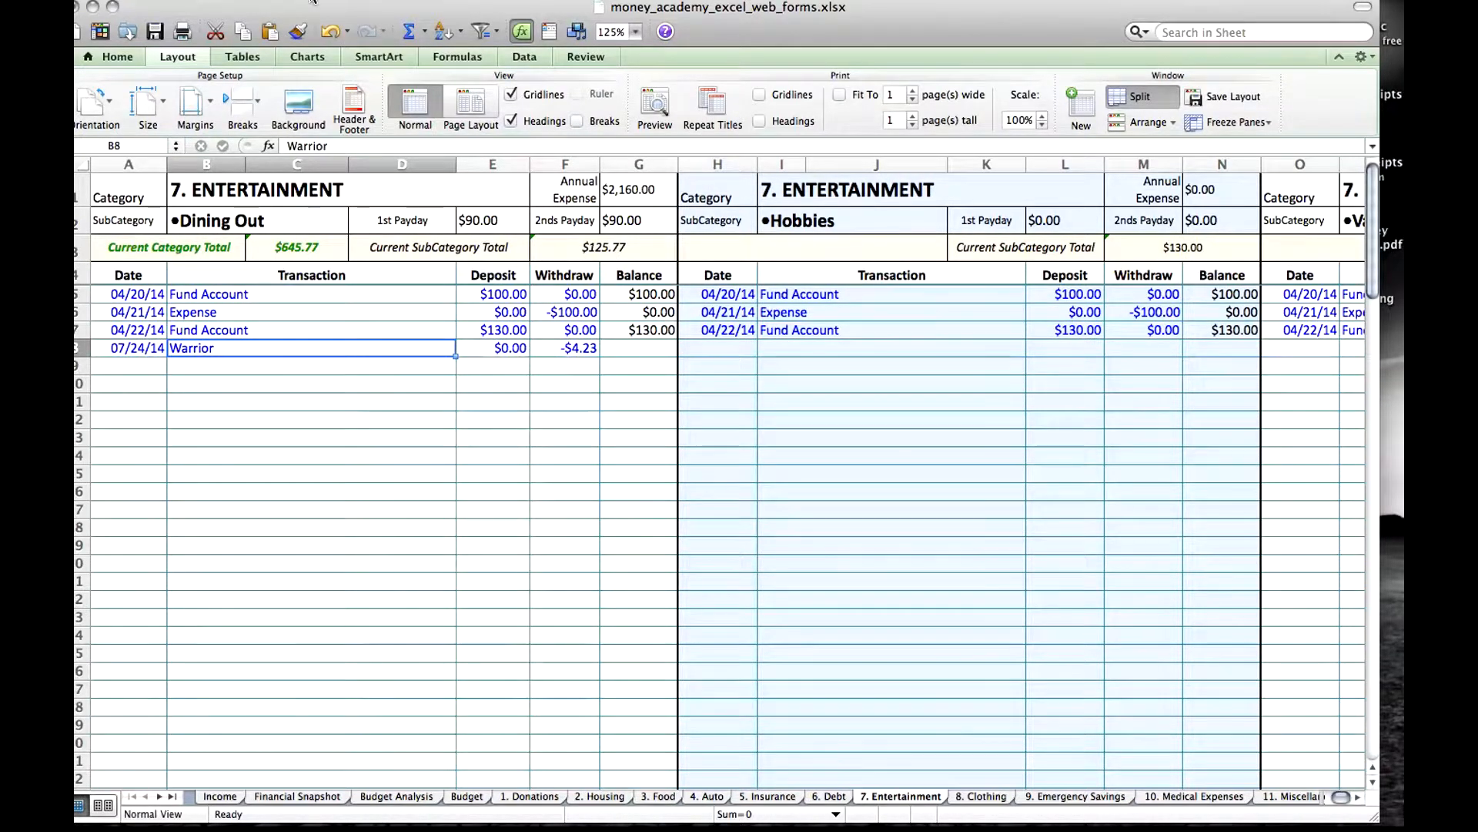
pyautogui.click(305, 0)
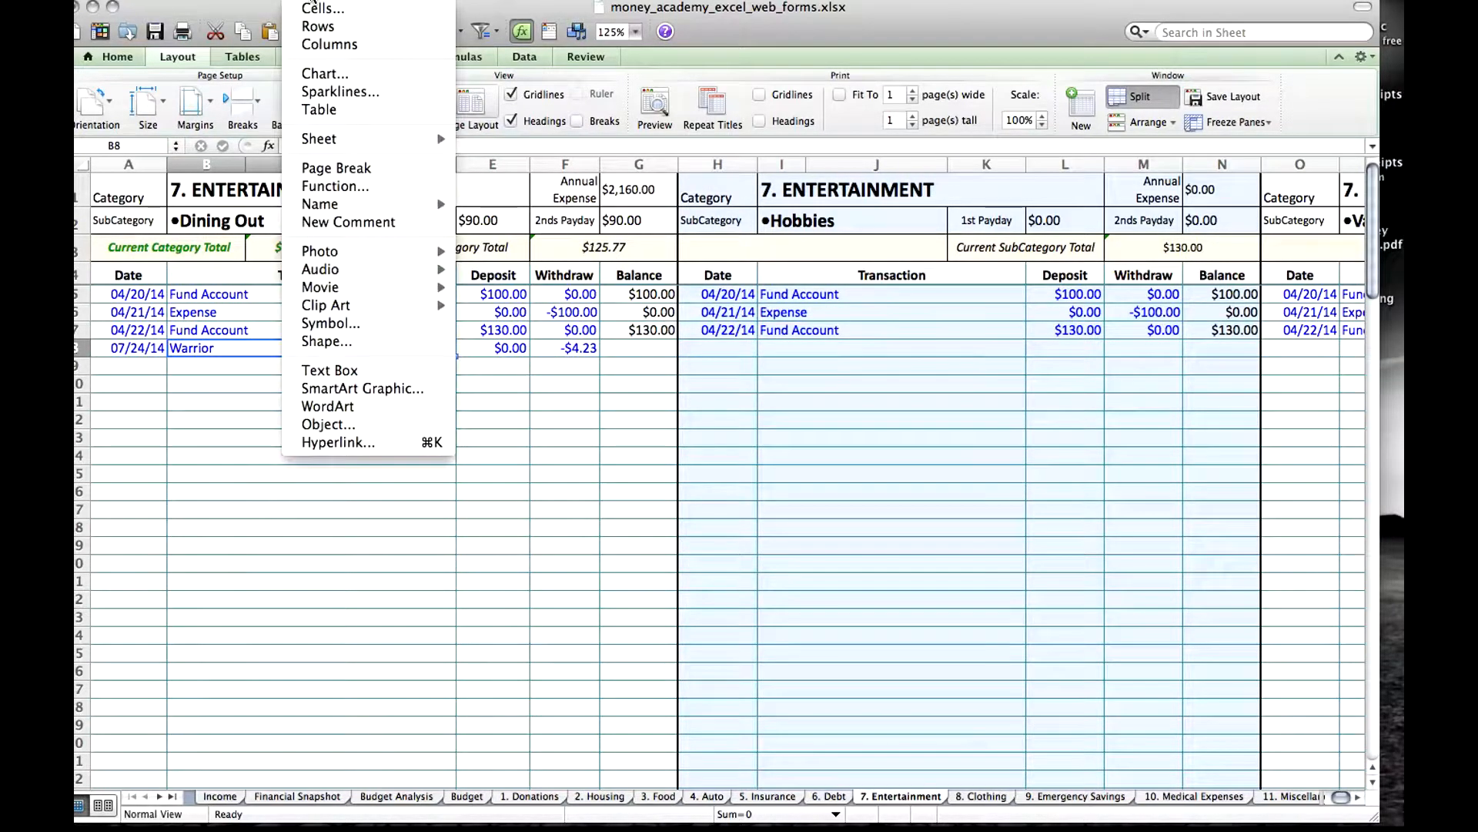
pyautogui.click(339, 442)
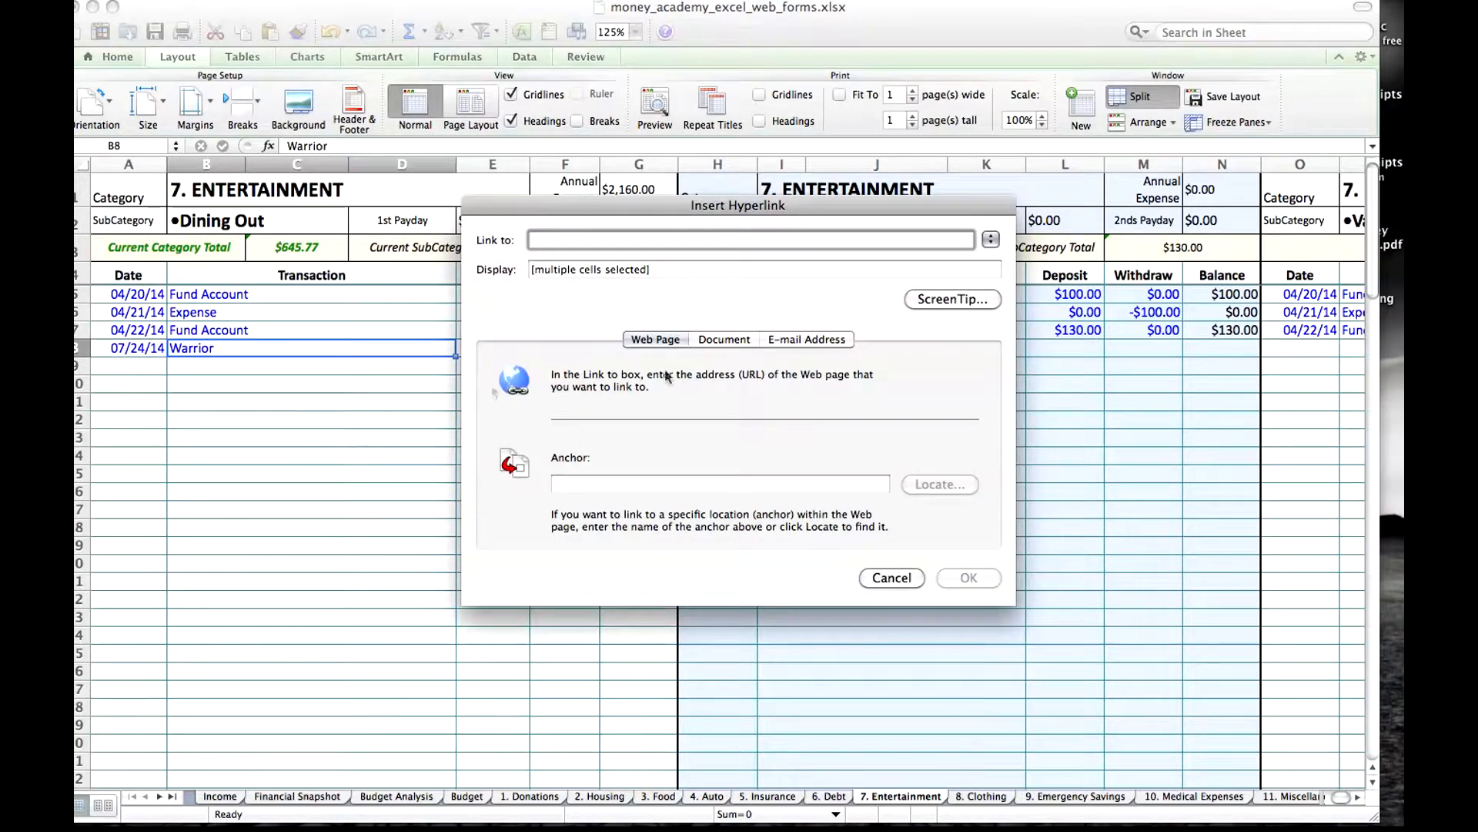
pyautogui.click(724, 341)
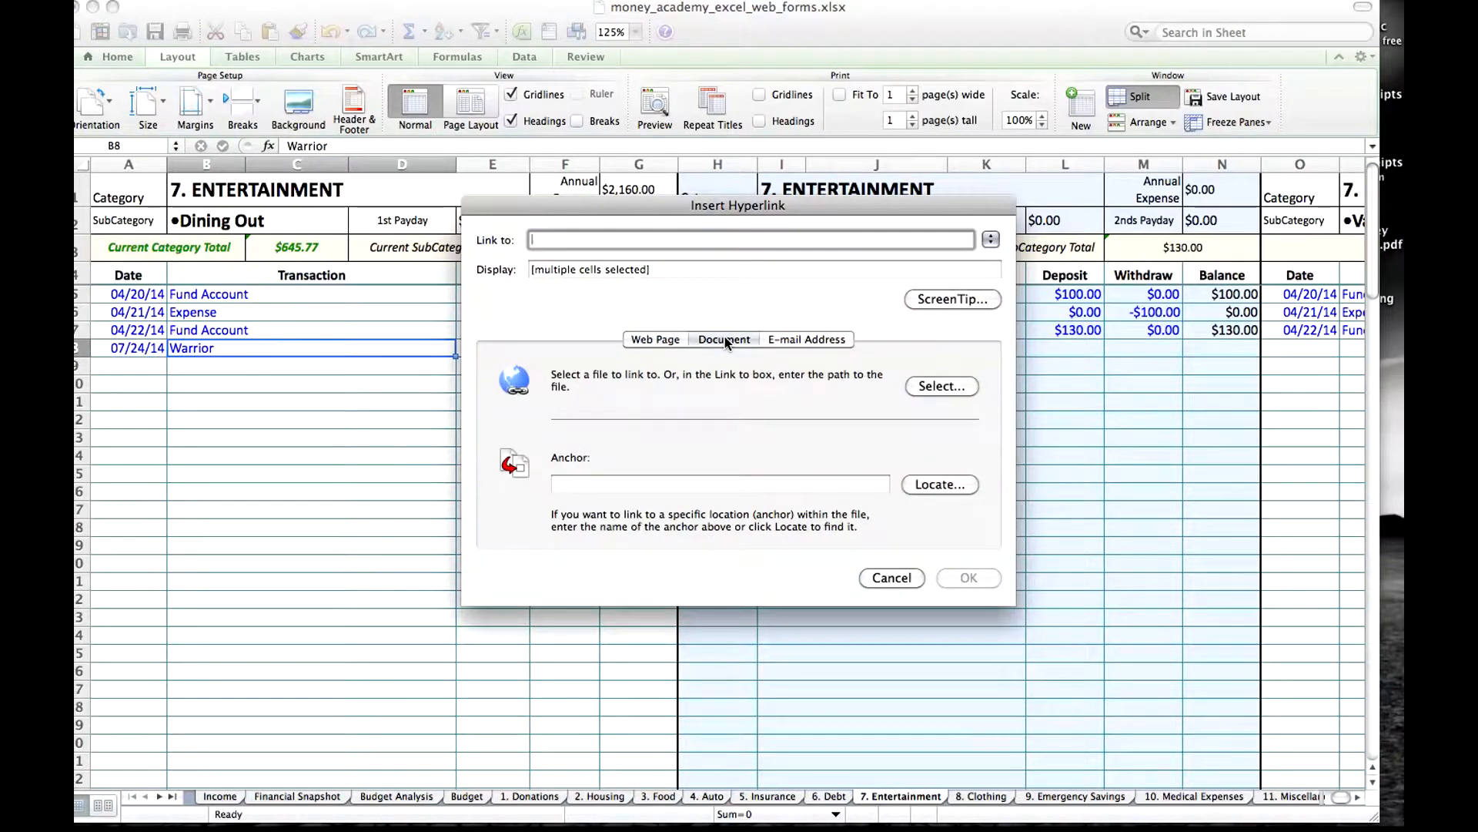
# Link the cell to 072414_ent_4.23.jpg from the ma receipts folder on the Desktop and confirm the hyperlink.
pyautogui.click(933, 386)
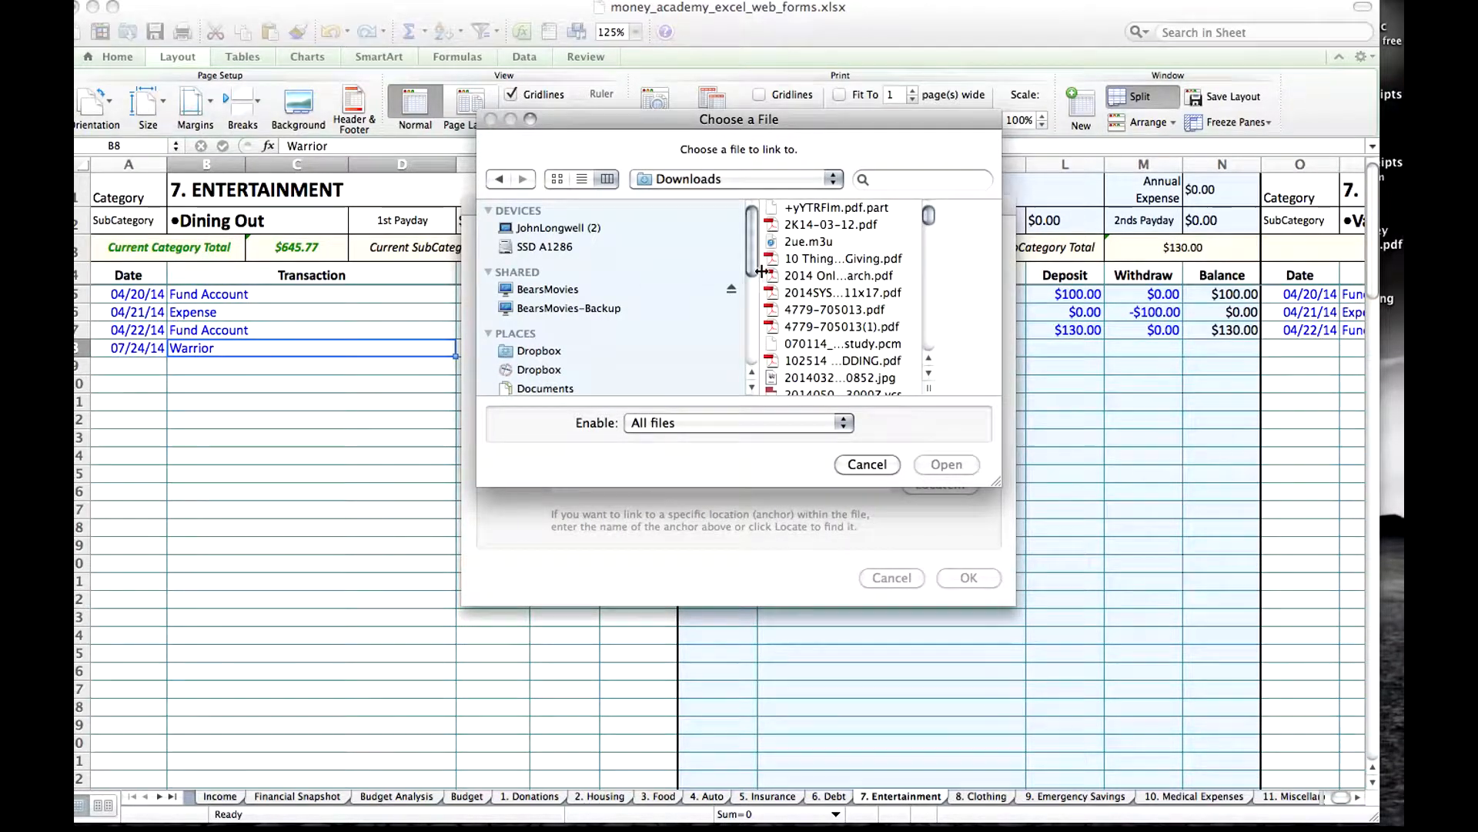
pyautogui.scroll(-5, 751, 267)
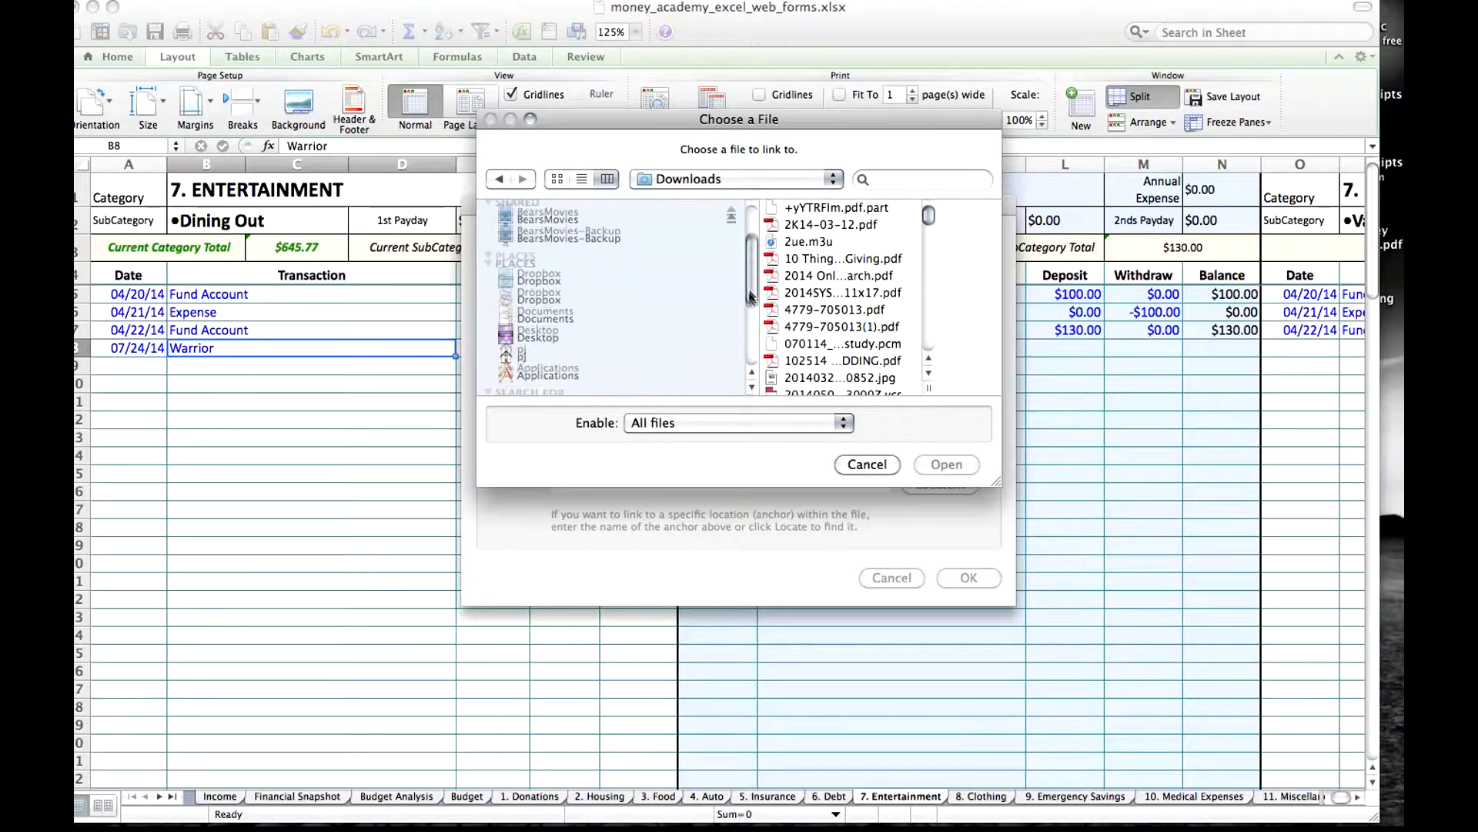
pyautogui.click(534, 328)
pyautogui.click(814, 225)
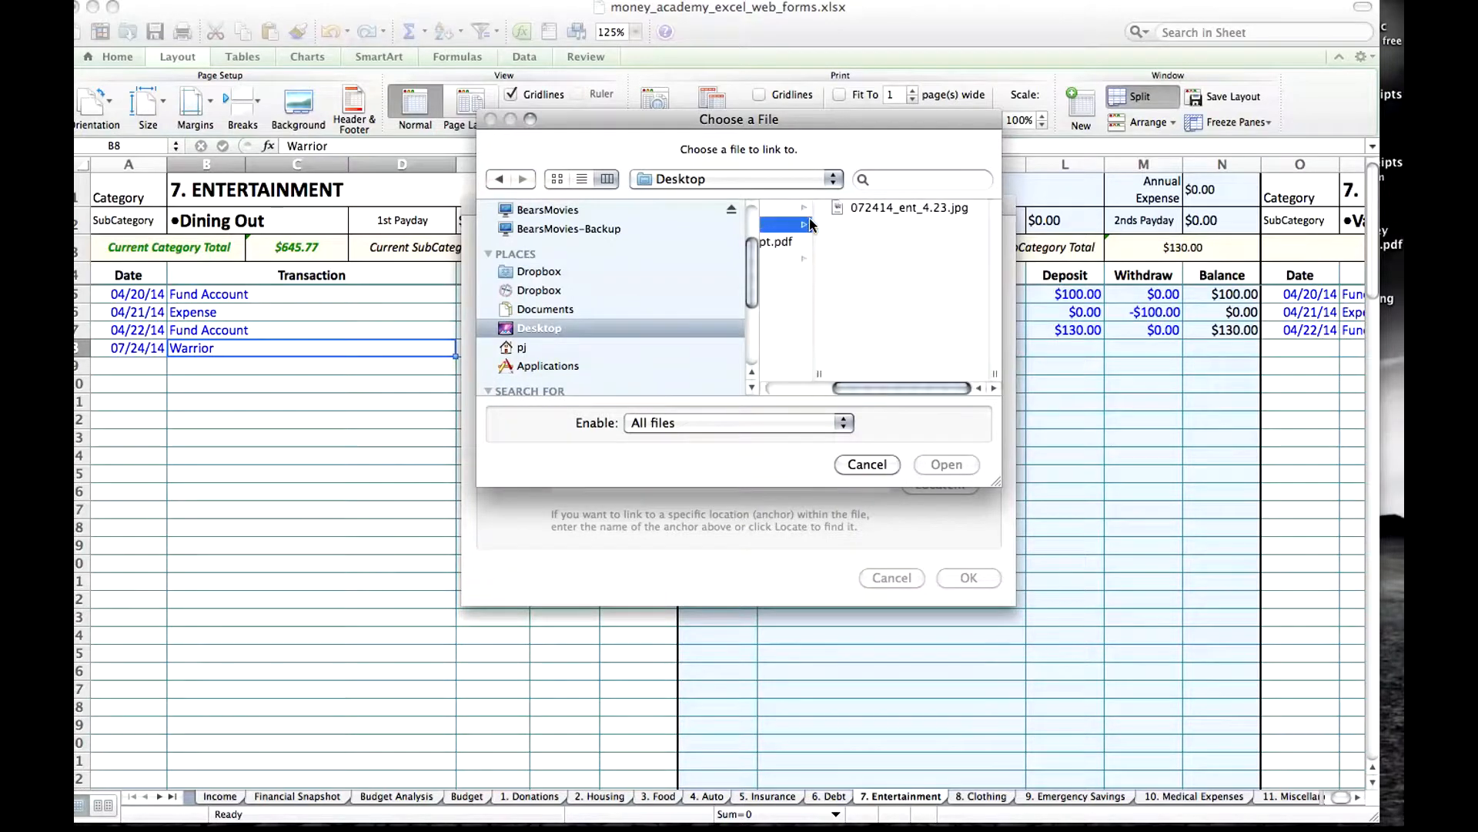
pyautogui.click(872, 207)
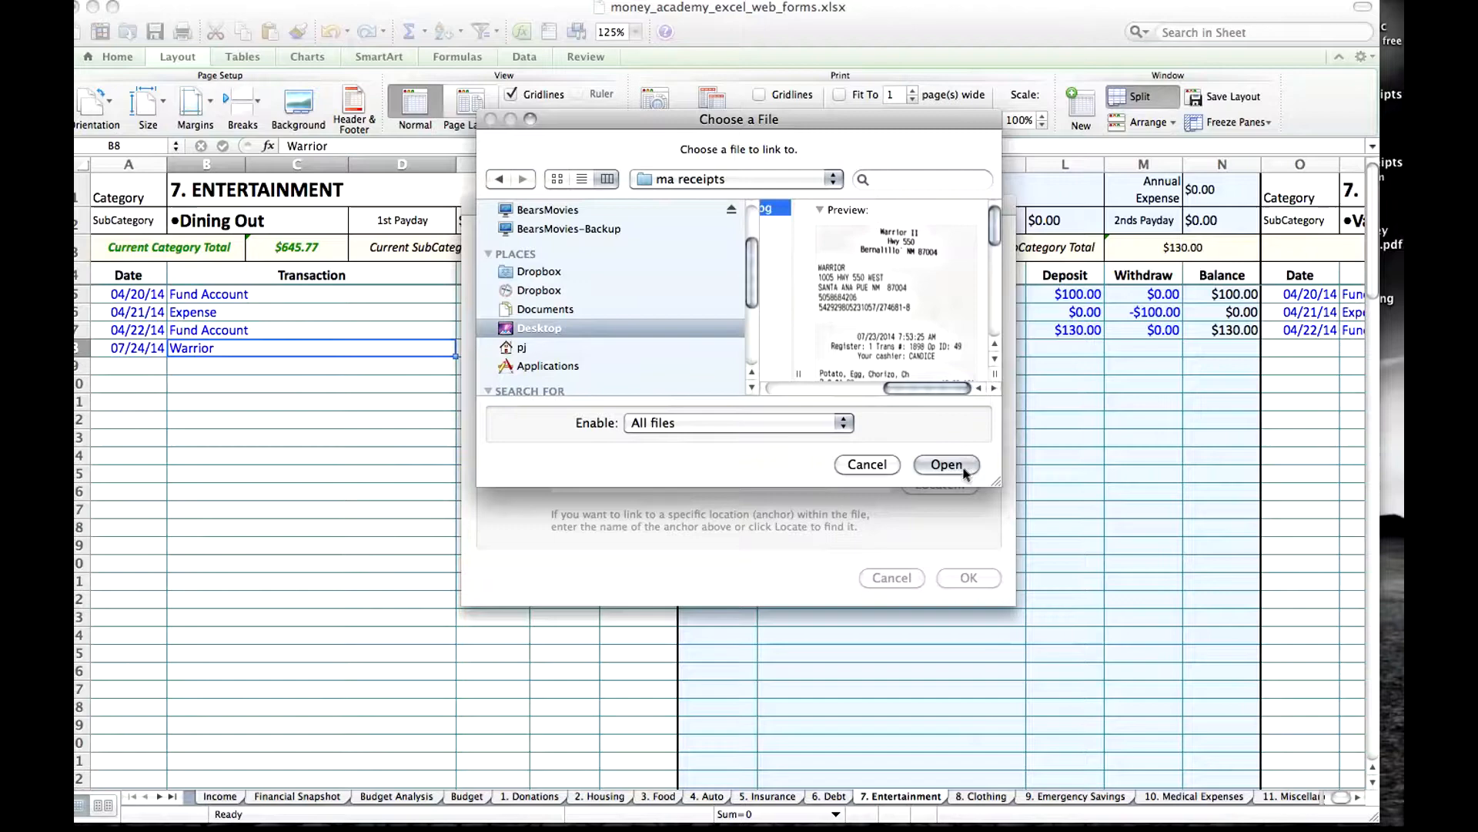
pyautogui.click(946, 465)
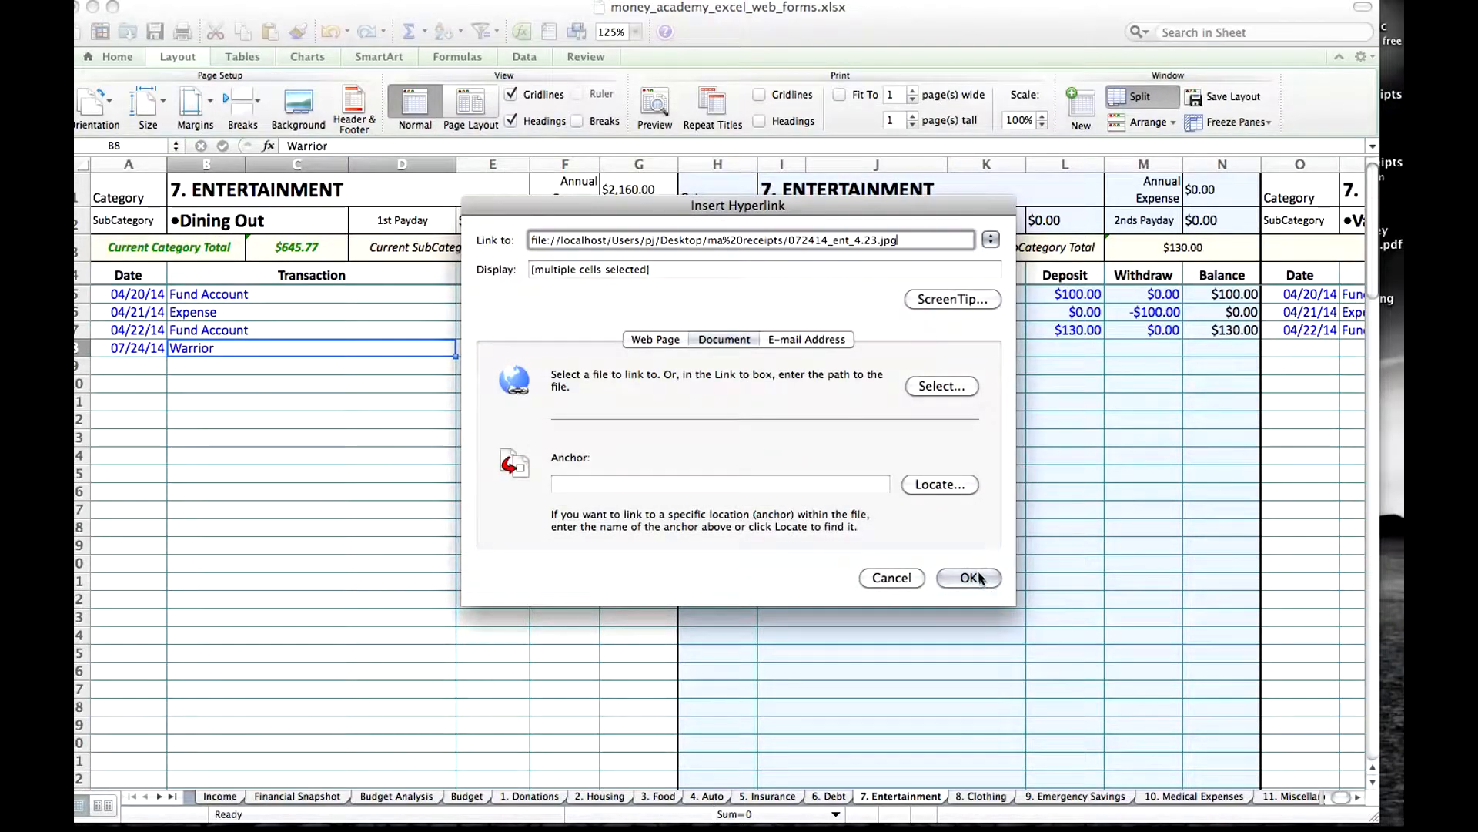
pyautogui.click(969, 577)
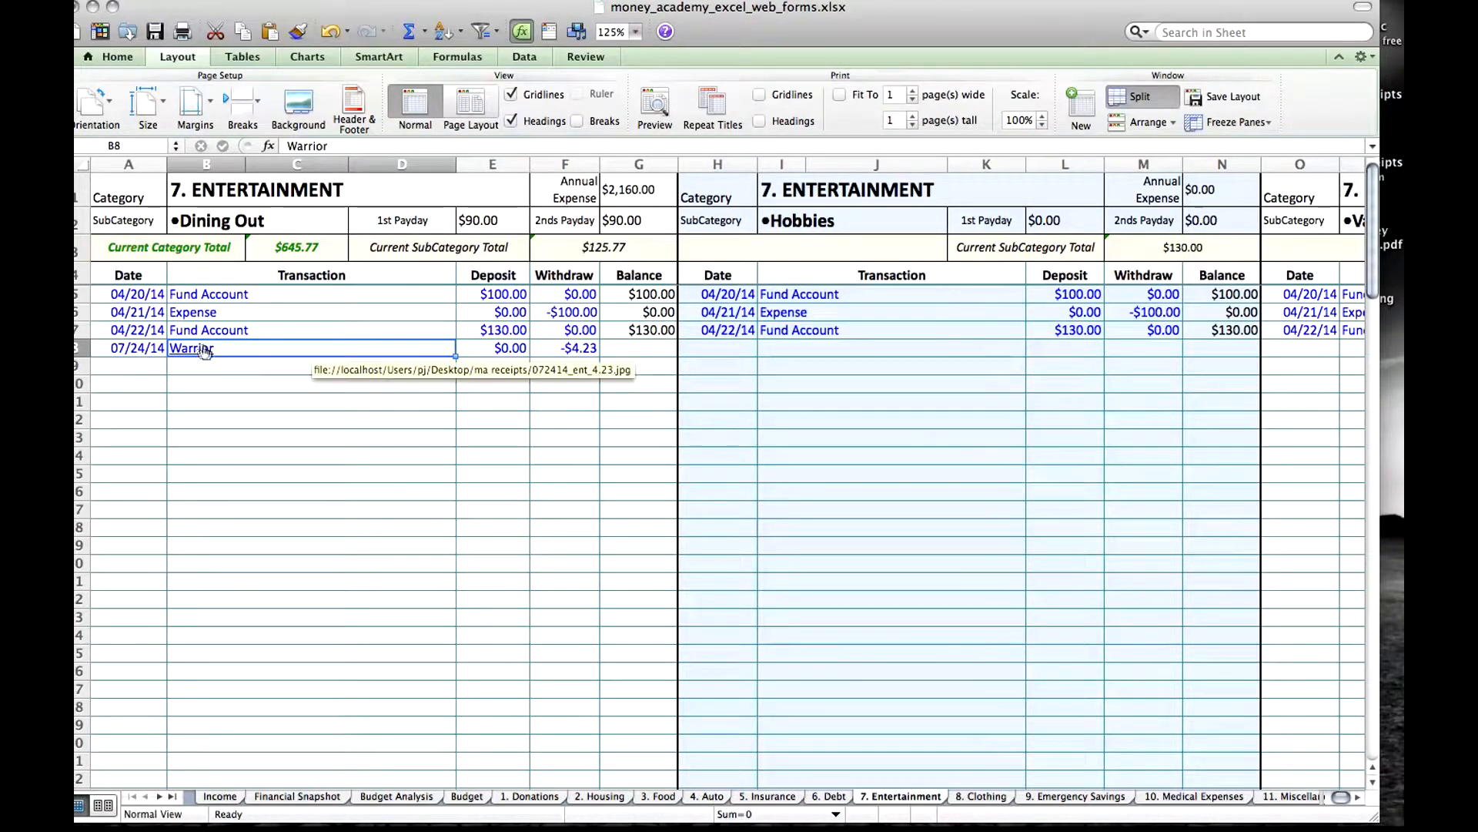
# Follow the Warrior hyperlink to view the receipt image, allowing the file to open, and return to the workbook.
pyautogui.click(214, 381)
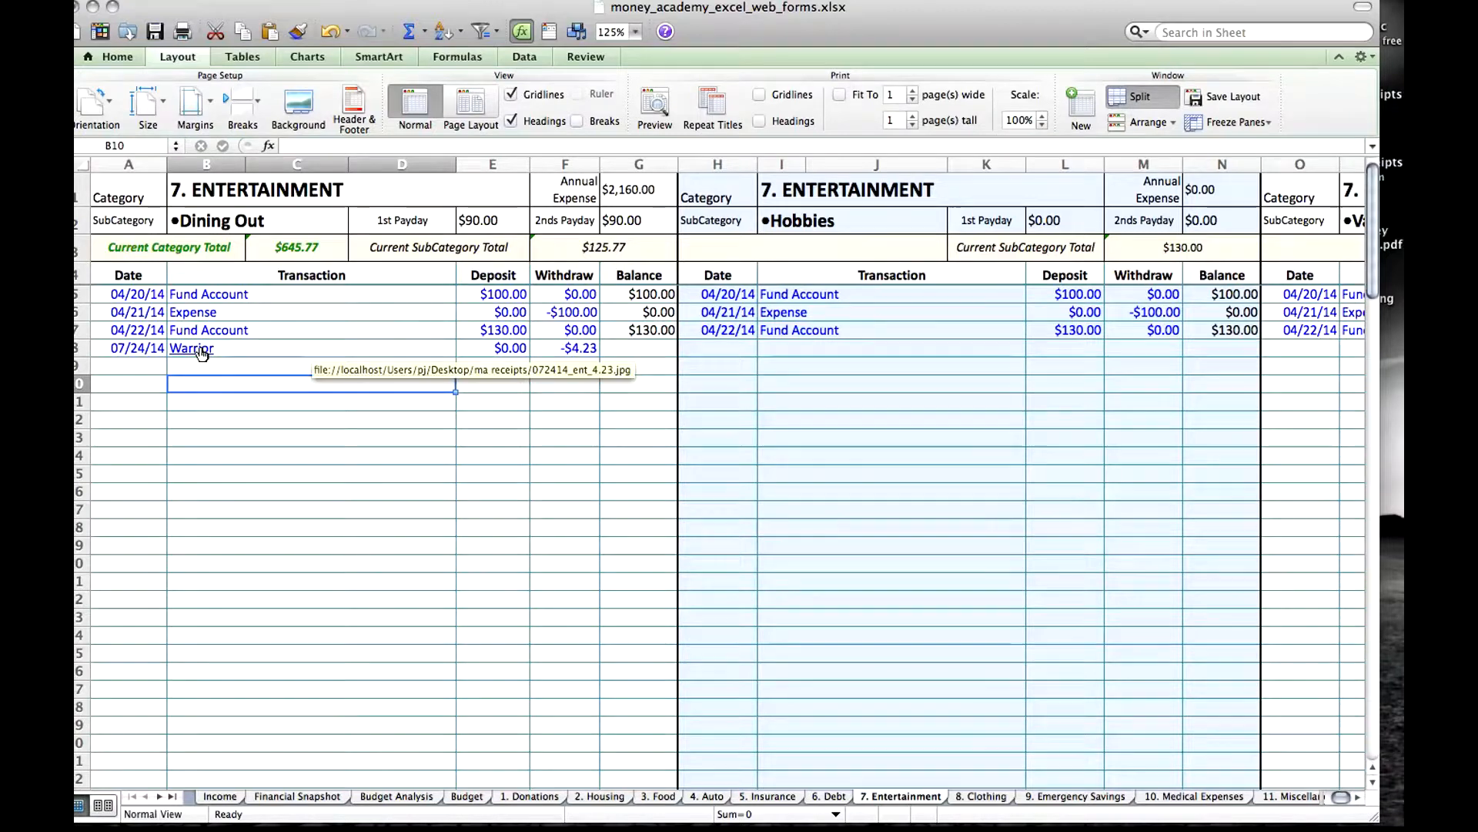
pyautogui.click(202, 350)
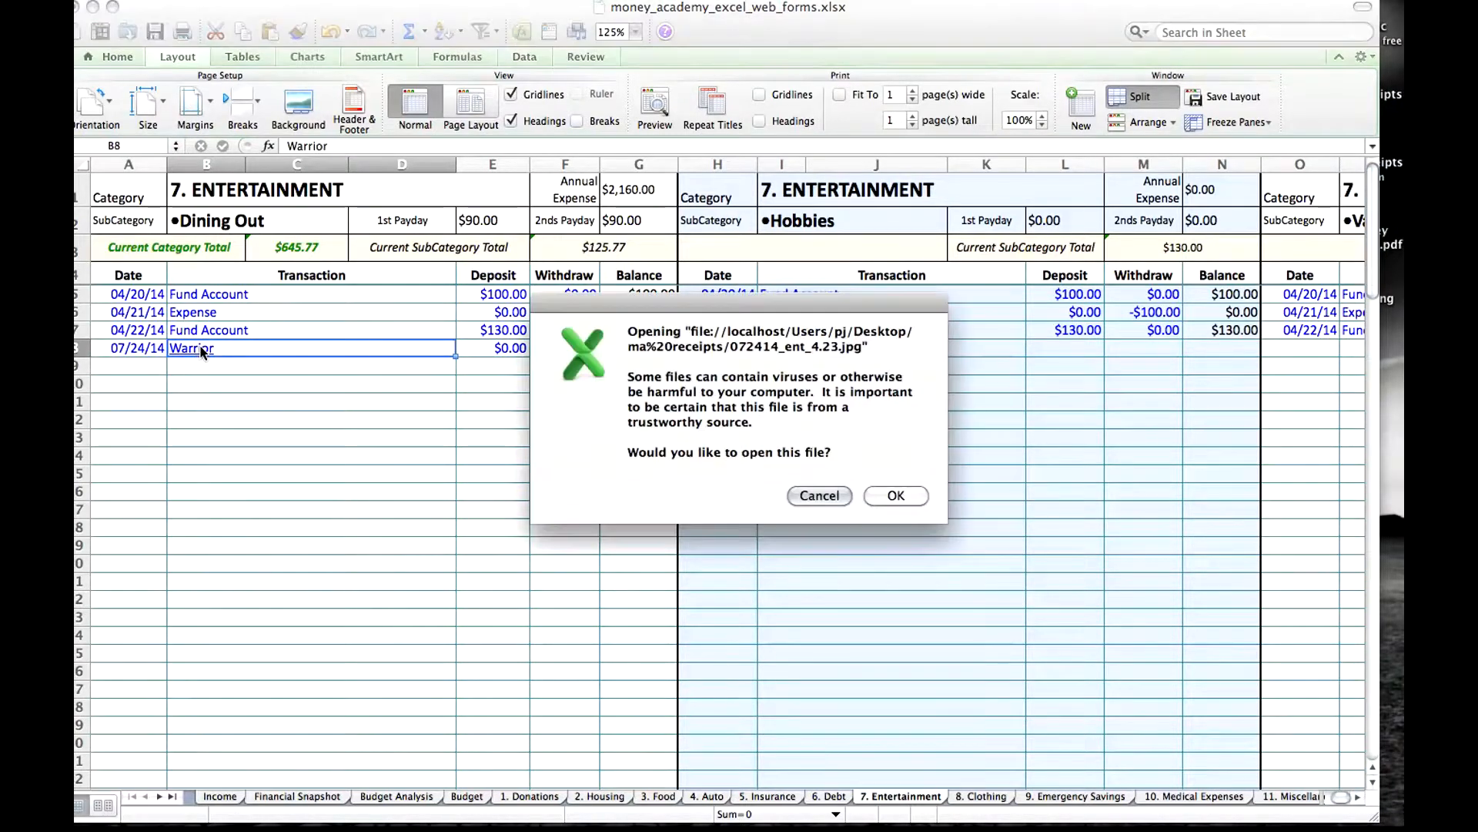
pyautogui.click(903, 494)
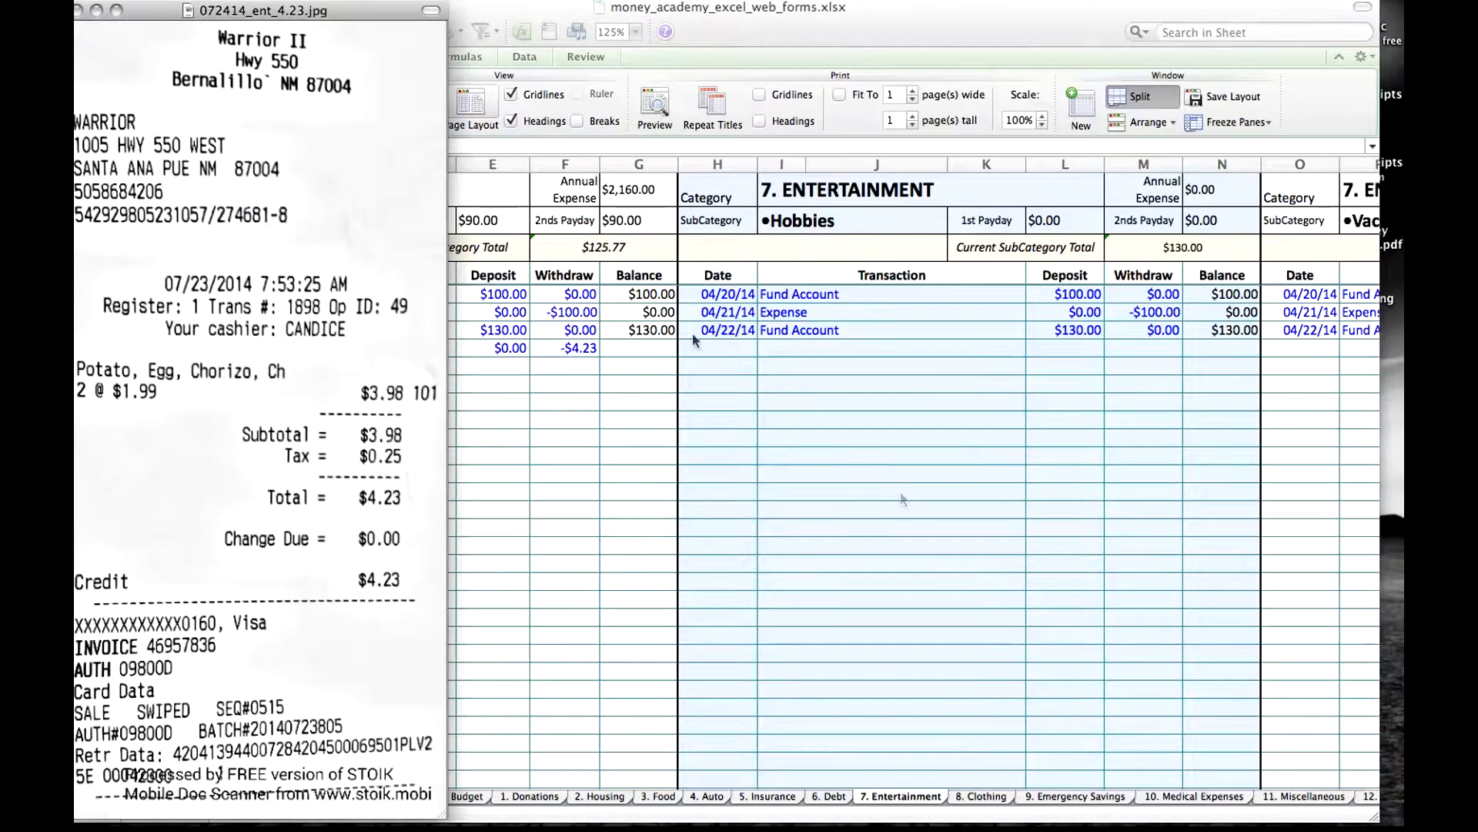
pyautogui.click(565, 362)
# Correct the date of the Warrior transaction to 7/23.
pyautogui.click(137, 347)
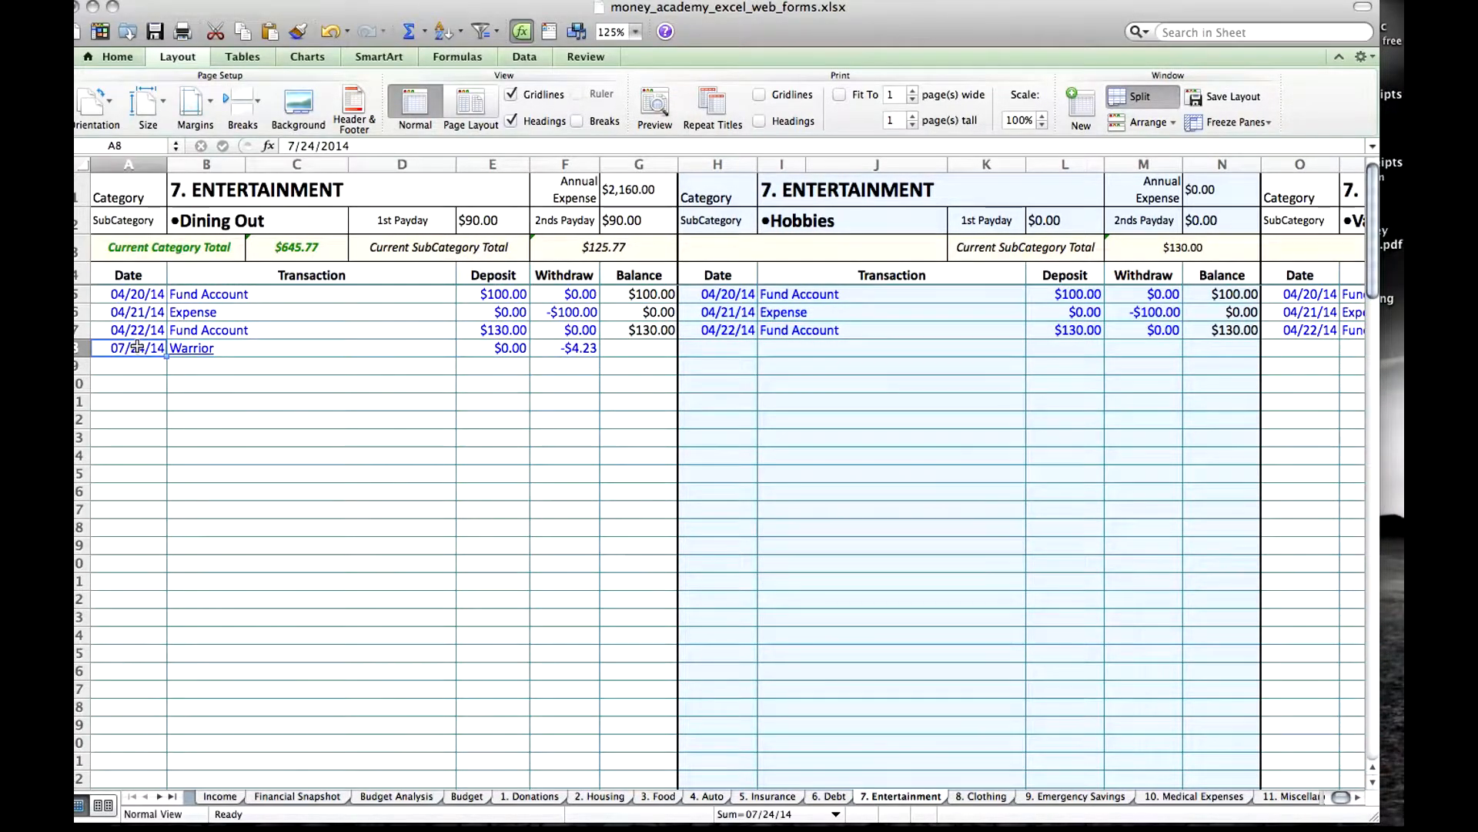
pyautogui.write('7/23')
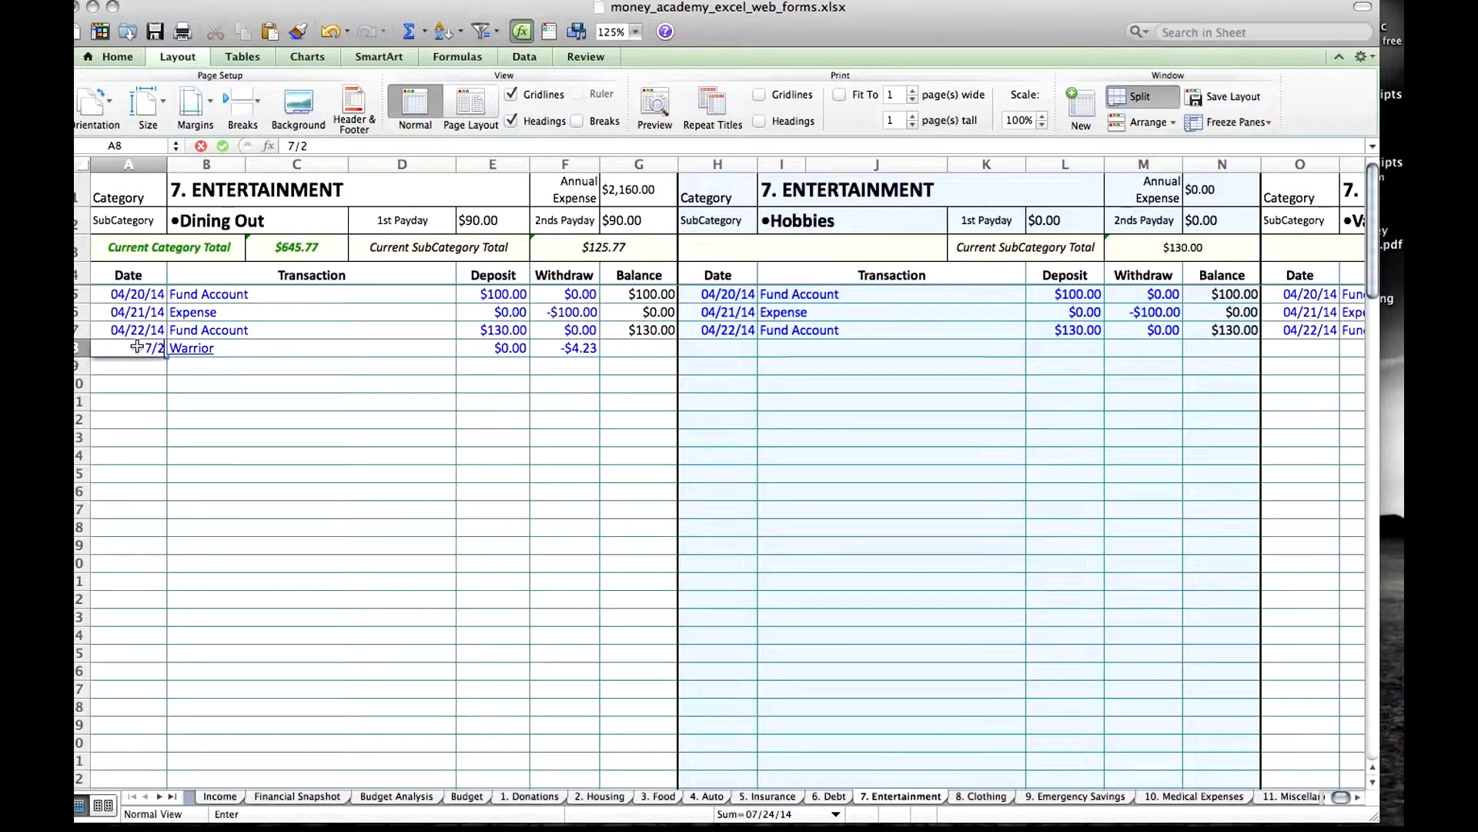
pyautogui.press('Return')
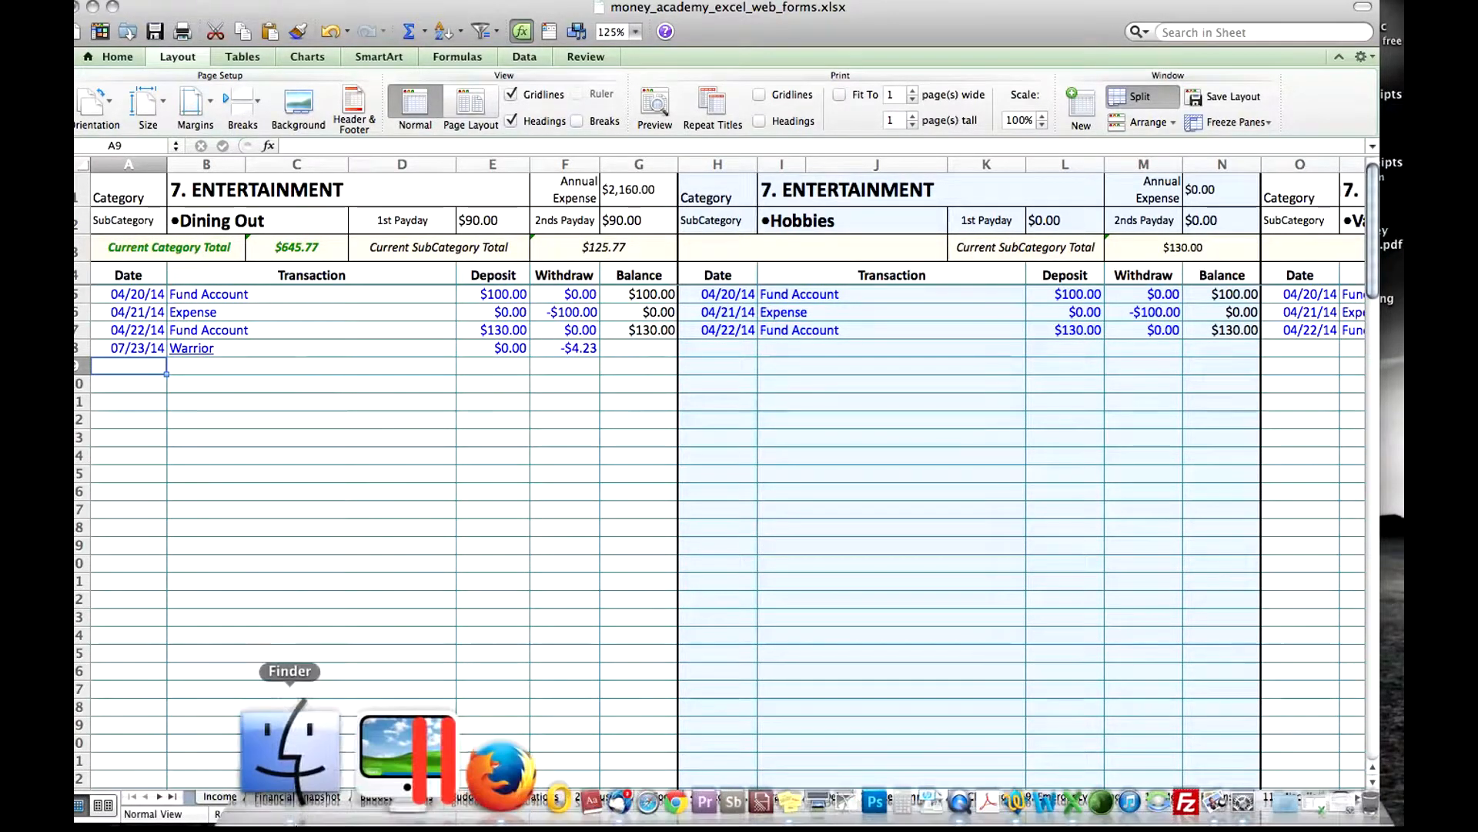
# Switch to Finder and open the receipts folder in Dropbox.
pyautogui.click(295, 772)
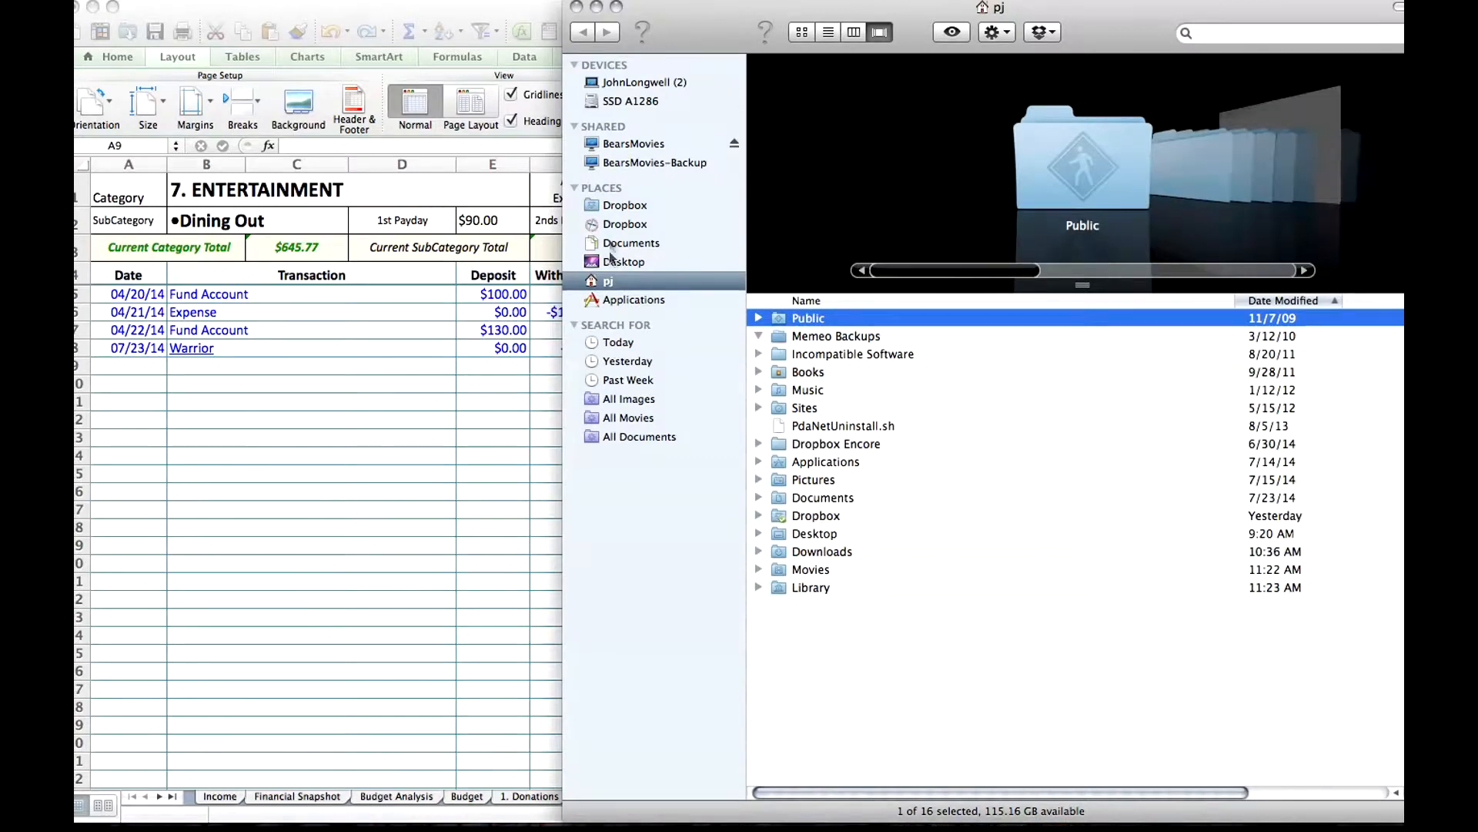
pyautogui.click(617, 204)
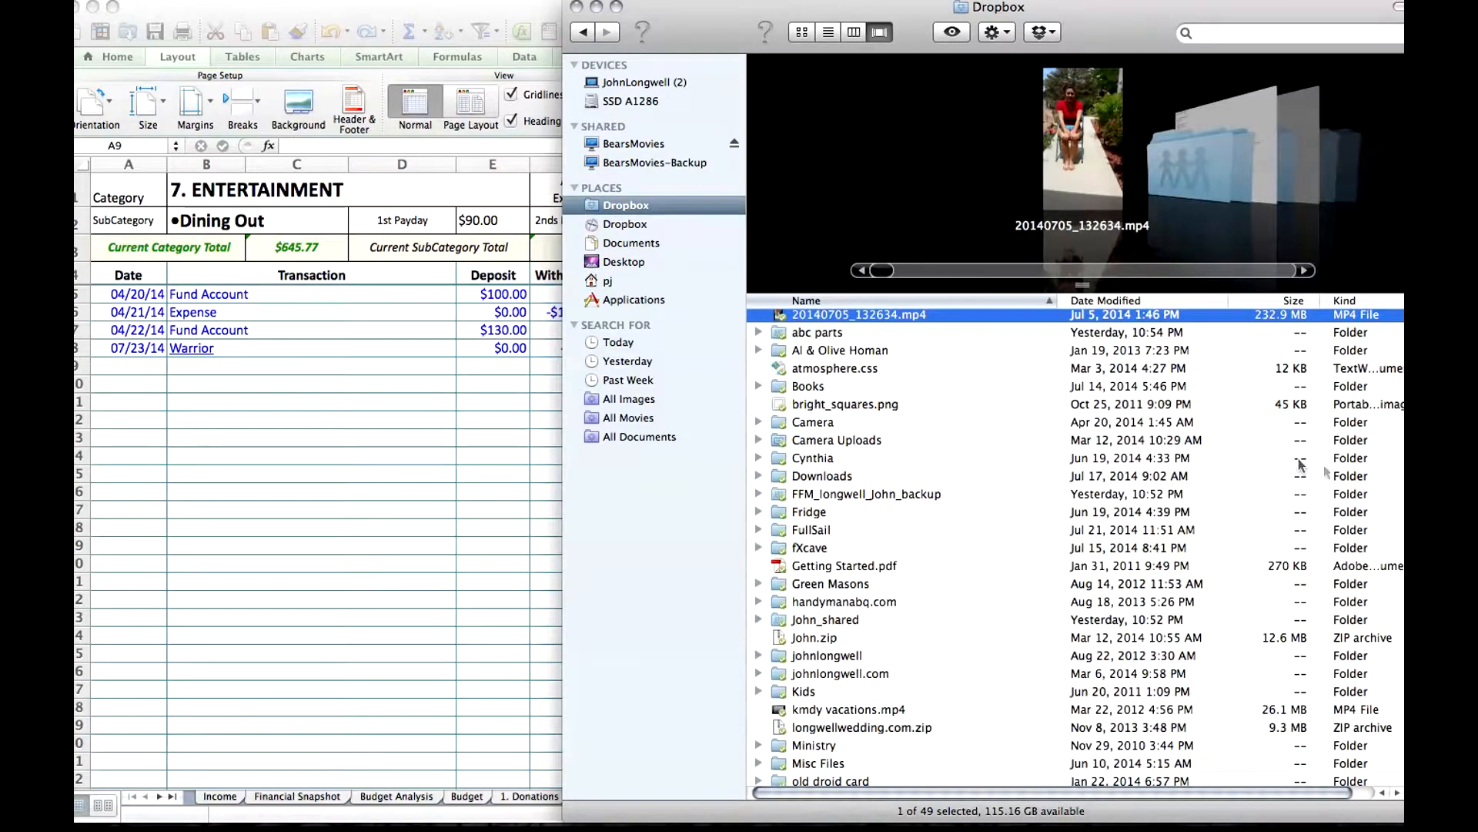
pyautogui.moveTo(632, 9); pyautogui.dragTo(168, 10)
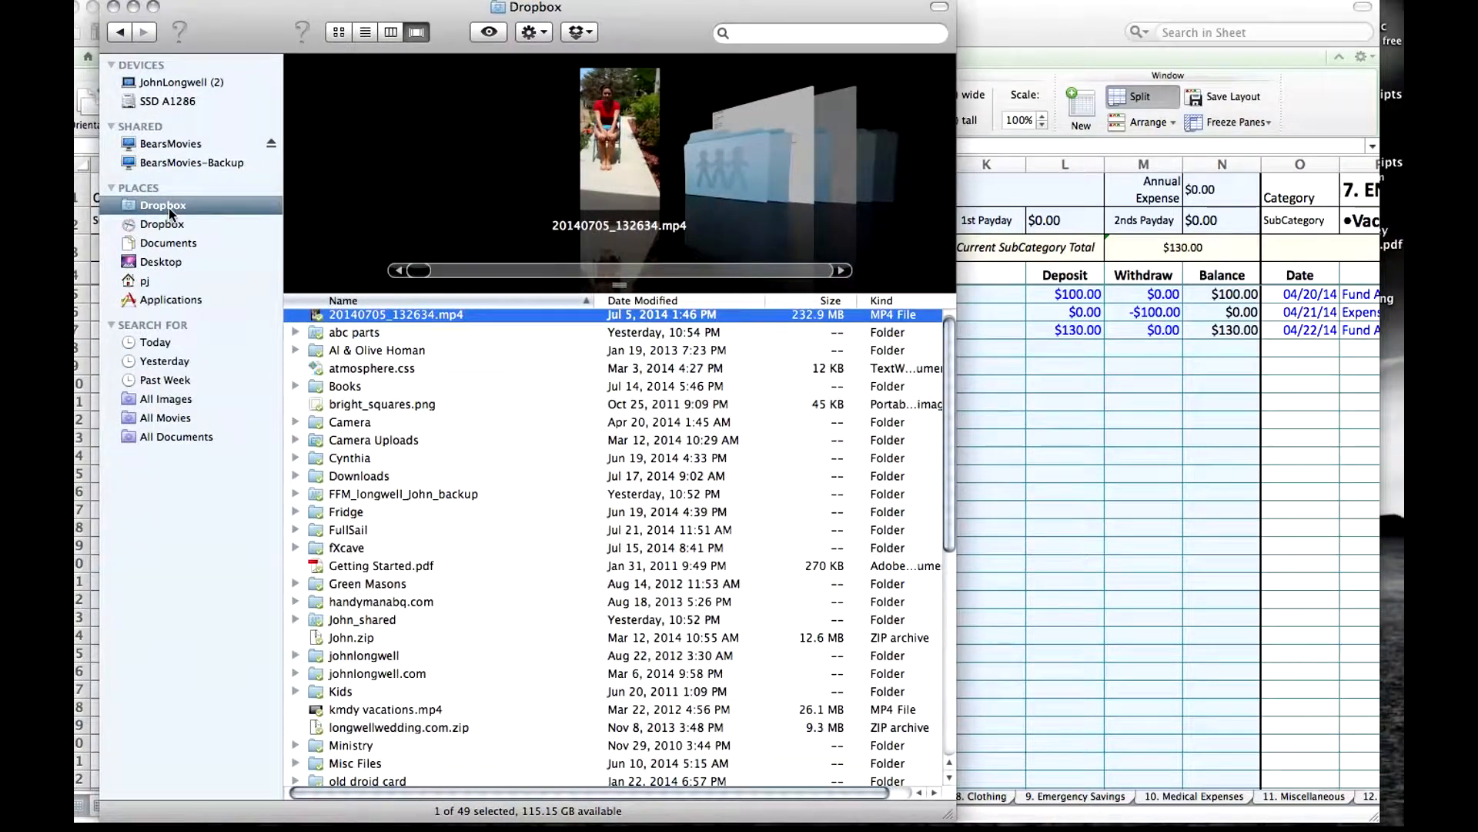
pyautogui.moveTo(953, 462); pyautogui.dragTo(937, 578)
pyautogui.click(346, 629)
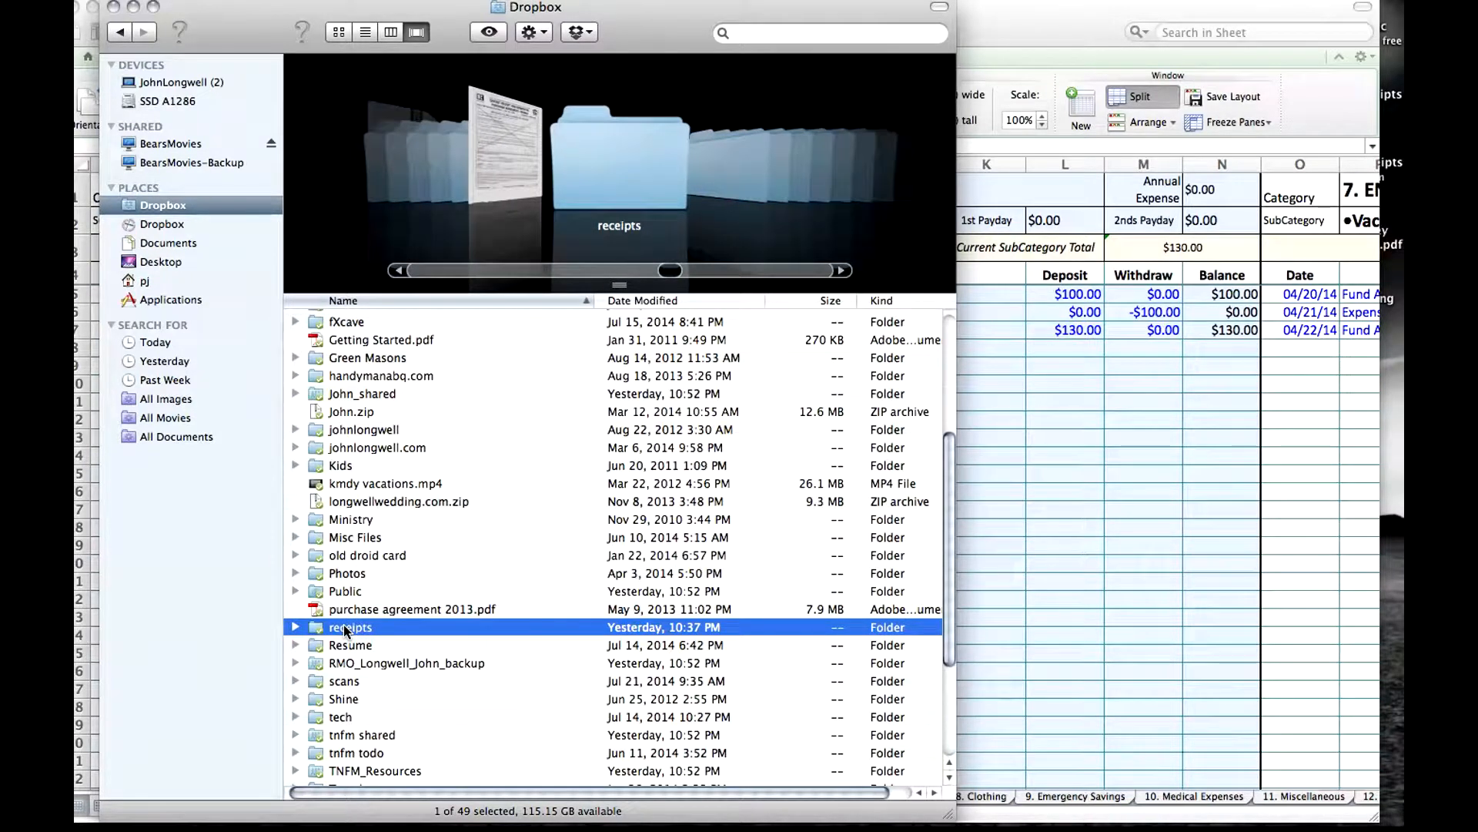
pyautogui.doubleClick(345, 628)
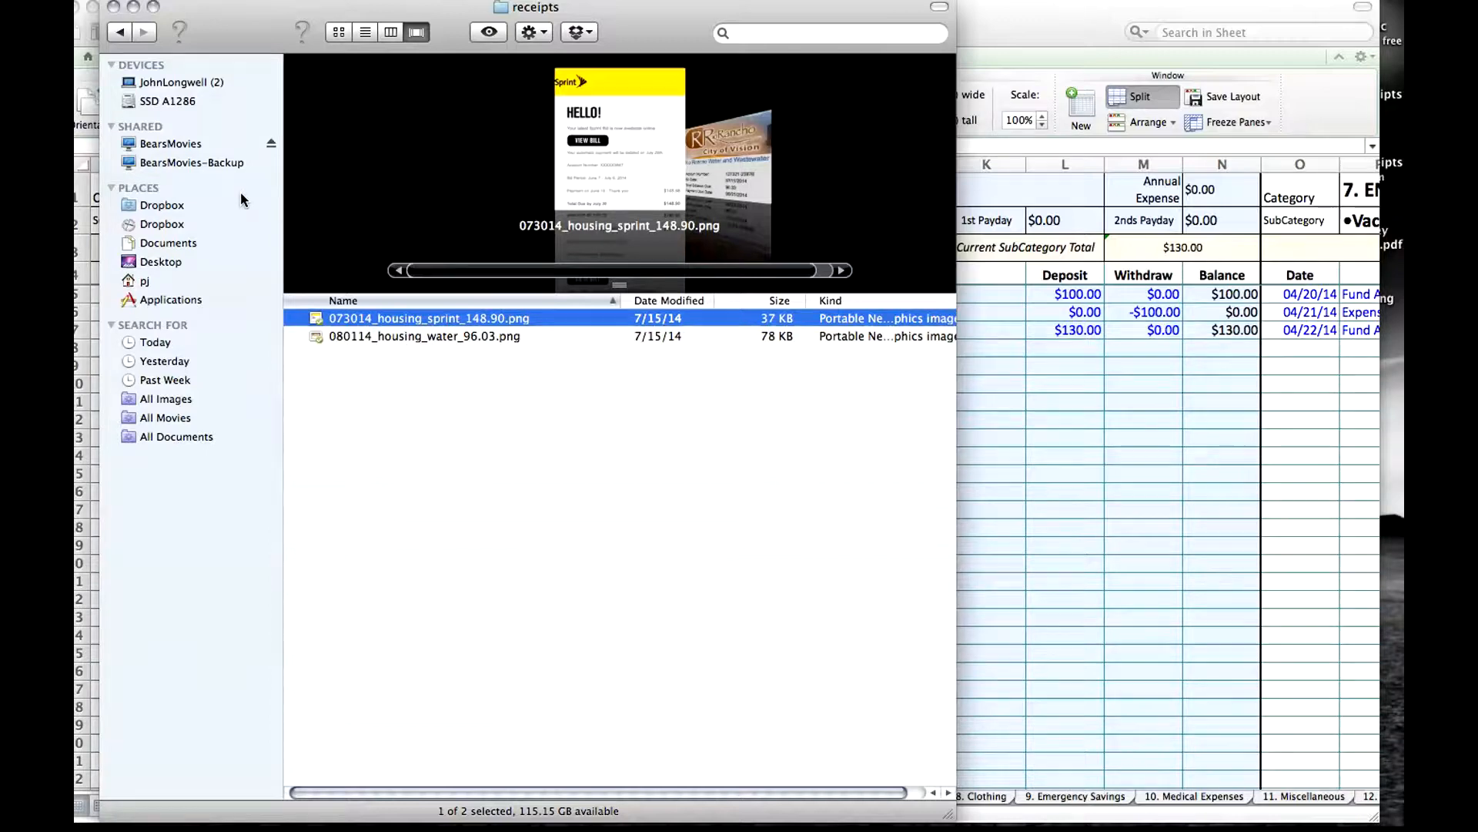
# Open the all_receipts alias on the Desktop to view its target folder, and go back to the Desktop.
pyautogui.click(162, 263)
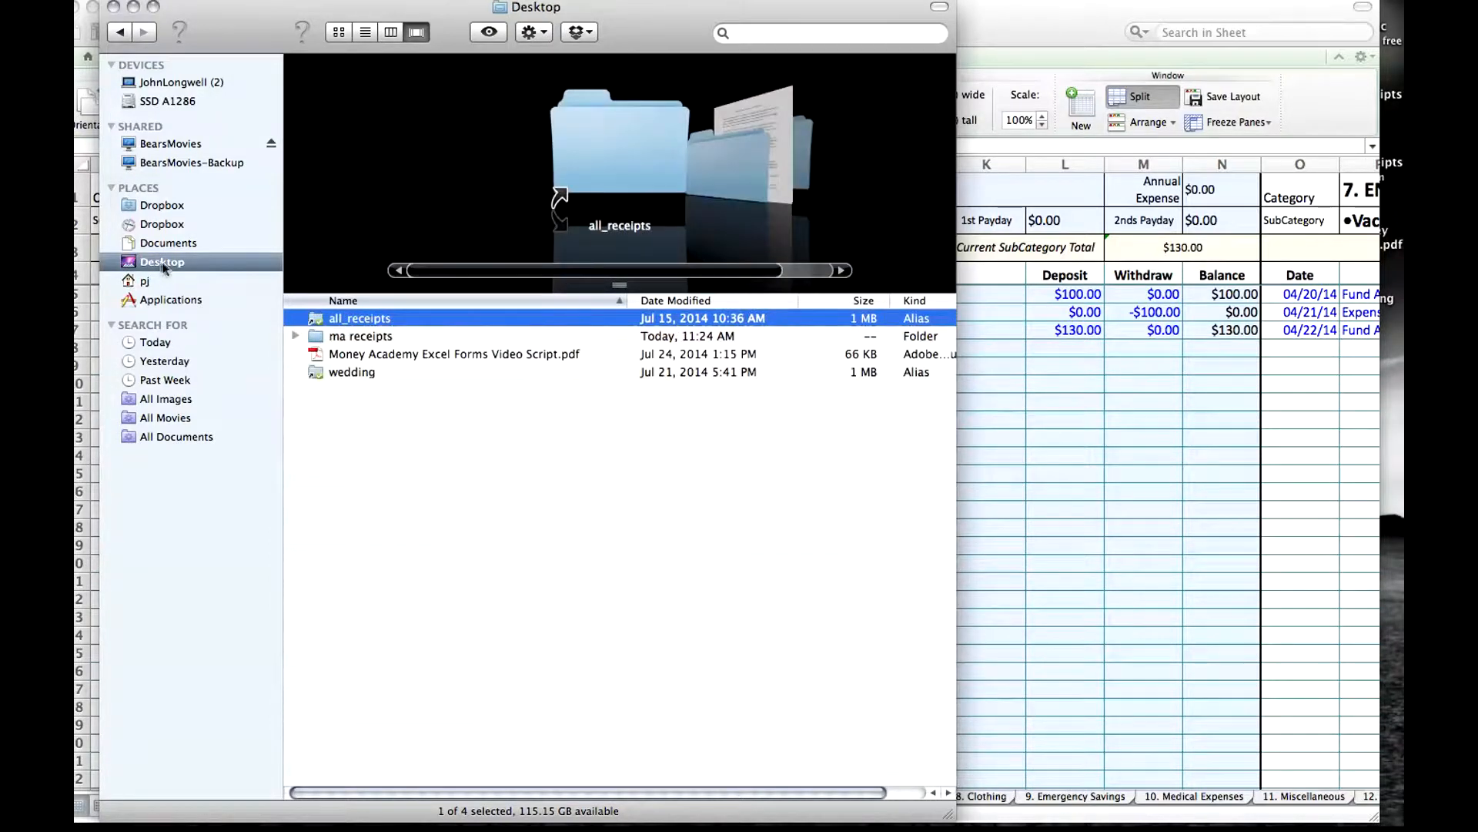
pyautogui.doubleClick(359, 319)
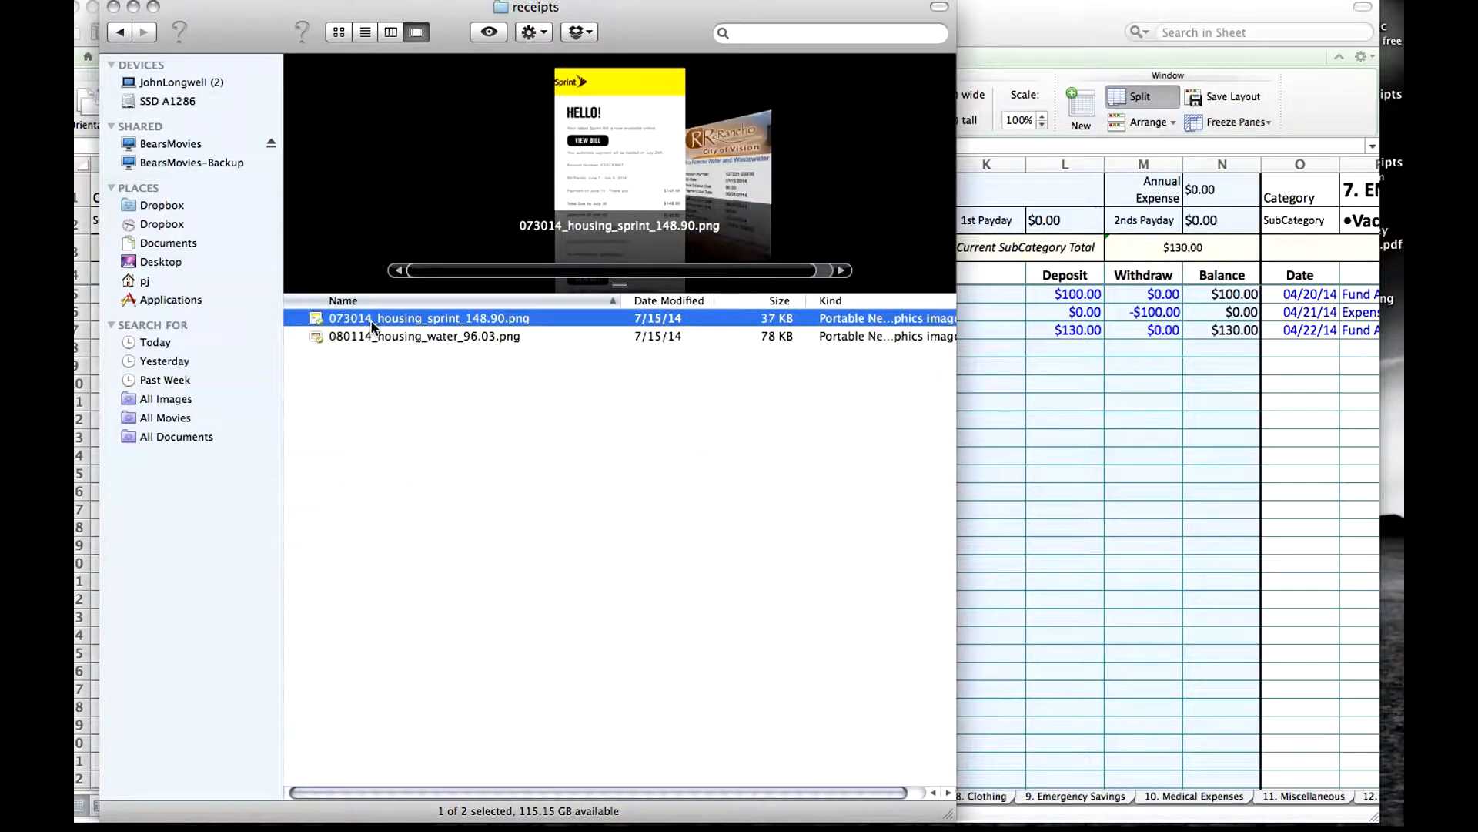
pyautogui.click(121, 32)
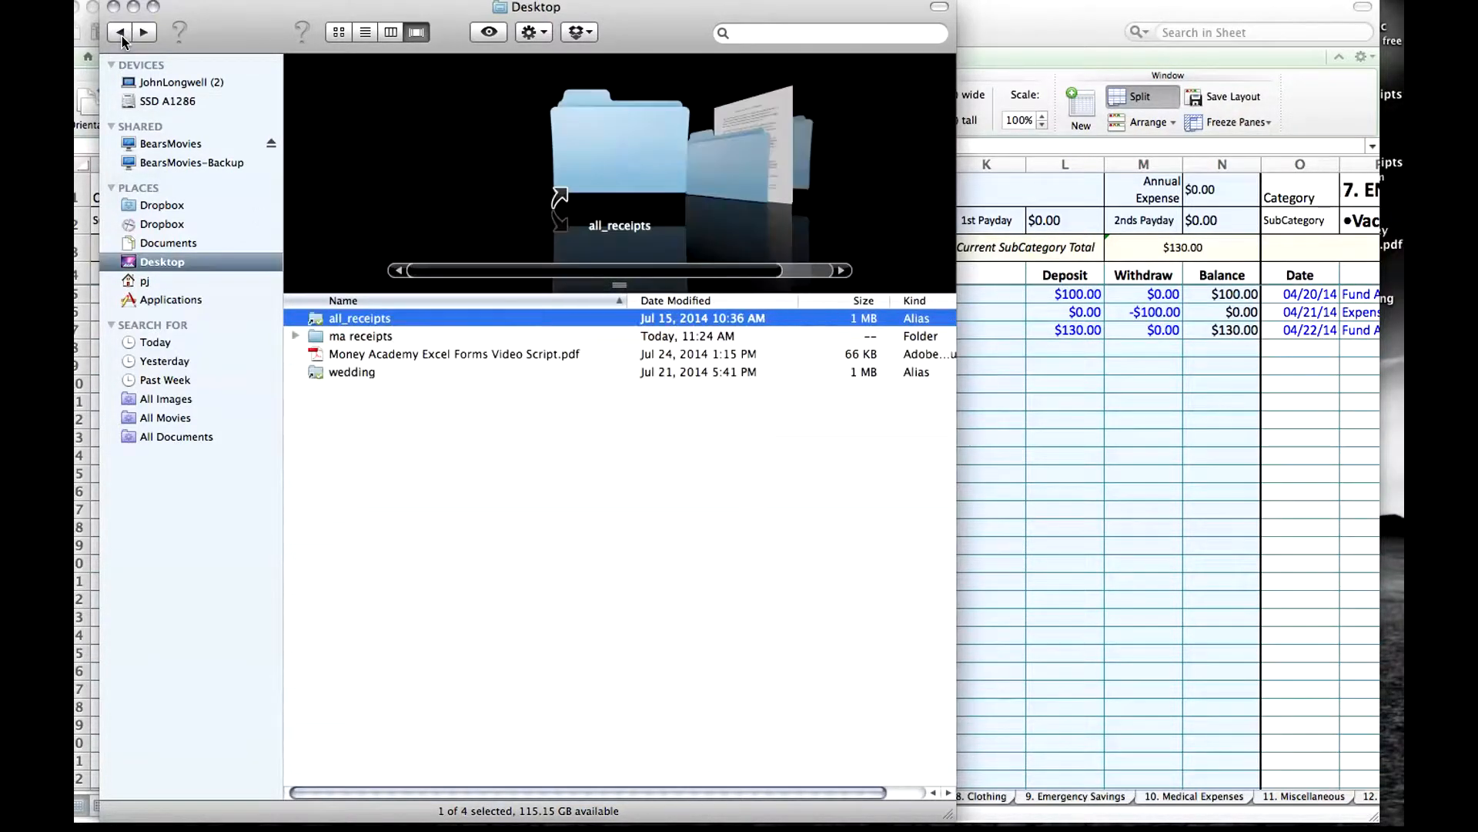
# Open the receipts folder inside Dropbox to view its saved receipt images, and close the Finder window.
pyautogui.click(168, 204)
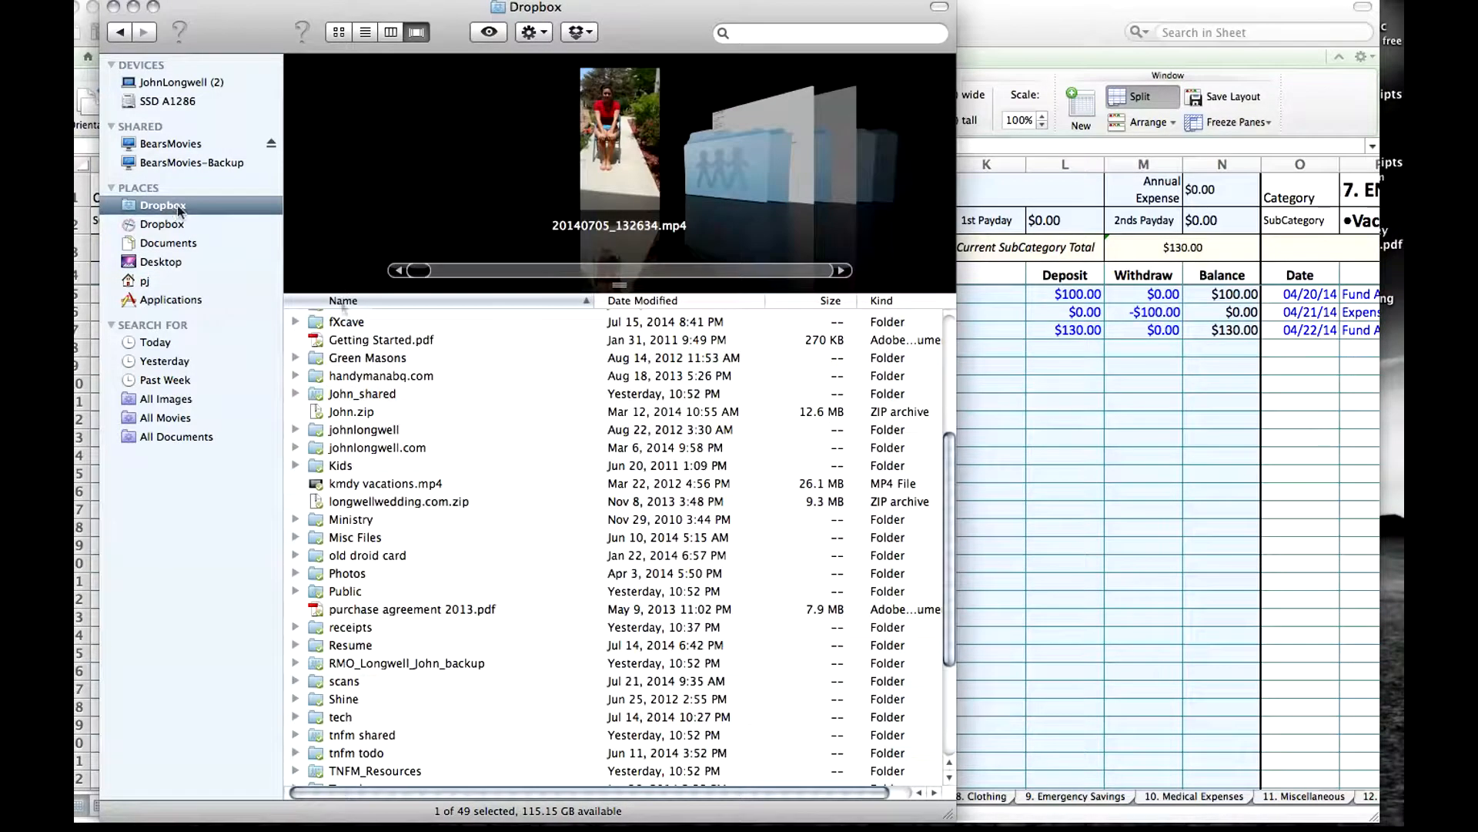
pyautogui.scroll(-3, 945, 485)
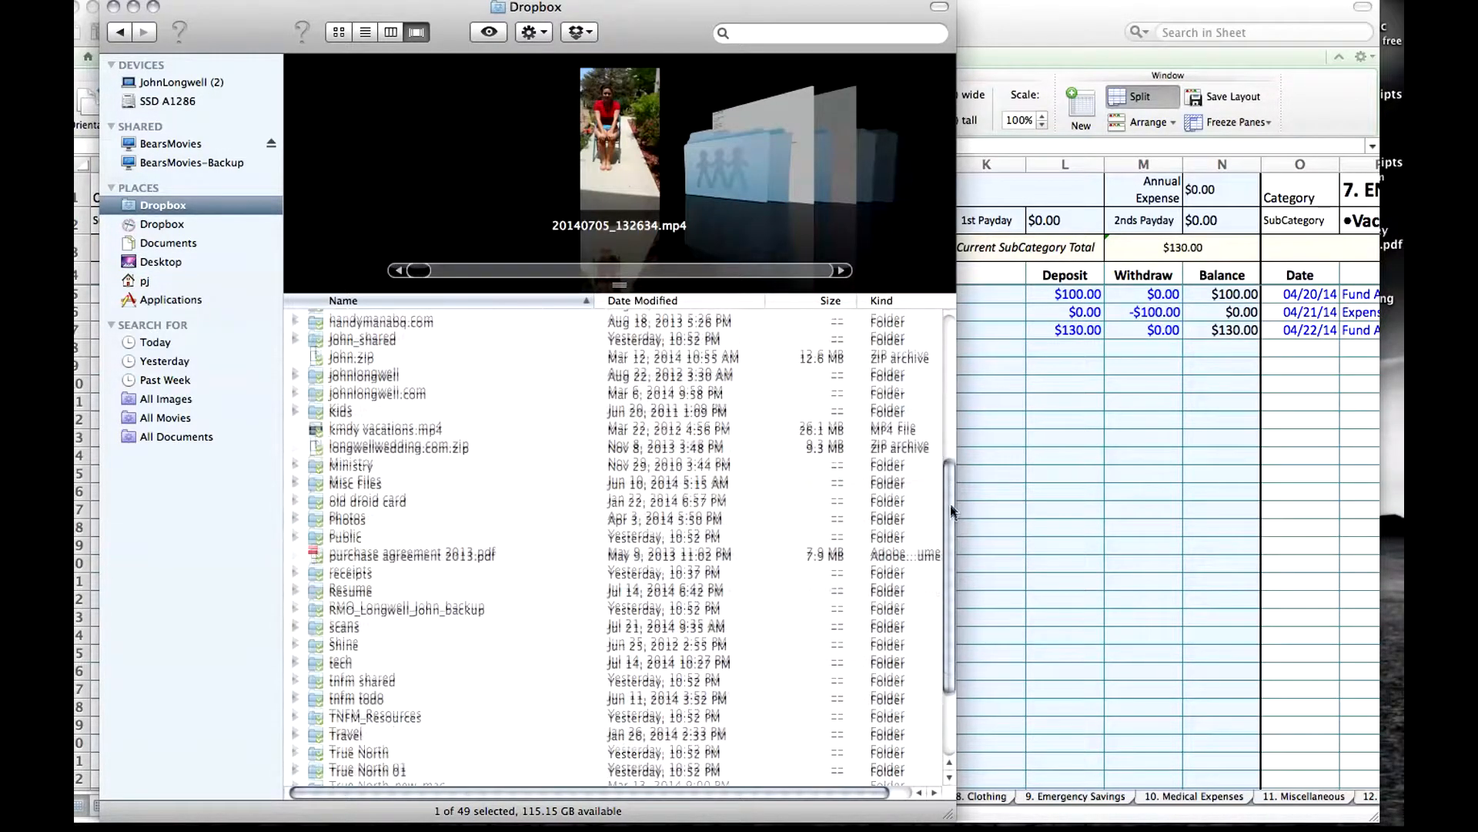
pyautogui.doubleClick(348, 570)
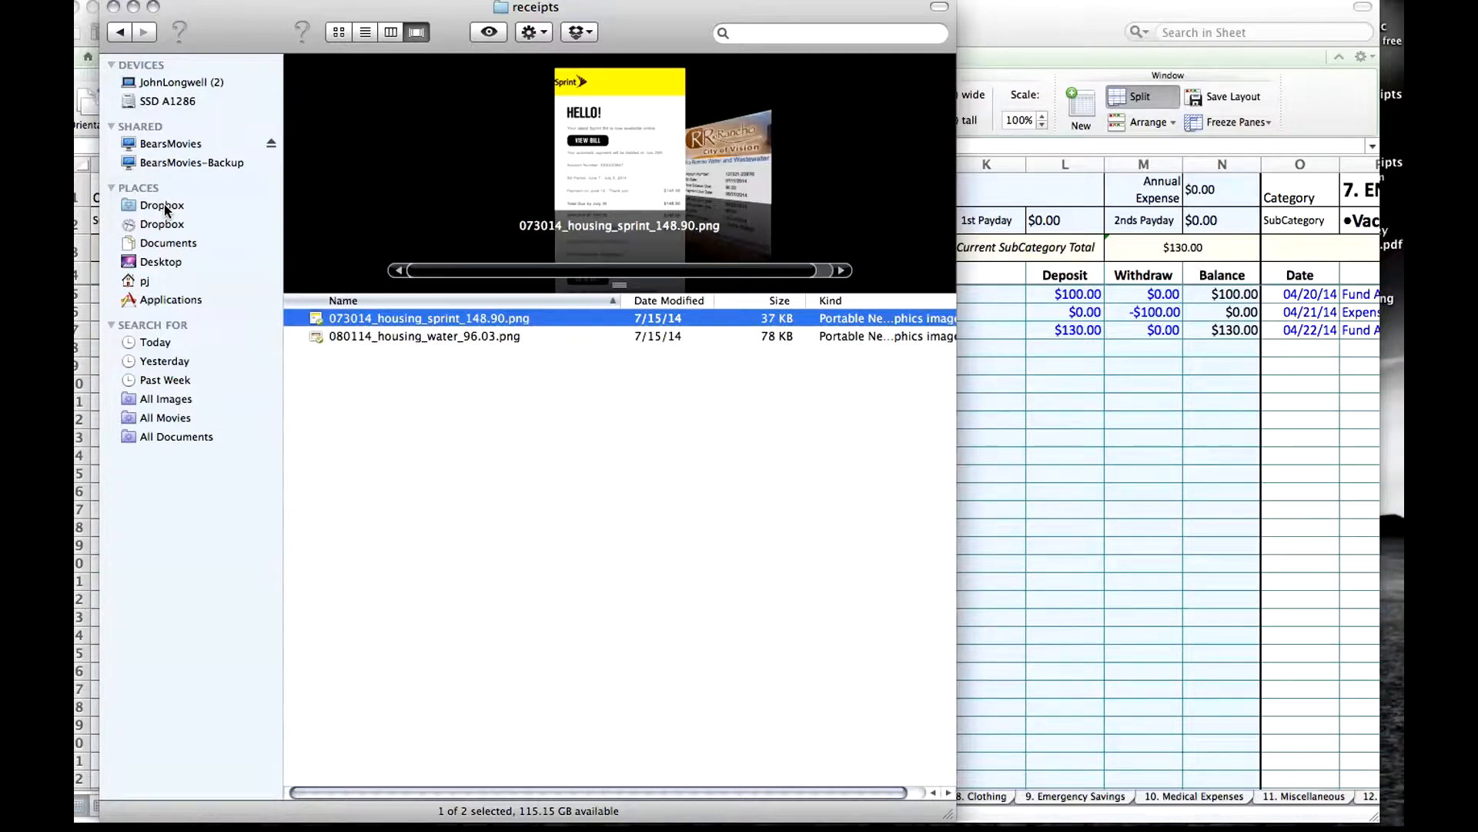
pyautogui.click(114, 7)
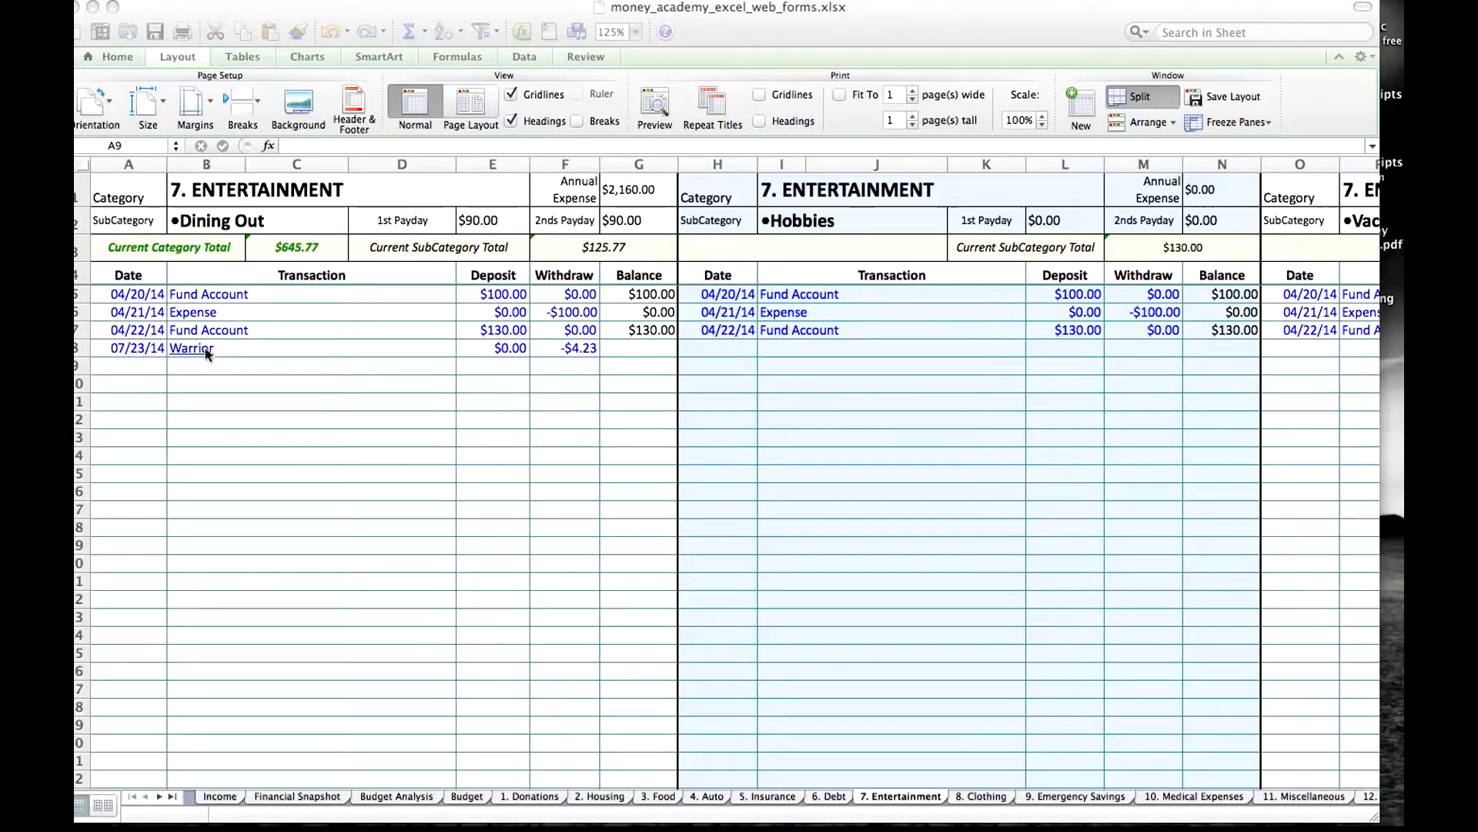
# Undo the last date change of the Warrior transaction and select its description cell without opening the linked receipt.
pyautogui.click(241, 348)
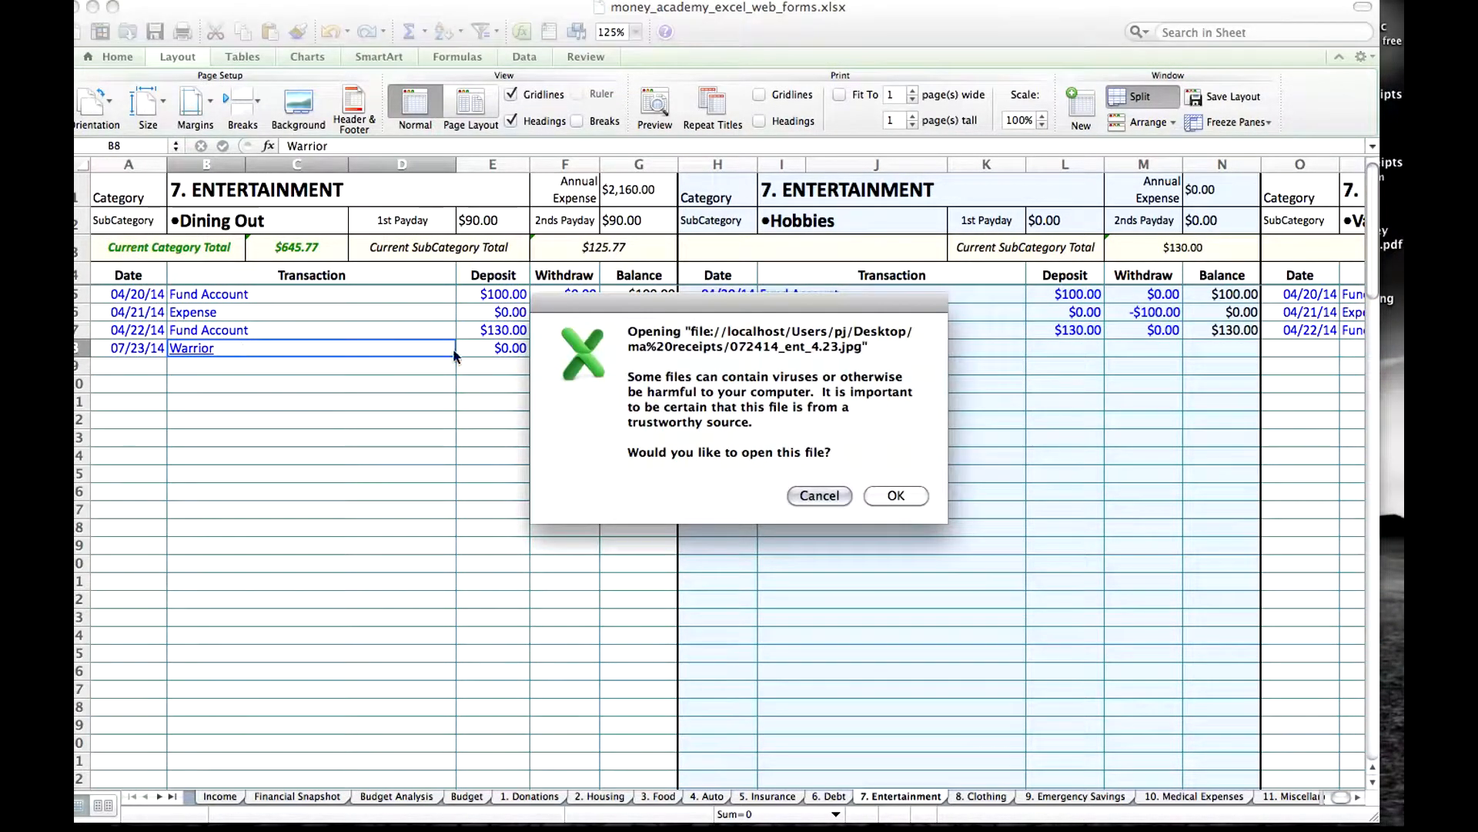
pyautogui.click(830, 500)
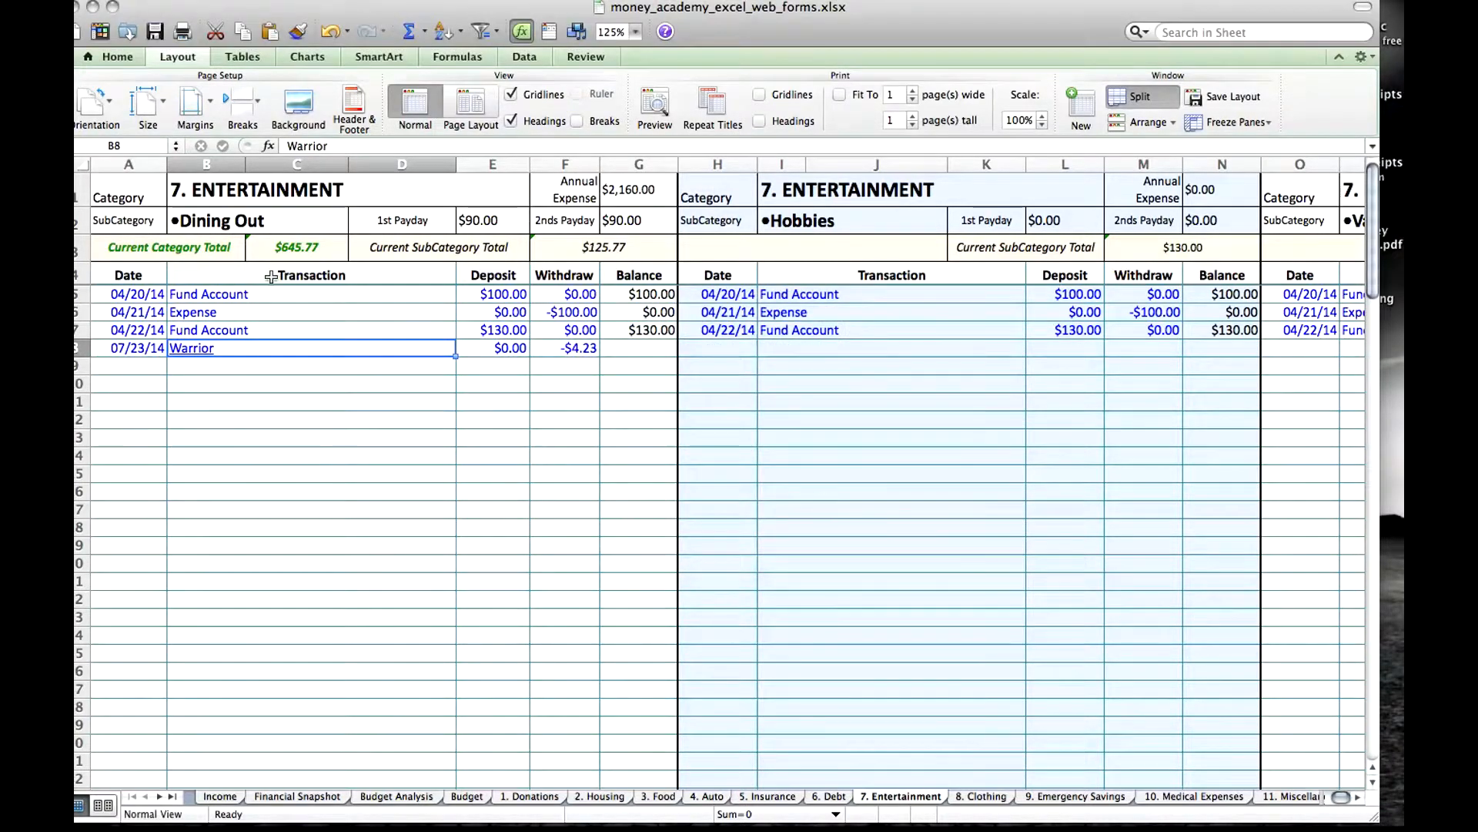
pyautogui.click(329, 31)
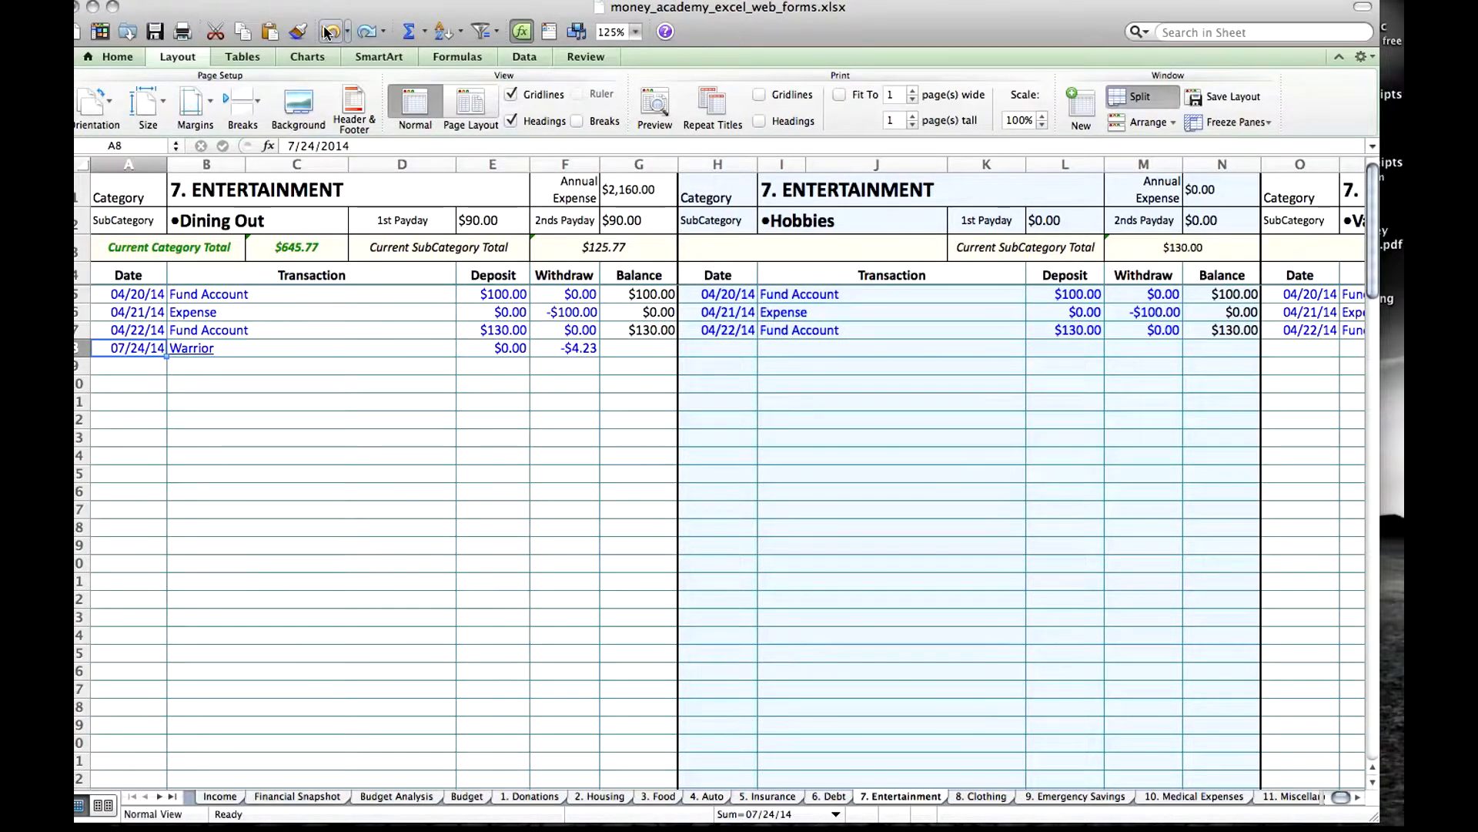
pyautogui.click(270, 350)
pyautogui.press('Escape')
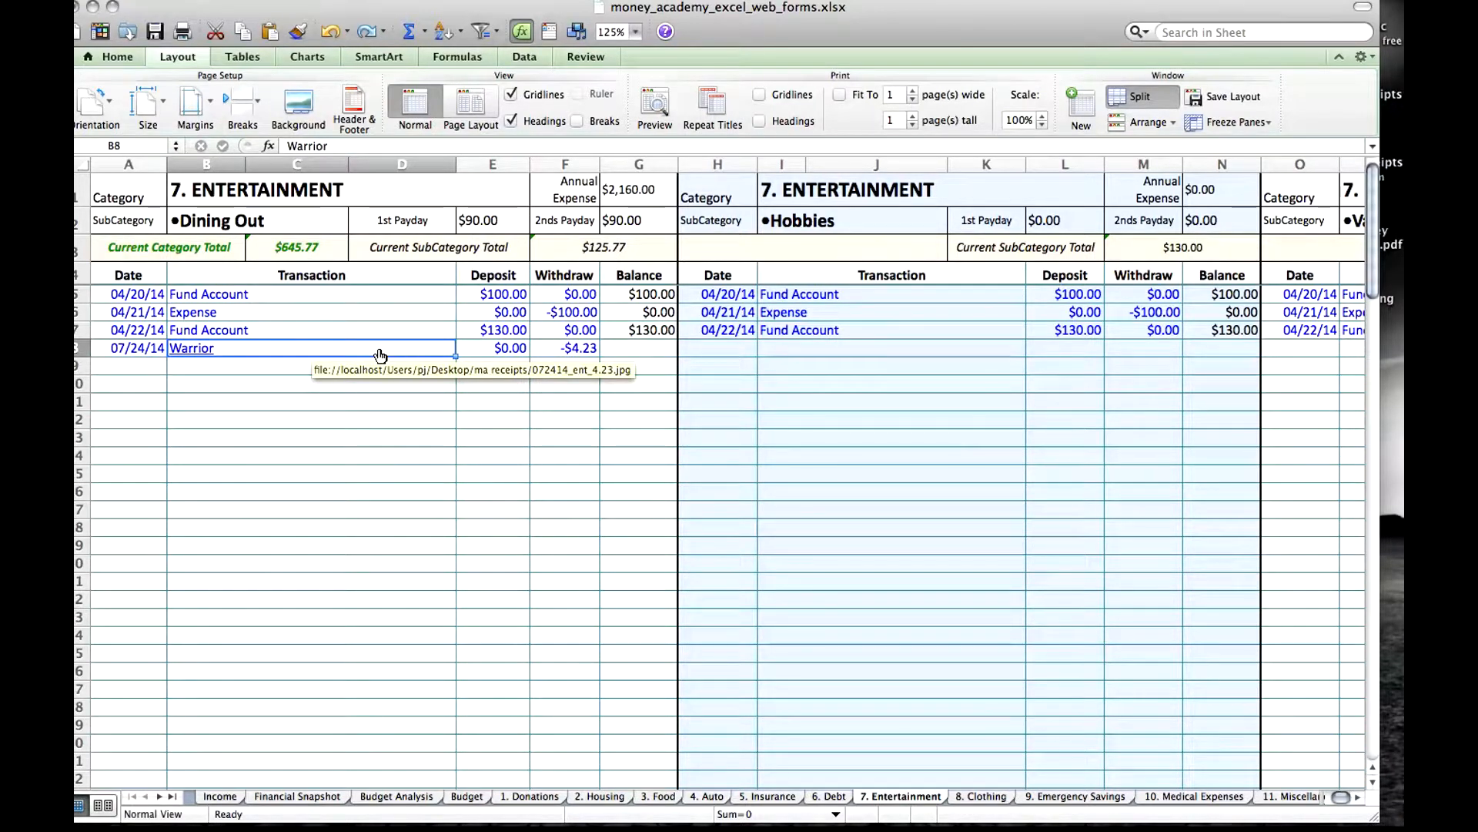
# Insert a new comment on the Warrior transaction cell.
pyautogui.rightClick(337, 352)
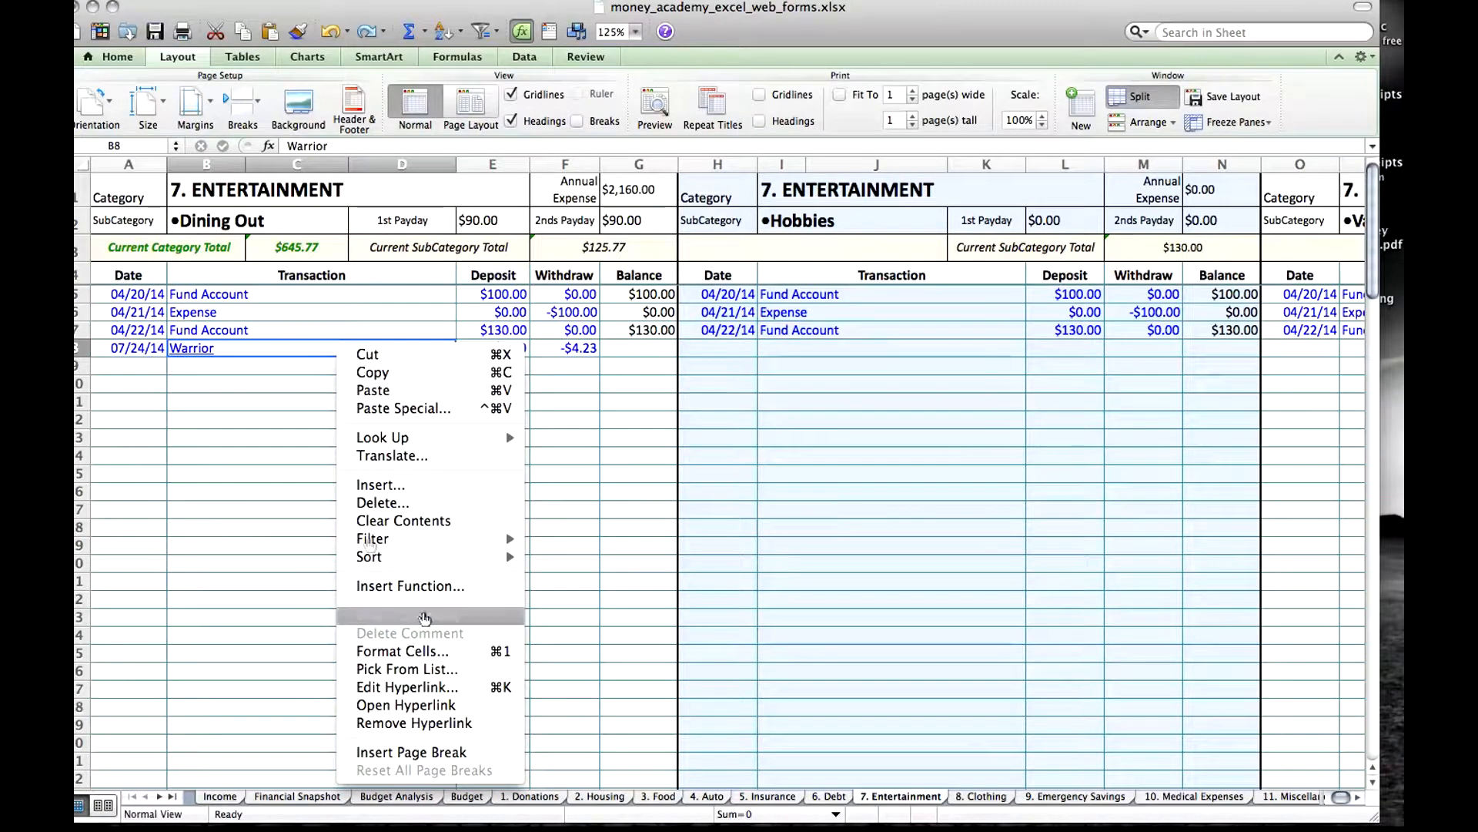
pyautogui.click(263, 370)
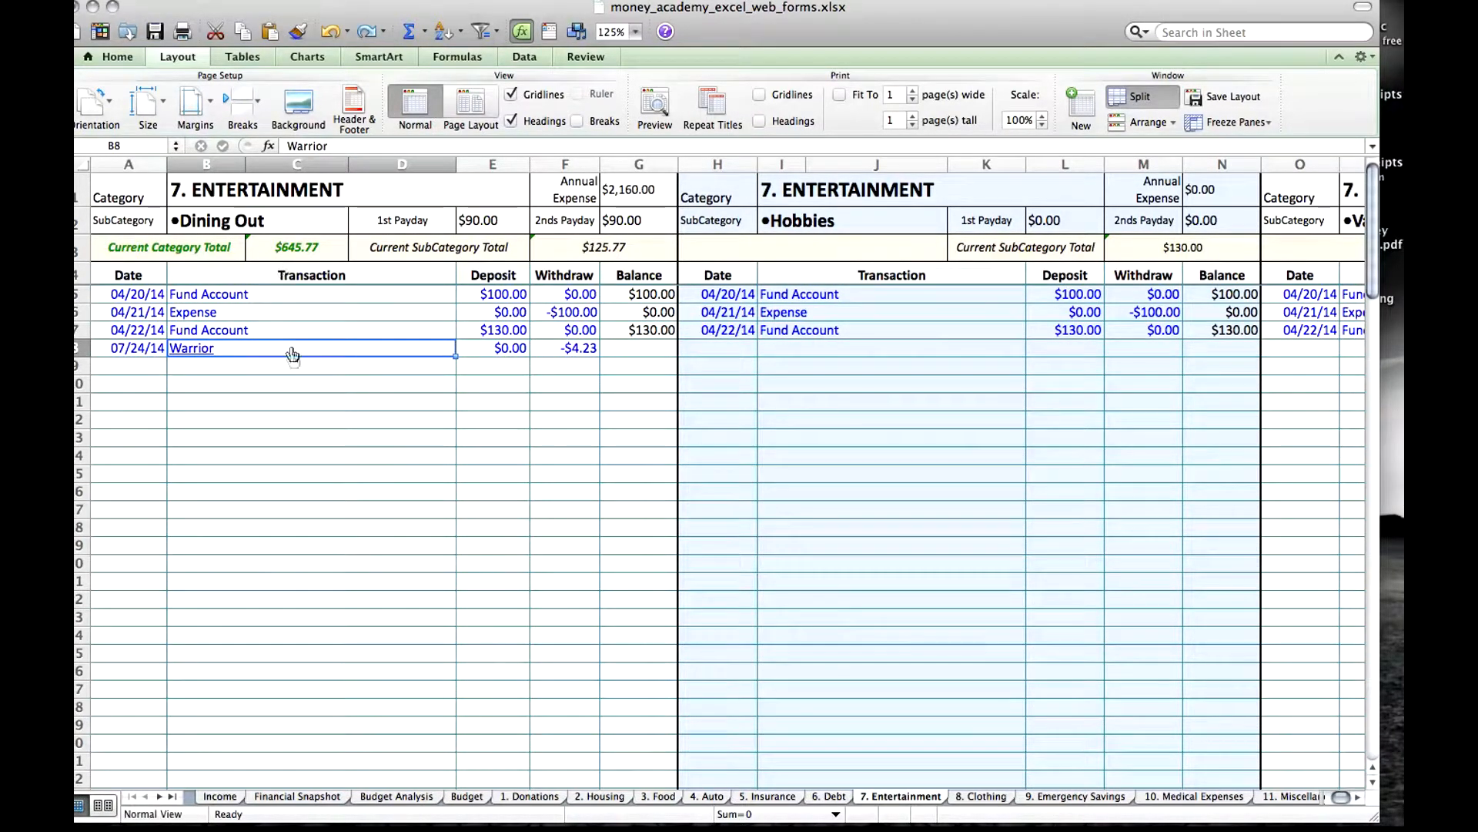
pyautogui.click(296, 2)
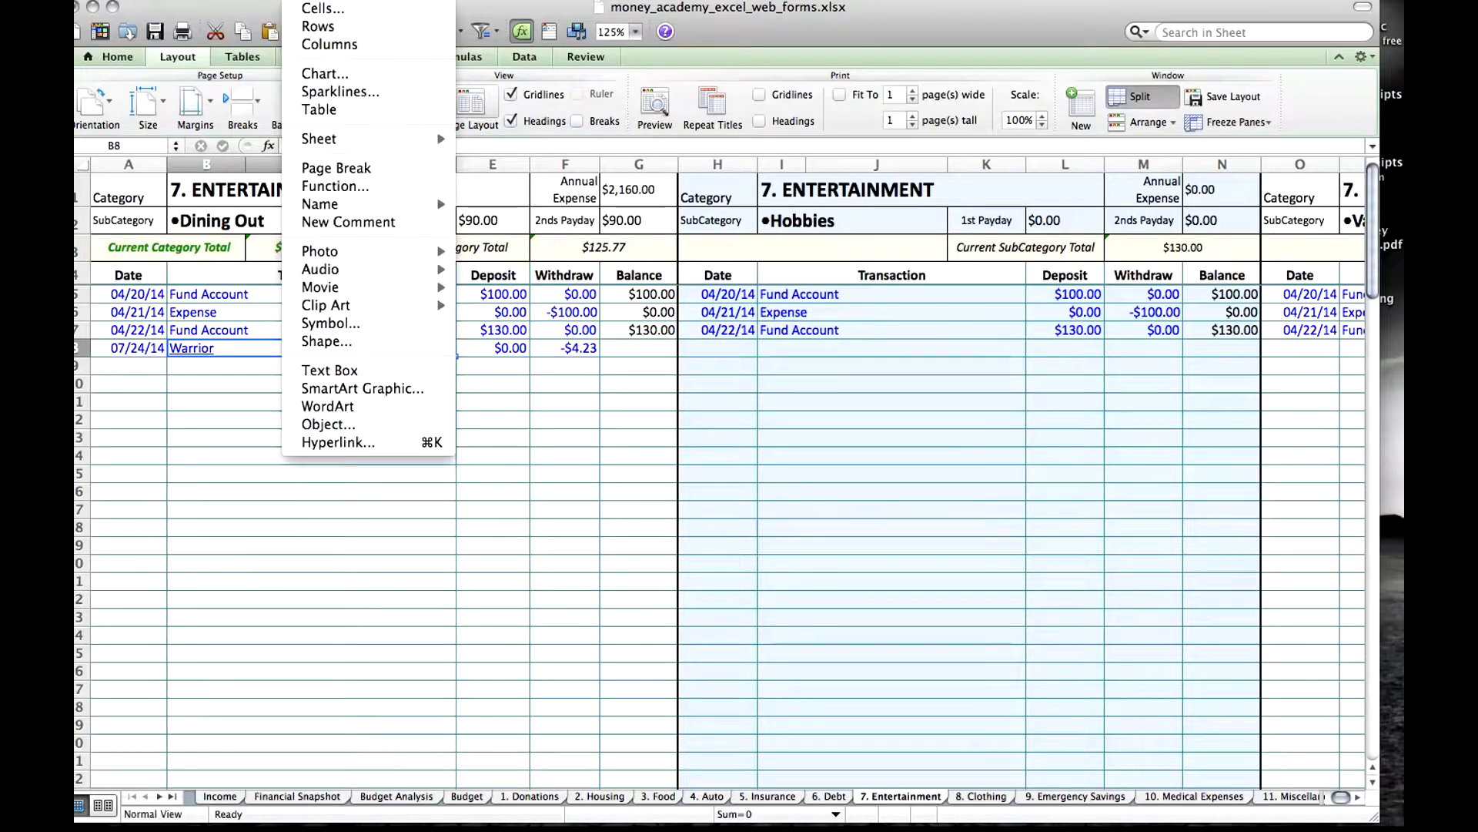
pyautogui.click(348, 222)
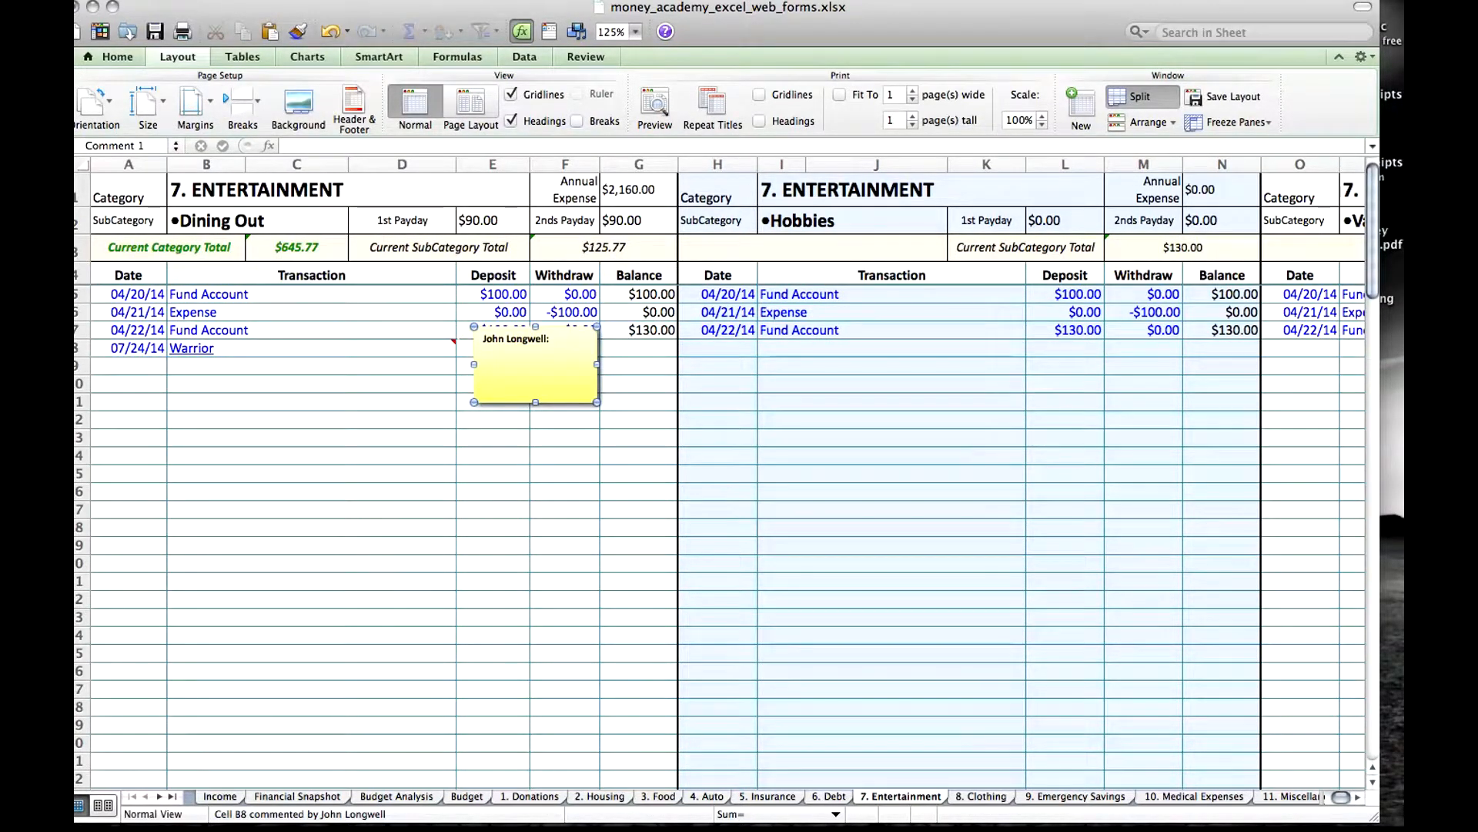
# Open the picture options in the fill effects for the Warrior comment's background.
pyautogui.click(370, 1)
pyautogui.click(380, 11)
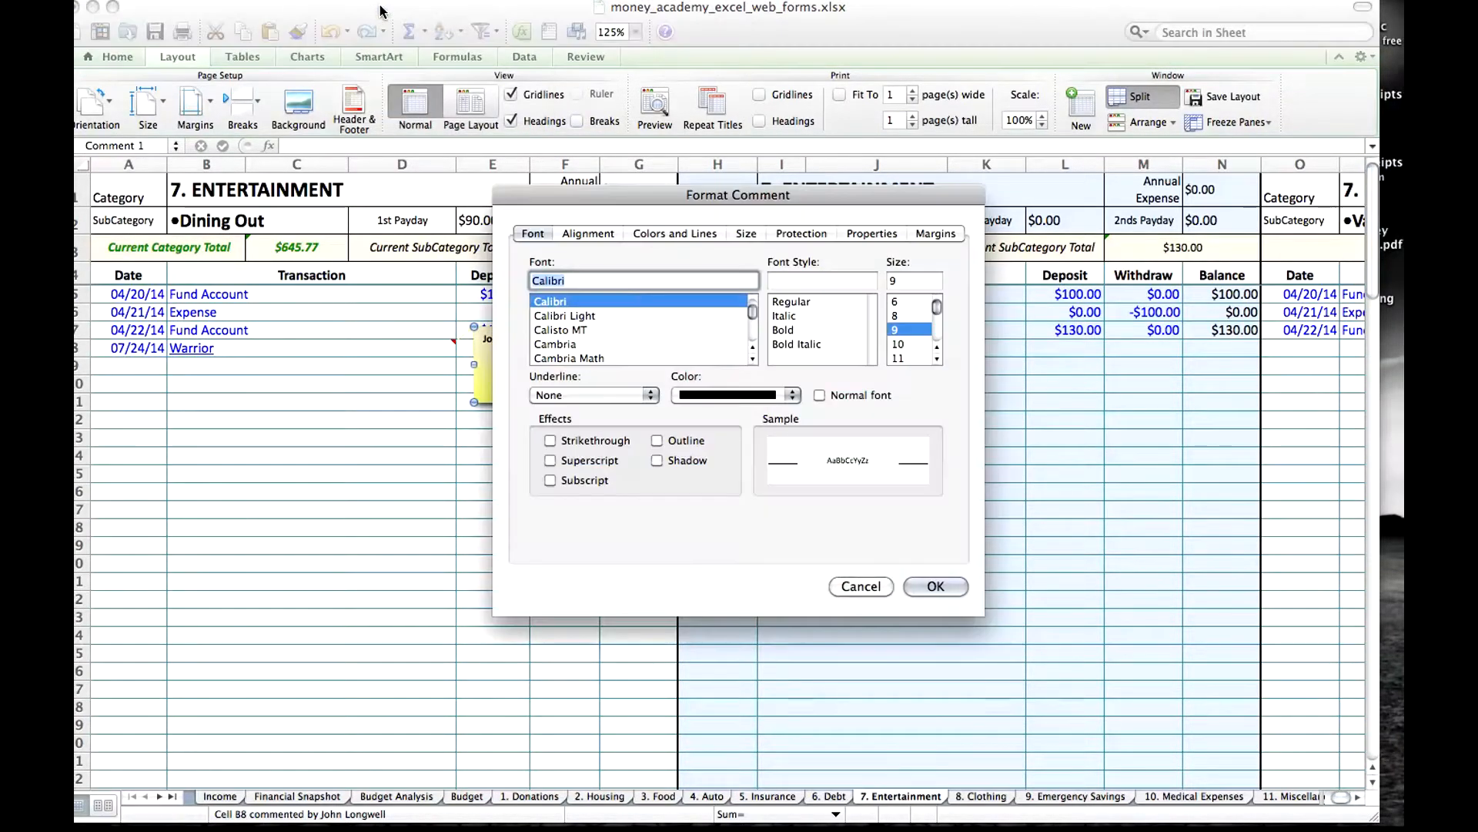
pyautogui.click(679, 234)
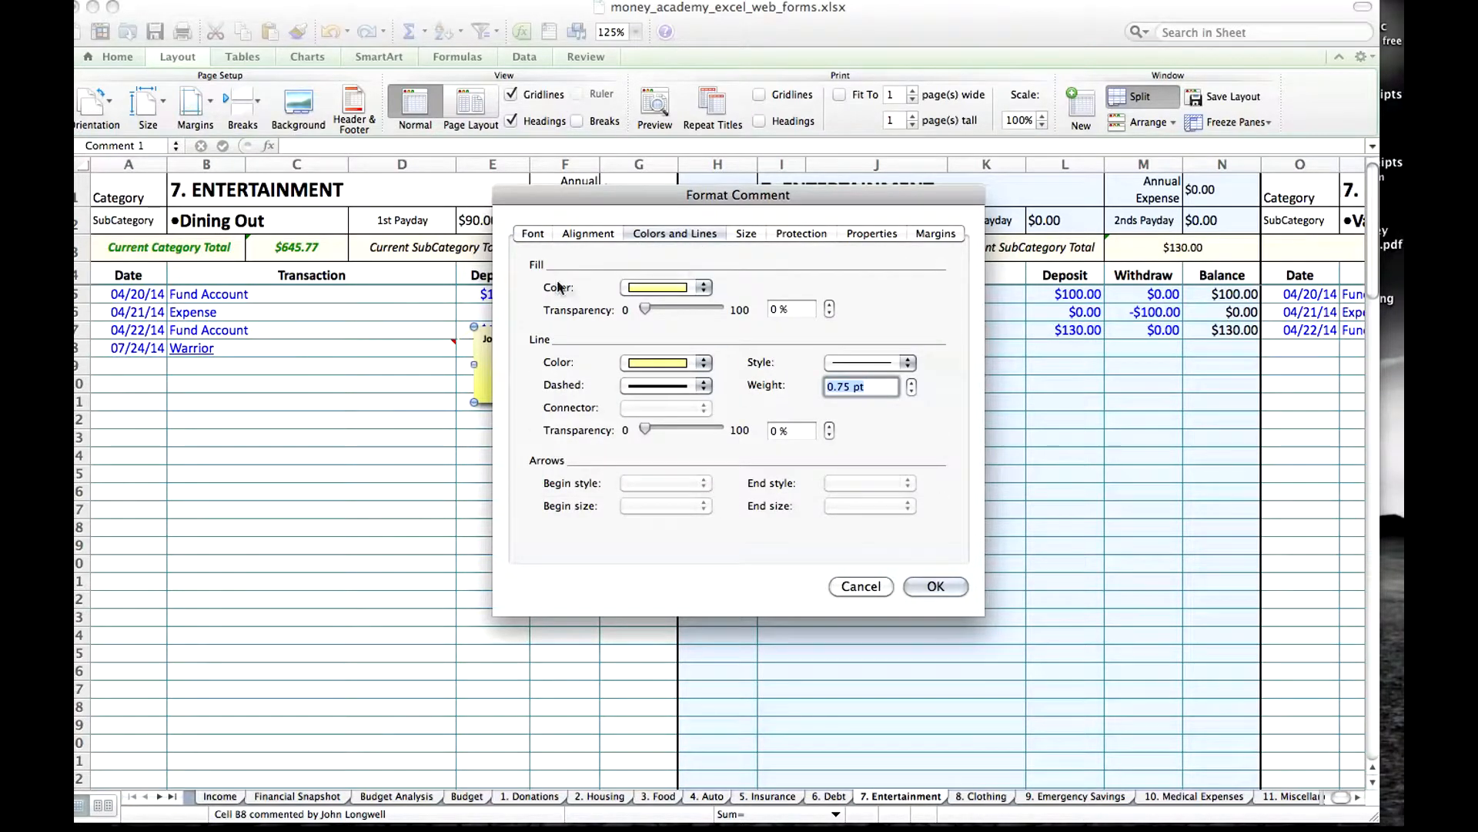
pyautogui.click(703, 287)
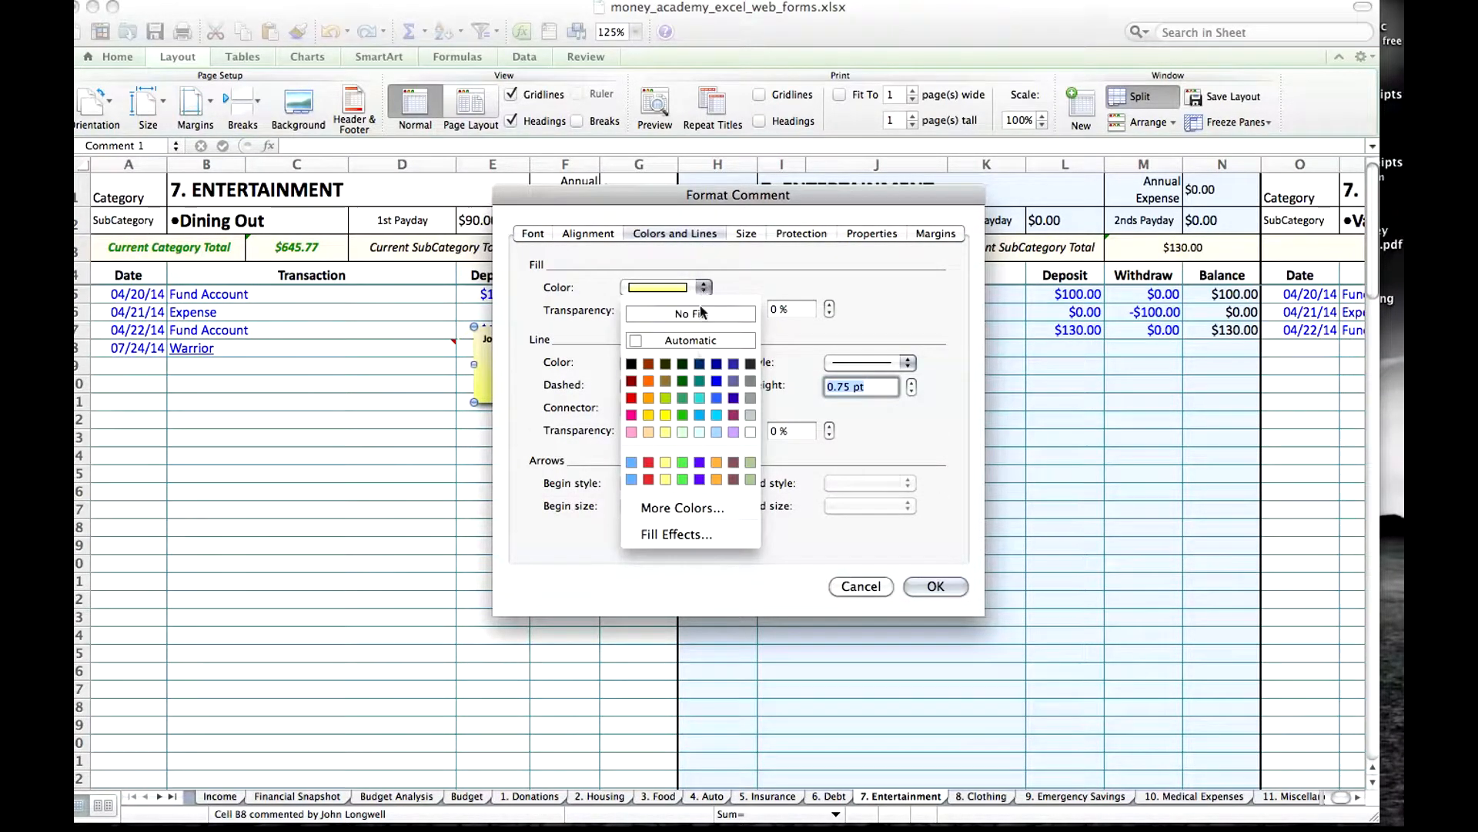
pyautogui.click(682, 535)
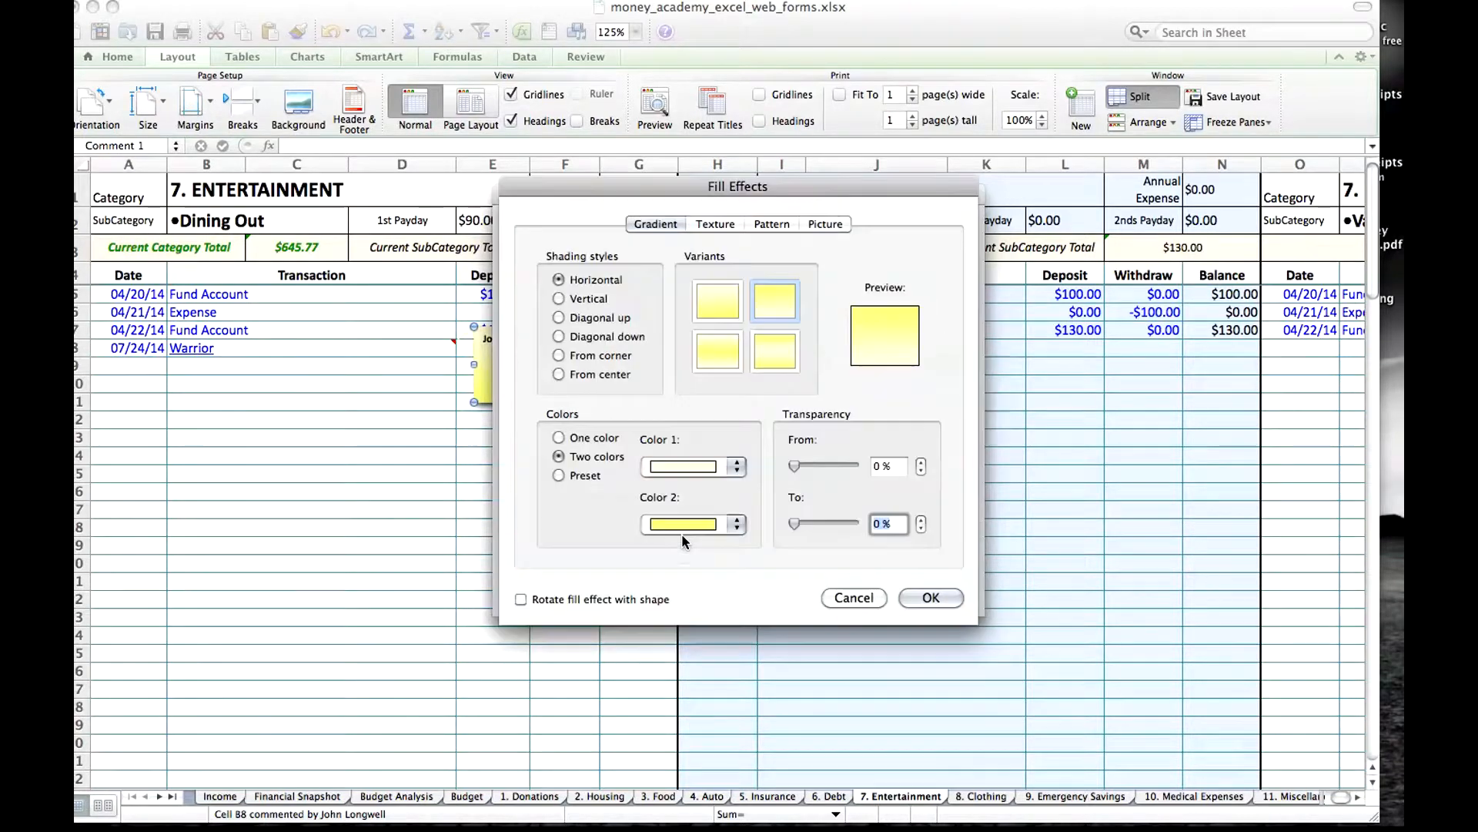
pyautogui.click(825, 224)
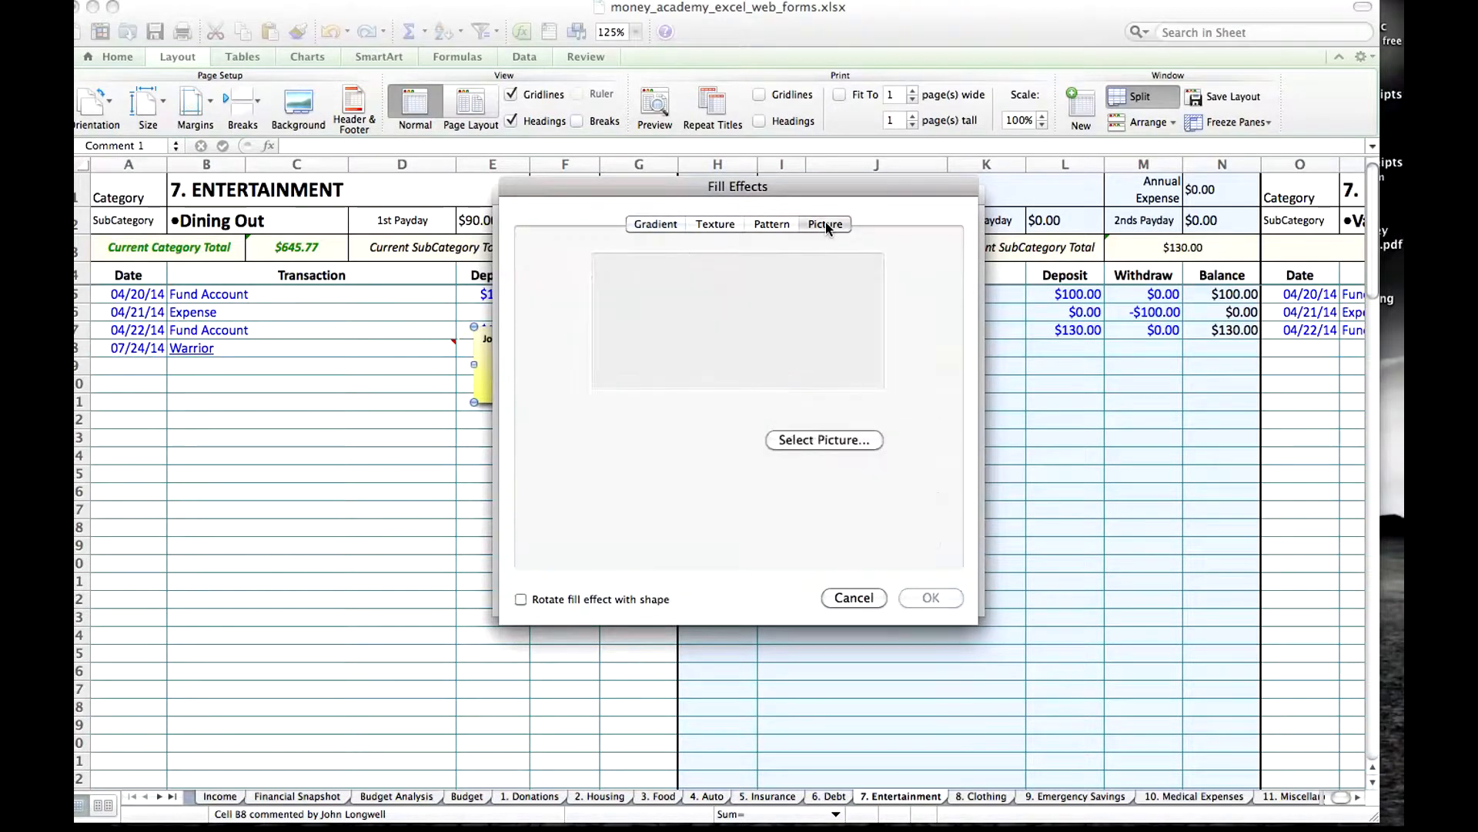
# Fill the Warrior comment with the picture 072414_ent_4.23.jpg from the ma receipts folder on the Desktop.
pyautogui.click(837, 444)
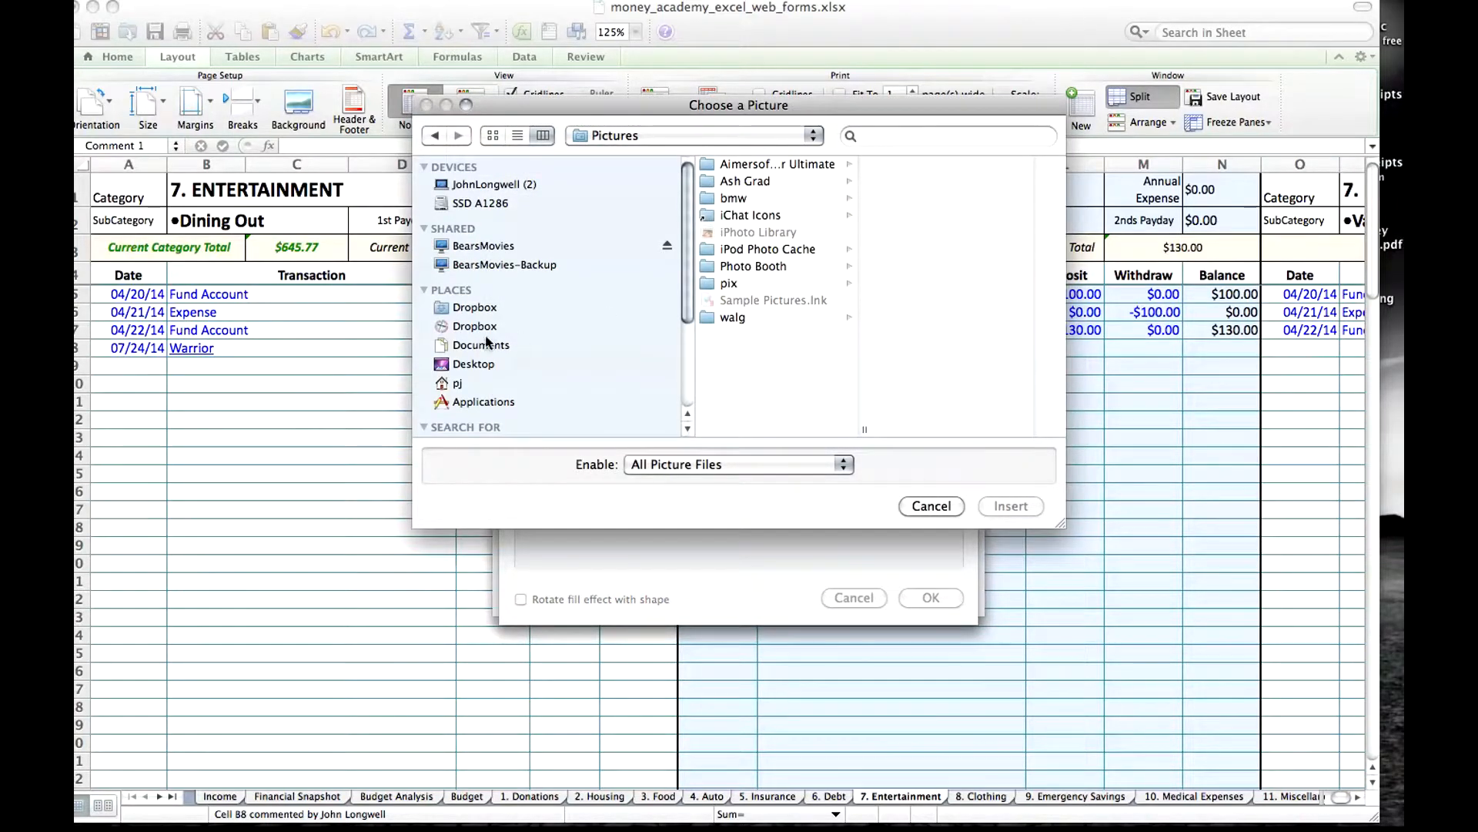
pyautogui.click(473, 365)
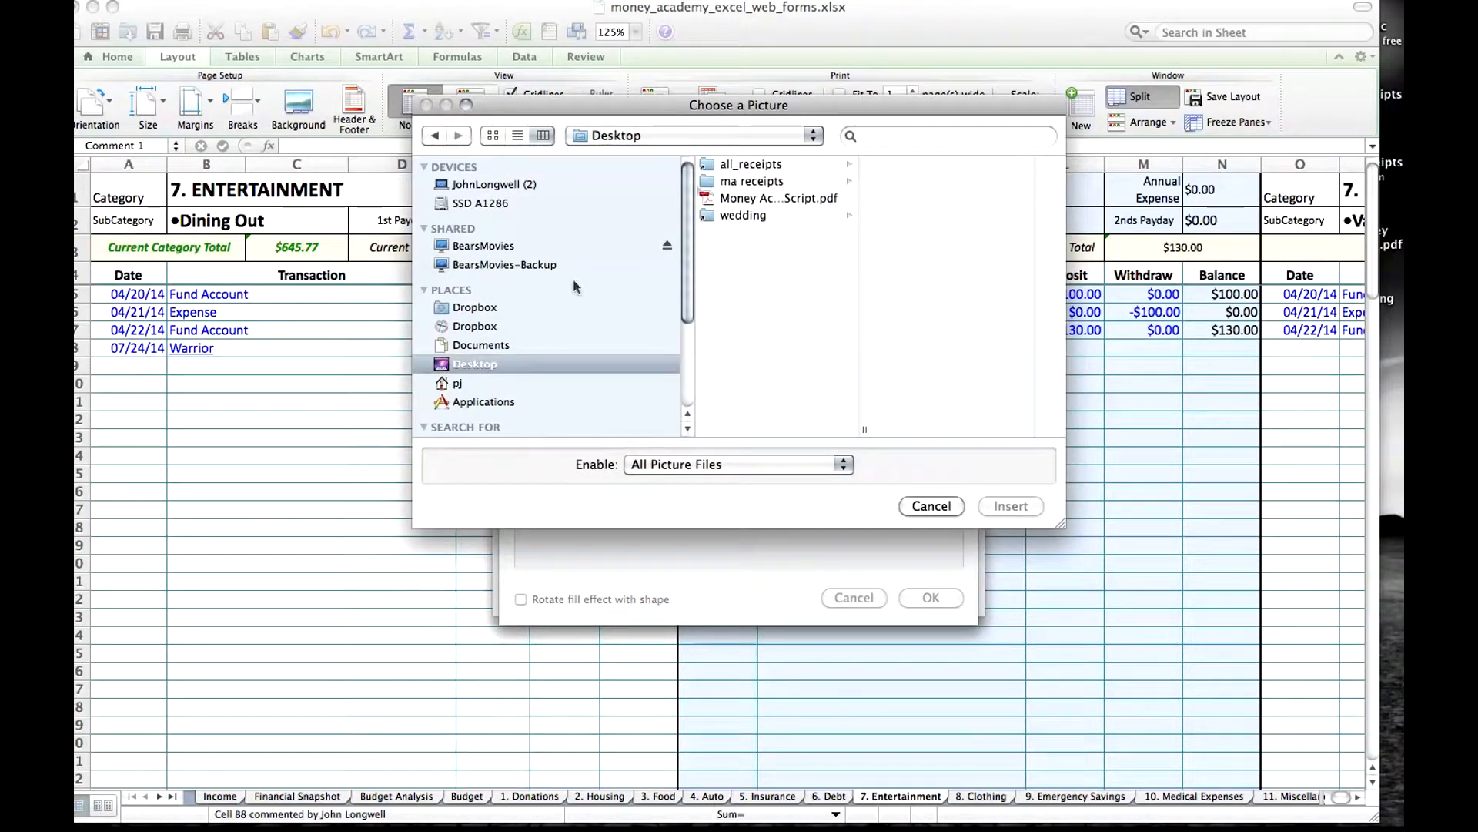
pyautogui.click(753, 185)
pyautogui.click(931, 164)
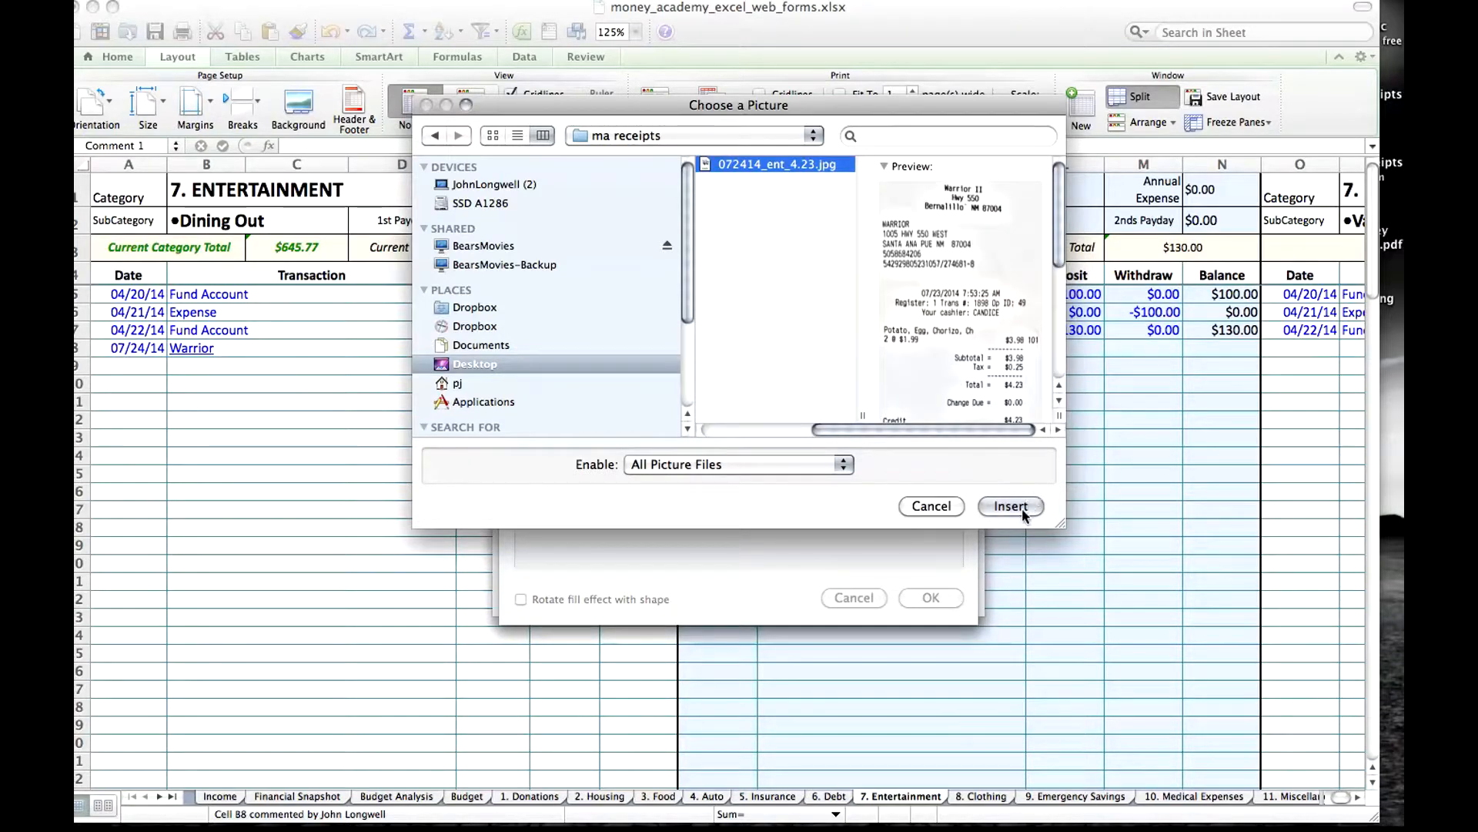
pyautogui.click(1010, 506)
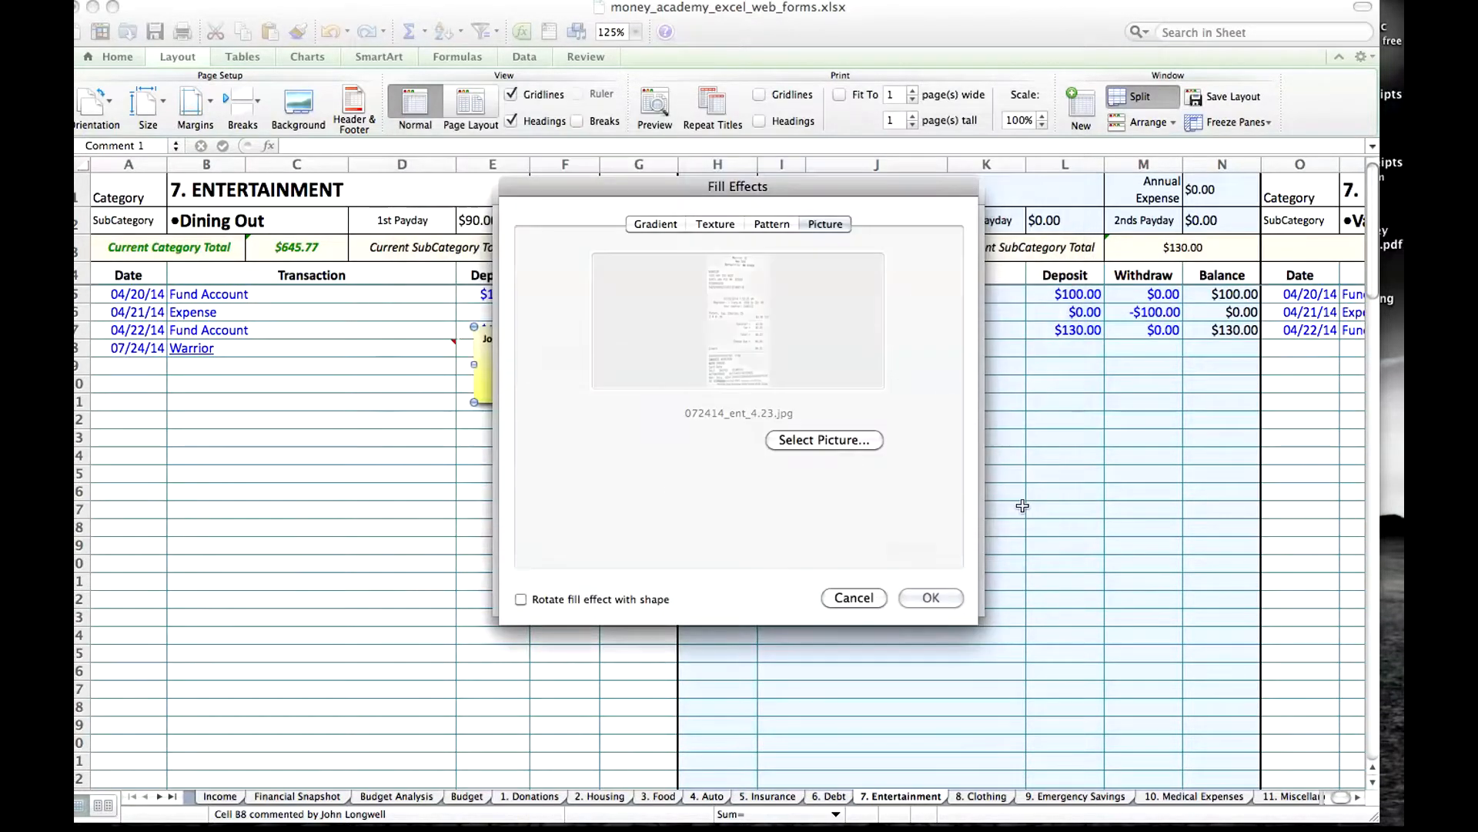
pyautogui.click(951, 598)
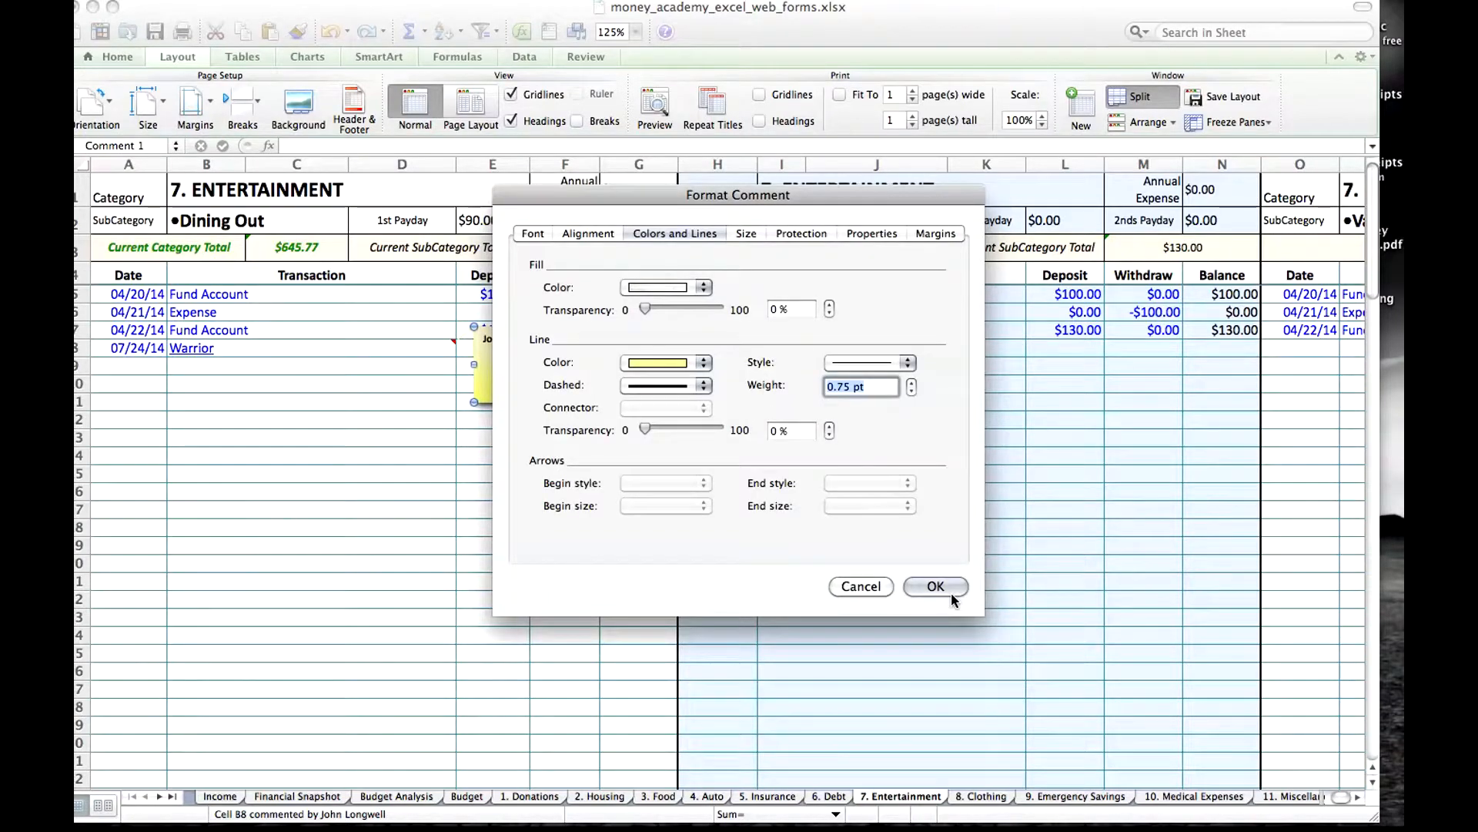
pyautogui.click(950, 584)
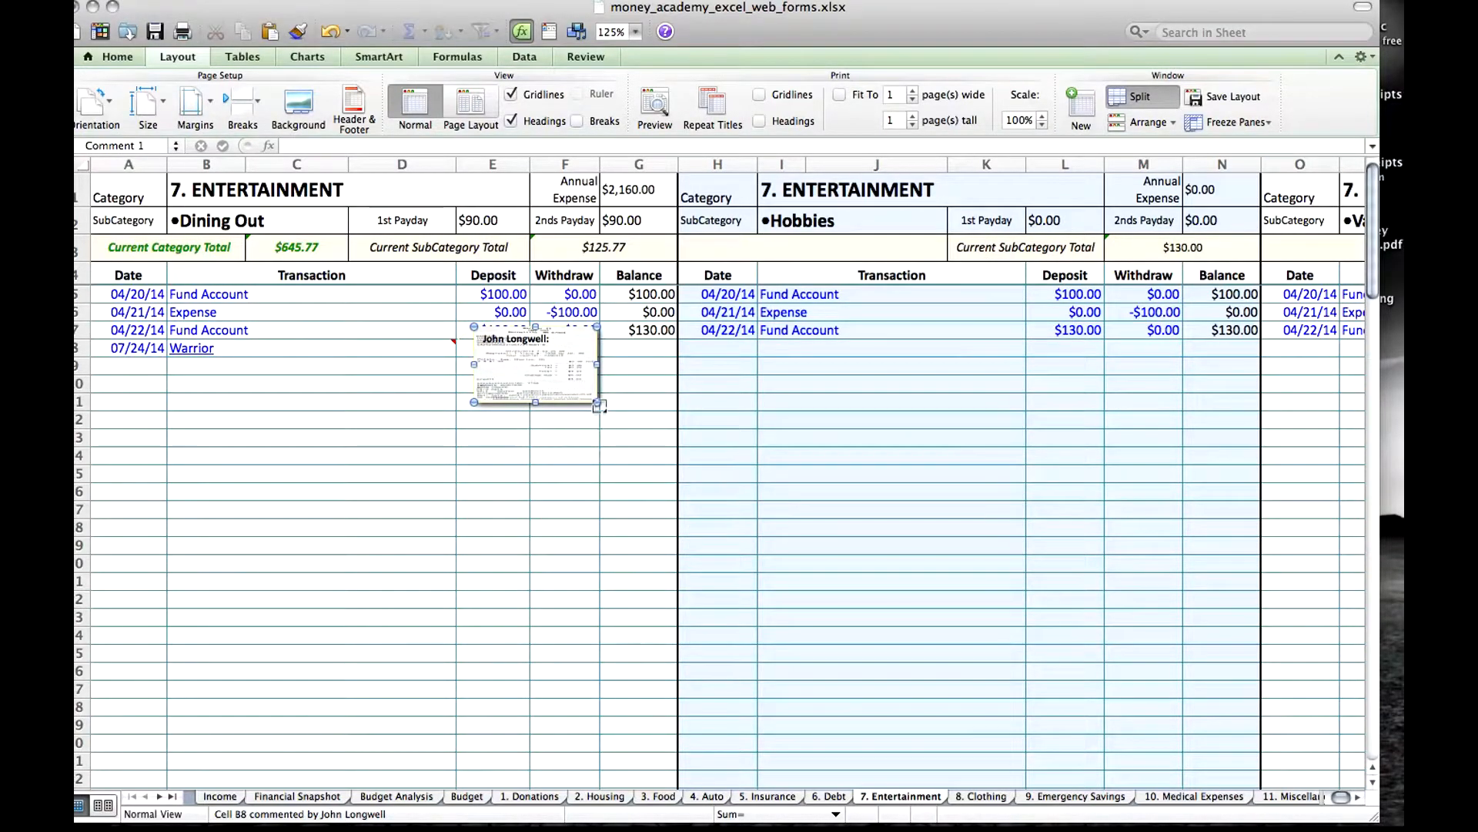
# Enlarge the Warrior comment box so the entire receipt picture is legible, down to about row 18.
pyautogui.moveTo(598, 402); pyautogui.dragTo(707, 507)
pyautogui.scroll(-4, 679, 673)
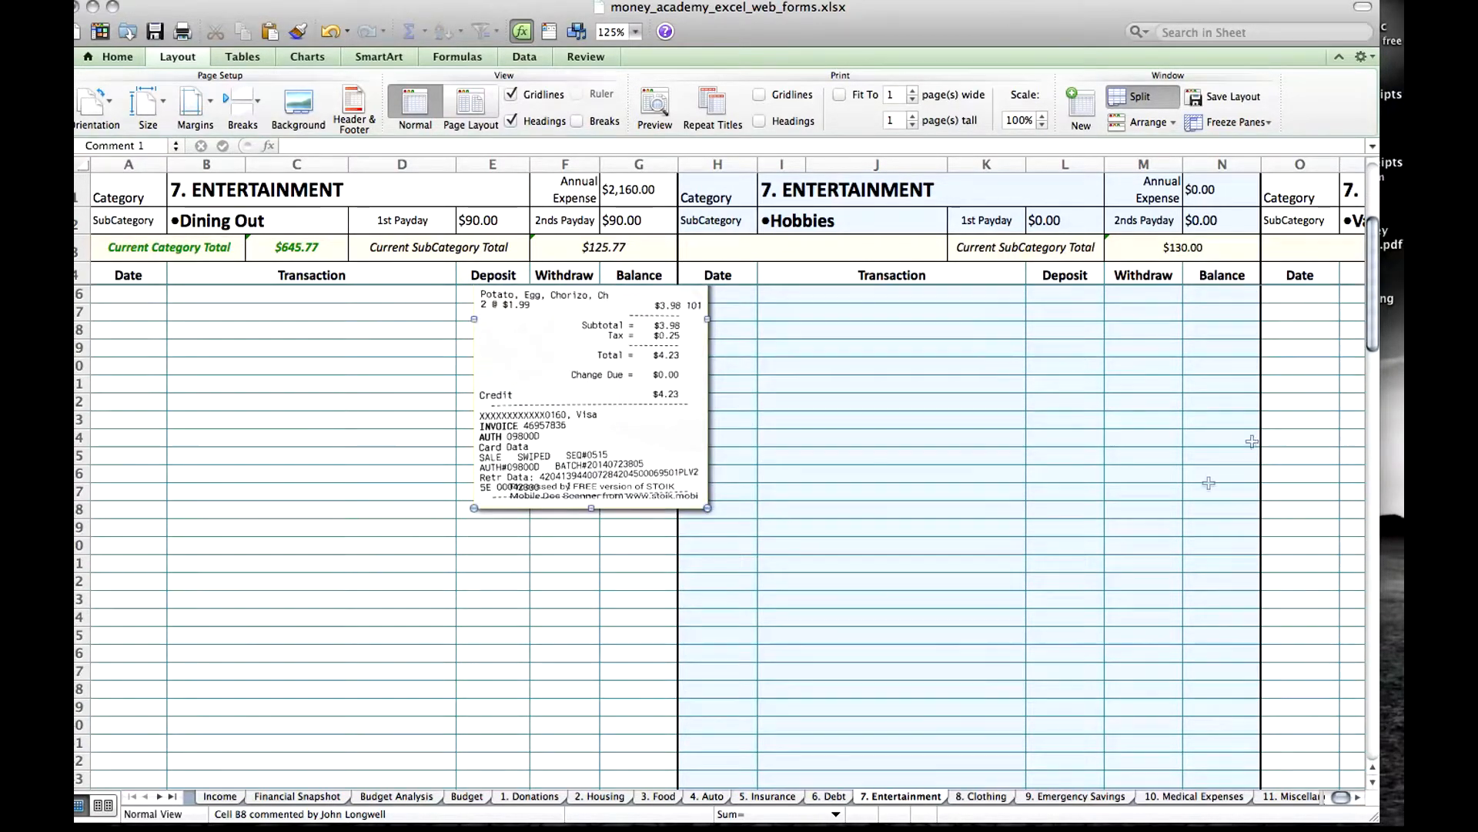
pyautogui.moveTo(1375, 333); pyautogui.dragTo(1373, 287)
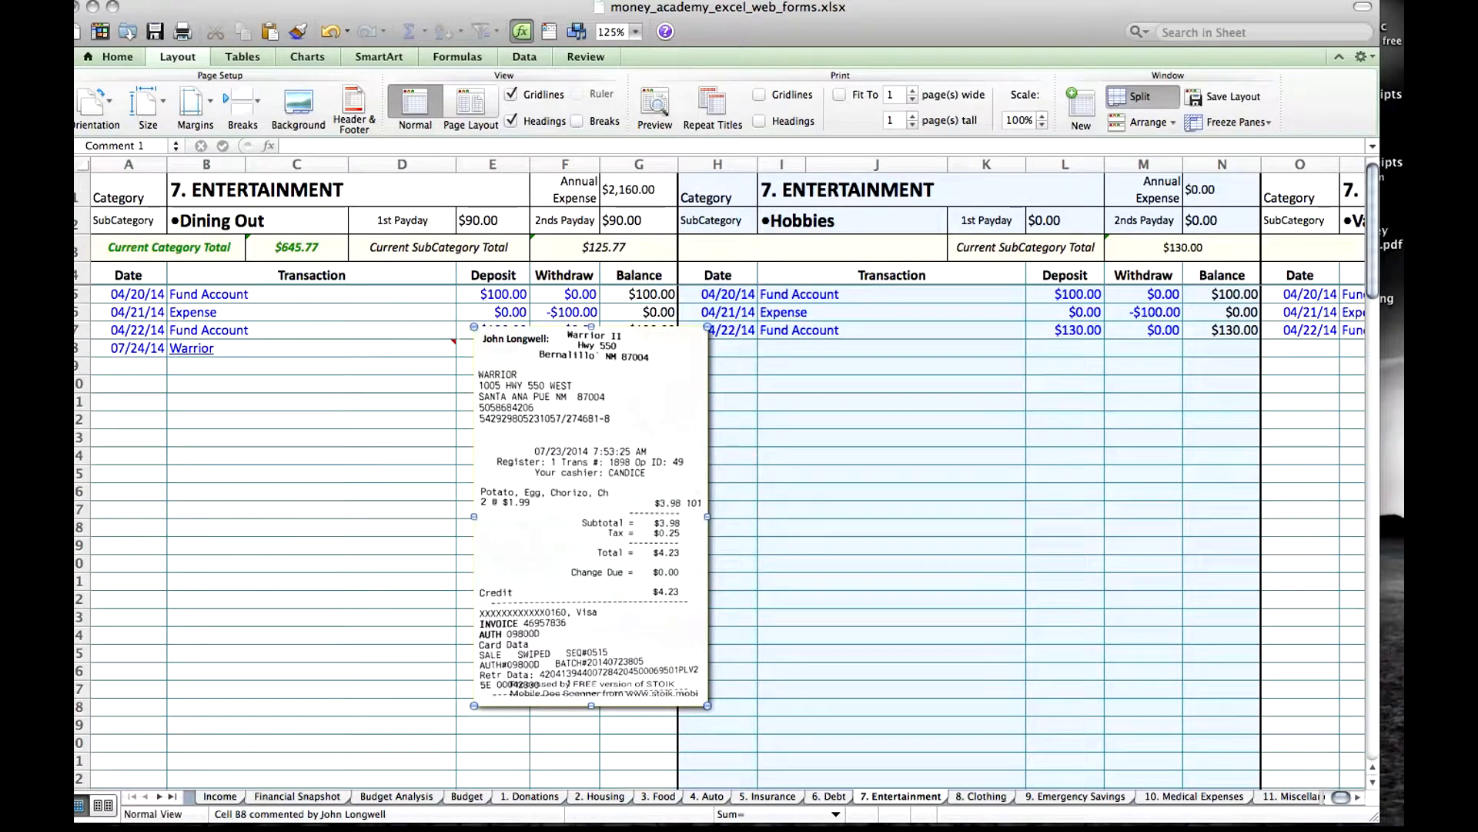
# Leave the comment editing, reselect the Warrior cell and display its receipt comment.
pyautogui.click(403, 304)
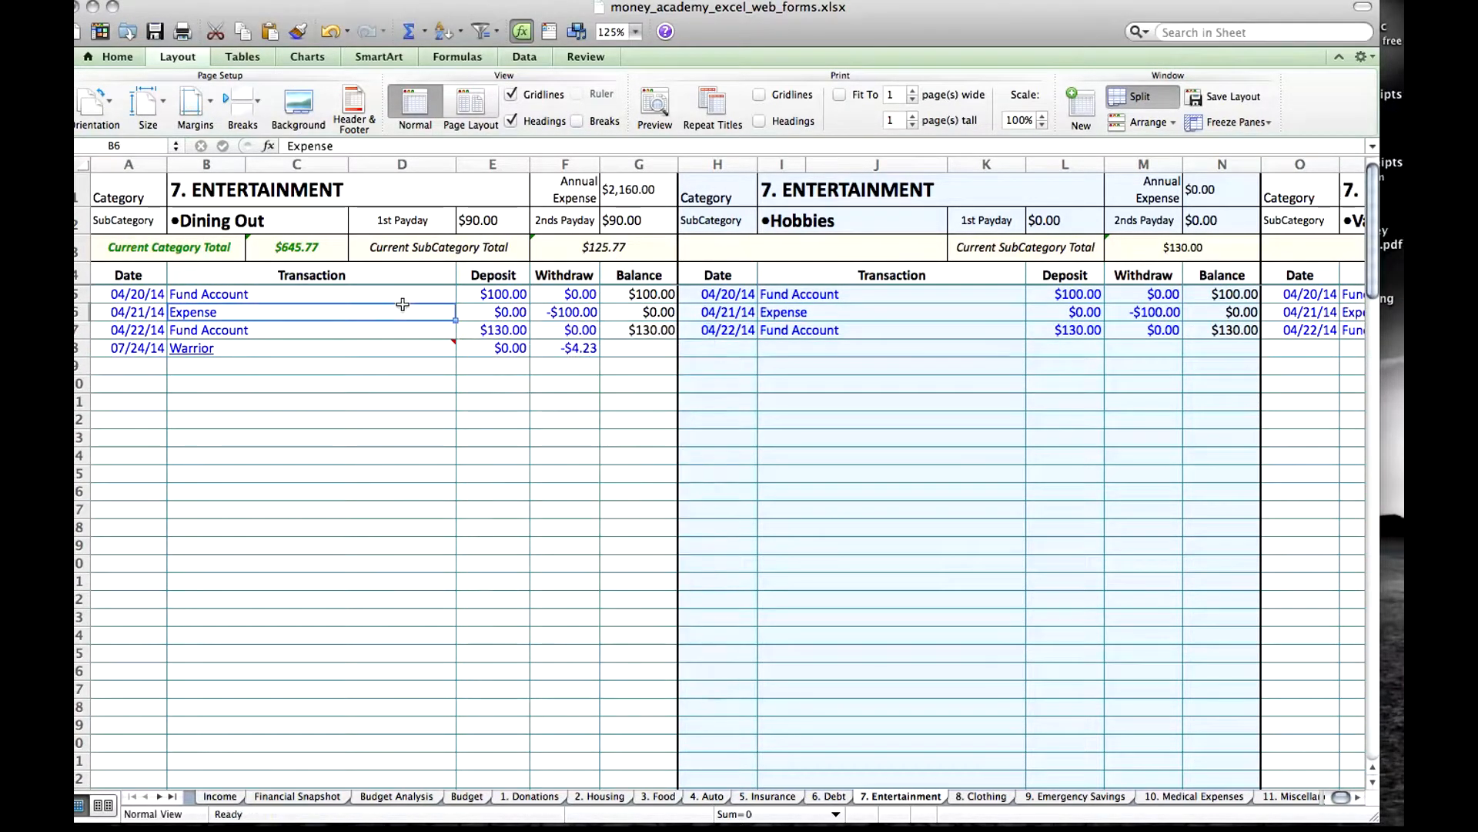
pyautogui.press('Down')
pyautogui.press('Down')
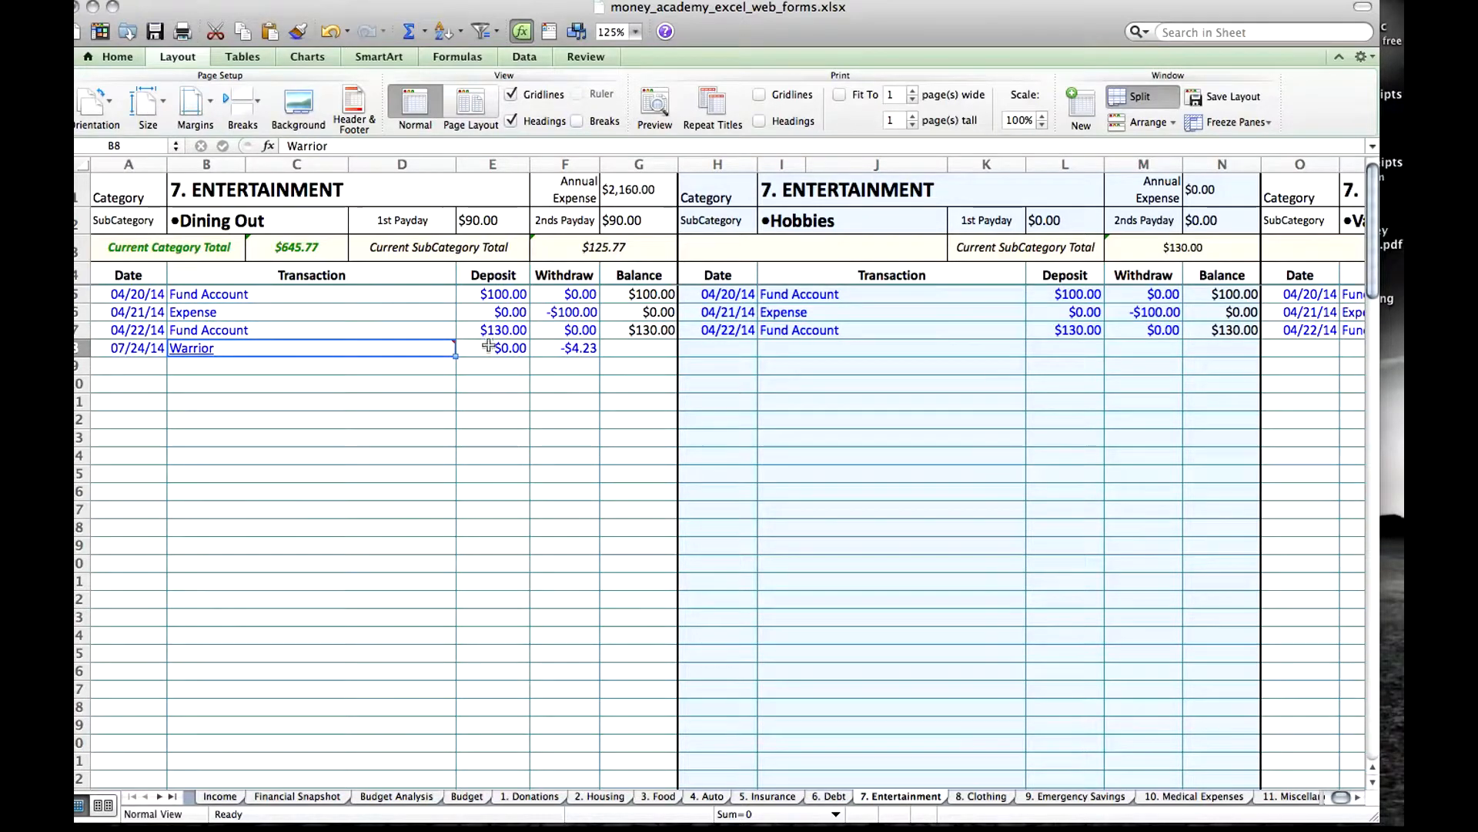
pyautogui.moveTo(454, 348)
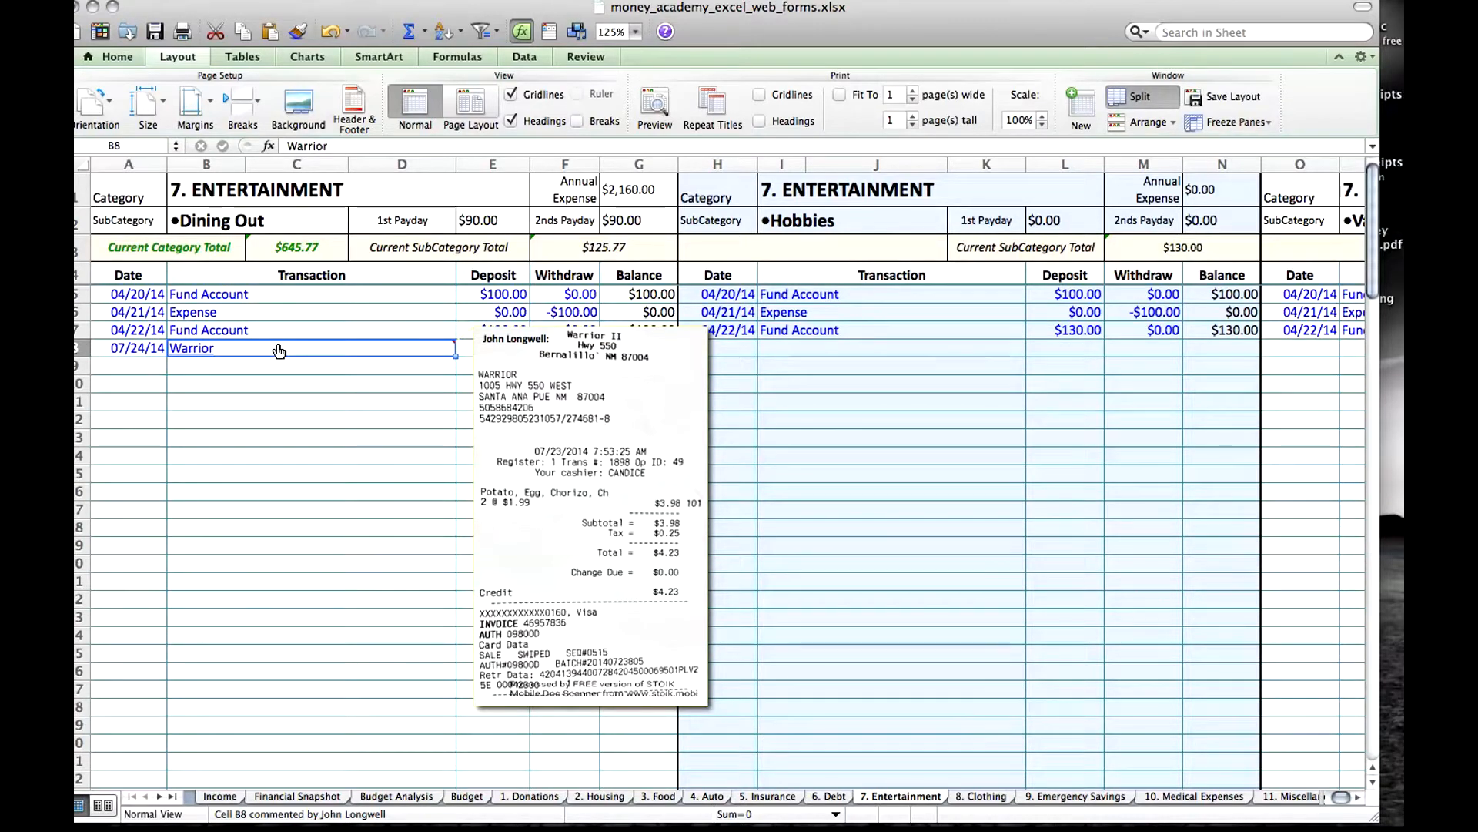
# Follow the Warrior hyperlink to open the receipt image, view its print options without printing, and close the image.
pyautogui.click(194, 351)
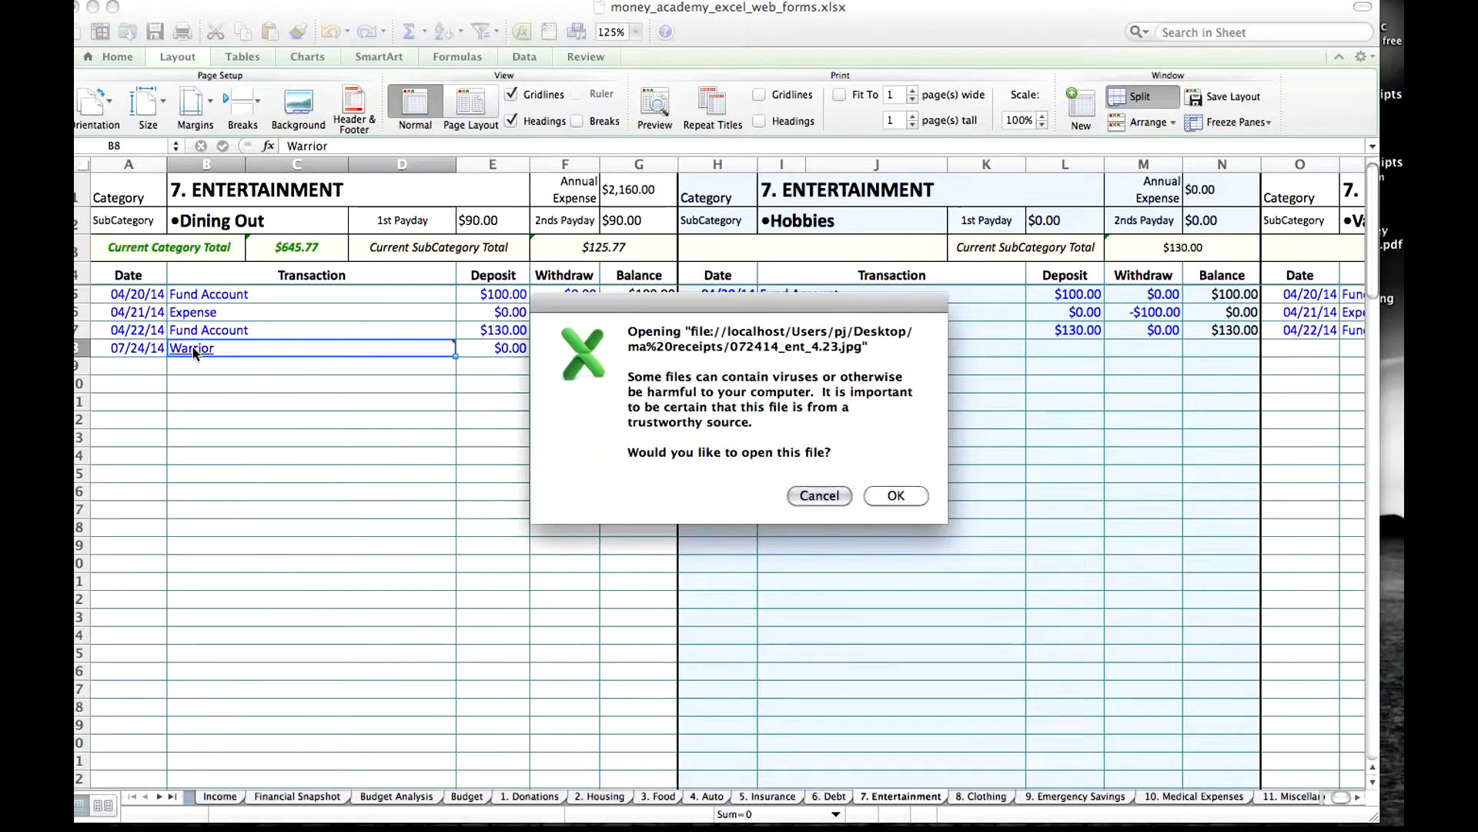
pyautogui.click(914, 493)
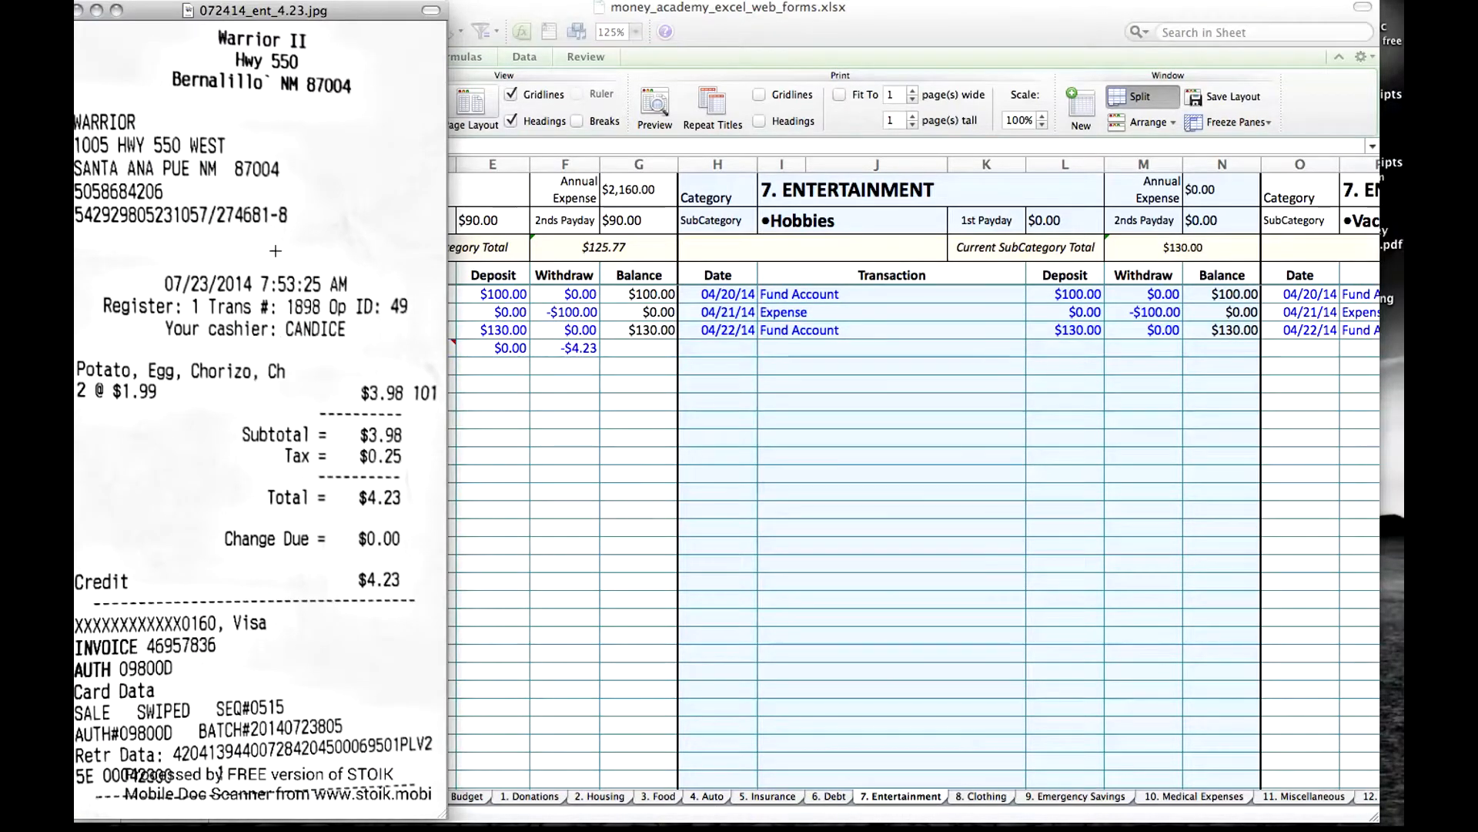
pyautogui.click(188, 8)
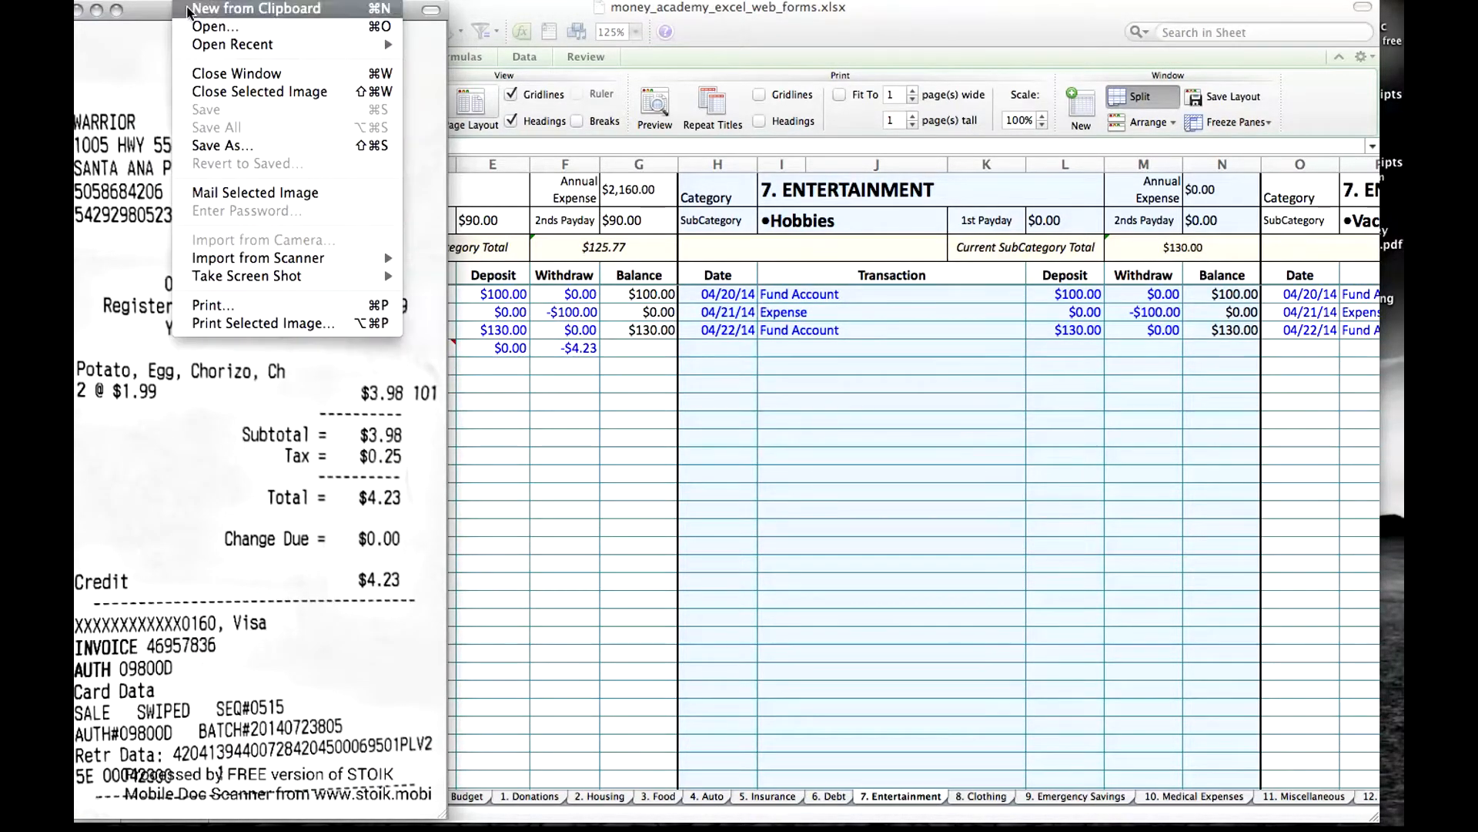
pyautogui.click(261, 322)
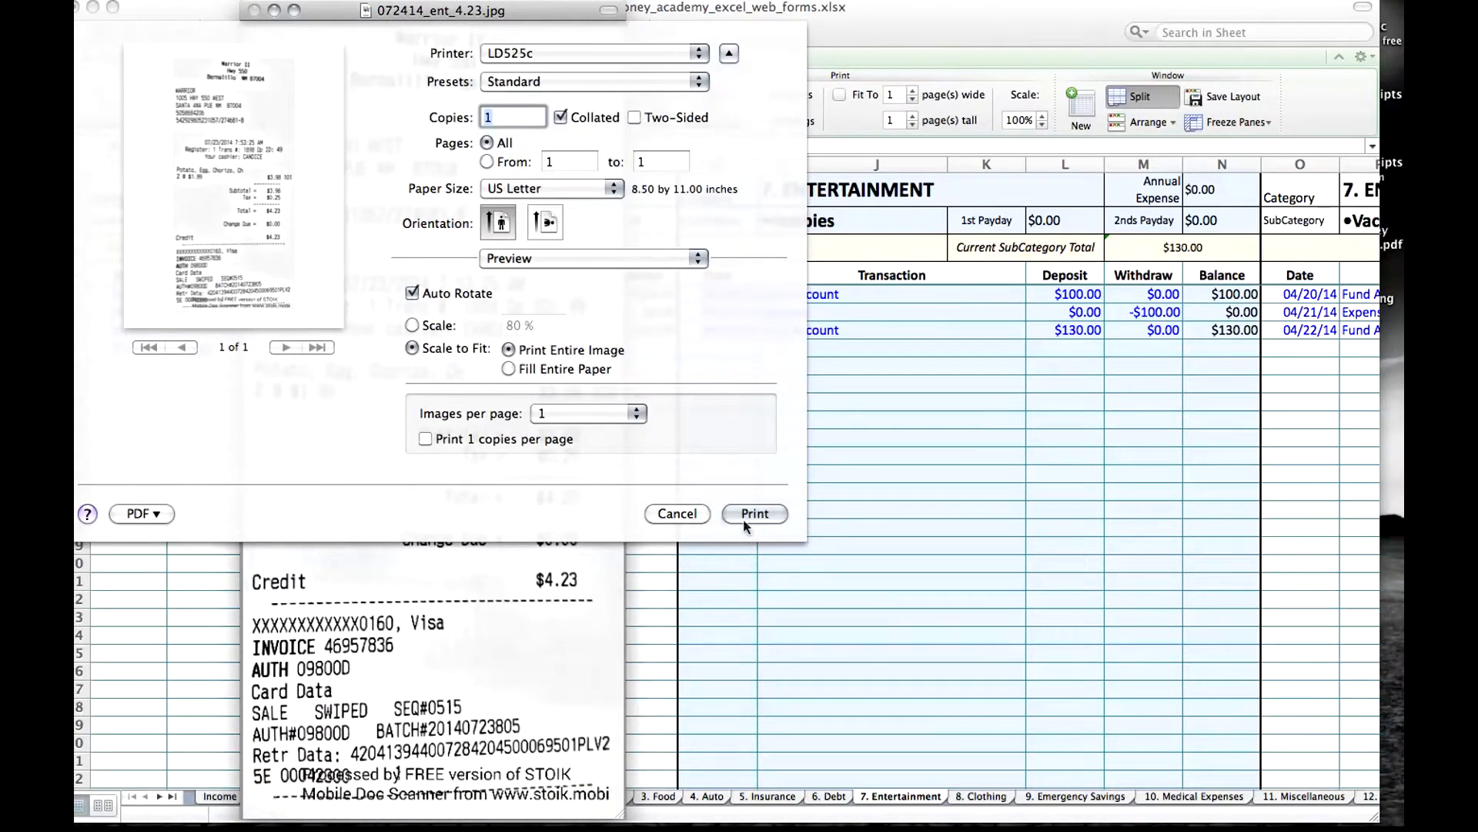
pyautogui.click(678, 513)
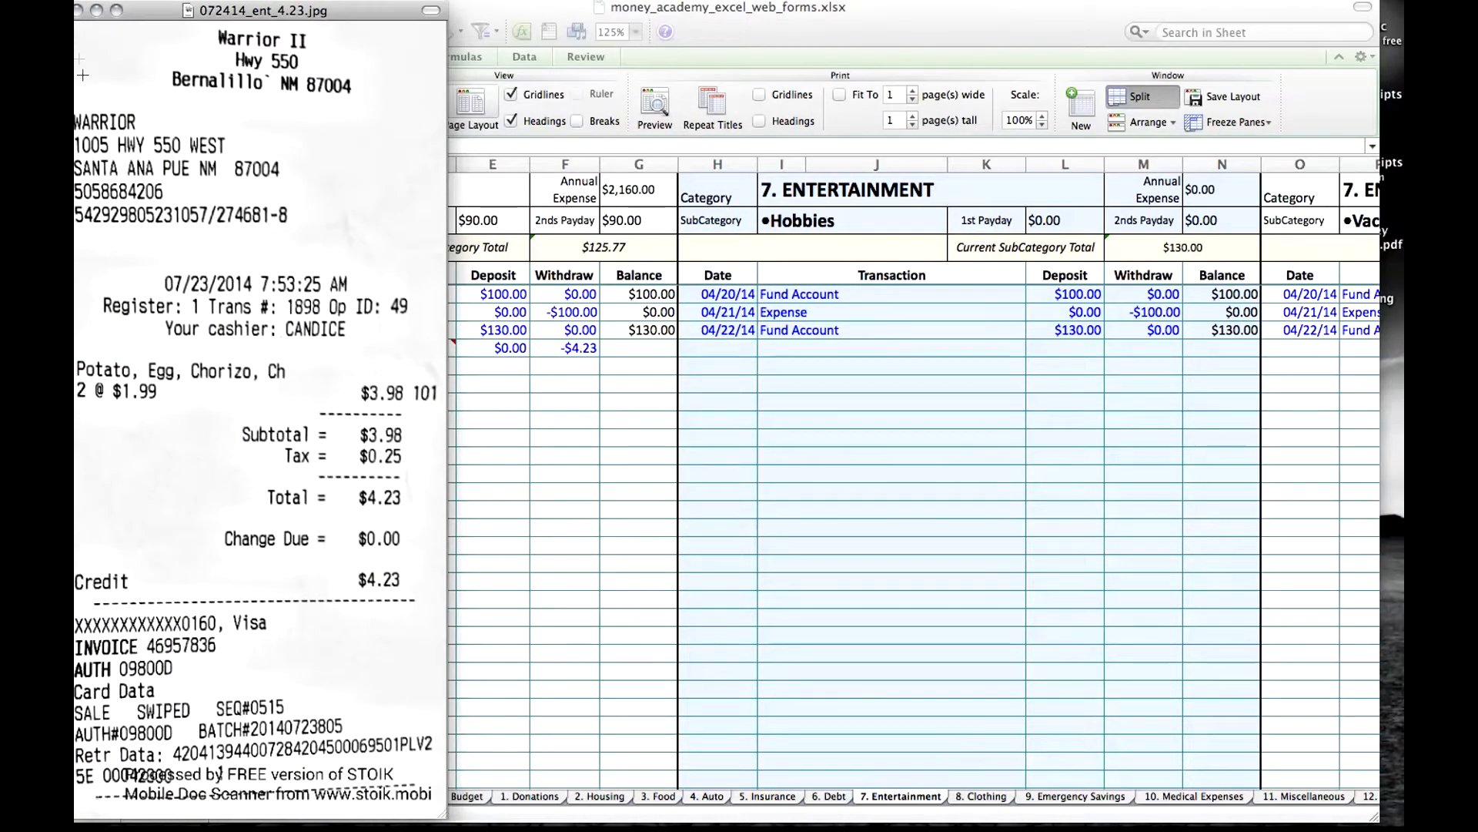
pyautogui.click(79, 13)
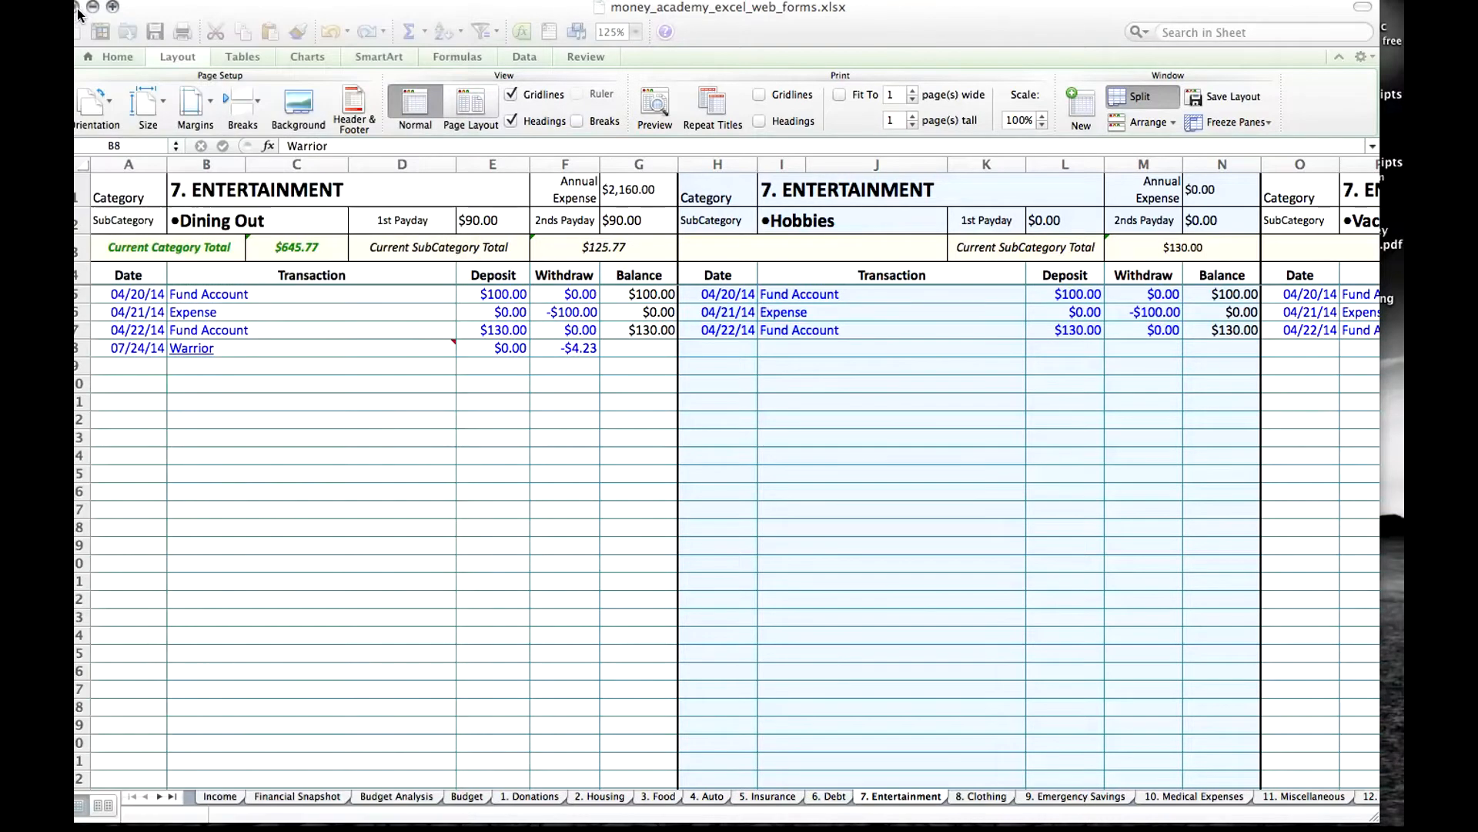
# Display the Warrior receipt comment once more and move to an empty transaction cell two rows below it.
pyautogui.click(450, 345)
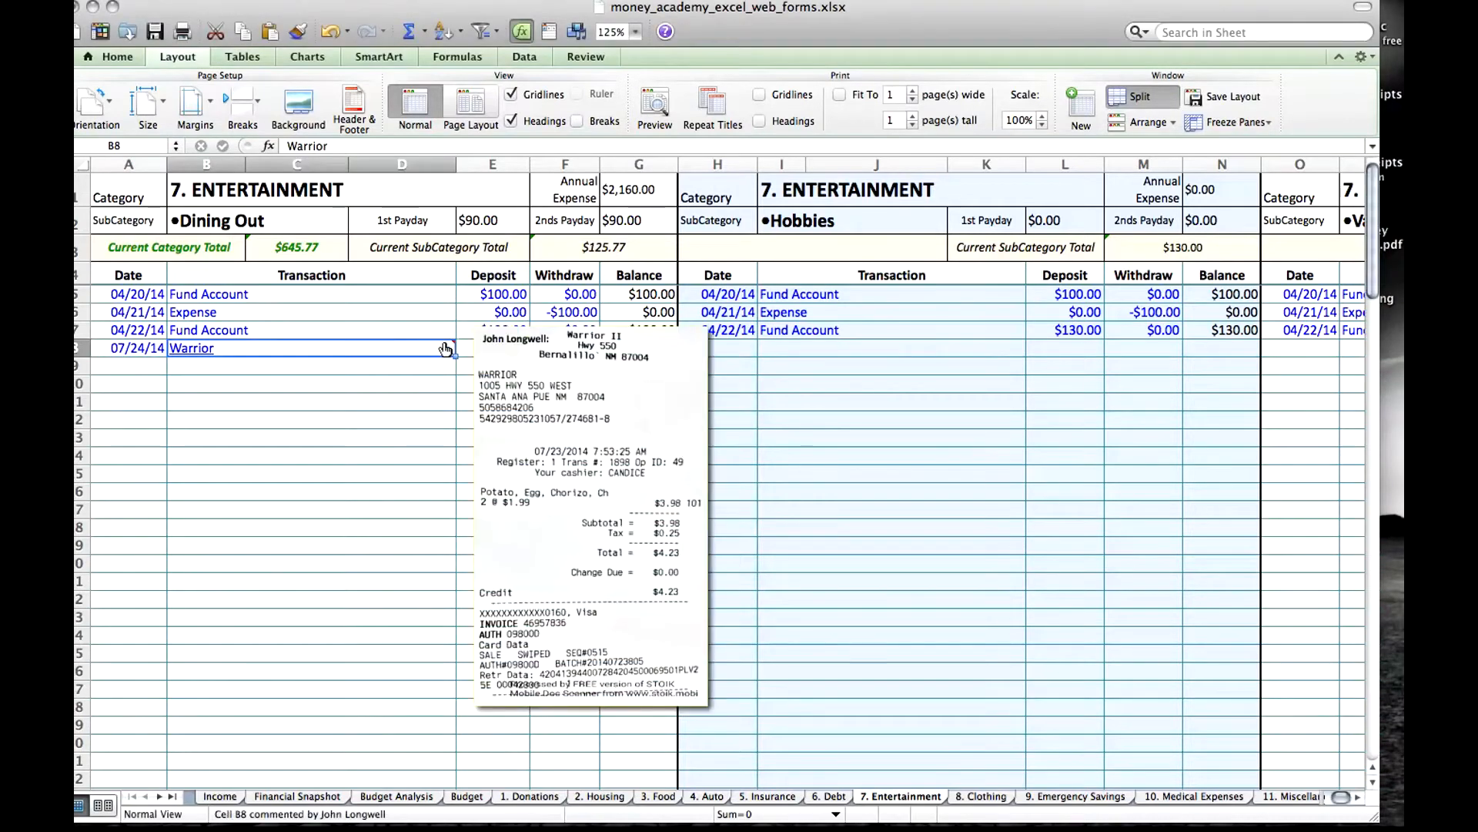
pyautogui.moveTo(452, 350)
pyautogui.click(380, 382)
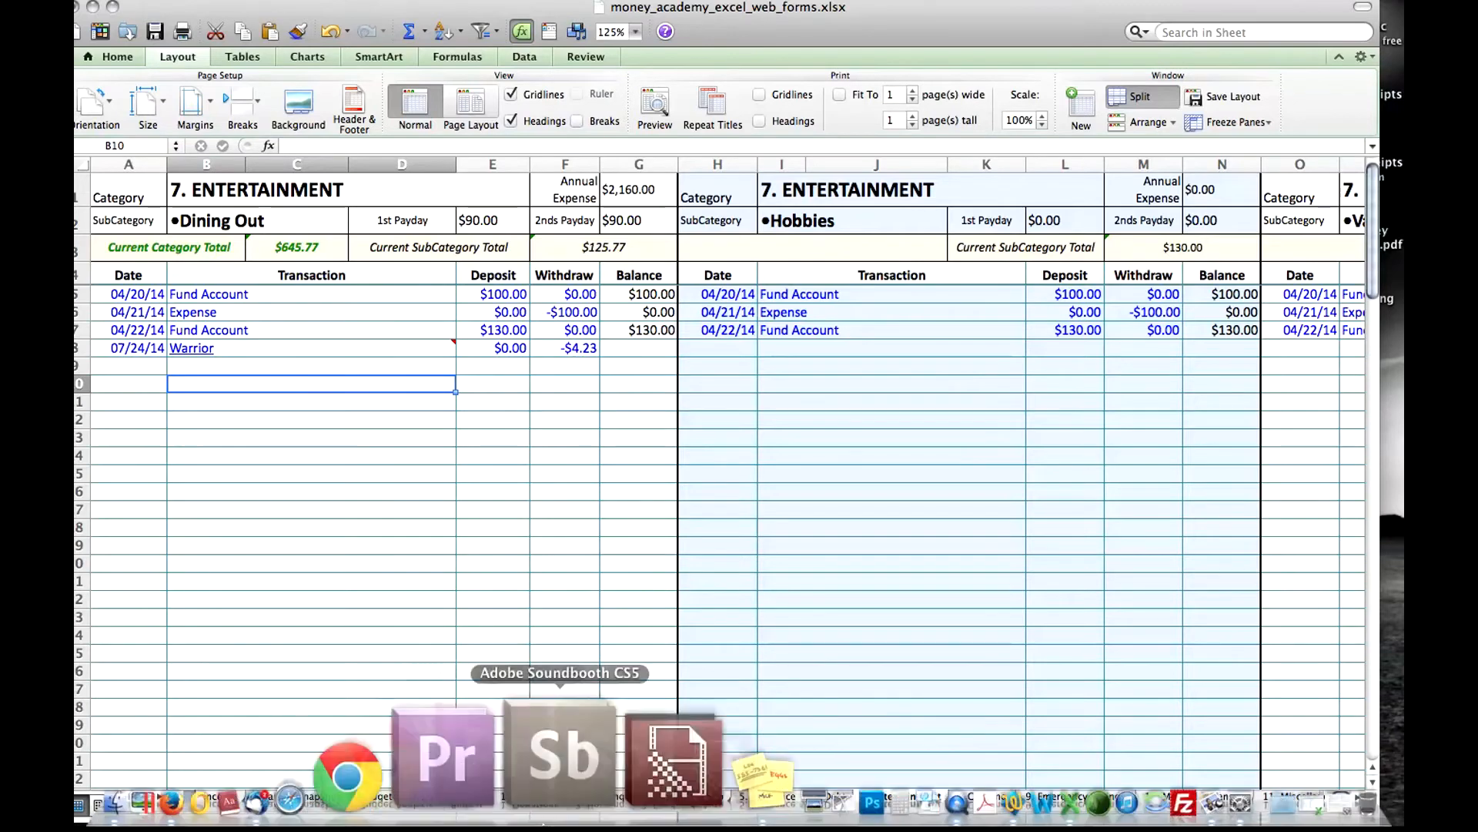
# Switch to the Firefox browser and show the Contact Us page of True North Financial Ministries.
pyautogui.click(357, 758)
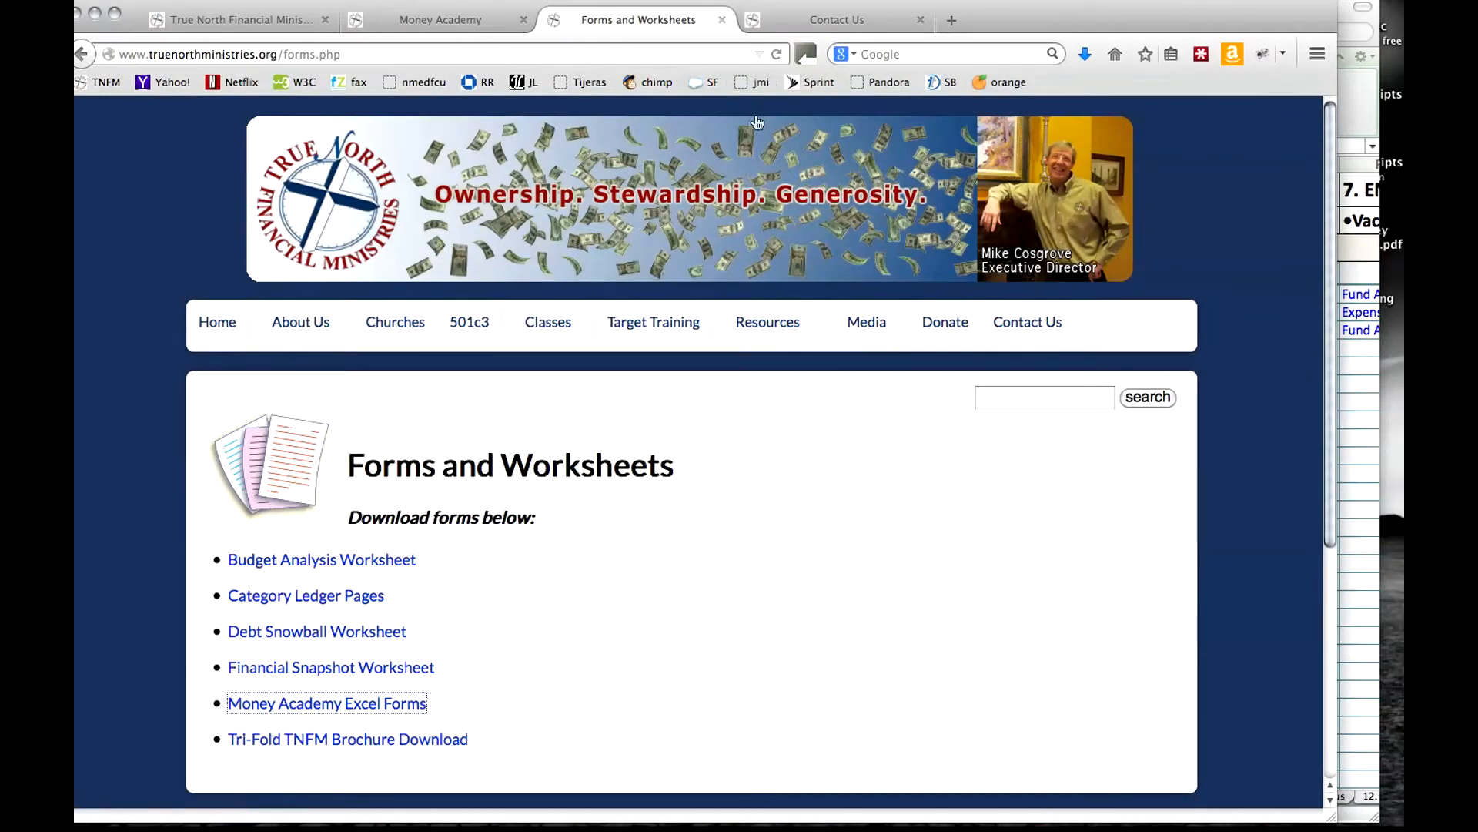
pyautogui.click(821, 25)
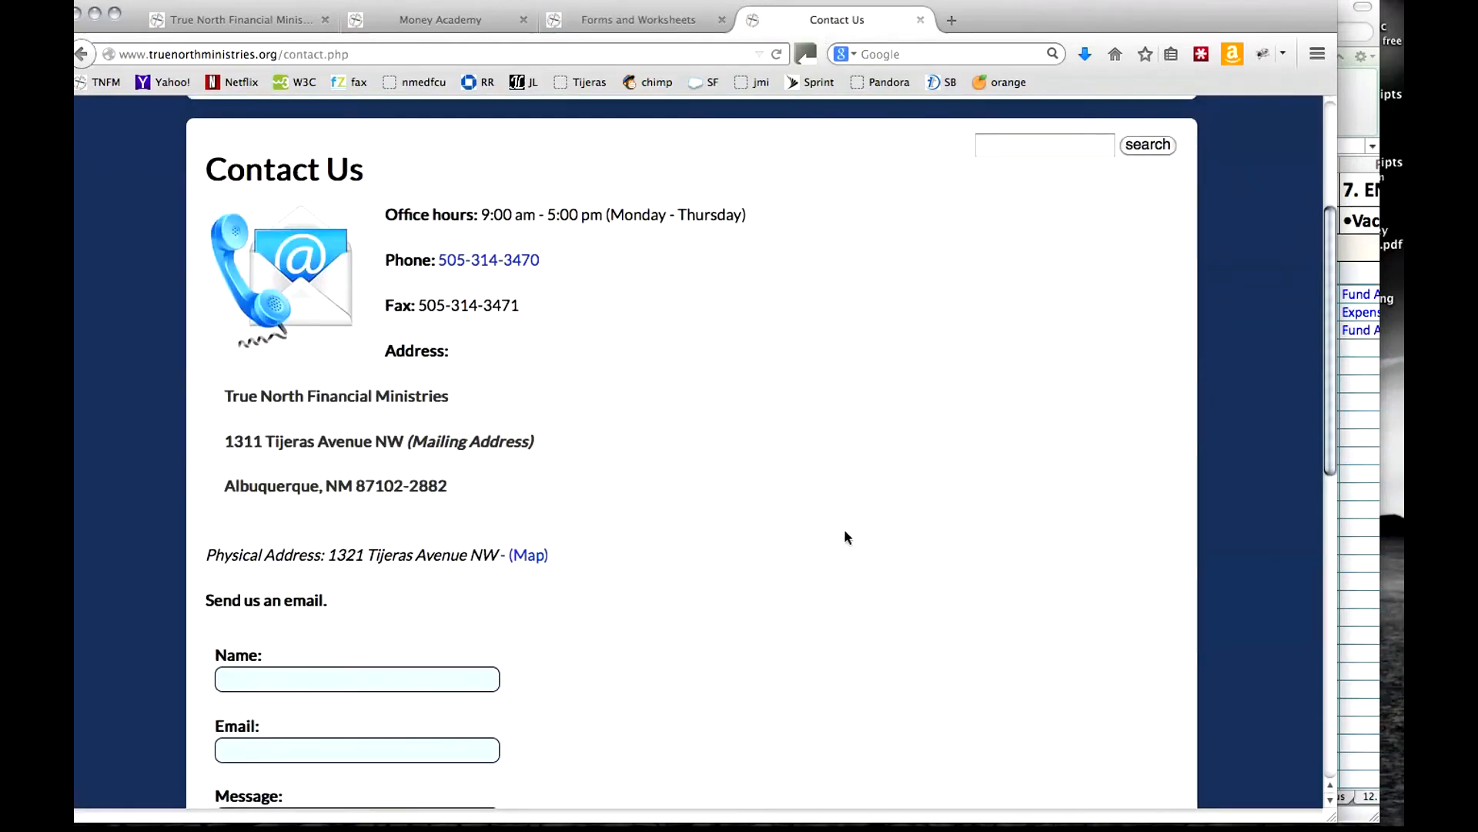